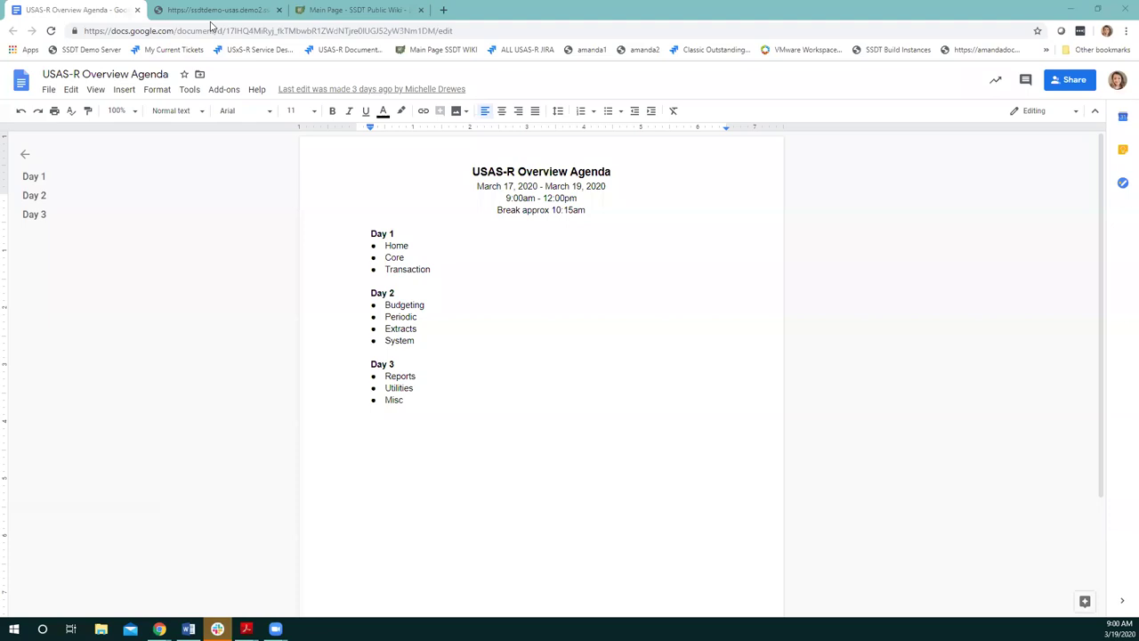
Switch to the 'Main Page - SSDT Public Wiki' browser tab.
{"action": "left_click", "coordinate": [303, 16]}
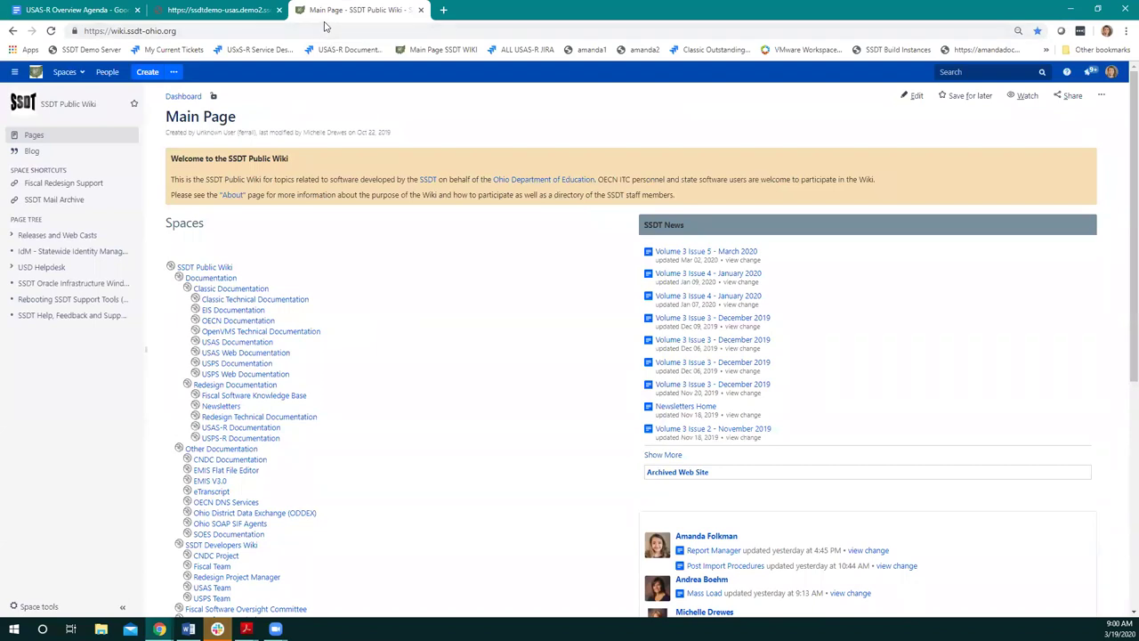
Open USAS-R Documentation and go to Report > Report Manager in the page tree.
{"action": "left_click", "coordinate": [219, 431]}
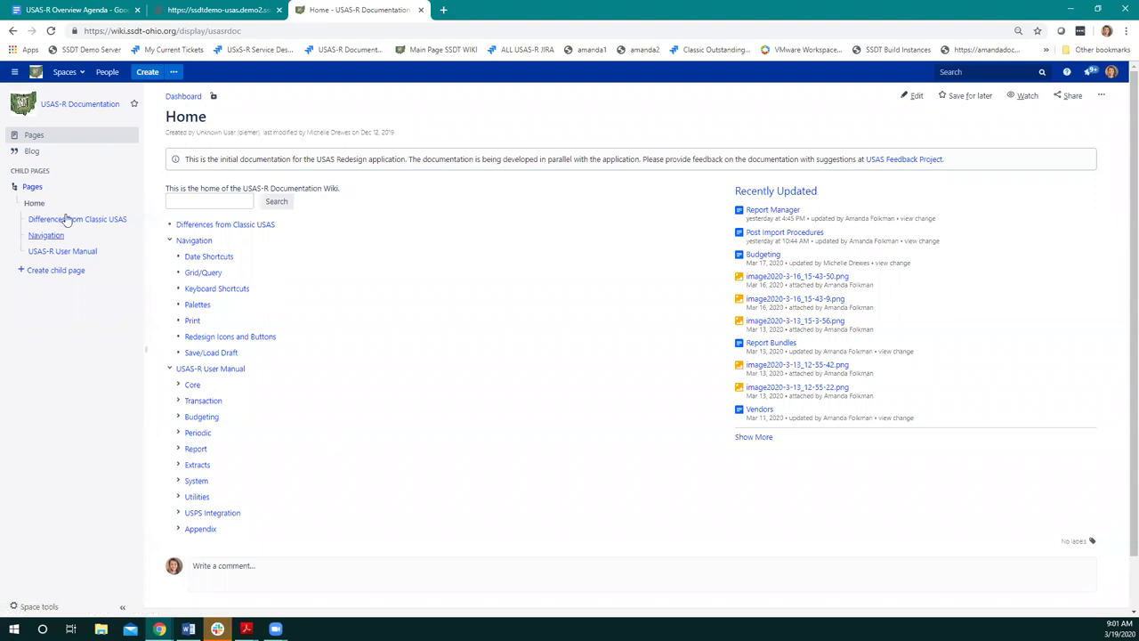
{"action": "left_click", "coordinate": [178, 449]}
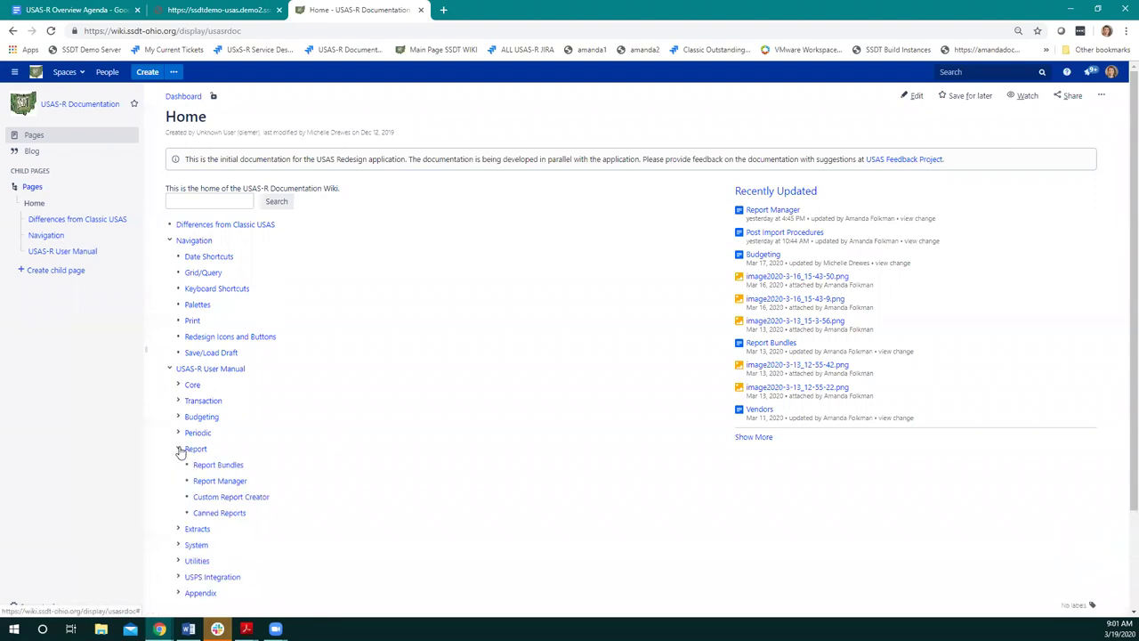
{"action": "left_click", "coordinate": [214, 481]}
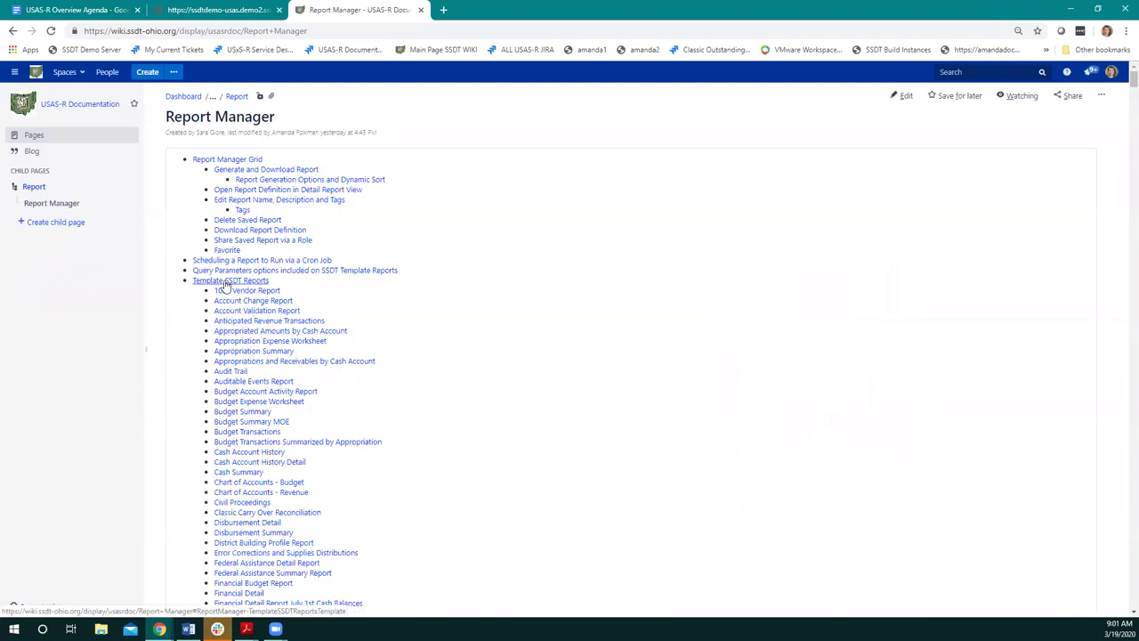
View the Template SSDT Reports table, then go back twice to the USAS-R Documentation home.
{"action": "left_click", "coordinate": [226, 283]}
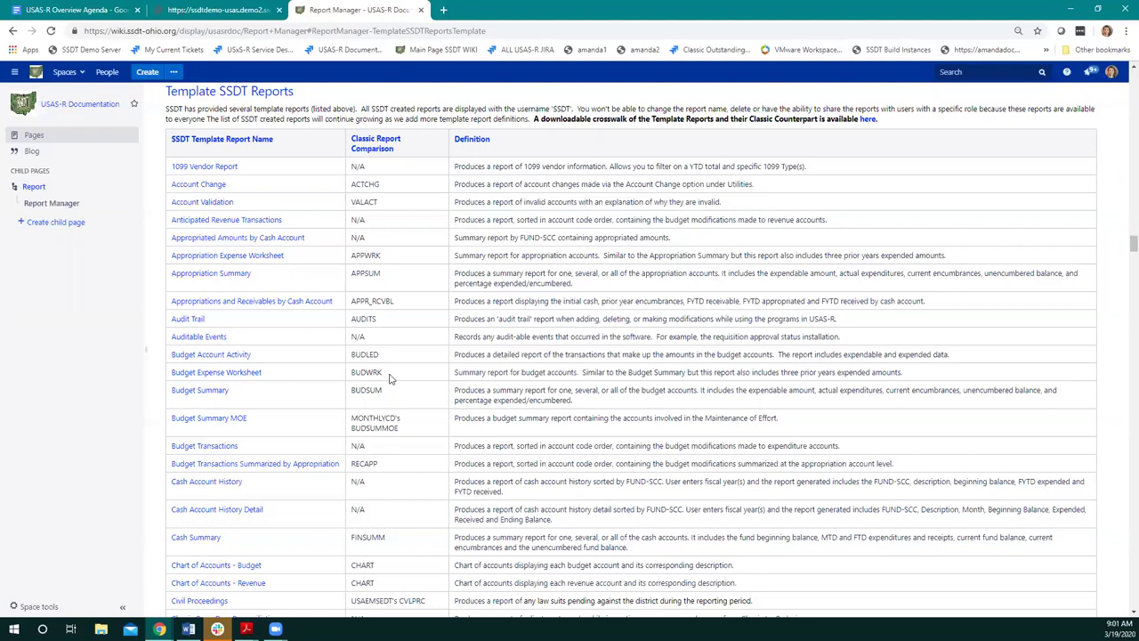
{"action": "left_click", "coordinate": [11, 31]}
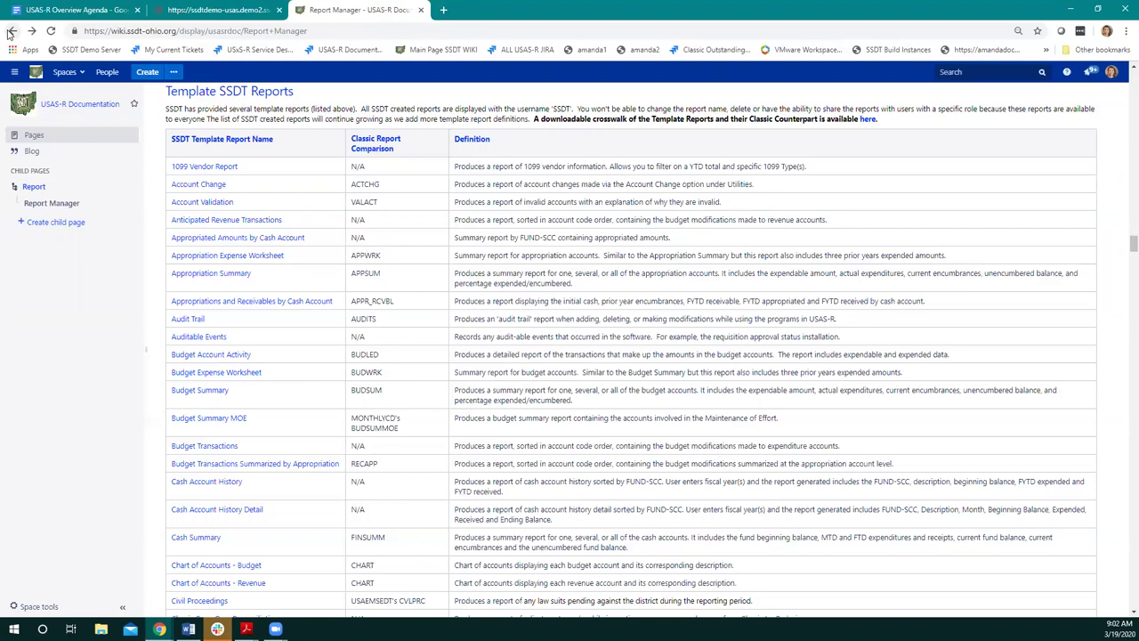
{"action": "left_click", "coordinate": [11, 31]}
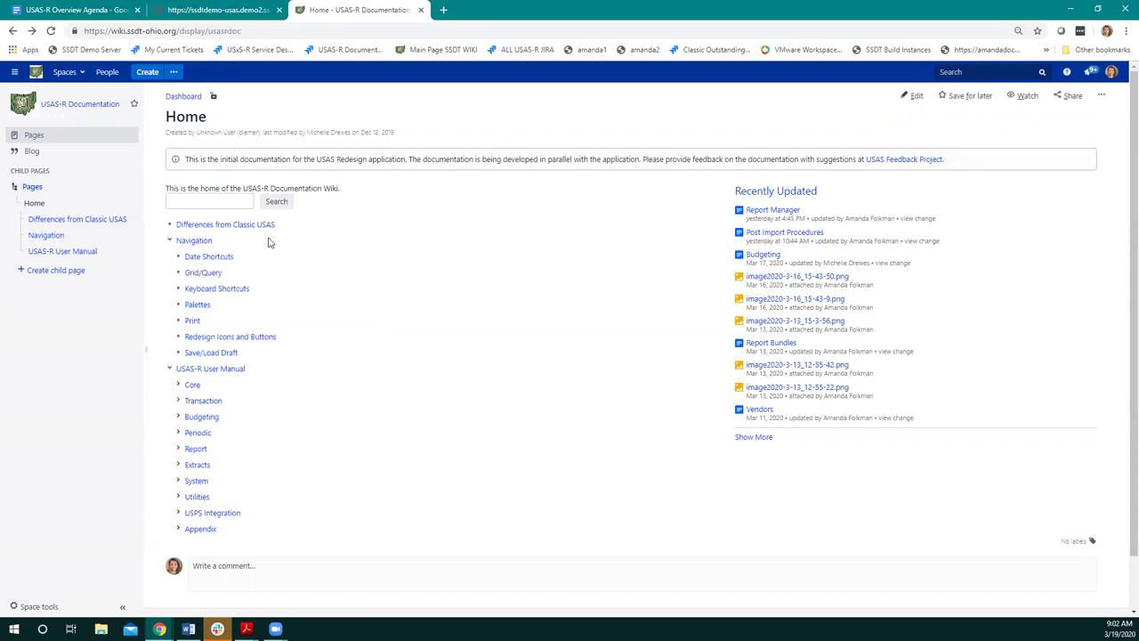
Search the wiki for AMDCERT and open the Certification/Appropriation Reports result.
{"action": "left_click", "coordinate": [211, 203]}
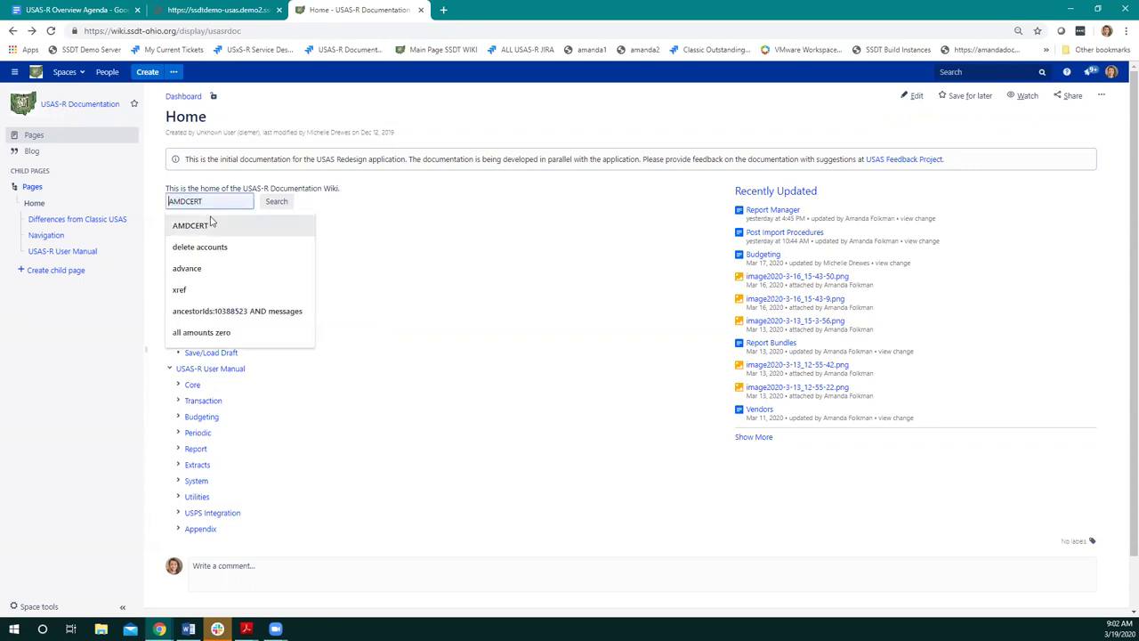
{"action": "left_click", "coordinate": [198, 226]}
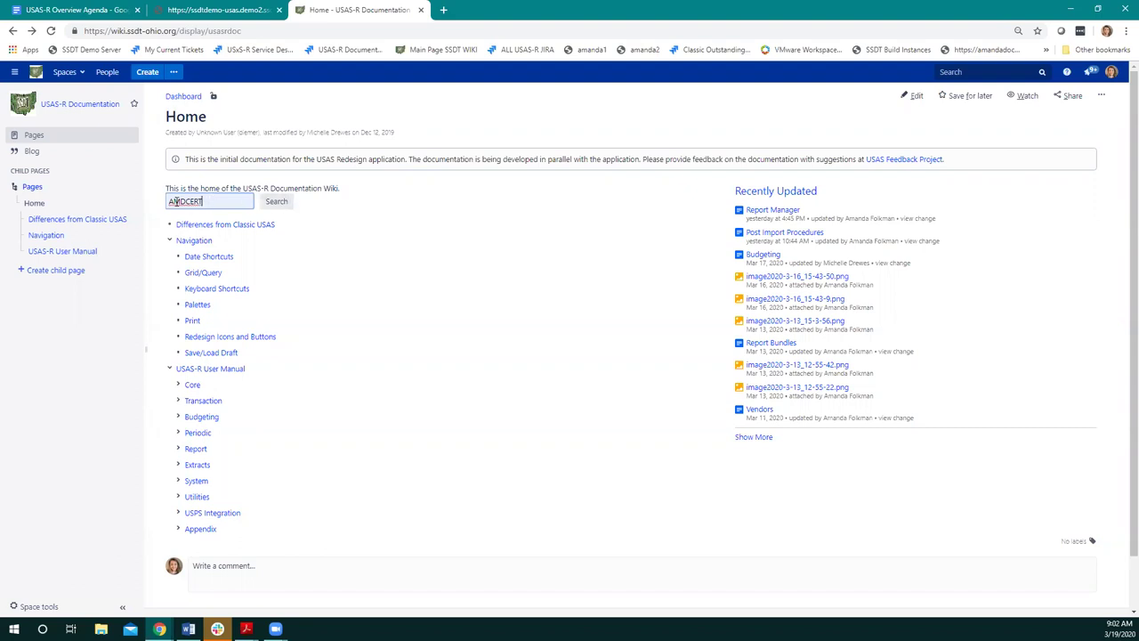
{"action": "left_click", "coordinate": [277, 203]}
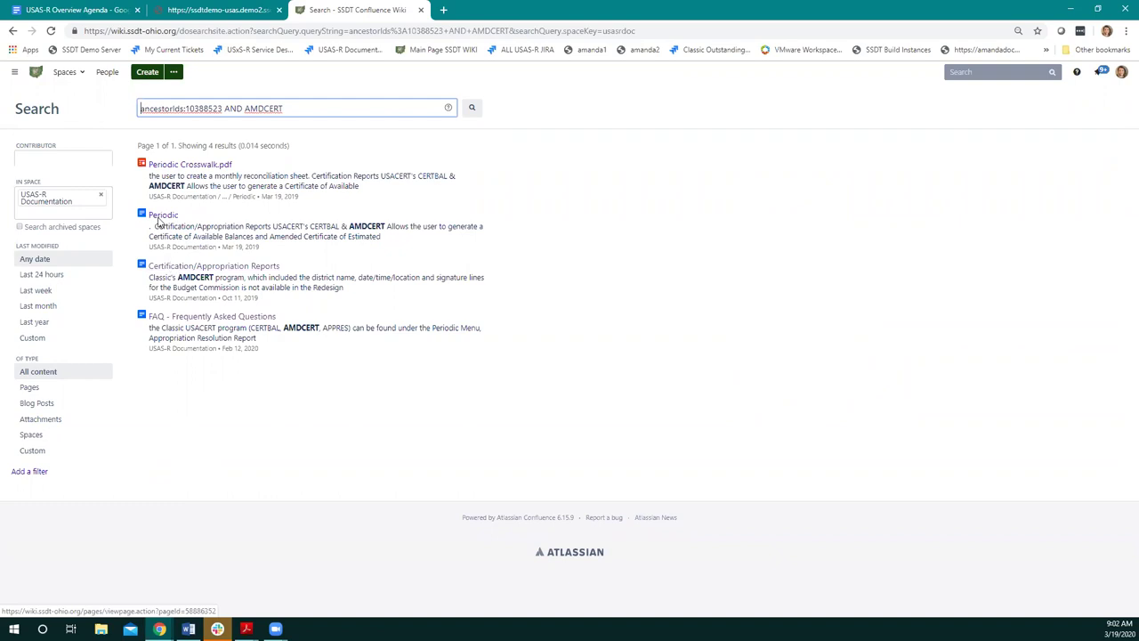
{"action": "left_click", "coordinate": [162, 264]}
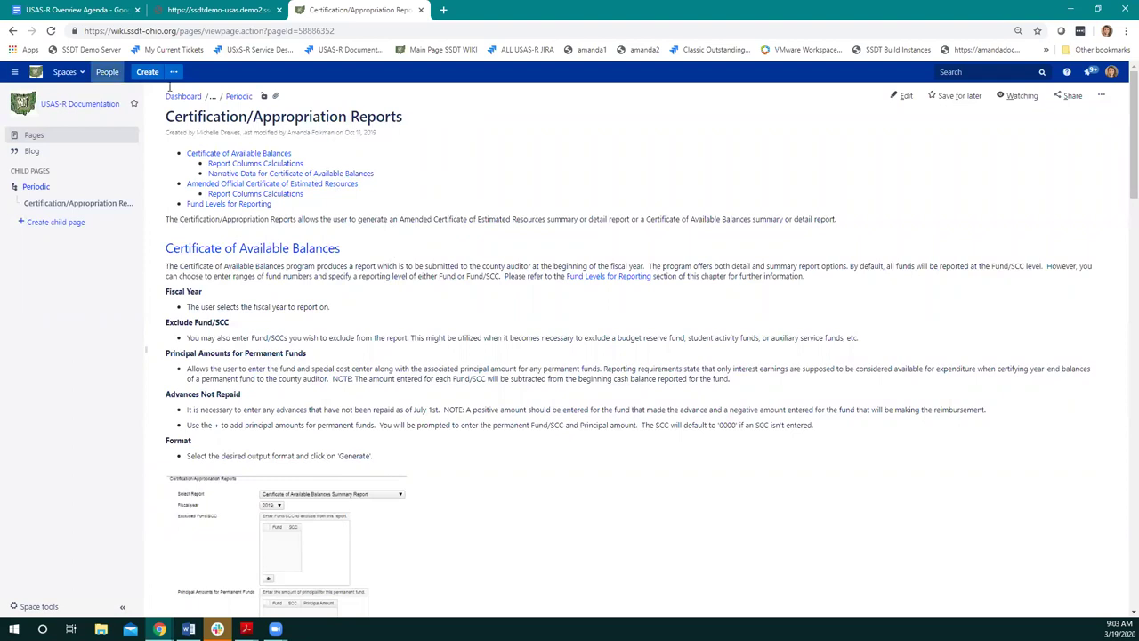
Switch to the ssdtdemo-usas tab showing the USAS app's Report Links.
{"action": "left_click", "coordinate": [201, 12]}
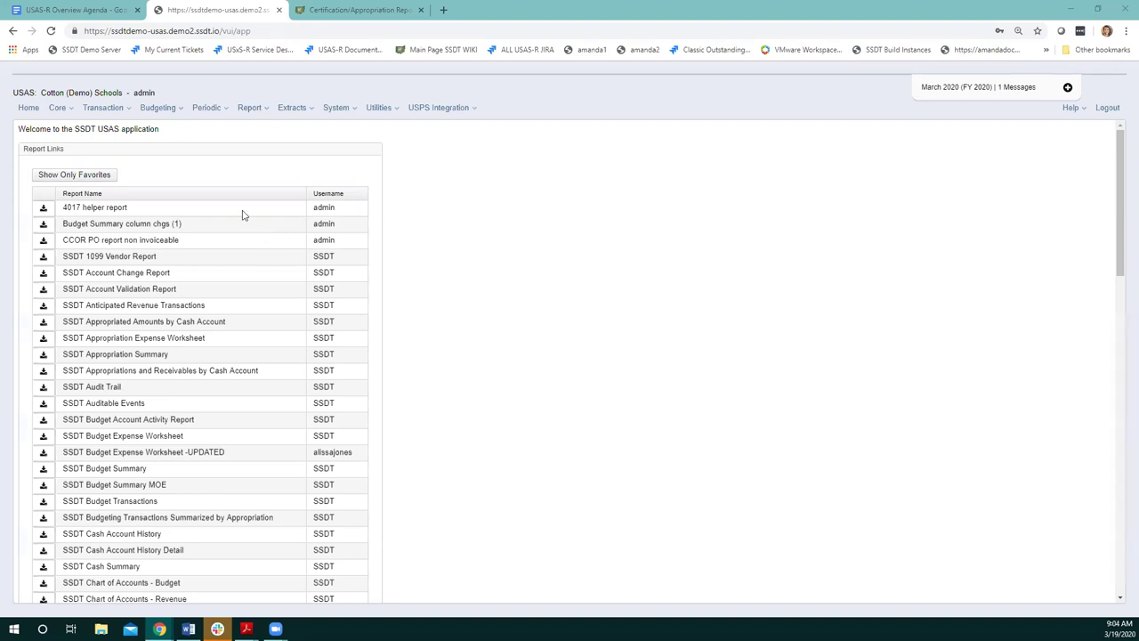
Browse the Report, Periodic, Transaction and Extracts menus, ending back on the Report menu.
{"action": "left_click", "coordinate": [253, 109]}
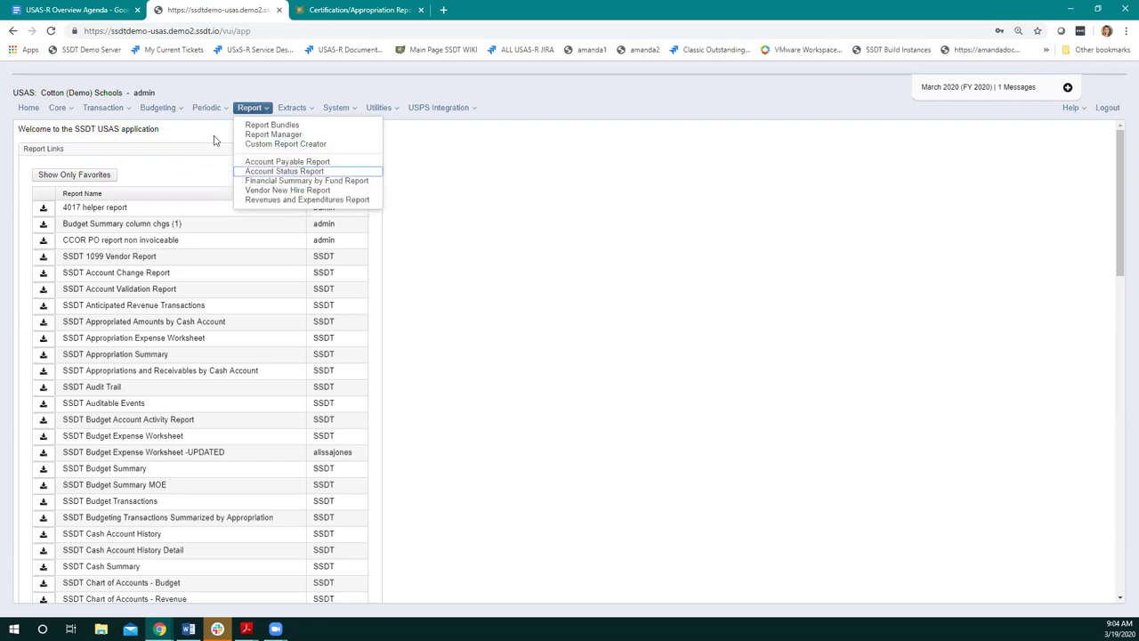
{"action": "left_click", "coordinate": [200, 109]}
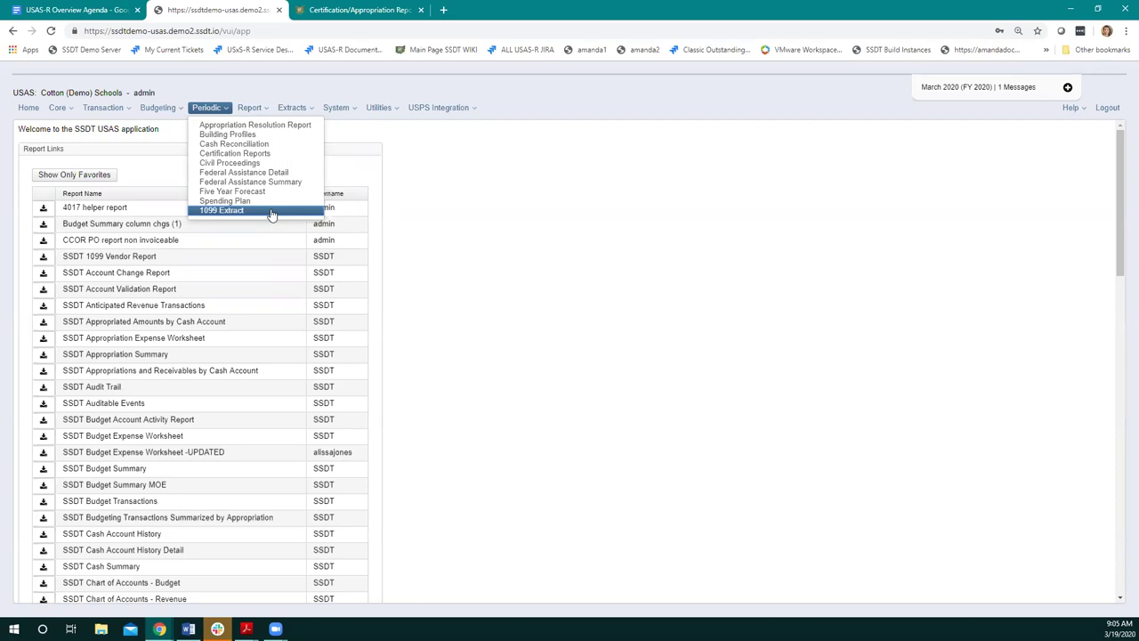
{"action": "left_click", "coordinate": [103, 108]}
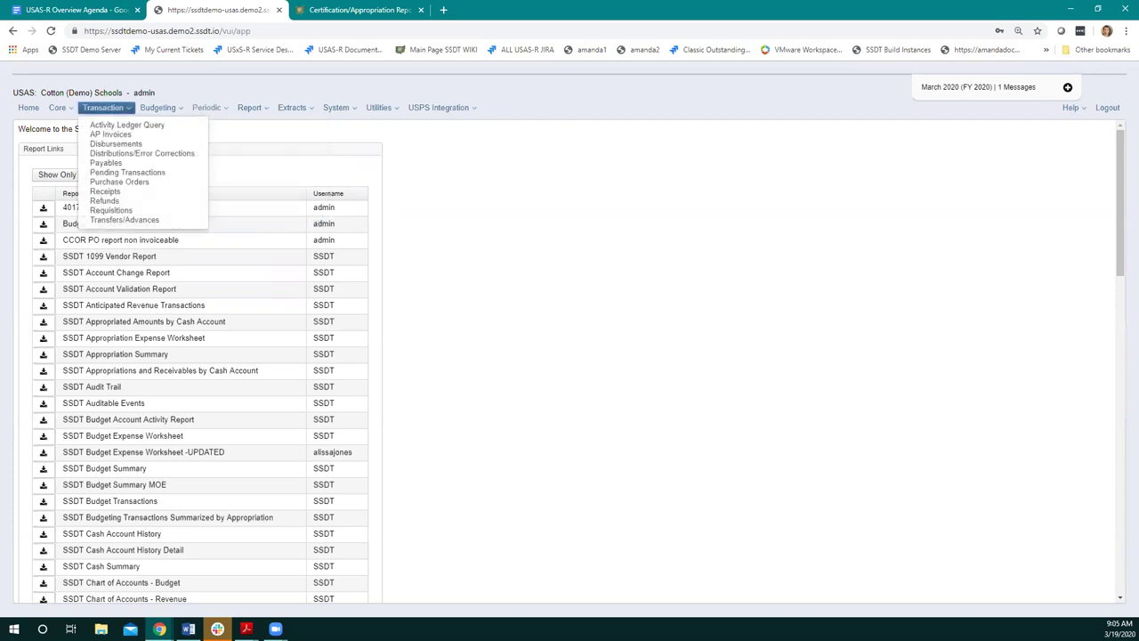
{"action": "left_click", "coordinate": [282, 114]}
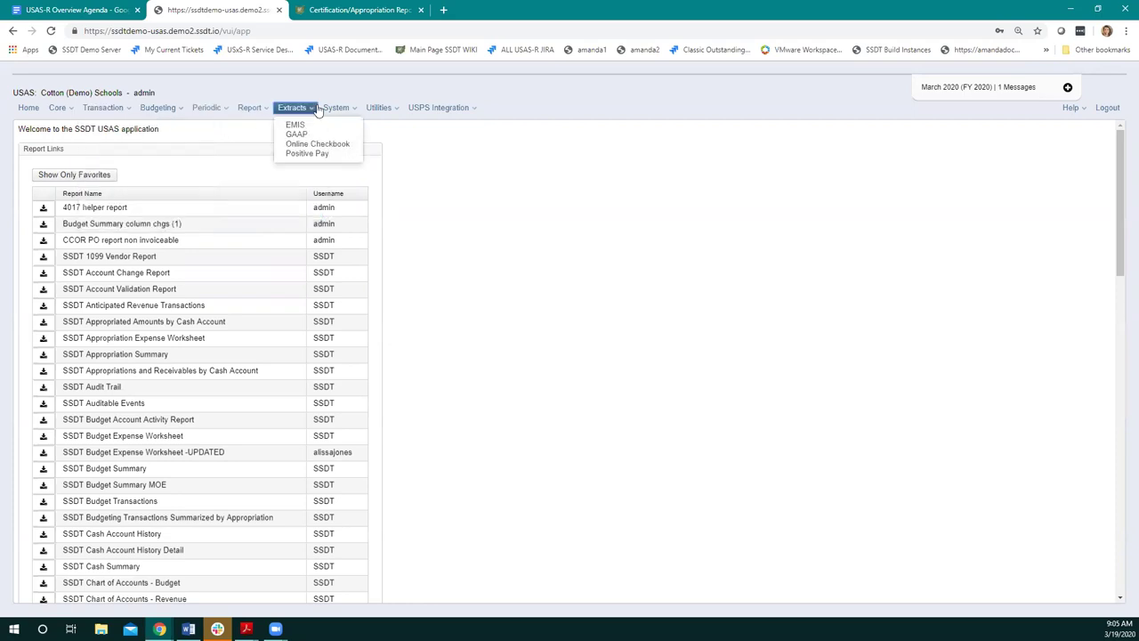
{"action": "left_click", "coordinate": [266, 111]}
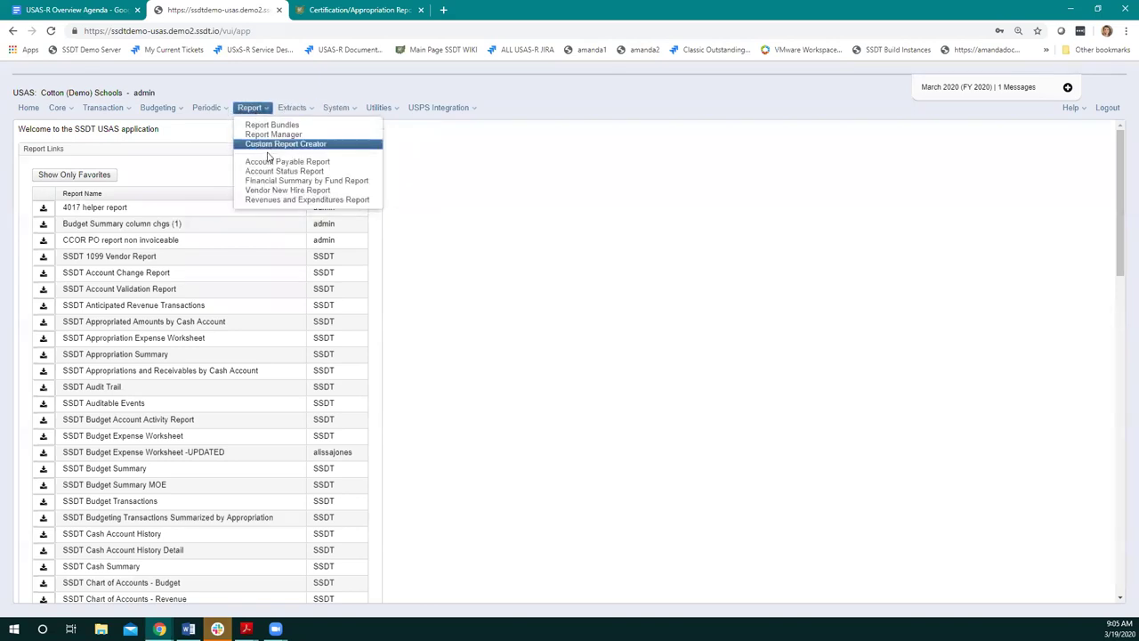
Run the Account Status Report for fund 006, 3/1/20–3/31/20, as a PDF download.
{"action": "left_click", "coordinate": [253, 176]}
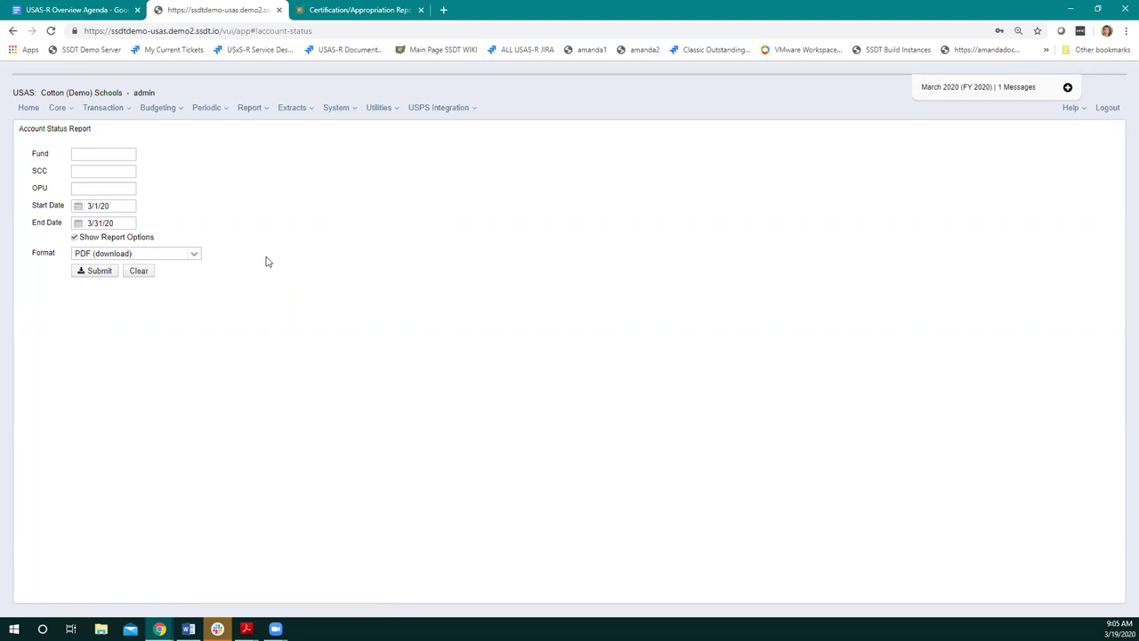
{"action": "left_click", "coordinate": [101, 150]}
{"action": "type", "text": "006"}
{"action": "left_click", "coordinate": [178, 195]}
{"action": "left_click", "coordinate": [95, 279]}
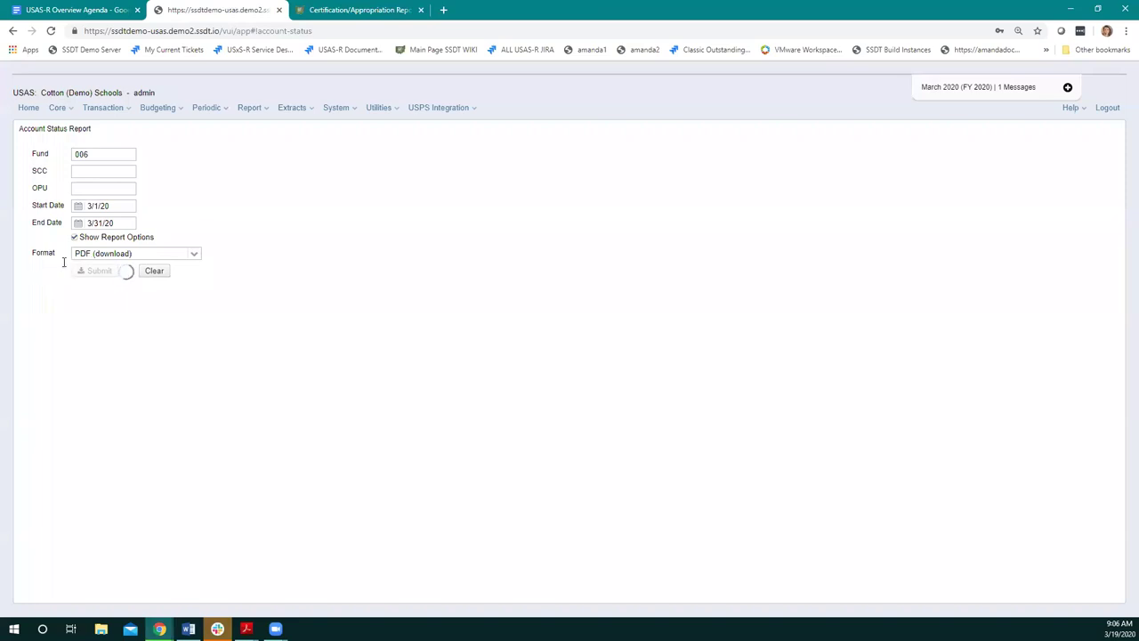
{"action": "left_click", "coordinate": [198, 257]}
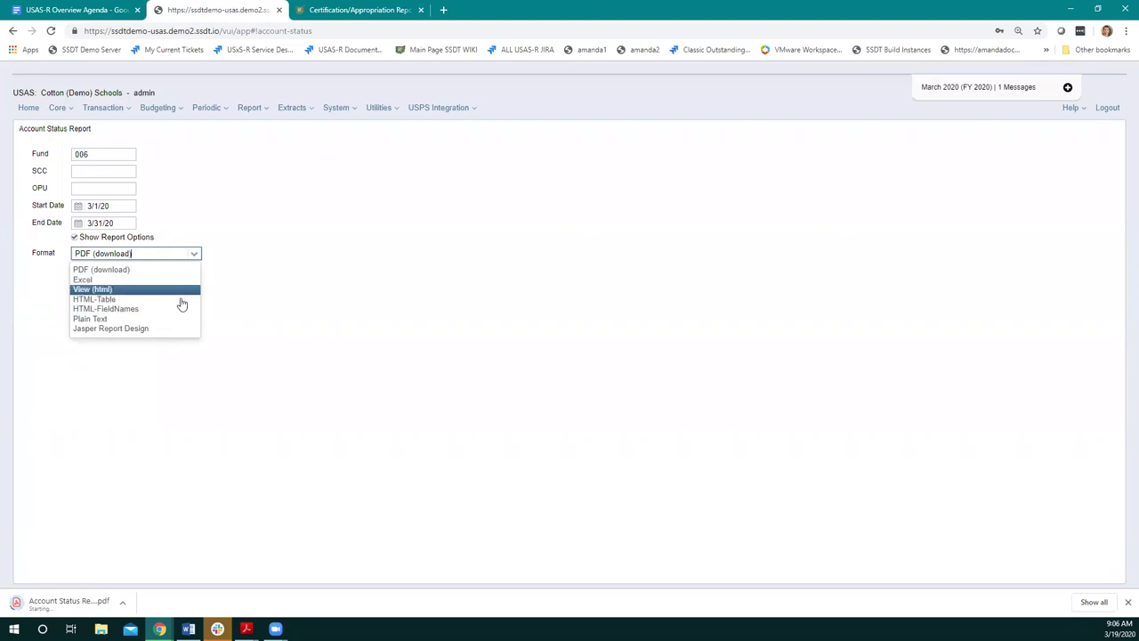
{"action": "left_click", "coordinate": [259, 270]}
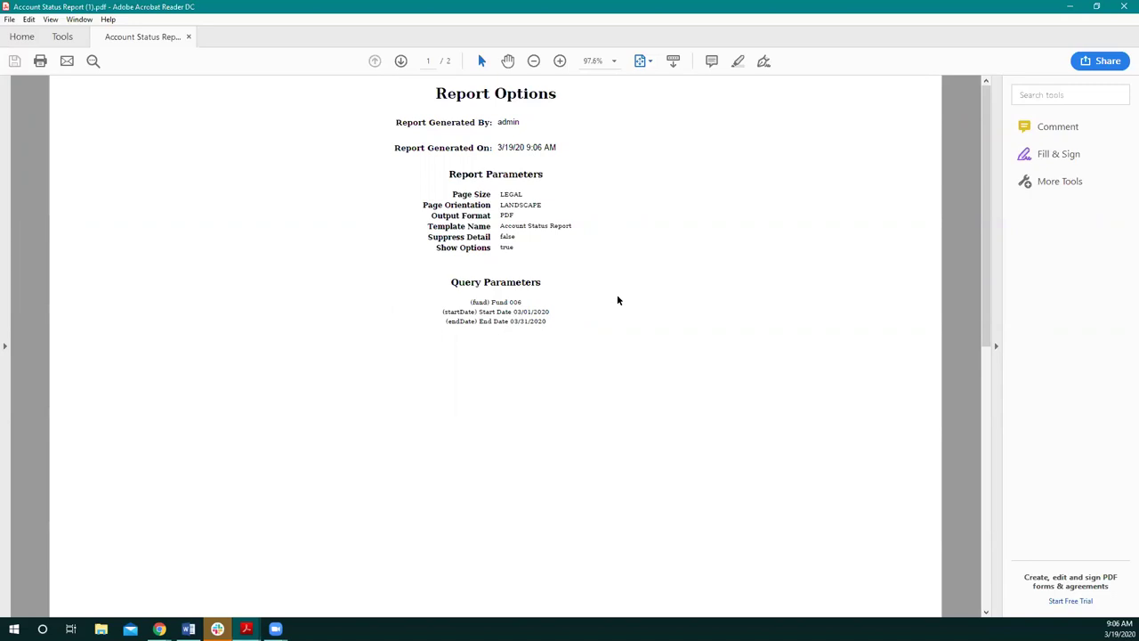
Scroll to page 2 of the PDF and highlight the 006 fund prefix of the first account.
{"action": "scroll", "coordinate": [617, 300], "scroll_direction": "down", "scroll_amount": 5}
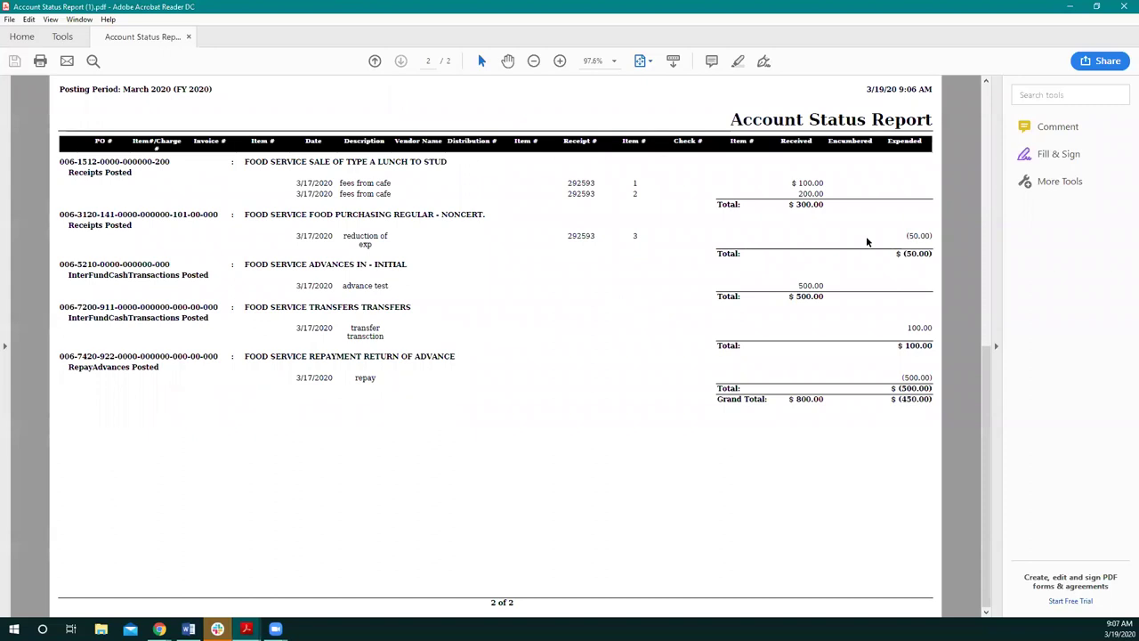
{"action": "left_click_drag", "start_coordinate": [59, 161], "coordinate": [76, 162]}
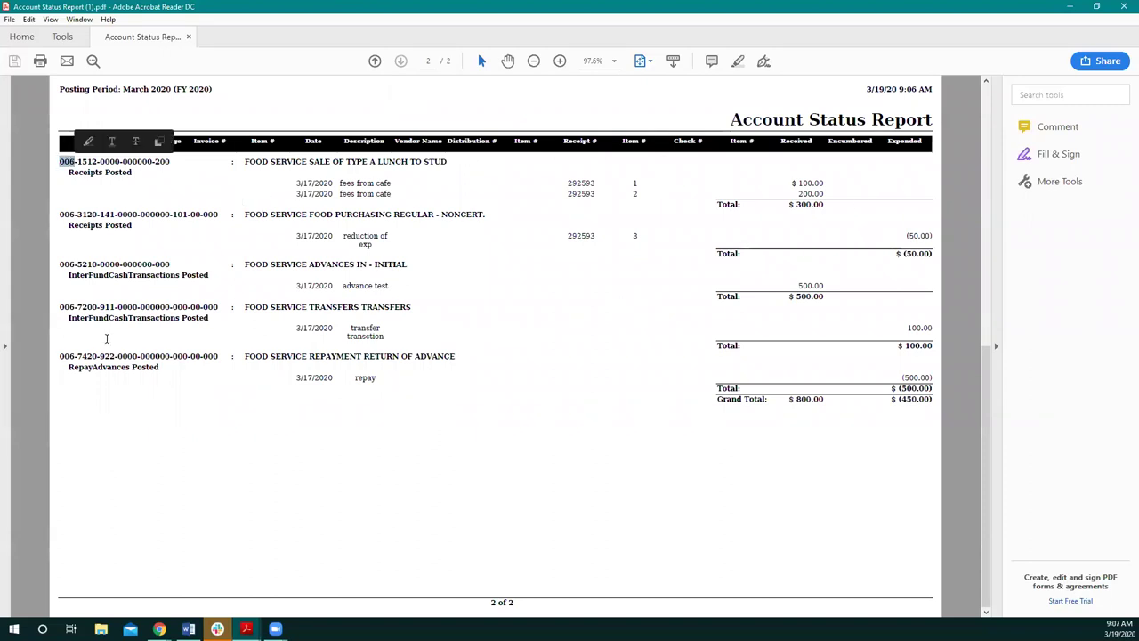
{"action": "left_click", "coordinate": [207, 431]}
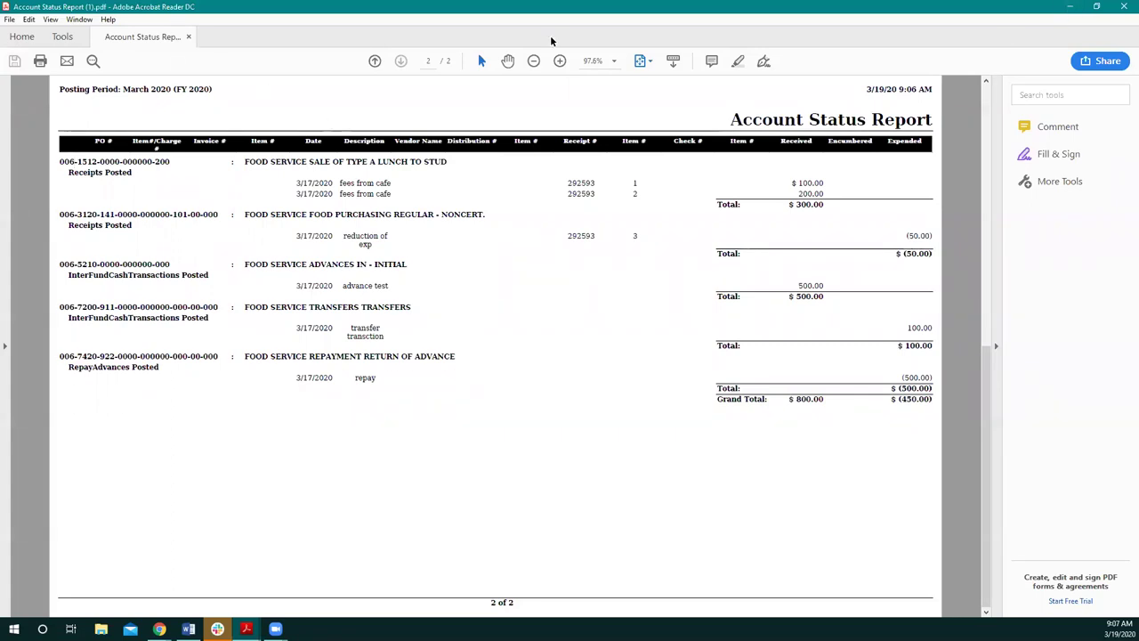
Leave Acrobat and return to the USAS-R home page after glancing at the Report menu.
{"action": "left_click", "coordinate": [1074, 8]}
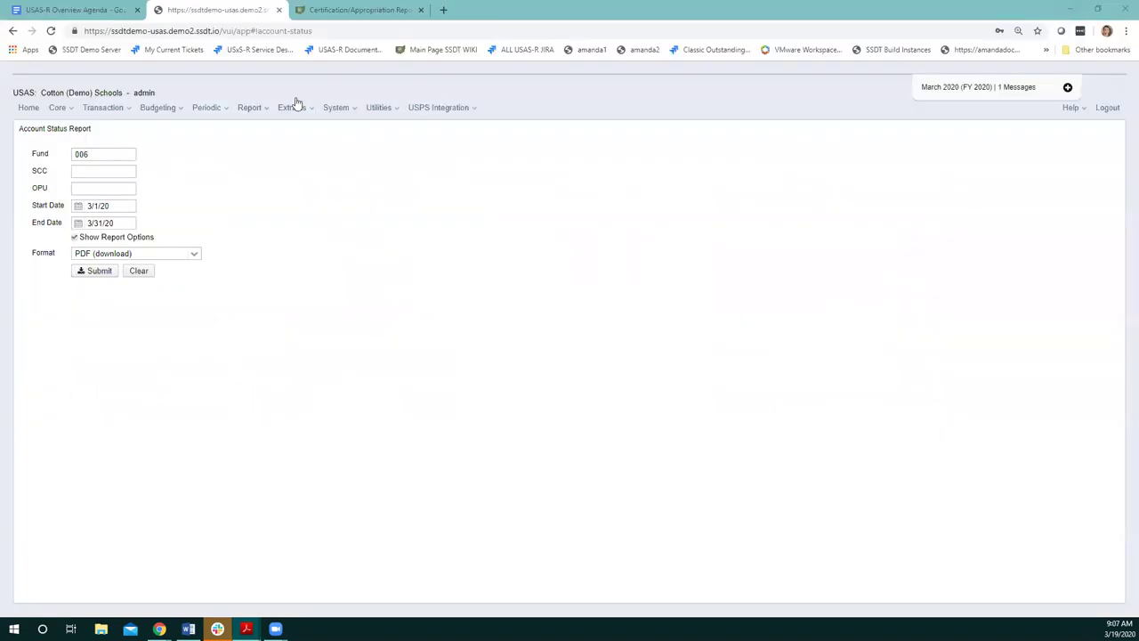
{"action": "left_click", "coordinate": [251, 108]}
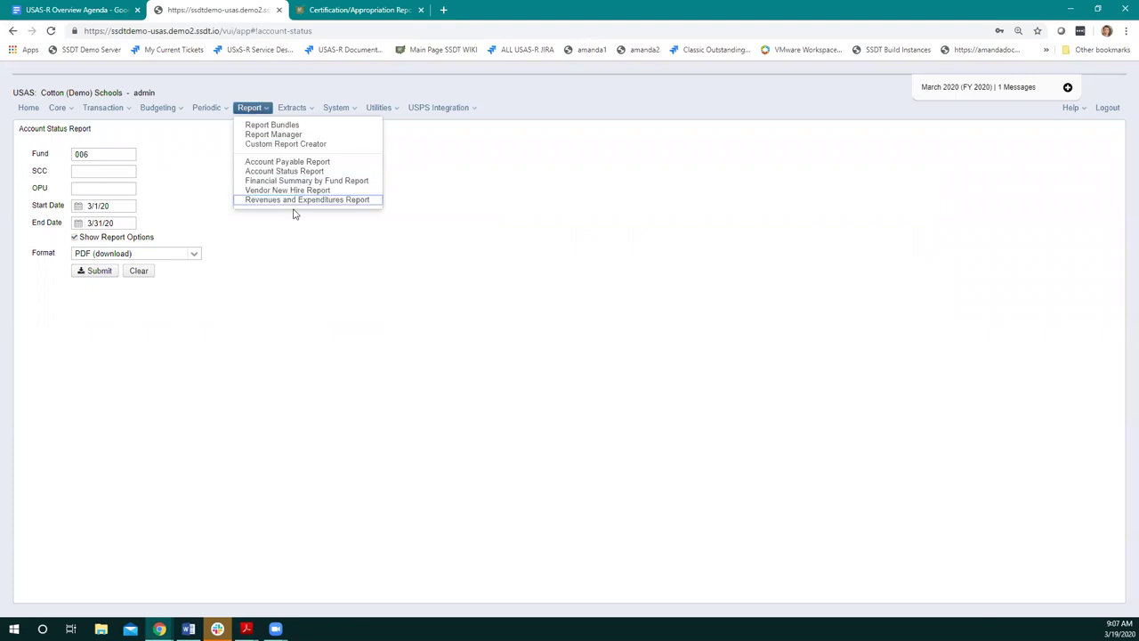
{"action": "left_click", "coordinate": [353, 181]}
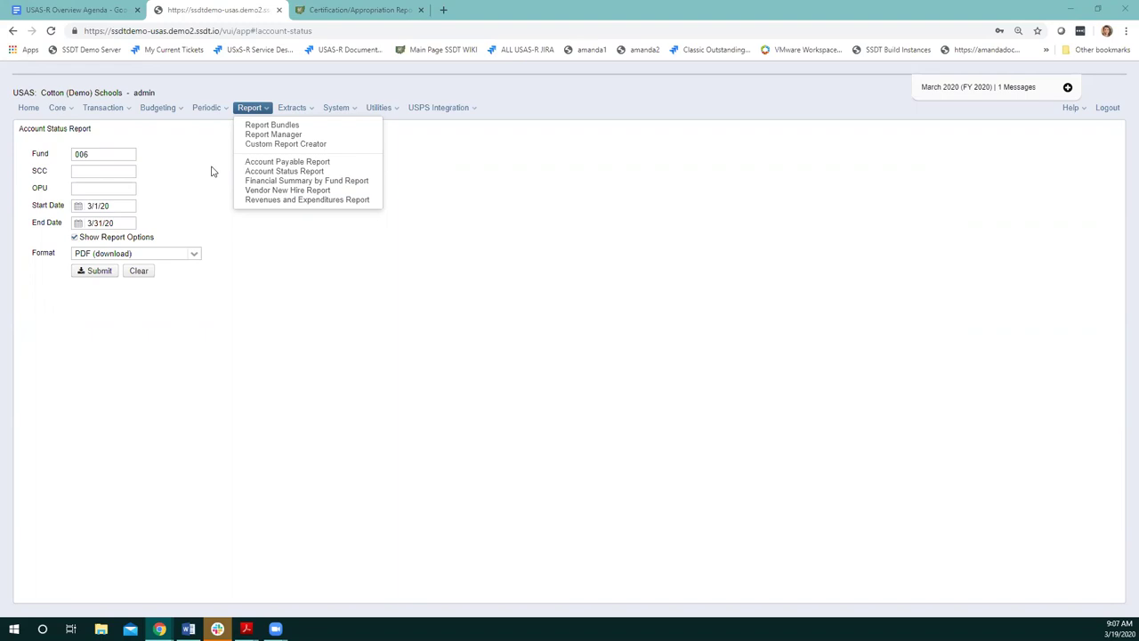
{"action": "left_click", "coordinate": [32, 108]}
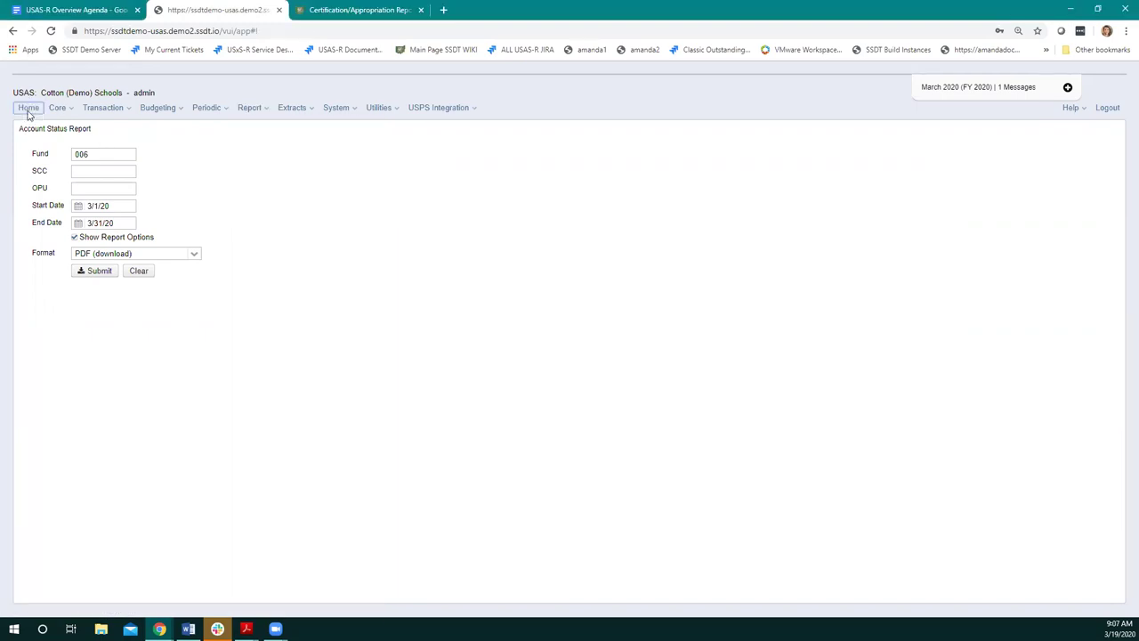
{"action": "left_click", "coordinate": [28, 111]}
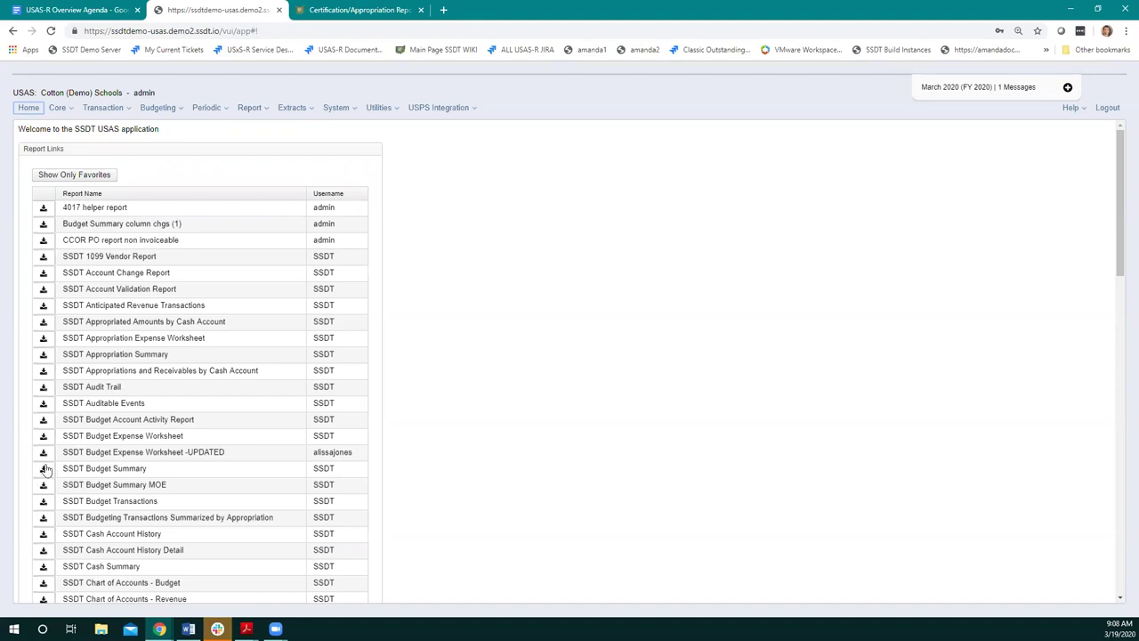
Start the SSDT Budget Summary report with Default saved settings and review the Format options.
{"action": "left_click", "coordinate": [45, 472]}
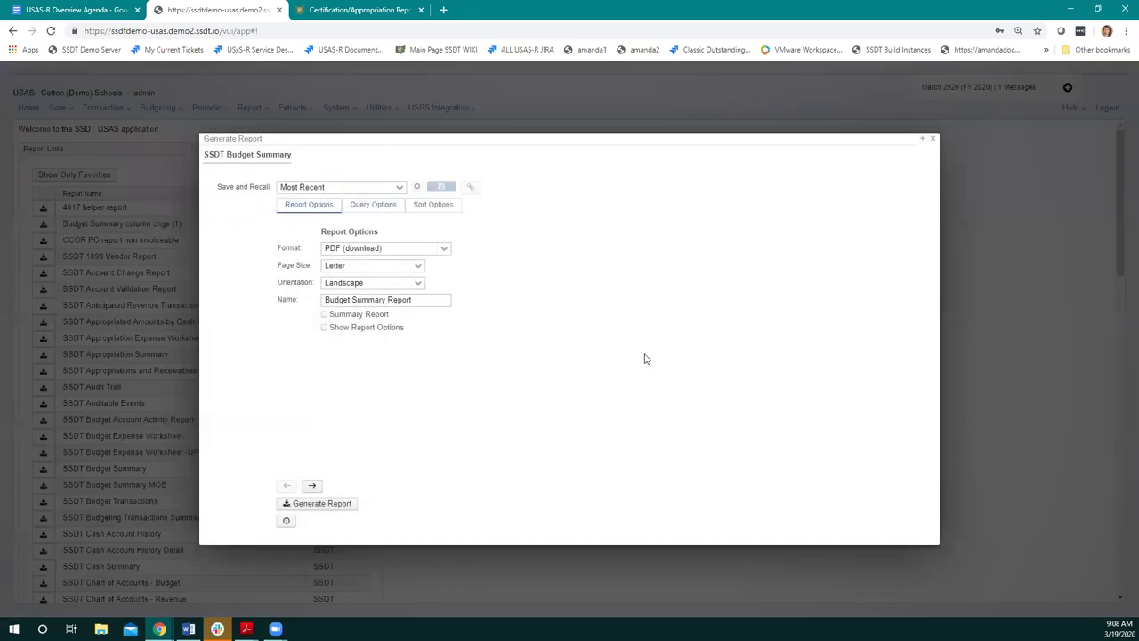
{"action": "left_click", "coordinate": [400, 189]}
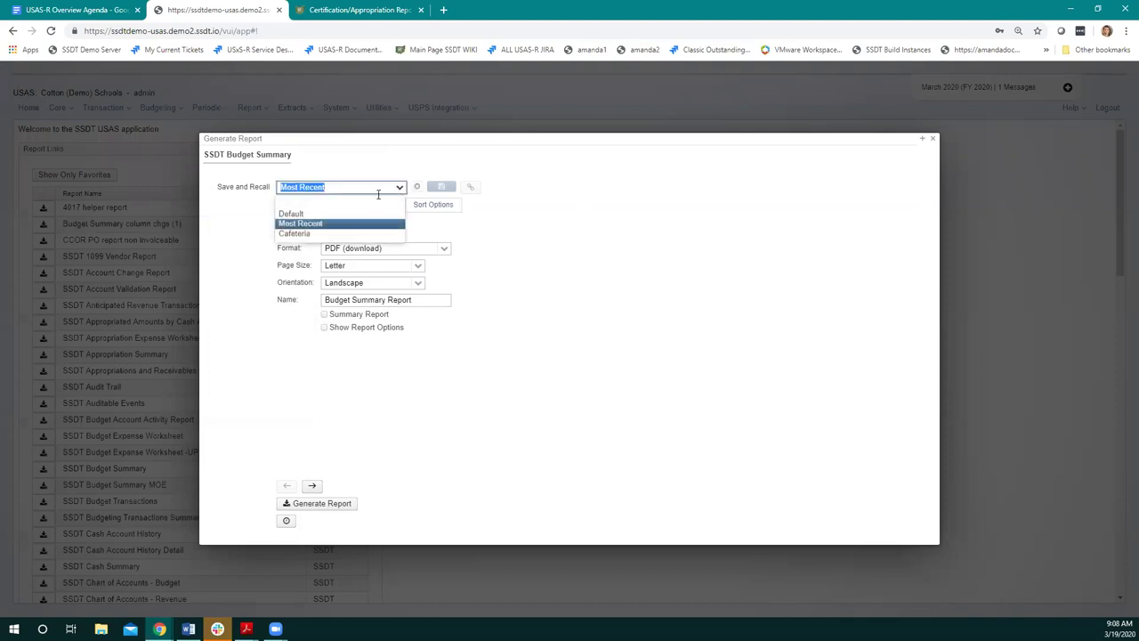
{"action": "left_click", "coordinate": [326, 212]}
{"action": "left_click", "coordinate": [221, 235]}
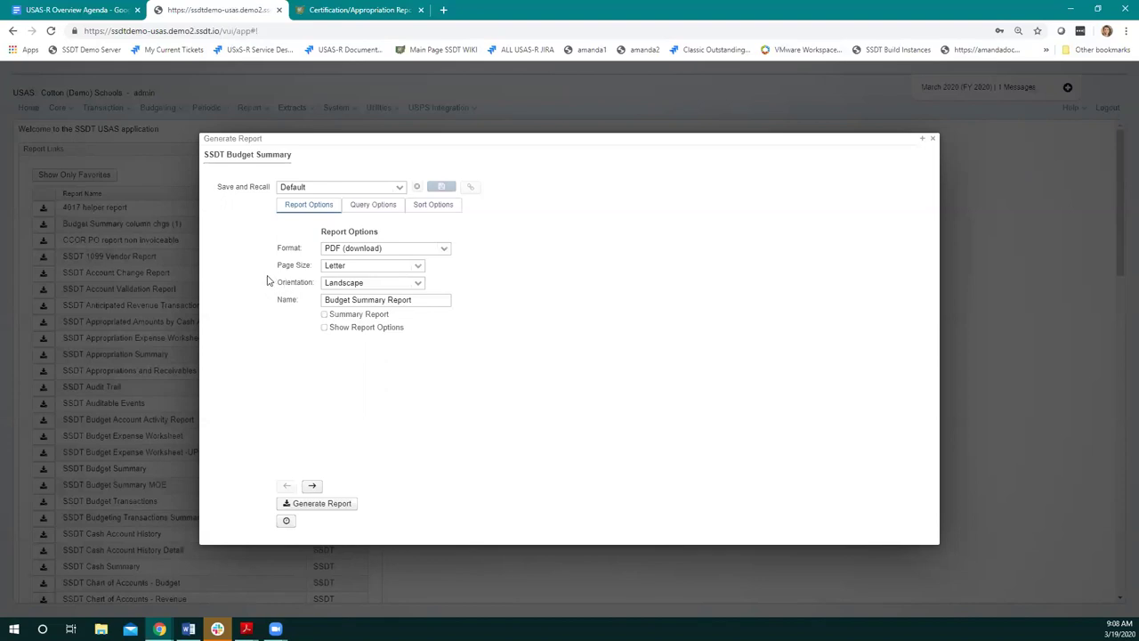
{"action": "left_click", "coordinate": [444, 251]}
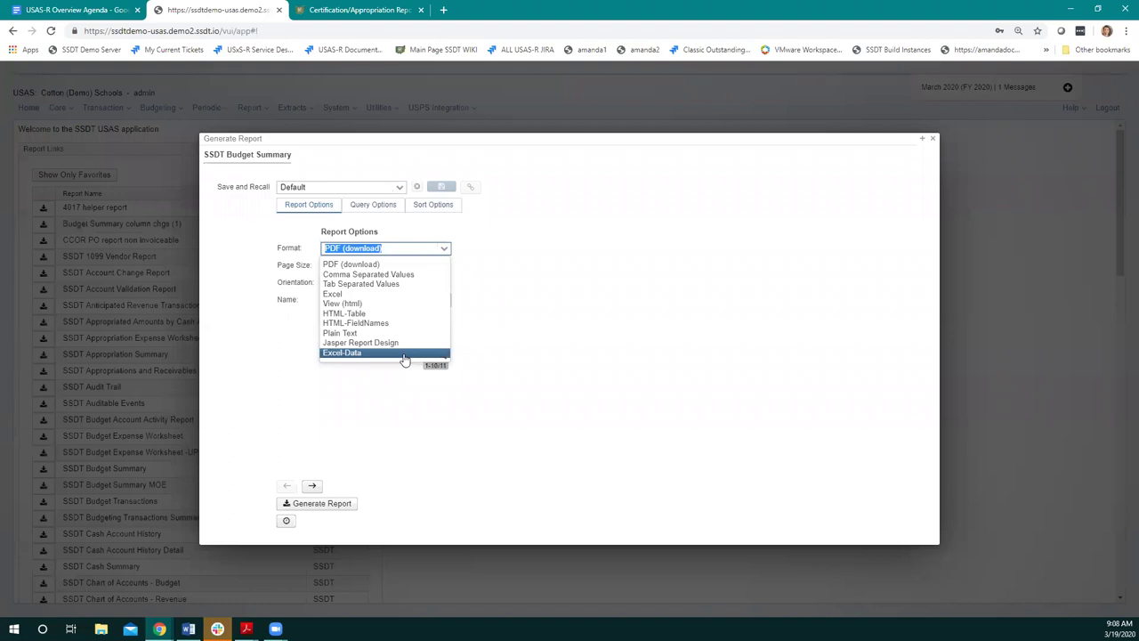
Keep PDF (download) as the output format and Letter as the page size.
{"action": "scroll", "coordinate": [405, 358], "scroll_direction": "down", "scroll_amount": 1}
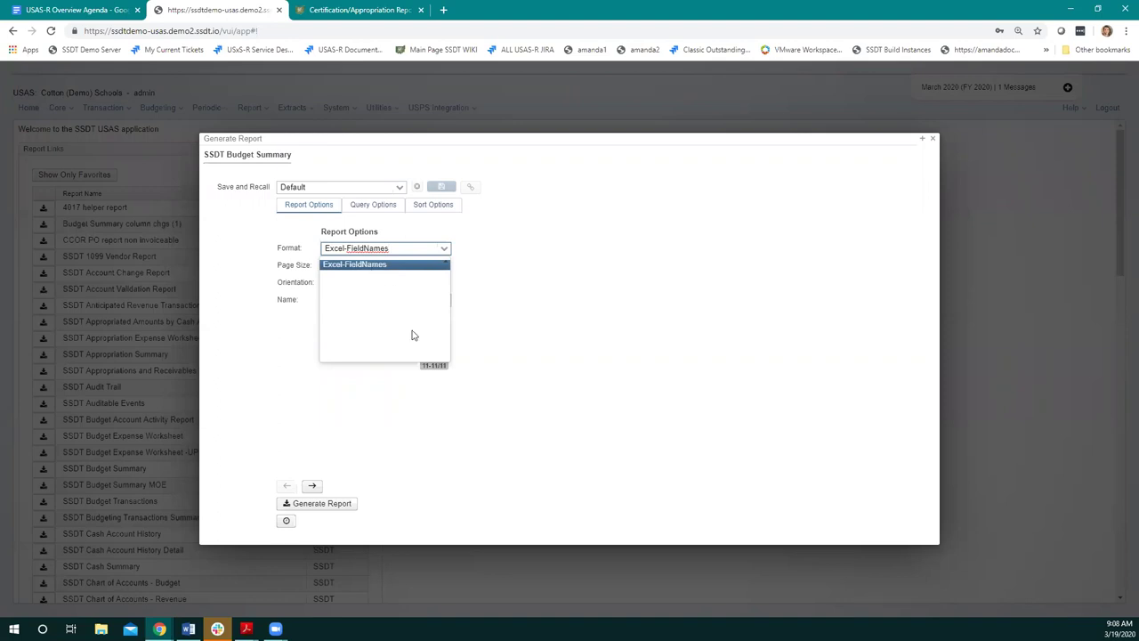
{"action": "scroll", "coordinate": [412, 337], "scroll_direction": "up", "scroll_amount": 1}
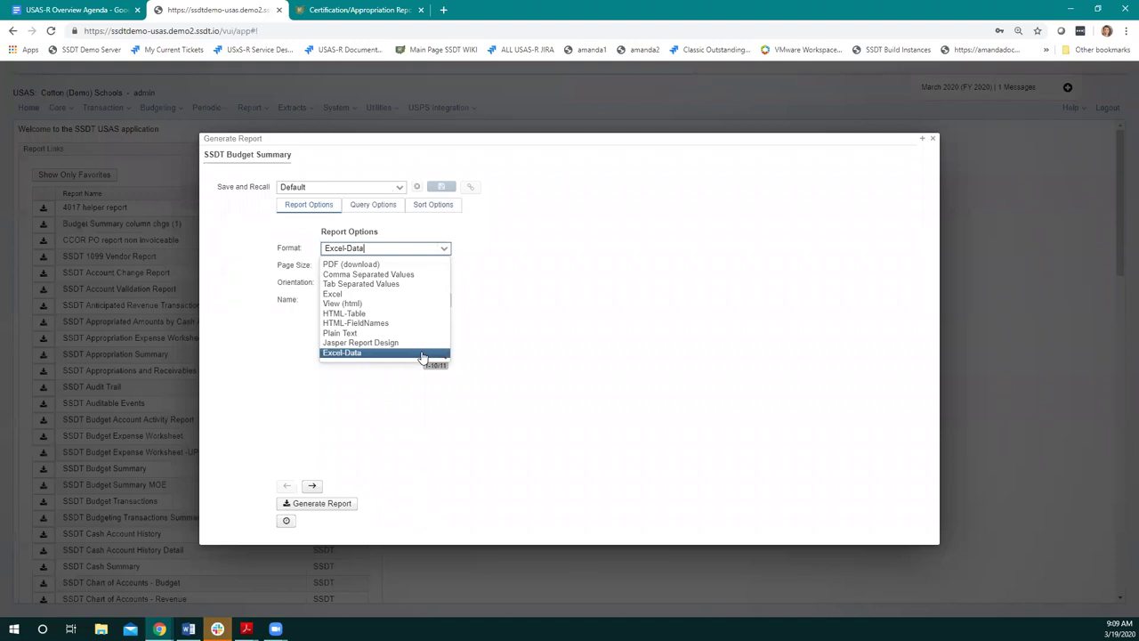
{"action": "key", "text": "Down"}
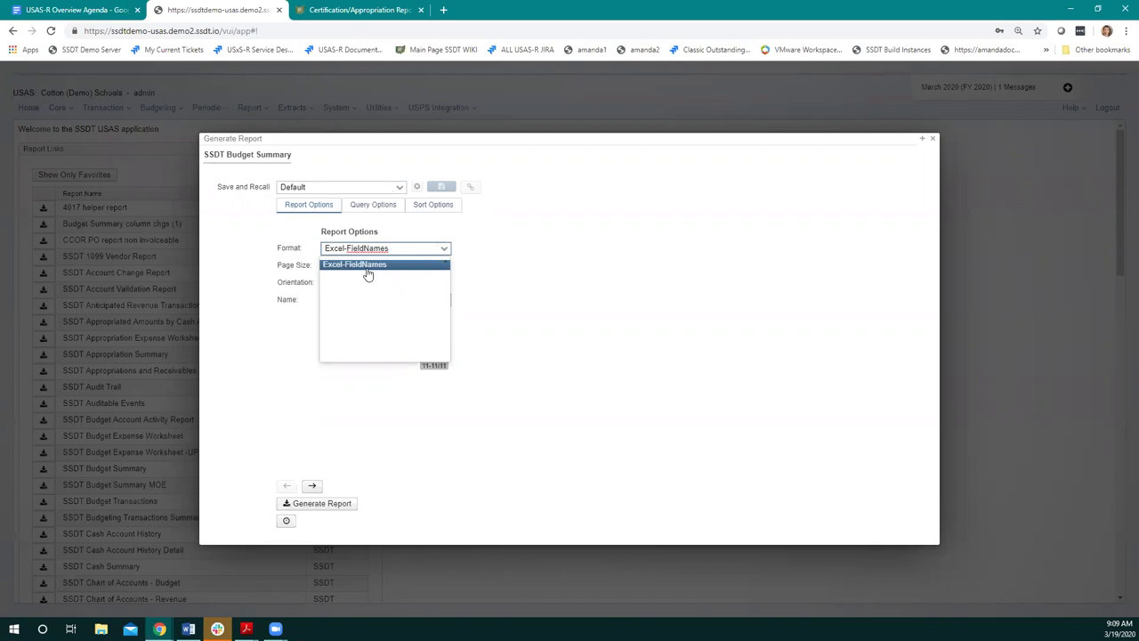
{"action": "left_click", "coordinate": [528, 262]}
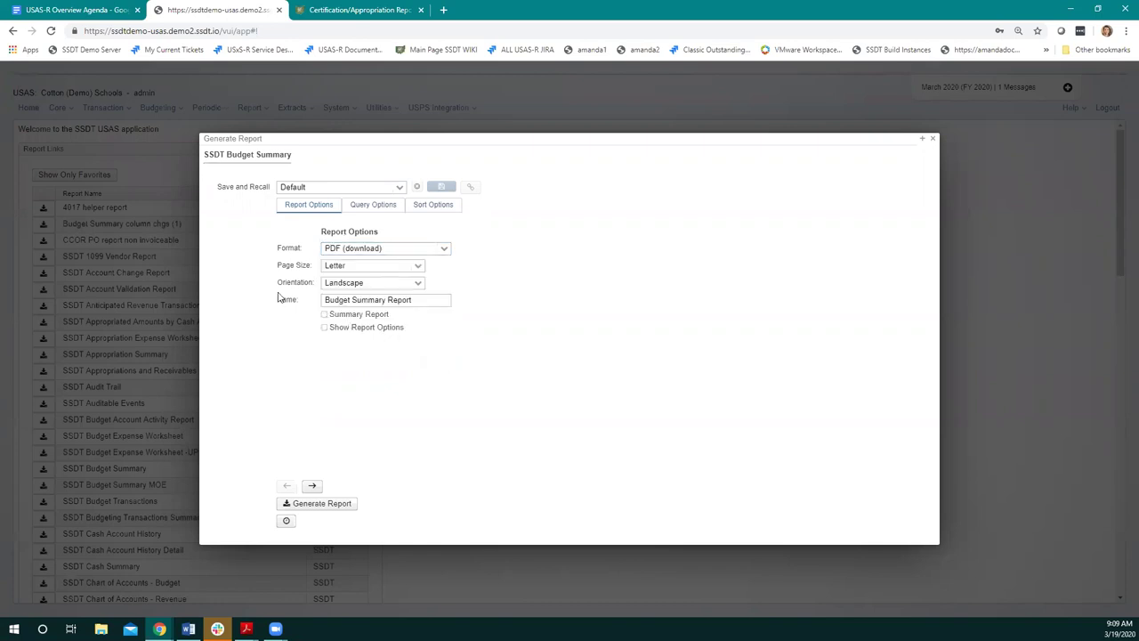
{"action": "left_click", "coordinate": [417, 269]}
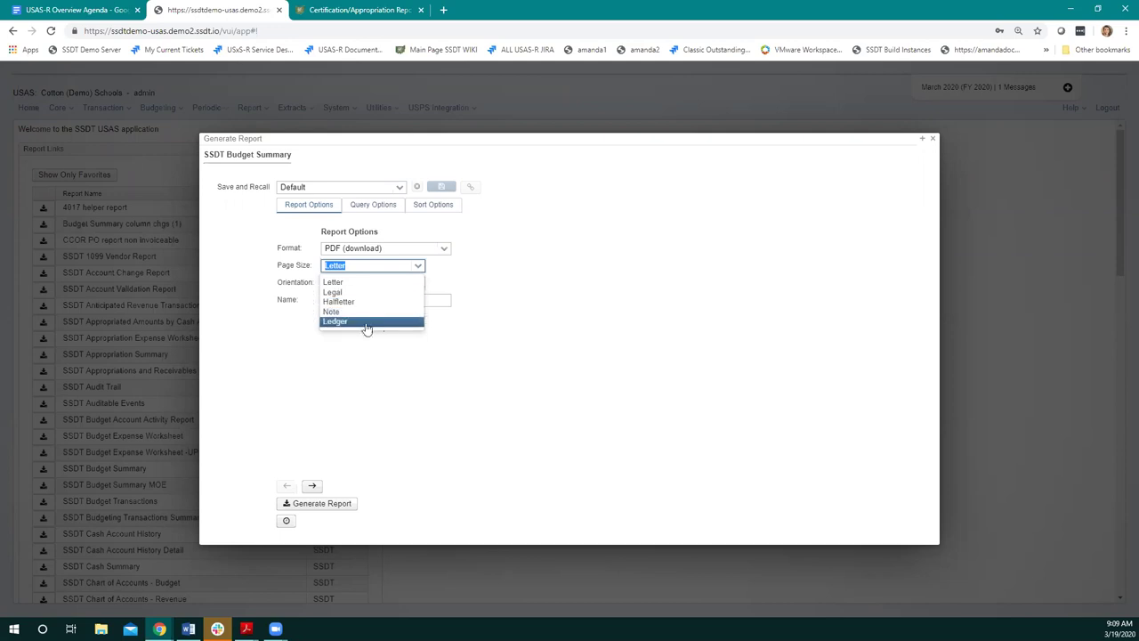
{"action": "left_click", "coordinate": [385, 282]}
{"action": "left_click", "coordinate": [474, 280]}
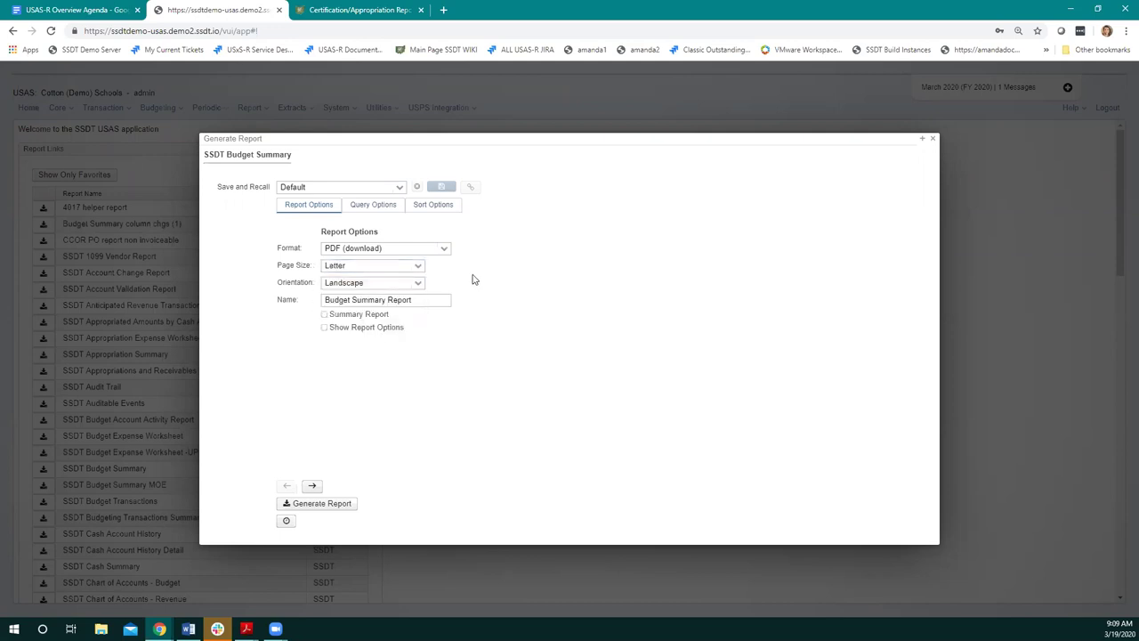
Set landscape orientation and append 'Cafe' to the report name.
{"action": "left_click", "coordinate": [418, 283]}
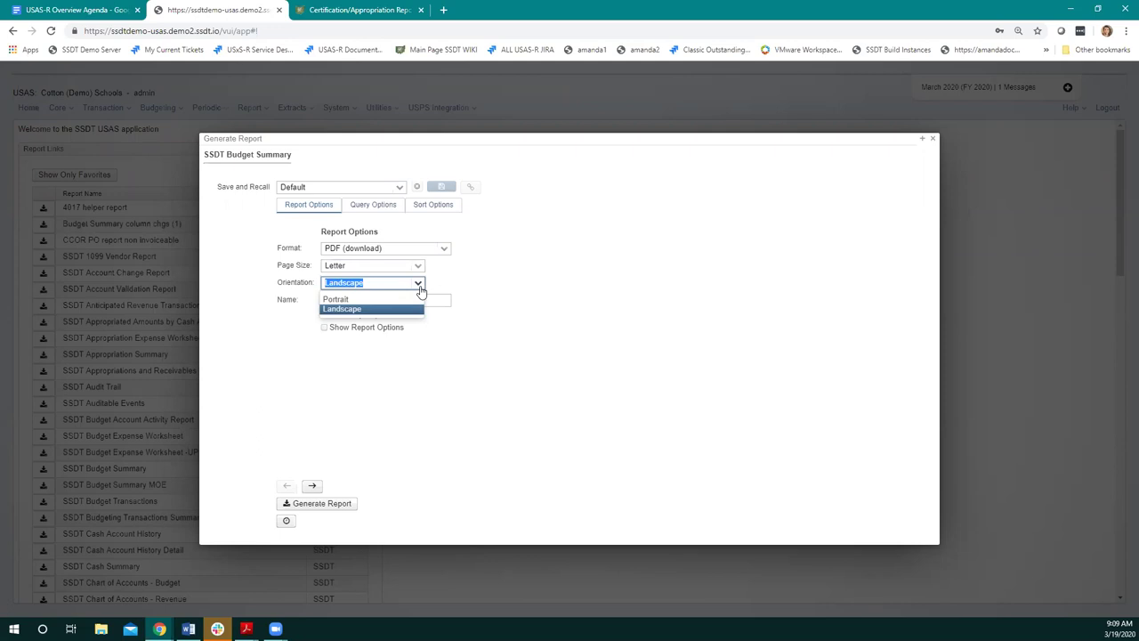
{"action": "left_click", "coordinate": [420, 286]}
{"action": "left_click", "coordinate": [555, 273]}
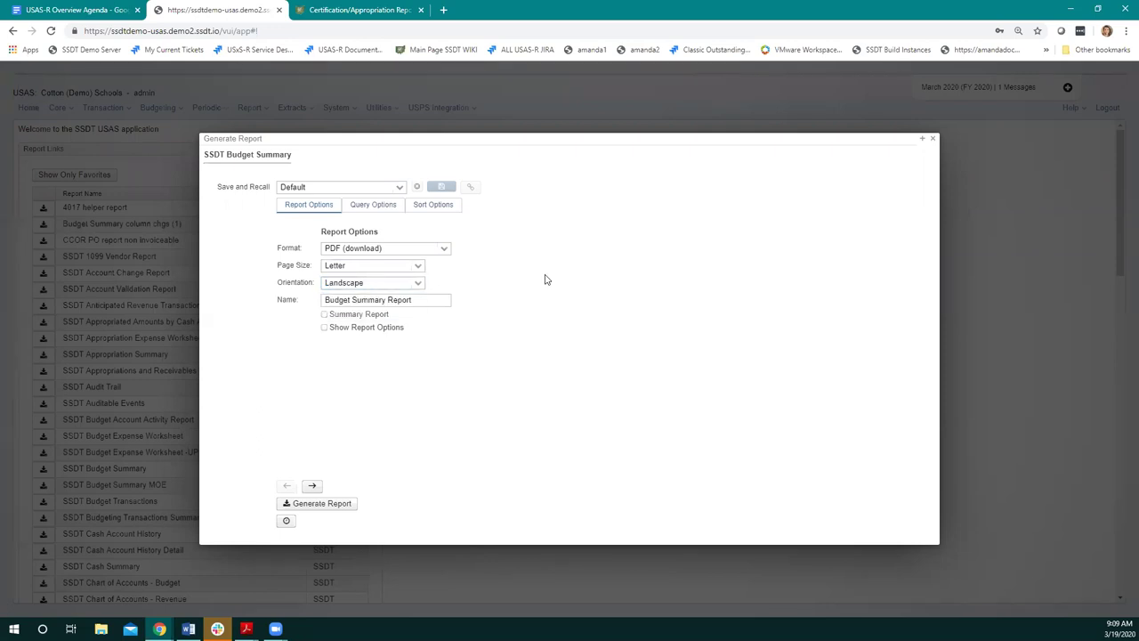
{"action": "left_click", "coordinate": [326, 300]}
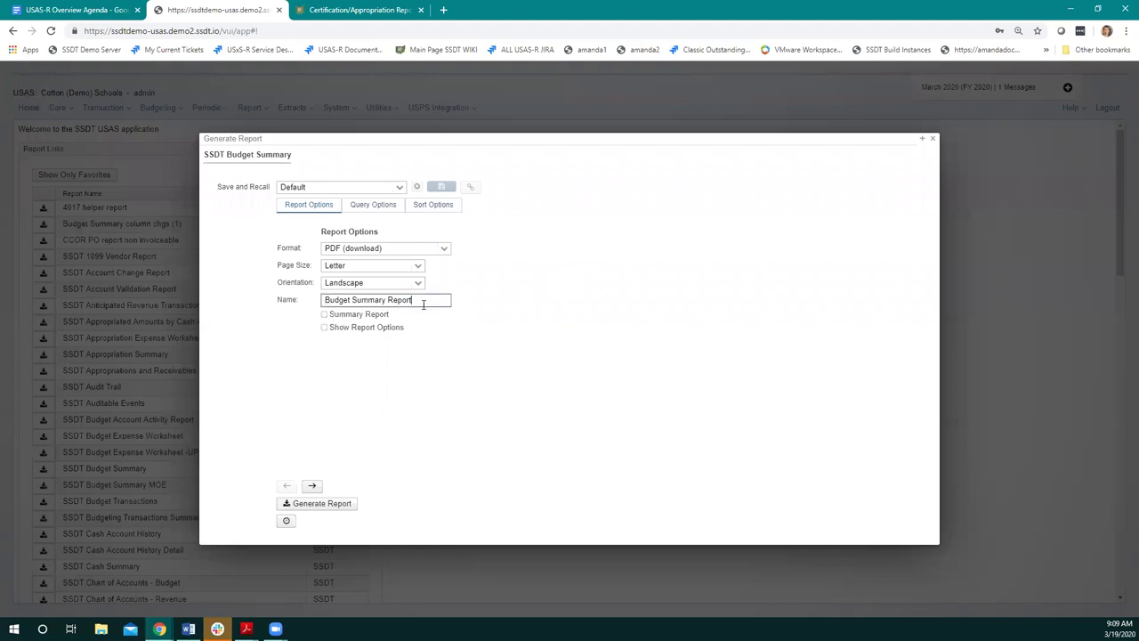
{"action": "type", "text": "Cafe"}
Insert '- ' before Cafe in the report name and tick Show Report Options.
{"action": "left_click", "coordinate": [415, 299]}
{"action": "type", "text": "-"}
{"action": "left_click", "coordinate": [325, 316]}
{"action": "left_click", "coordinate": [324, 328]}
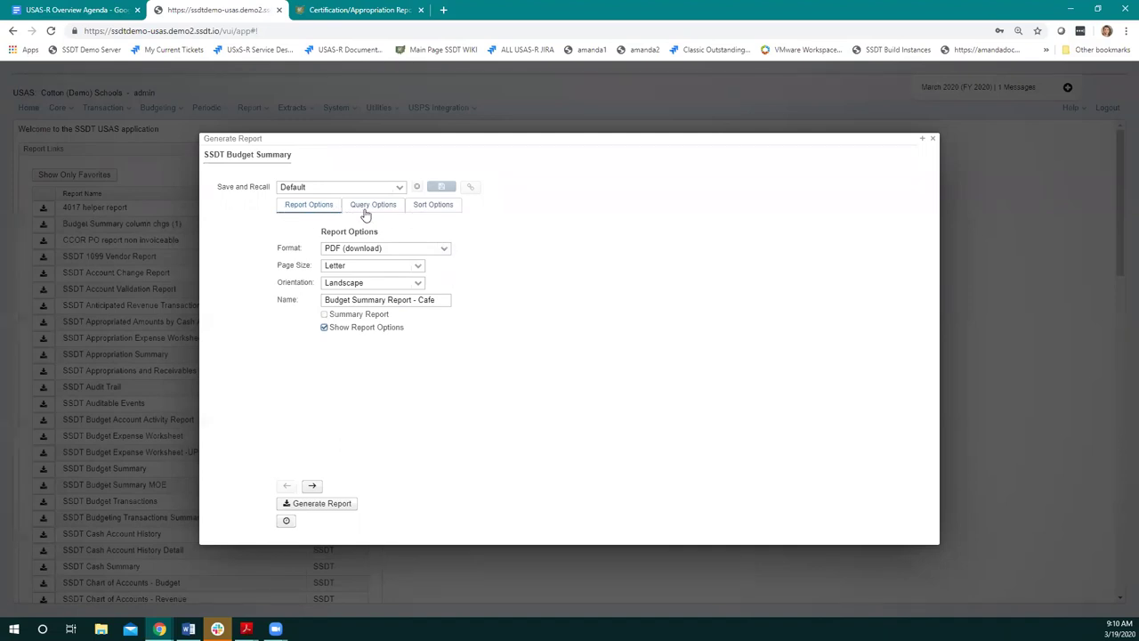
On the query parameters, include only fund 006 and enter 't' for Active only.
{"action": "left_click", "coordinate": [312, 487]}
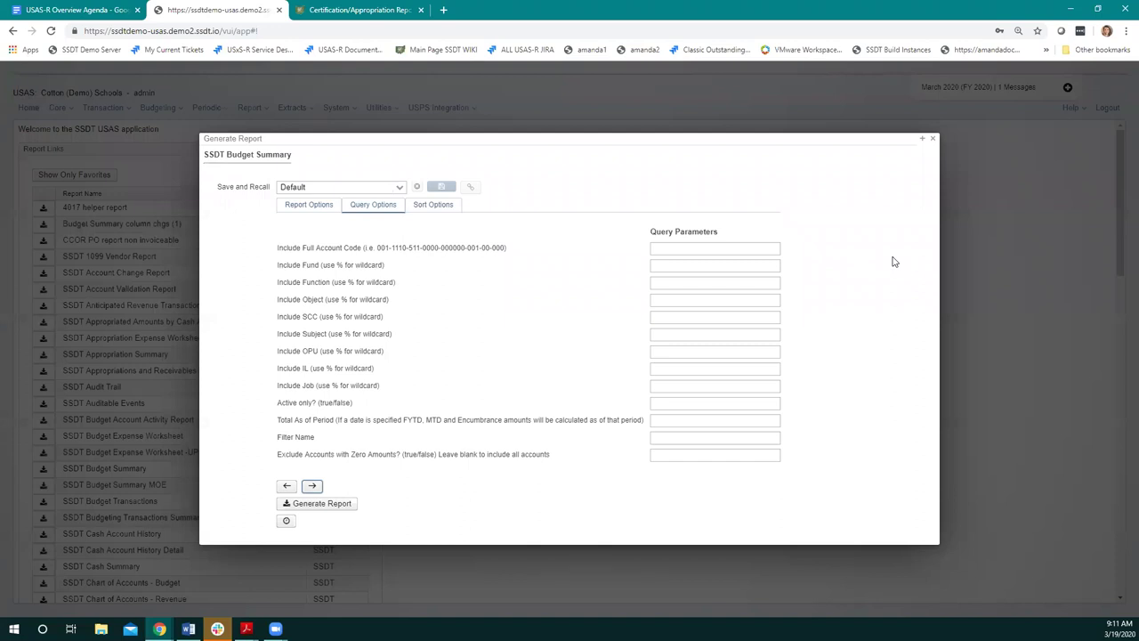
{"action": "left_click", "coordinate": [689, 266]}
{"action": "left_click", "coordinate": [672, 296]}
{"action": "left_click", "coordinate": [670, 405]}
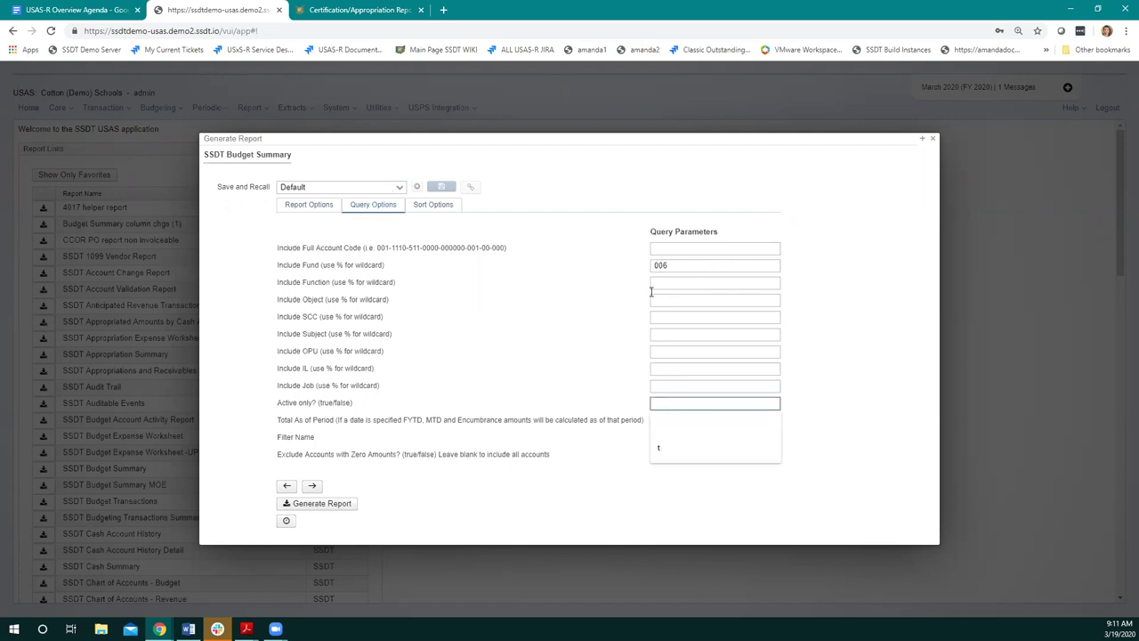
{"action": "type", "text": "t"}
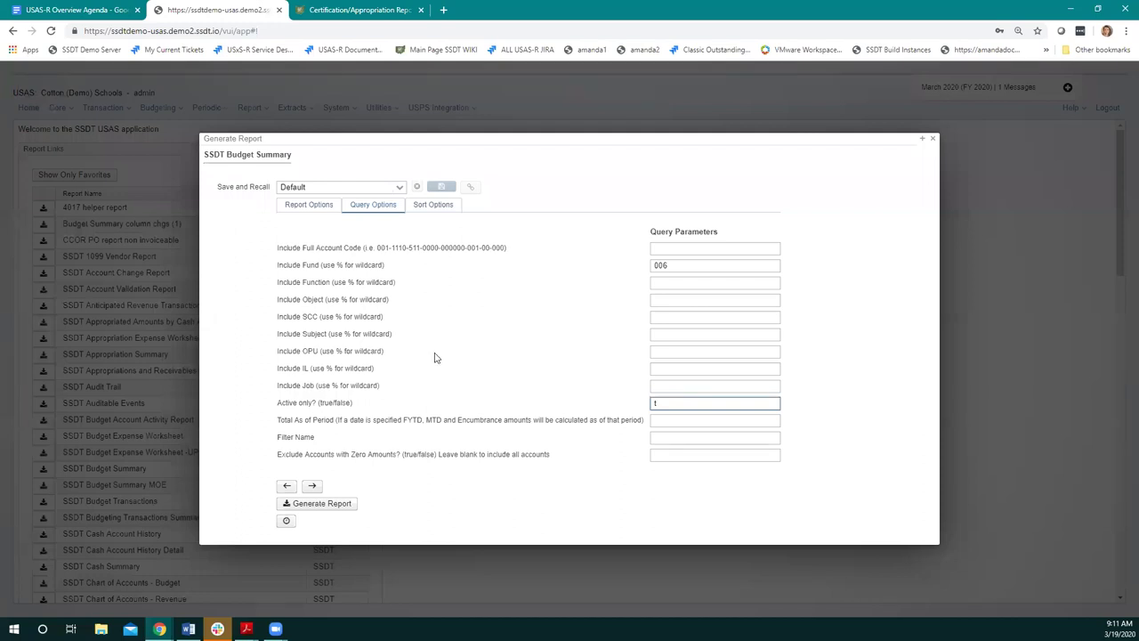
Begin typing 1/1/2020 into Total As of Period, dismissing the earlier-dates list.
{"action": "left_click", "coordinate": [674, 422]}
{"action": "left_click", "coordinate": [837, 411]}
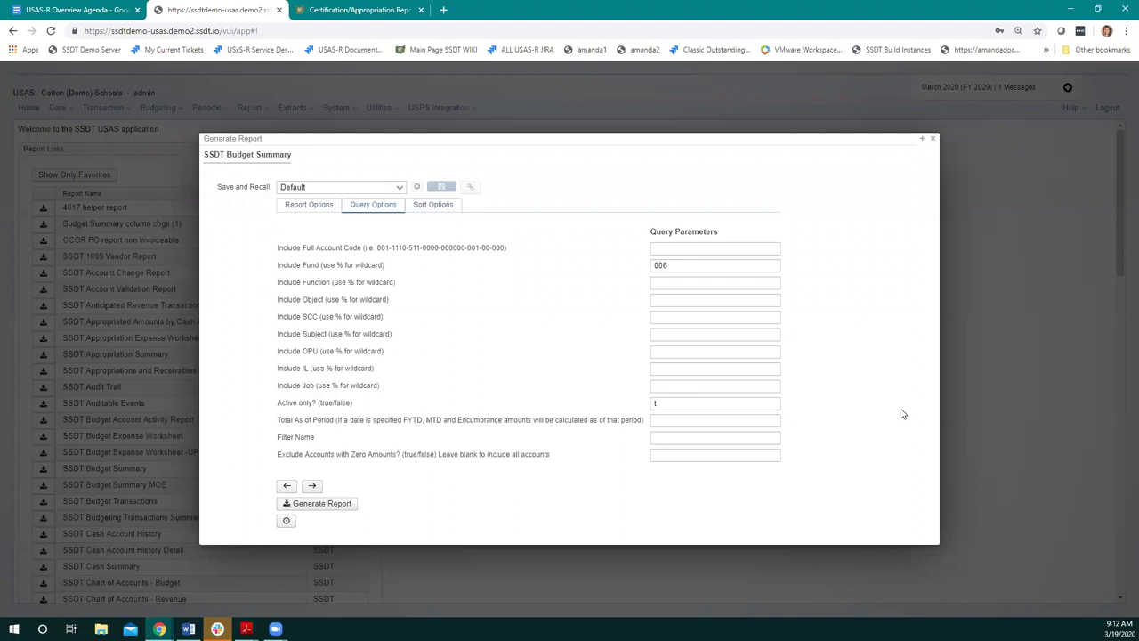
{"action": "left_click", "coordinate": [666, 418]}
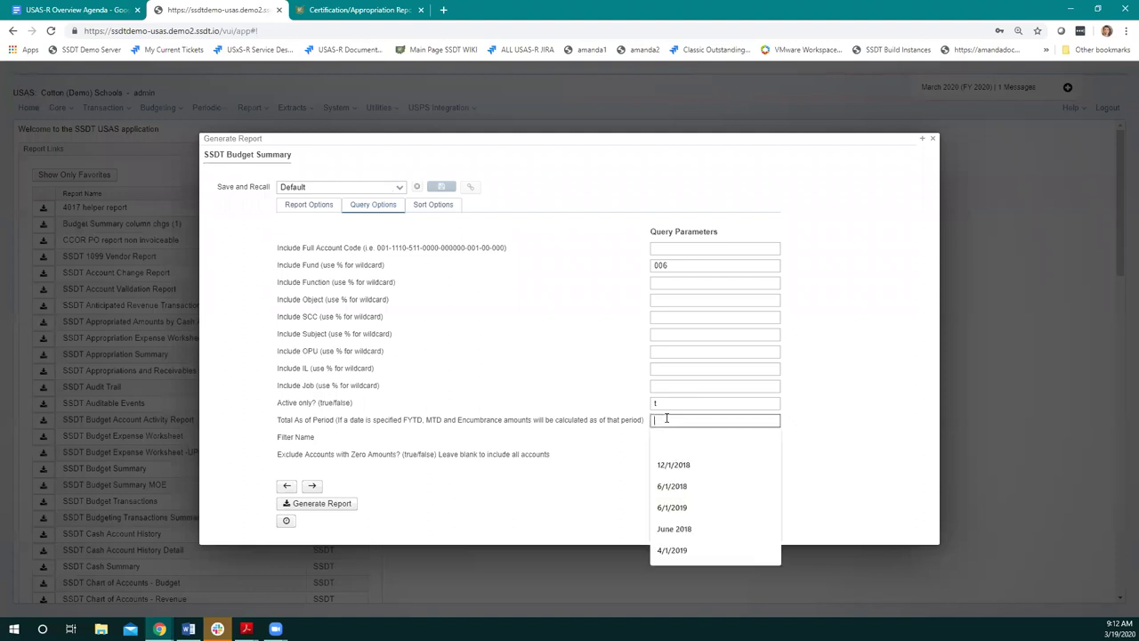
{"action": "left_click", "coordinate": [906, 436]}
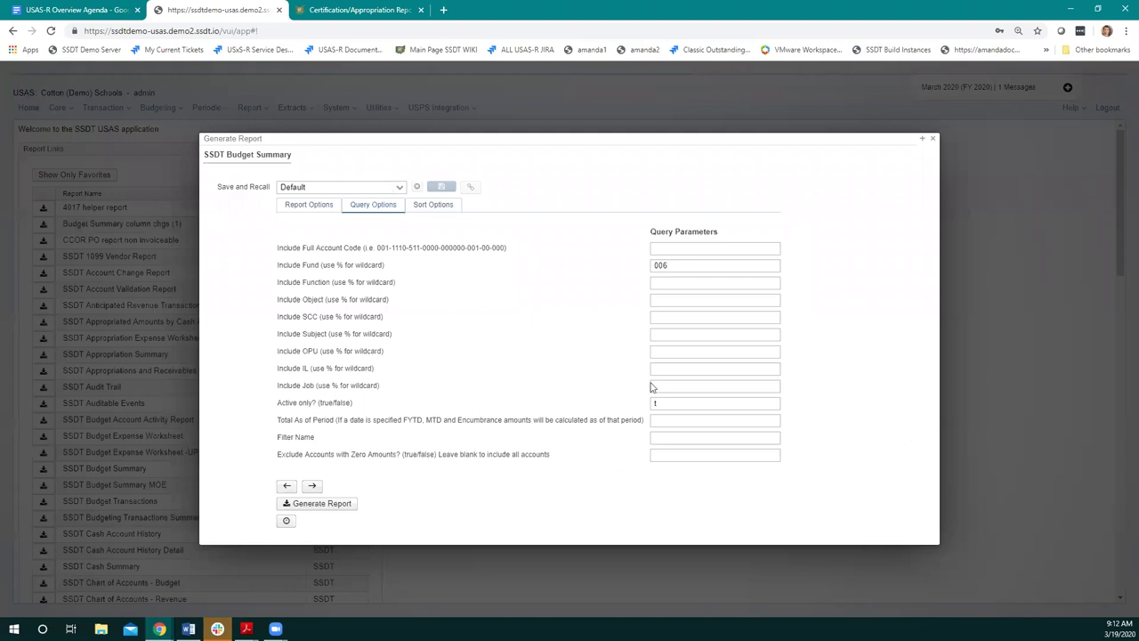
{"action": "left_click", "coordinate": [665, 421]}
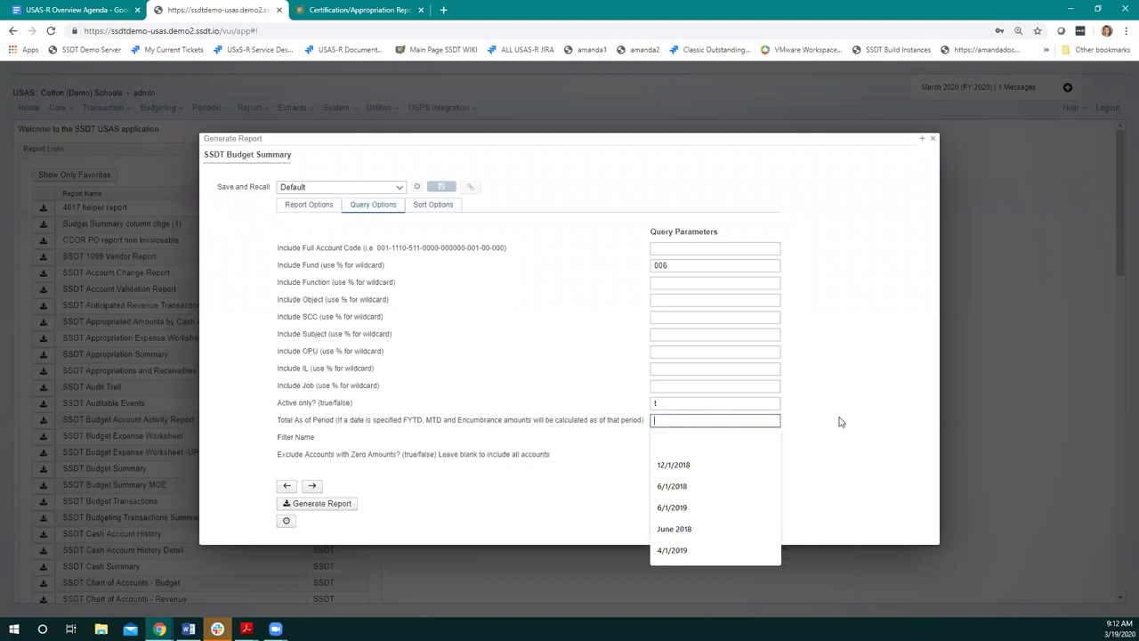
{"action": "left_click", "coordinate": [717, 436]}
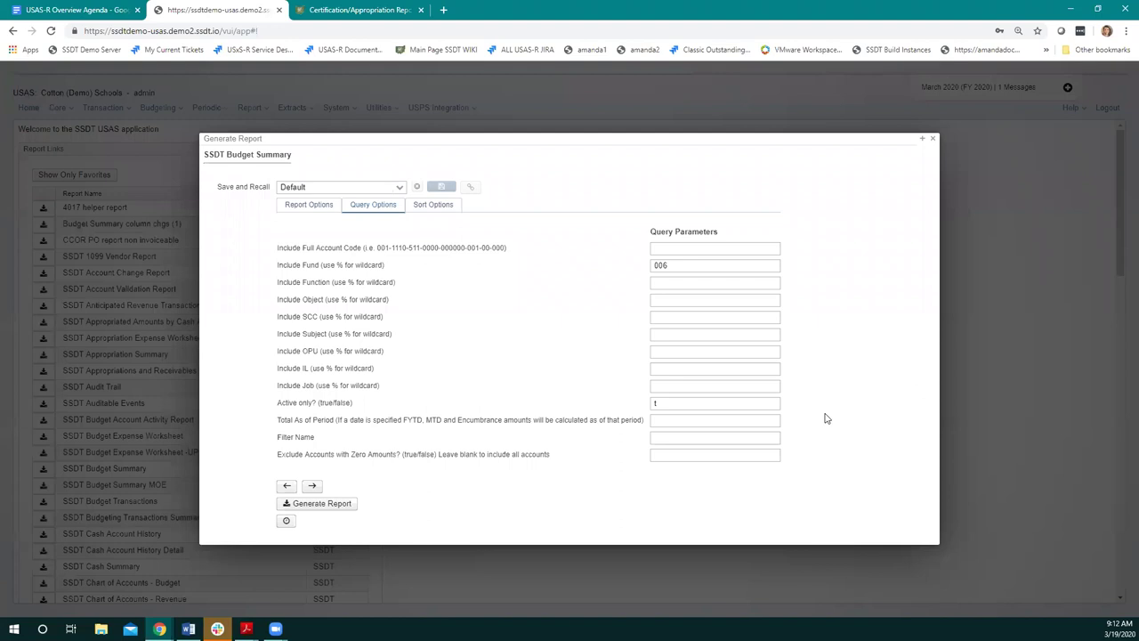
{"action": "left_click", "coordinate": [695, 420]}
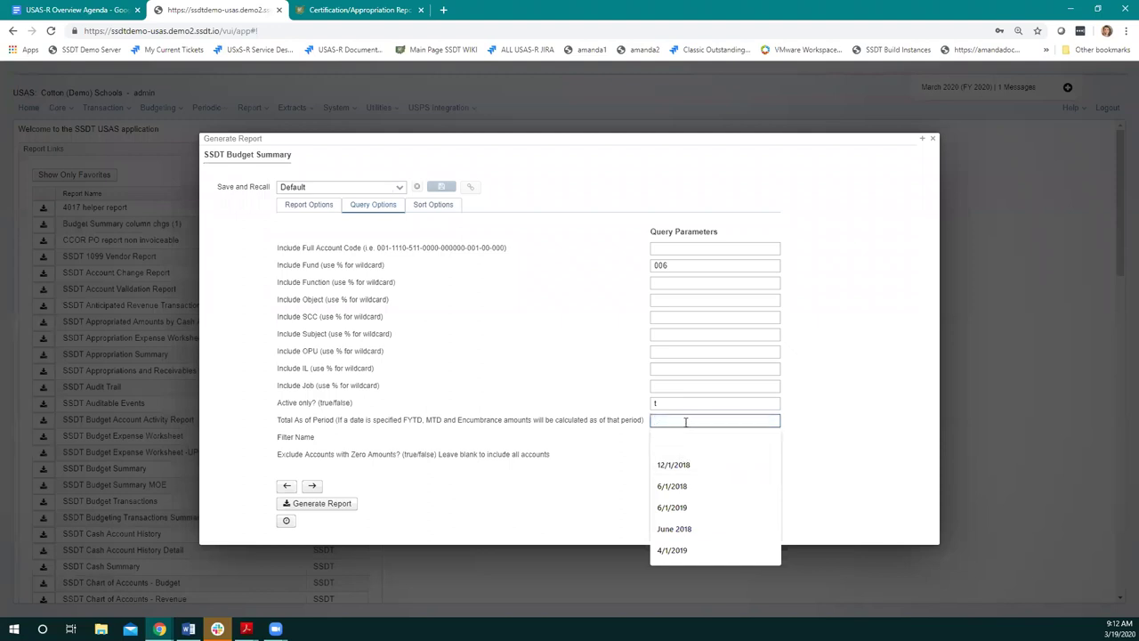
{"action": "type", "text": "1/1/2020"}
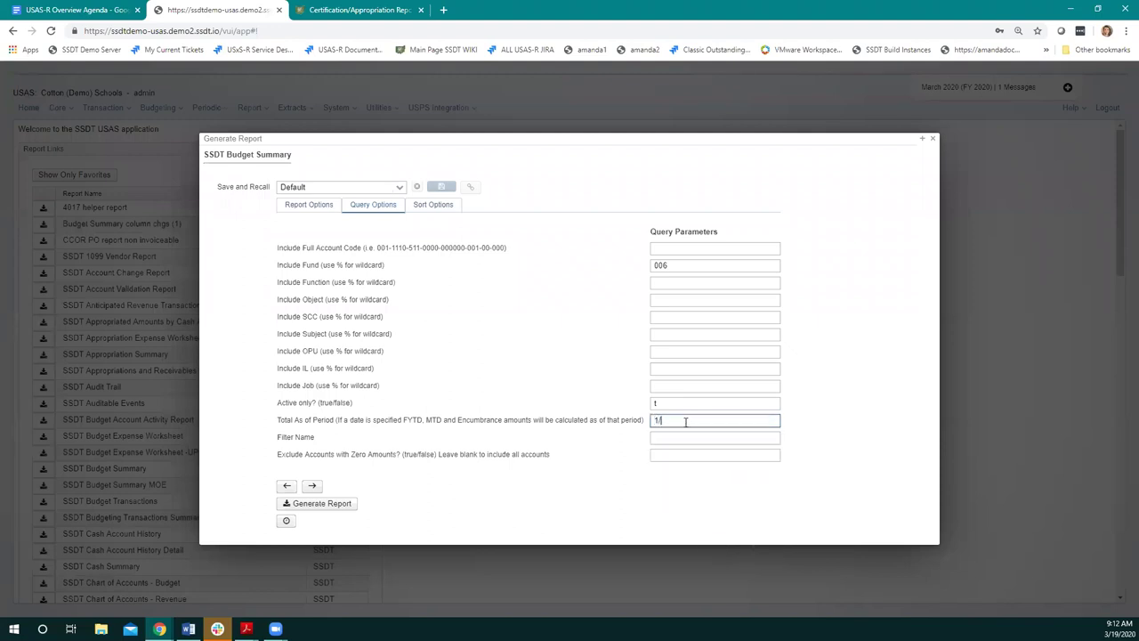
Finish the 1/1/2020 Total As of Period date and leave the field.
{"action": "left_click", "coordinate": [885, 393]}
Enter 't' to exclude zero-amount accounts, then show the Sort Options.
{"action": "left_click", "coordinate": [703, 454]}
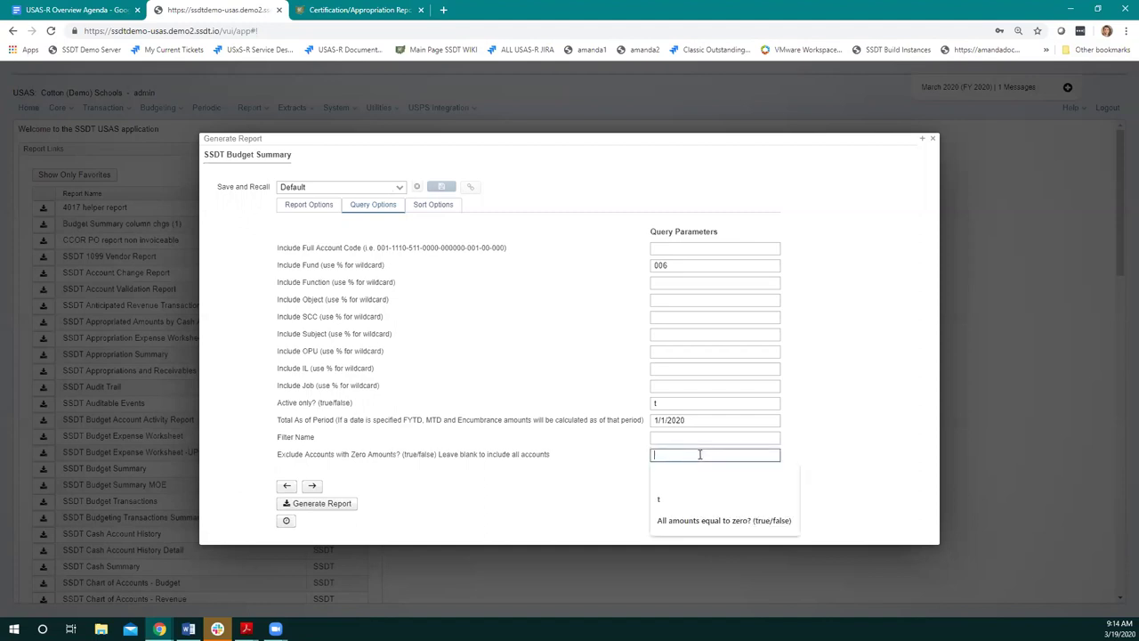
{"action": "type", "text": "t"}
{"action": "left_click", "coordinate": [861, 453]}
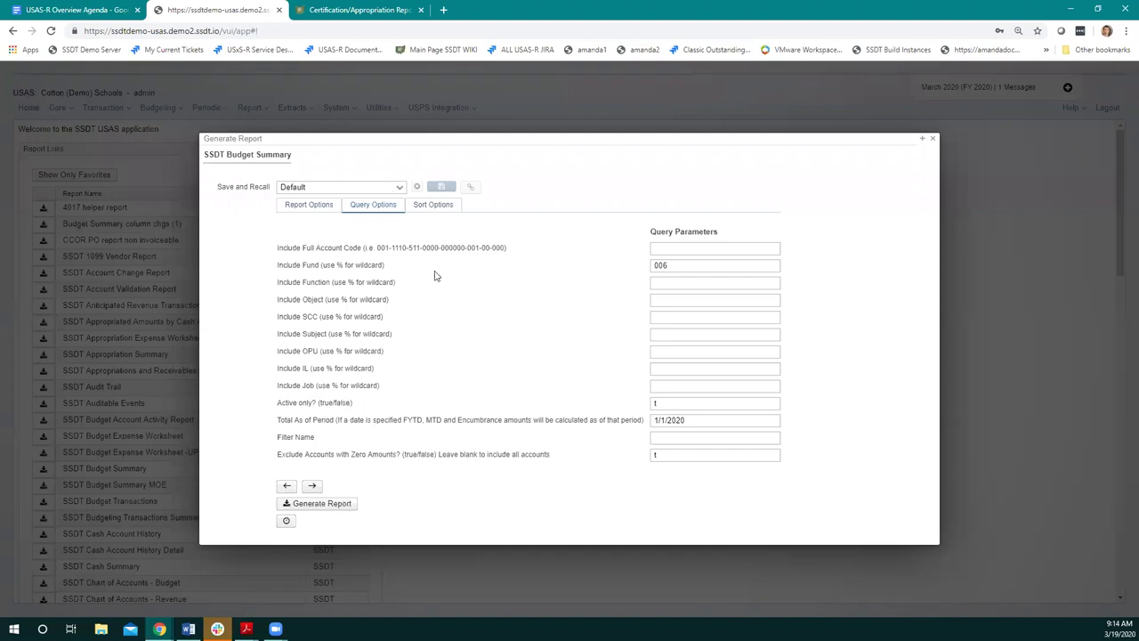
{"action": "left_click", "coordinate": [417, 210]}
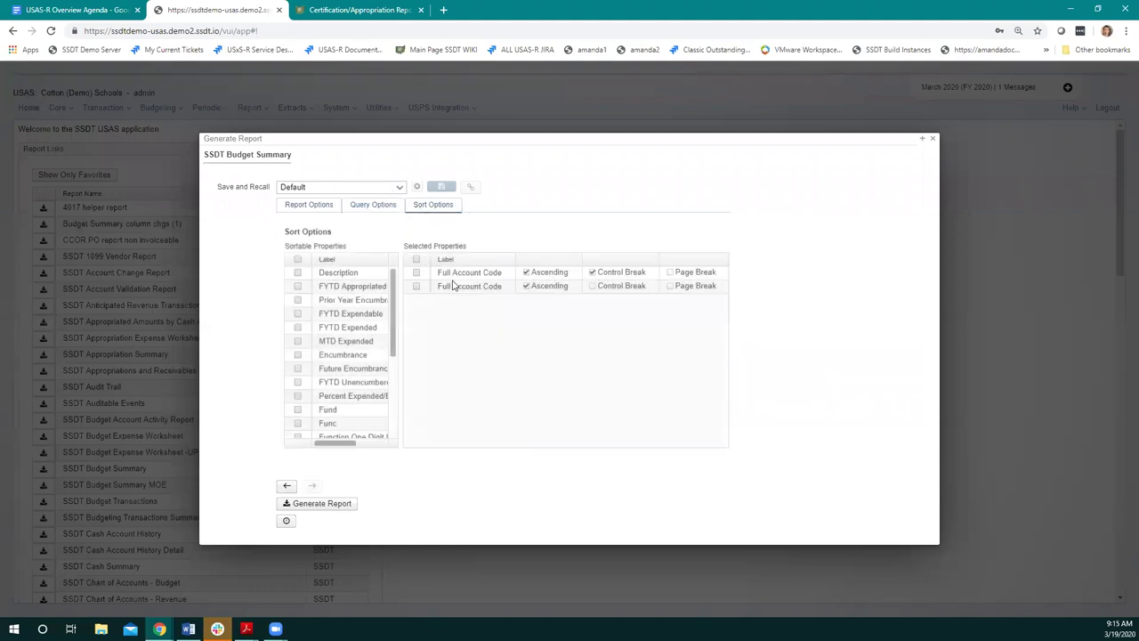
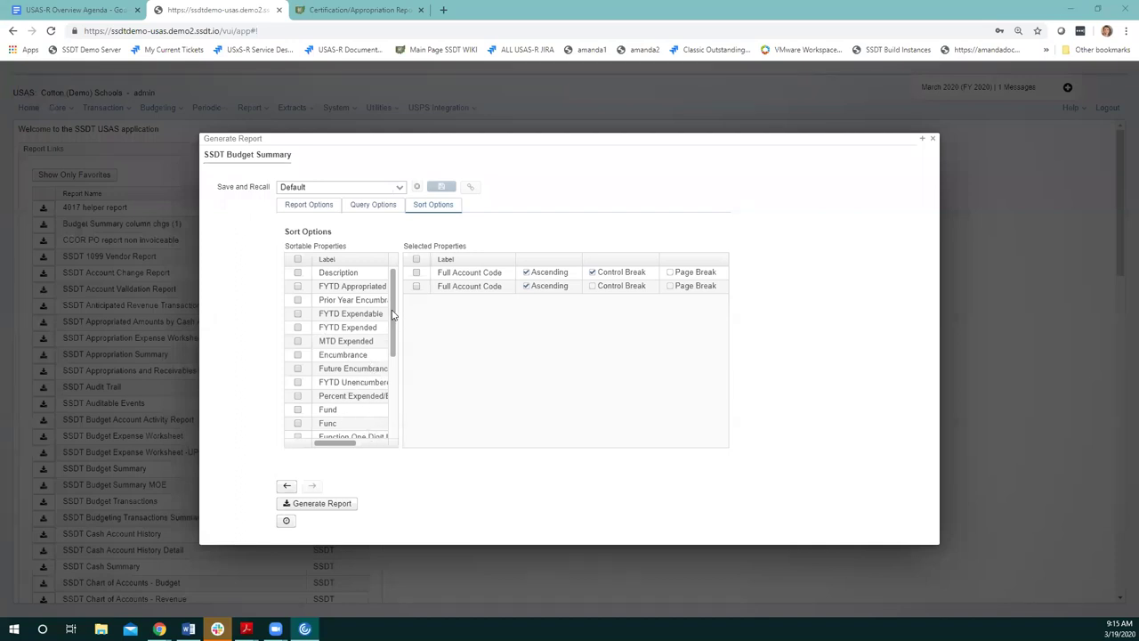
{"action": "scroll", "coordinate": [390, 334], "scroll_direction": "down", "scroll_amount": 2}
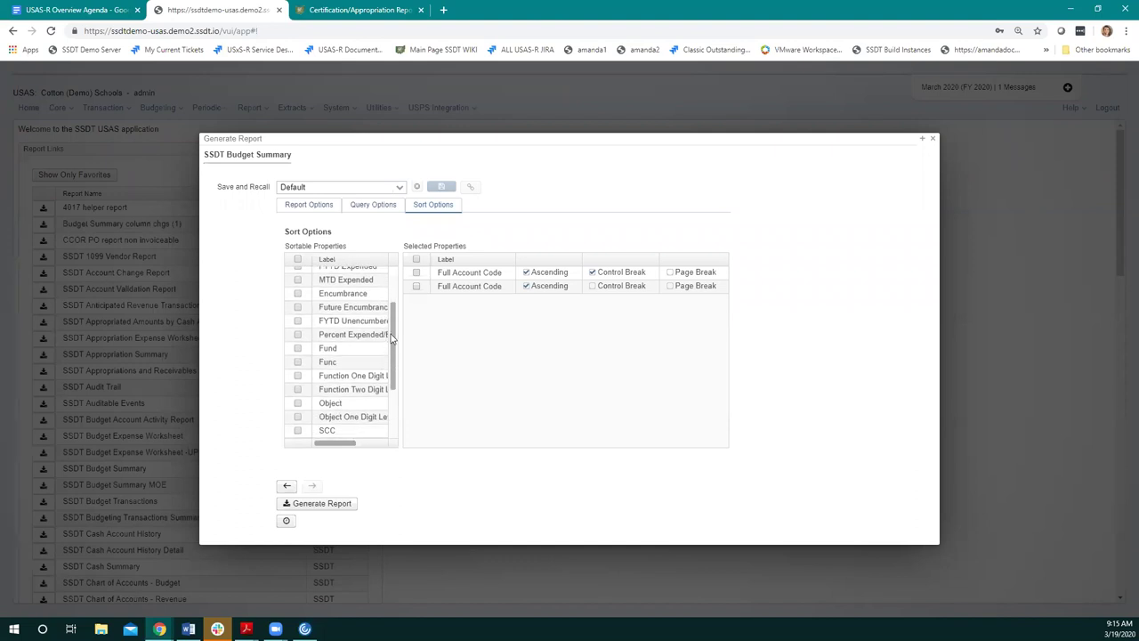
{"action": "left_click_drag", "start_coordinate": [393, 342], "coordinate": [394, 356]}
{"action": "scroll", "coordinate": [395, 358], "scroll_direction": "down", "scroll_amount": 1}
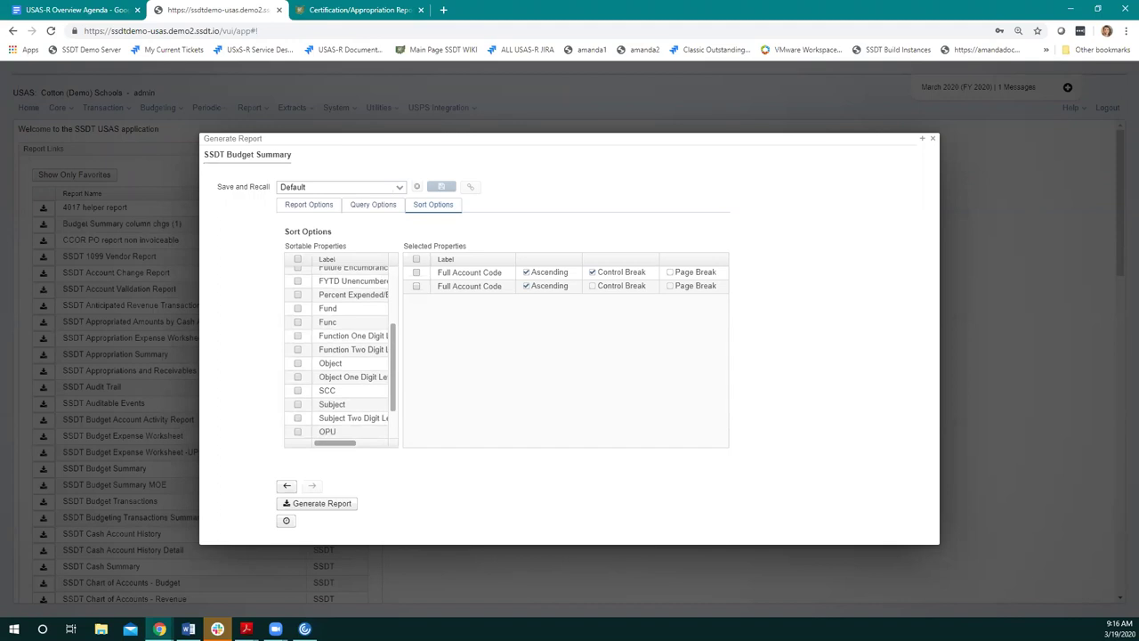
{"action": "key", "text": "alt+Tab"}
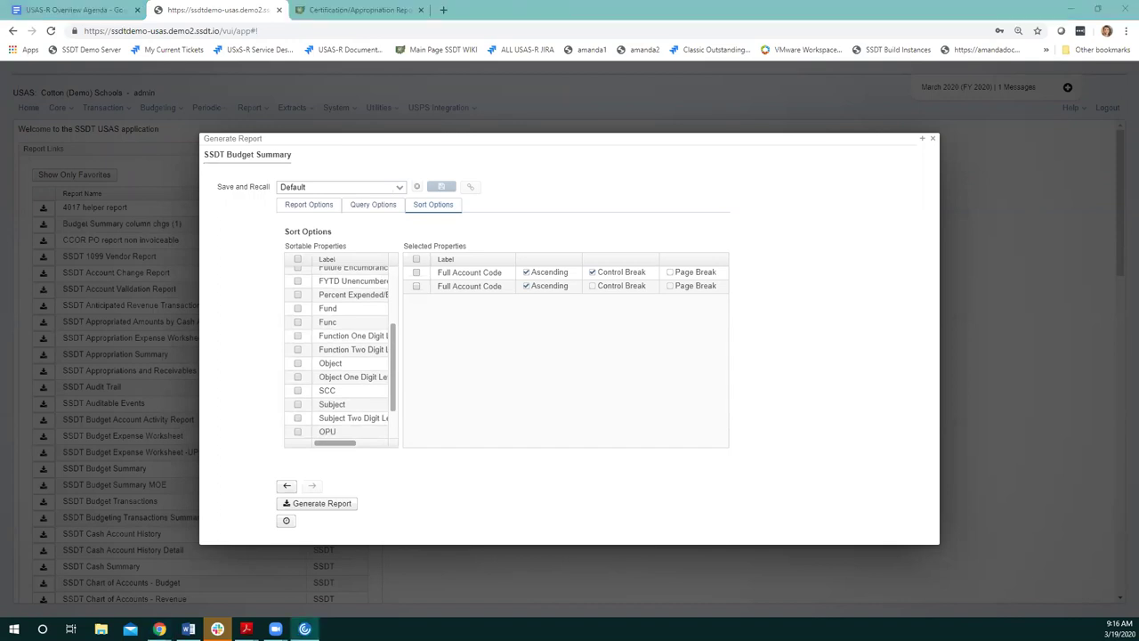
{"action": "left_click", "coordinate": [211, 259]}
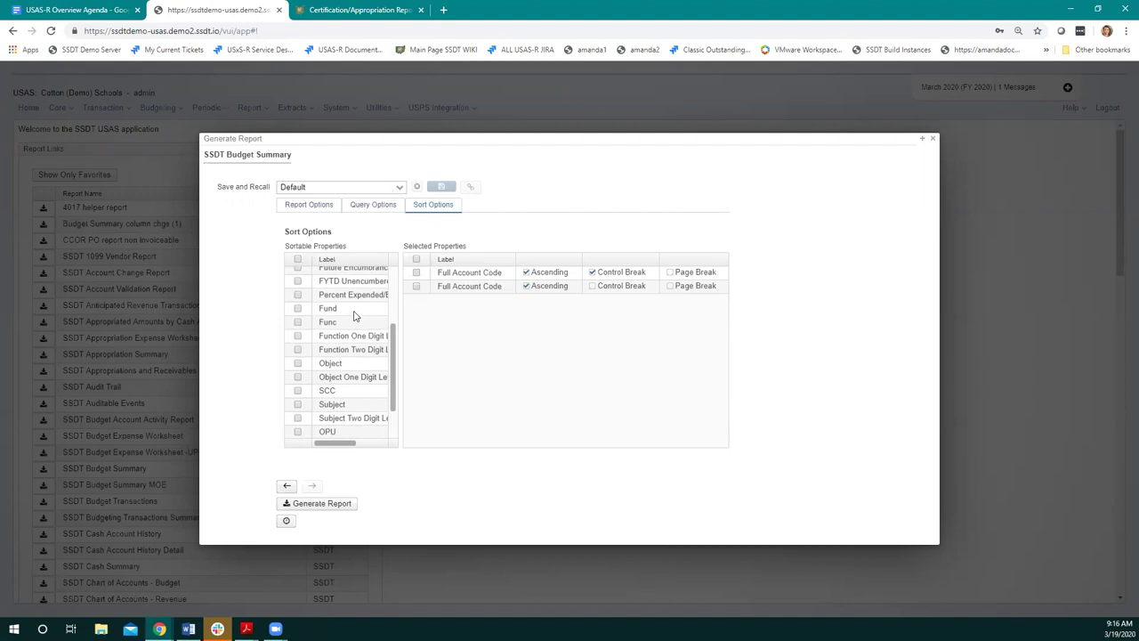
{"action": "scroll", "coordinate": [372, 321], "scroll_direction": "up", "scroll_amount": 2}
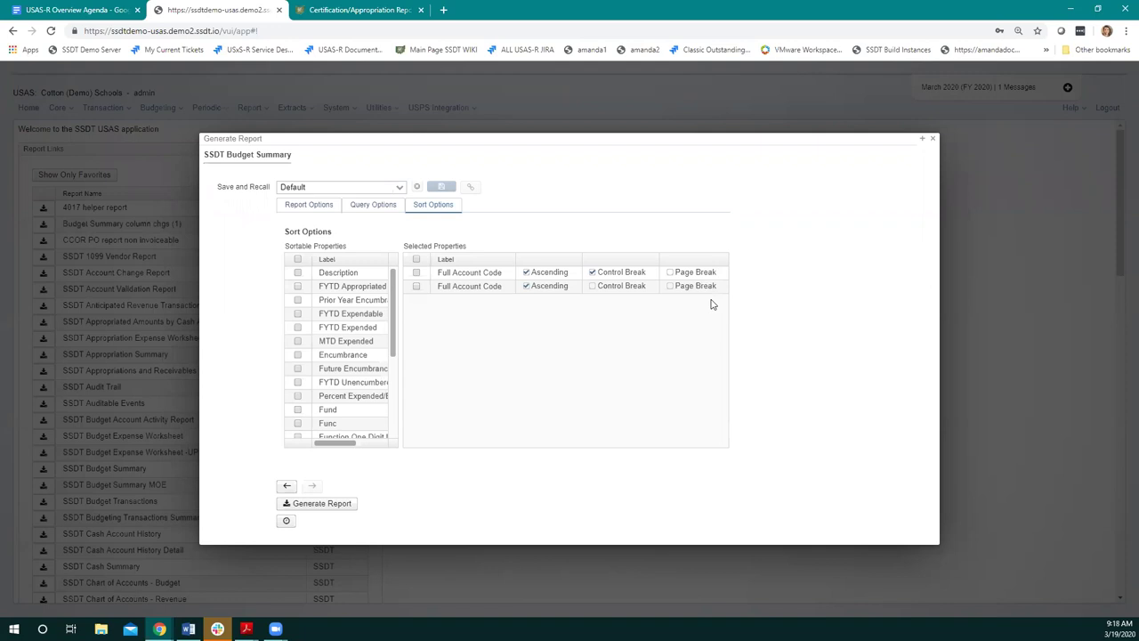
{"action": "left_click", "coordinate": [669, 273]}
{"action": "left_click", "coordinate": [669, 274]}
{"action": "scroll", "coordinate": [356, 303], "scroll_direction": "down", "scroll_amount": 1}
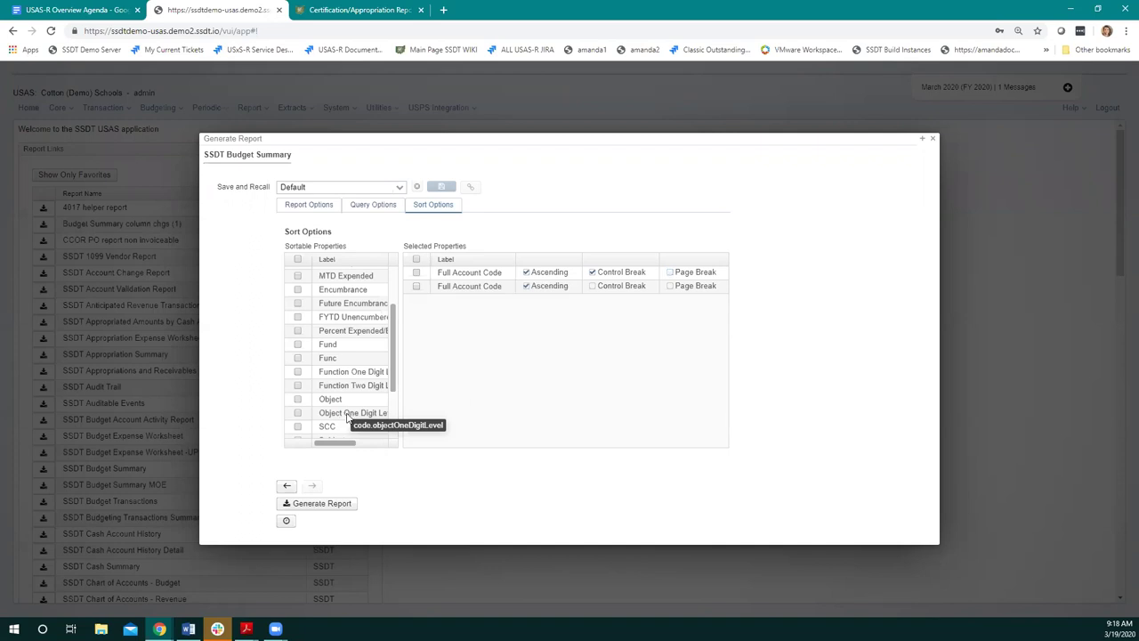
Add Object One Digit Level as the second sort with a control break, then generate the report.
{"action": "left_click_drag", "start_coordinate": [351, 414], "coordinate": [495, 288]}
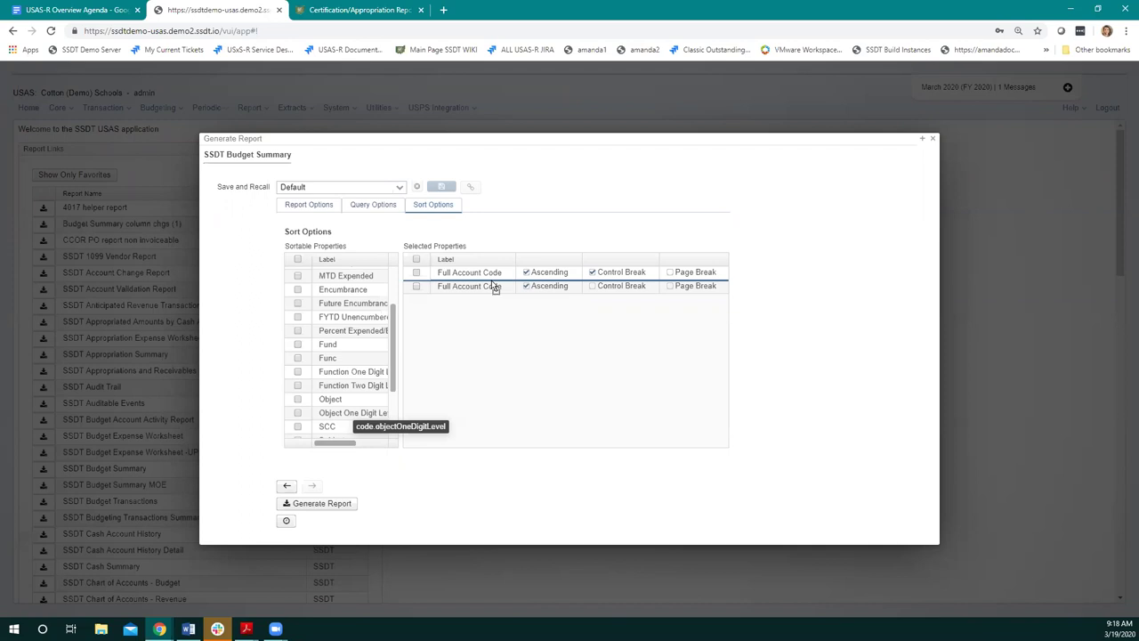
{"action": "left_click_drag", "start_coordinate": [495, 288], "coordinate": [494, 287]}
{"action": "left_click_drag", "start_coordinate": [495, 288], "coordinate": [491, 308]}
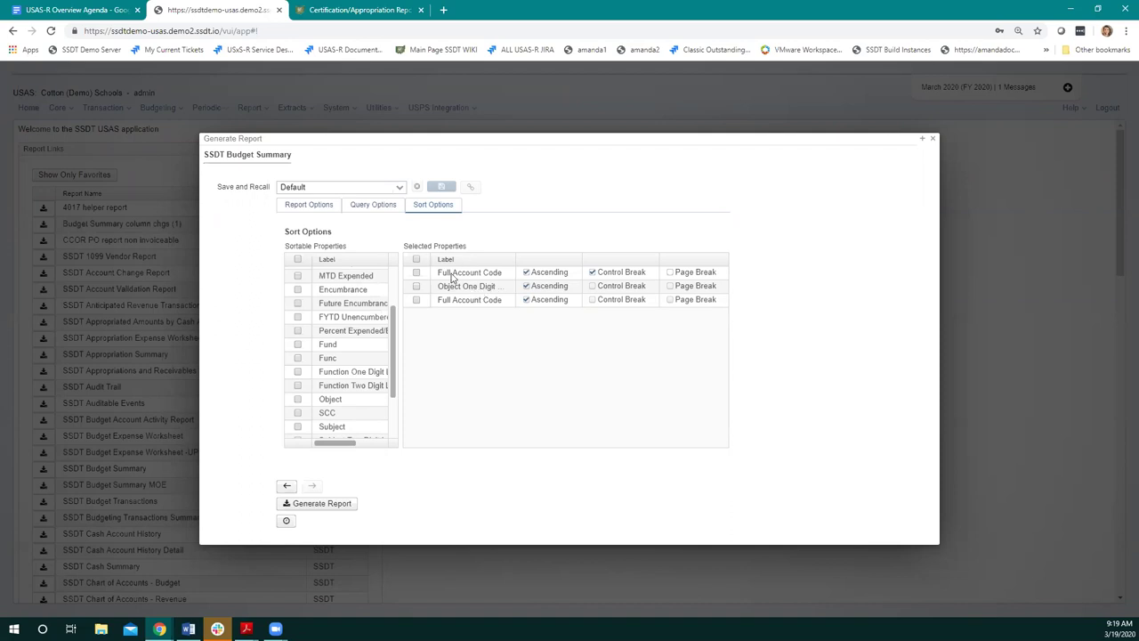
{"action": "left_click", "coordinate": [592, 286]}
{"action": "left_click", "coordinate": [322, 504]}
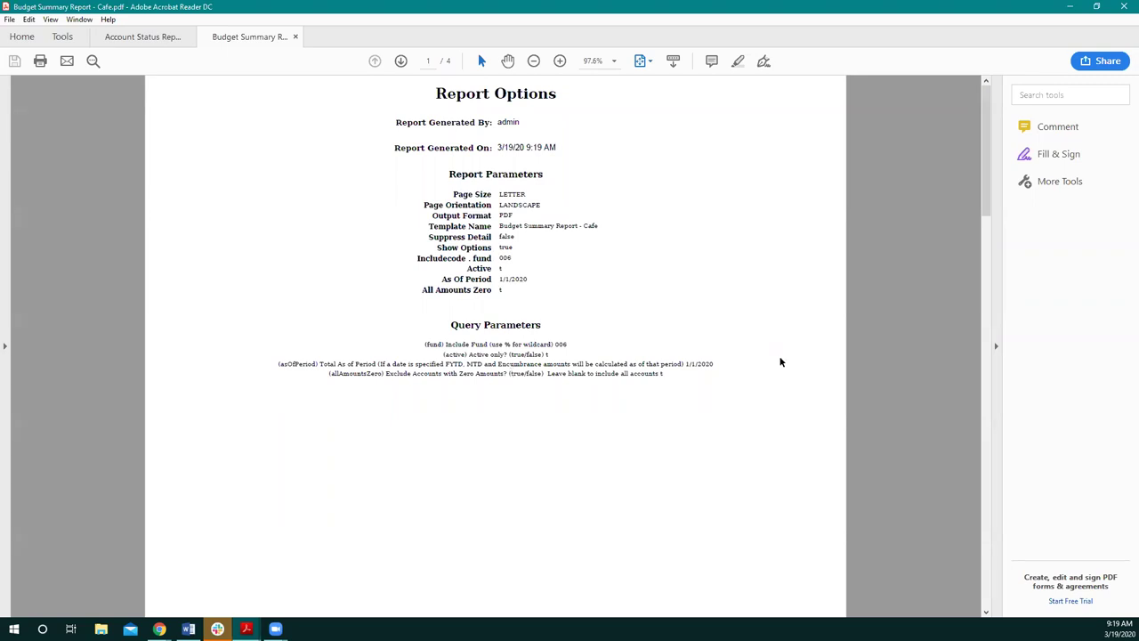
Inspect the 006-0000 account heading, the object level 100 grouping and its 49,500.00 subtotal.
{"action": "scroll", "coordinate": [779, 356], "scroll_direction": "down", "scroll_amount": 2}
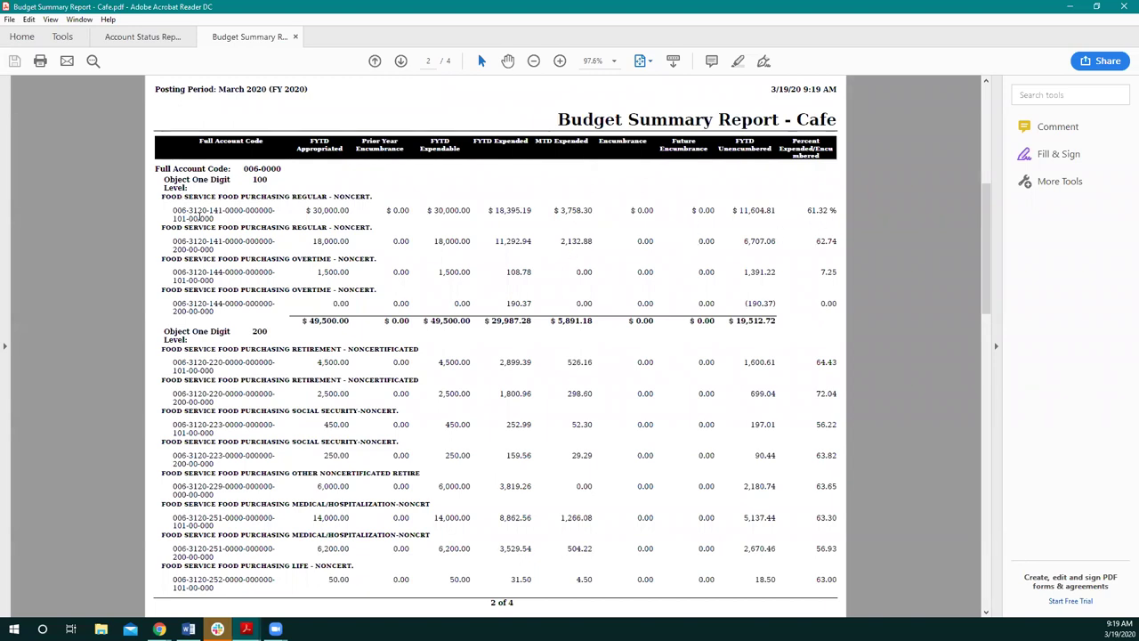
{"action": "left_click_drag", "start_coordinate": [155, 169], "coordinate": [282, 168]}
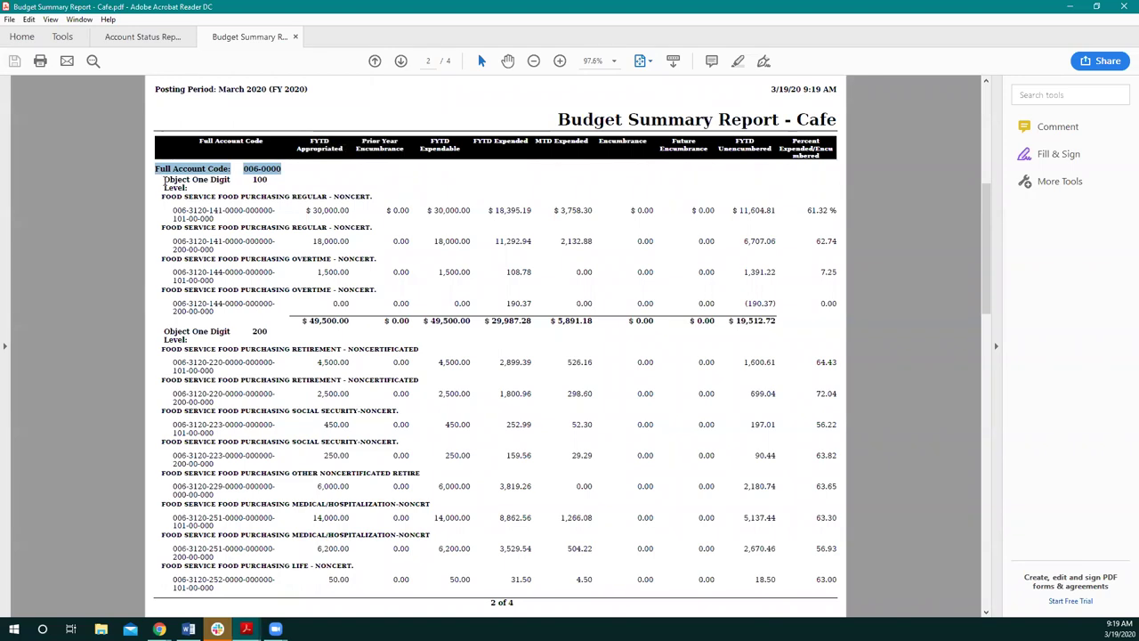
{"action": "left_click_drag", "start_coordinate": [164, 179], "coordinate": [270, 180]}
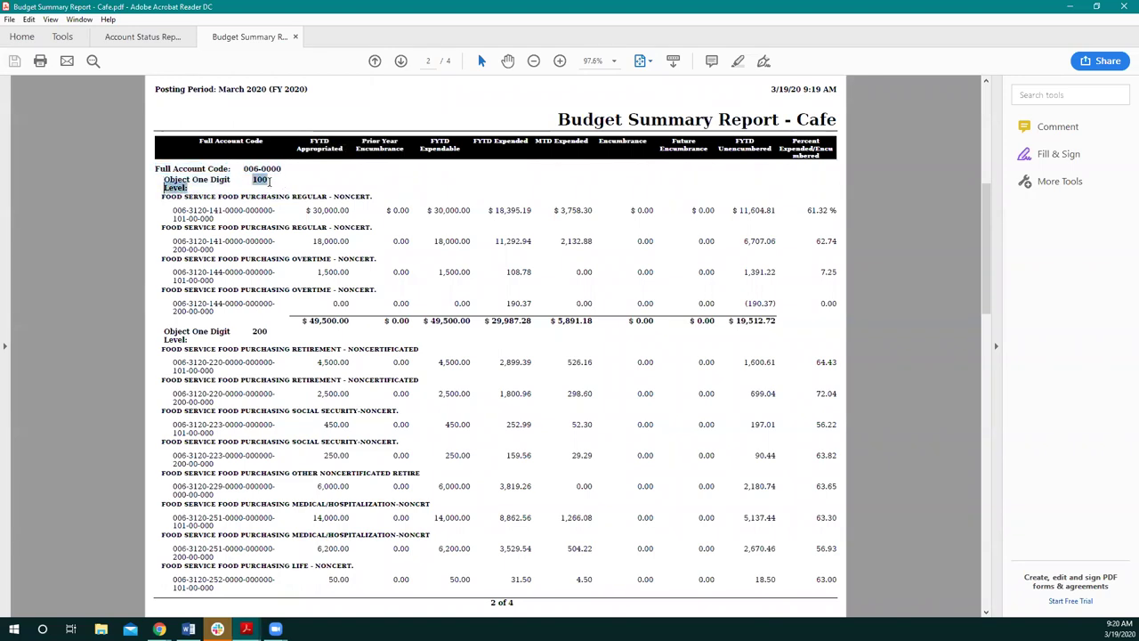
{"action": "left_click", "coordinate": [256, 185]}
{"action": "left_click_drag", "start_coordinate": [294, 322], "coordinate": [592, 322]}
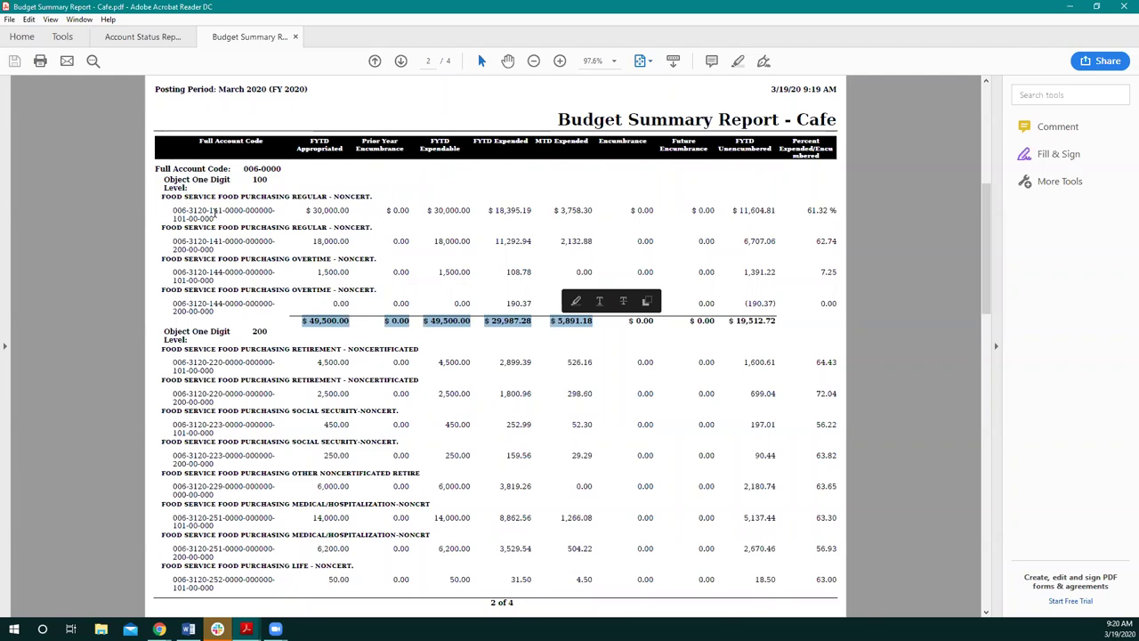
{"action": "left_click_drag", "start_coordinate": [210, 179], "coordinate": [187, 189]}
{"action": "left_click_drag", "start_coordinate": [310, 321], "coordinate": [372, 323]}
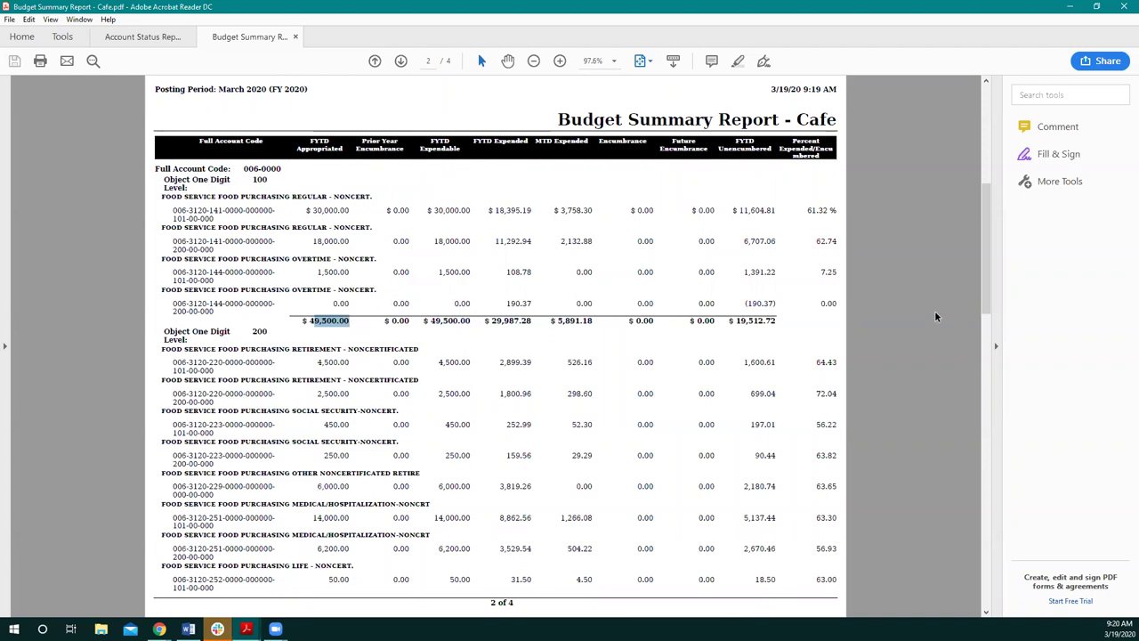
Scroll down to the report's Grand Total and minimize Acrobat Reader.
{"action": "scroll", "coordinate": [935, 311], "scroll_direction": "down", "scroll_amount": 2}
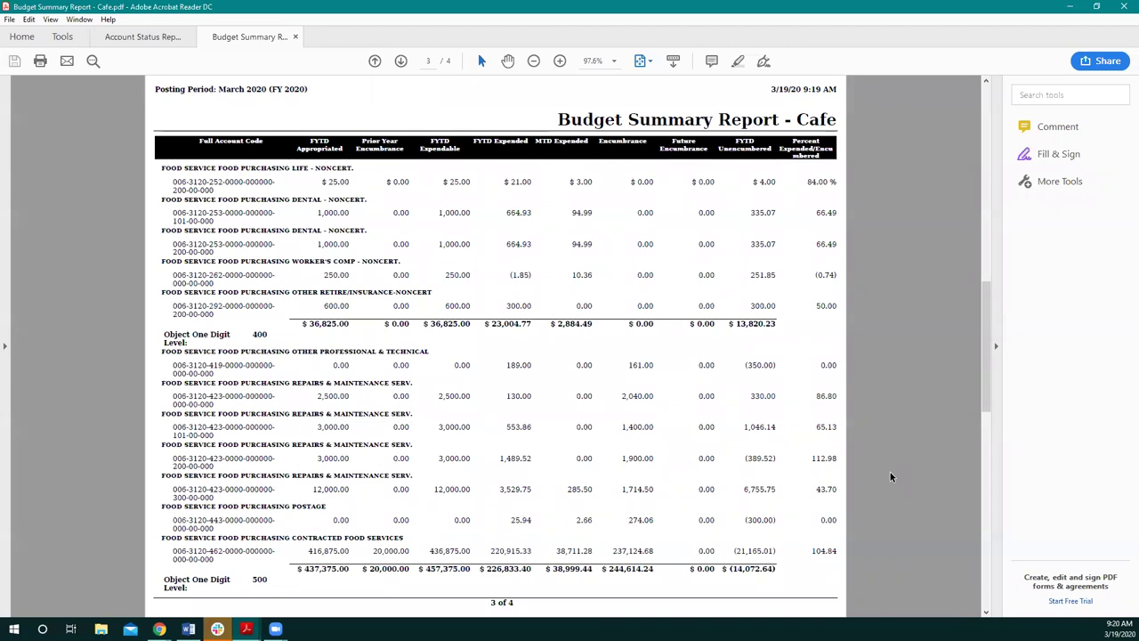
{"action": "scroll", "coordinate": [890, 476], "scroll_direction": "down", "scroll_amount": 2}
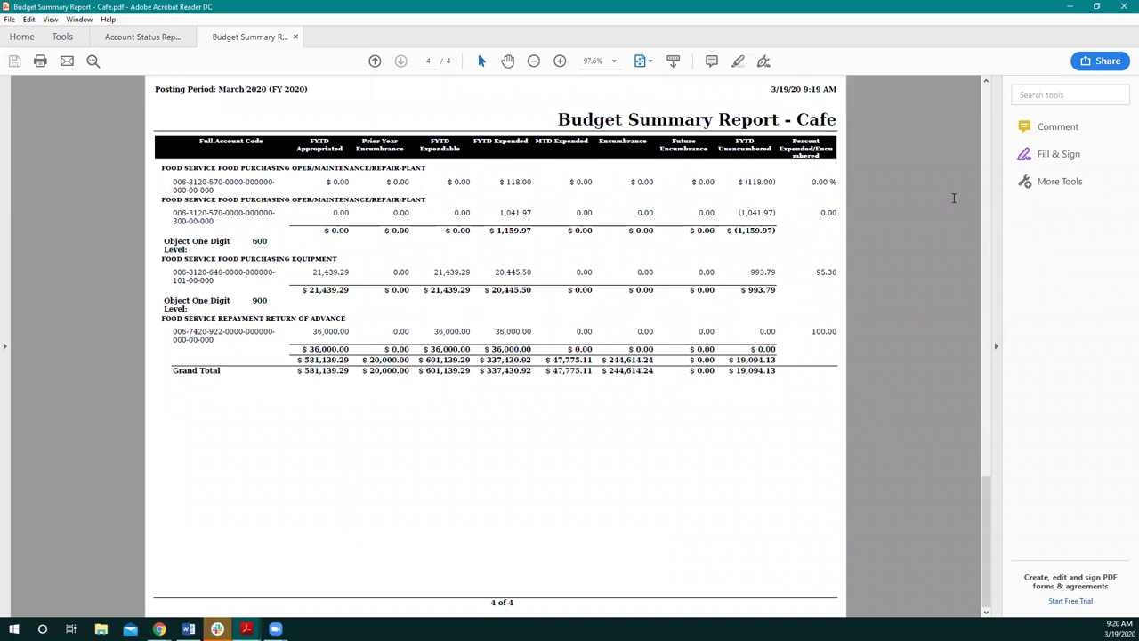
{"action": "left_click", "coordinate": [1070, 6]}
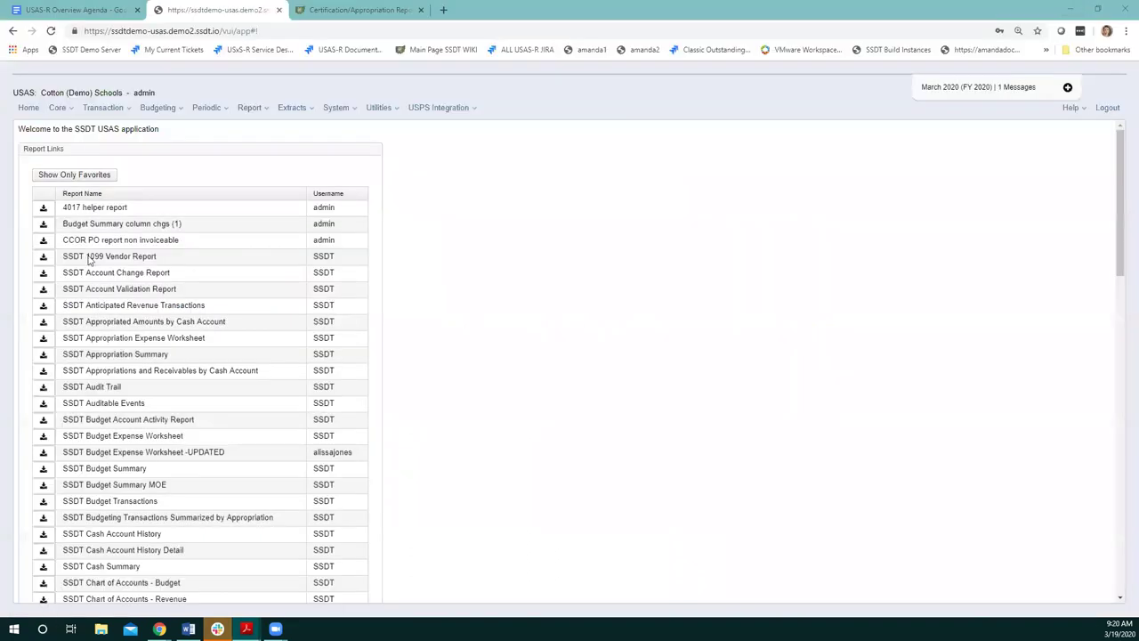
Reopen the SSDT Budget Summary settings from the Report Links page.
{"action": "left_click", "coordinate": [44, 475]}
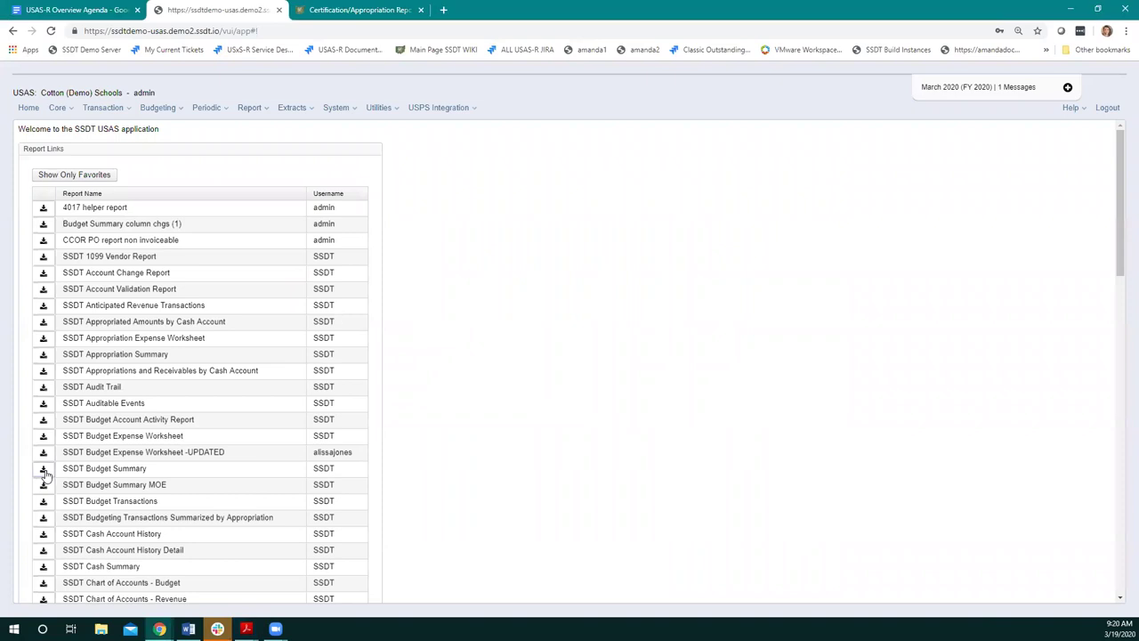
{"action": "left_click", "coordinate": [44, 475]}
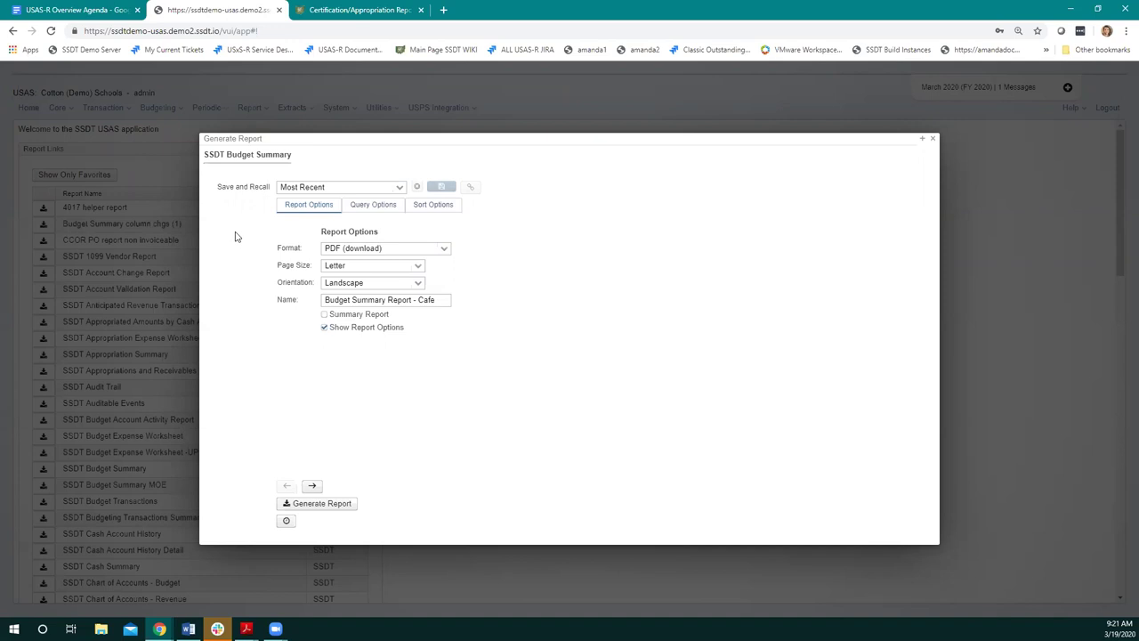
{"action": "left_click", "coordinate": [358, 214]}
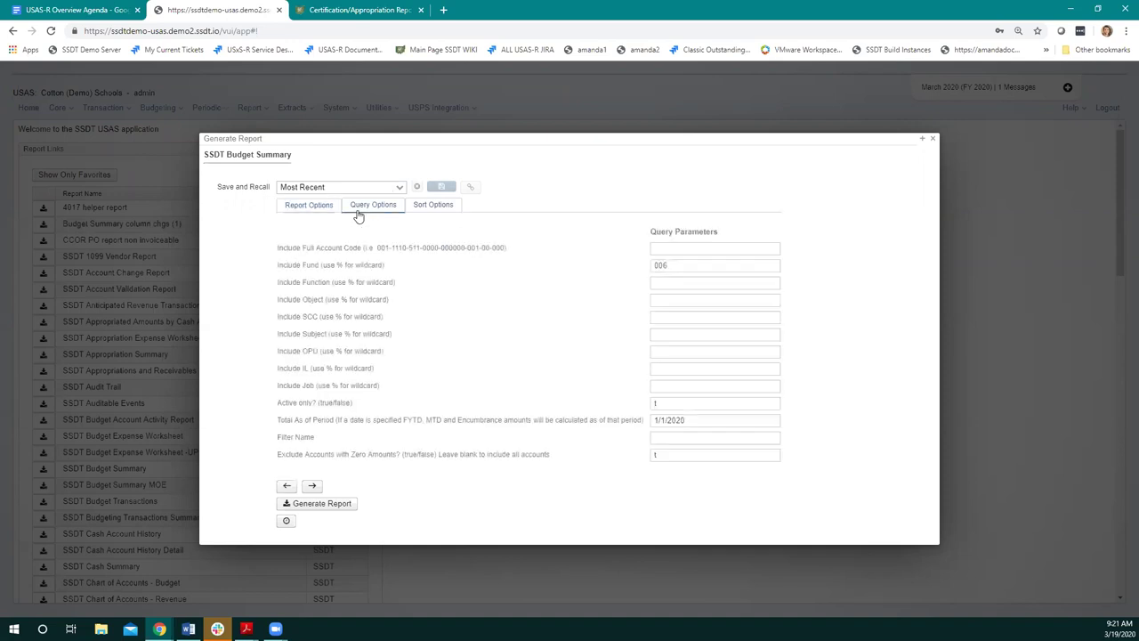
{"action": "left_click", "coordinate": [427, 217]}
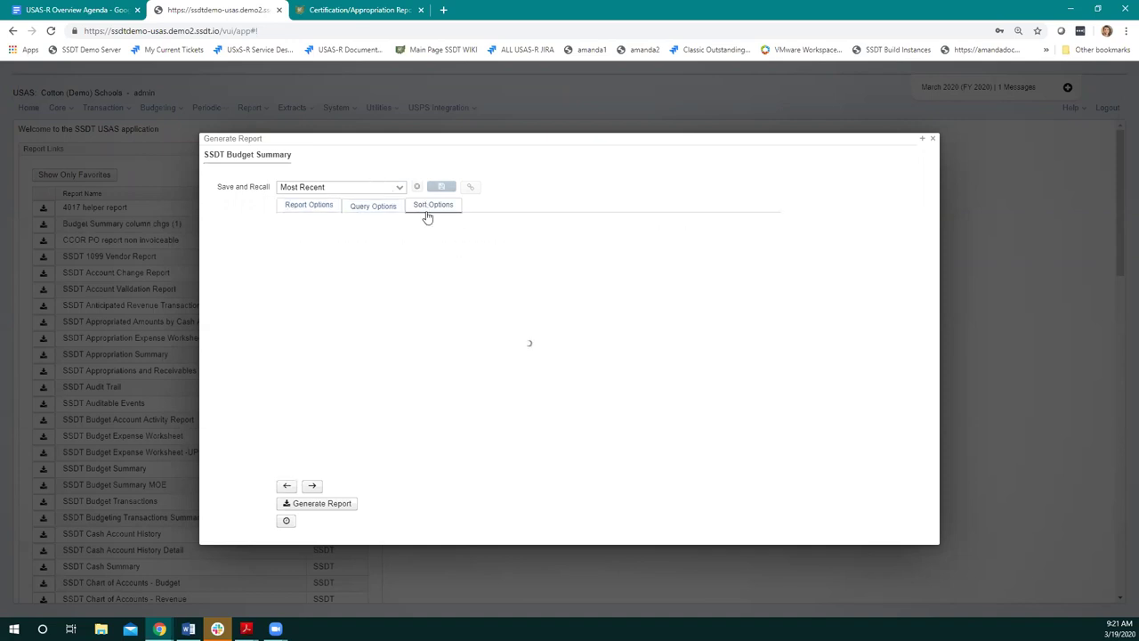
{"action": "left_click", "coordinate": [374, 208]}
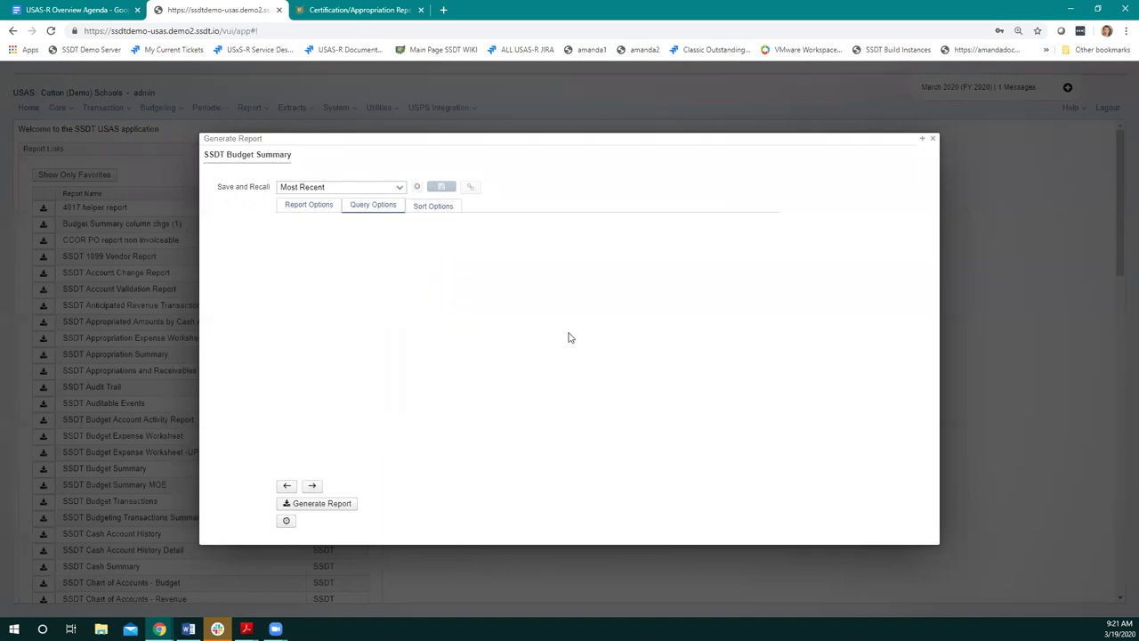
{"action": "left_click", "coordinate": [324, 210]}
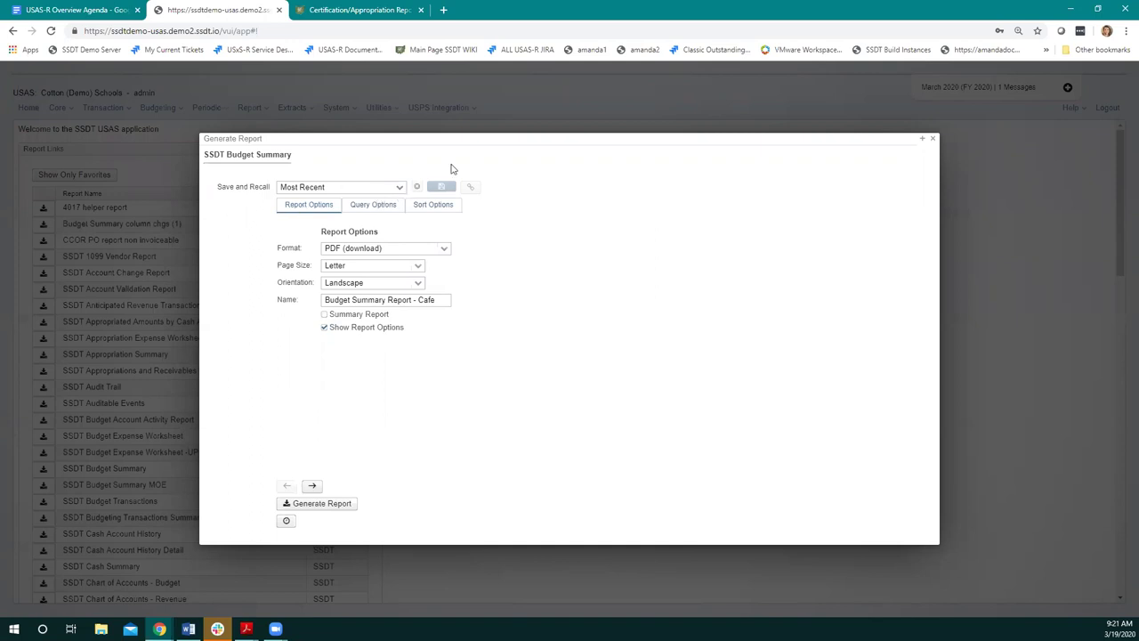
{"action": "left_click", "coordinate": [400, 190]}
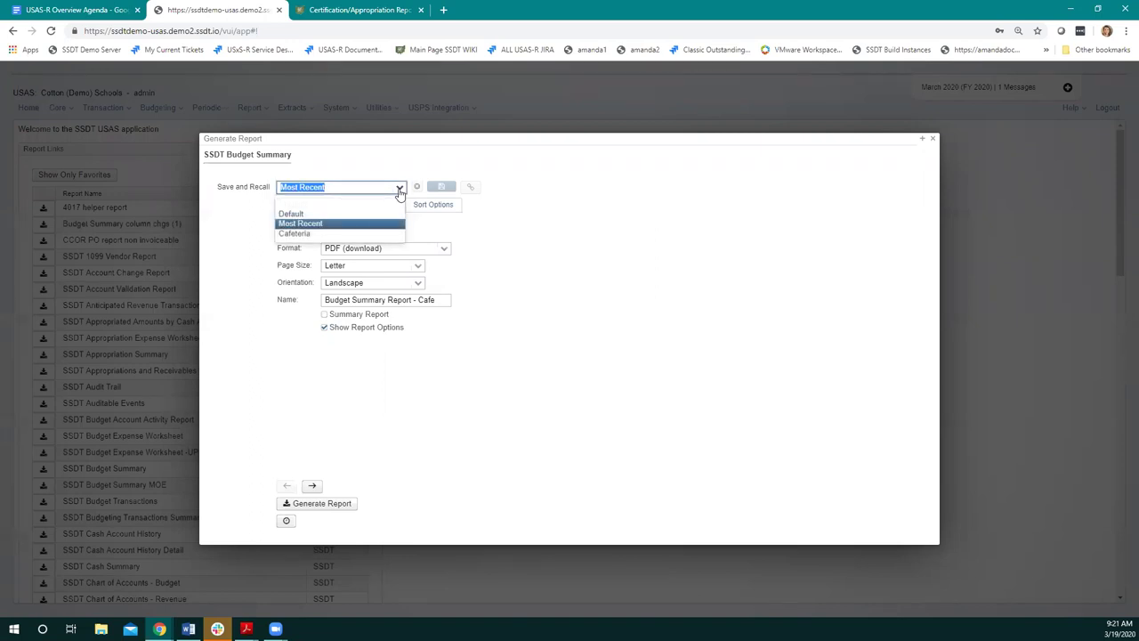
{"action": "left_click", "coordinate": [613, 210]}
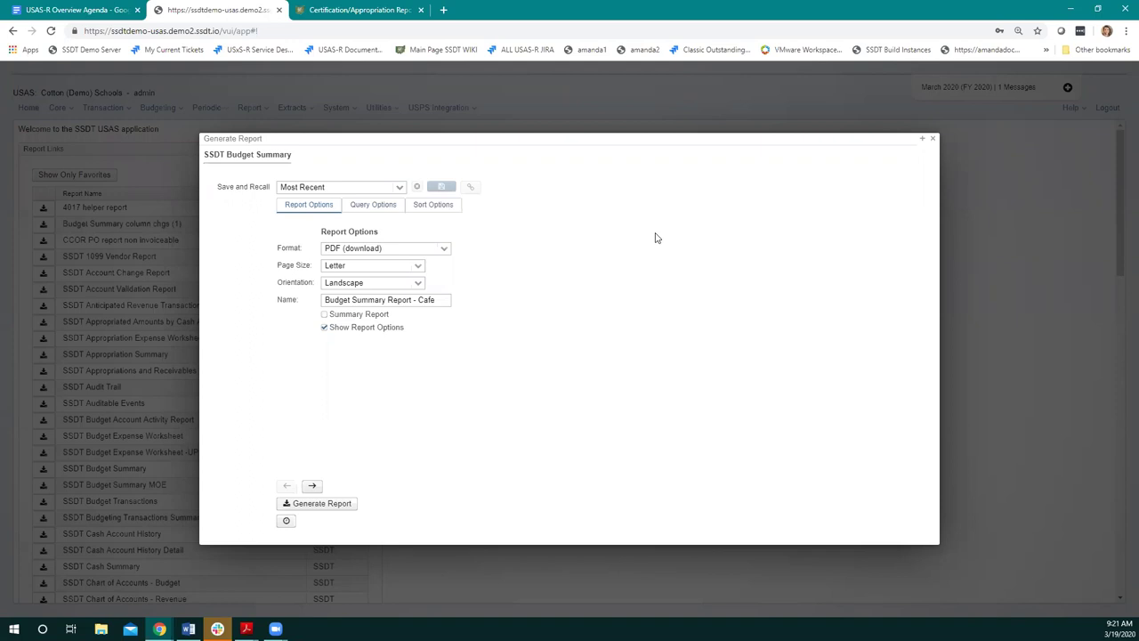
Replace the Save and Recall name with 'Cafe Fund' and save the settings under it.
{"action": "left_click", "coordinate": [398, 191]}
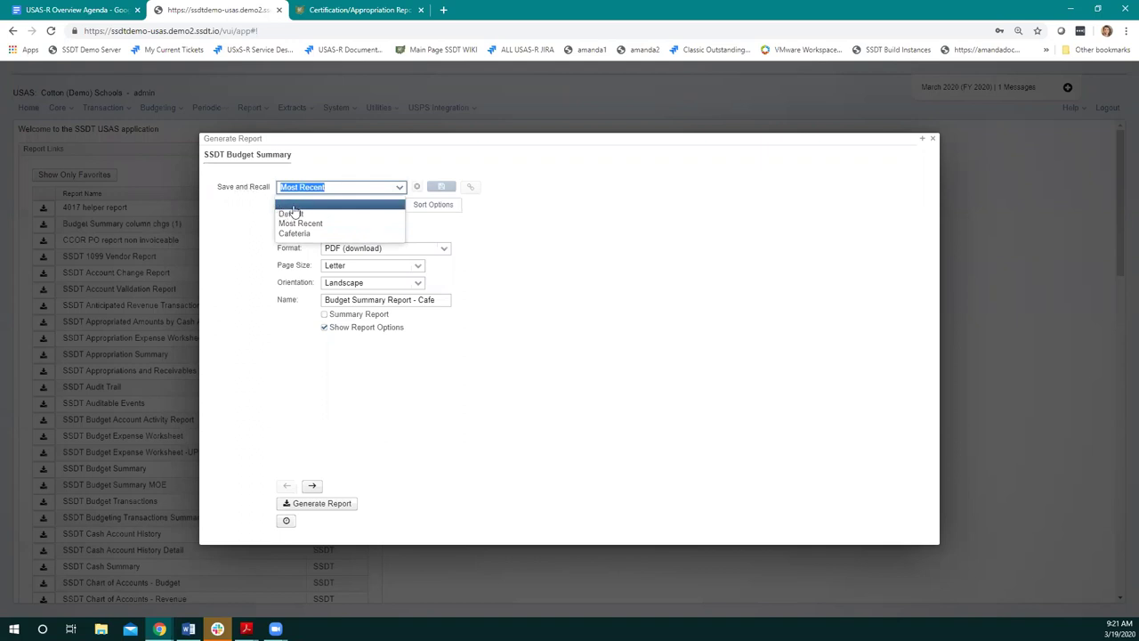
{"action": "left_click", "coordinate": [294, 208]}
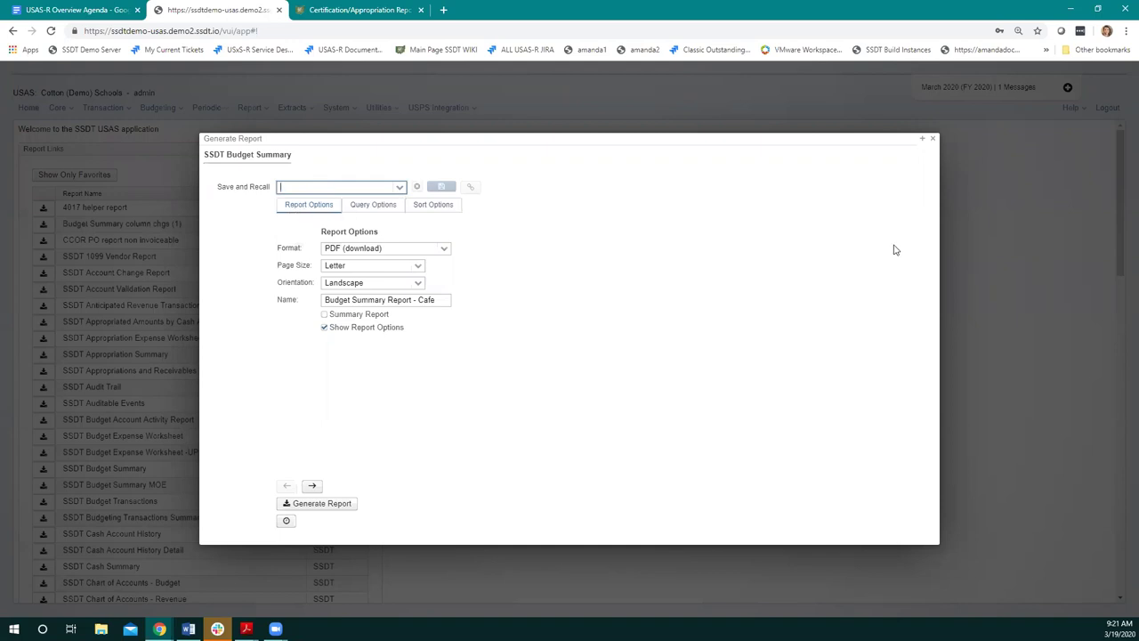
{"action": "type", "text": "Cafe"}
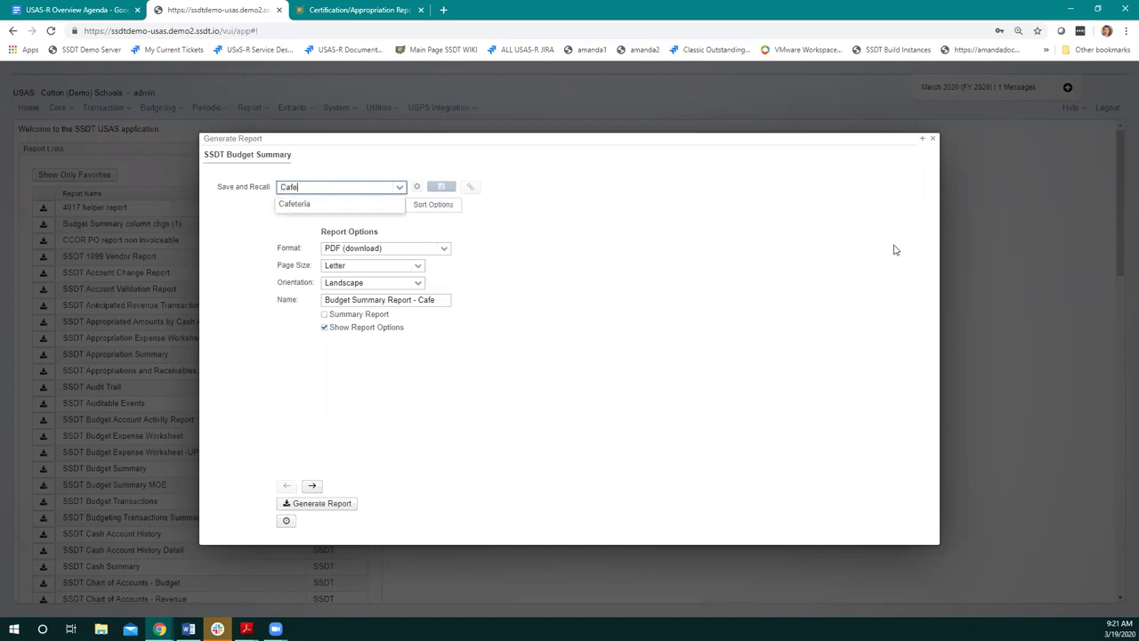
{"action": "type", "text": " Fund"}
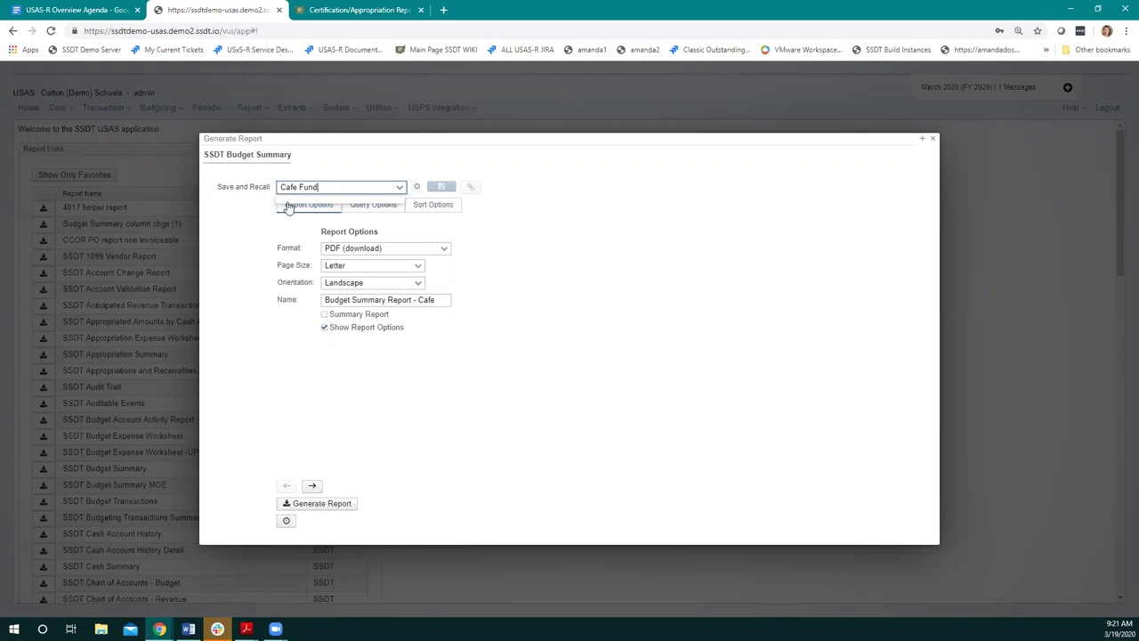
{"action": "left_click", "coordinate": [374, 207]}
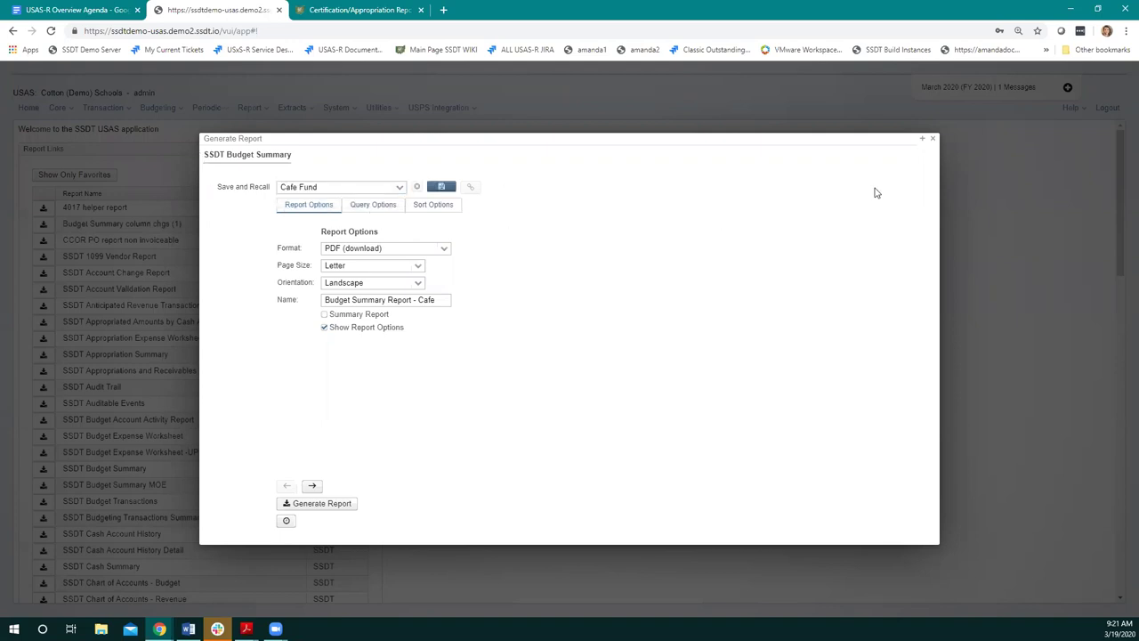
{"action": "left_click", "coordinate": [443, 189]}
{"action": "left_click", "coordinate": [400, 187]}
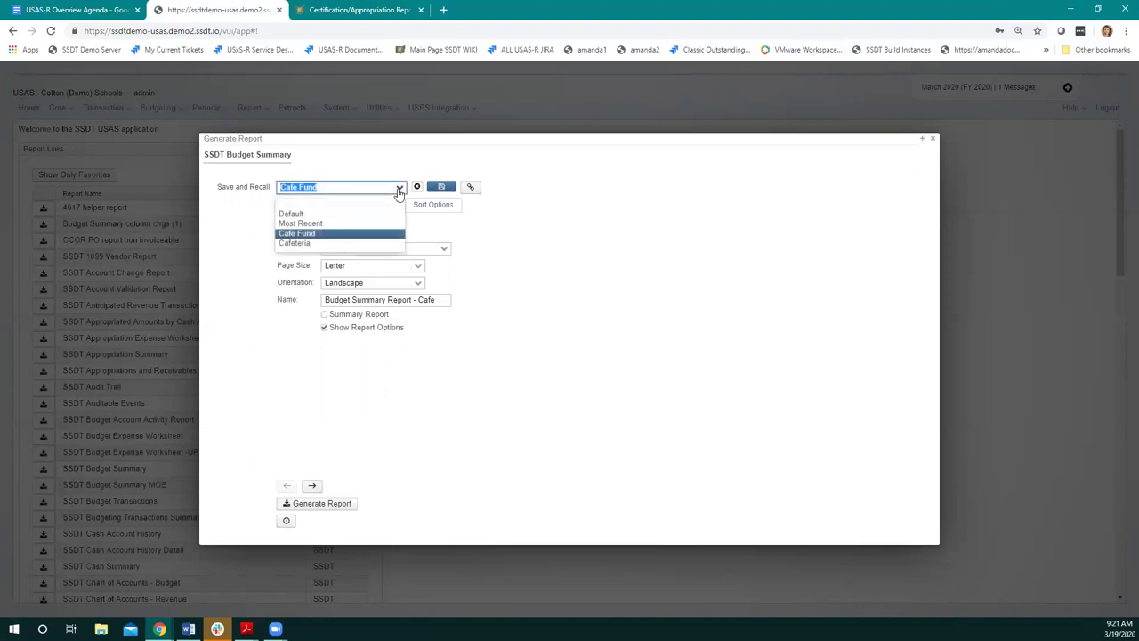
{"action": "left_click", "coordinate": [297, 233]}
{"action": "left_click", "coordinate": [400, 187]}
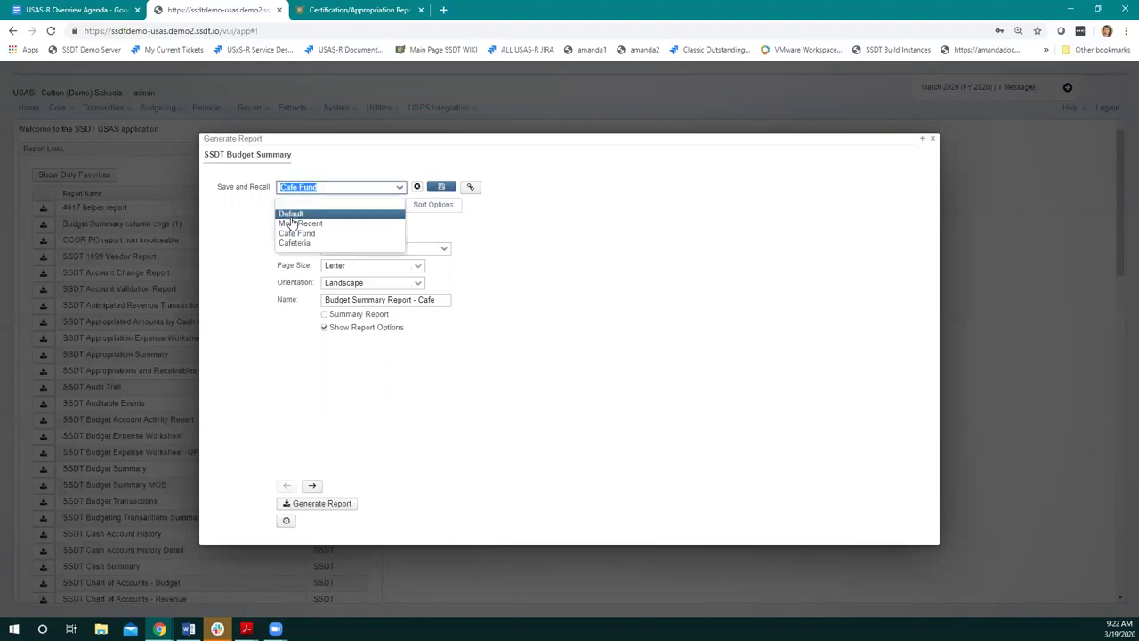
{"action": "left_click", "coordinate": [288, 214]}
{"action": "left_click", "coordinate": [359, 208]}
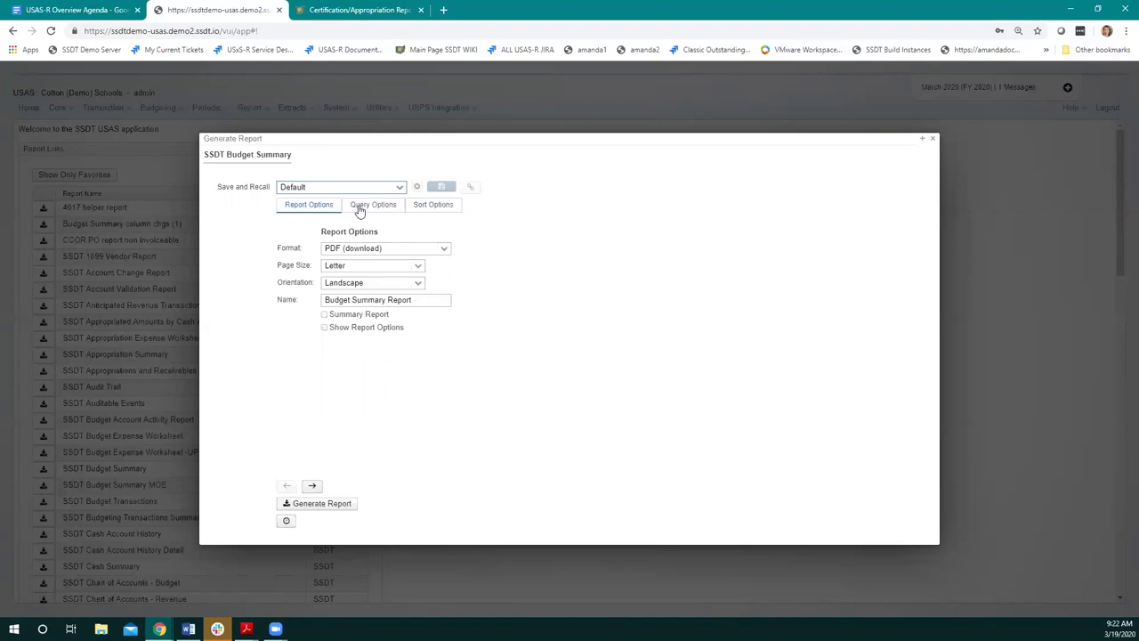
{"action": "left_click", "coordinate": [445, 206]}
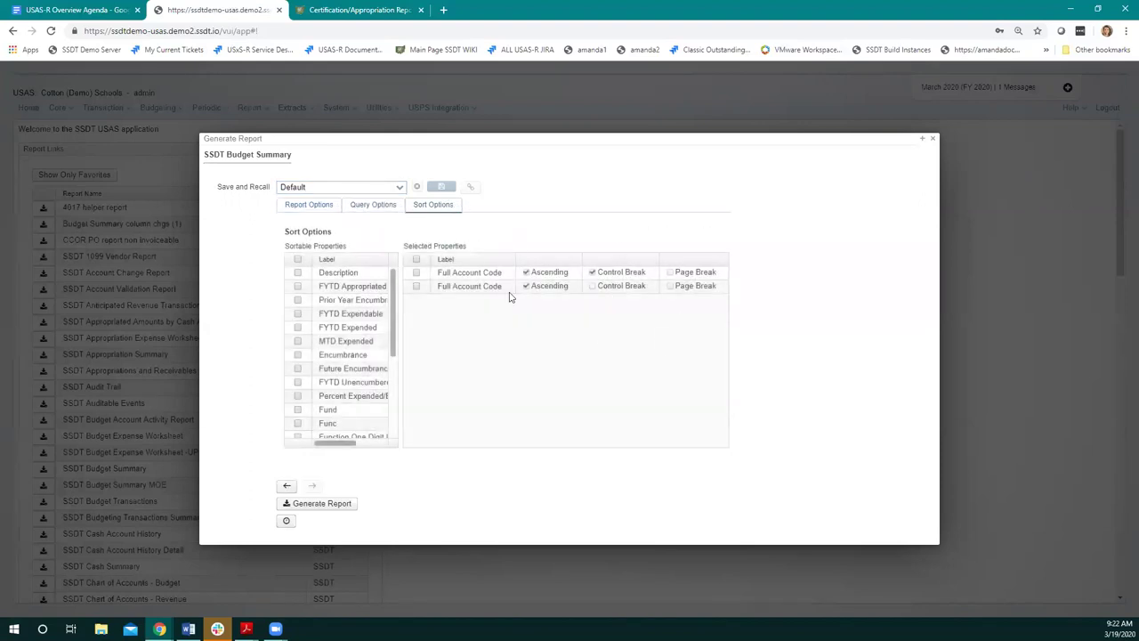
{"action": "left_click", "coordinate": [313, 208]}
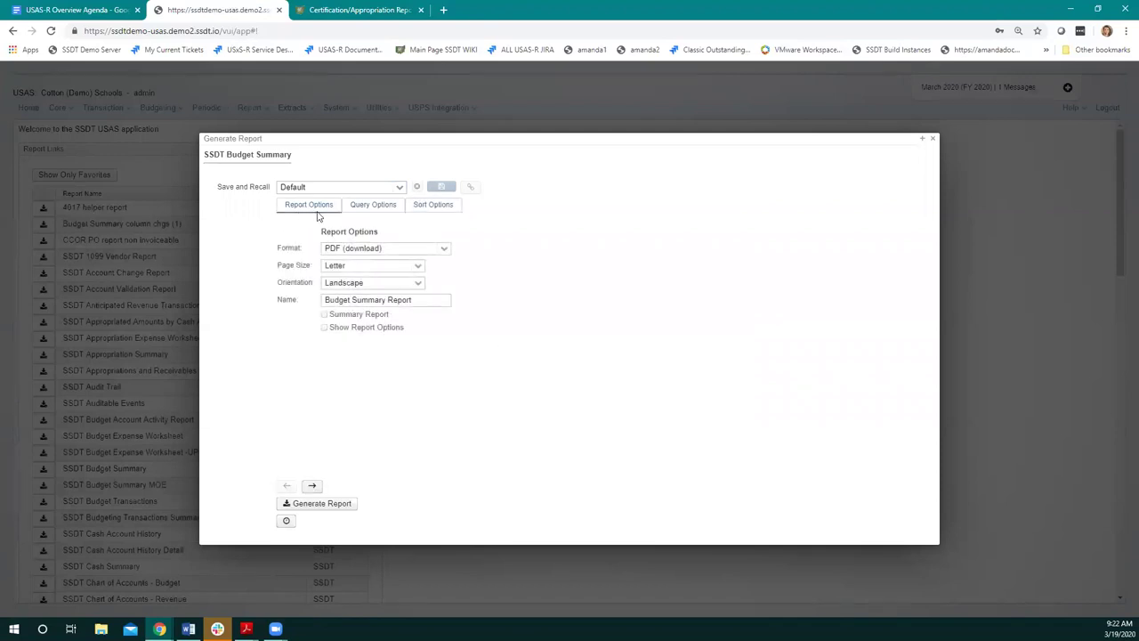
{"action": "left_click", "coordinate": [399, 188]}
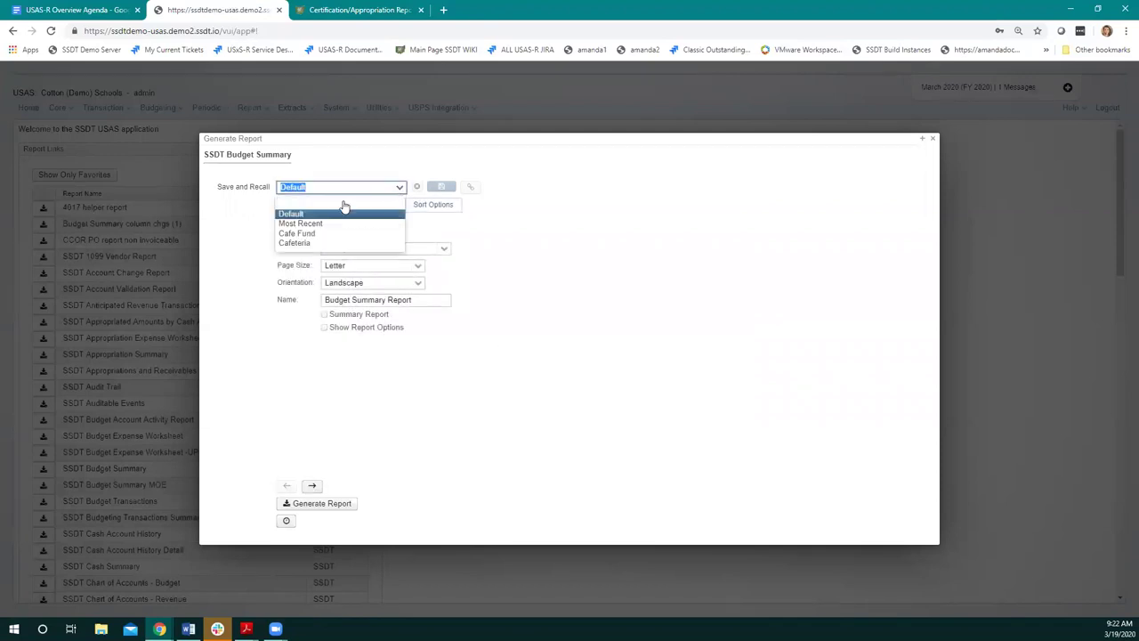
{"action": "left_click", "coordinate": [293, 235]}
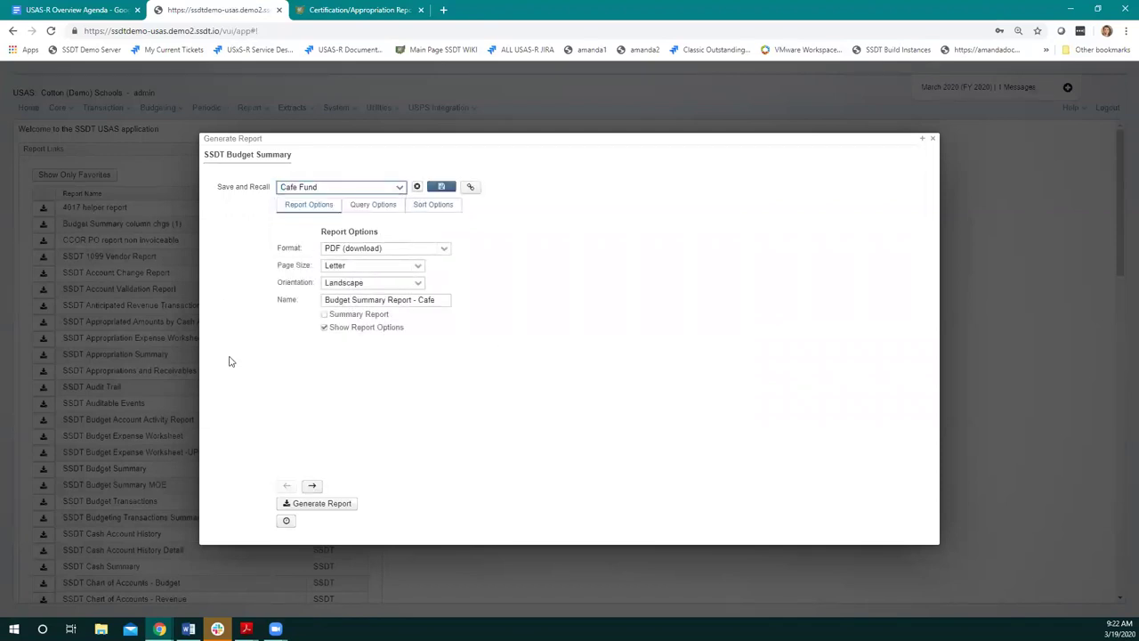
{"action": "left_click", "coordinate": [364, 210]}
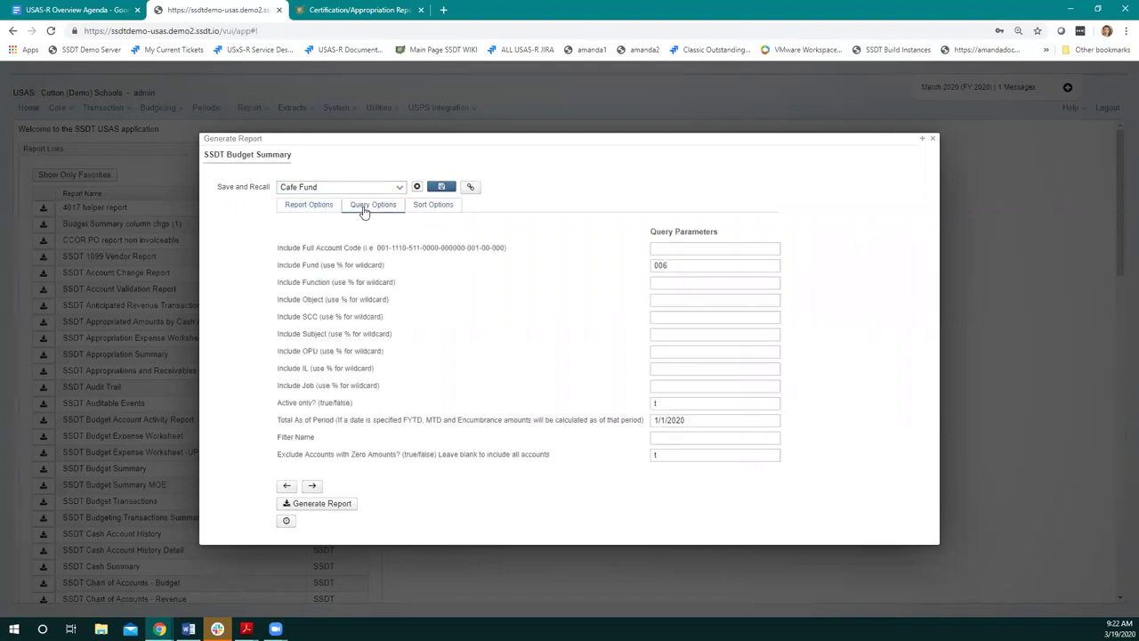
{"action": "left_click", "coordinate": [395, 187]}
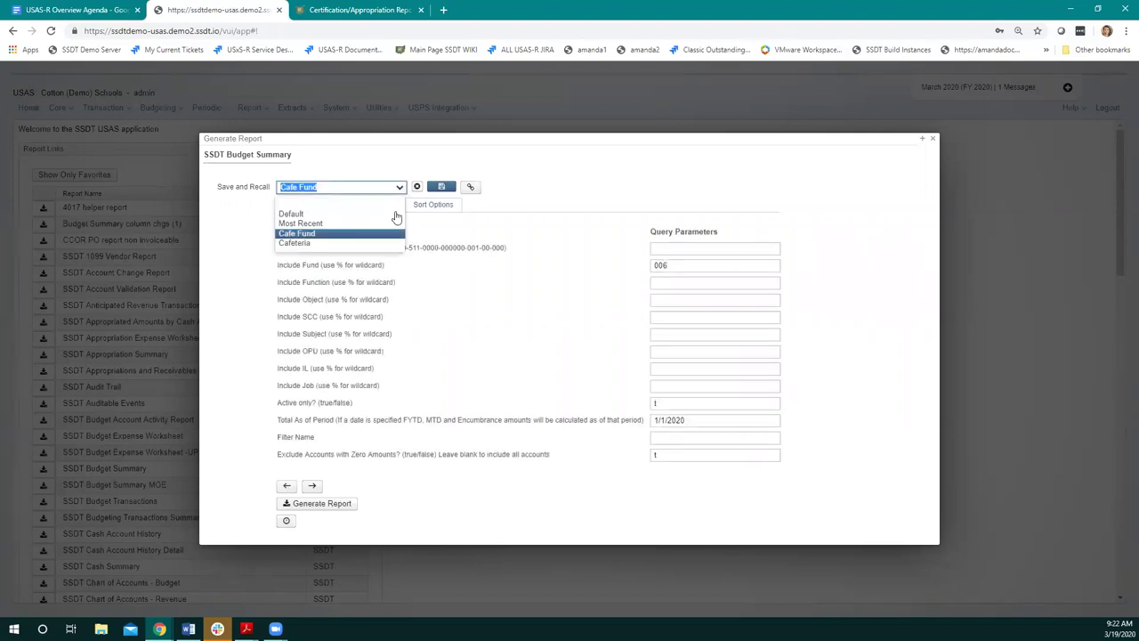
{"action": "left_click", "coordinate": [625, 174]}
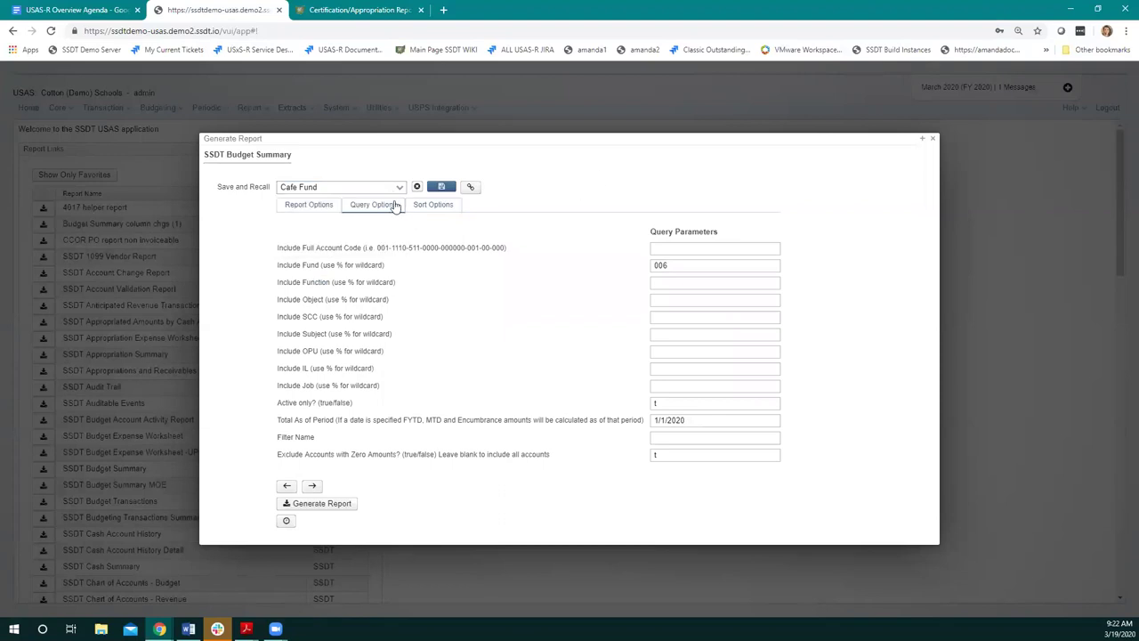
{"action": "left_click", "coordinate": [303, 207]}
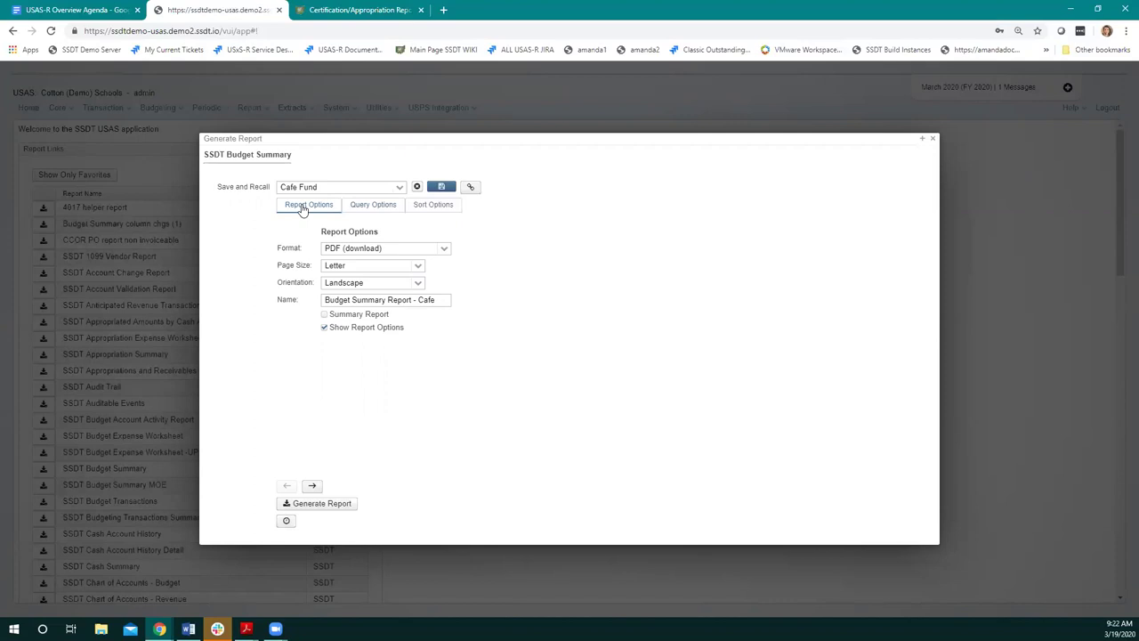
{"action": "left_click", "coordinate": [401, 188]}
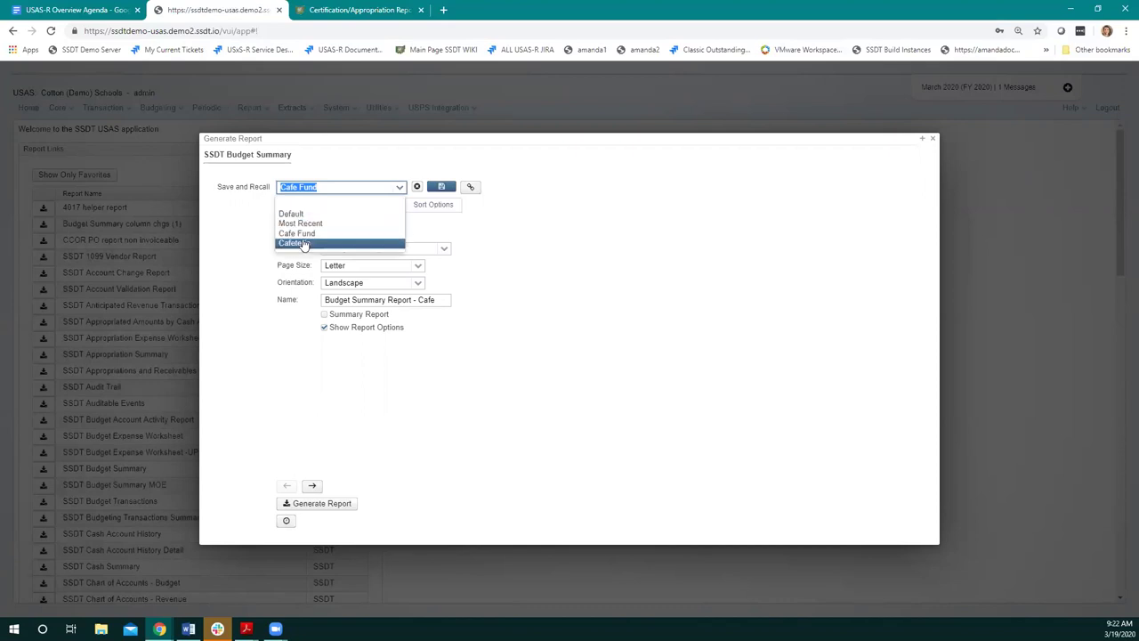
Load the Default preset and review its empty query parameters and Budget Summary Report name.
{"action": "left_click", "coordinate": [294, 215]}
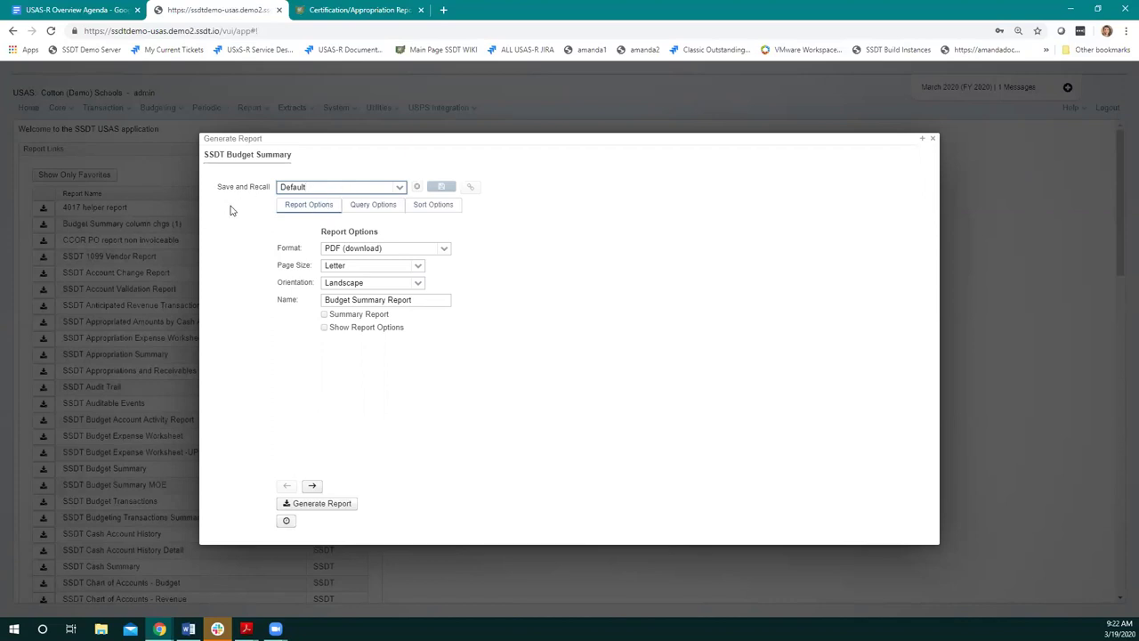
{"action": "left_click", "coordinate": [378, 202]}
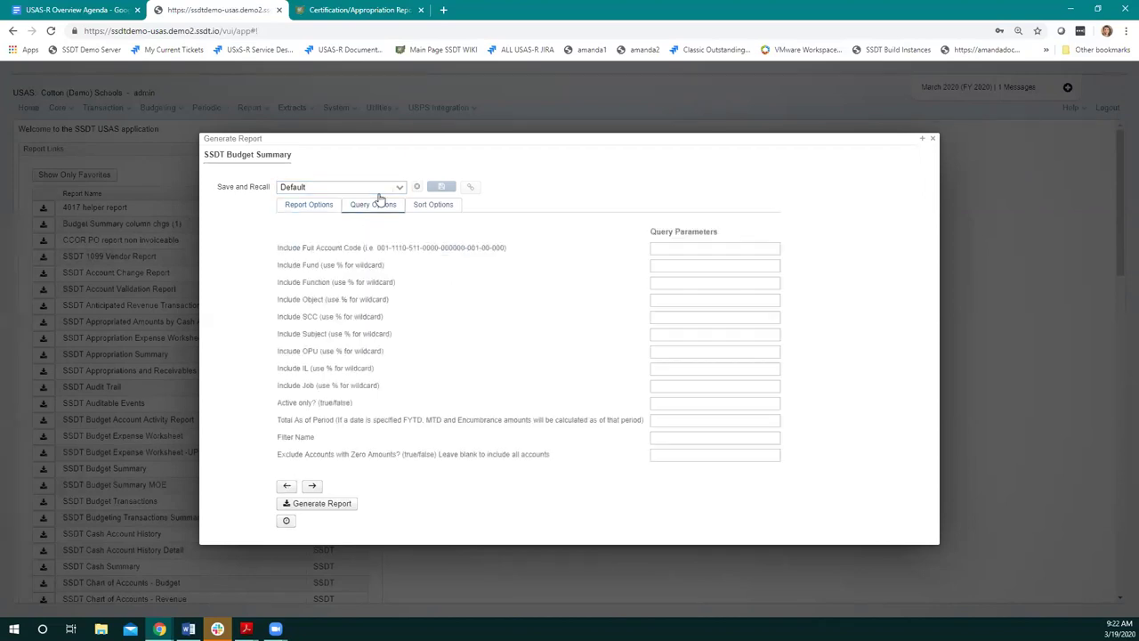
{"action": "left_click", "coordinate": [299, 211]}
{"action": "left_click", "coordinate": [398, 186]}
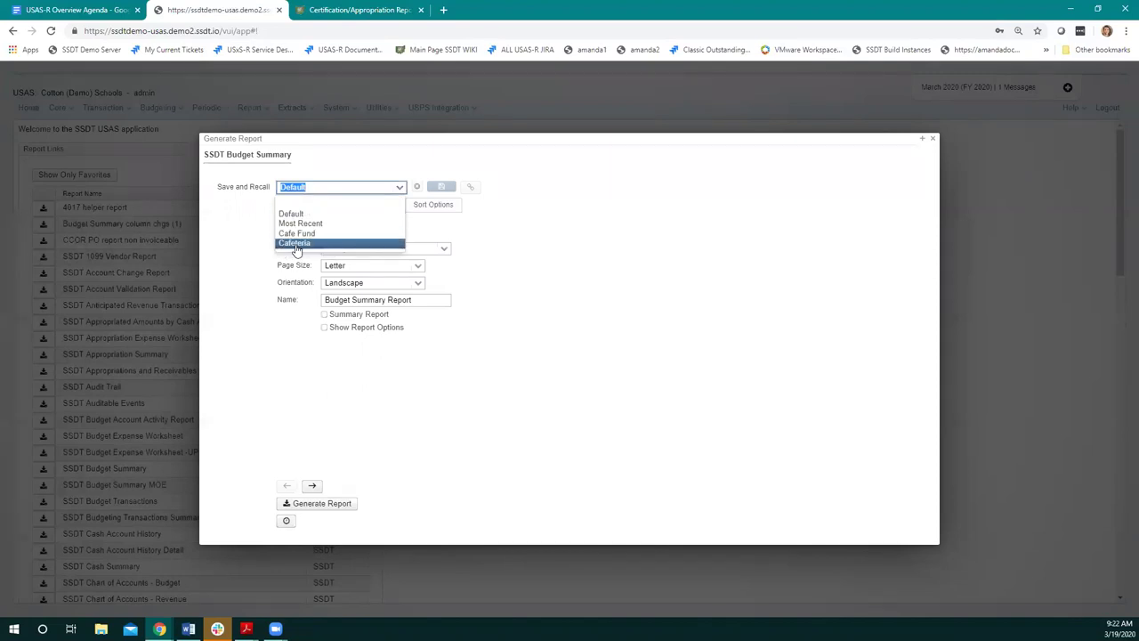
{"action": "left_click", "coordinate": [229, 260]}
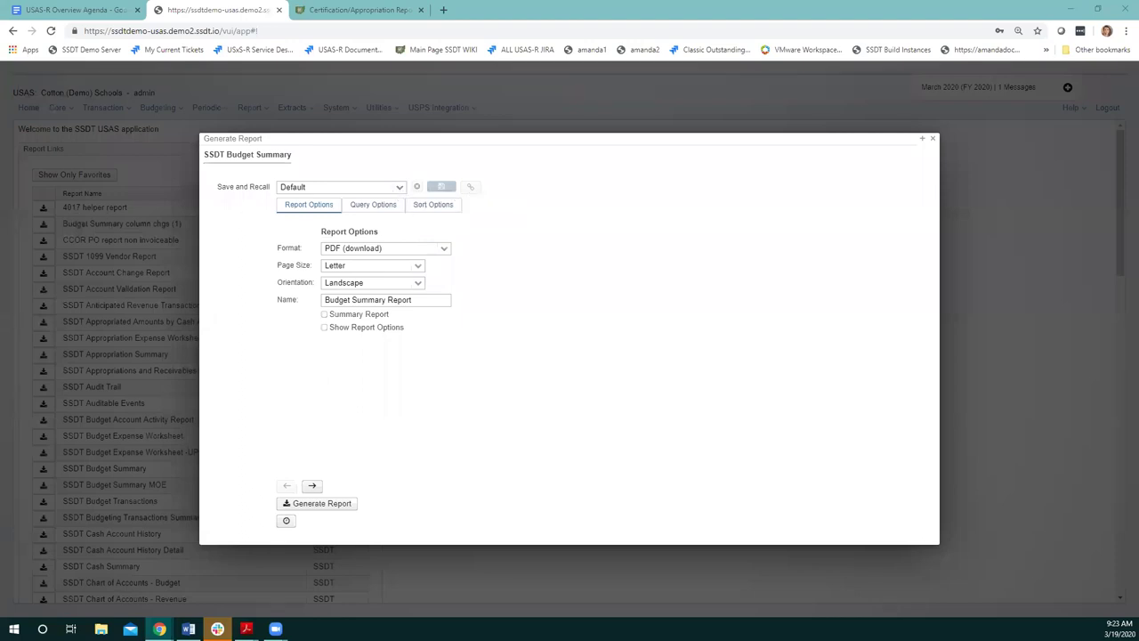
Recall the Cafe Fund preset and show its Report Direct Link web address.
{"action": "left_click", "coordinate": [400, 189]}
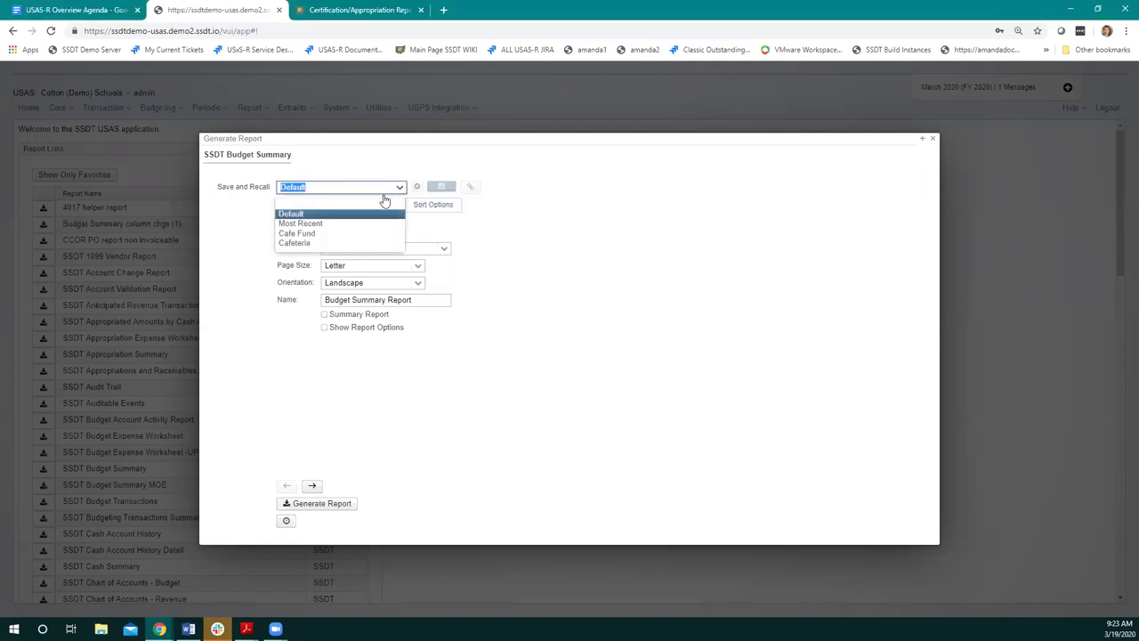
{"action": "left_click", "coordinate": [303, 233]}
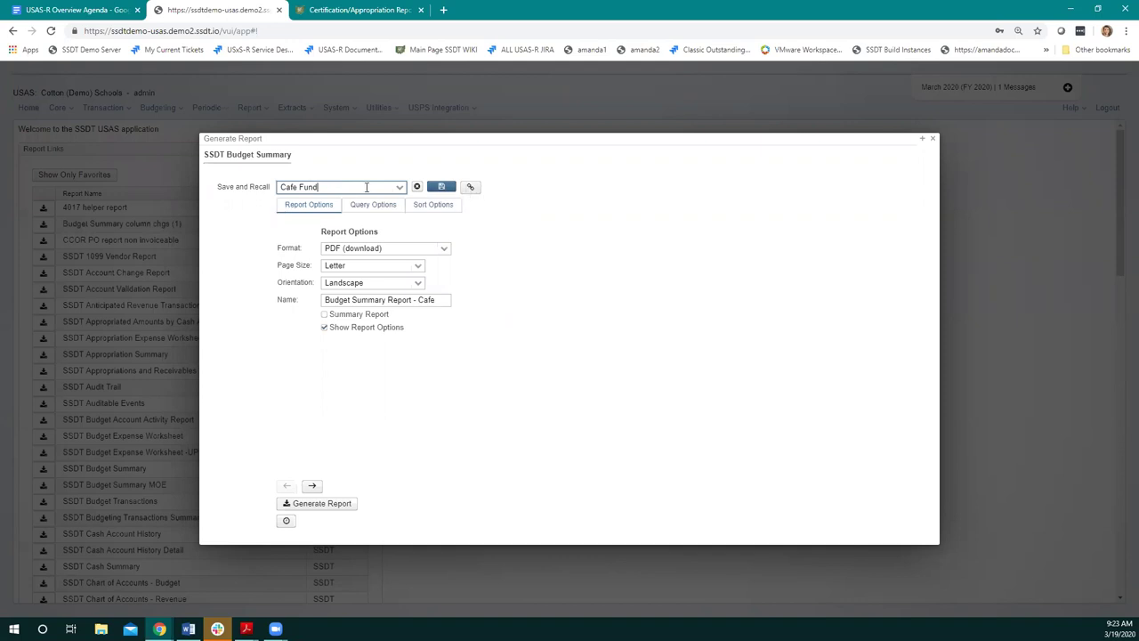
{"action": "left_click", "coordinate": [473, 188]}
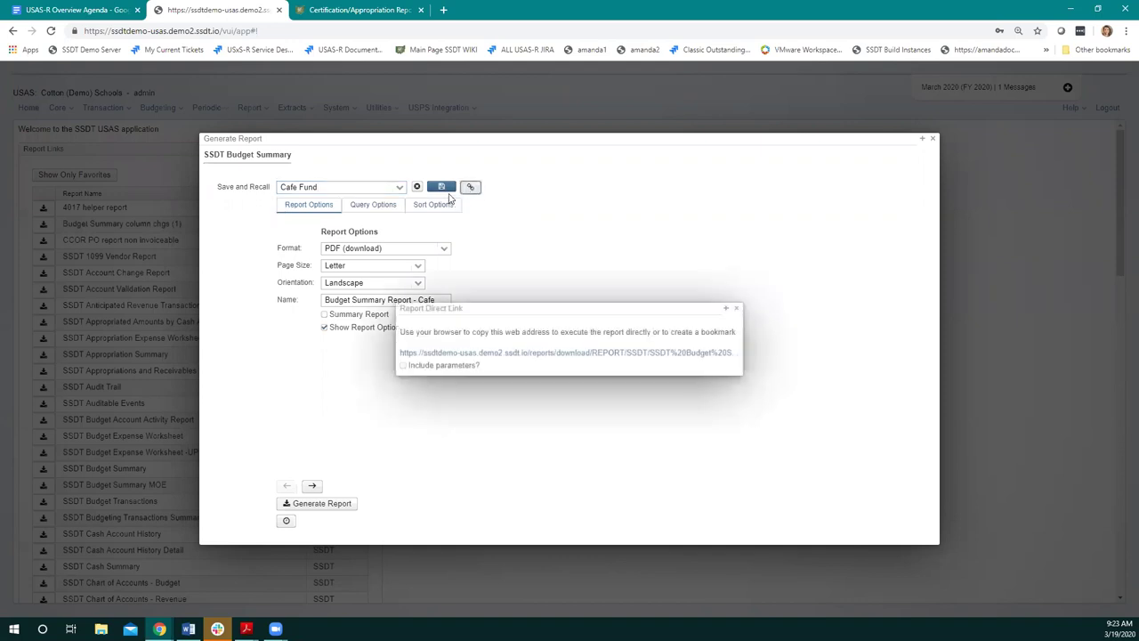
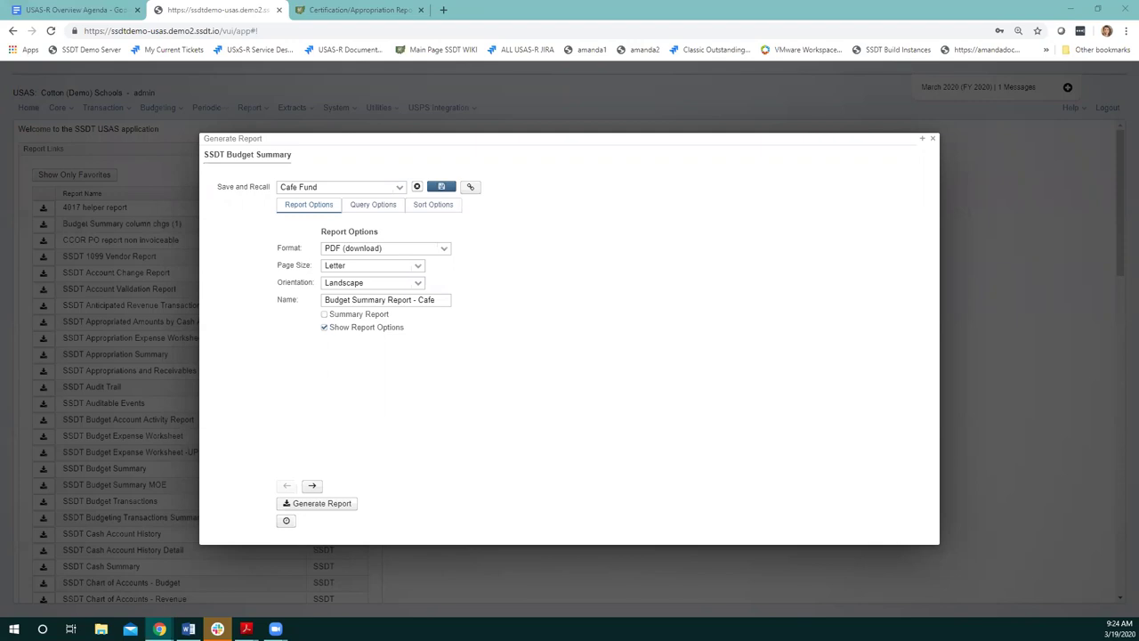
Generate the Budget Summary Report - Cafe for fund 006 as a summary-only PDF.
{"action": "left_click", "coordinate": [324, 314]}
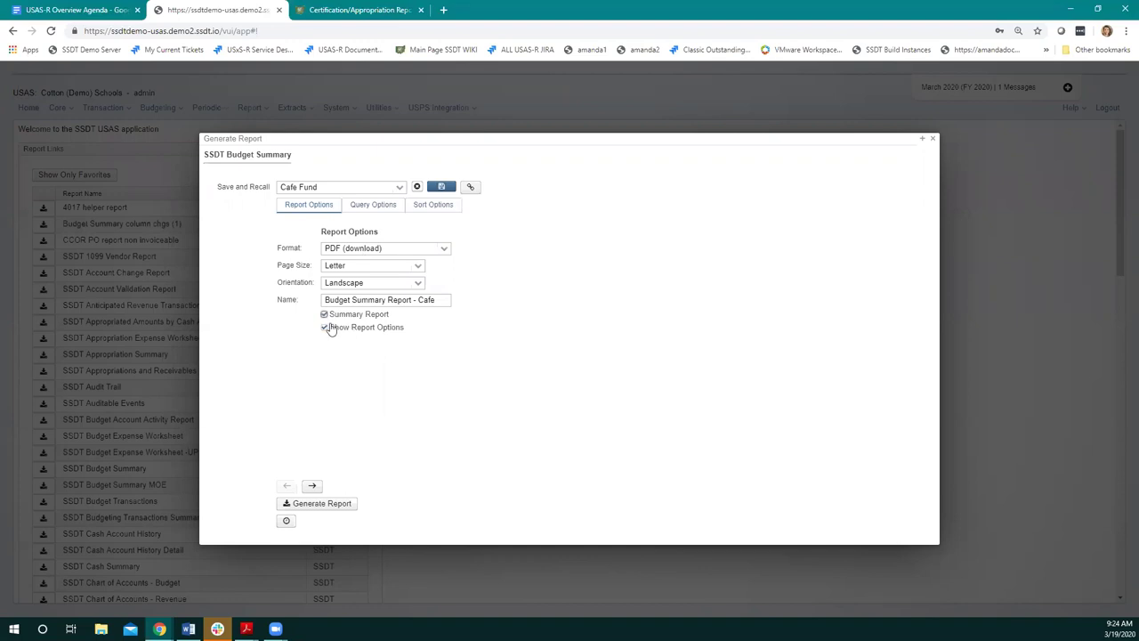
{"action": "left_click", "coordinate": [304, 506]}
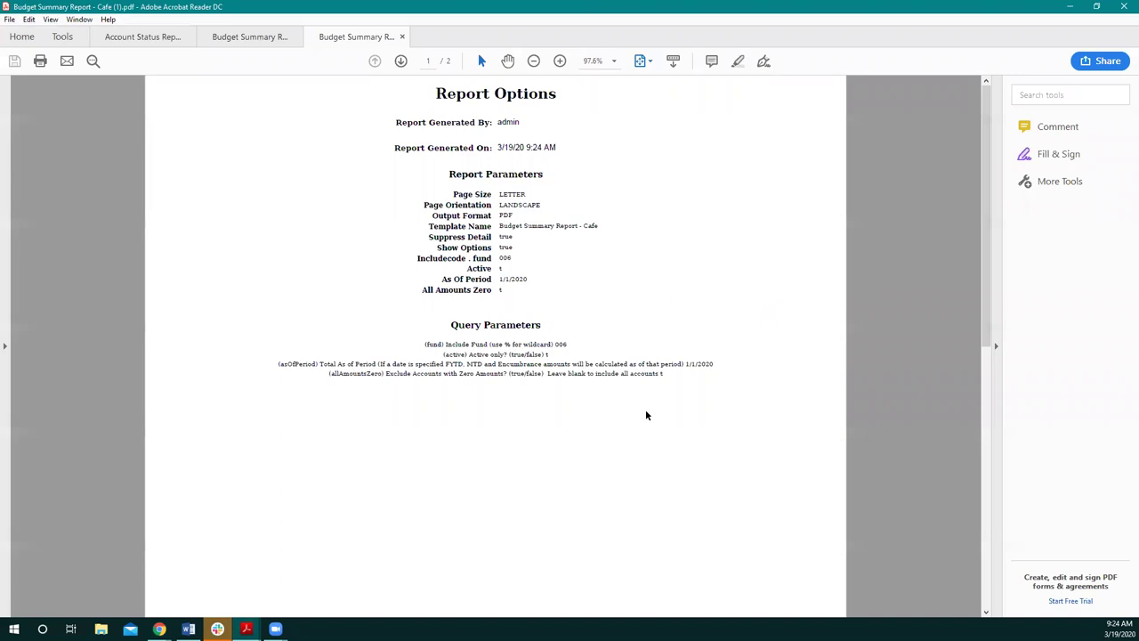
On PDF page 2, highlight the Full Account Code 006-0000 line and the object-level 100 and 200 rows.
{"action": "scroll", "coordinate": [646, 409], "scroll_direction": "down", "scroll_amount": 3}
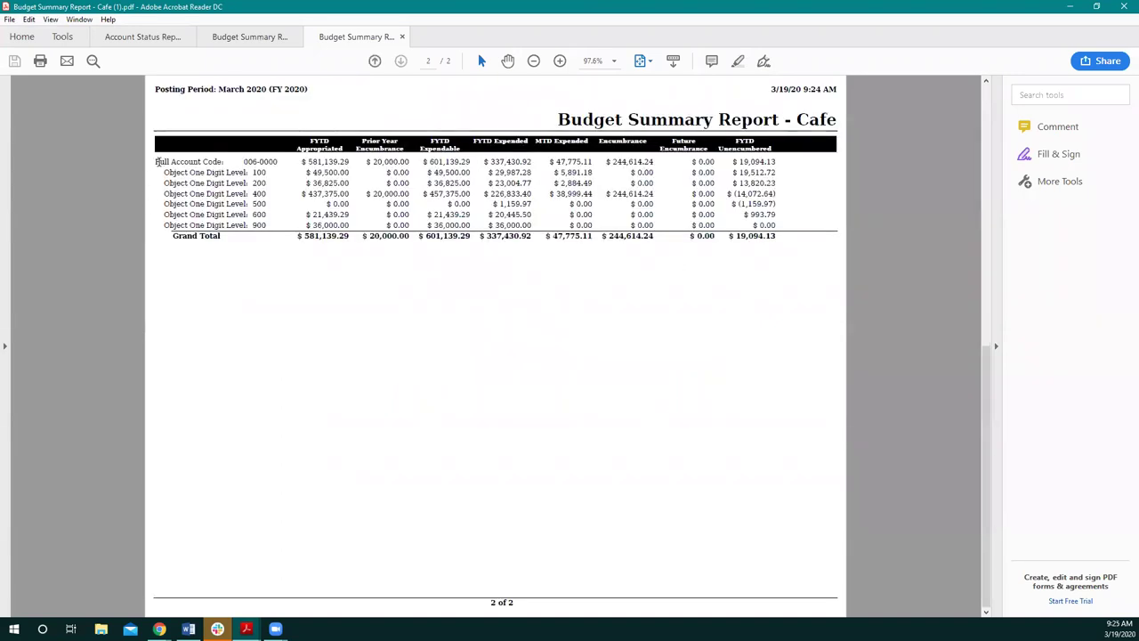
{"action": "left_click_drag", "start_coordinate": [151, 162], "coordinate": [281, 162]}
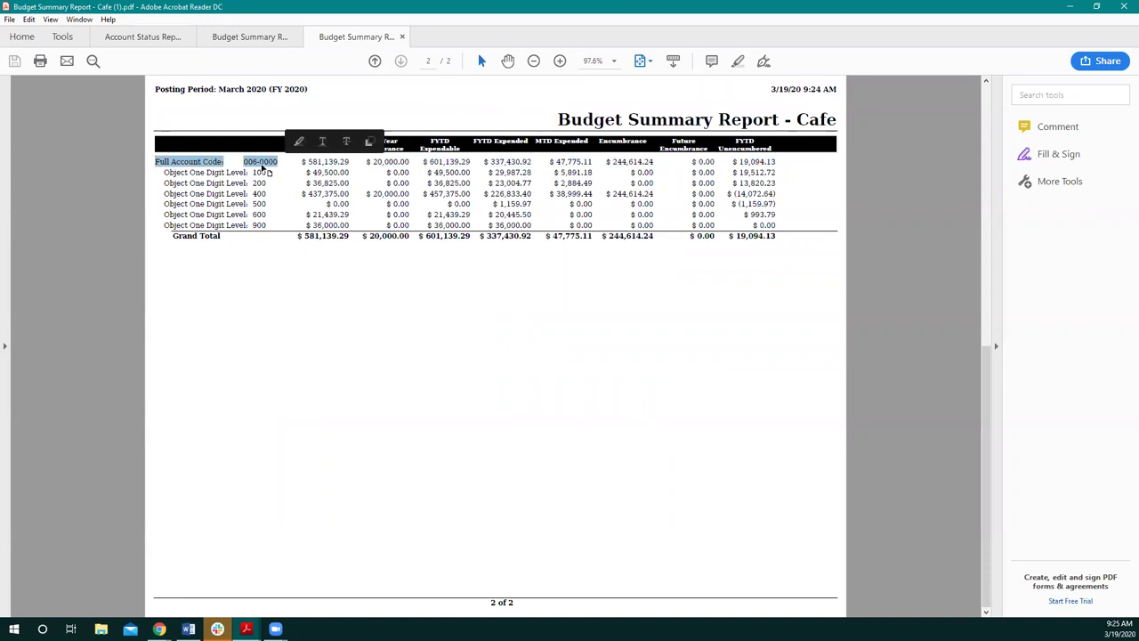
{"action": "left_click", "coordinate": [286, 299]}
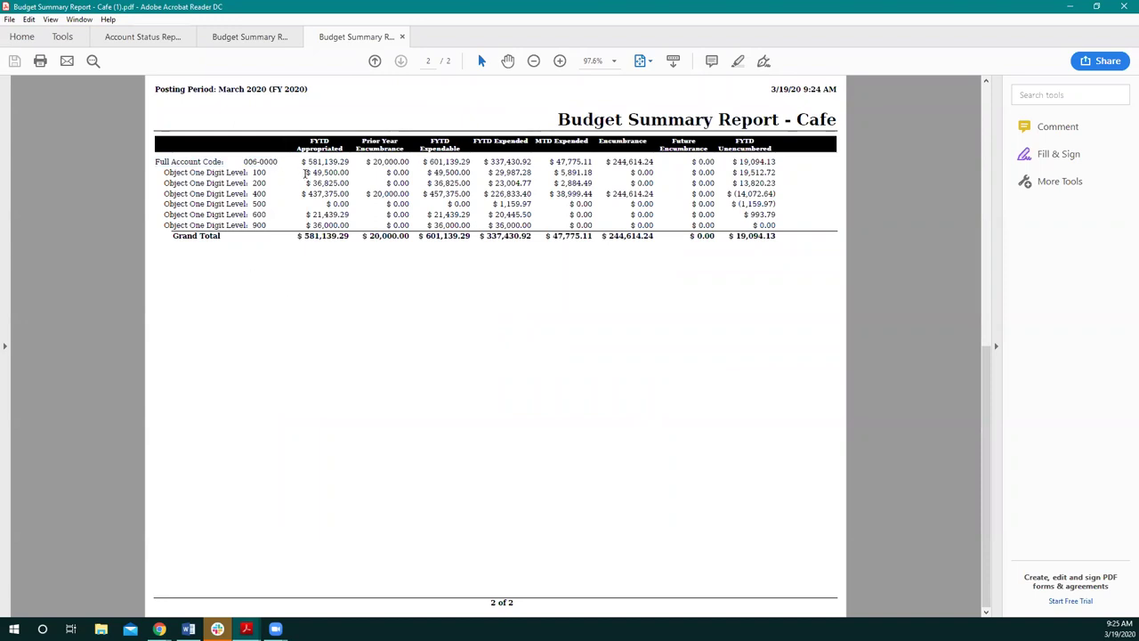
{"action": "left_click_drag", "start_coordinate": [253, 171], "coordinate": [267, 184]}
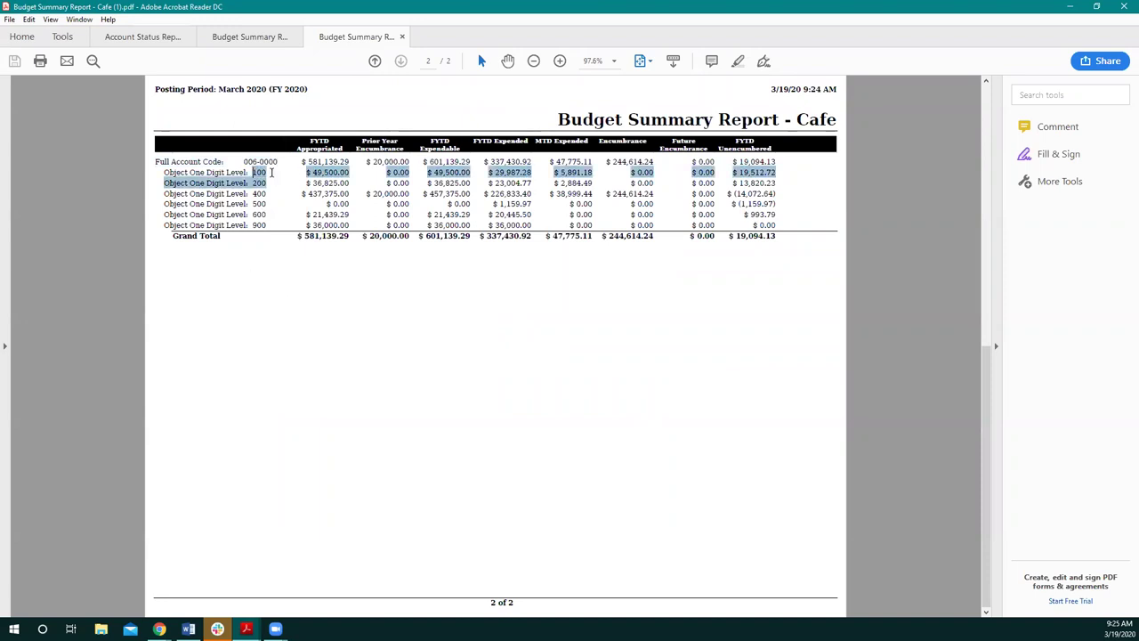
{"action": "left_click", "coordinate": [285, 207]}
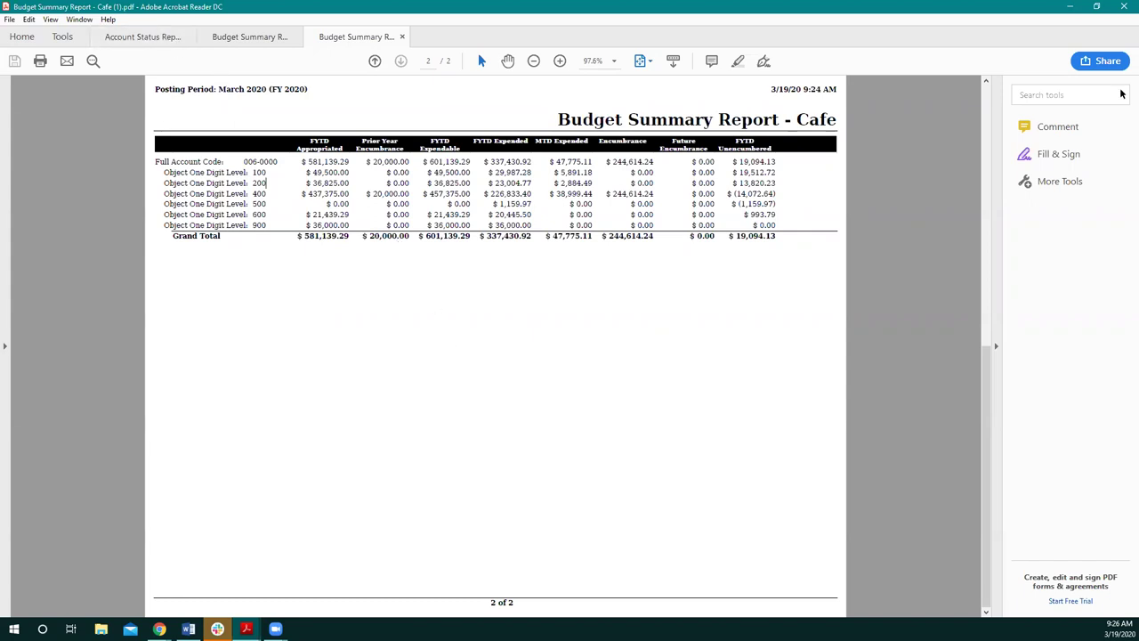
Minimize Acrobat and go to Report > Report Manager in USAS-R.
{"action": "left_click", "coordinate": [1070, 6]}
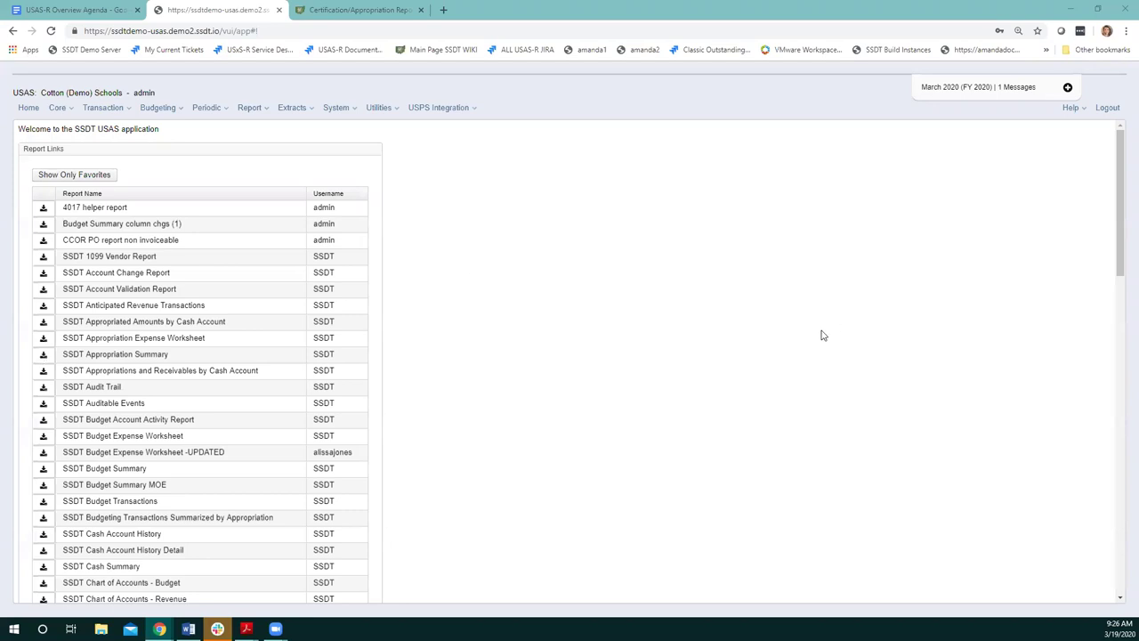
{"action": "left_click", "coordinate": [252, 110]}
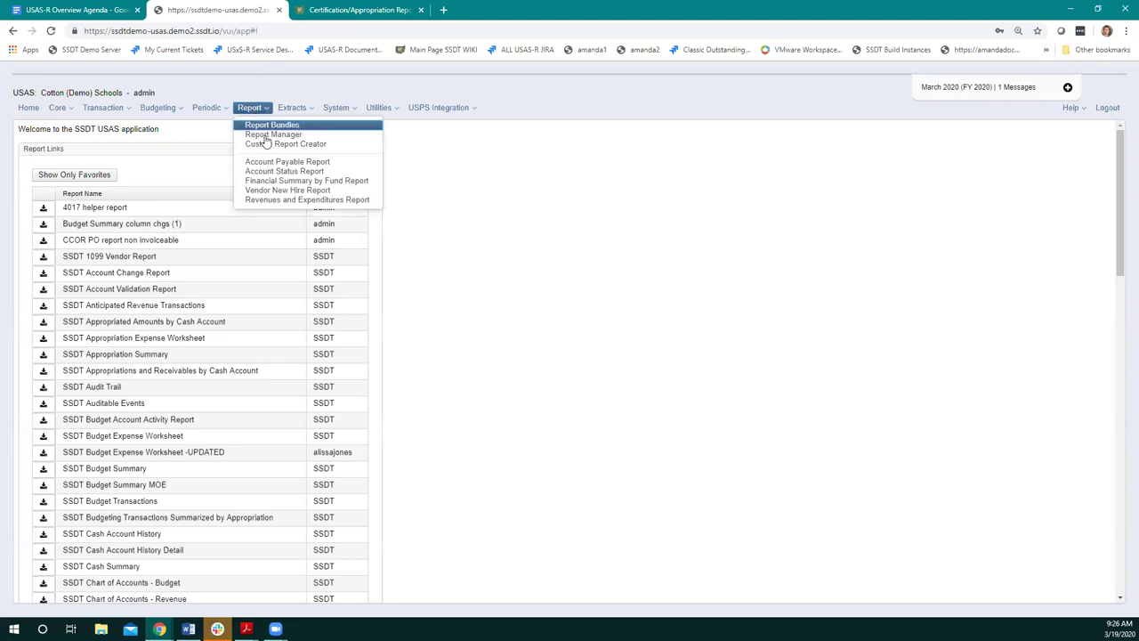
{"action": "left_click", "coordinate": [269, 135]}
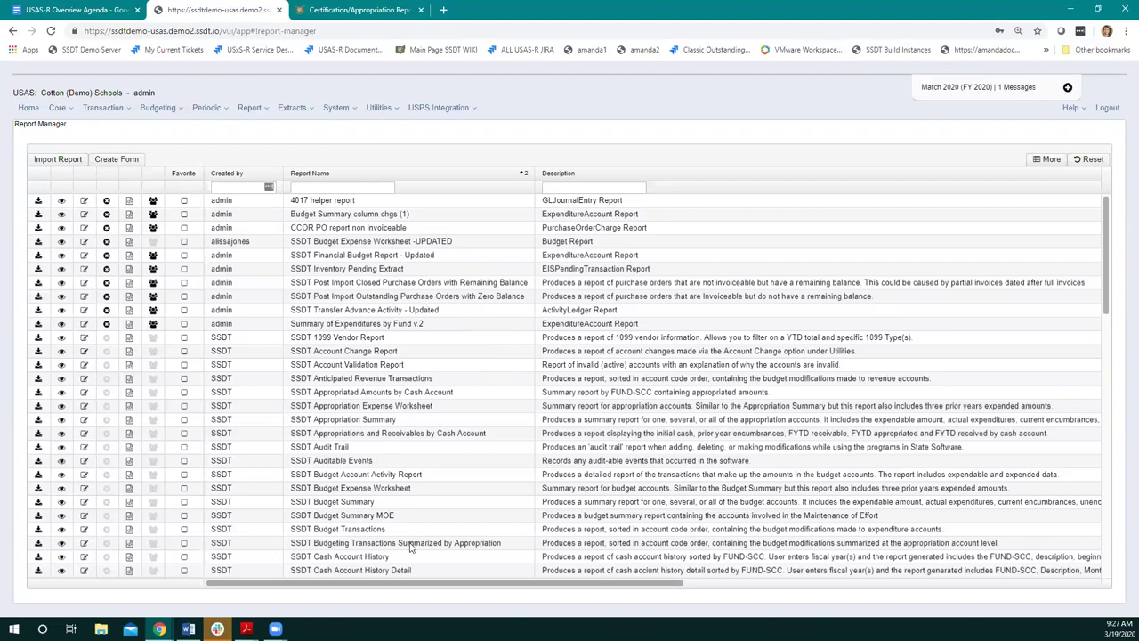
Filter the Report Manager list by the report name pattern %cash%.
{"action": "scroll", "coordinate": [636, 413], "scroll_direction": "down", "scroll_amount": 2}
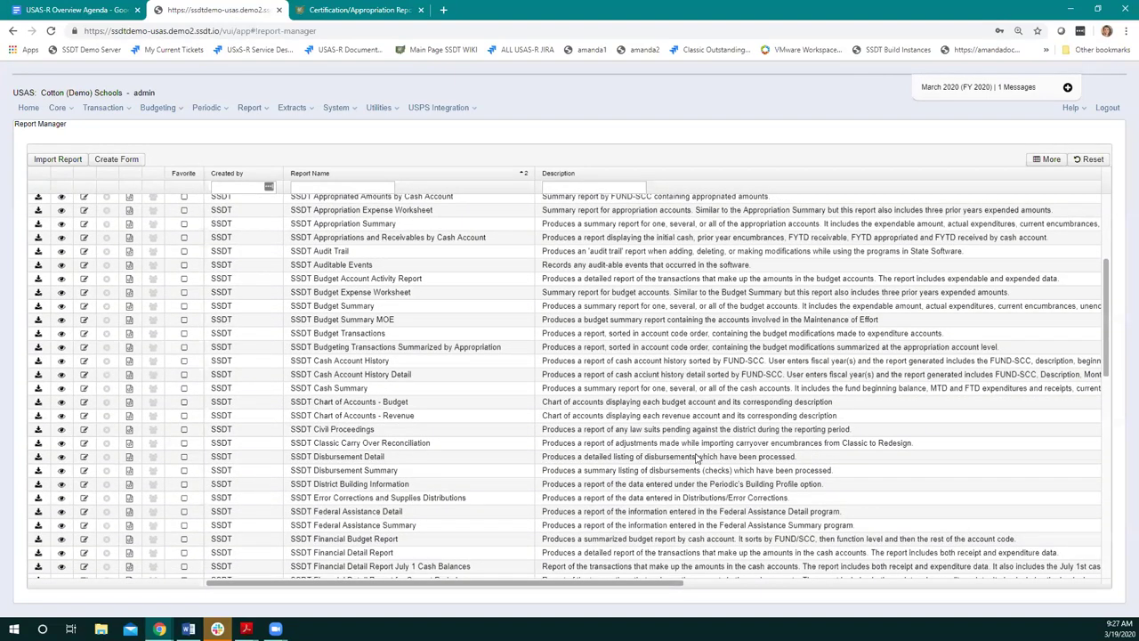
{"action": "scroll", "coordinate": [700, 483], "scroll_direction": "down", "scroll_amount": 2}
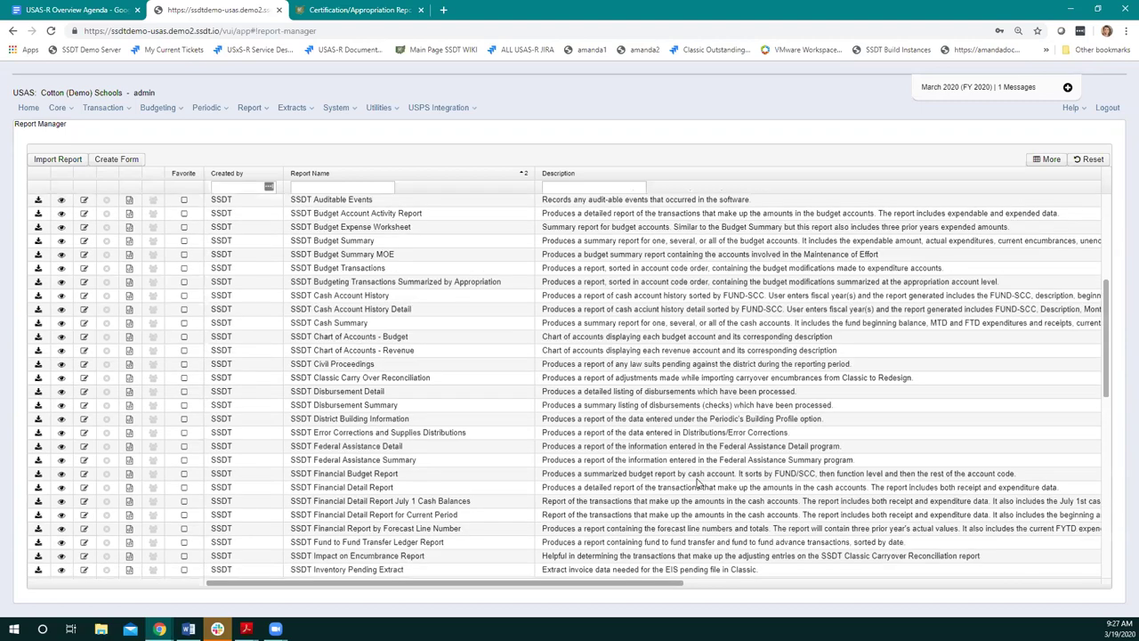
{"action": "scroll", "coordinate": [699, 484], "scroll_direction": "up", "scroll_amount": 5}
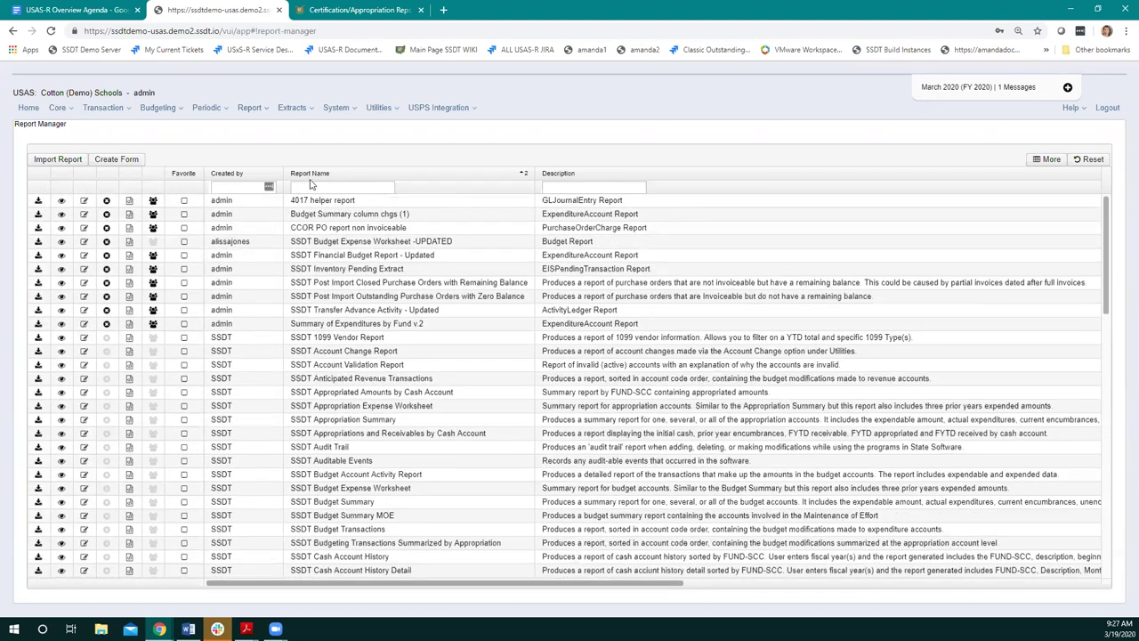
{"action": "left_click", "coordinate": [311, 186]}
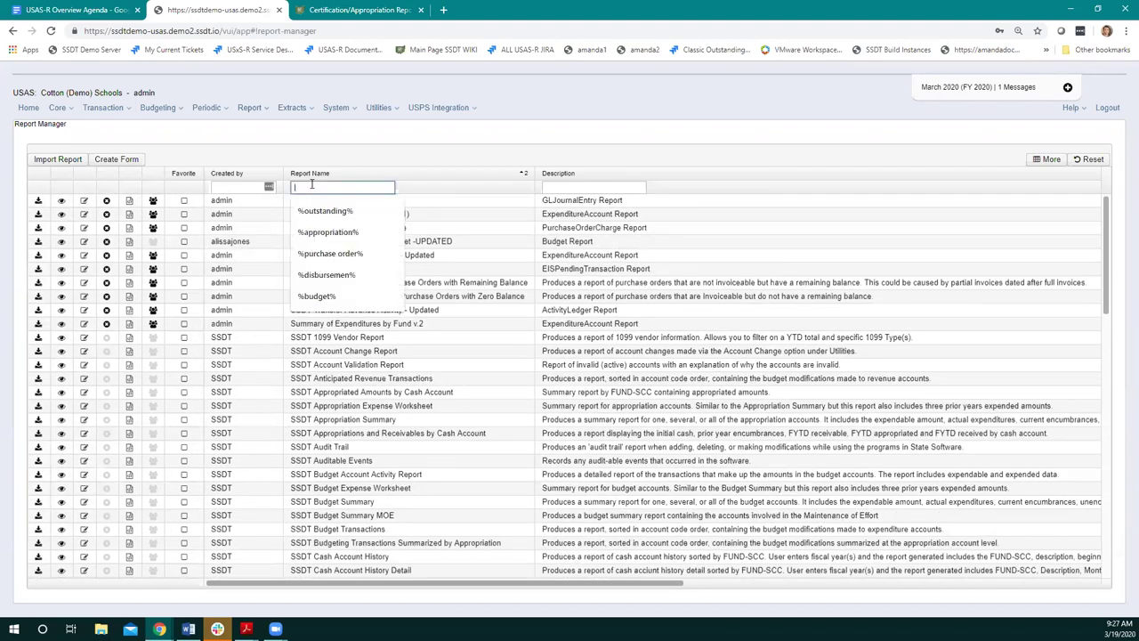
{"action": "type", "text": "%cash%"}
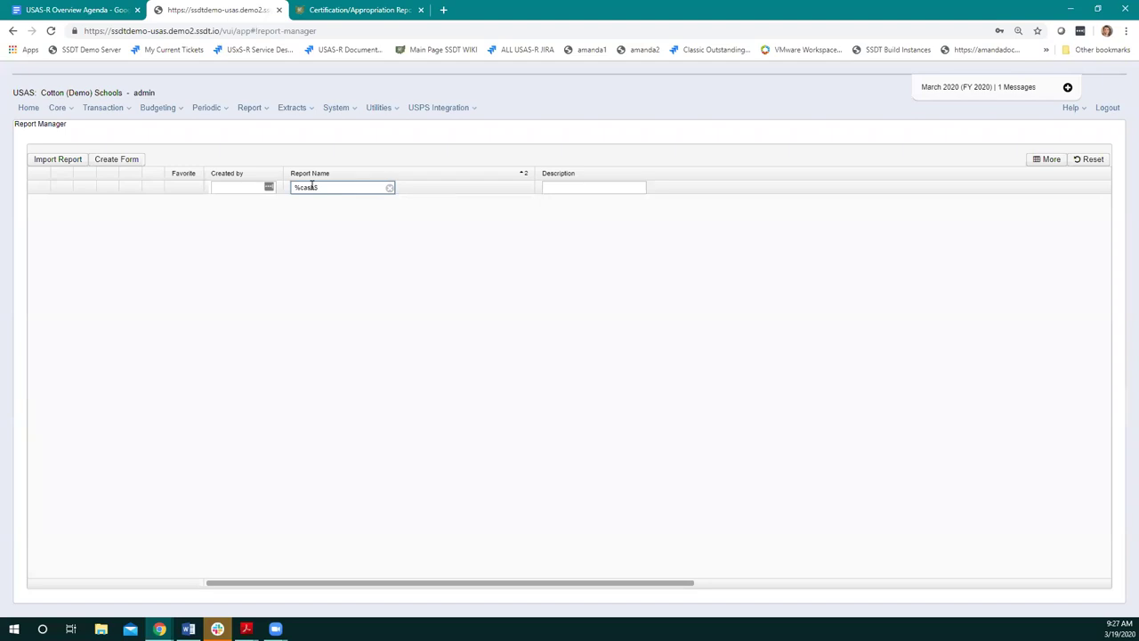
{"action": "type", "text": "$"}
{"action": "key", "text": "BackSpace"}
{"action": "type", "text": "%"}
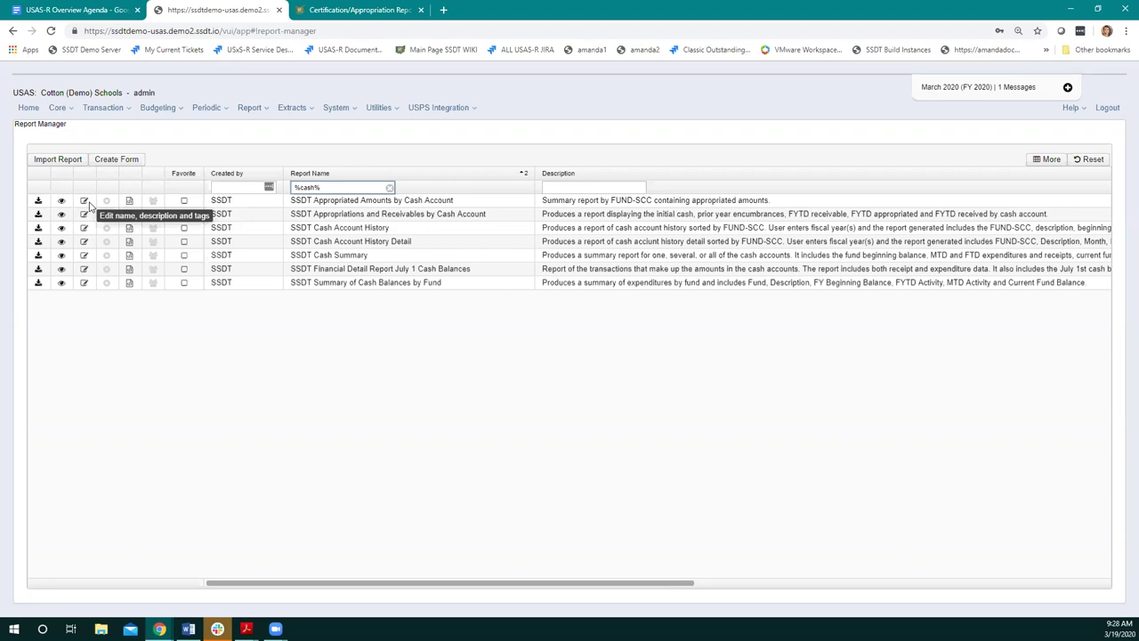
Open the first cash report's tags editor, cancel it, and clear the %cash% name filter.
{"action": "left_click", "coordinate": [86, 202]}
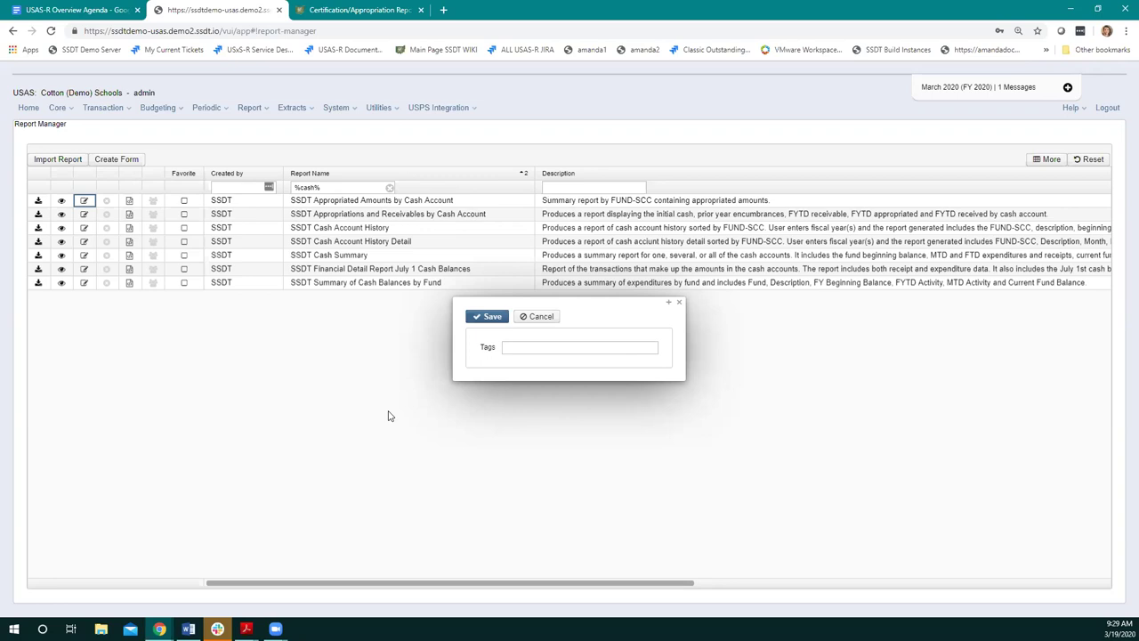
{"action": "left_click", "coordinate": [680, 307]}
{"action": "left_click", "coordinate": [390, 189]}
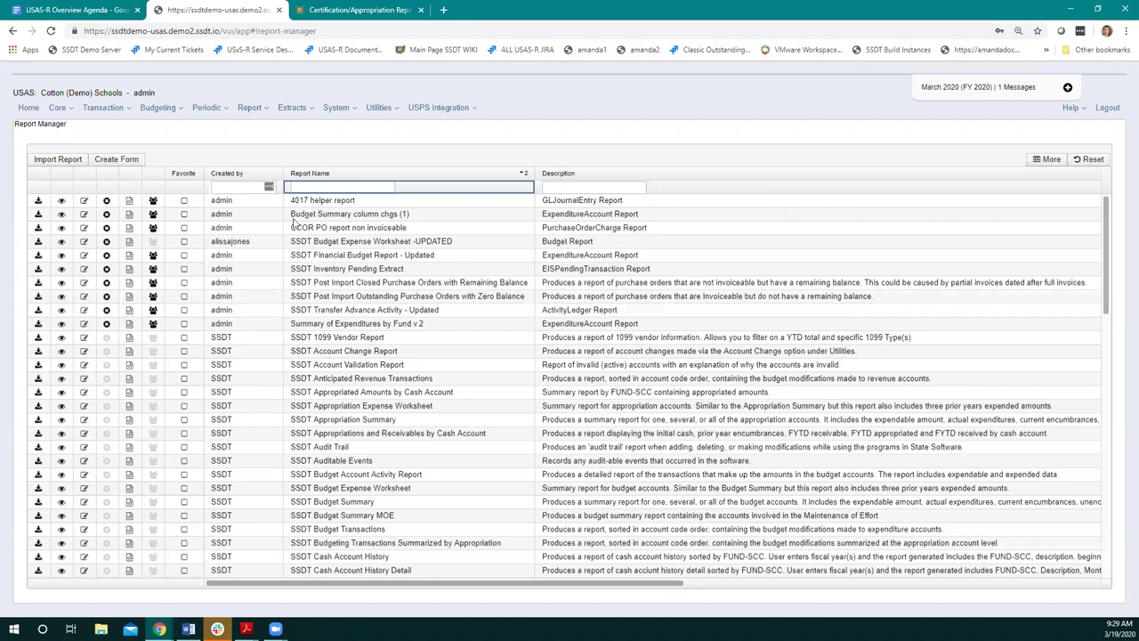
Open the Post Import Closed Purchase Orders report's edit form and close it unchanged.
{"action": "left_click", "coordinate": [84, 283]}
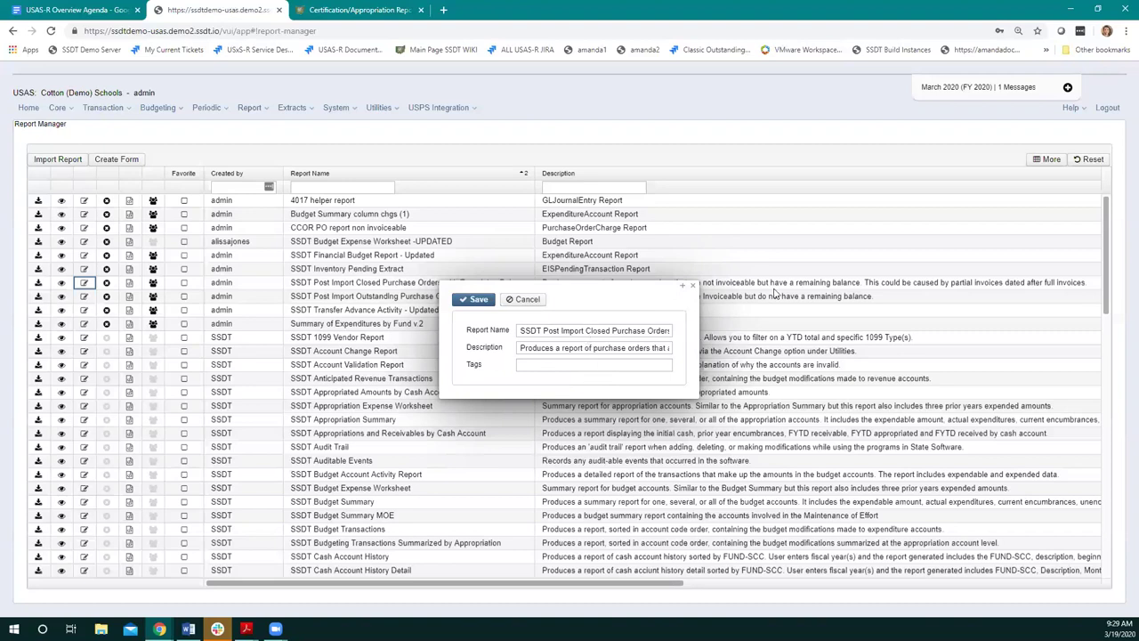
{"action": "left_click", "coordinate": [693, 287]}
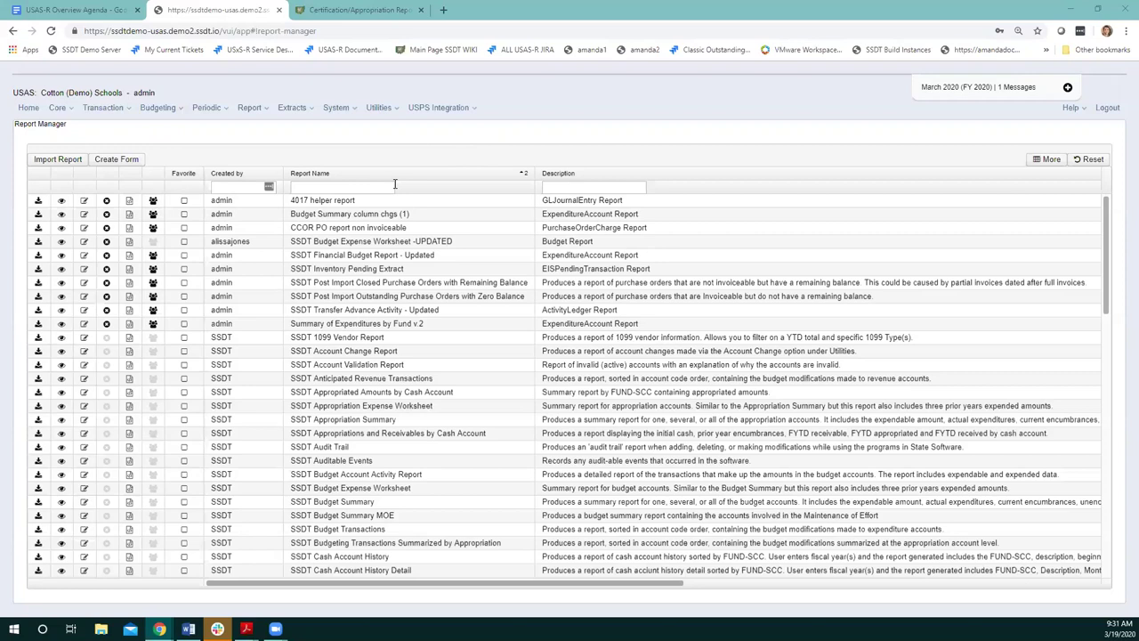
{"action": "left_click", "coordinate": [153, 217]}
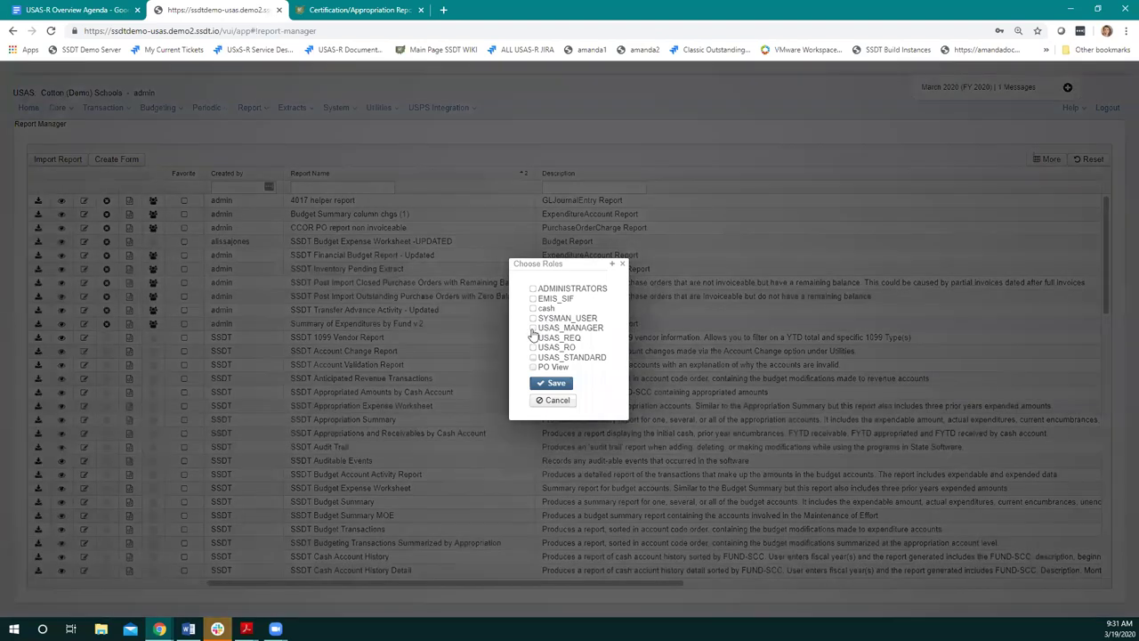
{"action": "left_click", "coordinate": [533, 348]}
{"action": "key", "text": "Escape"}
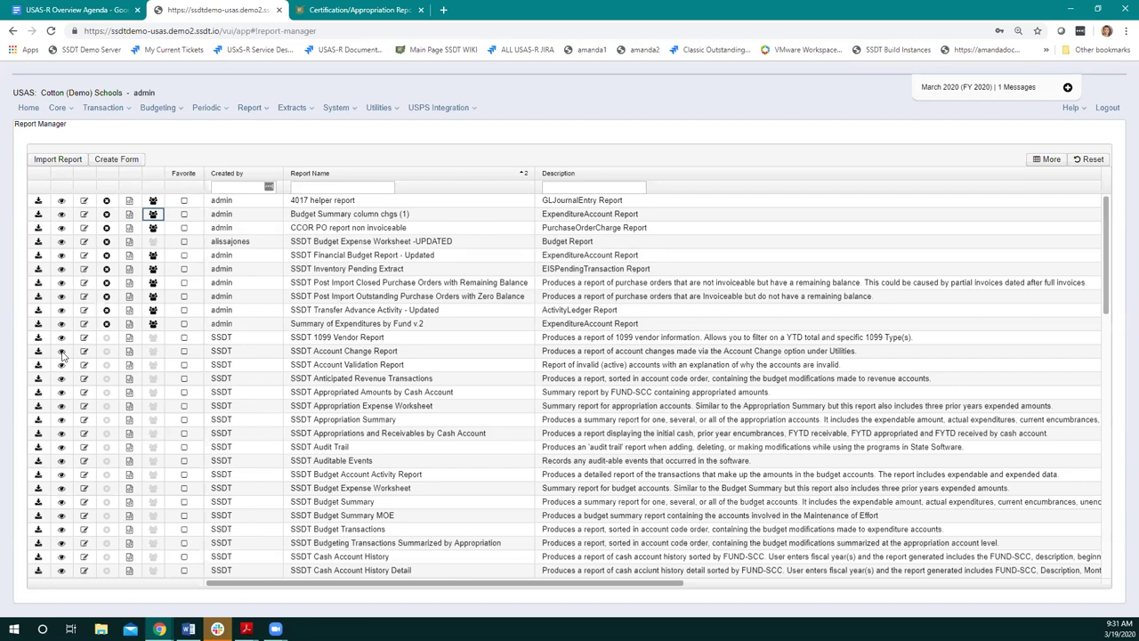
Toggle two report Favorite checkboxes, then reload the Report Manager page.
{"action": "left_click", "coordinate": [188, 423]}
{"action": "left_click", "coordinate": [186, 341]}
{"action": "left_click", "coordinate": [50, 30]}
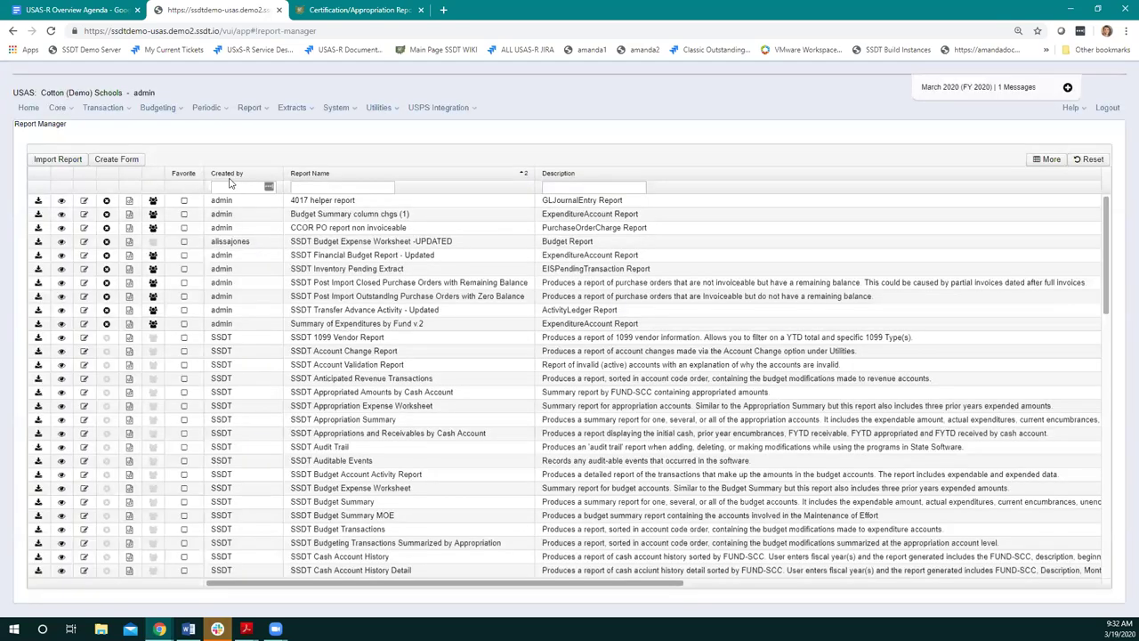
Favorite Budget Summary column chgs (1), SSDT Audit Trail, Budget Expense Worksheet and Budget Transactions, then return Home.
{"action": "left_click", "coordinate": [184, 214]}
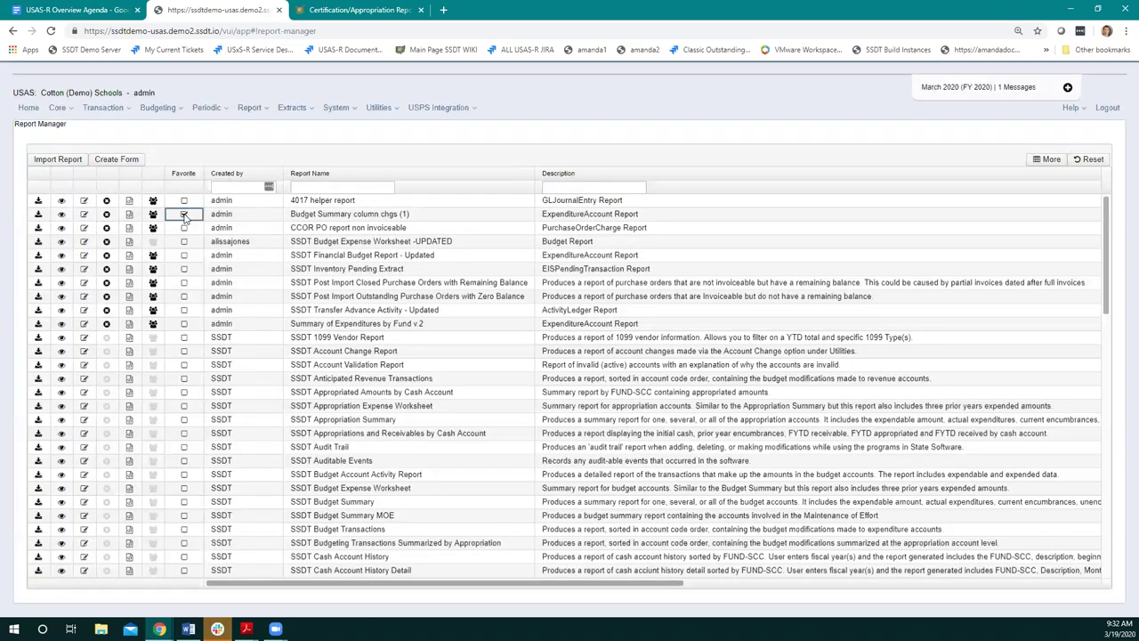
{"action": "left_click", "coordinate": [185, 352]}
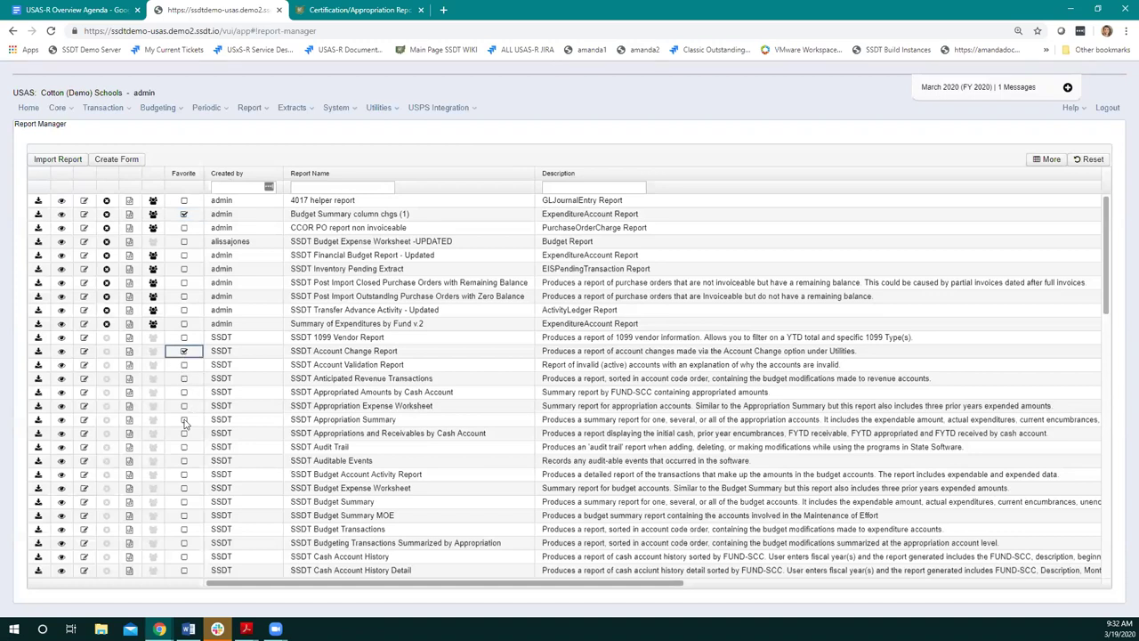
{"action": "left_click", "coordinate": [184, 447]}
{"action": "left_click", "coordinate": [185, 447]}
{"action": "left_click", "coordinate": [184, 488]}
{"action": "left_click", "coordinate": [184, 528]}
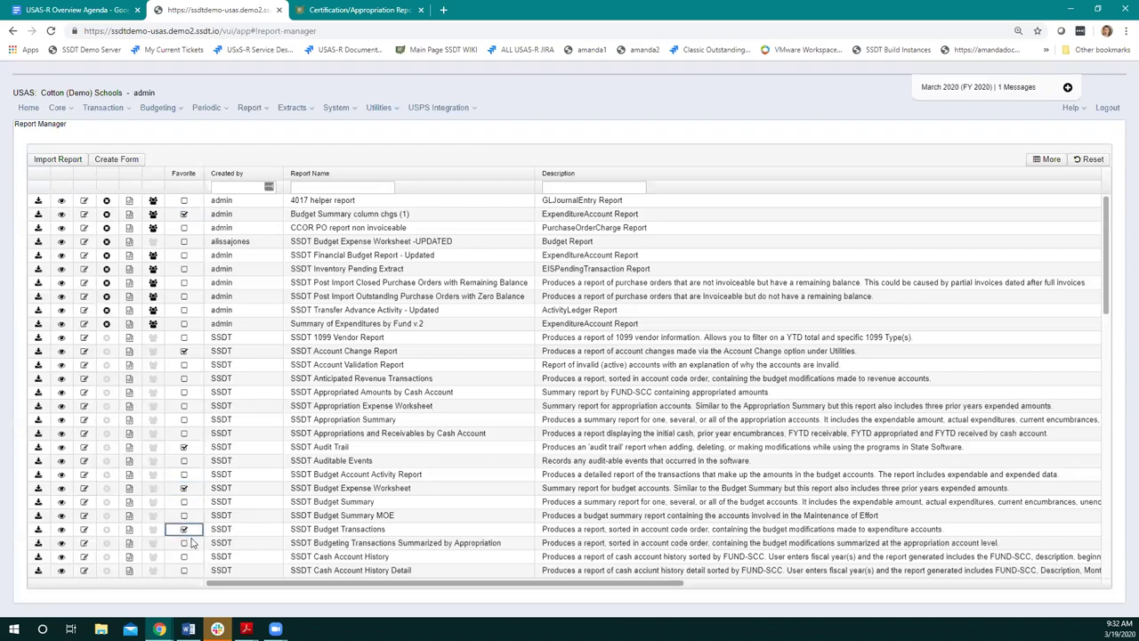
{"action": "left_click", "coordinate": [26, 109]}
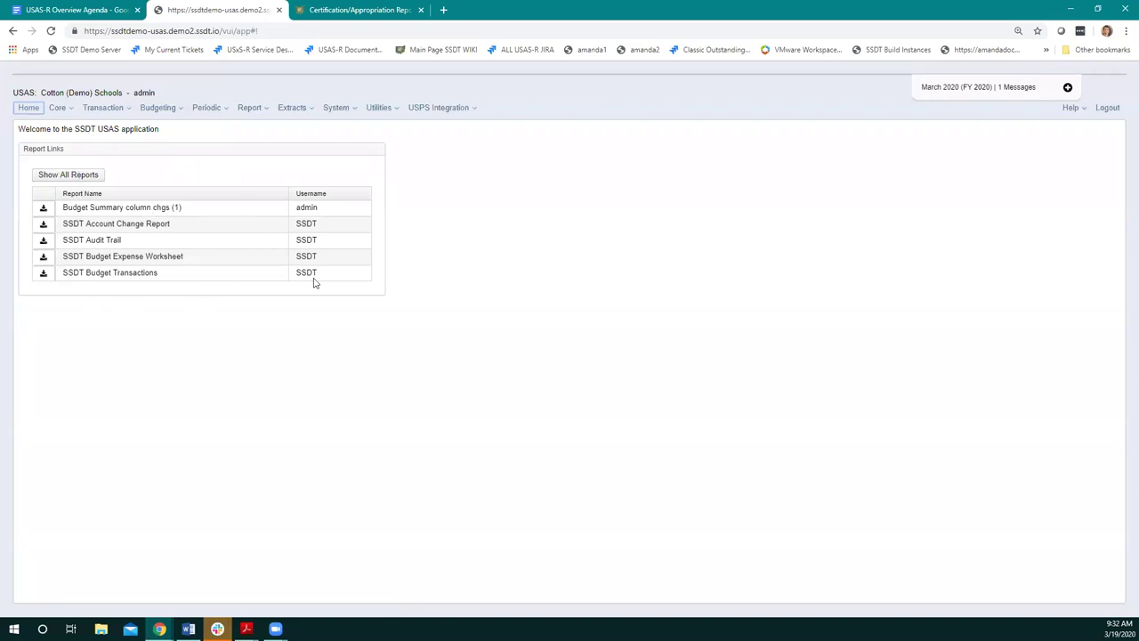
Switch Home's Report Links to all reports, back to favorites only, then open the Report menu.
{"action": "left_click", "coordinate": [80, 174]}
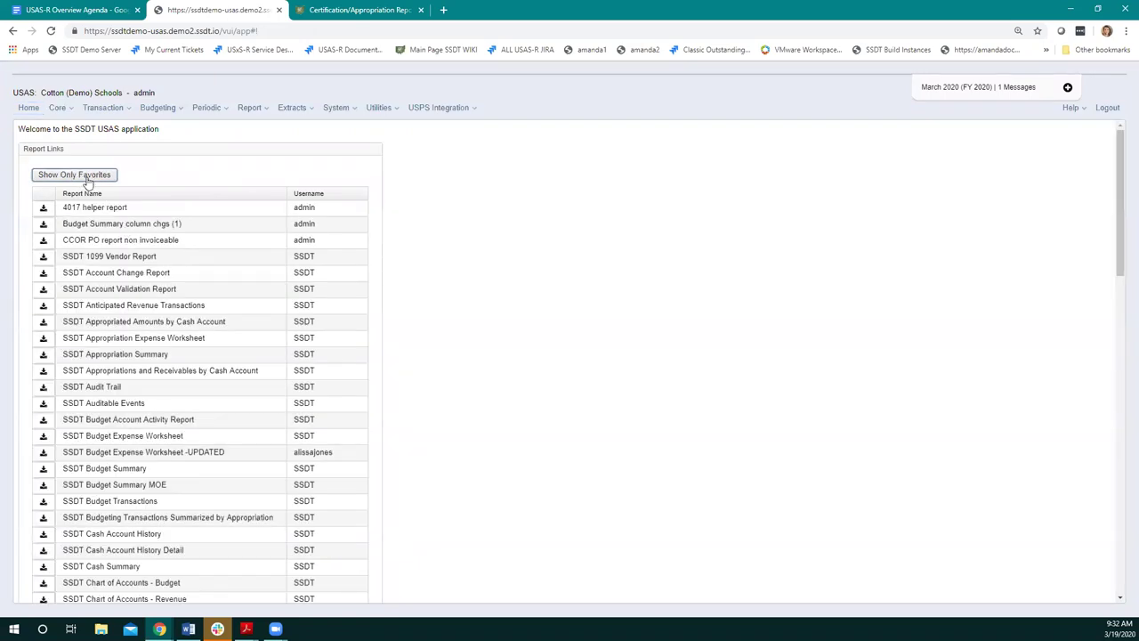
{"action": "left_click", "coordinate": [88, 178]}
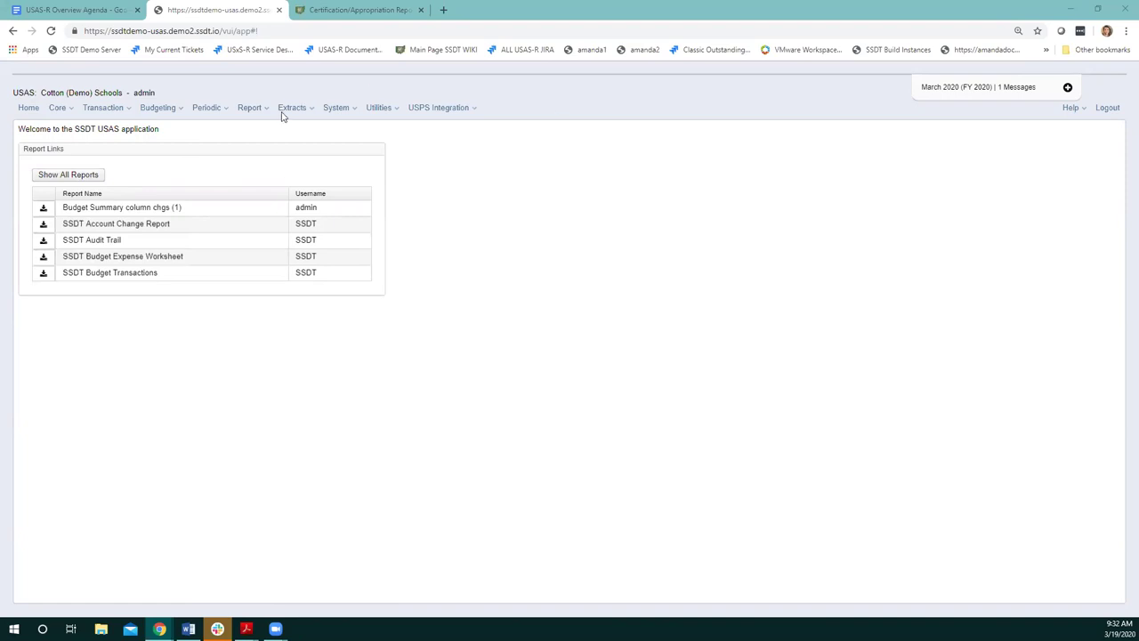
{"action": "left_click", "coordinate": [254, 109]}
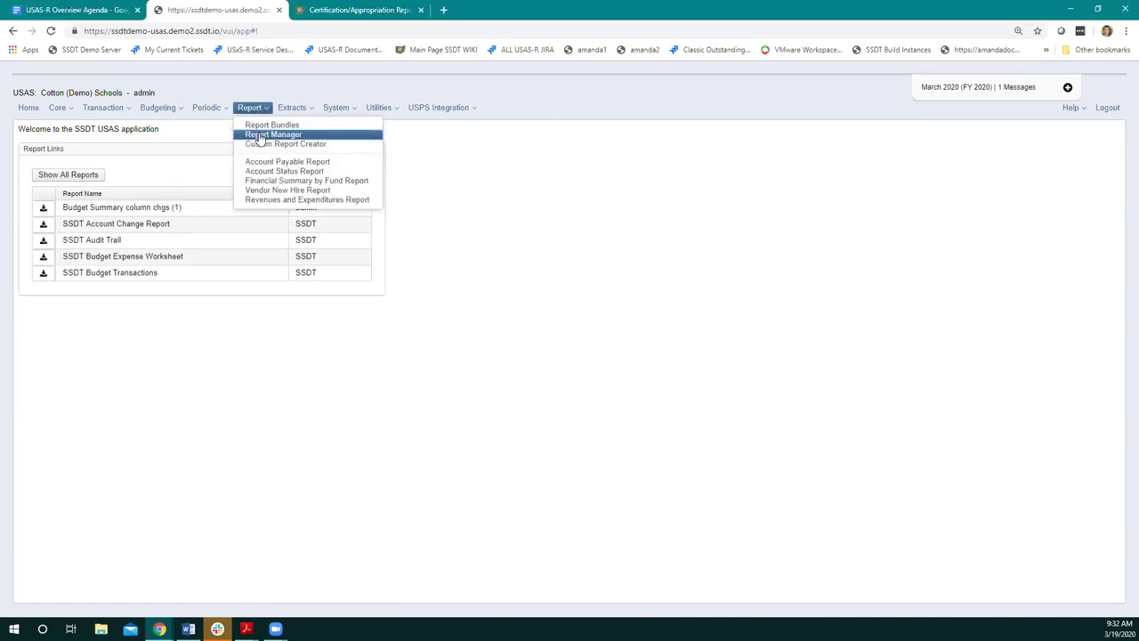
Open the Report Manager and filter report names by %cash%.
{"action": "left_click", "coordinate": [263, 135]}
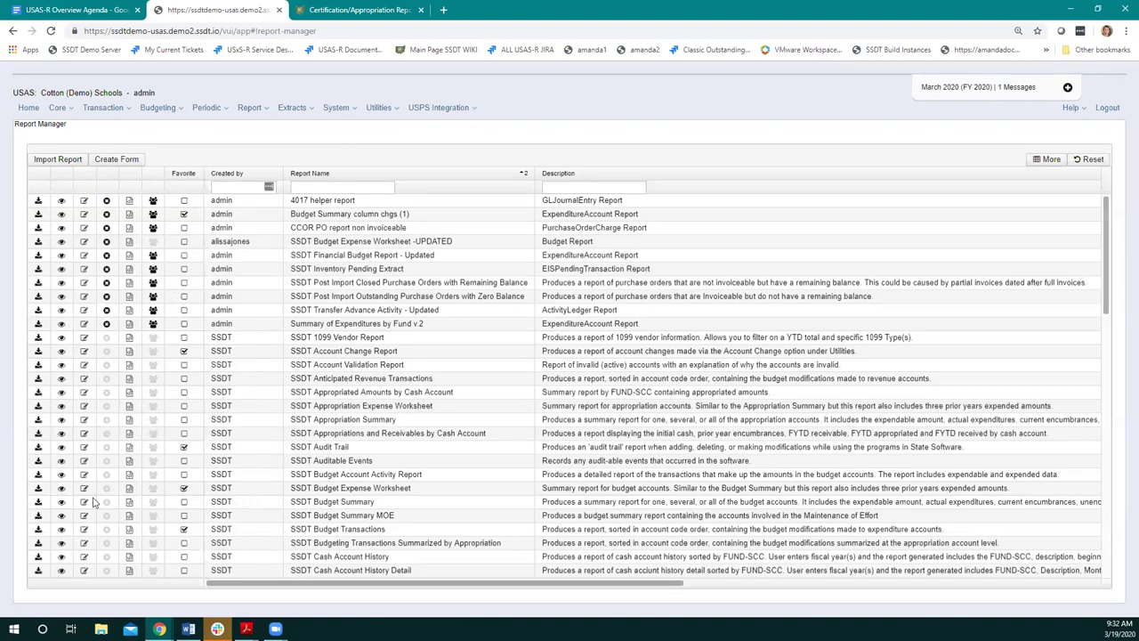
{"action": "left_click", "coordinate": [341, 186]}
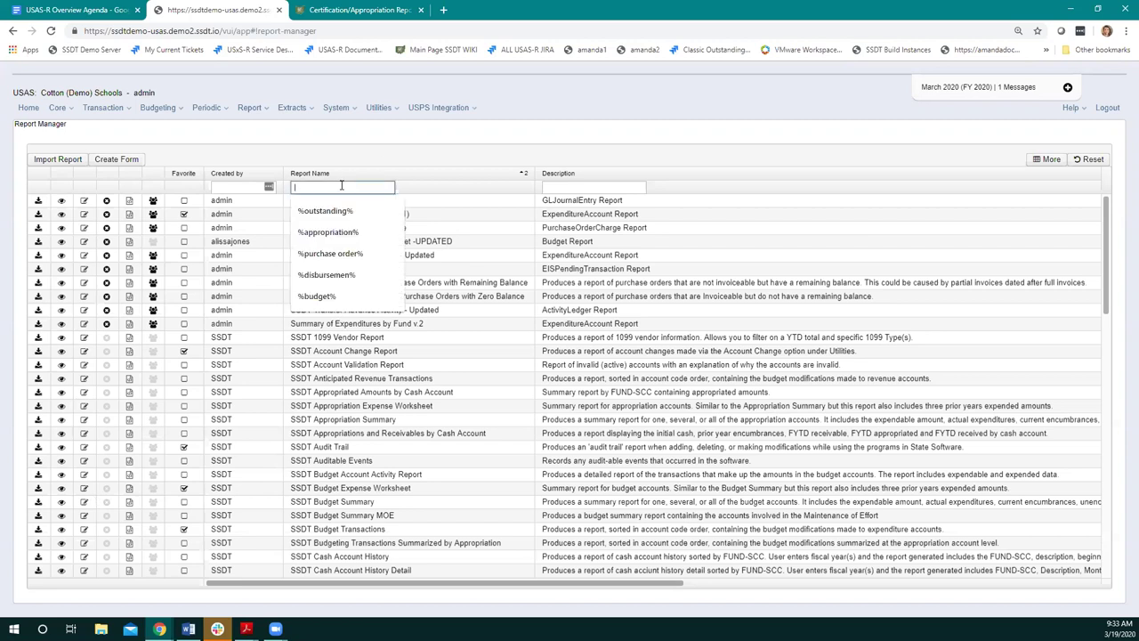
{"action": "type", "text": "%cash%"}
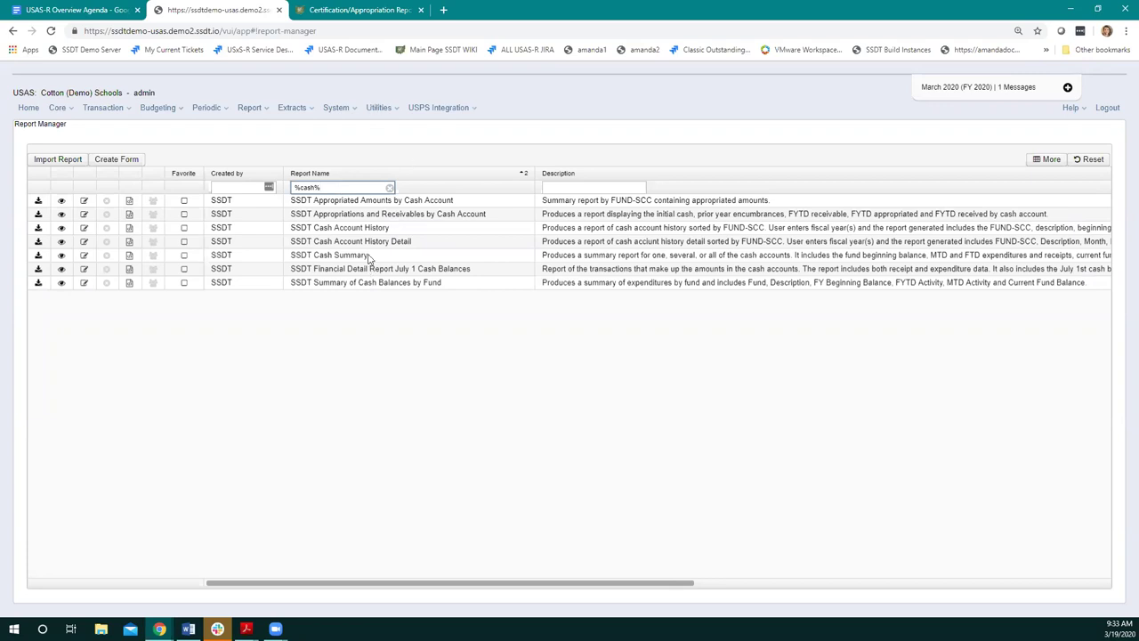
Open the SSDT Cash Summary report from its row's view icon into the Custom Report Creator.
{"action": "left_click", "coordinate": [62, 256]}
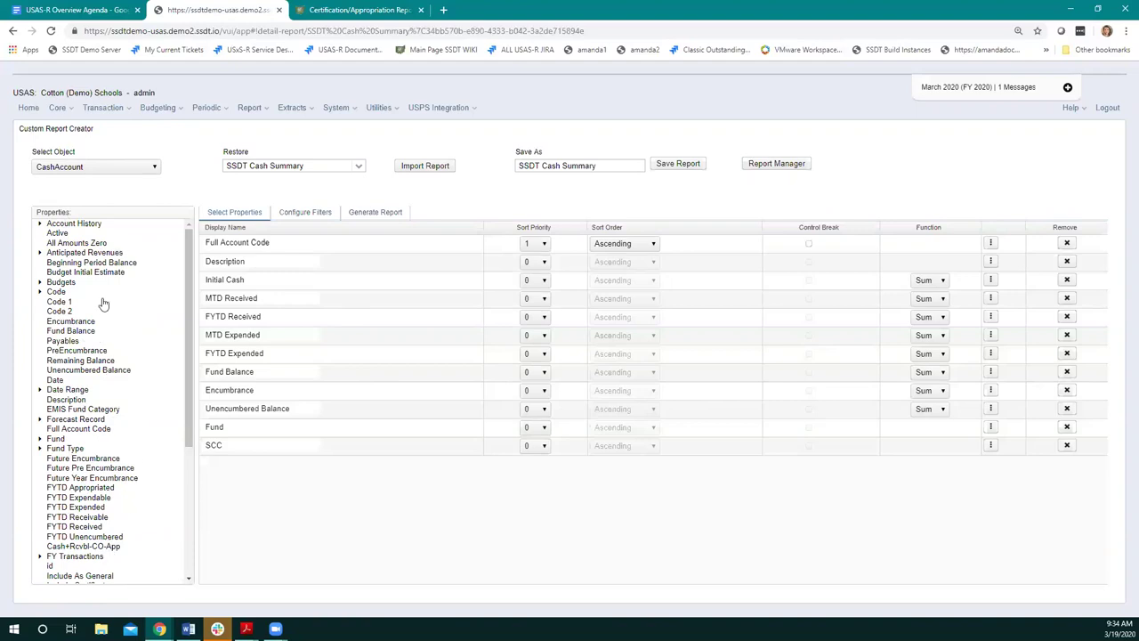
Browse the data object types in the Select Object list, leaving CashAccount as the report's object.
{"action": "left_click", "coordinate": [153, 170]}
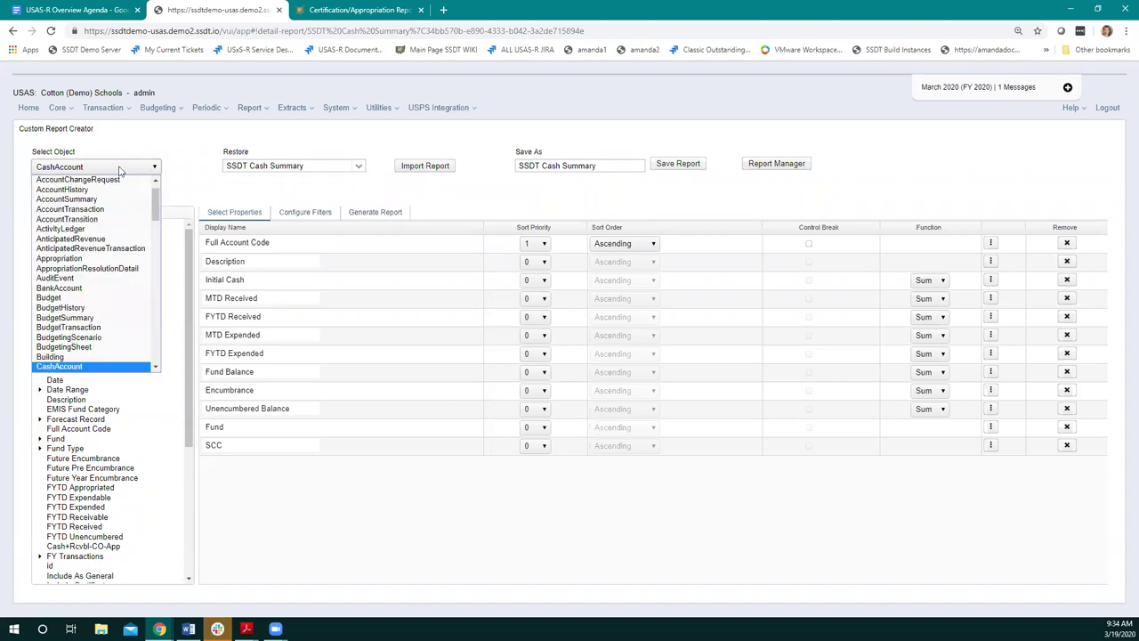
{"action": "scroll", "coordinate": [107, 192], "scroll_direction": "down", "scroll_amount": 3}
{"action": "scroll", "coordinate": [107, 209], "scroll_direction": "down", "scroll_amount": 4}
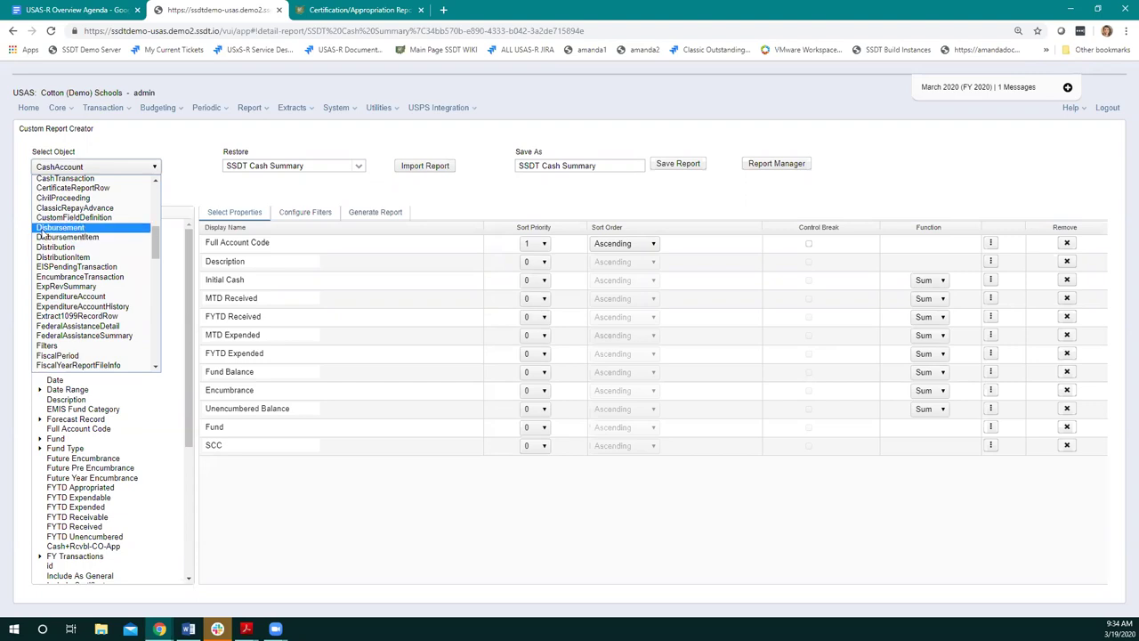
{"action": "scroll", "coordinate": [105, 321], "scroll_direction": "down", "scroll_amount": 3}
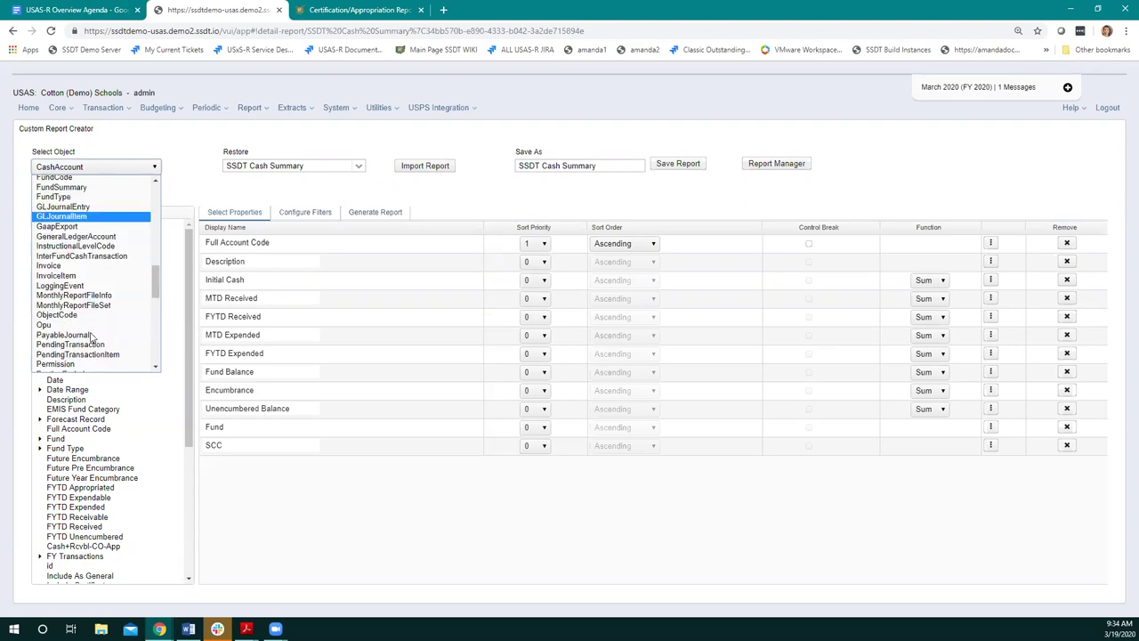
{"action": "key", "text": "Up"}
{"action": "key", "text": "Up"}
{"action": "key", "text": "Up"}
{"action": "key", "text": "Up"}
{"action": "key", "text": "Up"}
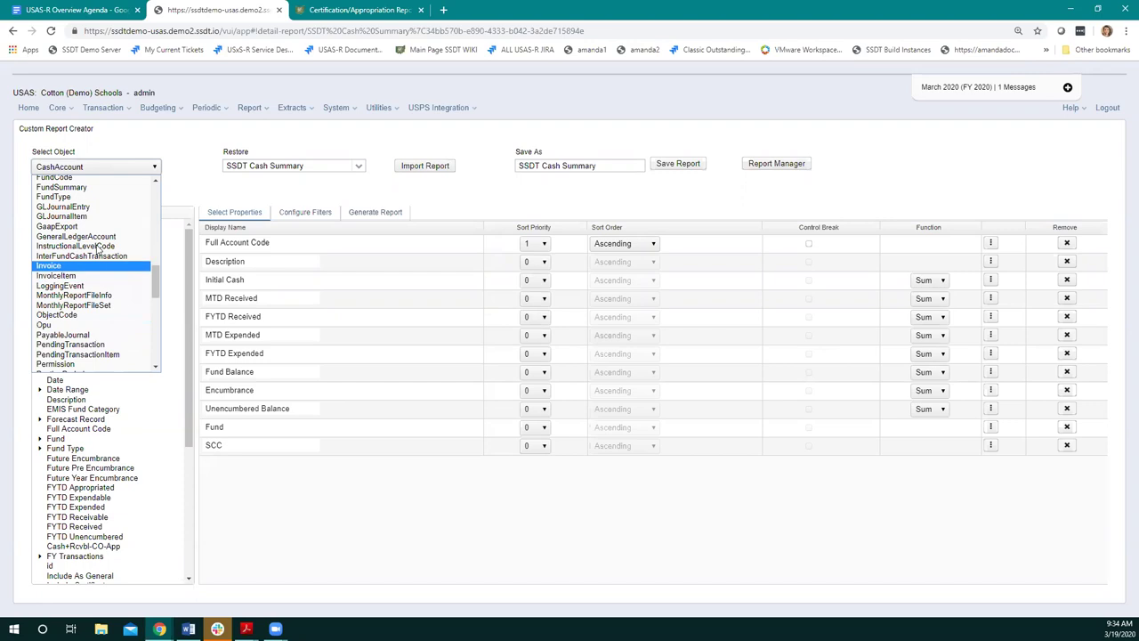
{"action": "scroll", "coordinate": [102, 305], "scroll_direction": "down", "scroll_amount": 2}
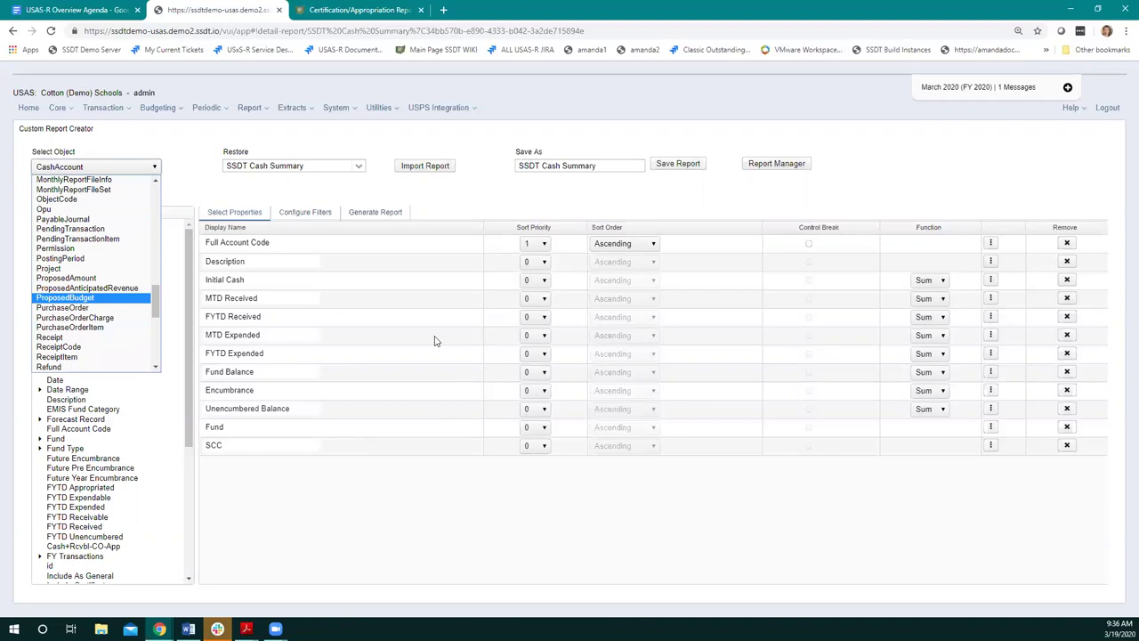
Close the object list, keeping CashAccount as the report's data object.
{"action": "left_click", "coordinate": [182, 133]}
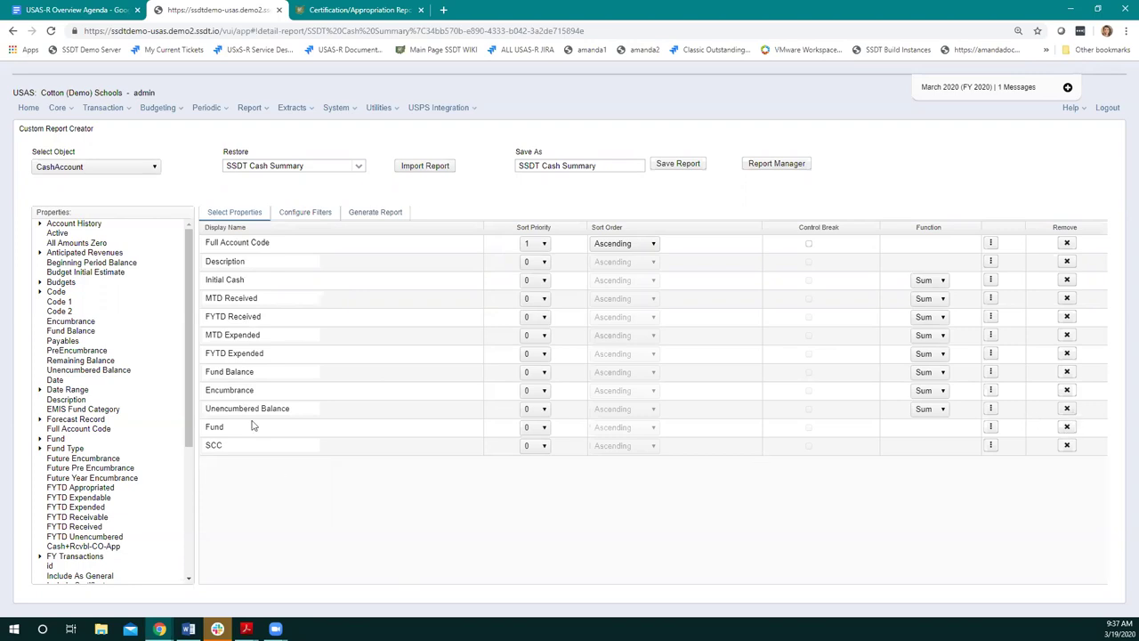
Remove the Unencumbered Balance column and move SCC to the top of the column grid.
{"action": "left_click", "coordinate": [1067, 410]}
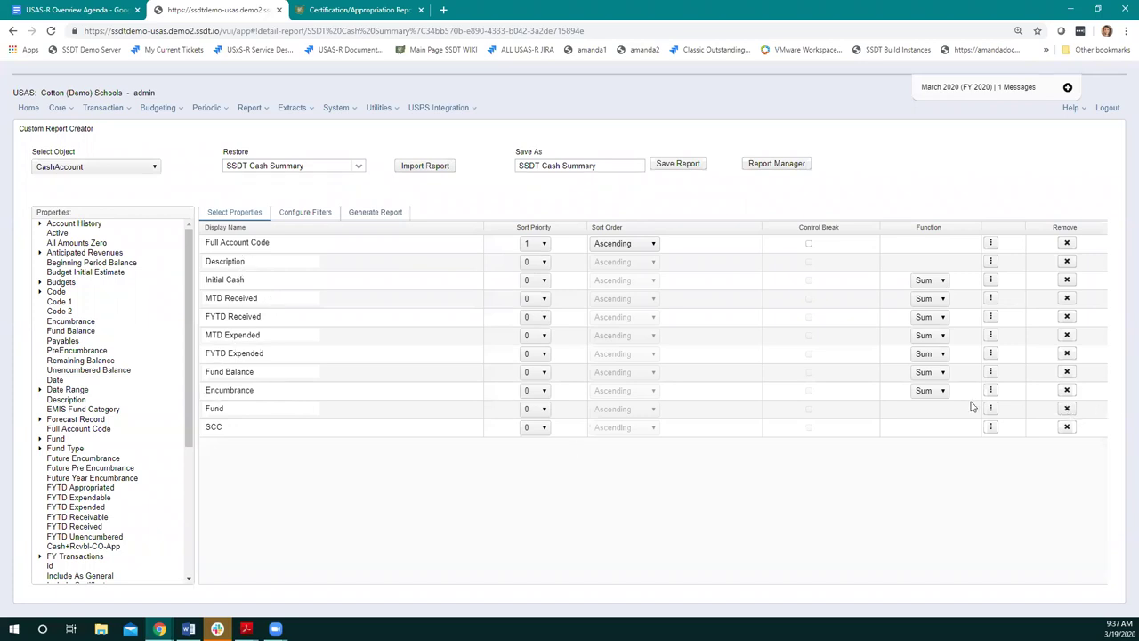
{"action": "mouse_move", "coordinate": [236, 433]}
{"action": "left_mouse_down"}
{"action": "mouse_move", "coordinate": [252, 460]}
{"action": "mouse_move", "coordinate": [249, 291]}
{"action": "mouse_move", "coordinate": [247, 432]}
{"action": "left_mouse_up"}
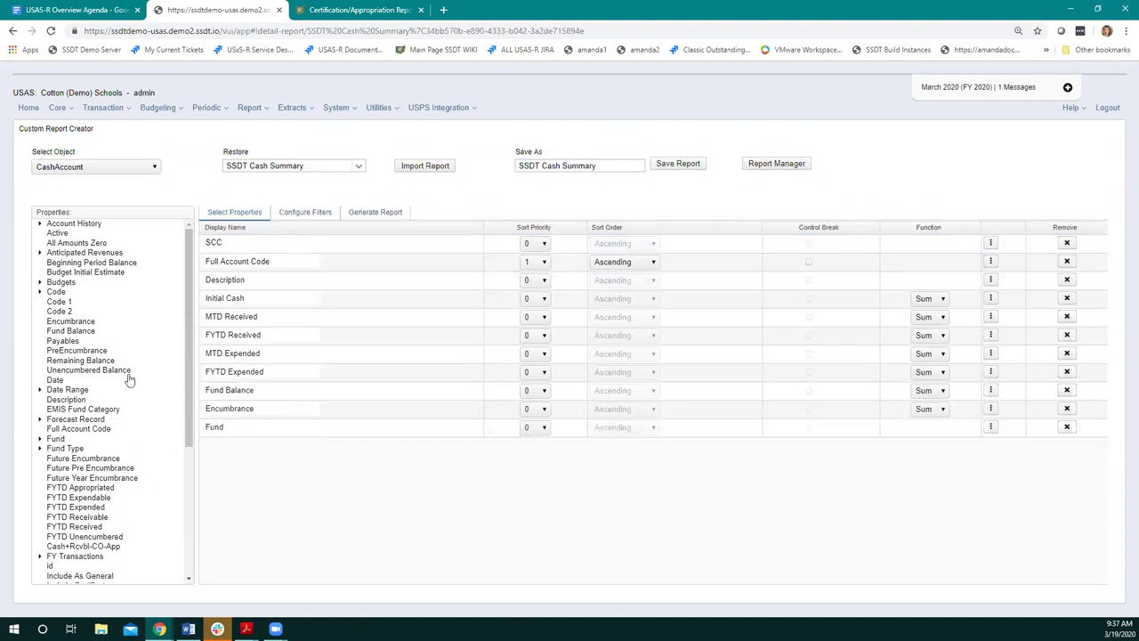
{"action": "scroll", "coordinate": [100, 287], "scroll_direction": "down", "scroll_amount": 3}
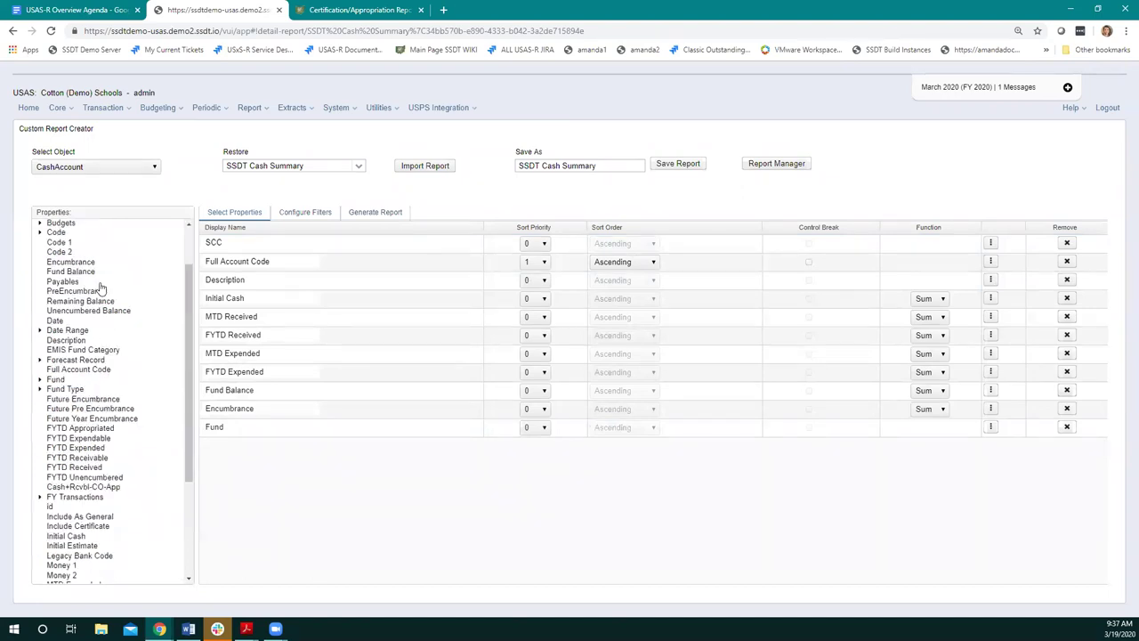
{"action": "scroll", "coordinate": [125, 385], "scroll_direction": "down", "scroll_amount": 2}
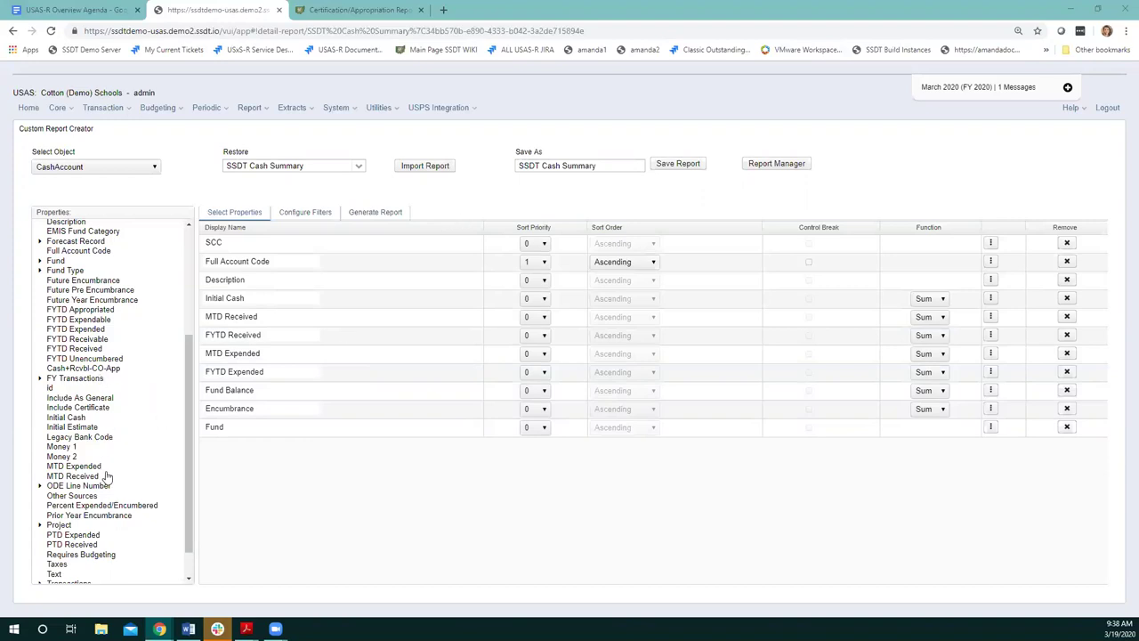
{"action": "scroll", "coordinate": [107, 478], "scroll_direction": "up", "scroll_amount": 1}
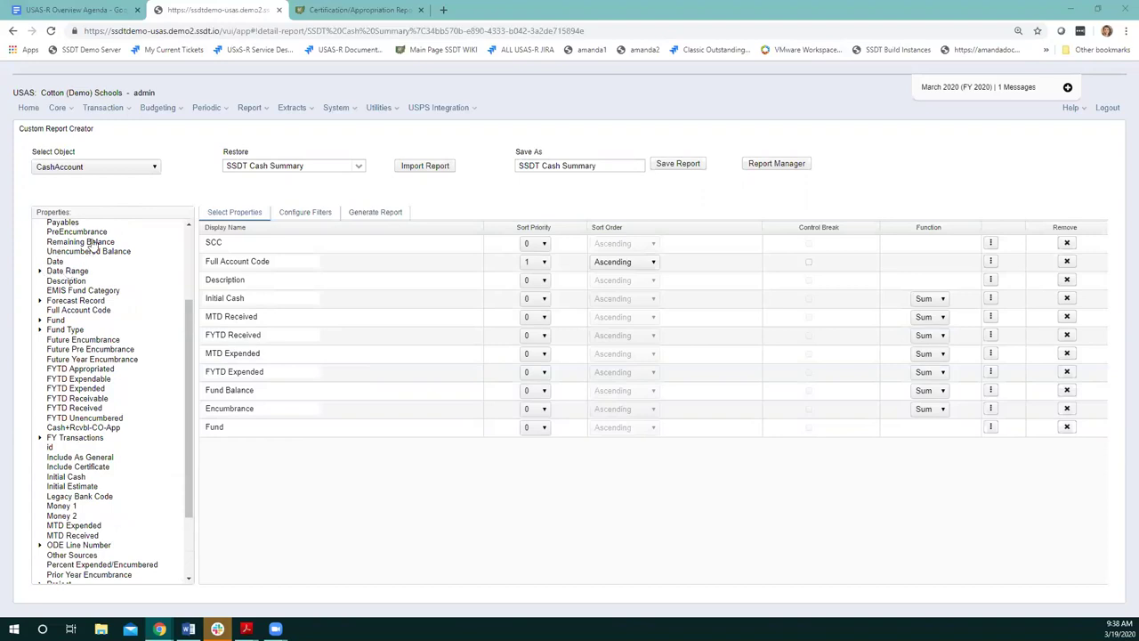
{"action": "scroll", "coordinate": [85, 249], "scroll_direction": "up", "scroll_amount": 2}
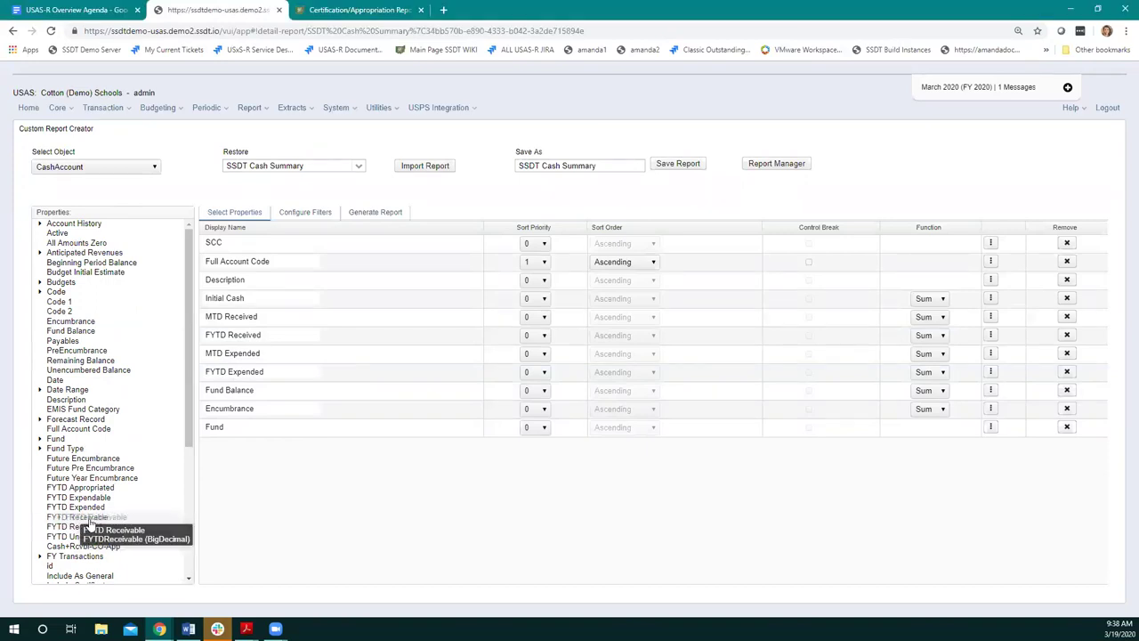
Add FYTD Receivable after FYTD Received, remove Encumbrance, and move SCC below Fund.
{"action": "left_click_drag", "start_coordinate": [78, 525], "coordinate": [299, 353]}
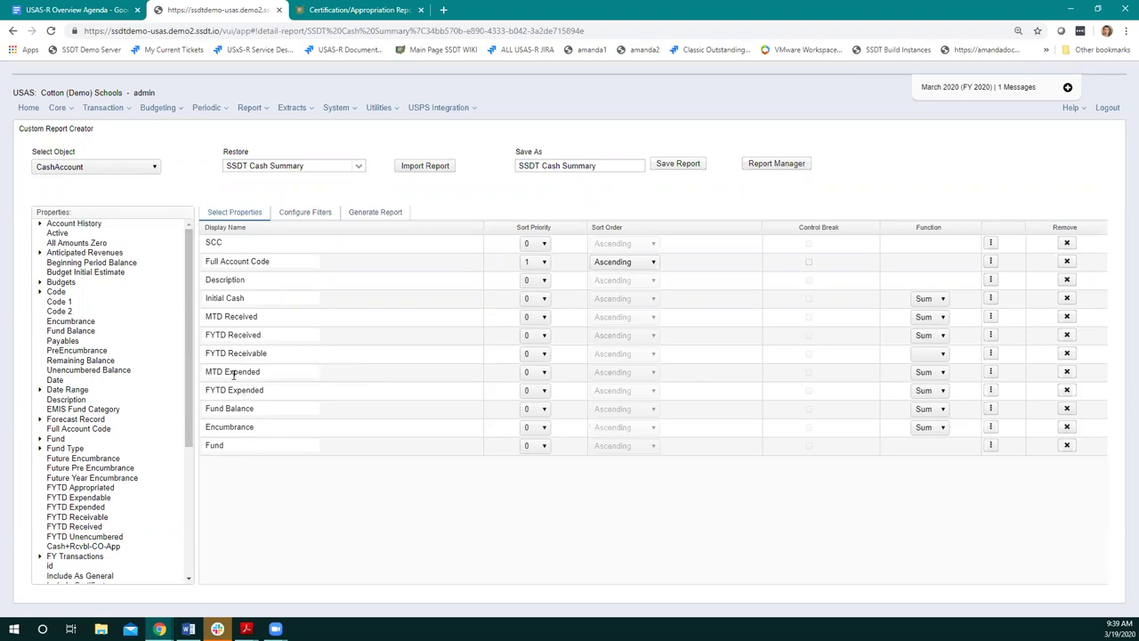
{"action": "mouse_move", "coordinate": [265, 354]}
{"action": "left_mouse_down"}
{"action": "mouse_move", "coordinate": [293, 369]}
{"action": "mouse_move", "coordinate": [261, 386]}
{"action": "mouse_move", "coordinate": [277, 428]}
{"action": "mouse_move", "coordinate": [265, 347]}
{"action": "left_mouse_up"}
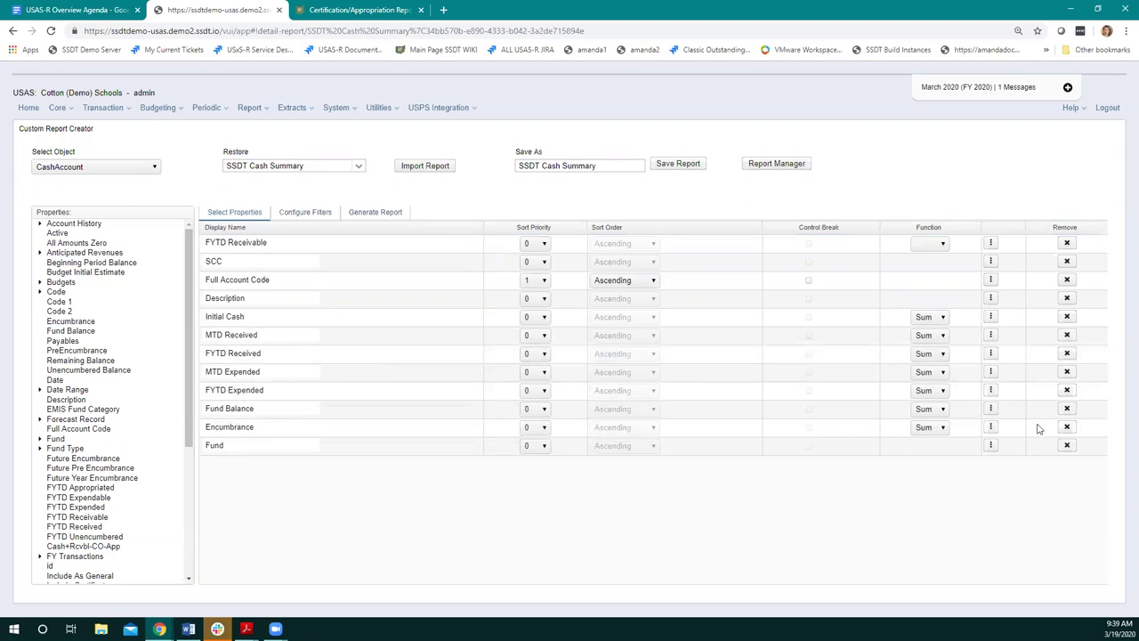
{"action": "left_click", "coordinate": [1066, 427]}
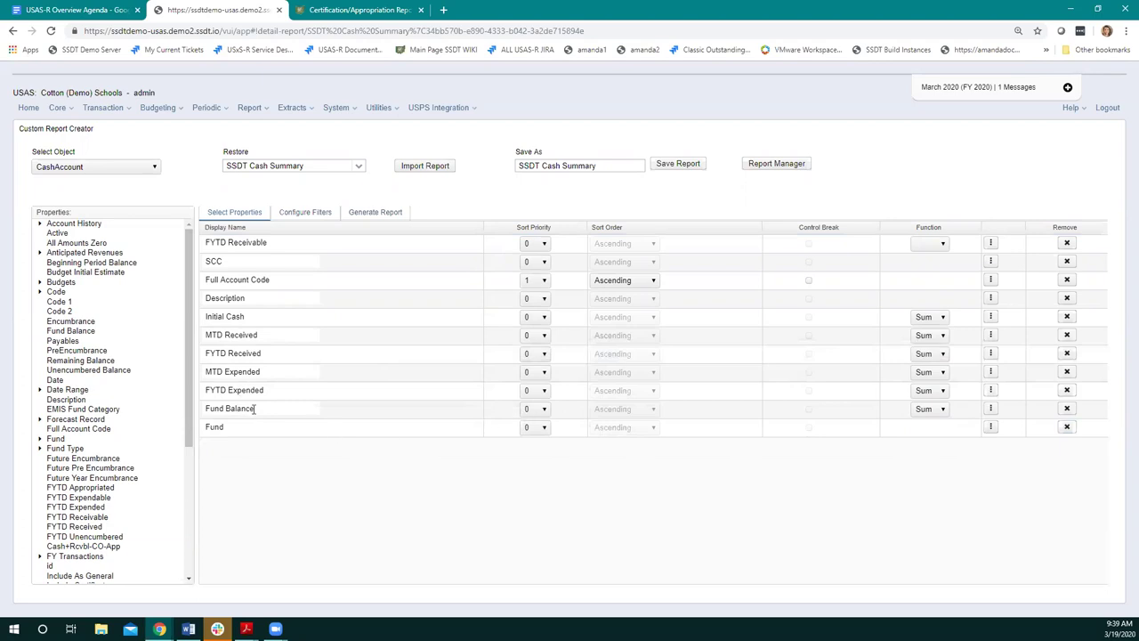
{"action": "left_click_drag", "start_coordinate": [238, 264], "coordinate": [249, 434]}
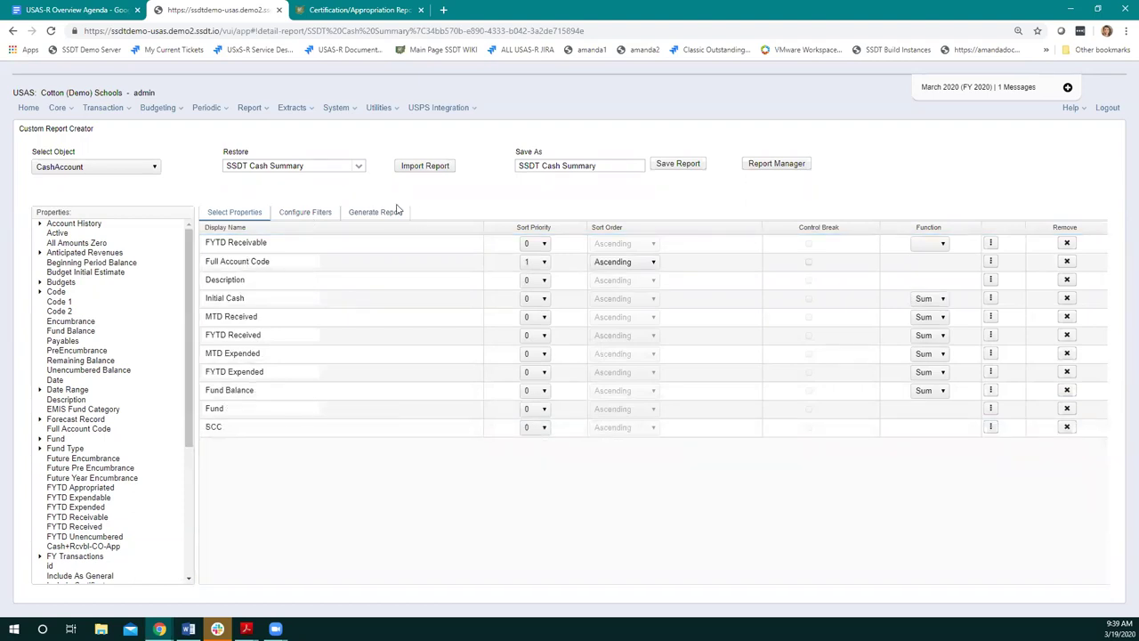
{"action": "left_click_drag", "start_coordinate": [261, 249], "coordinate": [260, 347]}
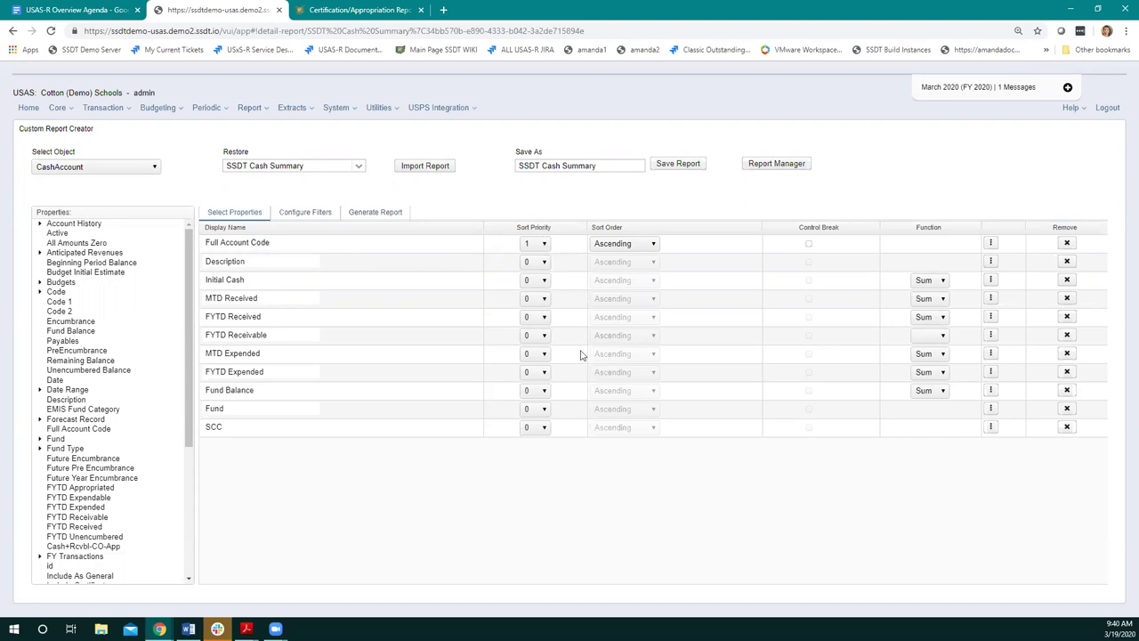
{"action": "left_click", "coordinate": [542, 261]}
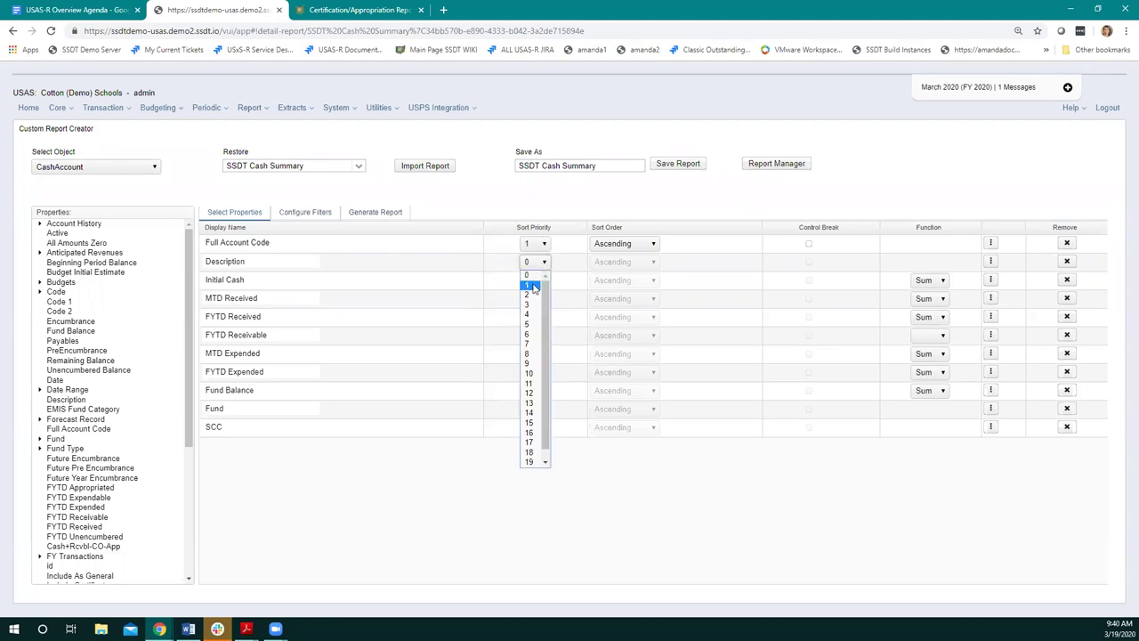
{"action": "left_click", "coordinate": [458, 265]}
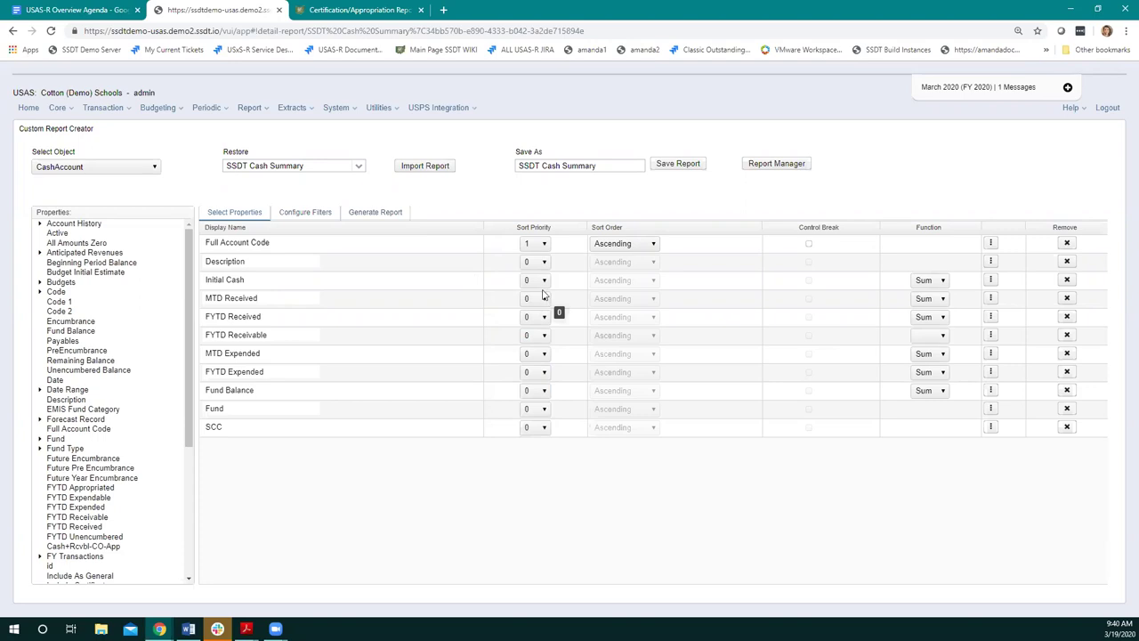
{"action": "left_click", "coordinate": [544, 263]}
{"action": "left_click", "coordinate": [476, 263]}
{"action": "left_click", "coordinate": [544, 263]}
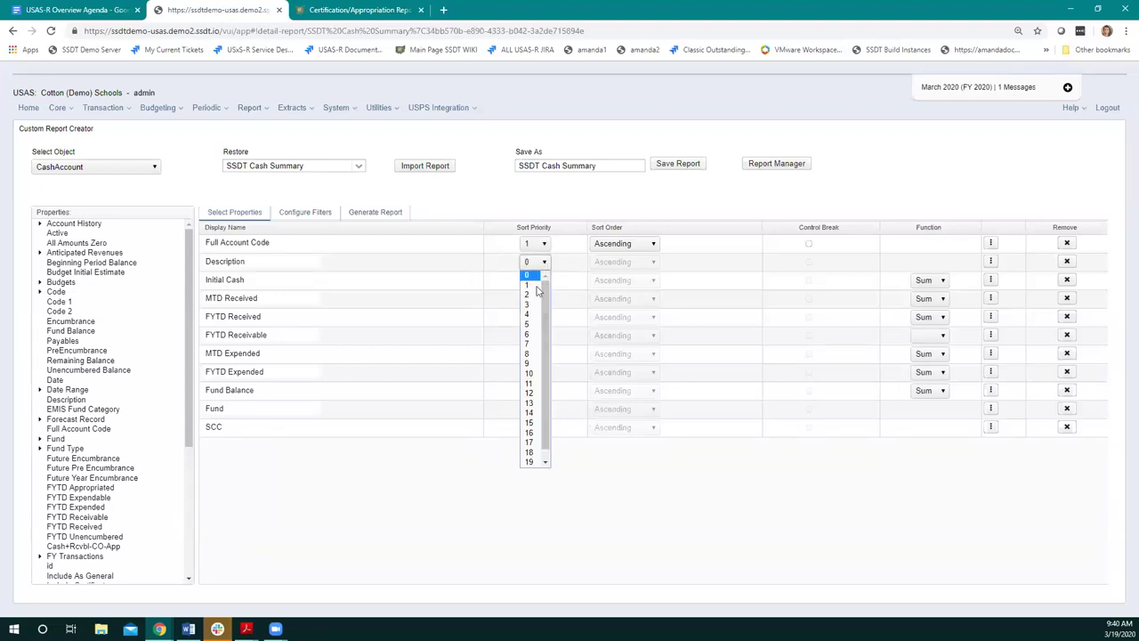
{"action": "left_click", "coordinate": [534, 292]}
{"action": "left_click", "coordinate": [540, 281]}
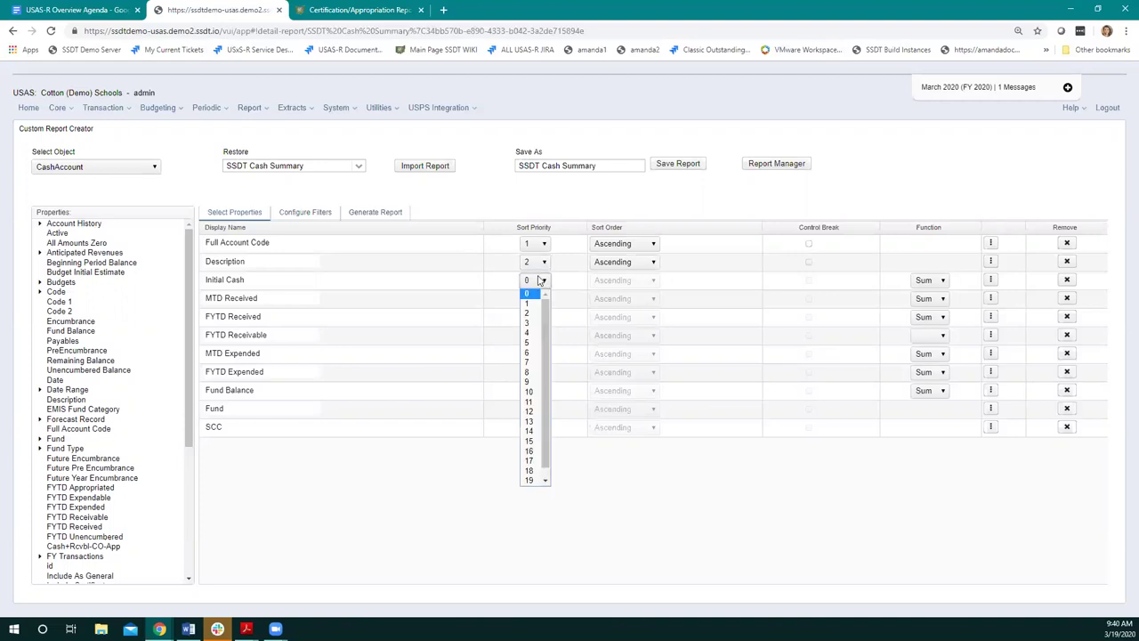
{"action": "left_click", "coordinate": [535, 324]}
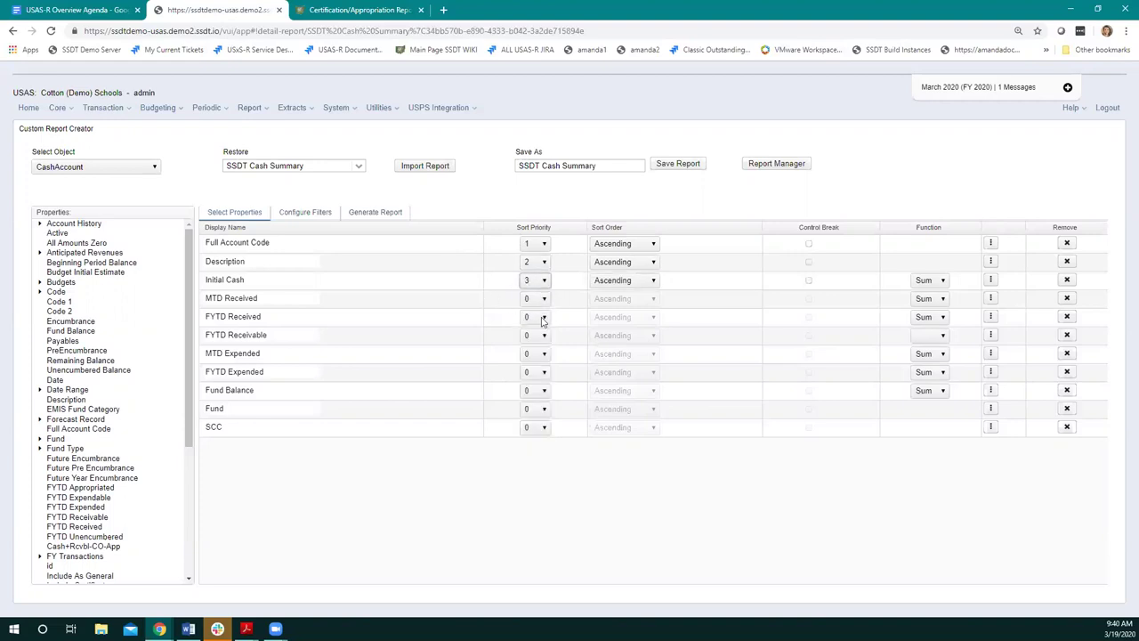
{"action": "left_click", "coordinate": [543, 281]}
{"action": "left_click", "coordinate": [537, 294]}
{"action": "left_click", "coordinate": [544, 265]}
{"action": "left_click", "coordinate": [533, 275]}
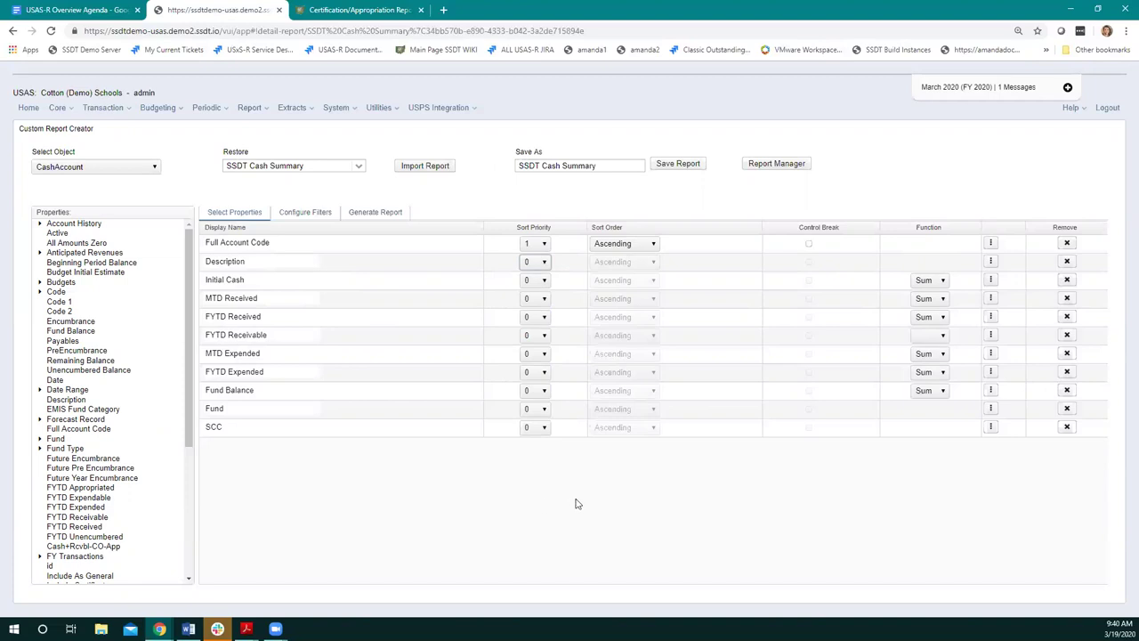
{"action": "left_click", "coordinate": [655, 243]}
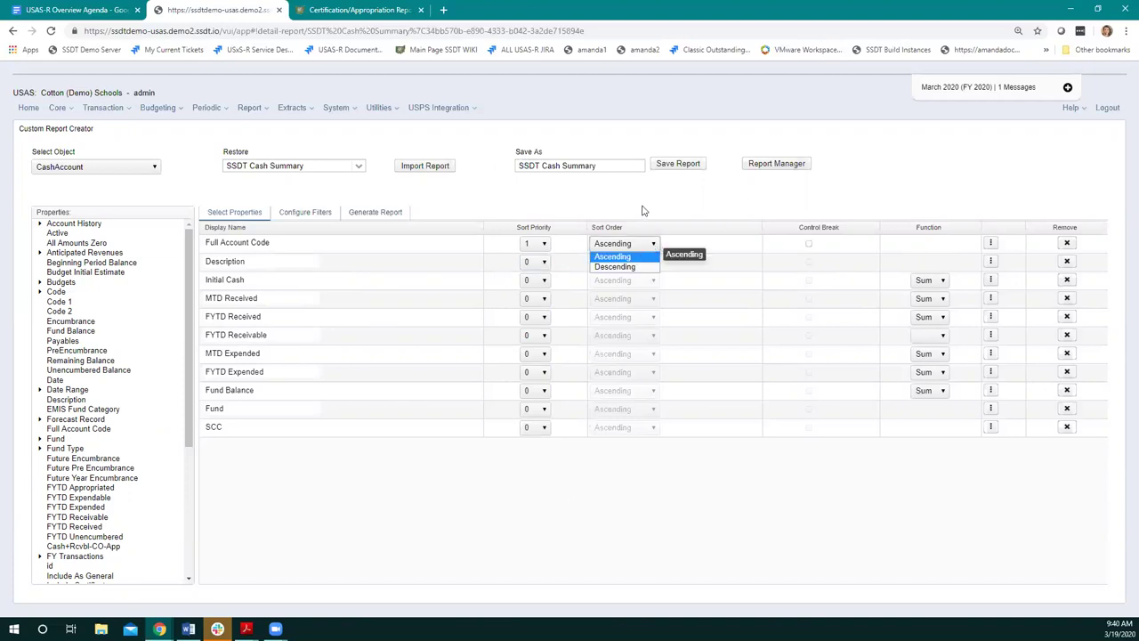
{"action": "left_click", "coordinate": [644, 210]}
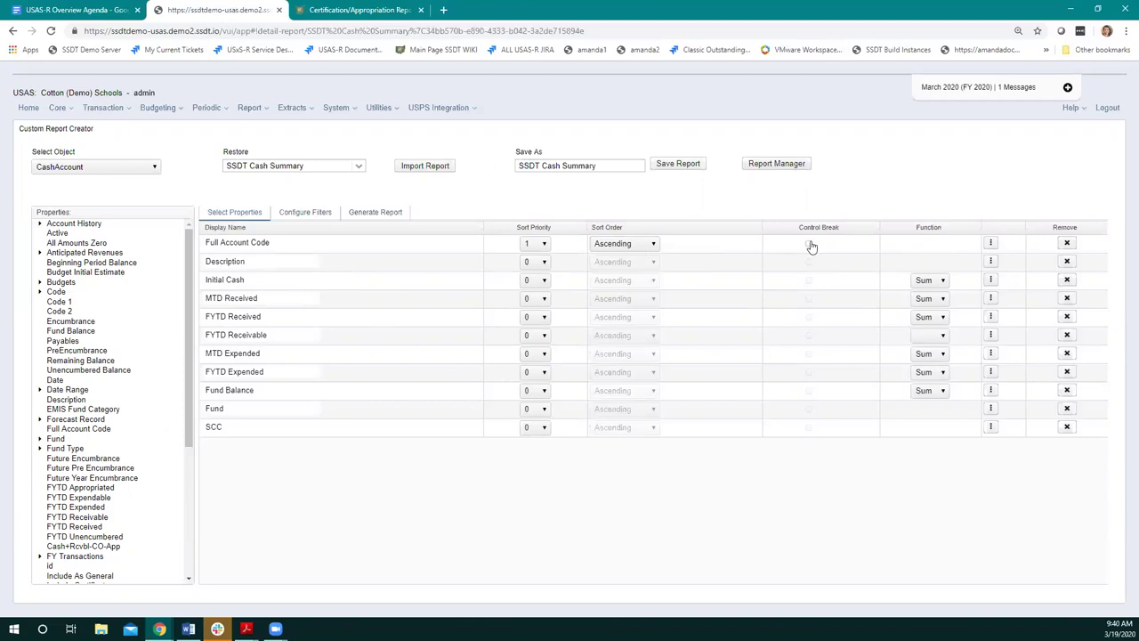
{"action": "left_click", "coordinate": [808, 244]}
{"action": "left_click", "coordinate": [809, 245]}
Set Sum for Initial Cash and FYTD Receivable, then bring up Full Account Code's column properties.
{"action": "left_click", "coordinate": [945, 281]}
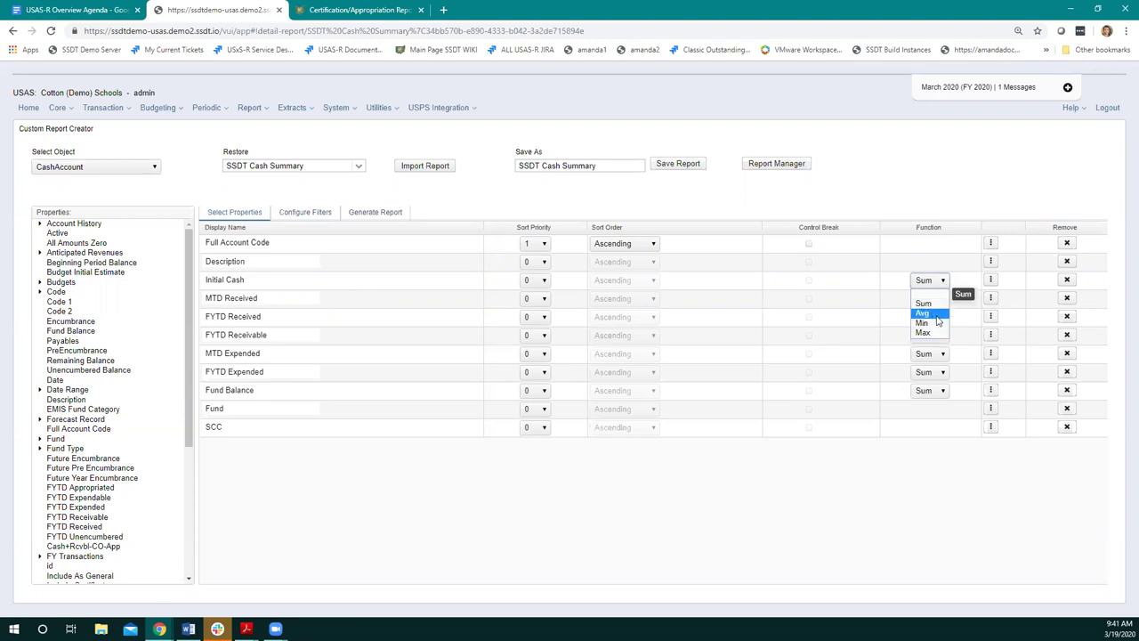
{"action": "left_click", "coordinate": [926, 306]}
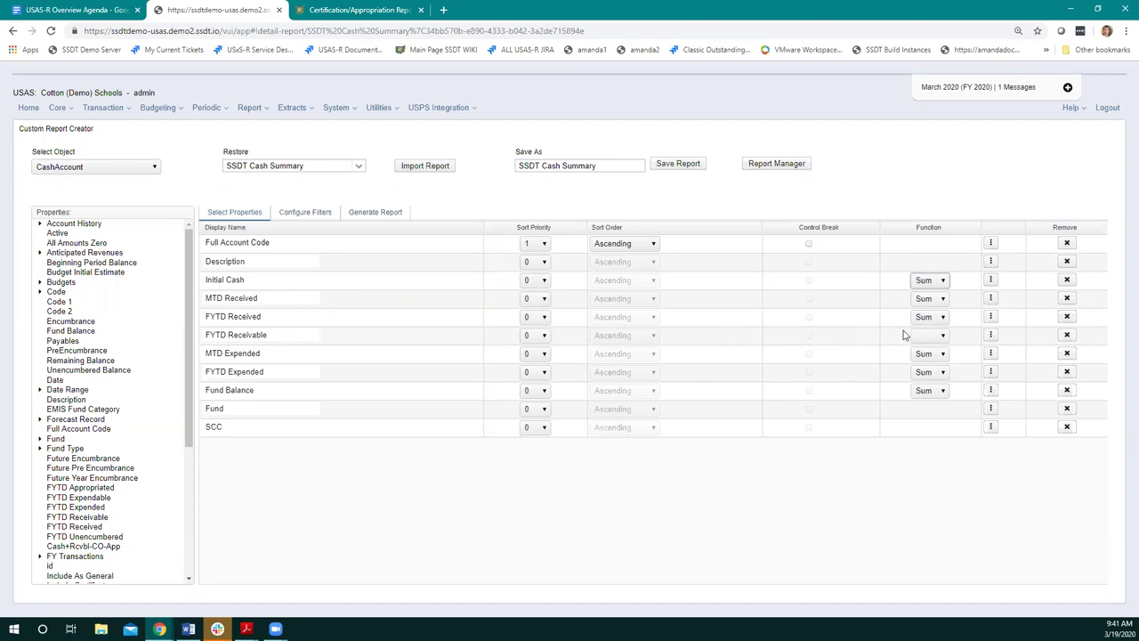
{"action": "left_click", "coordinate": [944, 338]}
{"action": "left_click", "coordinate": [936, 359]}
{"action": "left_click", "coordinate": [992, 244]}
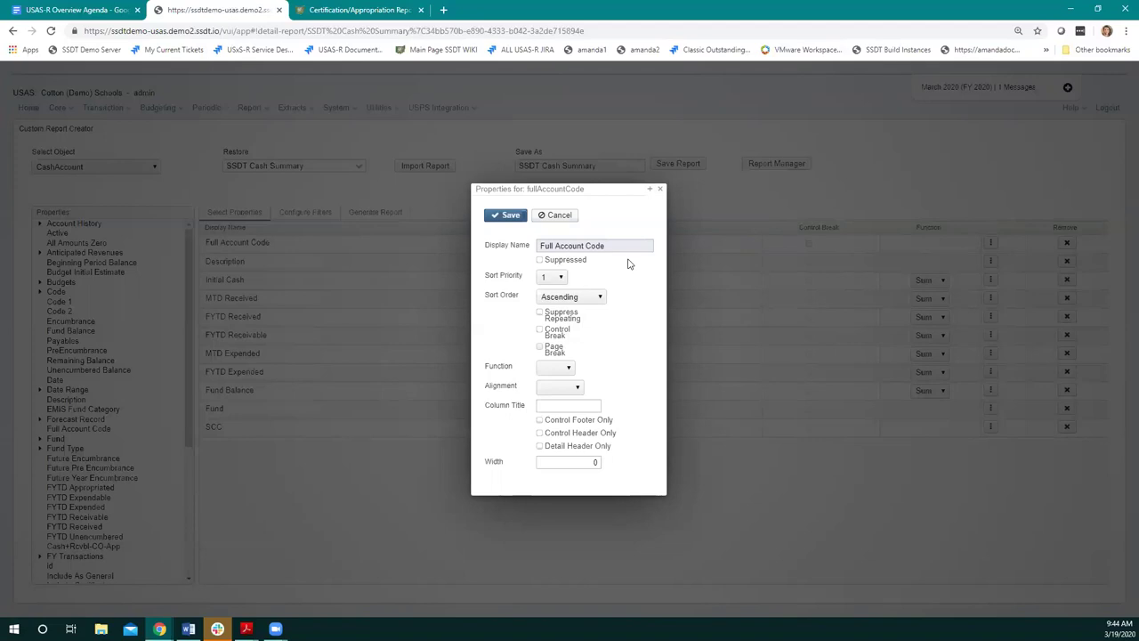
{"action": "left_click", "coordinate": [570, 372]}
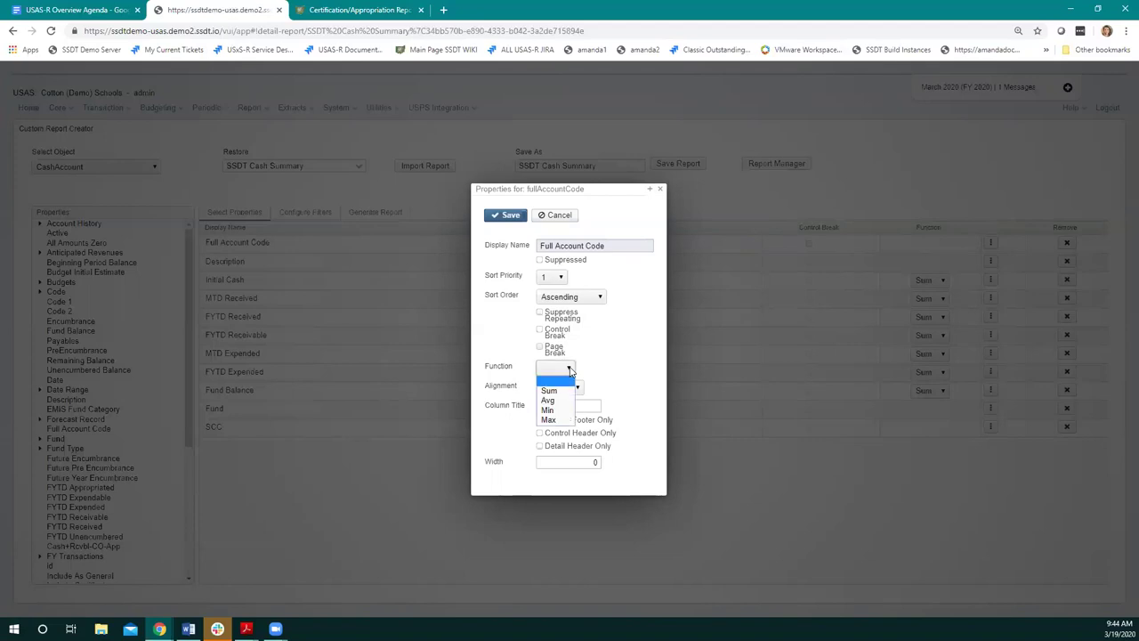
{"action": "left_click", "coordinate": [651, 348]}
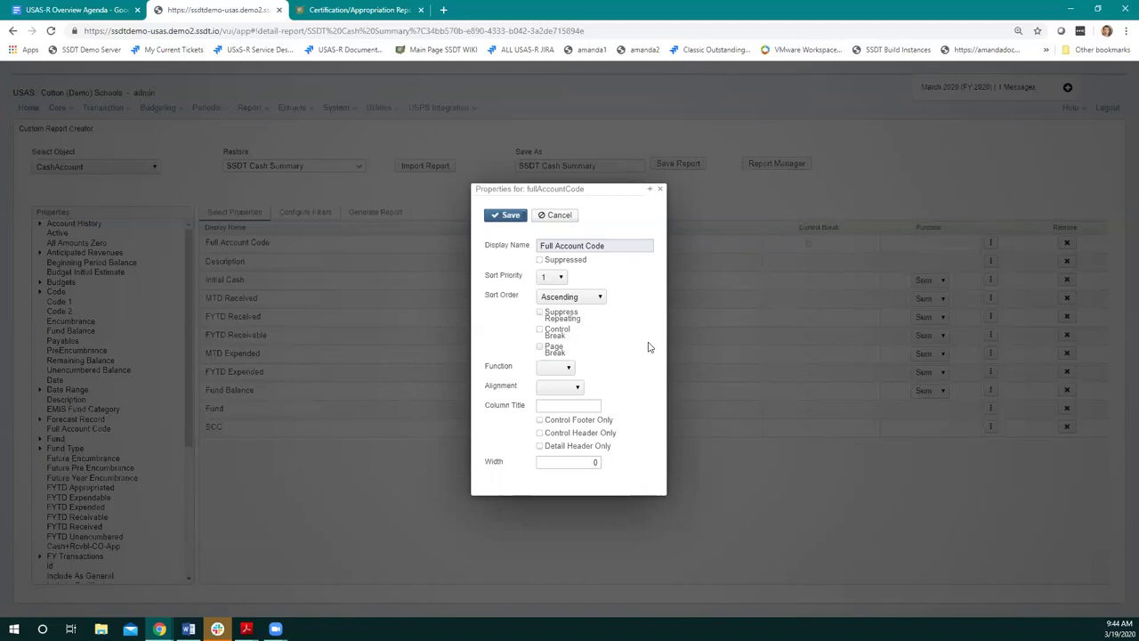
{"action": "left_click", "coordinate": [574, 391]}
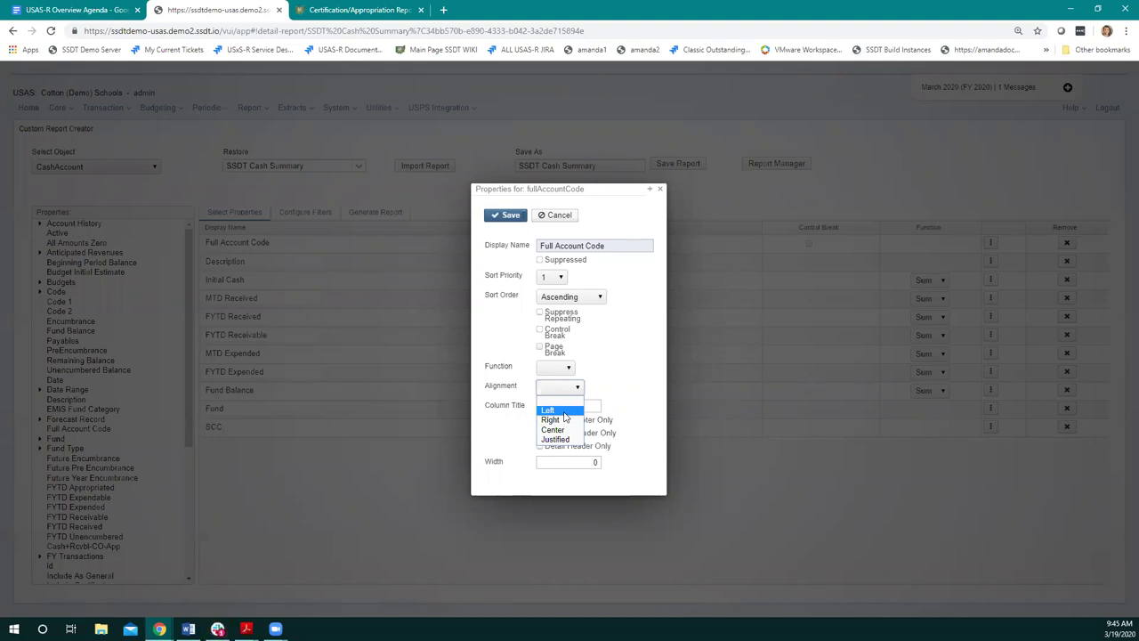
{"action": "left_click", "coordinate": [624, 386]}
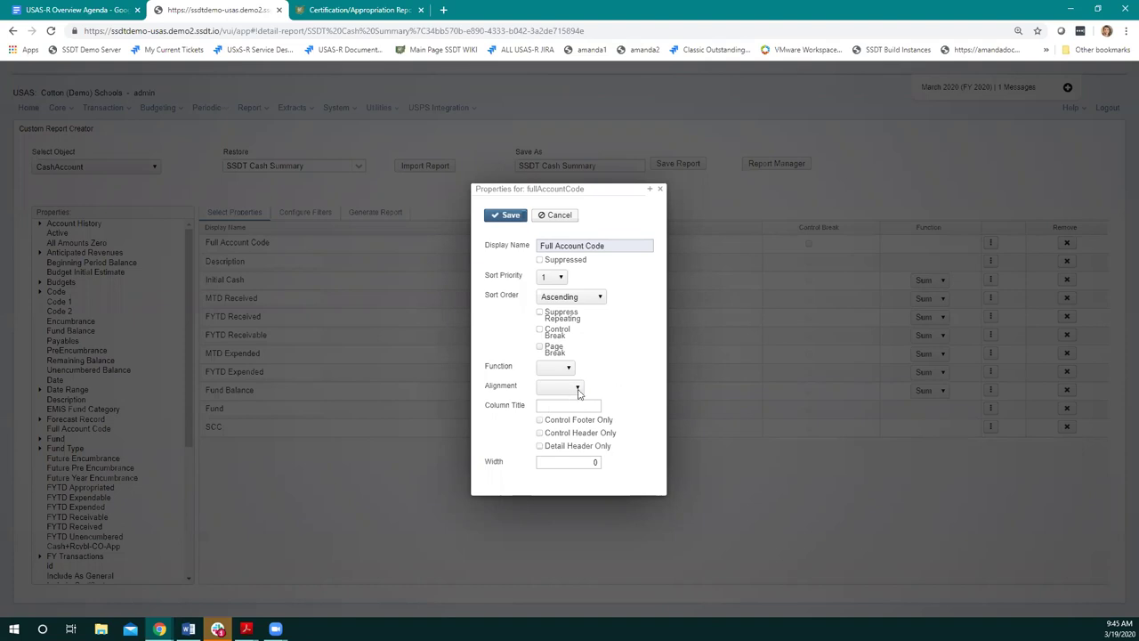
{"action": "left_click", "coordinate": [593, 406]}
{"action": "left_click", "coordinate": [630, 356]}
{"action": "left_click", "coordinate": [561, 388]}
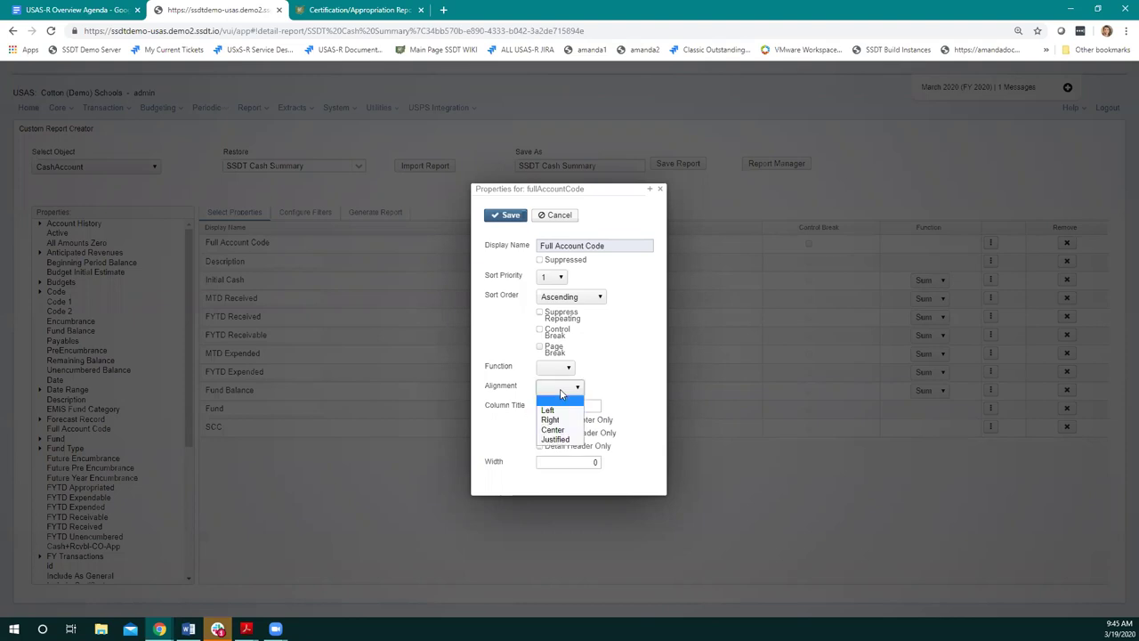
{"action": "left_click", "coordinate": [642, 370]}
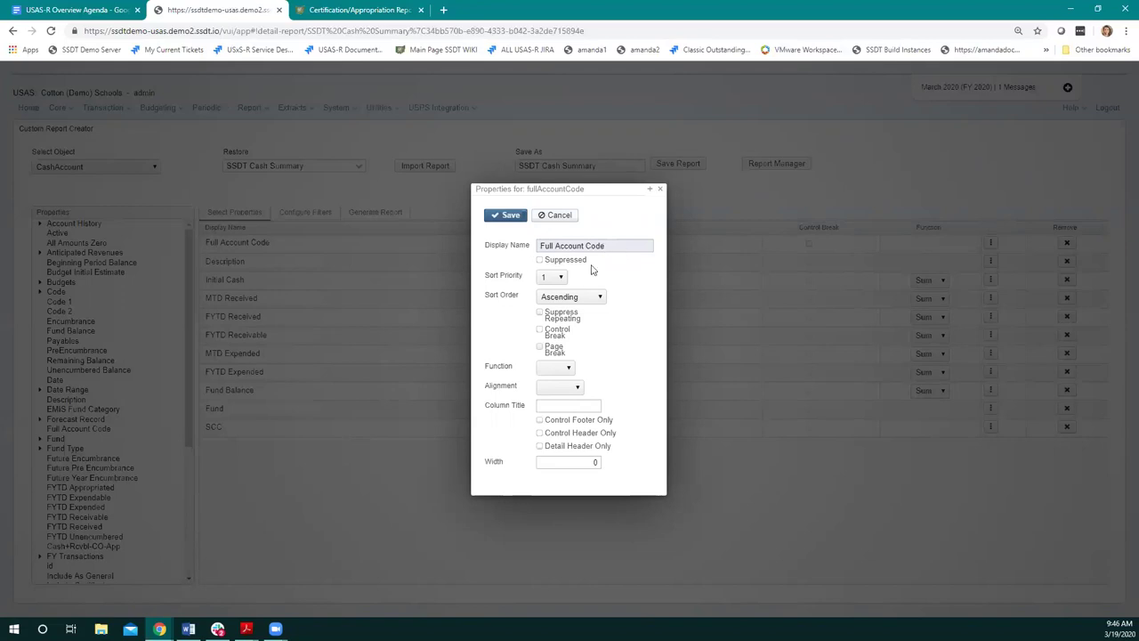
Enter 'Cash Account' as the Full Account Code column title.
{"action": "left_click", "coordinate": [552, 409]}
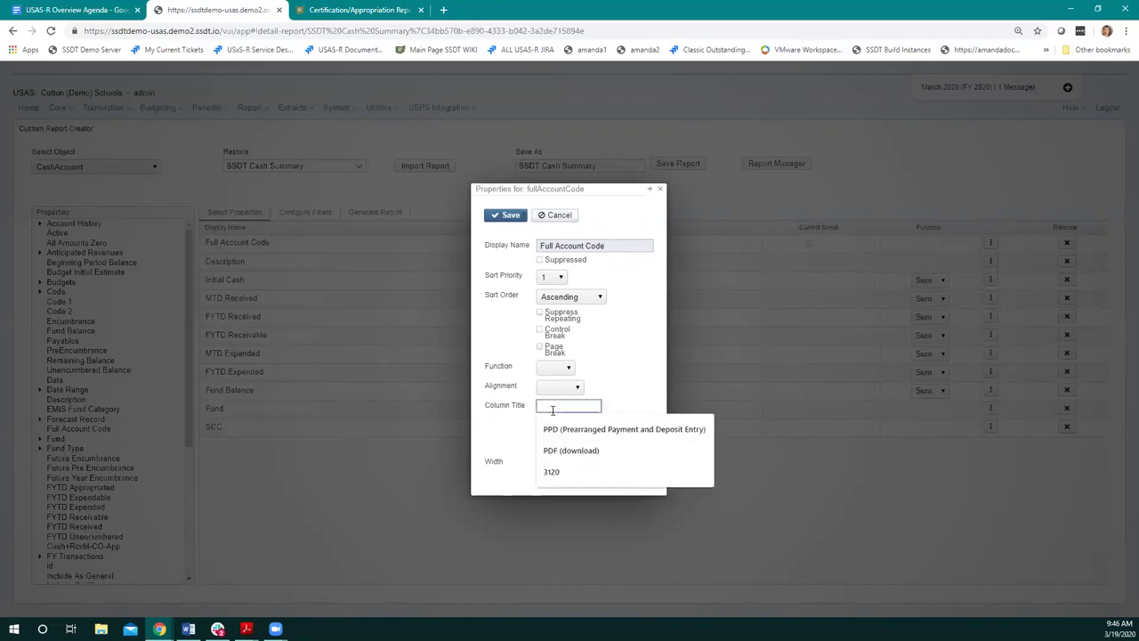
{"action": "type", "text": "Cash Account"}
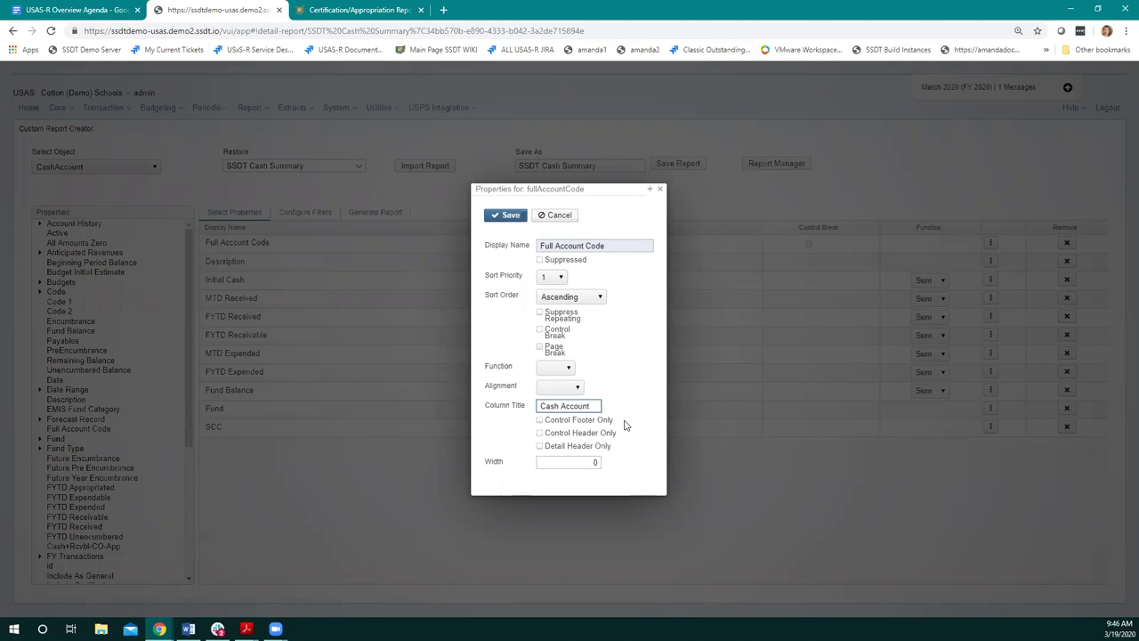
In Acrobat, show page 2 of the detailed Budget Summary Report - Cafe.
{"action": "mouse_move", "coordinate": [247, 629]}
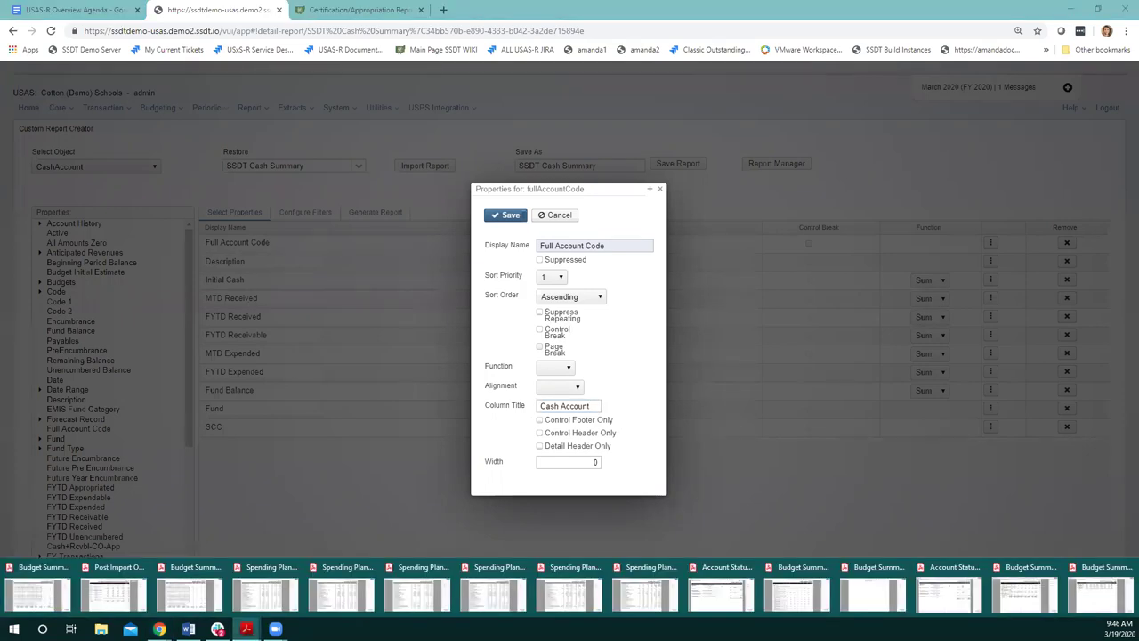
{"action": "left_click", "coordinate": [1102, 595]}
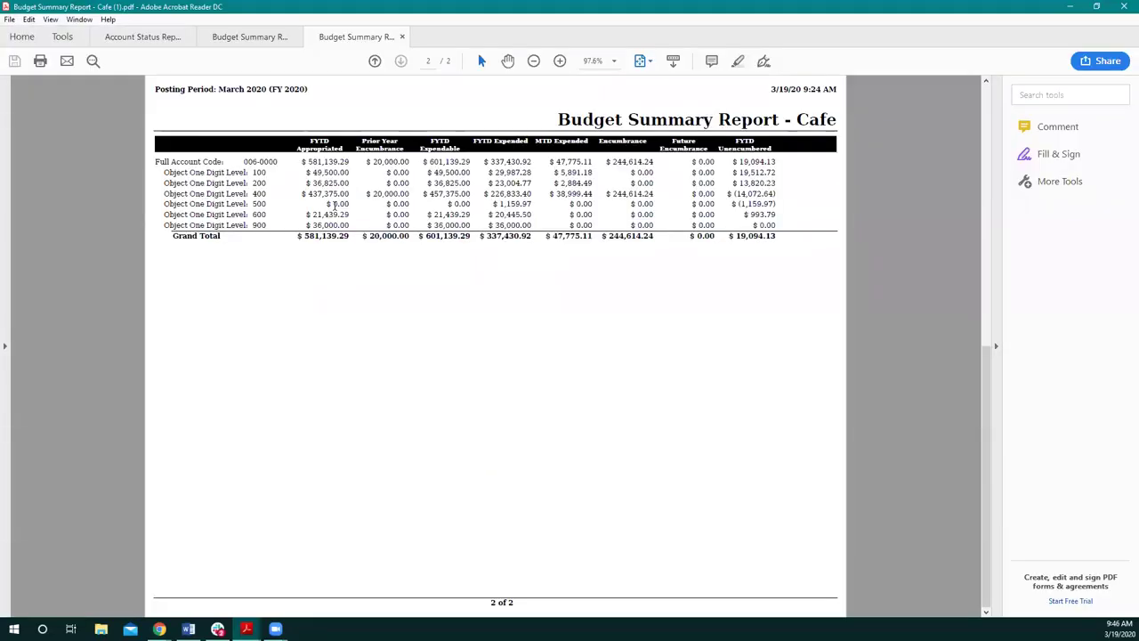
{"action": "left_click", "coordinate": [257, 39]}
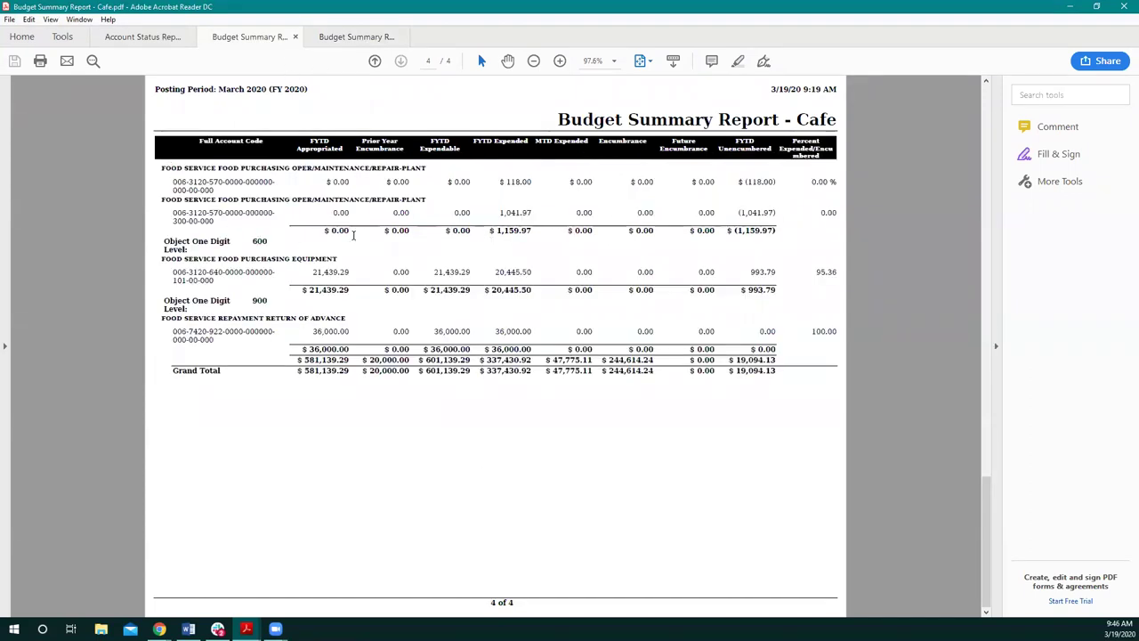
{"action": "scroll", "coordinate": [389, 217], "scroll_direction": "up", "scroll_amount": 2}
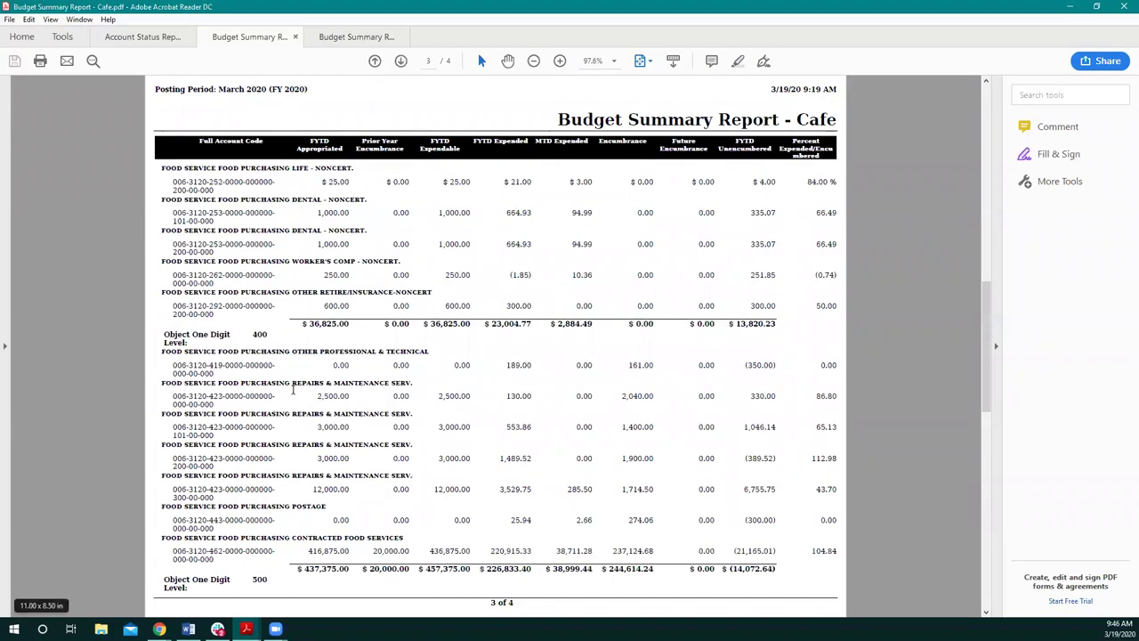
{"action": "scroll", "coordinate": [293, 356], "scroll_direction": "up", "scroll_amount": 10}
{"action": "scroll", "coordinate": [300, 319], "scroll_direction": "down", "scroll_amount": 5}
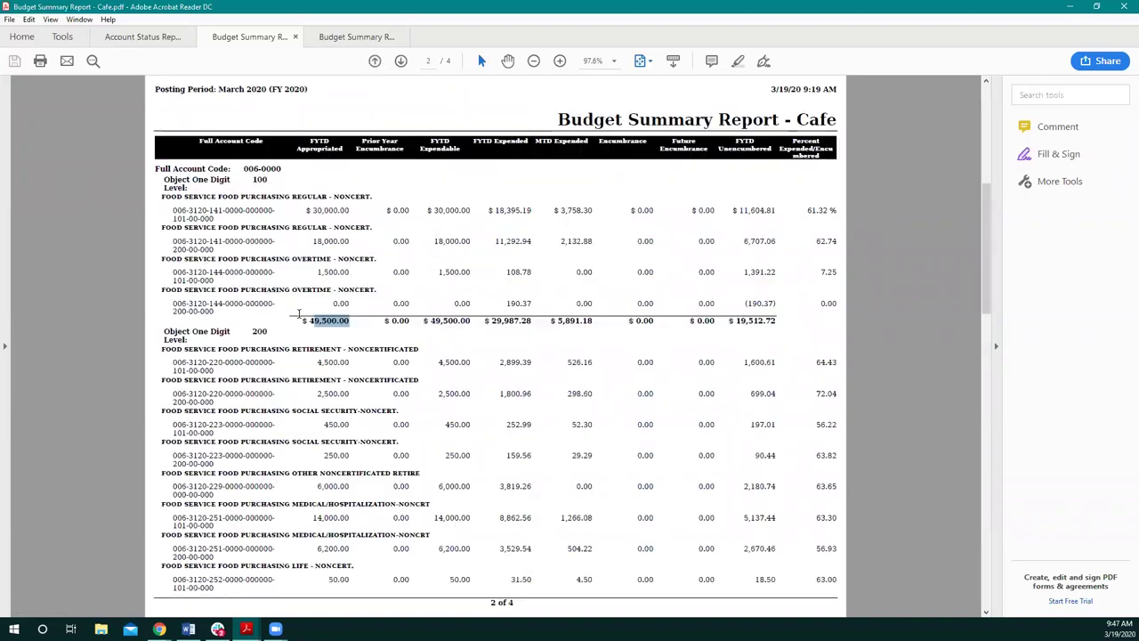
Highlight the Full Account Code 006-0000 heading in the Cafe report.
{"action": "left_click_drag", "start_coordinate": [155, 169], "coordinate": [281, 169]}
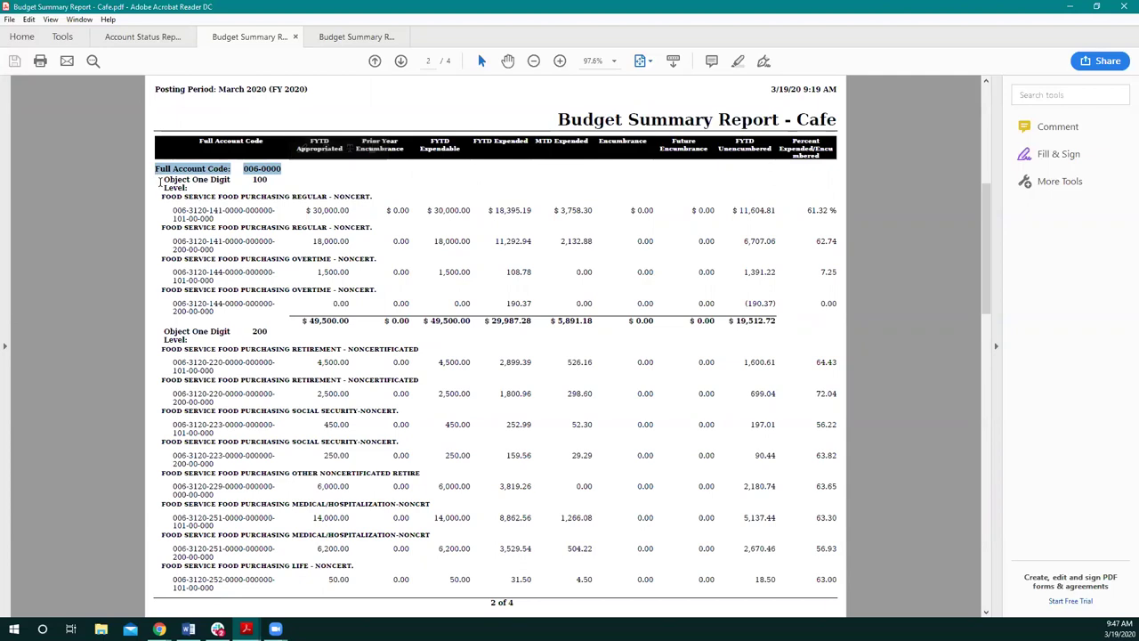
{"action": "left_click_drag", "start_coordinate": [163, 180], "coordinate": [263, 181]}
{"action": "left_click", "coordinate": [203, 185]}
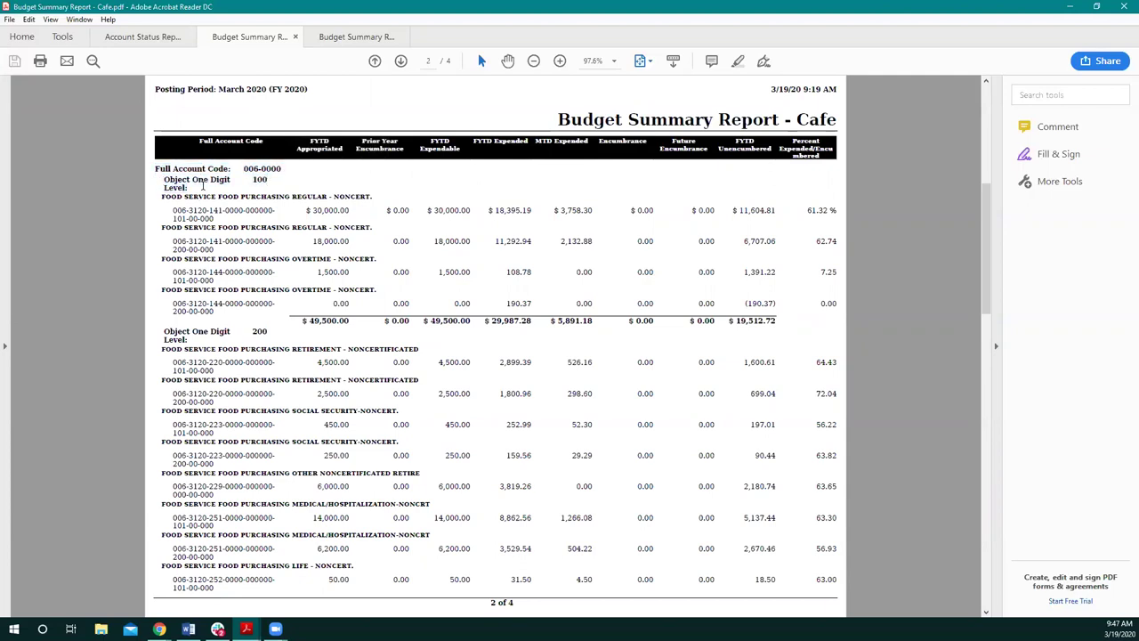
{"action": "left_click", "coordinate": [285, 167]}
{"action": "left_click_drag", "start_coordinate": [286, 168], "coordinate": [241, 169]}
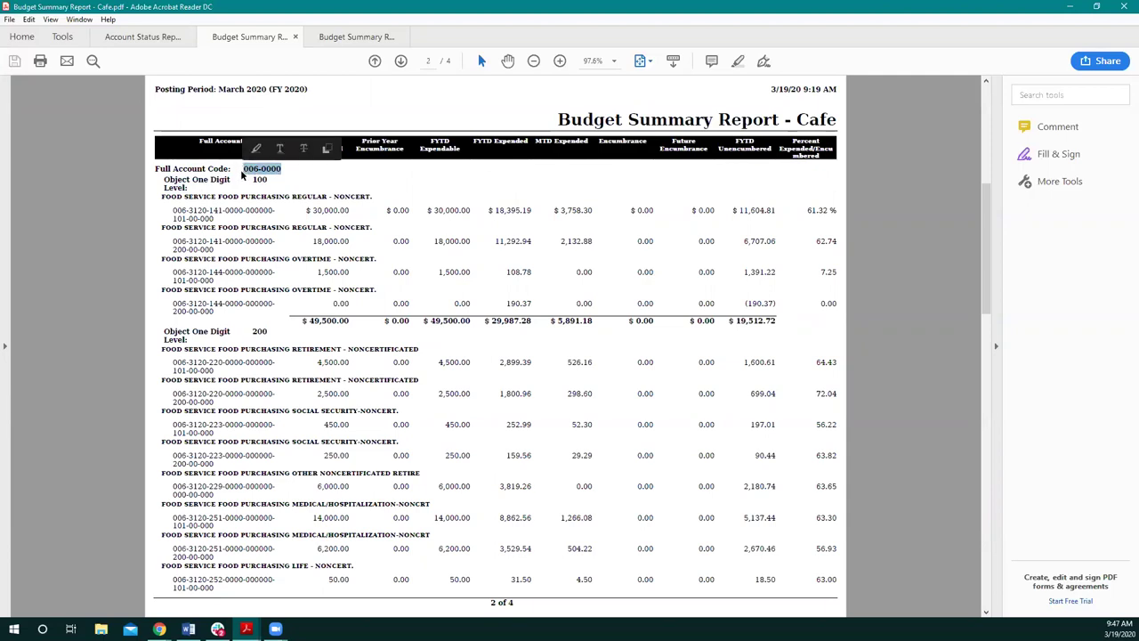
{"action": "left_click", "coordinate": [286, 169]}
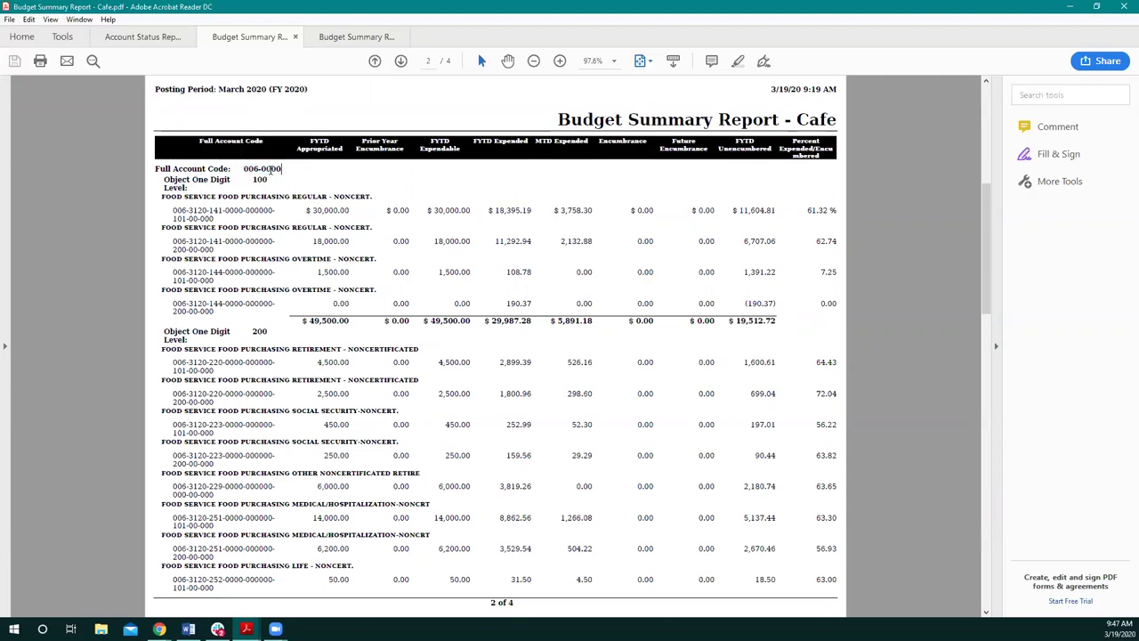
{"action": "left_click_drag", "start_coordinate": [239, 168], "coordinate": [315, 170]}
{"action": "double_click", "coordinate": [276, 169]}
{"action": "left_click", "coordinate": [1068, 6]}
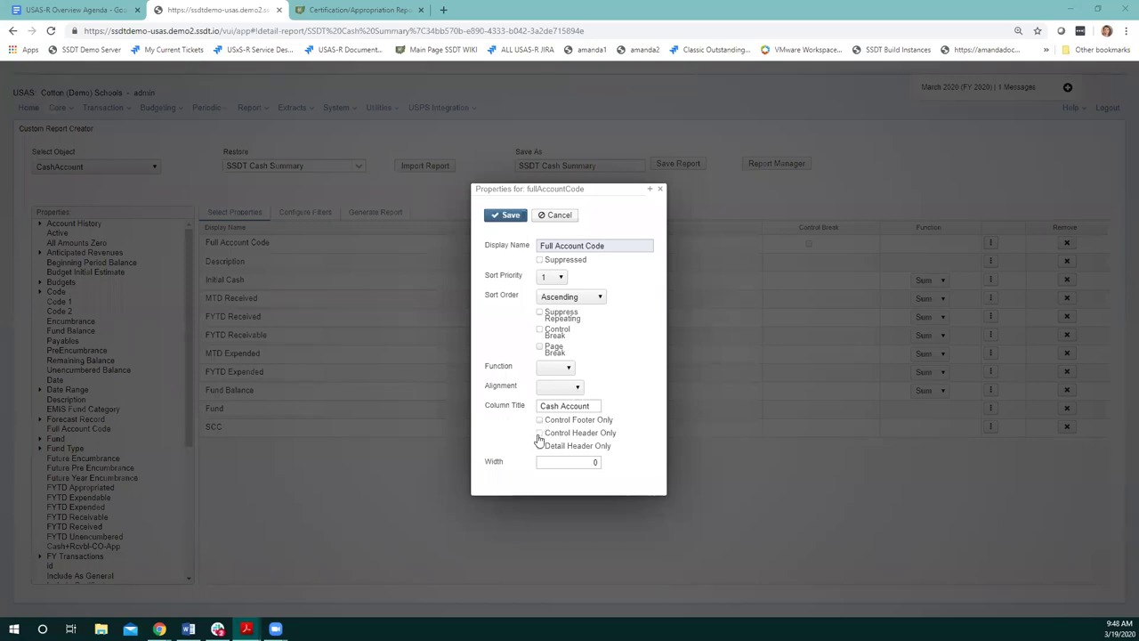
{"action": "left_click", "coordinate": [539, 433]}
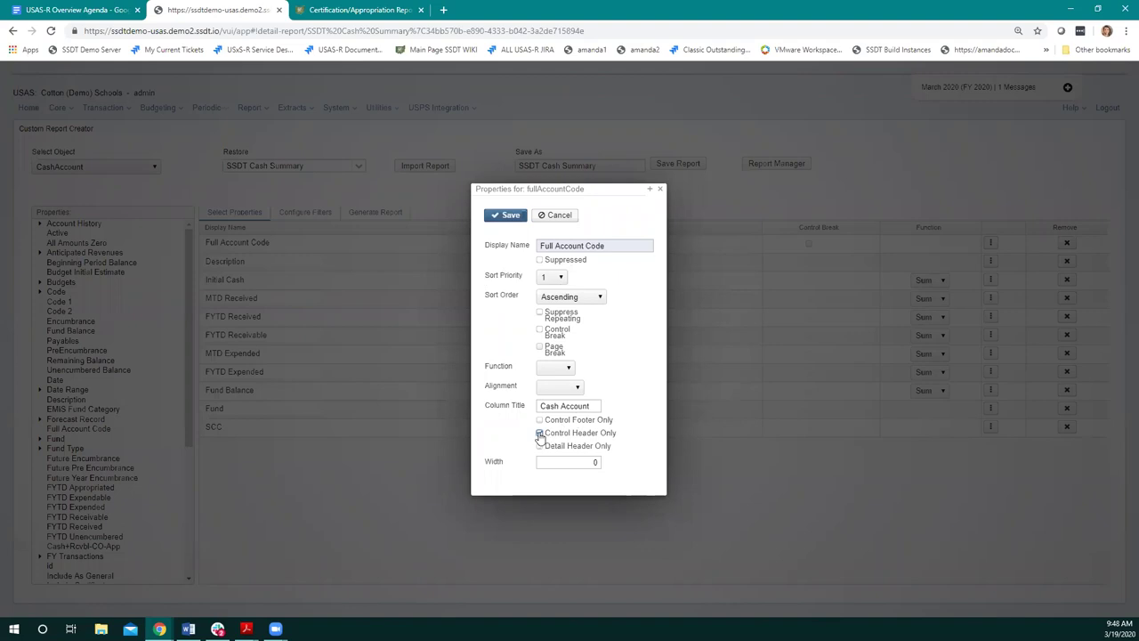
{"action": "left_click", "coordinate": [539, 434]}
{"action": "left_click", "coordinate": [217, 629]}
{"action": "mouse_move", "coordinate": [246, 629]}
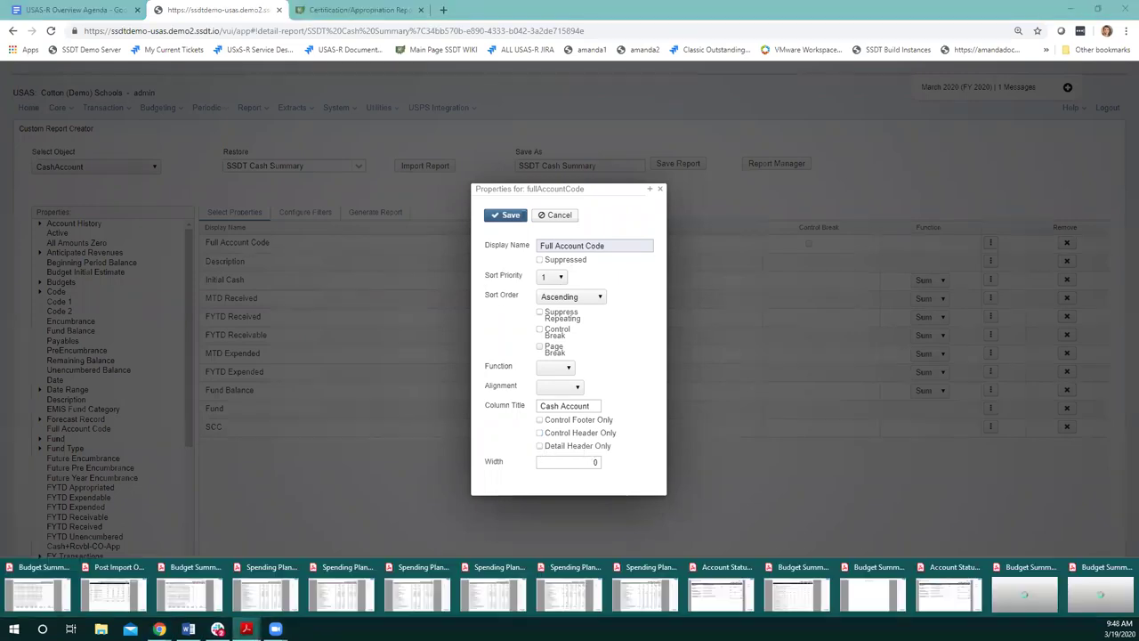
{"action": "left_click", "coordinate": [1091, 595]}
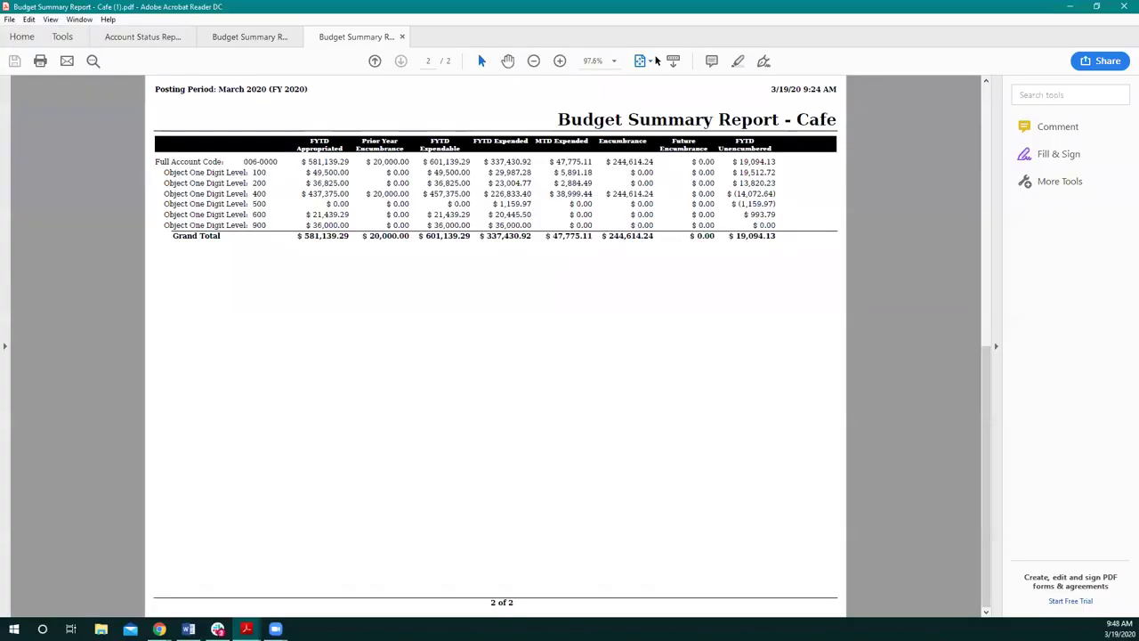
{"action": "key", "text": "ctrl+shift+Tab"}
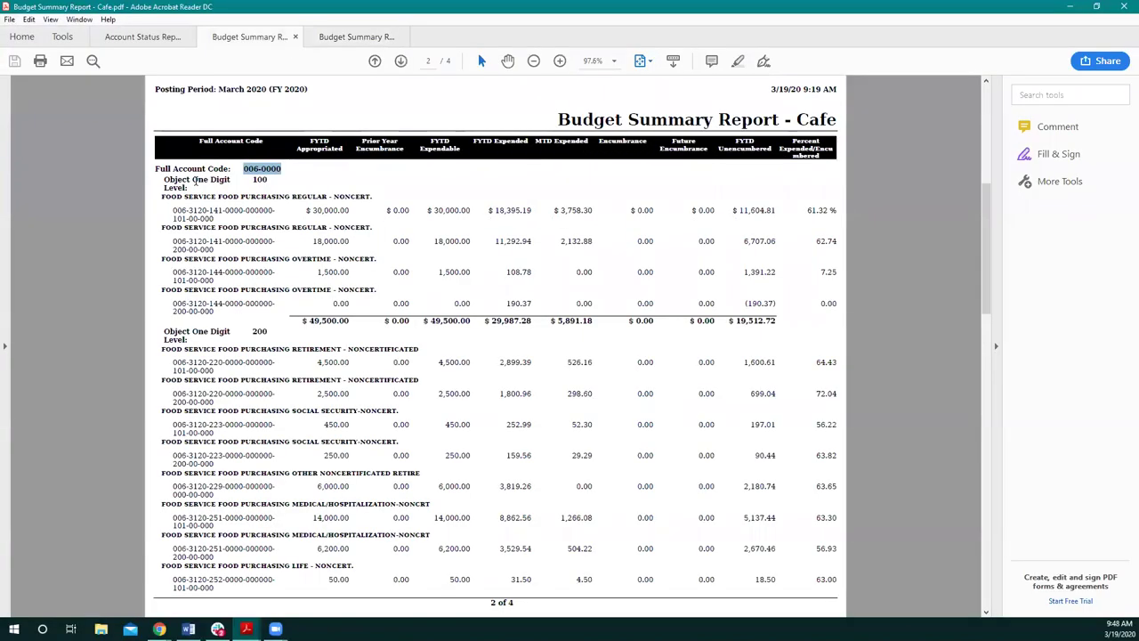
{"action": "left_click_drag", "start_coordinate": [161, 227], "coordinate": [378, 228]}
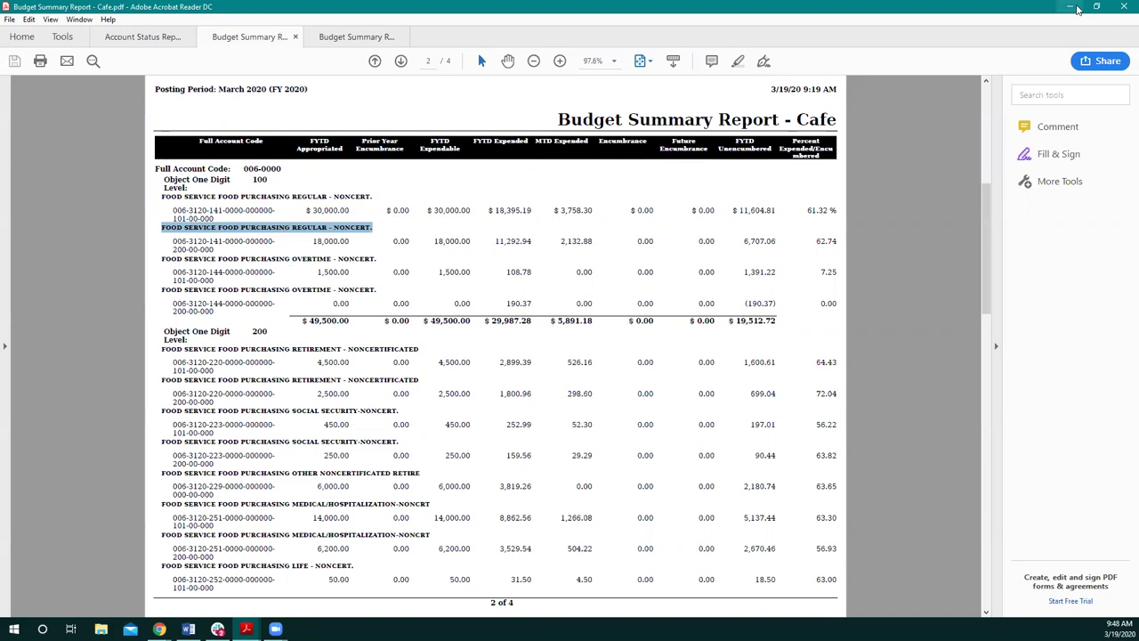
{"action": "left_click", "coordinate": [1073, 7]}
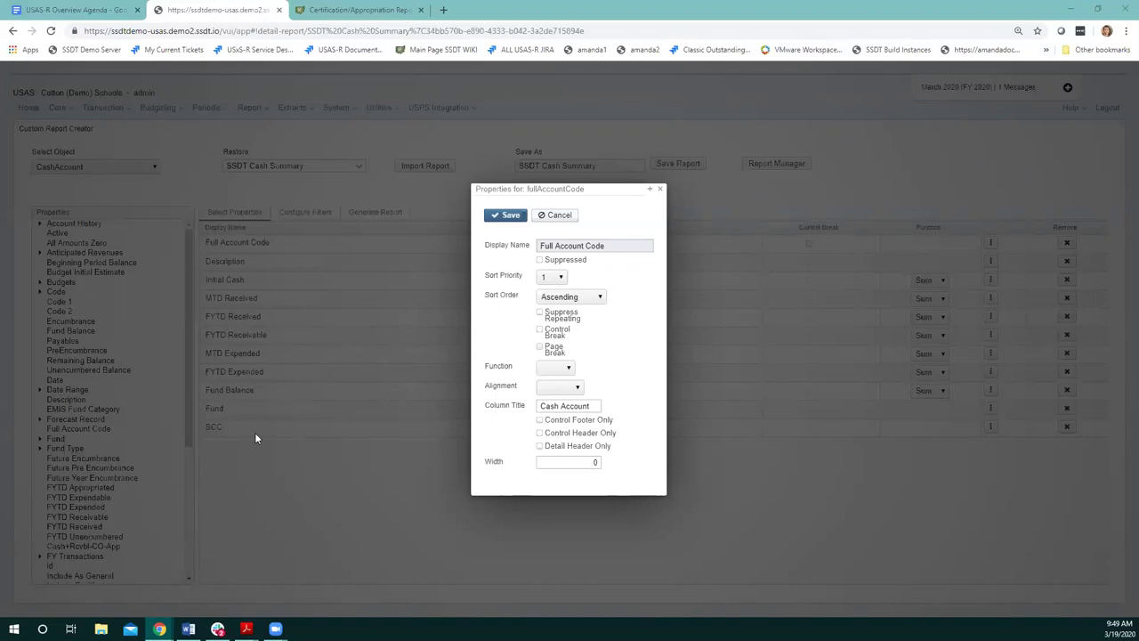
Change the Full Account Code column width from 0 to 15.
{"action": "left_click", "coordinate": [585, 462]}
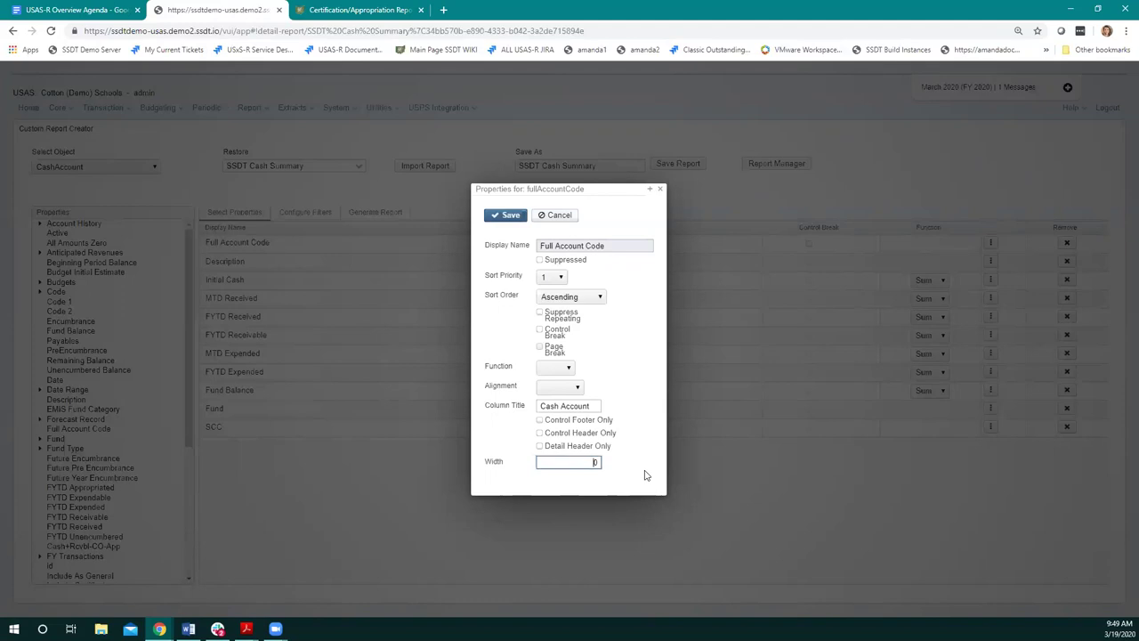
{"action": "double_click", "coordinate": [595, 462]}
{"action": "left_click", "coordinate": [622, 457]}
{"action": "double_click", "coordinate": [595, 461]}
{"action": "type", "text": "15"}
{"action": "left_click", "coordinate": [644, 471]}
Clear the width value, leaving the Width field empty.
{"action": "double_click", "coordinate": [592, 461]}
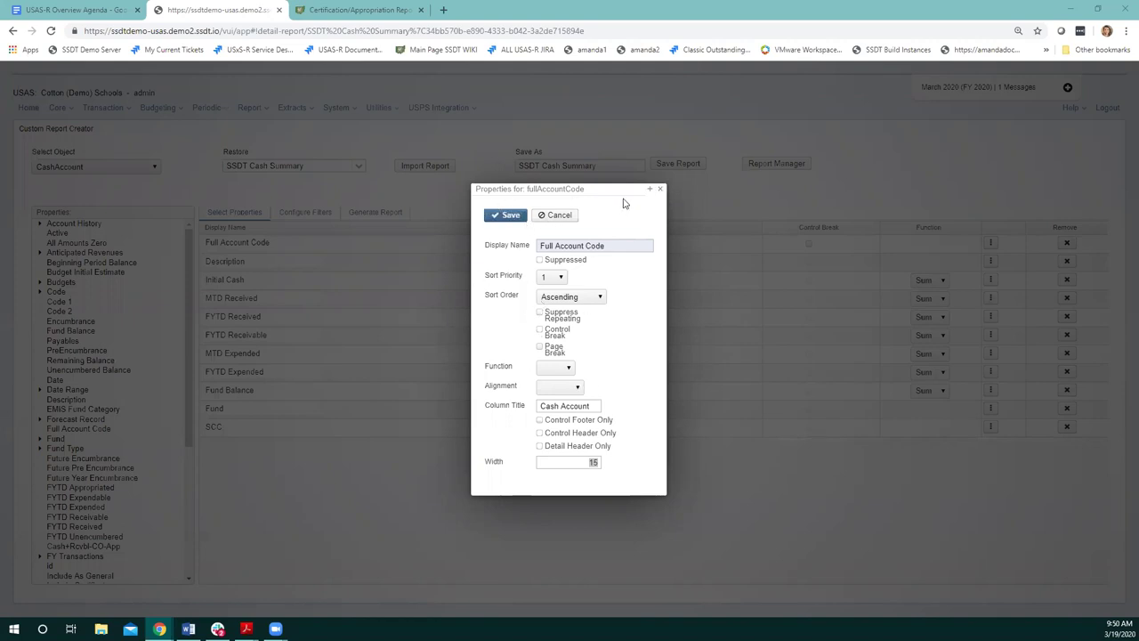
{"action": "left_click", "coordinate": [603, 466]}
{"action": "left_click", "coordinate": [579, 466]}
{"action": "type", "text": "0"}
{"action": "key", "text": "BackSpace"}
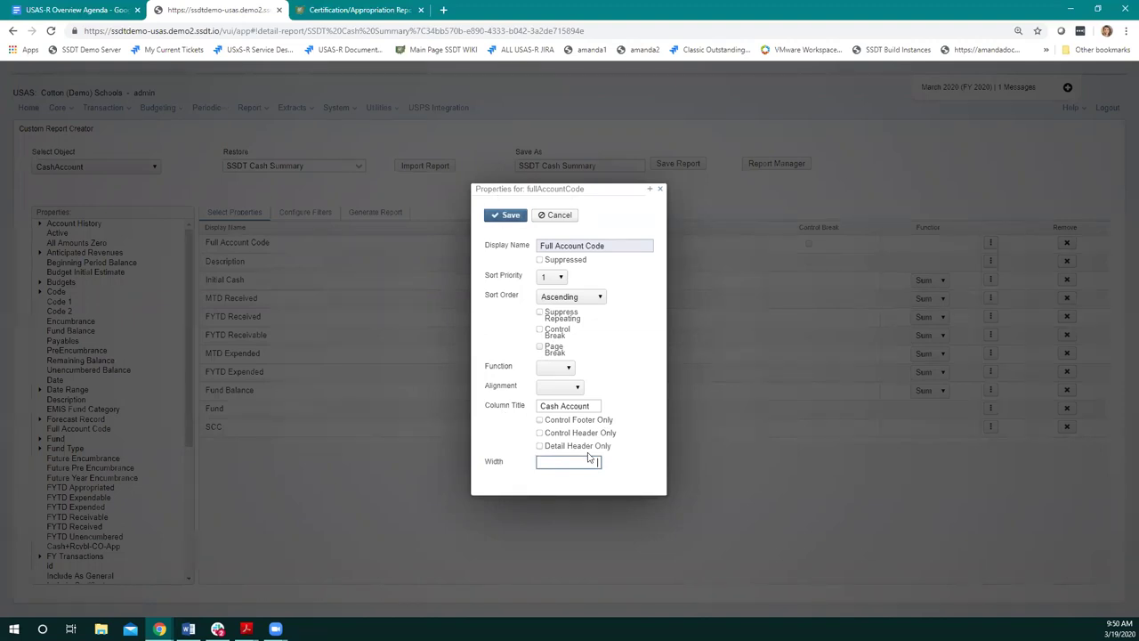
Try saving the column properties, dismiss the server error, and close the dialog unsaved.
{"action": "left_click", "coordinate": [509, 215]}
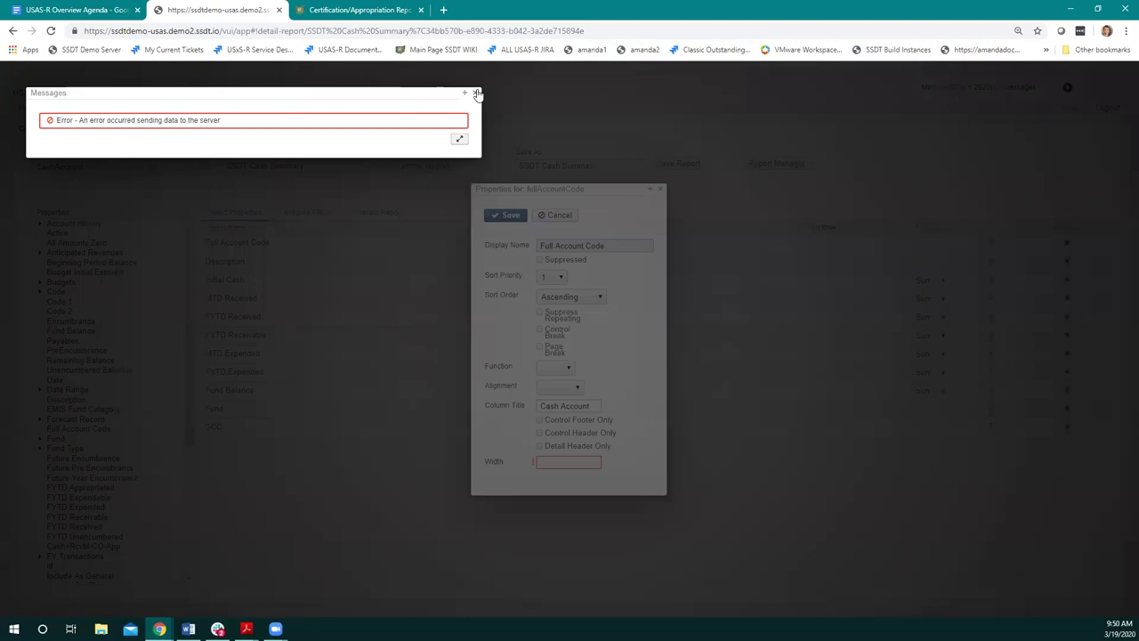
{"action": "left_click", "coordinate": [474, 92]}
{"action": "left_click", "coordinate": [661, 191]}
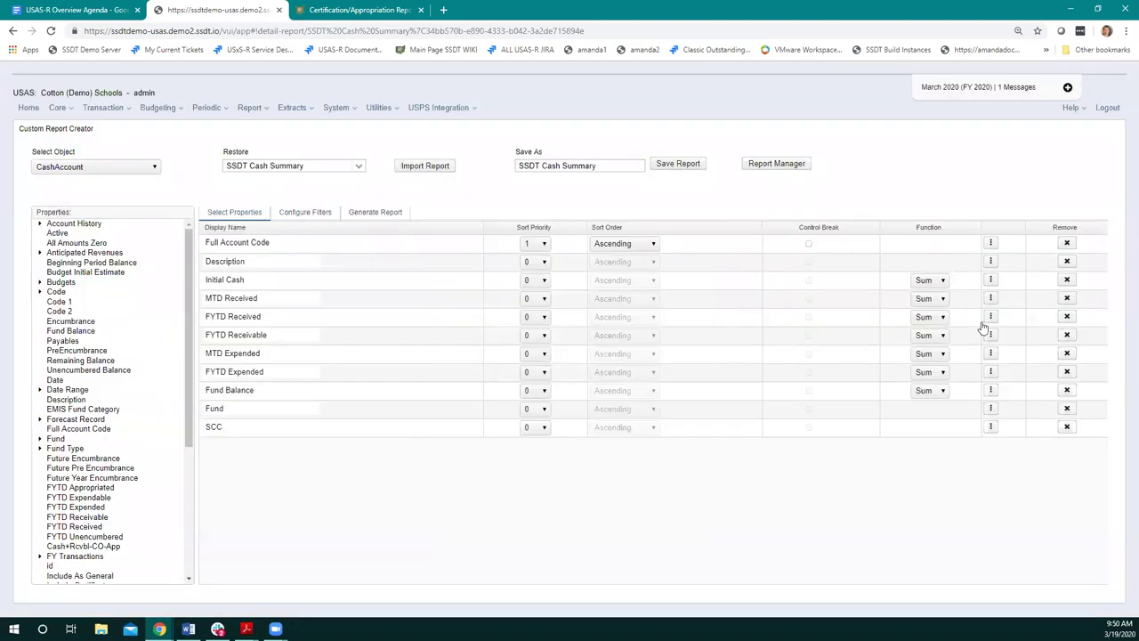
Re-title Full Account Code 'Cash Account', save it, and go to the report filters.
{"action": "left_click", "coordinate": [991, 243]}
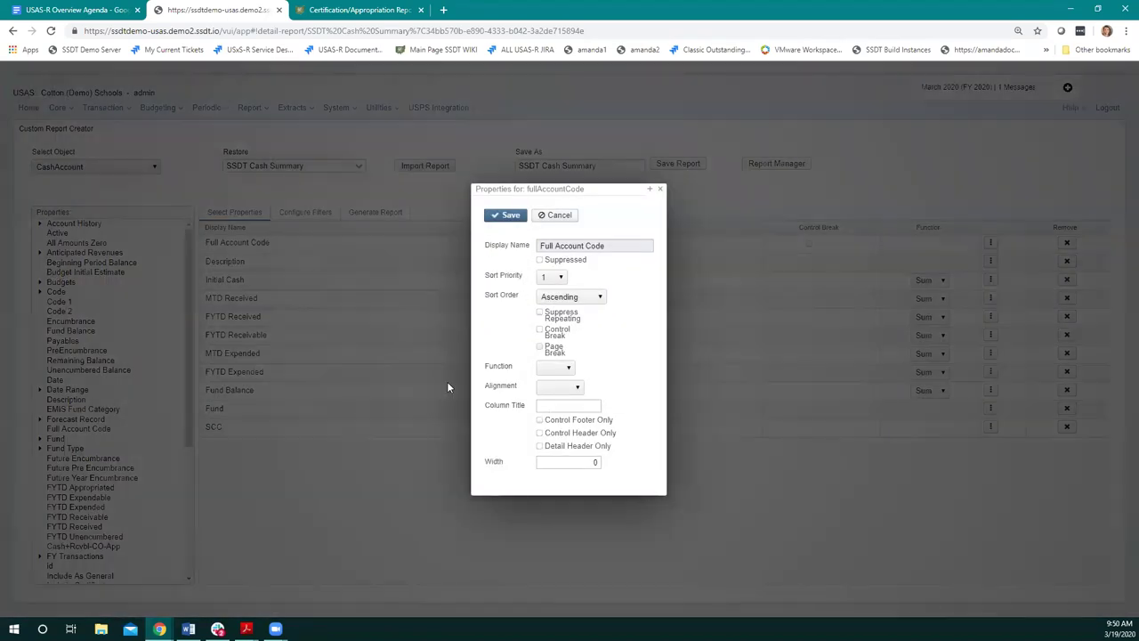
{"action": "left_click", "coordinate": [555, 405]}
{"action": "type", "text": "C"}
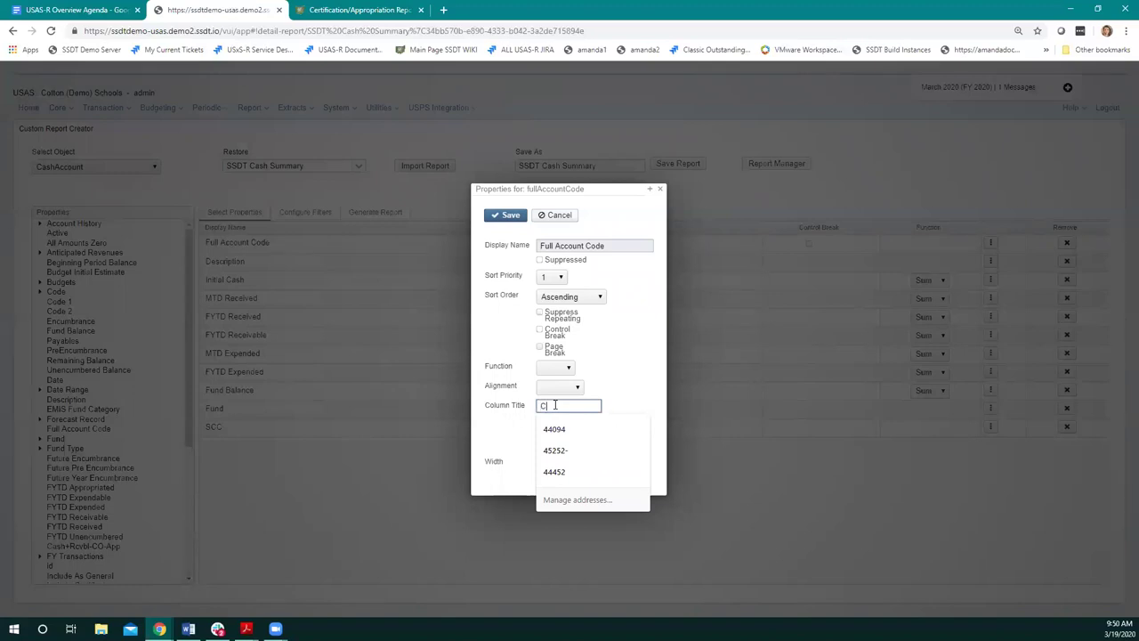
{"action": "type", "text": "ash Account"}
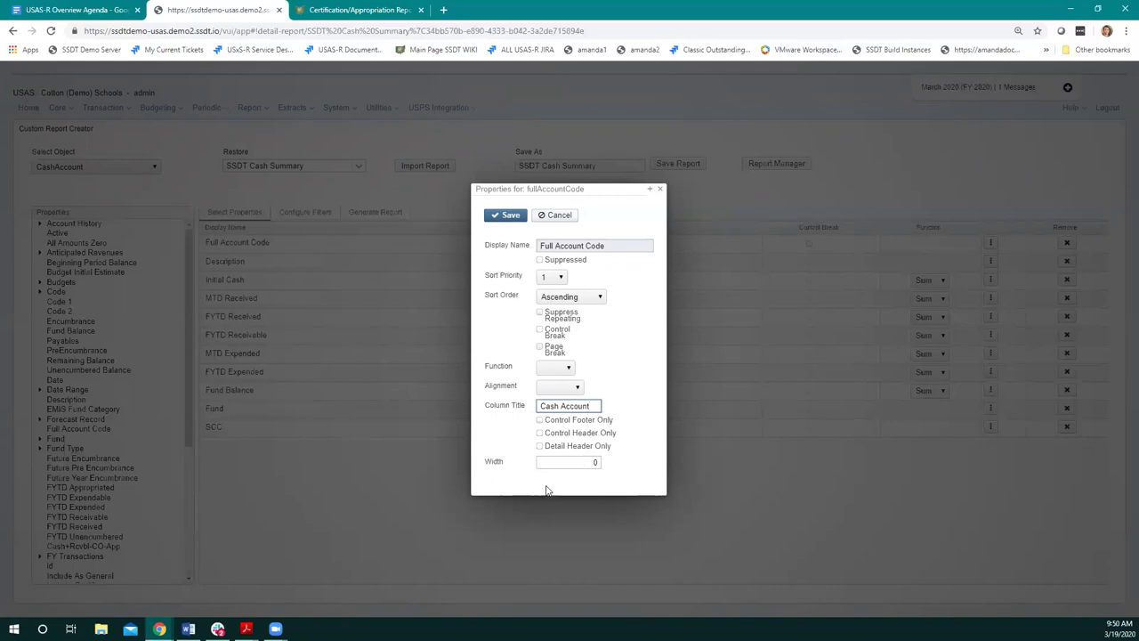
{"action": "left_click", "coordinate": [500, 219]}
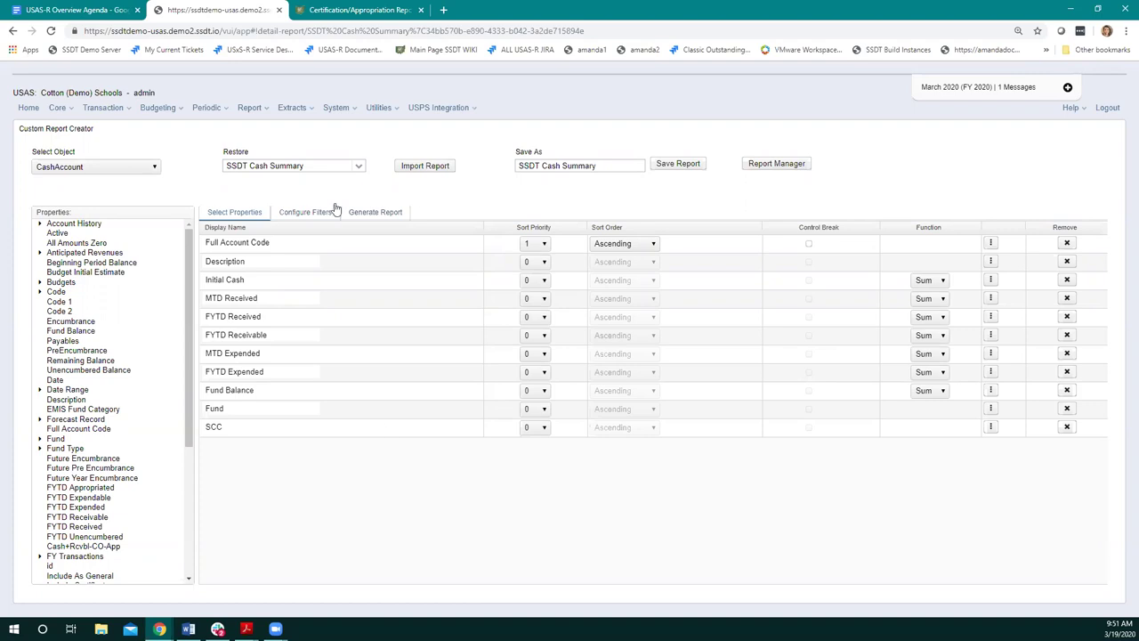
{"action": "left_click", "coordinate": [306, 214]}
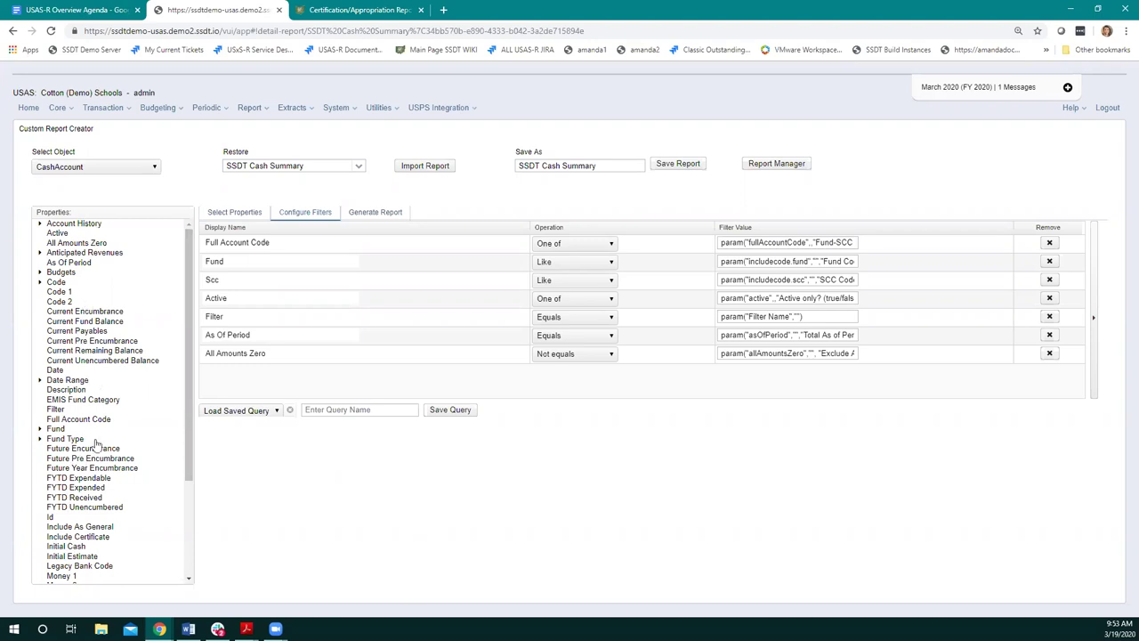
Expand the Fund and Fund Type property groups in the Properties tree to show their child properties.
{"action": "scroll", "coordinate": [88, 496], "scroll_direction": "down", "scroll_amount": 2}
{"action": "scroll", "coordinate": [90, 532], "scroll_direction": "down", "scroll_amount": 1}
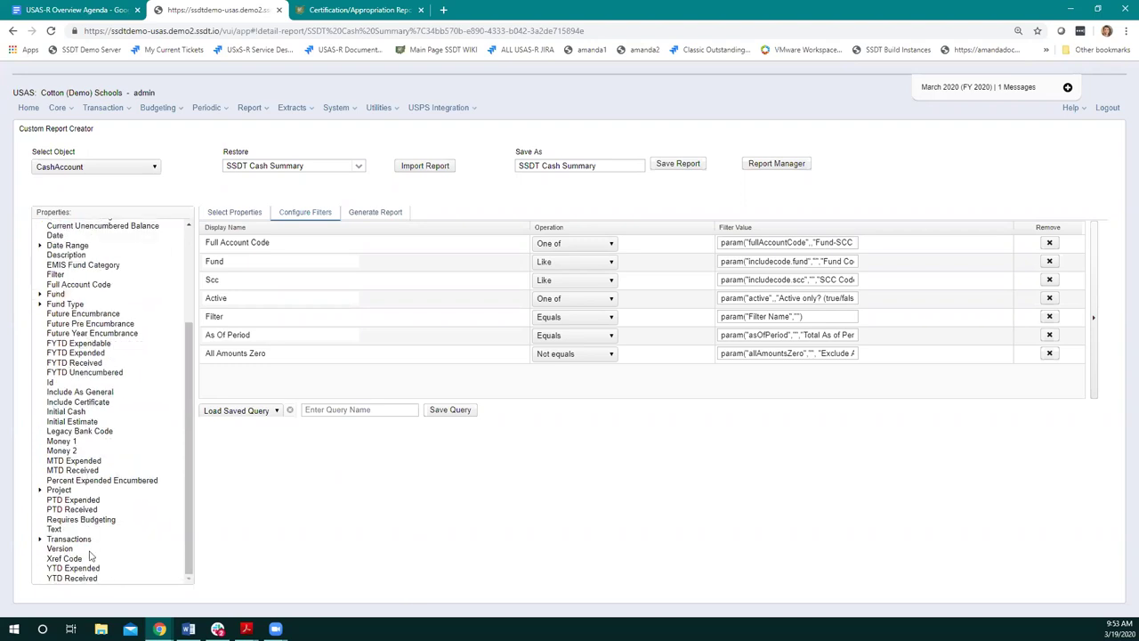
{"action": "scroll", "coordinate": [89, 563], "scroll_direction": "up", "scroll_amount": 3}
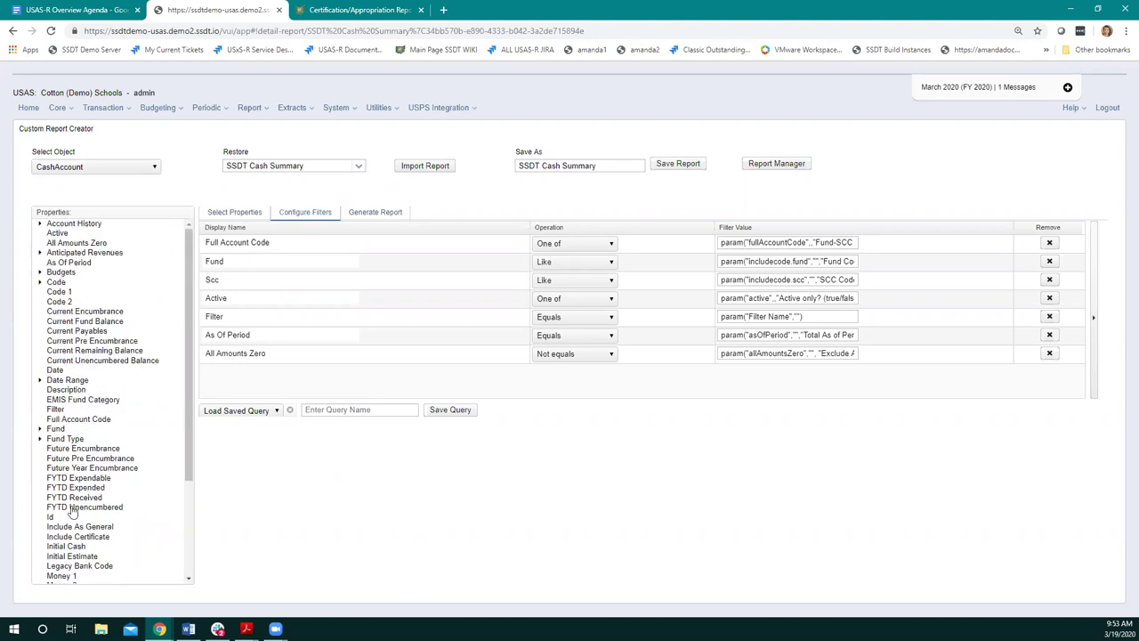
{"action": "left_click", "coordinate": [39, 429]}
{"action": "scroll", "coordinate": [71, 456], "scroll_direction": "down", "scroll_amount": 2}
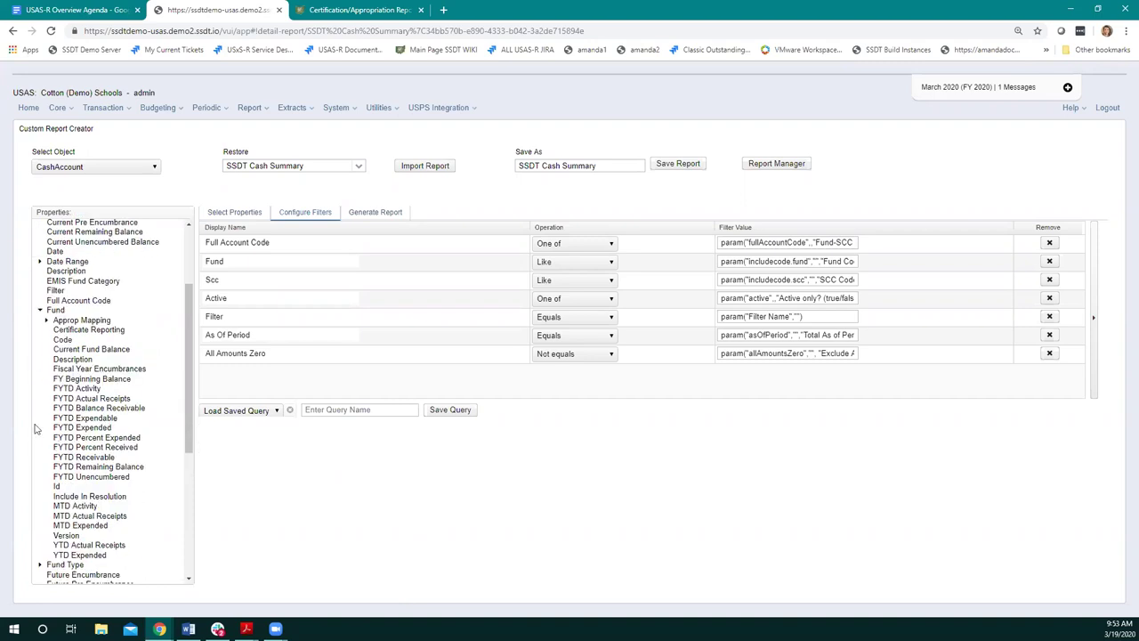
{"action": "left_click", "coordinate": [40, 564]}
{"action": "scroll", "coordinate": [62, 543], "scroll_direction": "down", "scroll_amount": 2}
{"action": "scroll", "coordinate": [91, 487], "scroll_direction": "up", "scroll_amount": 5}
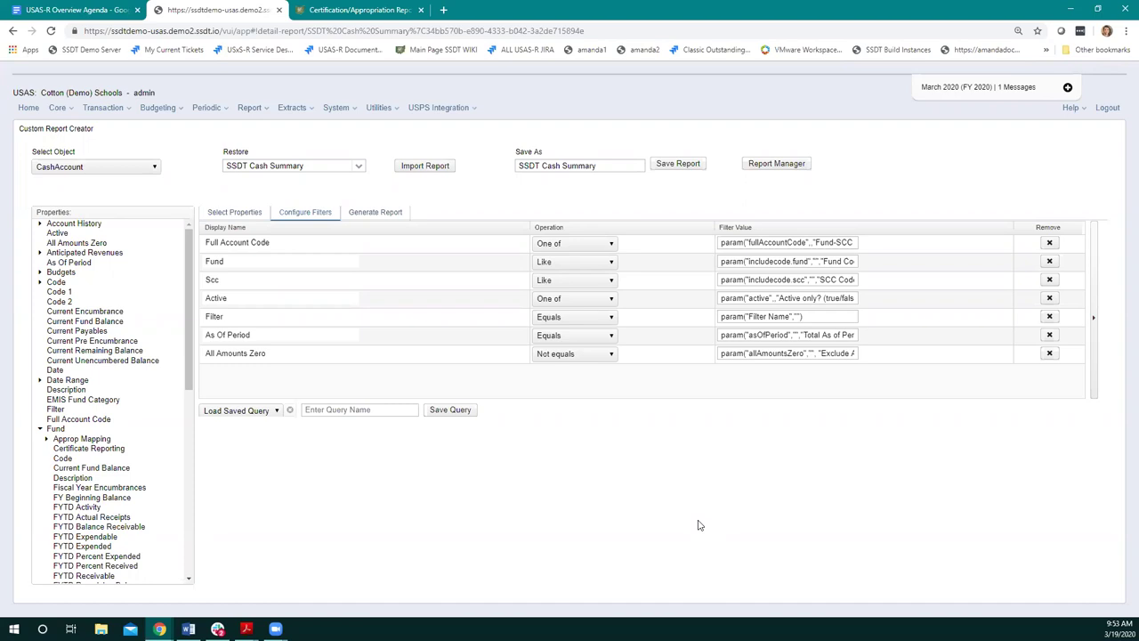
Replace the old page search with MTD and step through the matches to MTD Received.
{"action": "key", "text": "ctrl+f"}
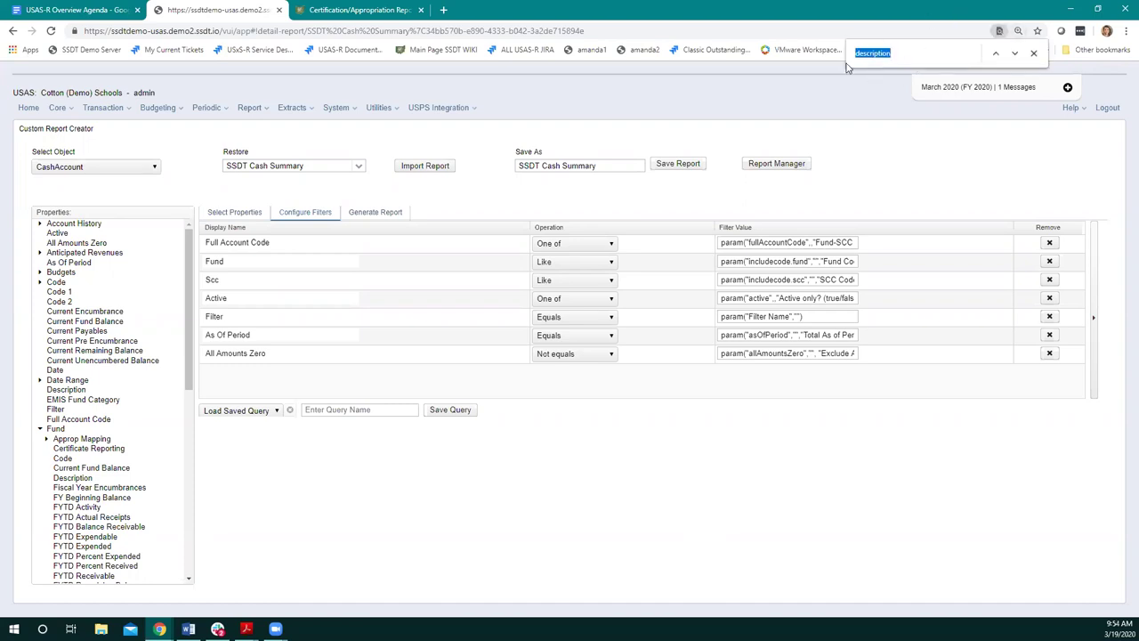
{"action": "left_click", "coordinate": [913, 56]}
{"action": "left_click_drag", "start_coordinate": [913, 56], "coordinate": [848, 54]}
{"action": "type", "text": "M"}
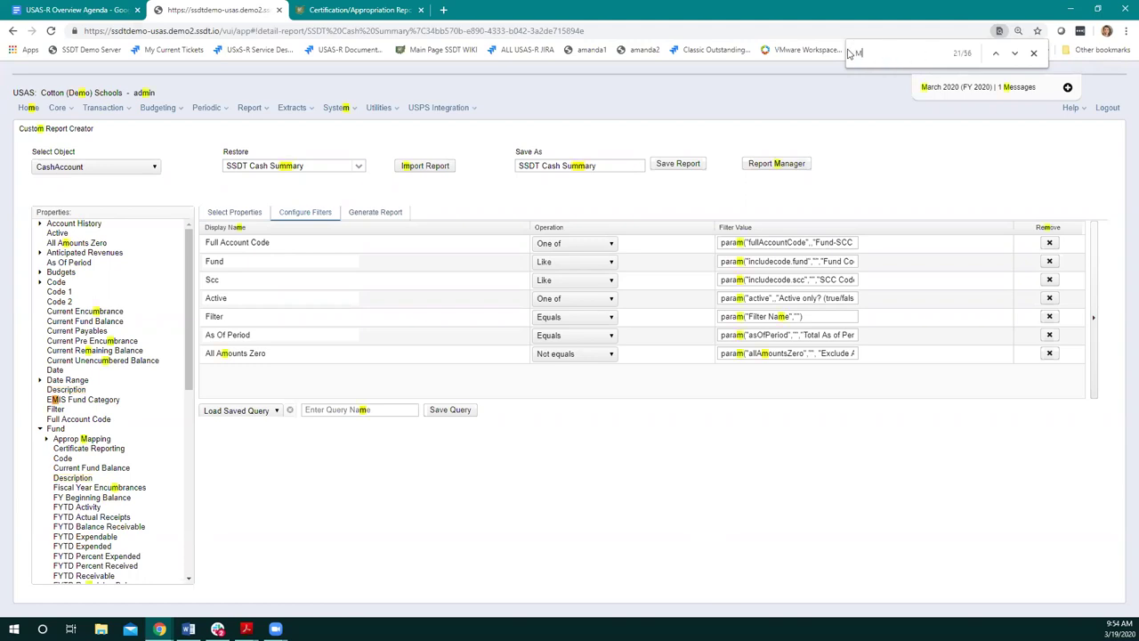
{"action": "type", "text": "TD"}
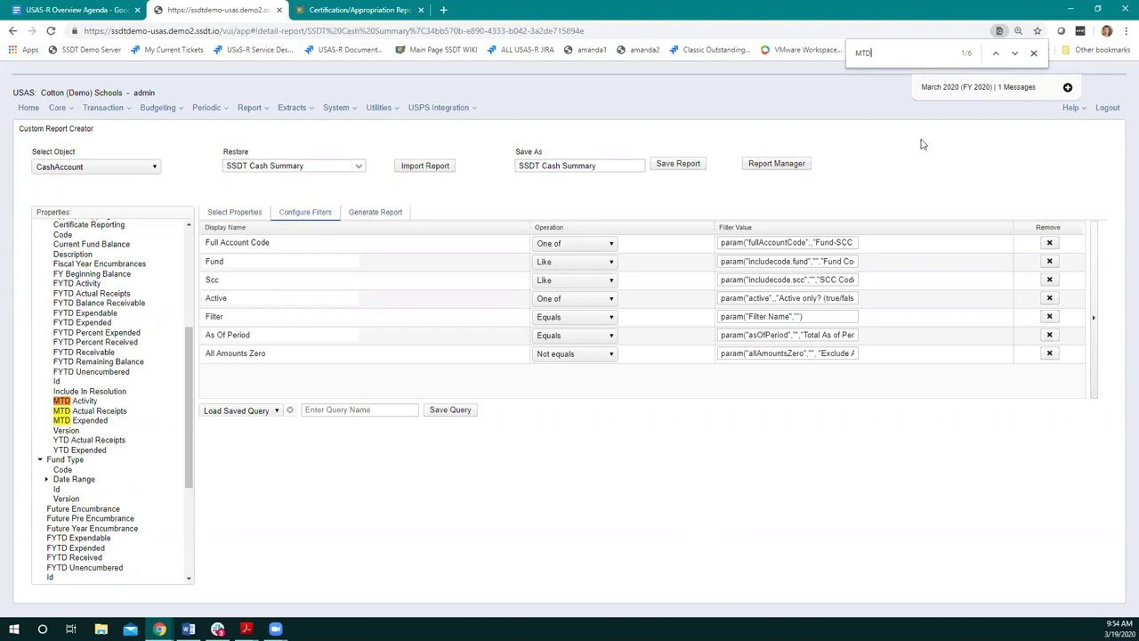
{"action": "left_click", "coordinate": [1015, 54]}
{"action": "left_click", "coordinate": [1015, 55]}
{"action": "left_click", "coordinate": [1016, 55]}
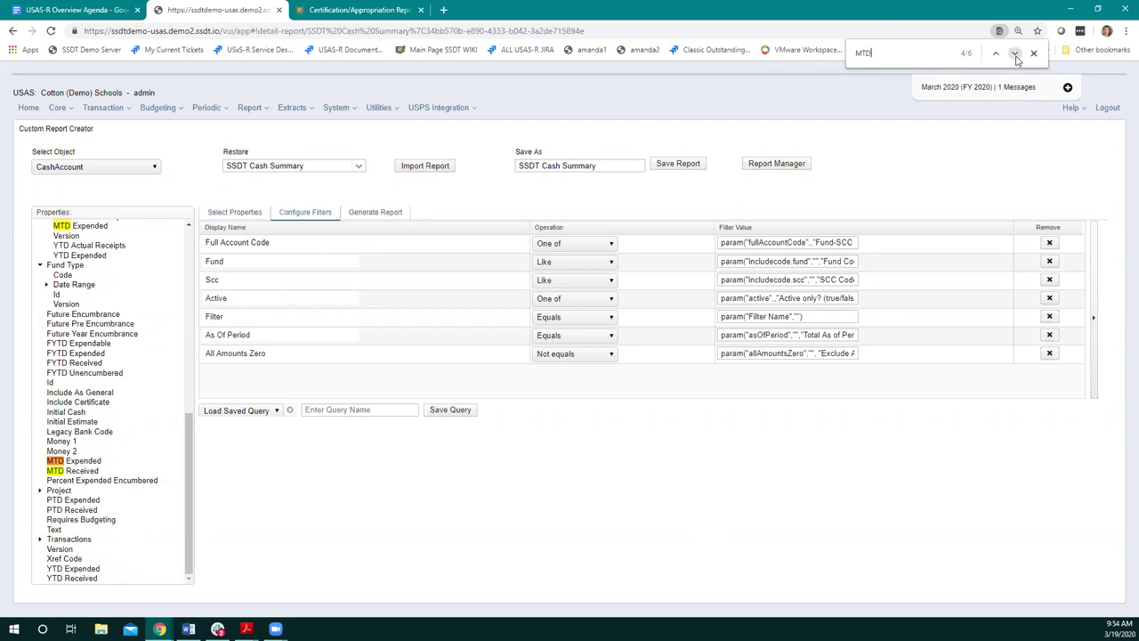
{"action": "left_click", "coordinate": [1015, 55]}
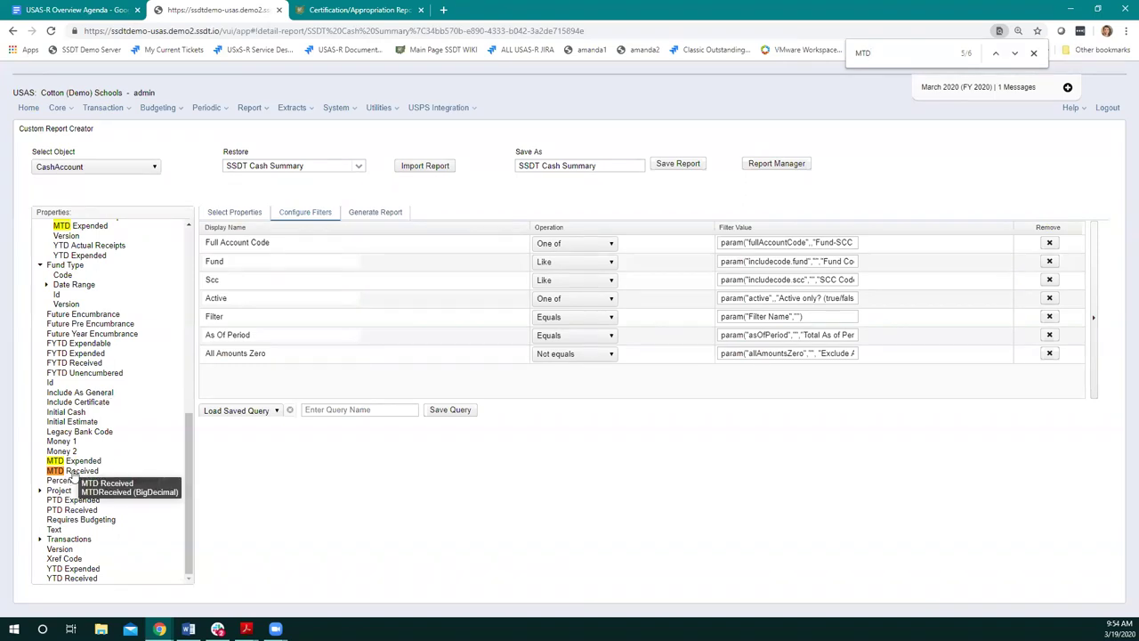
Drag MTD Received into the Configure Filters table and show its Operation choices.
{"action": "left_click_drag", "start_coordinate": [86, 476], "coordinate": [305, 385]}
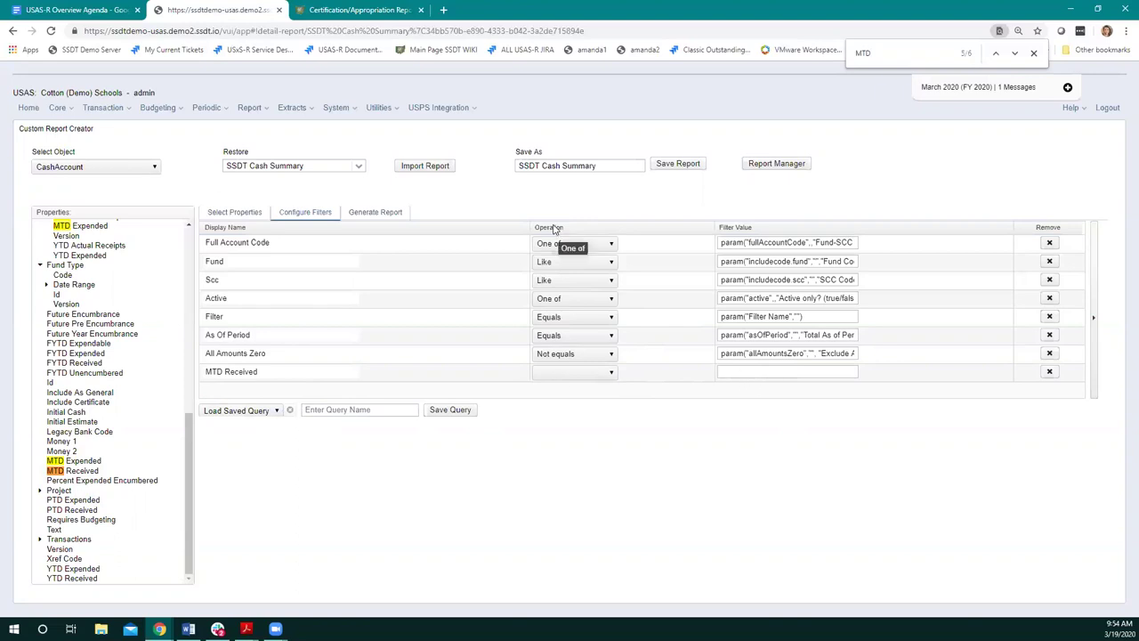
{"action": "left_click", "coordinate": [612, 374]}
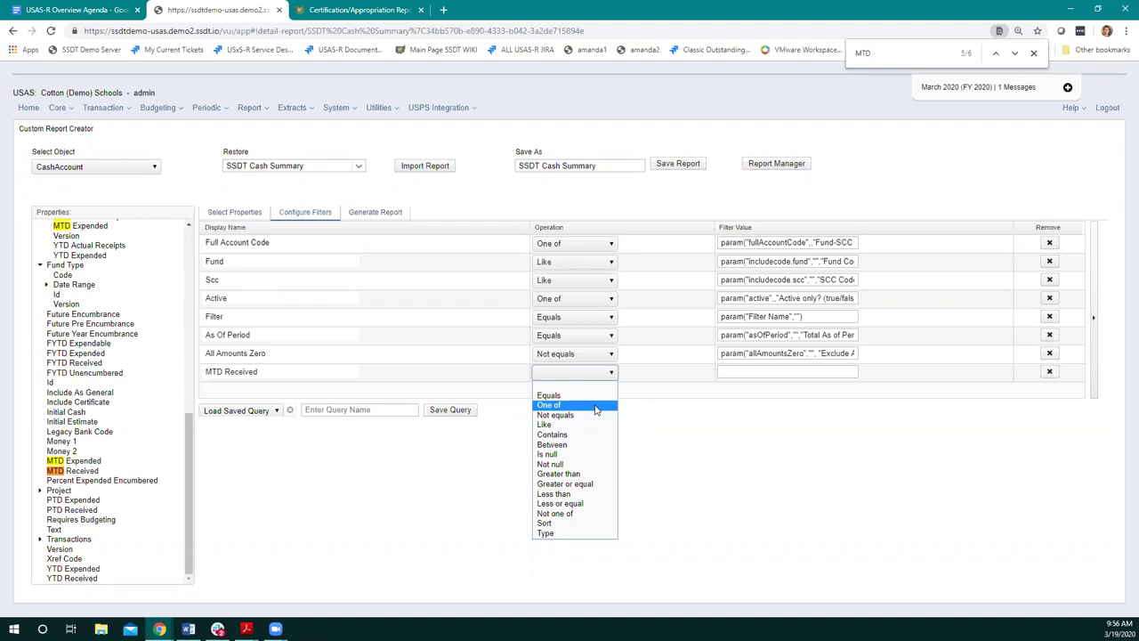
Set the MTD Received operation to One of, try values like 0,1,2, then clear them.
{"action": "left_click", "coordinate": [597, 409]}
{"action": "left_click", "coordinate": [740, 372]}
{"action": "type", "text": "1"}
{"action": "key", "text": "BackSpace"}
{"action": "type", "text": "0,1,2"}
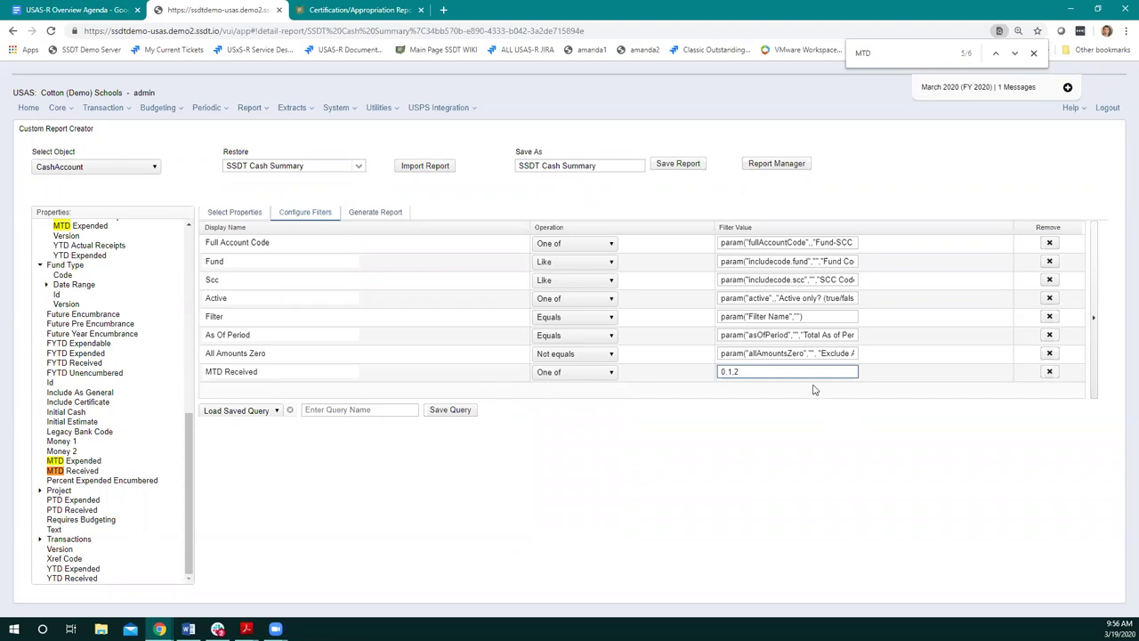
{"action": "key", "text": "BackSpace"}
{"action": "key", "text": "BackSpace"}
{"action": "key", "text": "BackSpace"}
{"action": "left_click", "coordinate": [605, 373]}
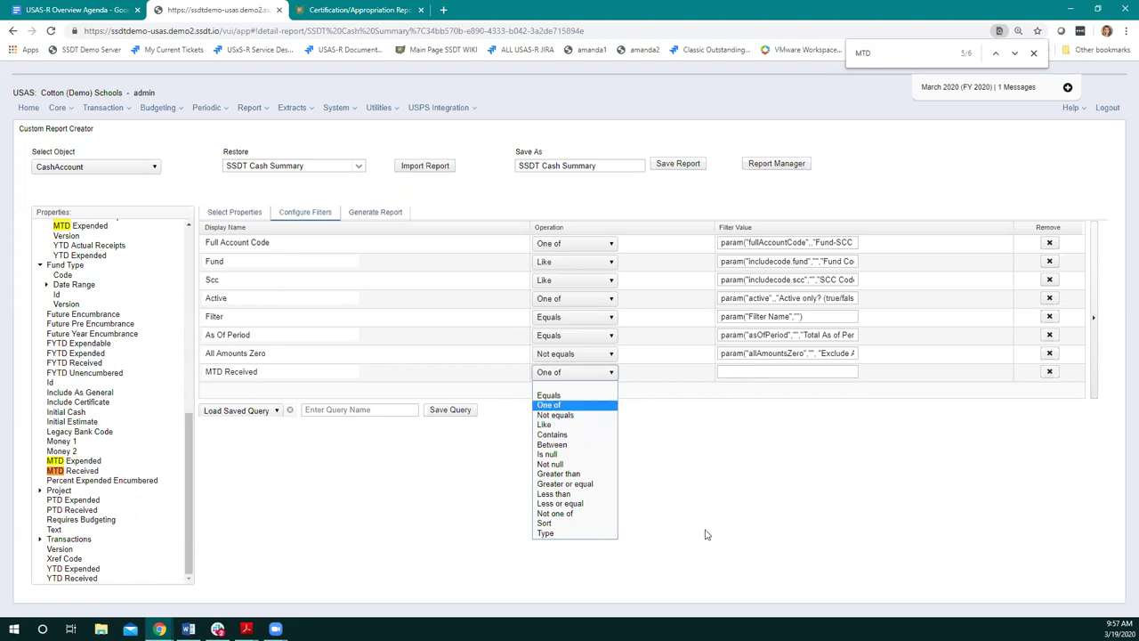
Try Contains, then Between for MTD Received, testing a range value before clearing it.
{"action": "left_click", "coordinate": [584, 438]}
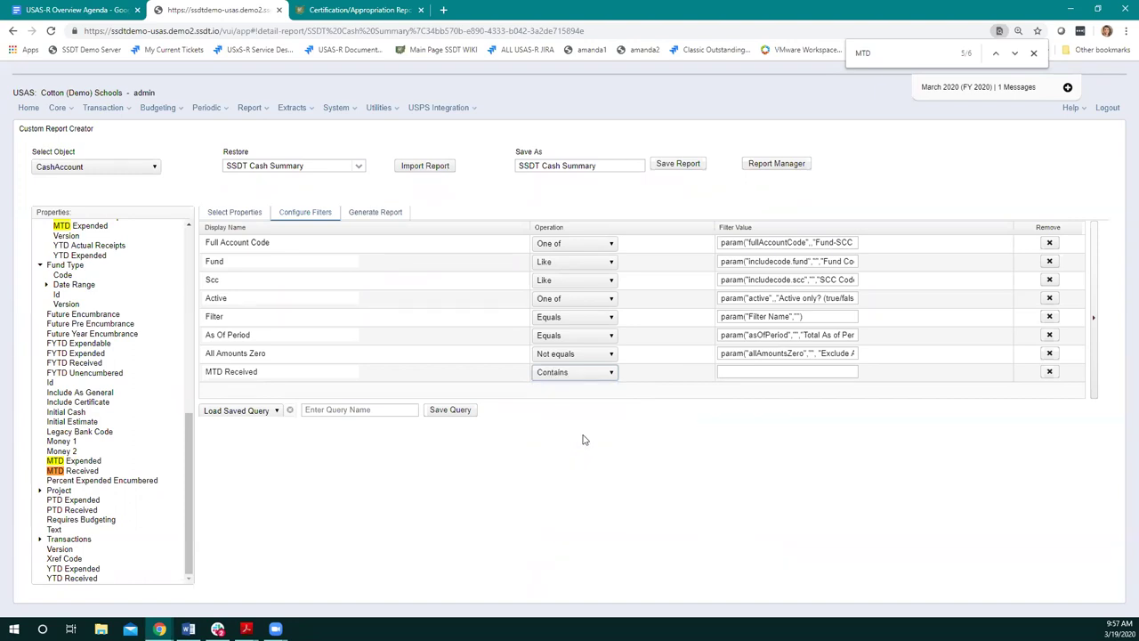
{"action": "left_click", "coordinate": [753, 372]}
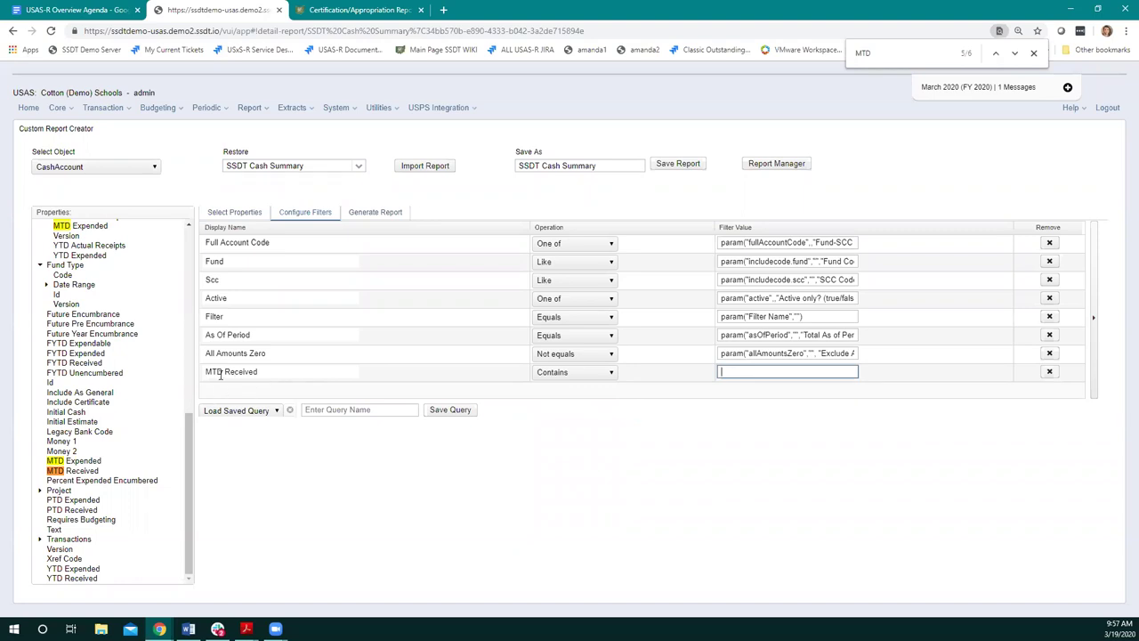
{"action": "left_click", "coordinate": [610, 373]}
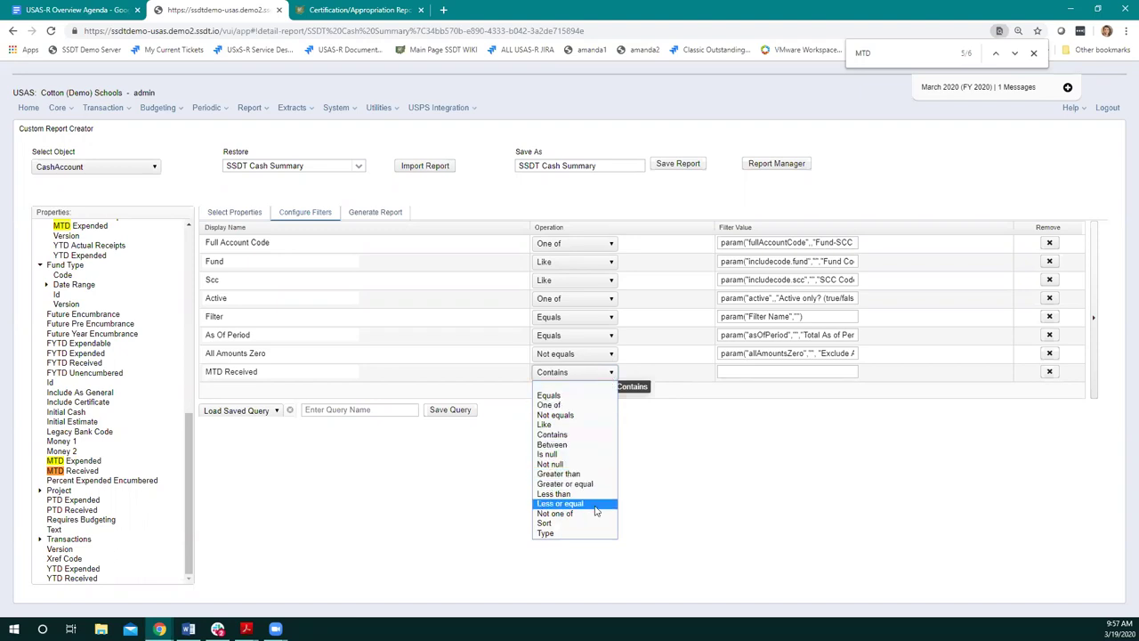
{"action": "left_click", "coordinate": [587, 445]}
{"action": "left_click", "coordinate": [721, 373]}
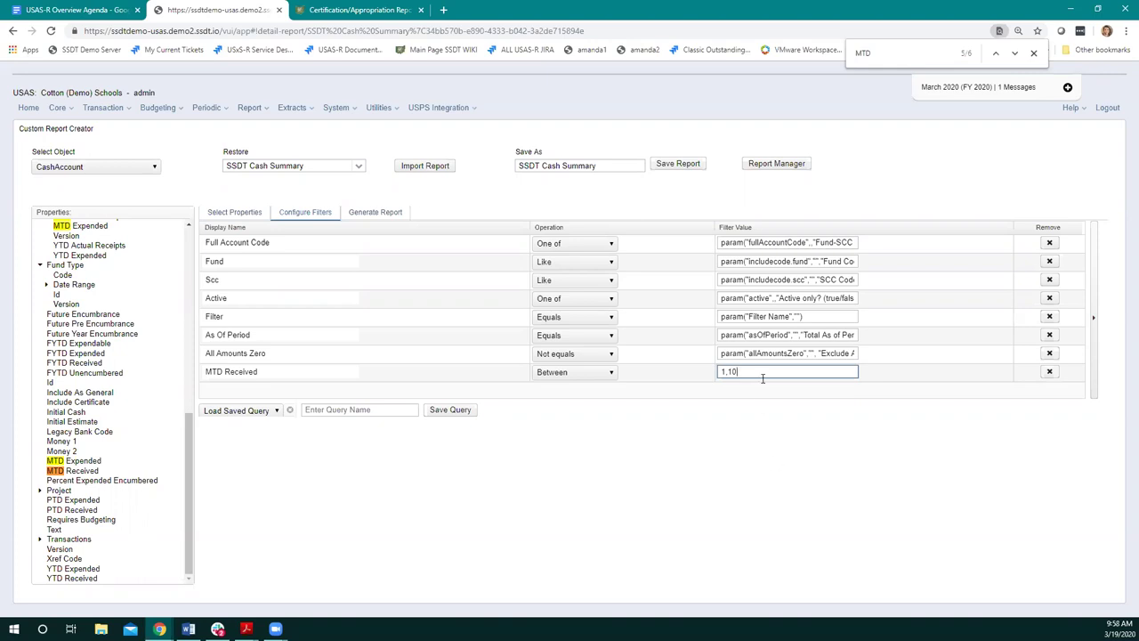
{"action": "key", "text": "BackSpace"}
{"action": "left_click", "coordinate": [611, 374]}
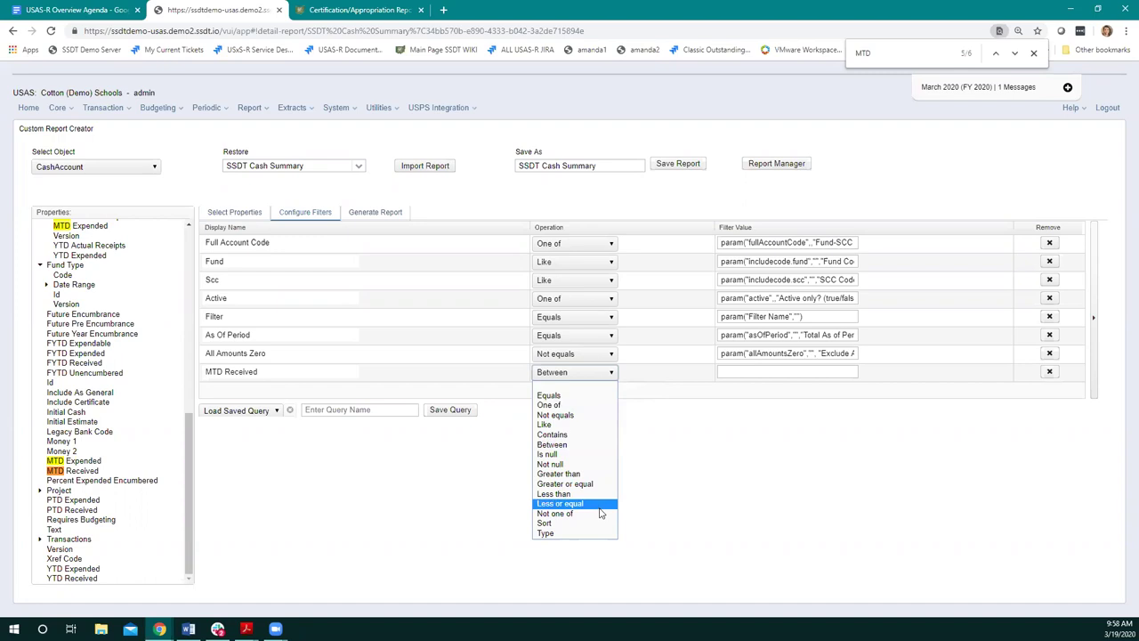
Change the MTD Received operation to Greater than and enter 0 as its value.
{"action": "left_click", "coordinate": [542, 474]}
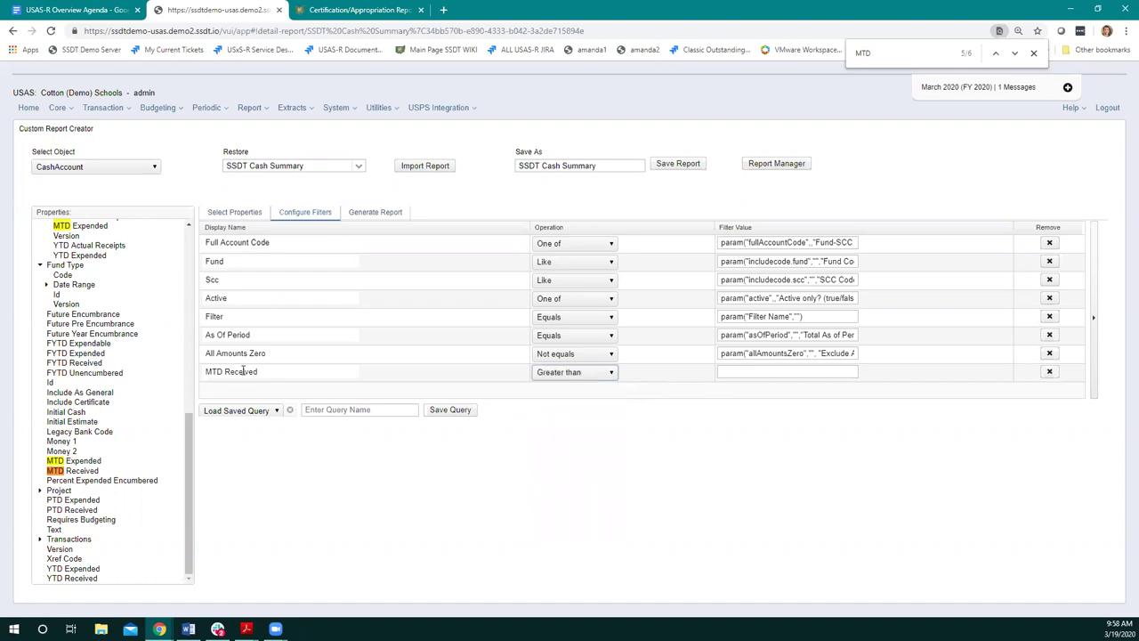
{"action": "left_click", "coordinate": [728, 373]}
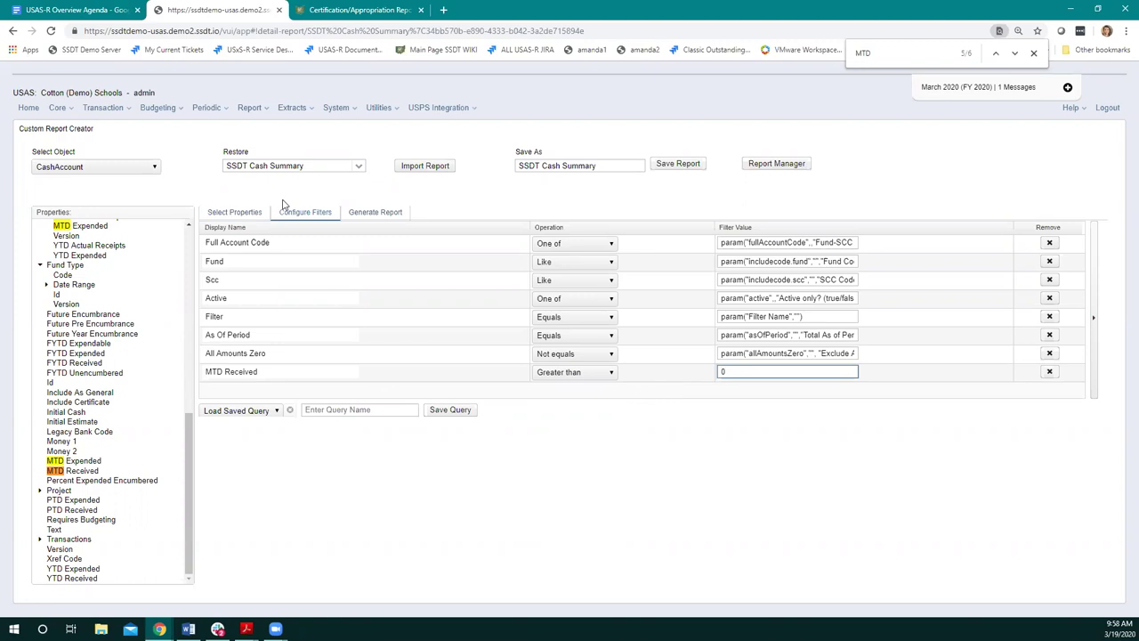
Navigate the wiki from the Reports page to the Custom Report Creator page's Configure Filters section.
{"action": "key", "text": "ctrl+Tab"}
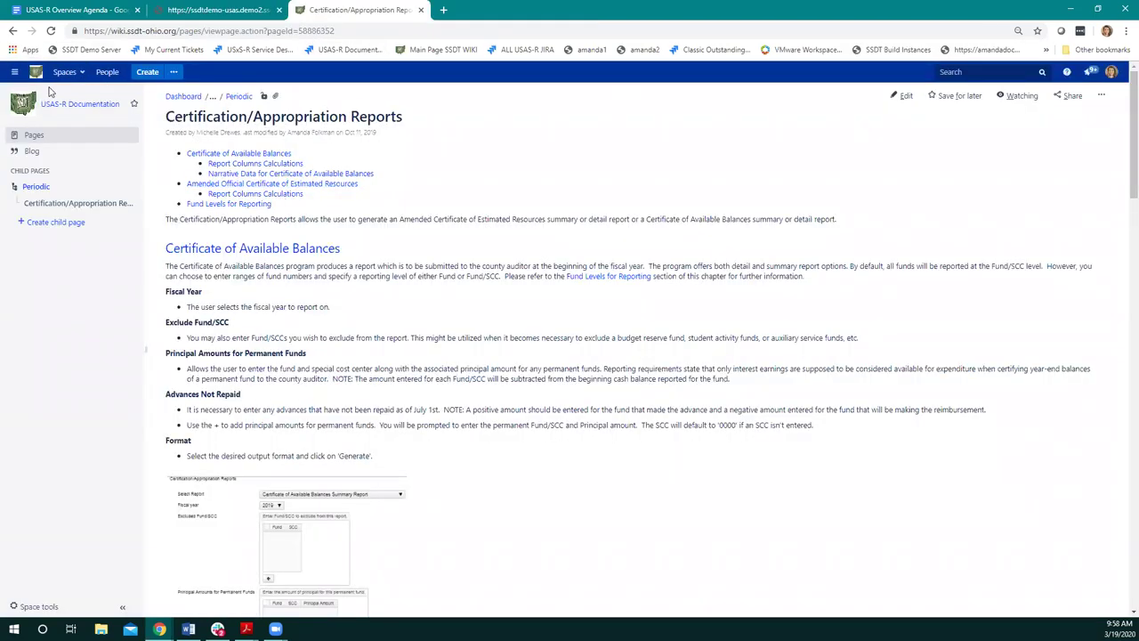
{"action": "left_click", "coordinate": [12, 30]}
{"action": "left_click", "coordinate": [12, 30]}
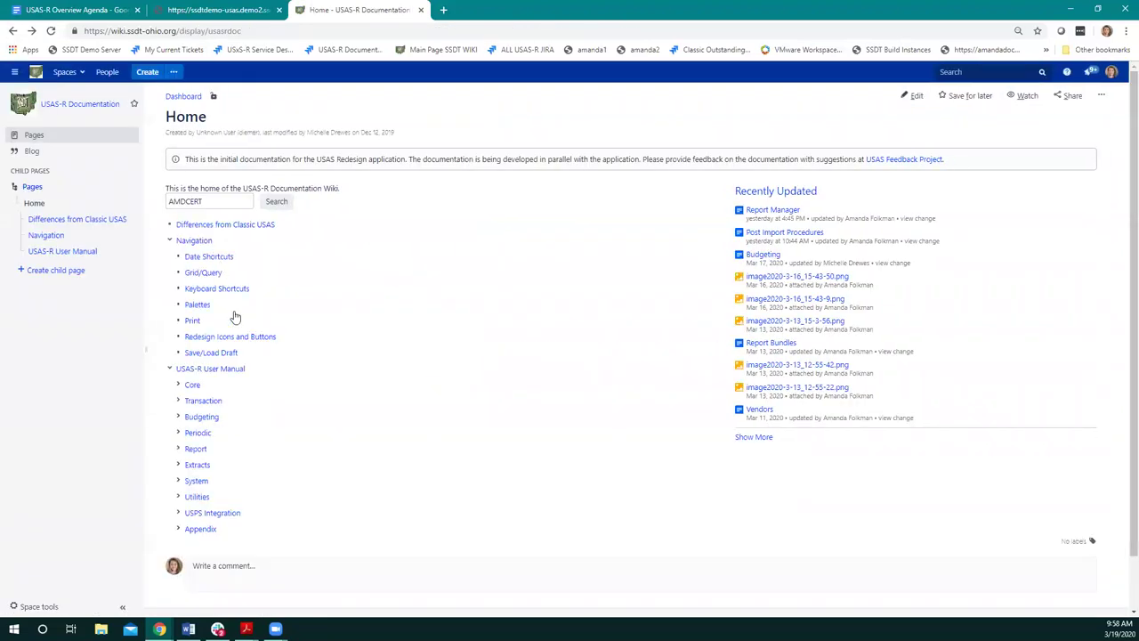
{"action": "left_click", "coordinate": [179, 450]}
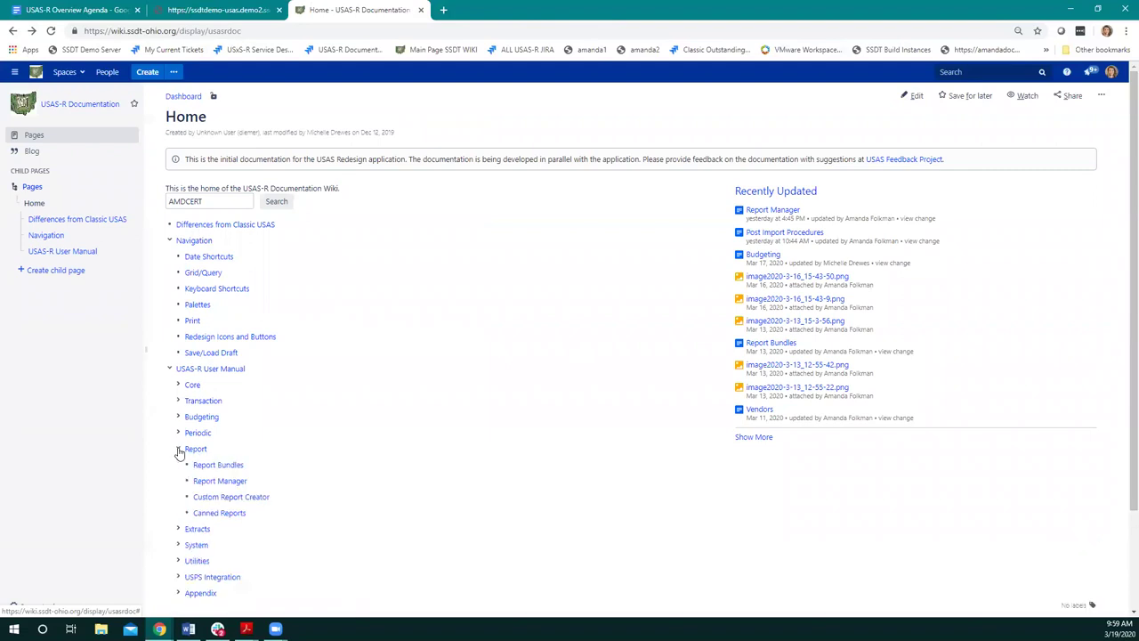
{"action": "left_click", "coordinate": [225, 502]}
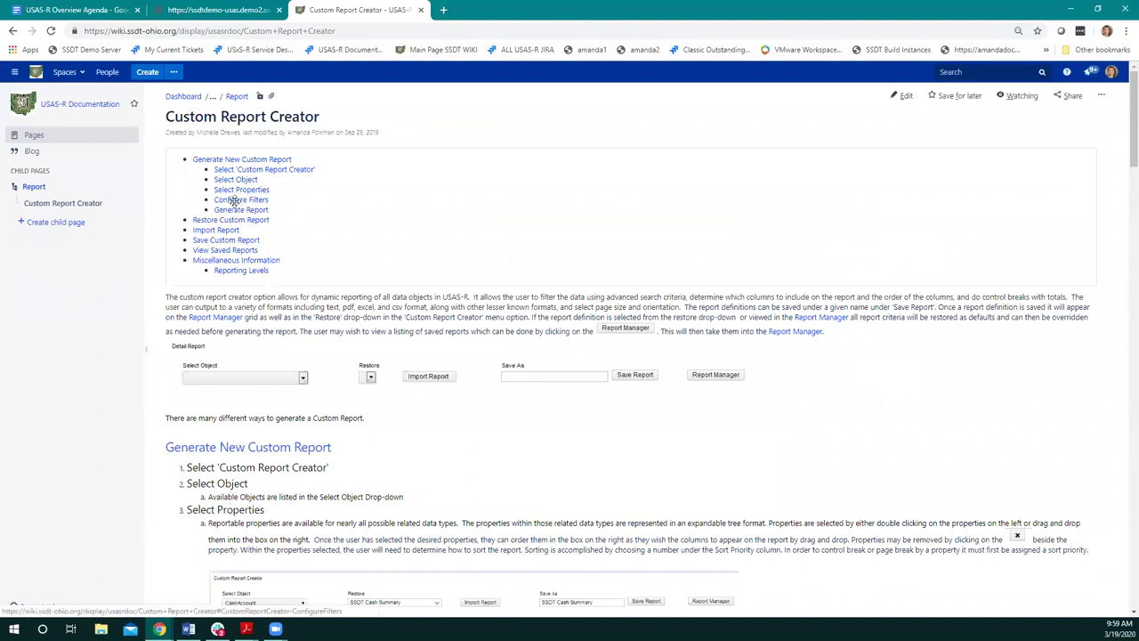
{"action": "left_click", "coordinate": [239, 202]}
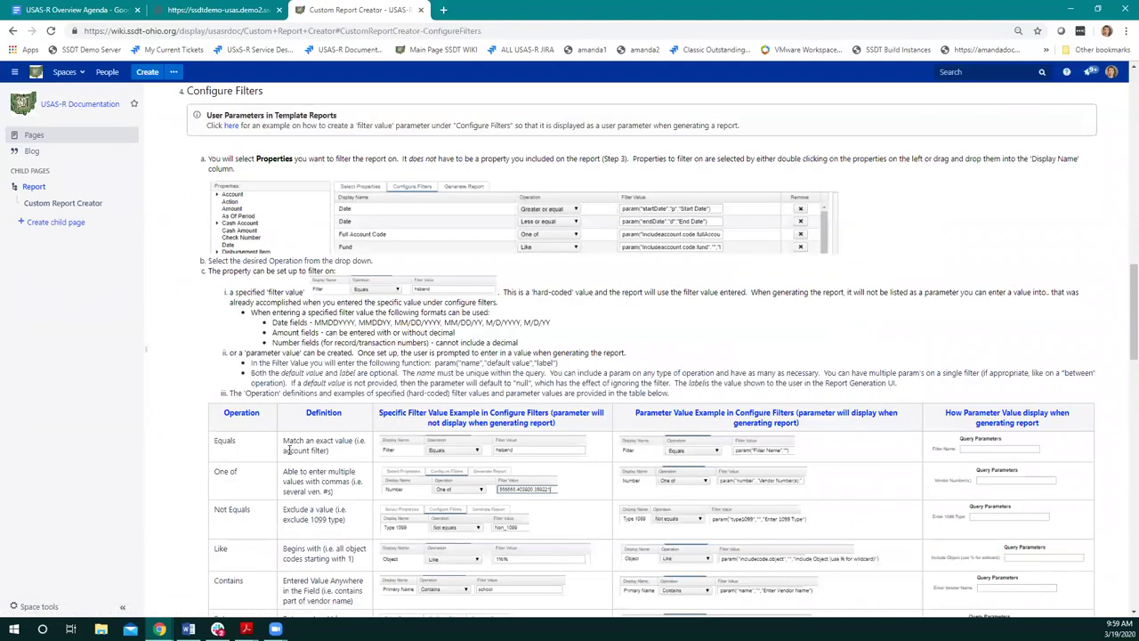
Read through the filter operations and parameter examples table, then return to the report creator.
{"action": "scroll", "coordinate": [253, 455], "scroll_direction": "down", "scroll_amount": 1}
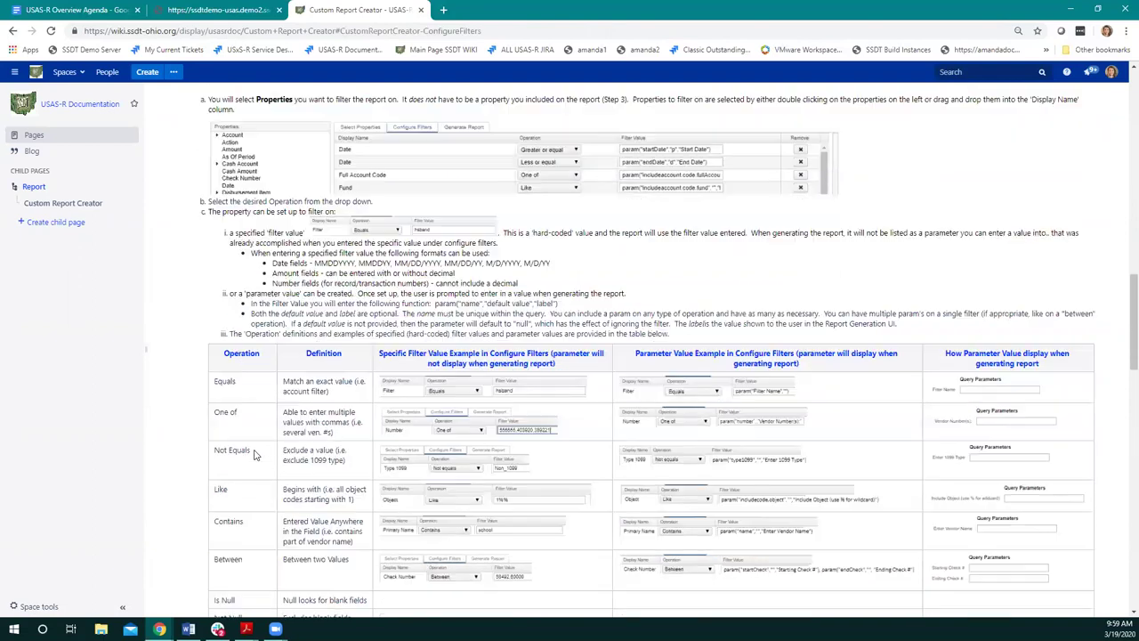
{"action": "scroll", "coordinate": [258, 388], "scroll_direction": "down", "scroll_amount": 1}
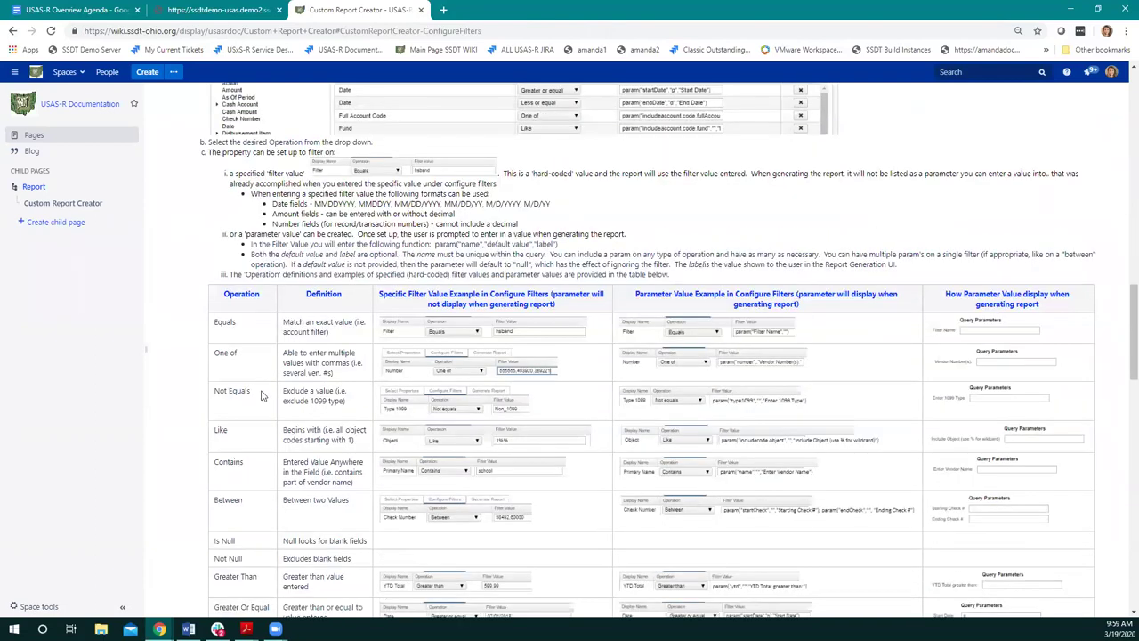
{"action": "scroll", "coordinate": [260, 516], "scroll_direction": "down", "scroll_amount": 1}
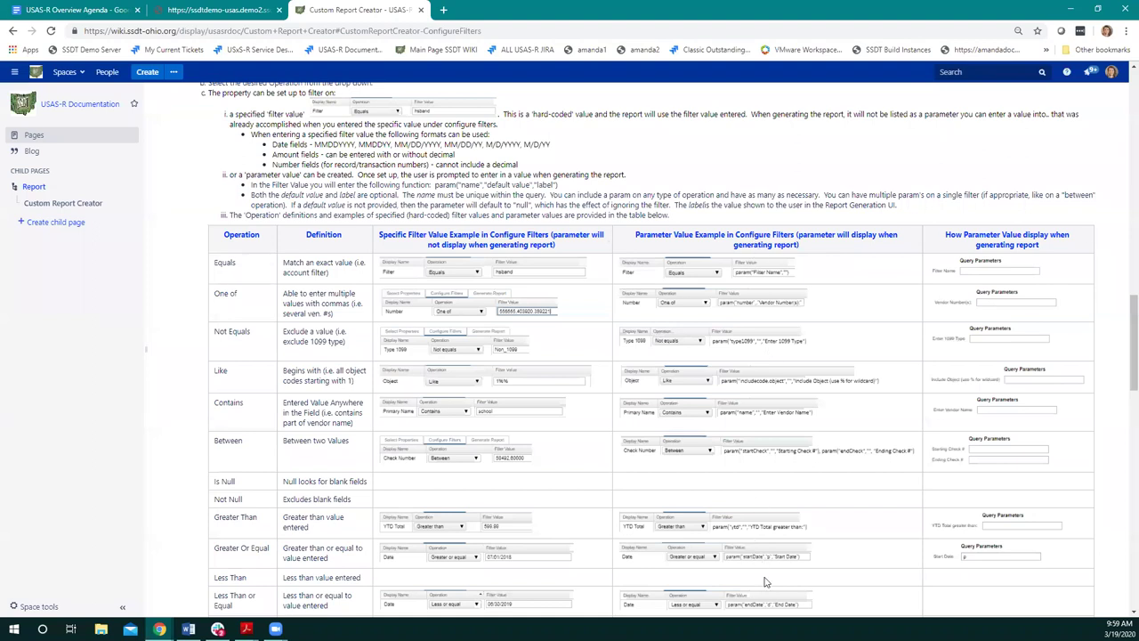
{"action": "scroll", "coordinate": [763, 577], "scroll_direction": "down", "scroll_amount": 1}
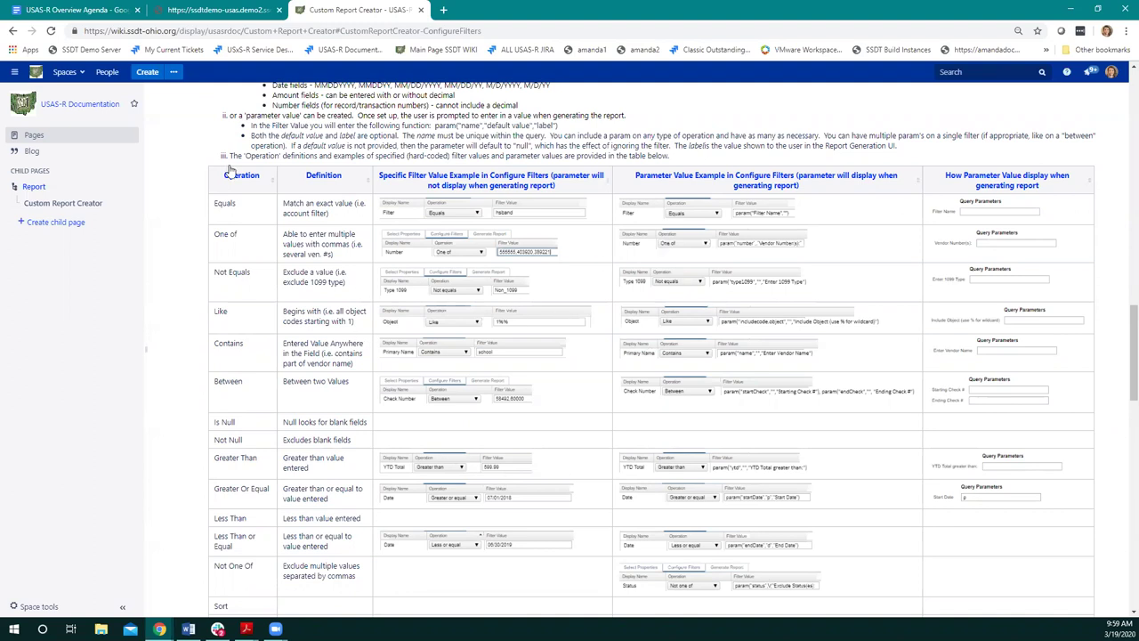
{"action": "scroll", "coordinate": [172, 194], "scroll_direction": "up", "scroll_amount": 1}
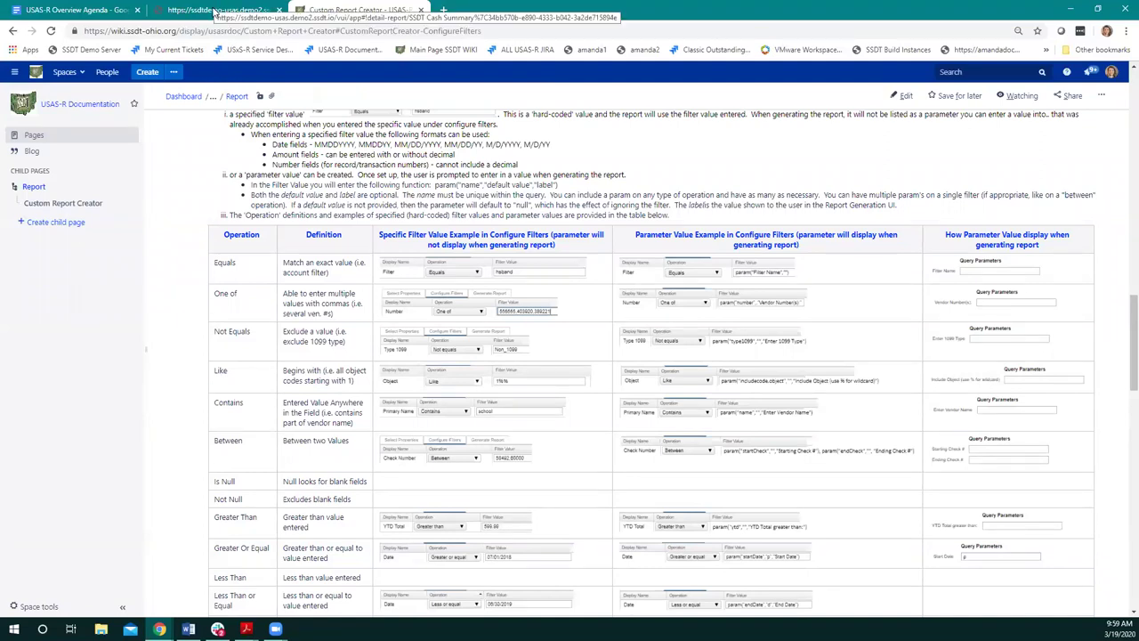
{"action": "left_click", "coordinate": [214, 11]}
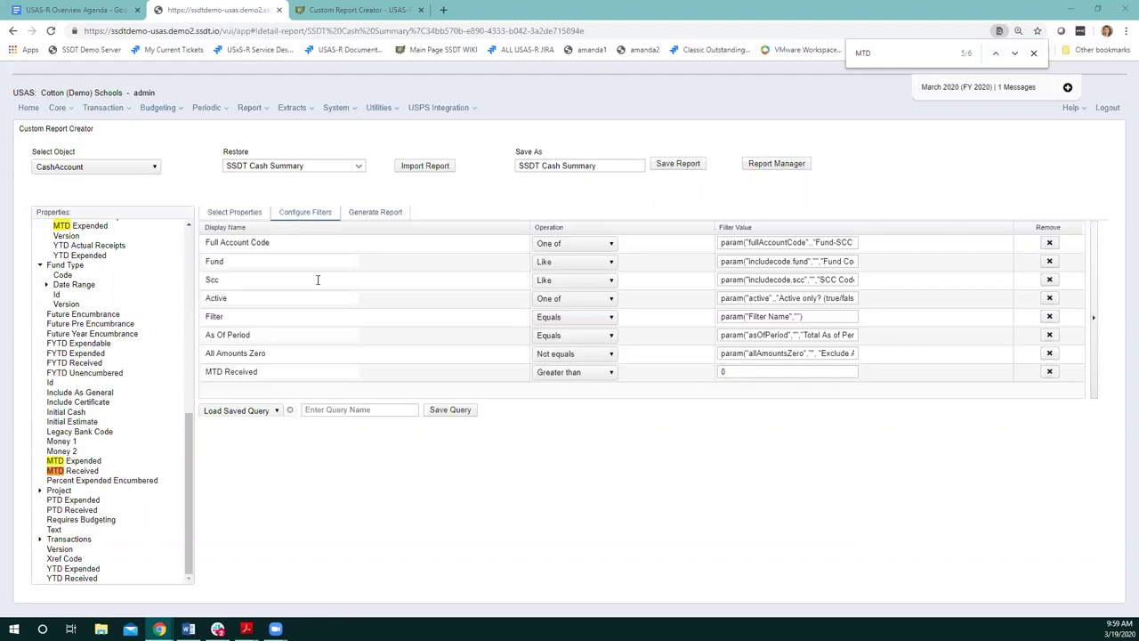
Open the Generate Report options: PDF download, Letter, Landscape, named Cash Summary Report.
{"action": "left_click", "coordinate": [365, 216]}
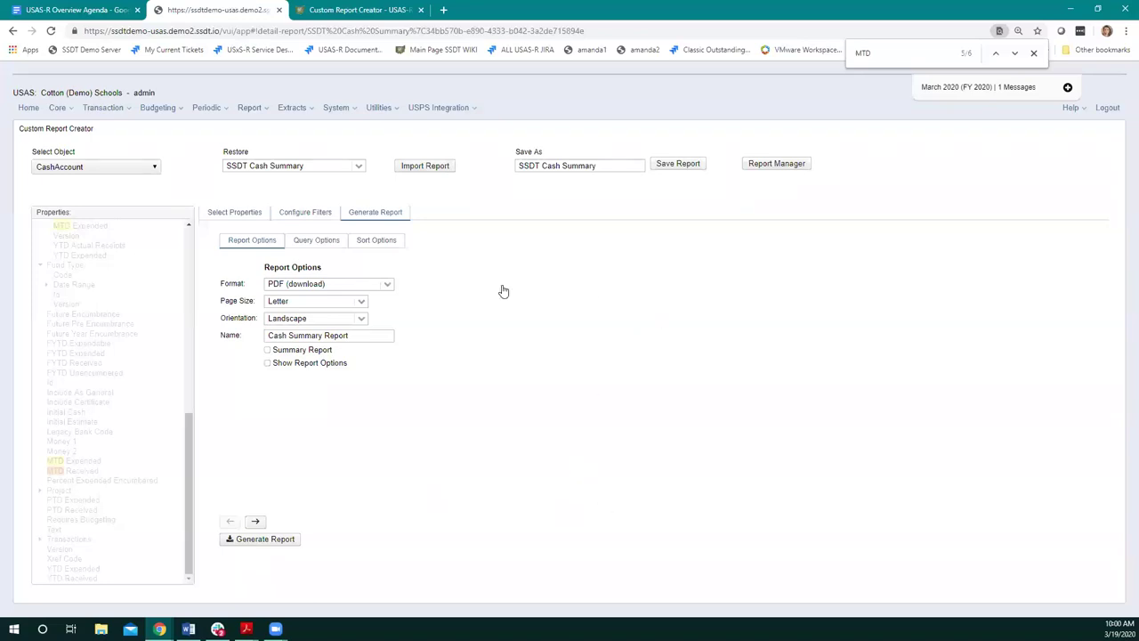
Rename the report to 'Cash Summary Report MTD Received'.
{"action": "left_click", "coordinate": [268, 336]}
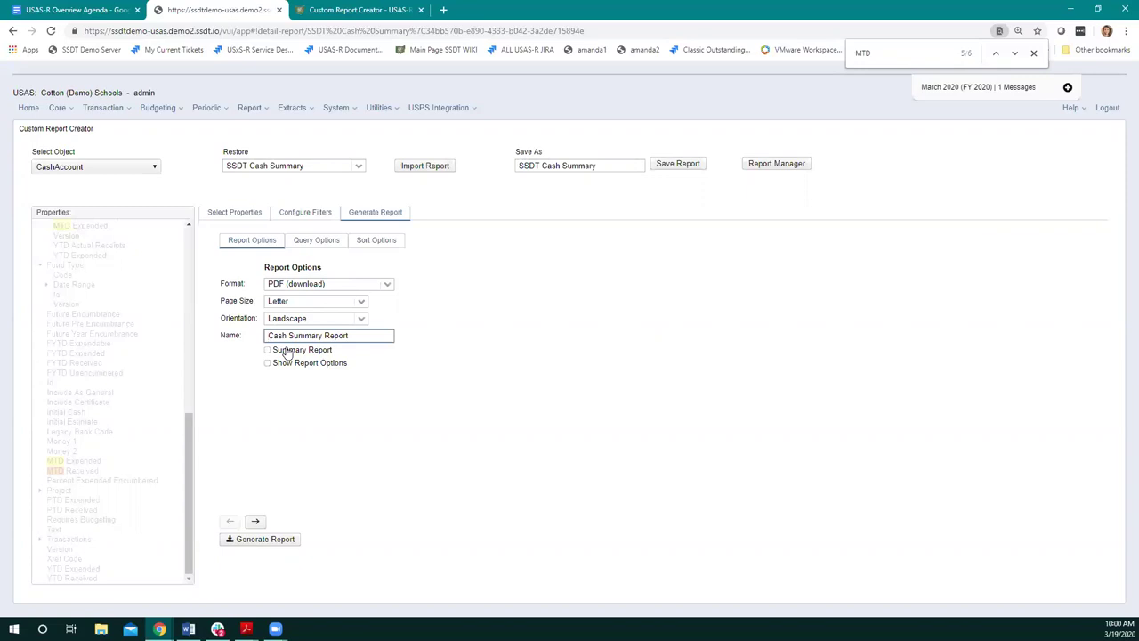
{"action": "left_click", "coordinate": [363, 336]}
{"action": "type", "text": "MTD Received"}
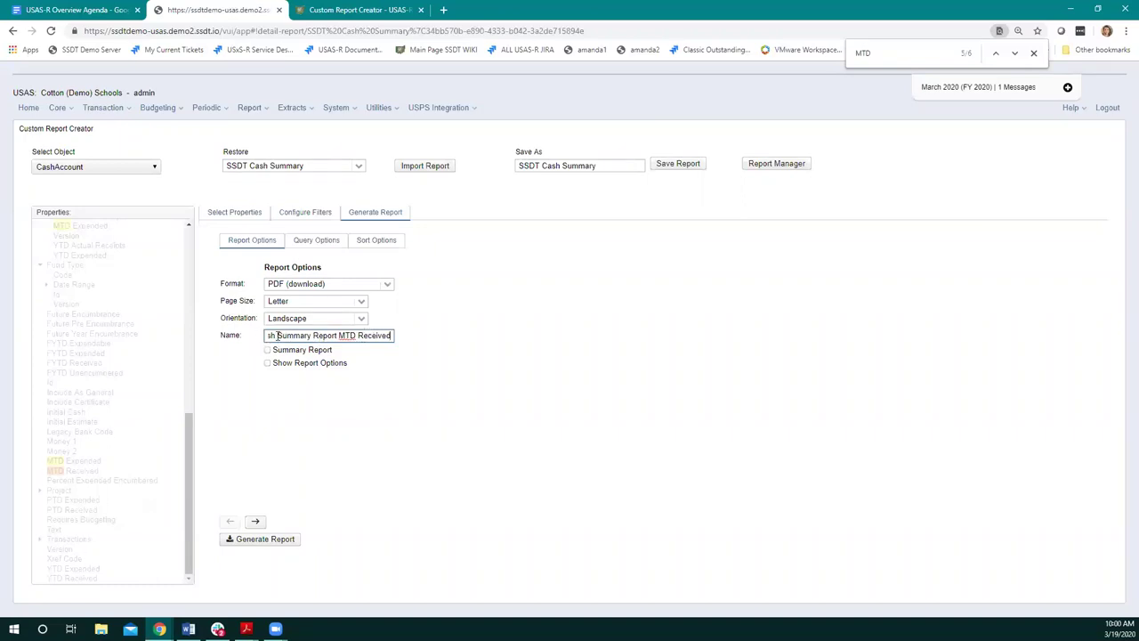
{"action": "left_click", "coordinate": [312, 335]}
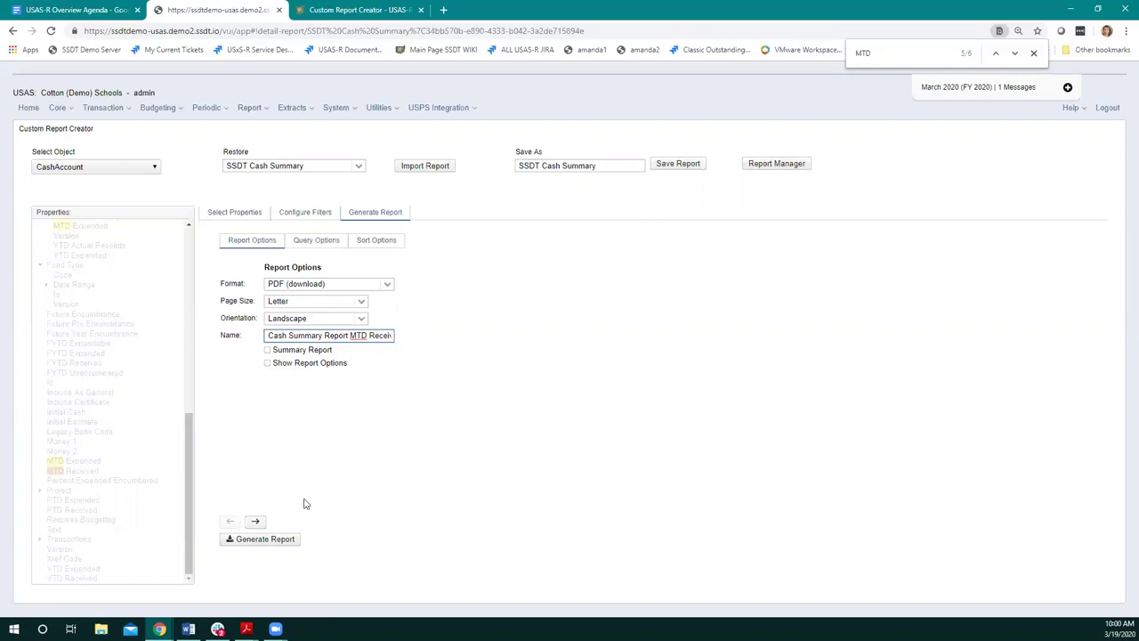
Review the Query Options and Sort Options, then generate the report as a PDF.
{"action": "left_click", "coordinate": [313, 244]}
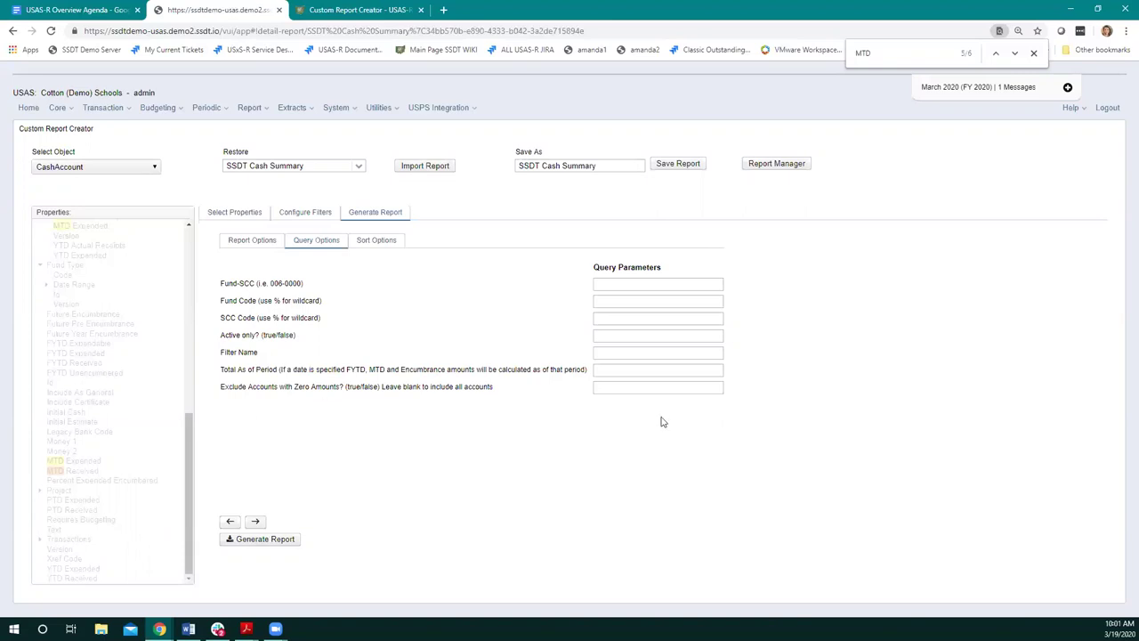
{"action": "left_click", "coordinate": [381, 249]}
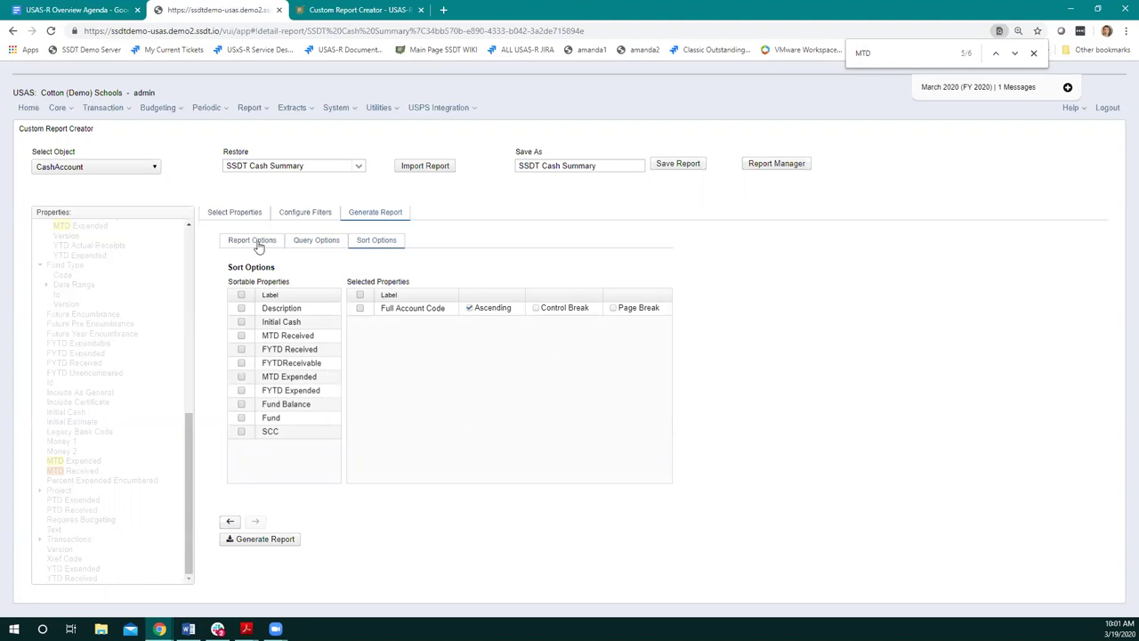
{"action": "left_click", "coordinate": [269, 544]}
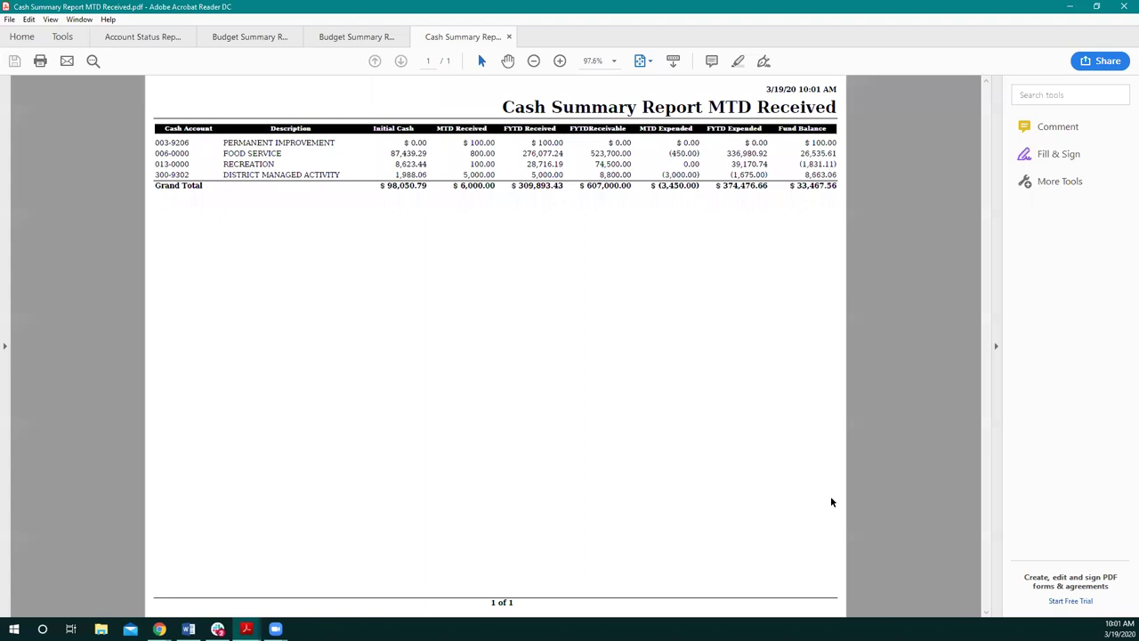
Inspect the PDF's title and FYTDReceivable grand total, then minimize Acrobat Reader.
{"action": "left_click_drag", "start_coordinate": [504, 107], "coordinate": [837, 111]}
{"action": "left_click", "coordinate": [311, 315]}
{"action": "left_click_drag", "start_coordinate": [614, 129], "coordinate": [631, 187]}
{"action": "left_click", "coordinate": [610, 196]}
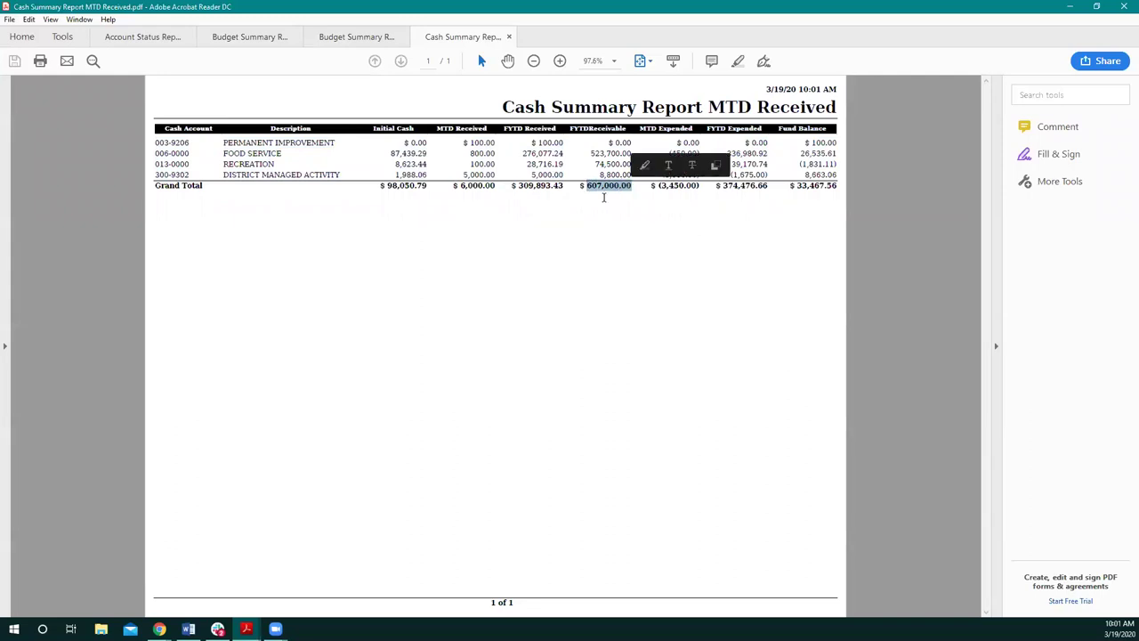
{"action": "left_click", "coordinate": [608, 225]}
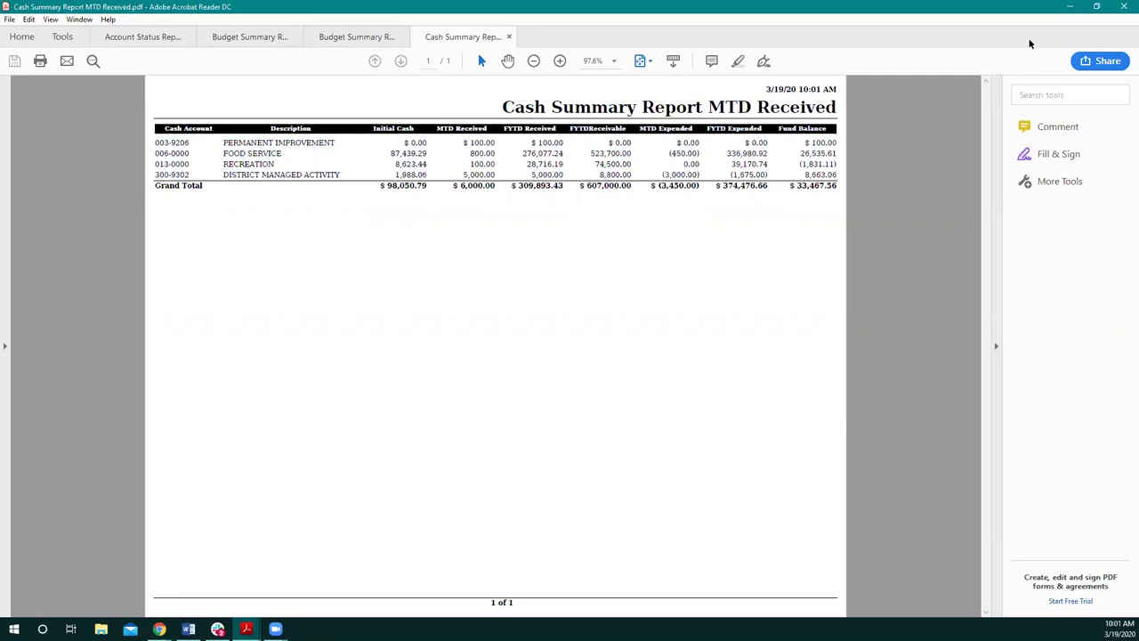
{"action": "left_click", "coordinate": [1073, 10]}
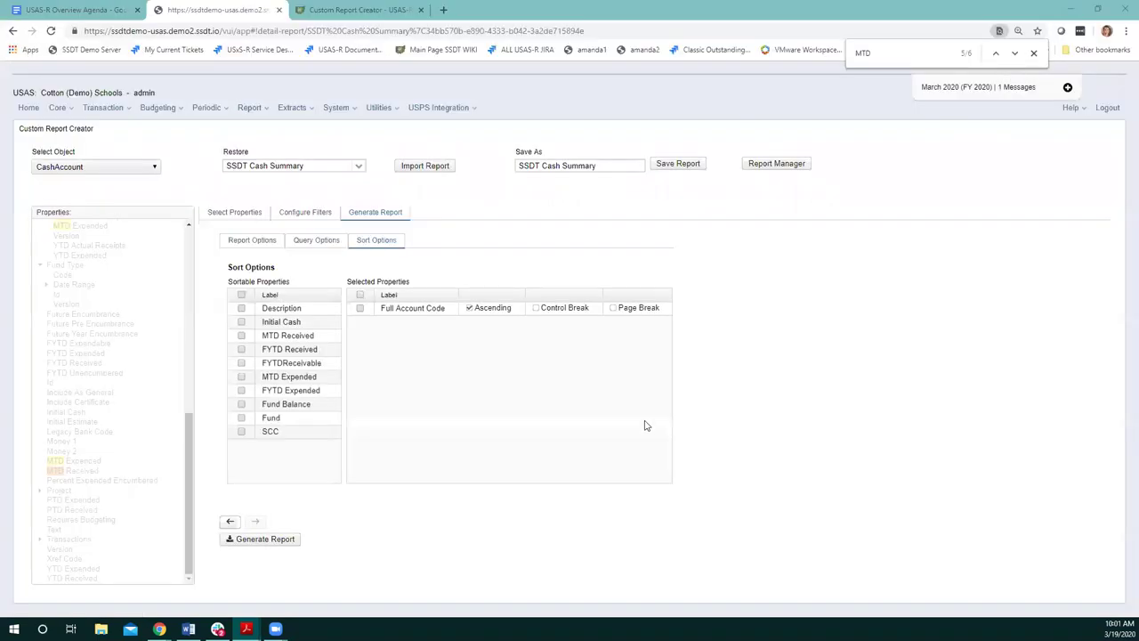
Rename the report by dropping 'SSDT ' and appending ' MTD Received', then save it as Cash Summary MTD Received.
{"action": "left_click", "coordinate": [604, 165]}
{"action": "left_click_drag", "start_coordinate": [540, 167], "coordinate": [509, 173]}
{"action": "key", "text": "BackSpace"}
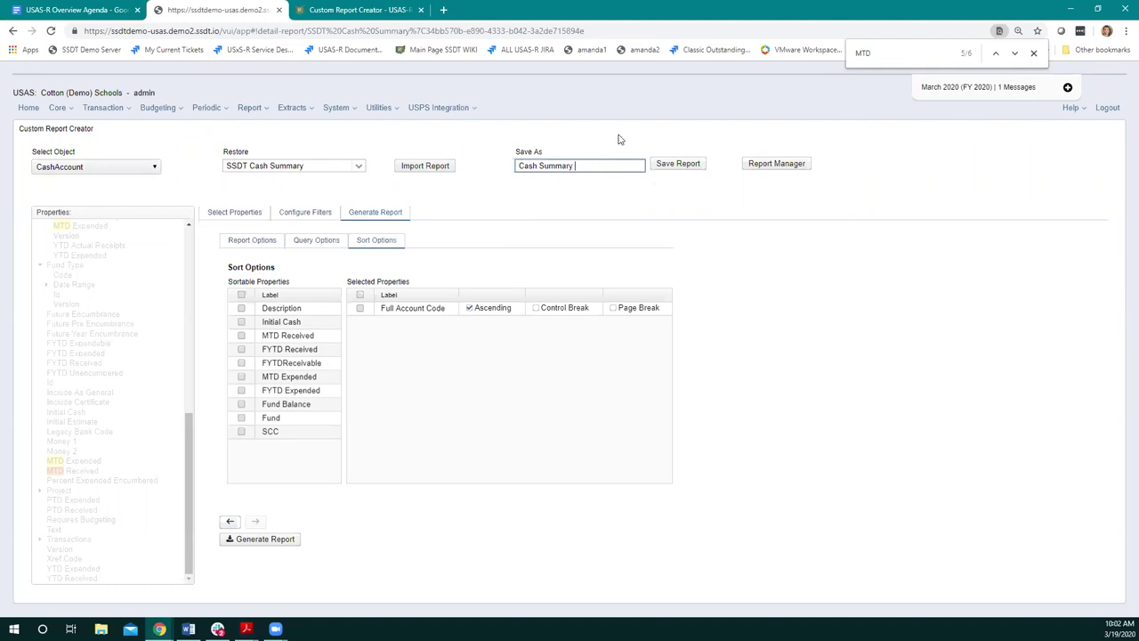
{"action": "left_click", "coordinate": [586, 162]}
{"action": "type", "text": "MTD Received"}
{"action": "left_click", "coordinate": [675, 166]}
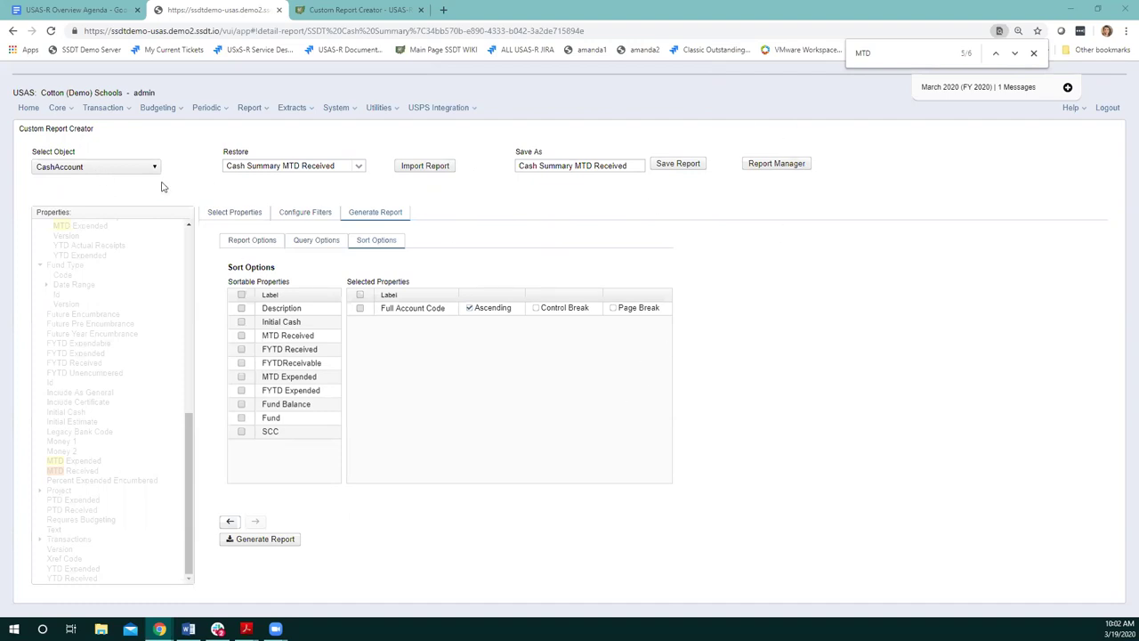
Confirm Cash Summary MTD Received is listed under Personal saved reports, then open the Report menu.
{"action": "left_click", "coordinate": [359, 168]}
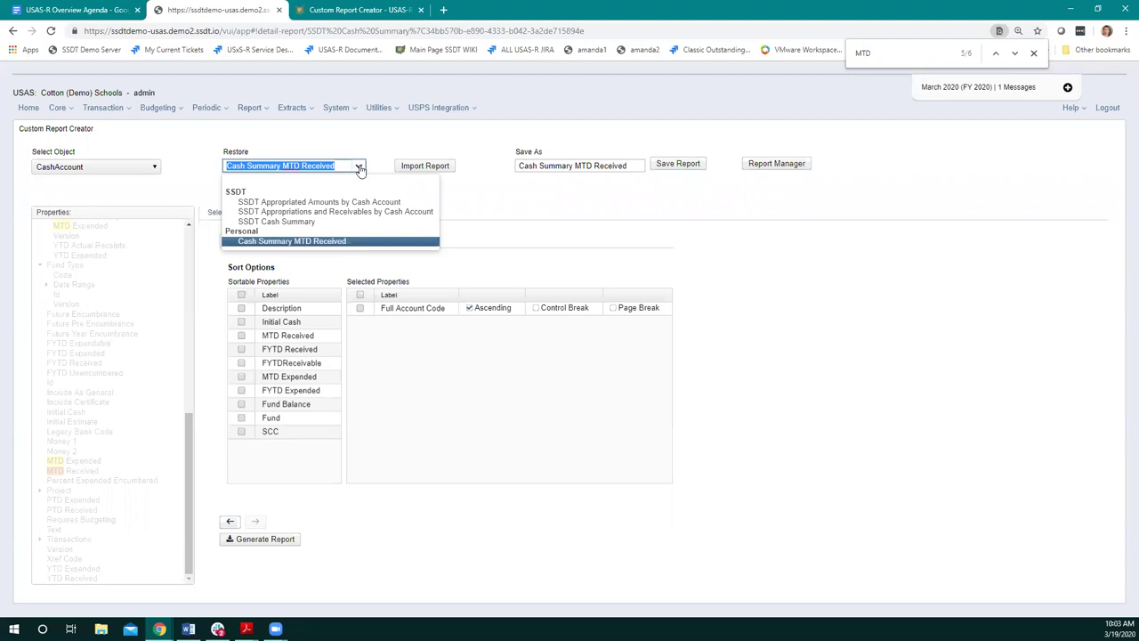
{"action": "left_click", "coordinate": [370, 145]}
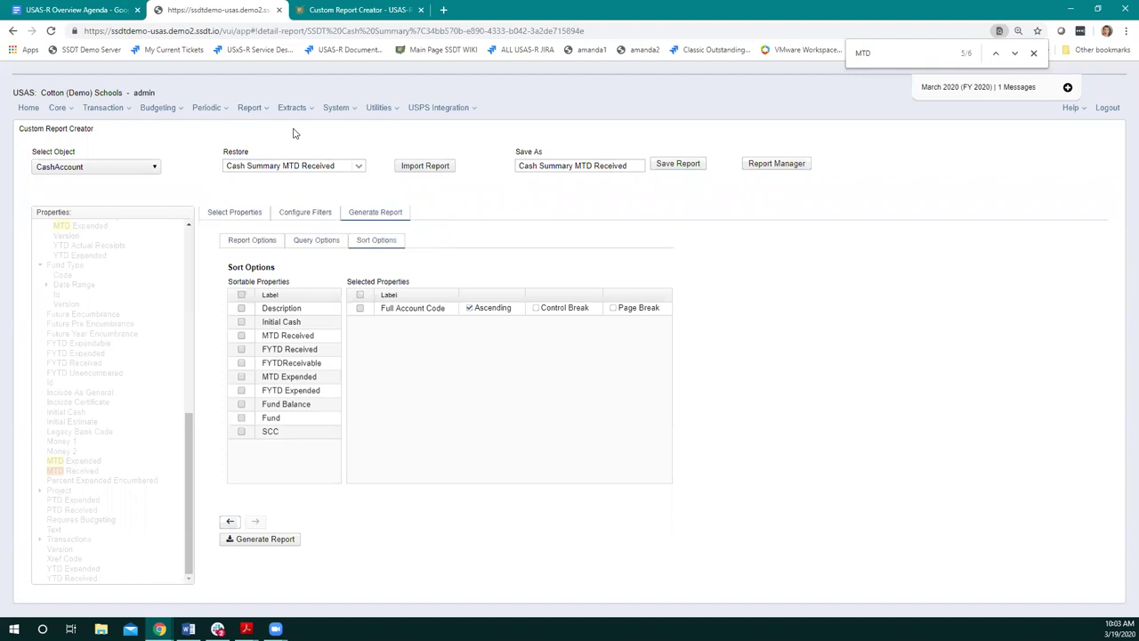
{"action": "left_click", "coordinate": [250, 110]}
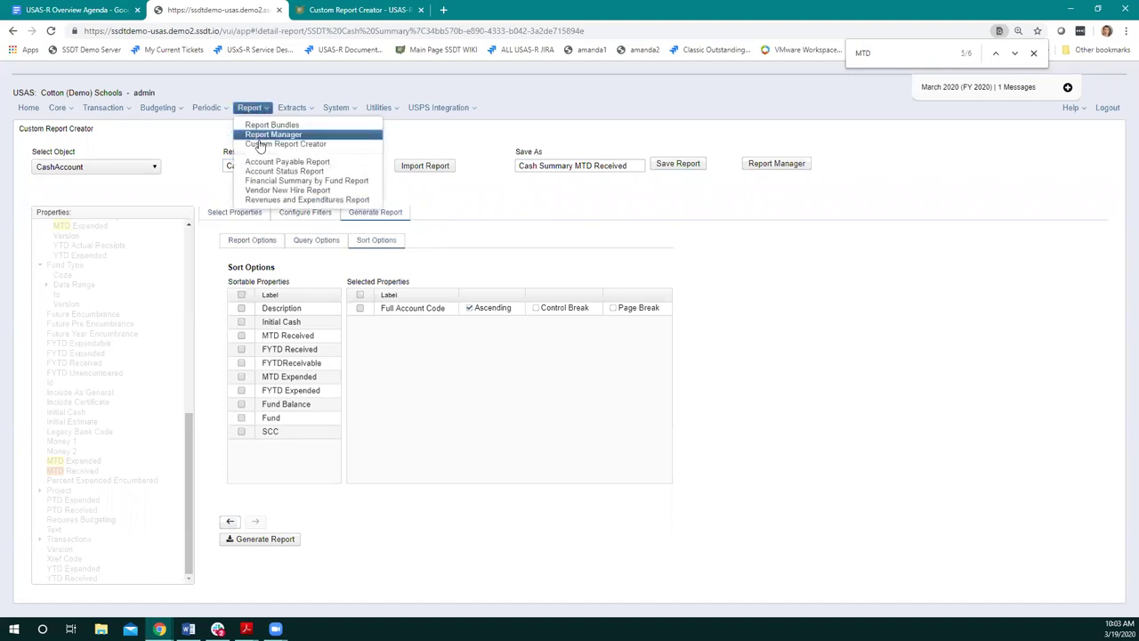
Start a new Custom Report Creator report using Budget as the report object.
{"action": "left_click", "coordinate": [261, 146]}
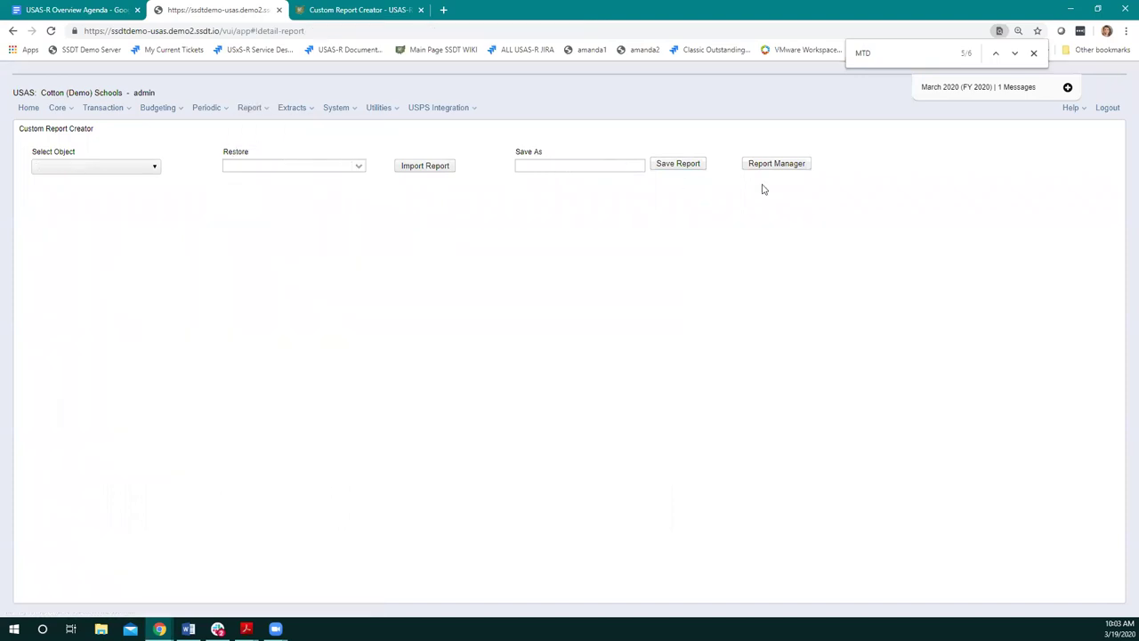
{"action": "left_click", "coordinate": [157, 167]}
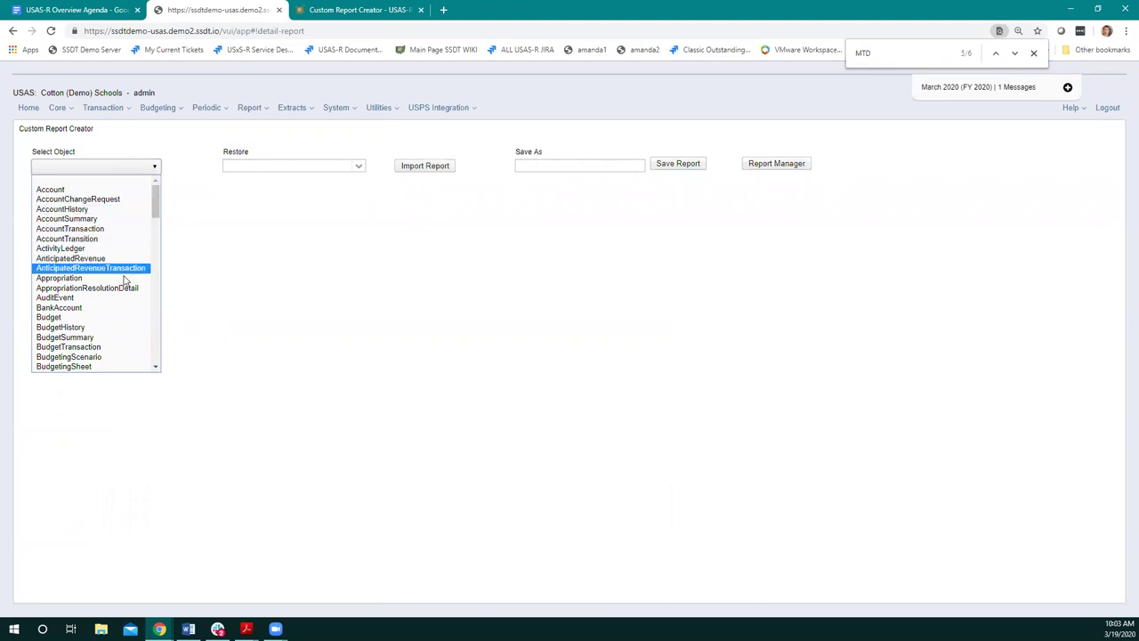
{"action": "left_click", "coordinate": [106, 318]}
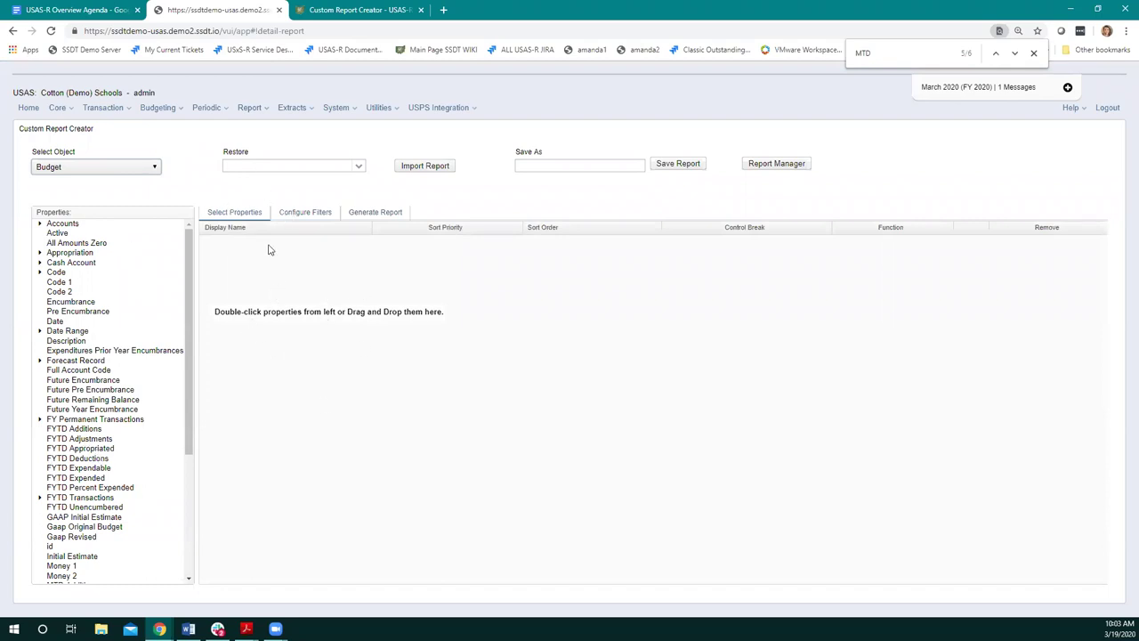
Look through the Configure Filters, Generate Report and Select Properties tabs, then return to Home.
{"action": "left_click", "coordinate": [291, 219]}
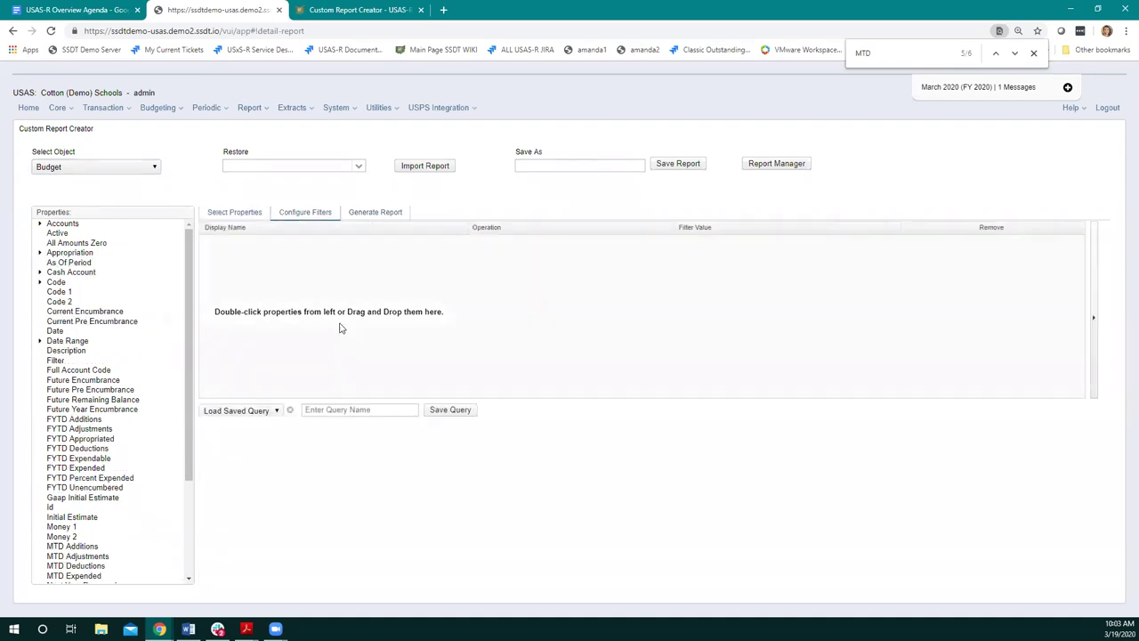
{"action": "left_click", "coordinate": [352, 217]}
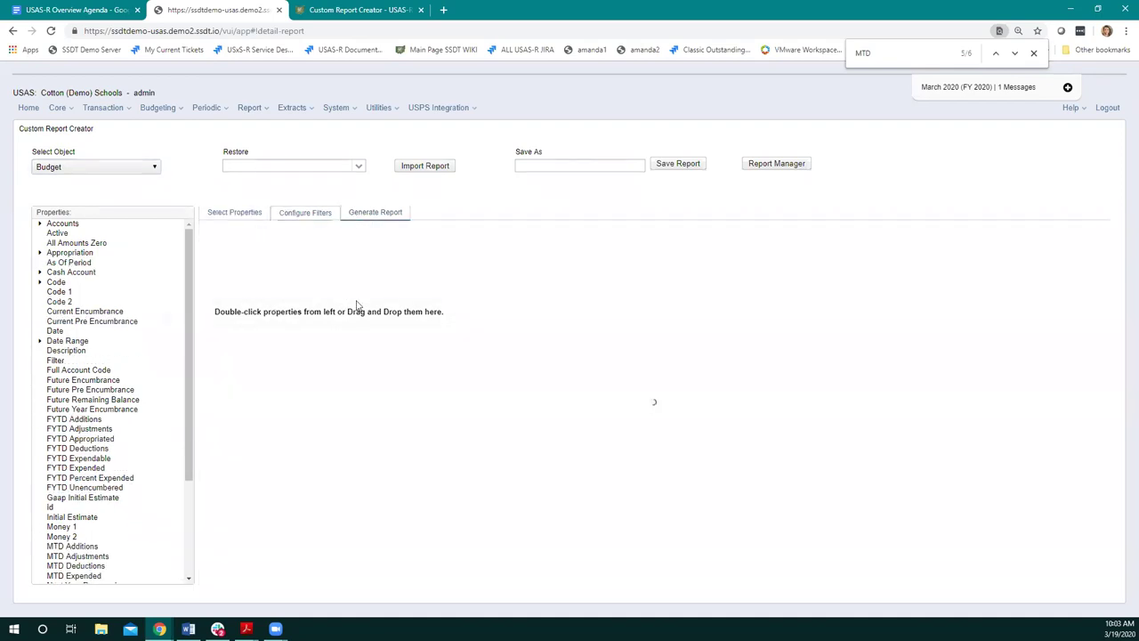
{"action": "left_click", "coordinate": [236, 216]}
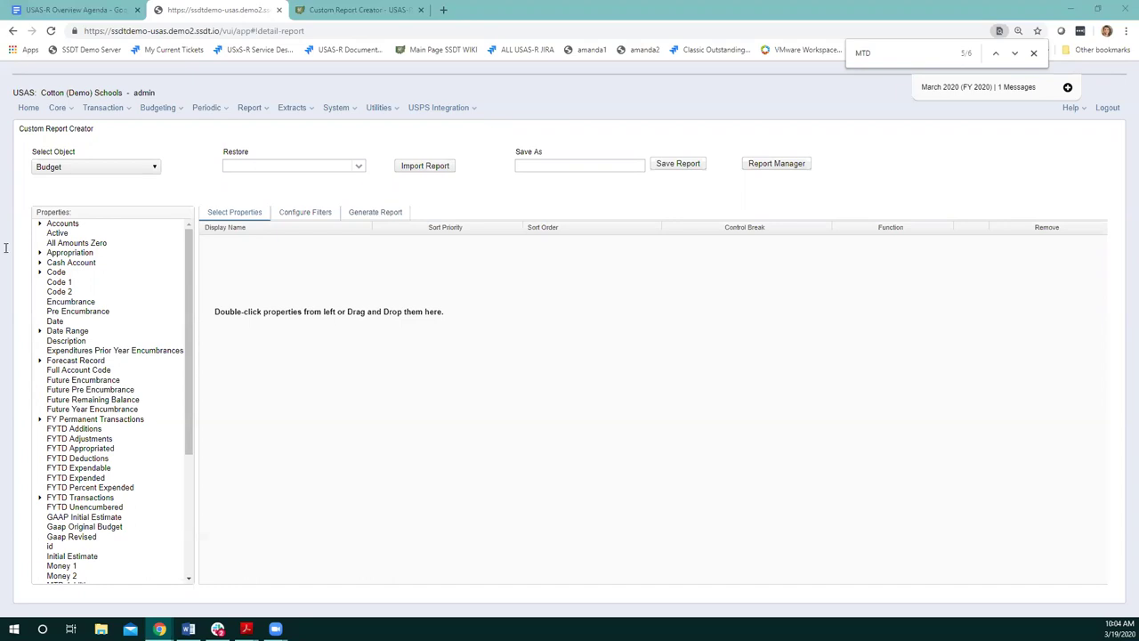
{"action": "left_click", "coordinate": [26, 116]}
{"action": "left_click", "coordinate": [27, 108]}
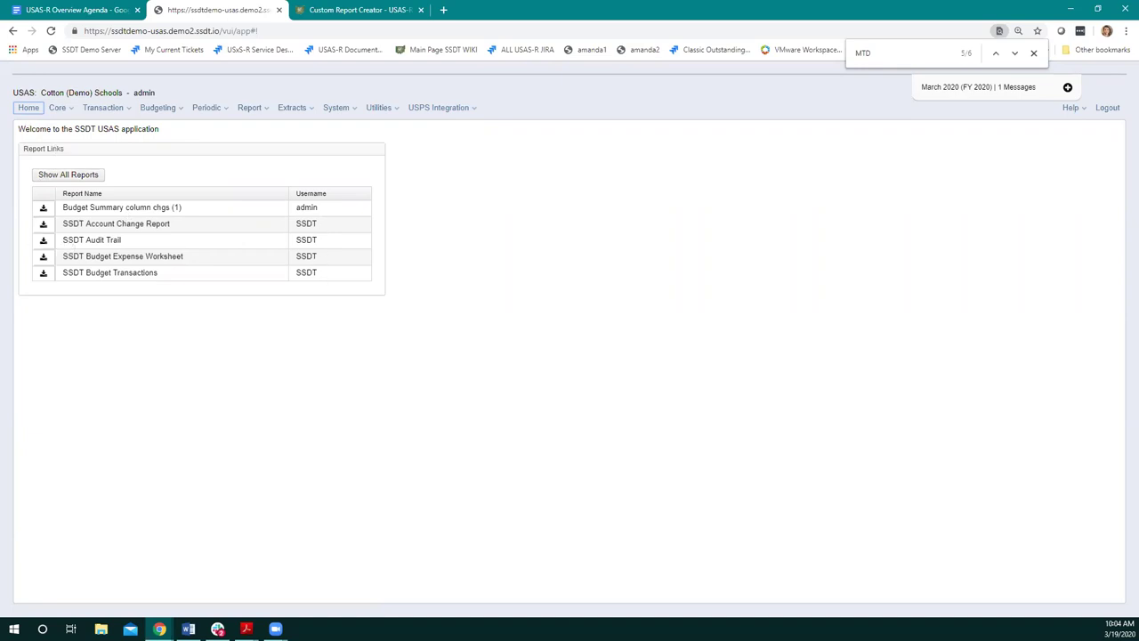
Open the Account Filters page through the Report and Utilities menus.
{"action": "left_click", "coordinate": [250, 110]}
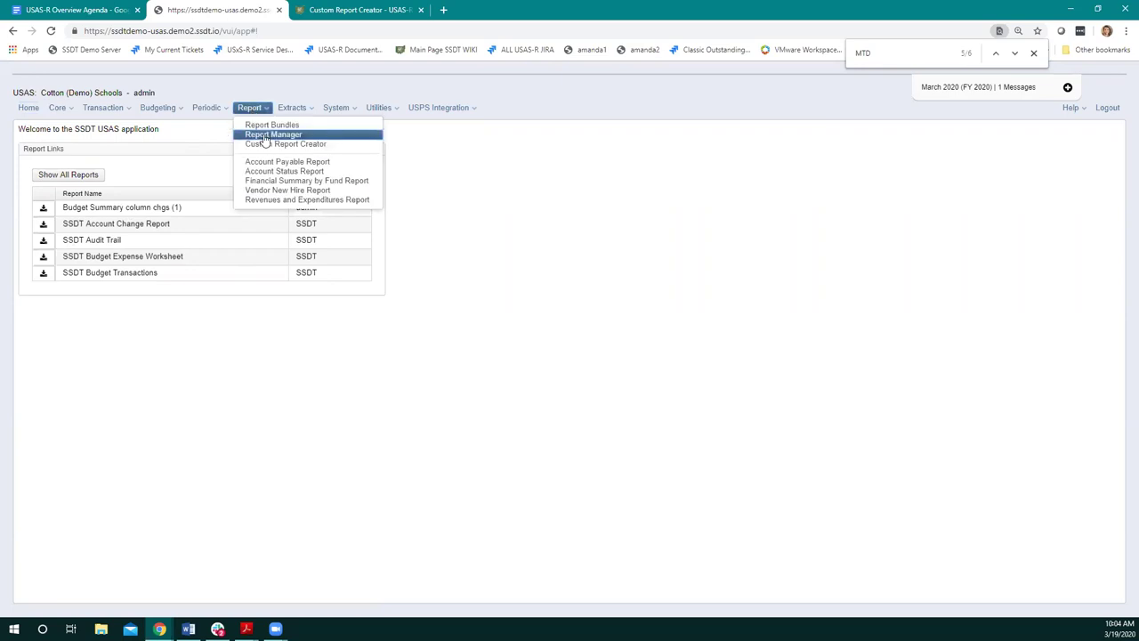
{"action": "left_click", "coordinate": [346, 145]}
{"action": "left_click", "coordinate": [248, 110]}
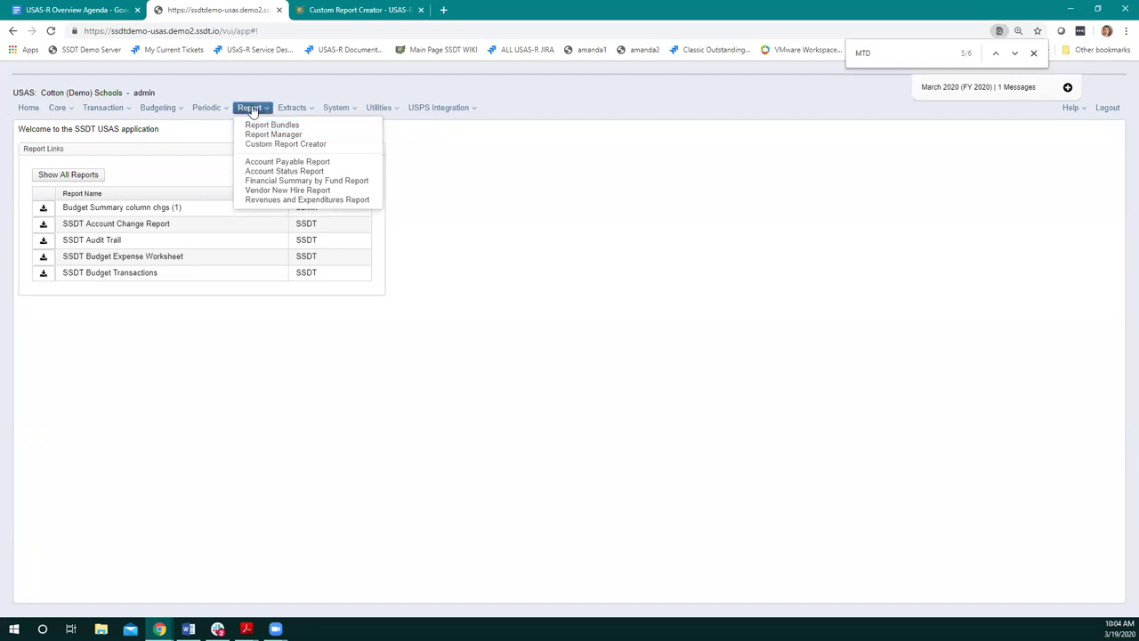
{"action": "mouse_move", "coordinate": [395, 109]}
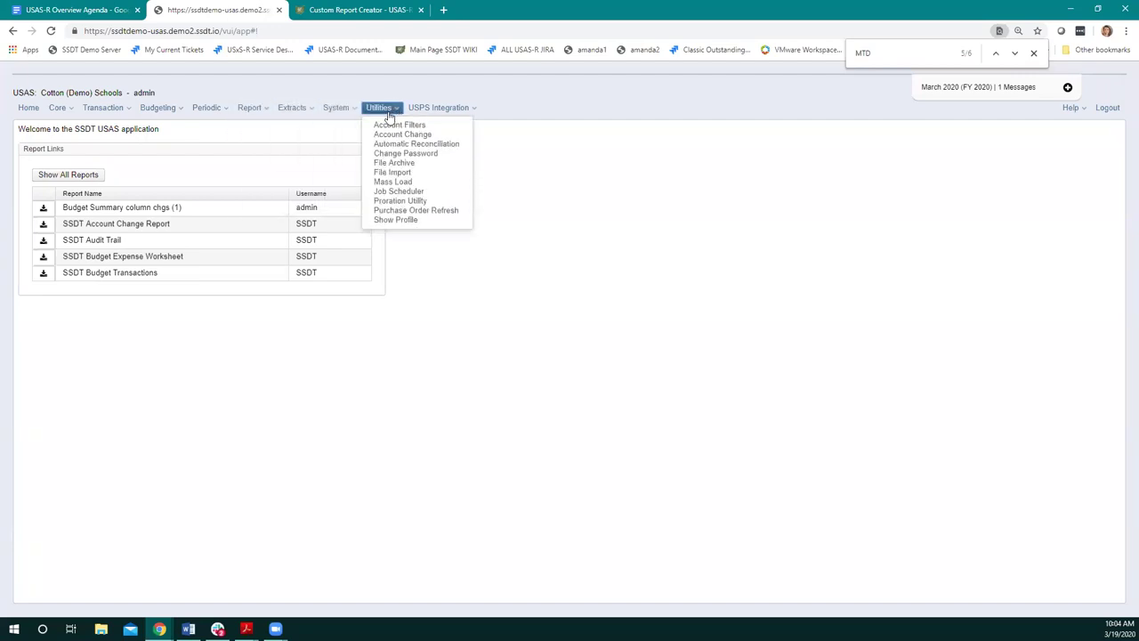
{"action": "left_click", "coordinate": [381, 108]}
{"action": "left_click", "coordinate": [384, 108]}
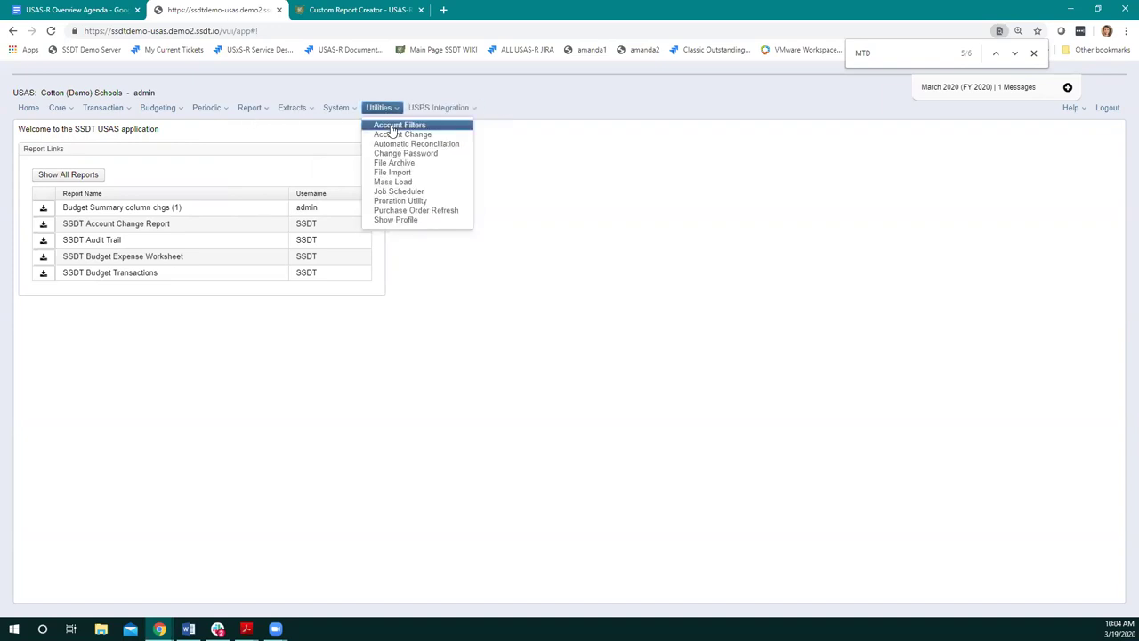
{"action": "left_click", "coordinate": [391, 127]}
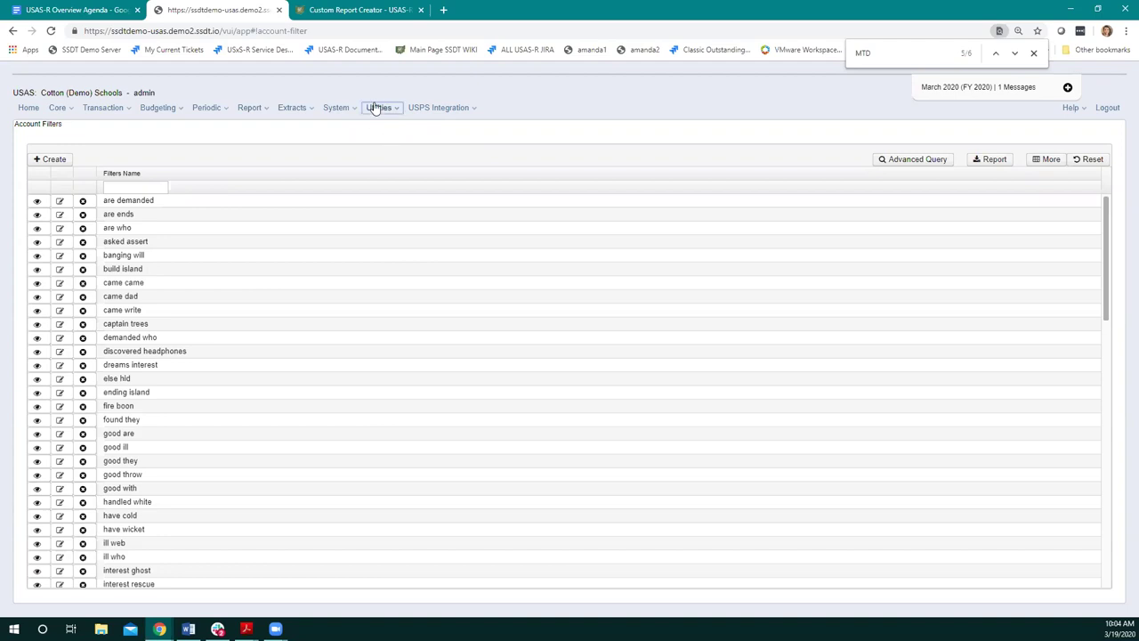
{"action": "left_click", "coordinate": [378, 108]}
Create a new account filter named Cafe111 and add one blank filter row.
{"action": "left_click", "coordinate": [45, 162]}
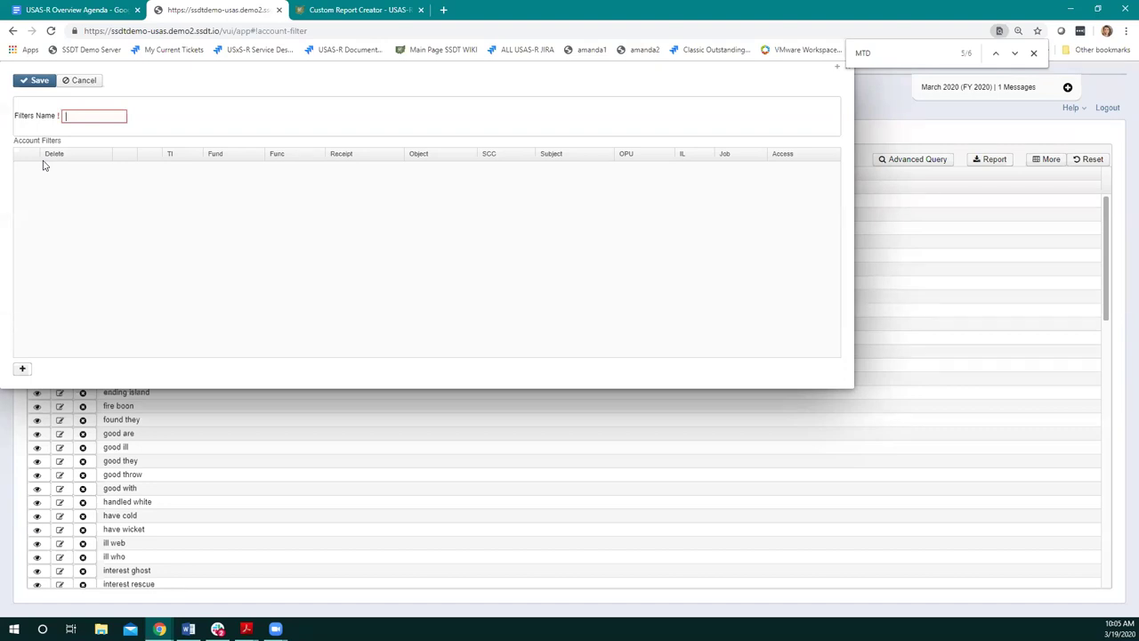
{"action": "type", "text": "Cafe111"}
{"action": "left_click", "coordinate": [22, 372]}
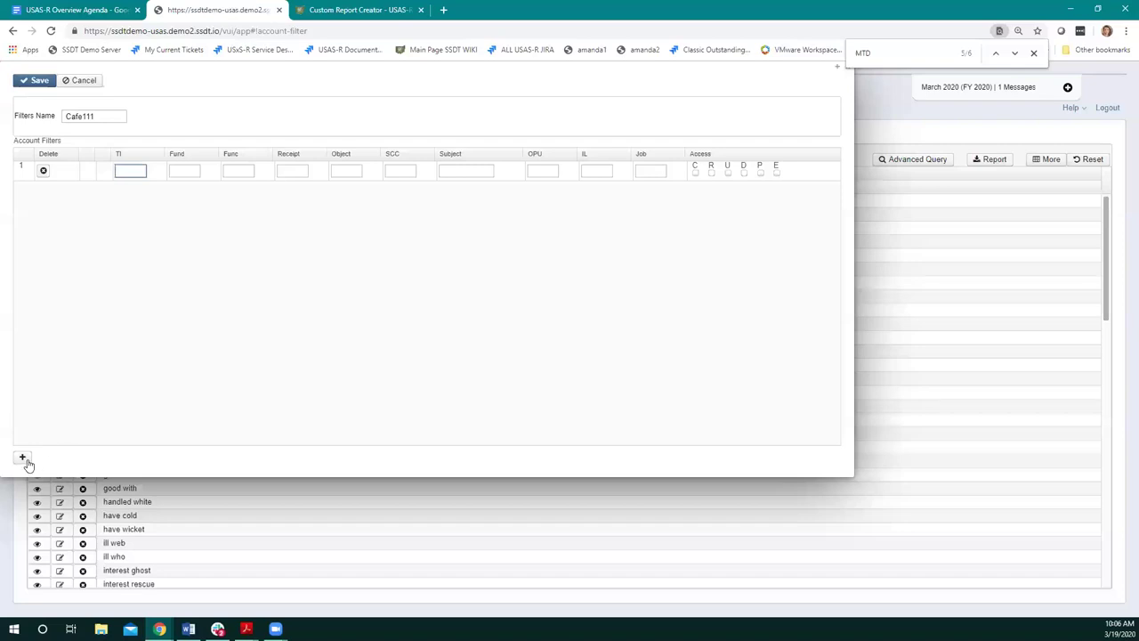
{"action": "left_click", "coordinate": [23, 459]}
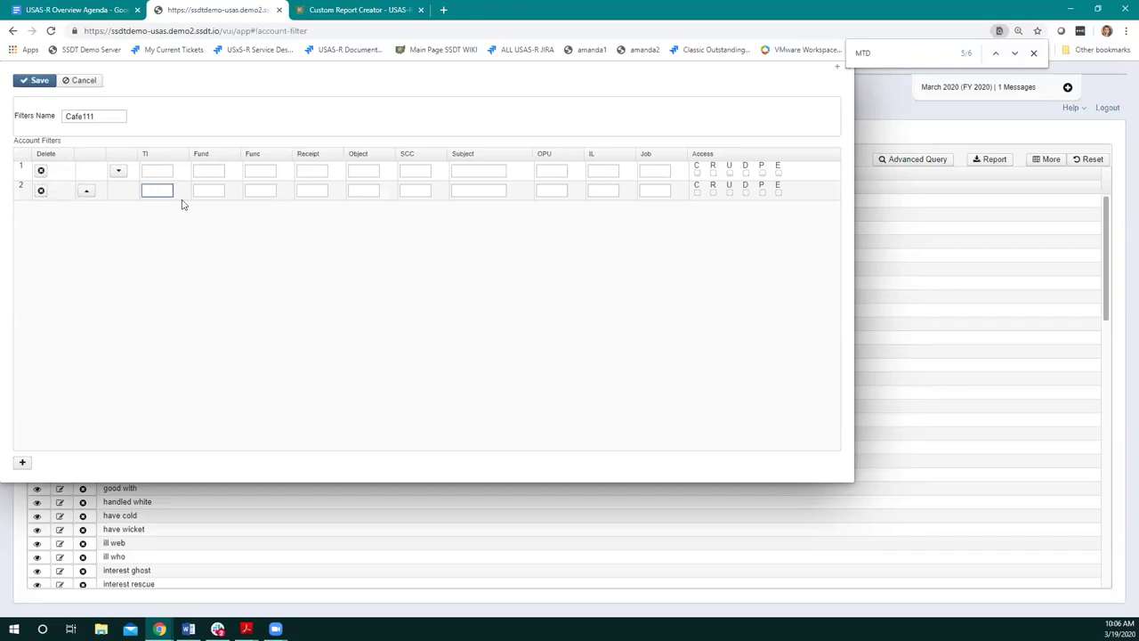
{"action": "left_click", "coordinate": [208, 170]}
{"action": "left_click", "coordinate": [153, 170]}
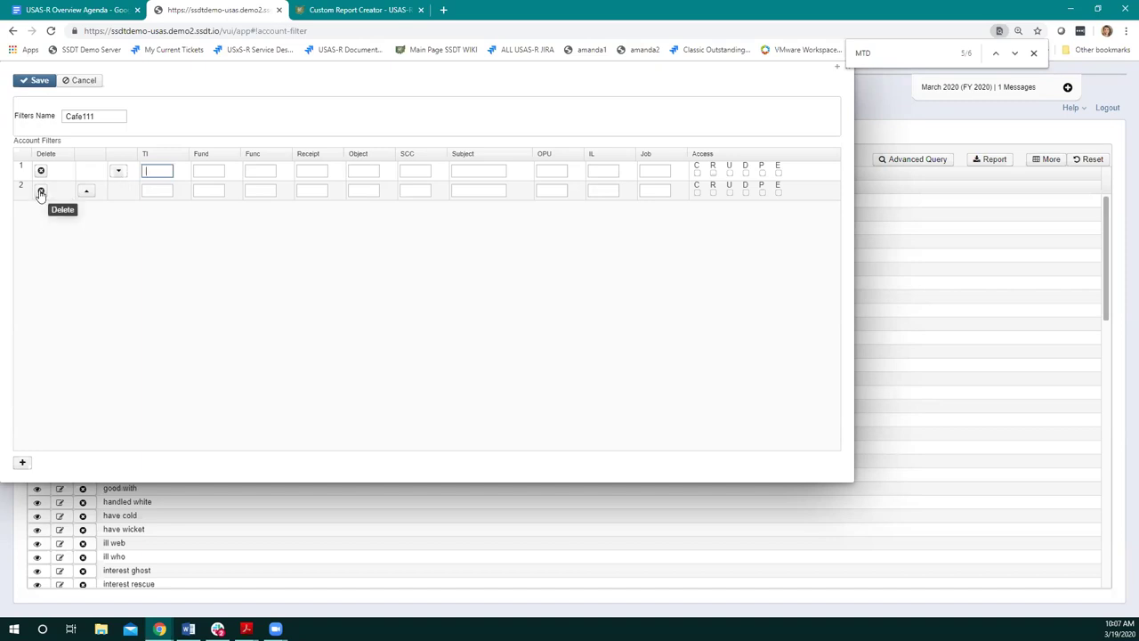
{"action": "left_click", "coordinate": [40, 195]}
{"action": "left_click", "coordinate": [631, 372]}
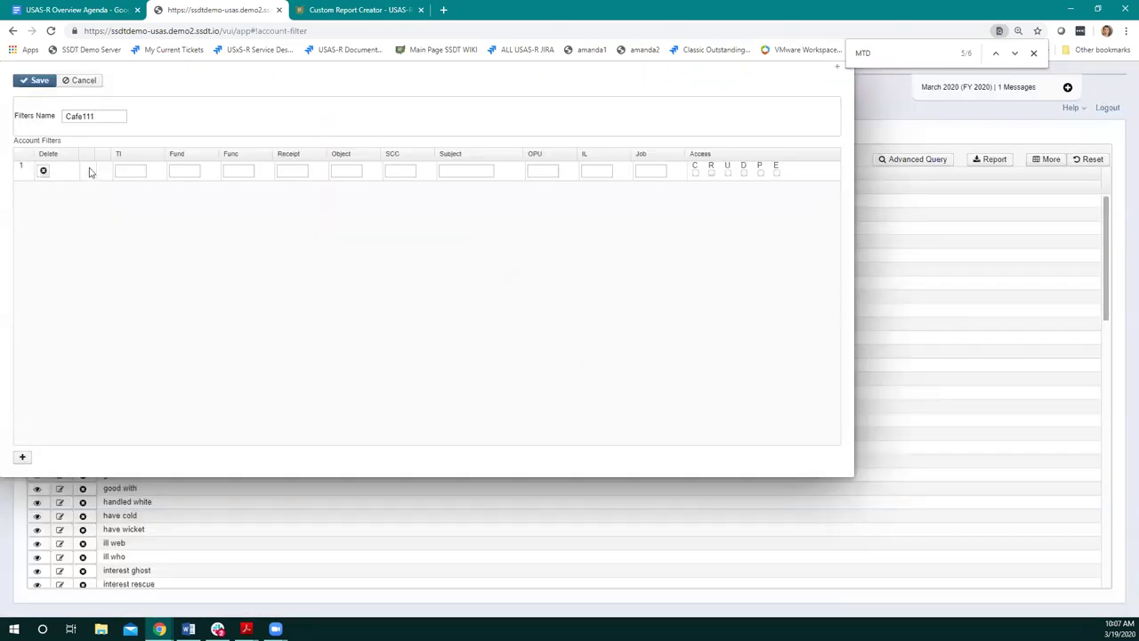
Enter TI 00 and Fund 006 in row 1 of the Cafe111 filter.
{"action": "left_click", "coordinate": [125, 172]}
{"action": "type", "text": "00"}
{"action": "left_click", "coordinate": [185, 170]}
{"action": "type", "text": "006"}
{"action": "left_click", "coordinate": [138, 190]}
Rework the TI value in row 1, ending with 00.
{"action": "left_click", "coordinate": [135, 170]}
{"action": "key", "text": "BackSpace"}
{"action": "type", "text": "2"}
{"action": "type", "text": "3"}
{"action": "key", "text": "BackSpace"}
{"action": "type", "text": "0"}
Try 12% in the row's Func field, then clear it again.
{"action": "left_click", "coordinate": [190, 171]}
{"action": "key", "text": "Tab"}
{"action": "type", "text": "1"}
{"action": "type", "text": "2"}
{"action": "type", "text": "%"}
{"action": "key", "text": "BackSpace"}
{"action": "key", "text": "BackSpace"}
{"action": "key", "text": "BackSpace"}
{"action": "key", "text": "Tab"}
{"action": "key", "text": "Tab"}
Enter Object range 400..699, then remove it, leaving only TI 00 and Fund 006.
{"action": "type", "text": "4"}
{"action": "type", "text": "00"}
{"action": "type", "text": "."}
{"action": "type", "text": ".699"}
{"action": "key", "text": "Left"}
{"action": "key", "text": "Left"}
{"action": "key", "text": "Left"}
{"action": "key", "text": "Left"}
{"action": "key", "text": "Left"}
{"action": "key", "text": "Left"}
{"action": "key", "text": "Left"}
{"action": "key", "text": "Left"}
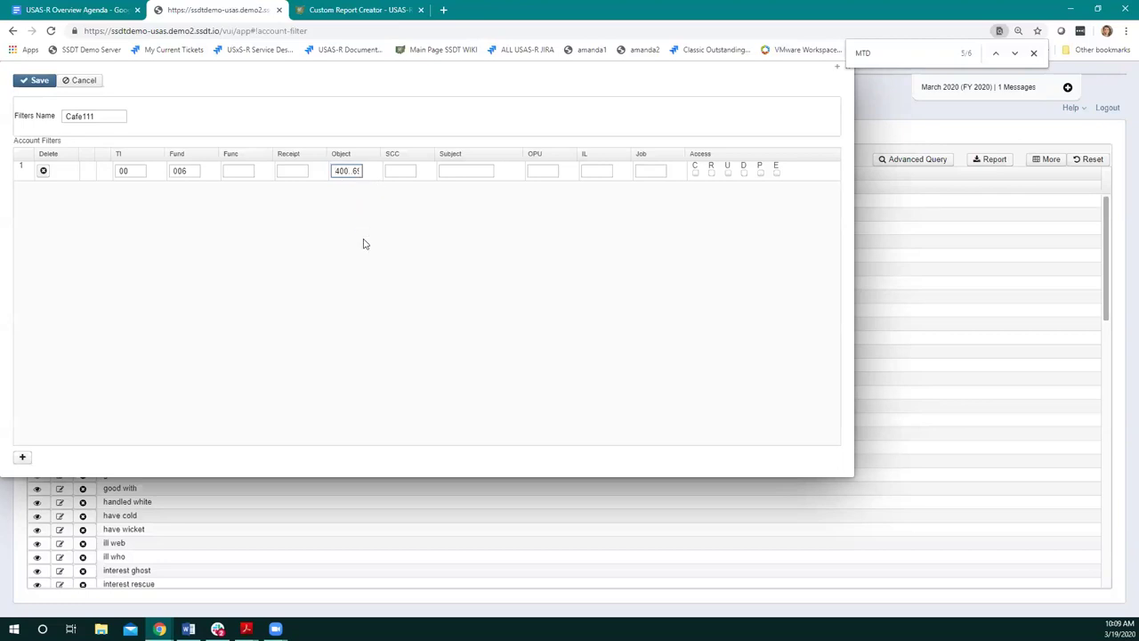
{"action": "key", "text": "Right"}
{"action": "key", "text": "Right"}
{"action": "key", "text": "Right"}
{"action": "key", "text": "Right"}
{"action": "key", "text": "Right"}
{"action": "key", "text": "Right"}
{"action": "key", "text": "Right"}
{"action": "key", "text": "BackSpace"}
{"action": "key", "text": "BackSpace"}
{"action": "key", "text": "BackSpace"}
{"action": "key", "text": "BackSpace"}
{"action": "key", "text": "BackSpace"}
{"action": "key", "text": "BackSpace"}
{"action": "key", "text": "BackSpace"}
{"action": "key", "text": "BackSpace"}
{"action": "left_click", "coordinate": [400, 170]}
{"action": "left_click", "coordinate": [293, 172]}
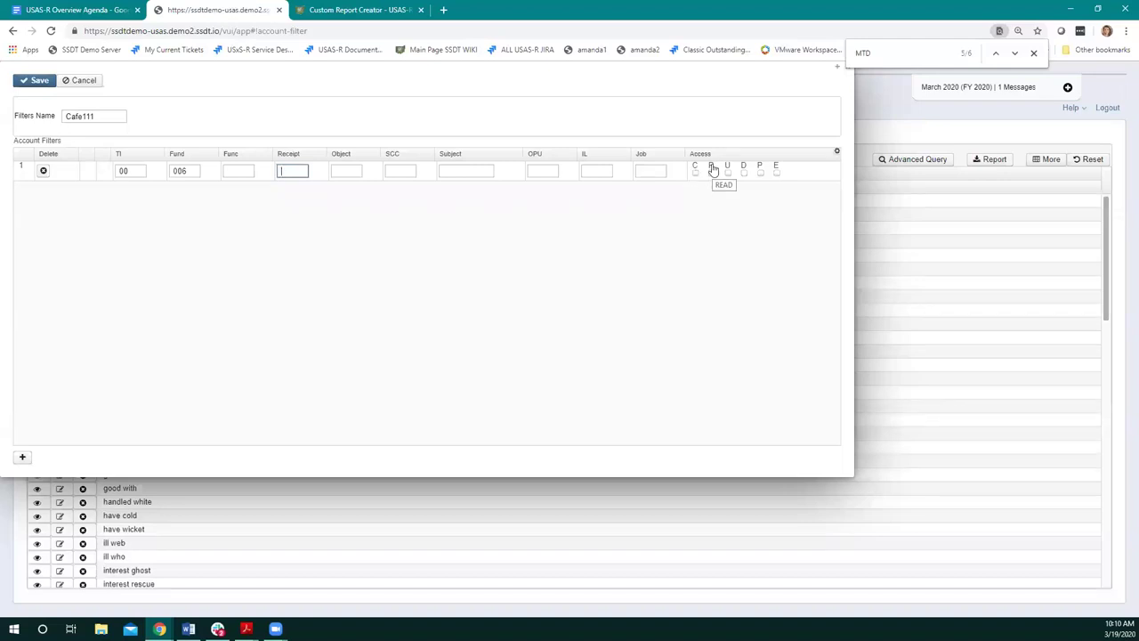
Tick the R (Read) access checkbox in row 1 of the Cafe111 filter.
{"action": "left_click", "coordinate": [711, 174]}
Save the Cafe111 filter, close the find bar and filter dialog, and return Home.
{"action": "left_click", "coordinate": [27, 81]}
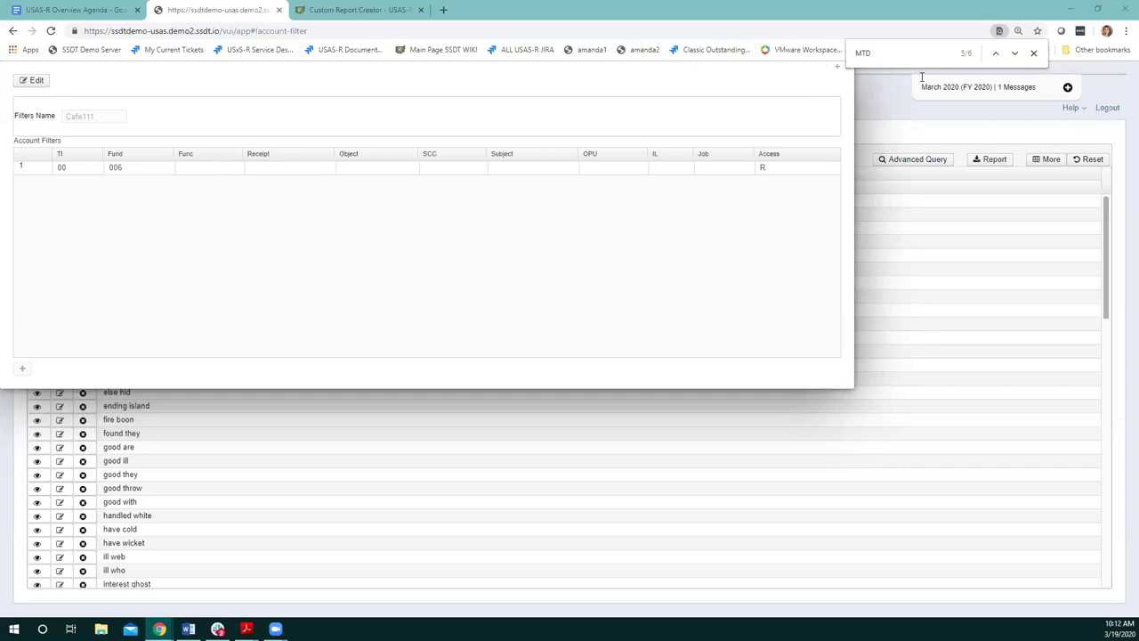
{"action": "left_click", "coordinate": [1033, 53]}
{"action": "left_click", "coordinate": [850, 69]}
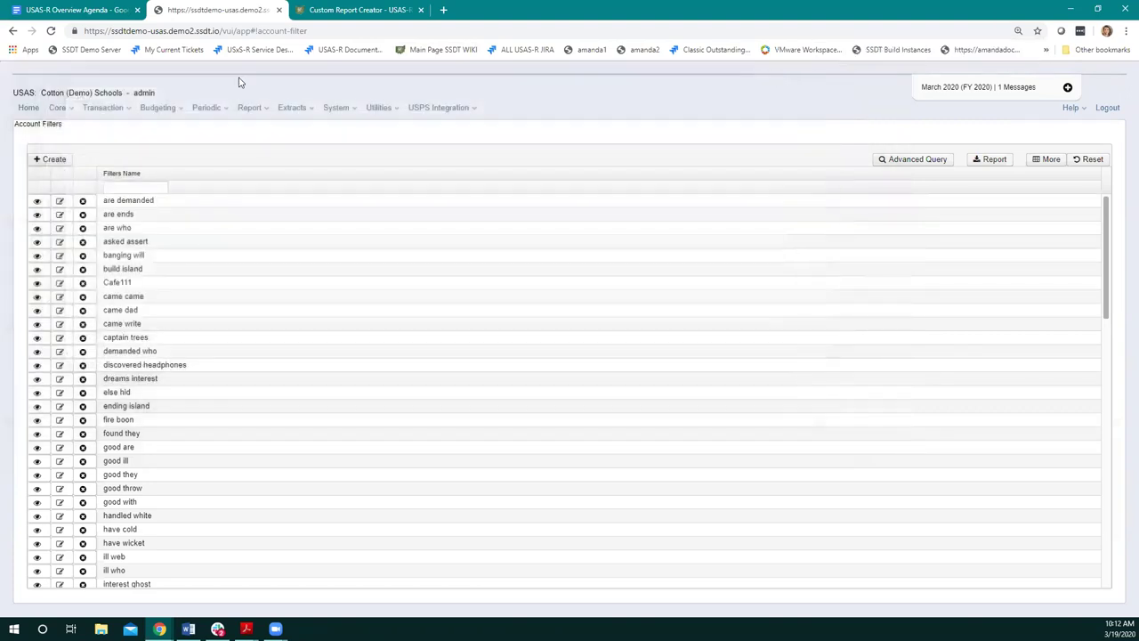
{"action": "left_click", "coordinate": [26, 109]}
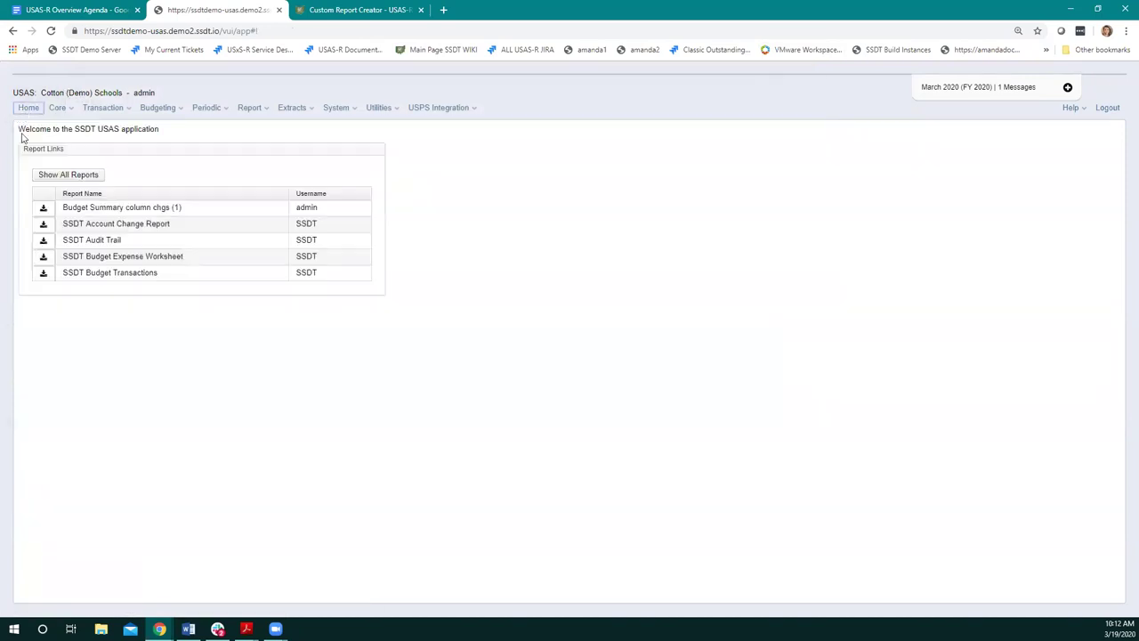
Open SSDT Budget Summary from the full report list and load the Default saved settings.
{"action": "left_click", "coordinate": [59, 177]}
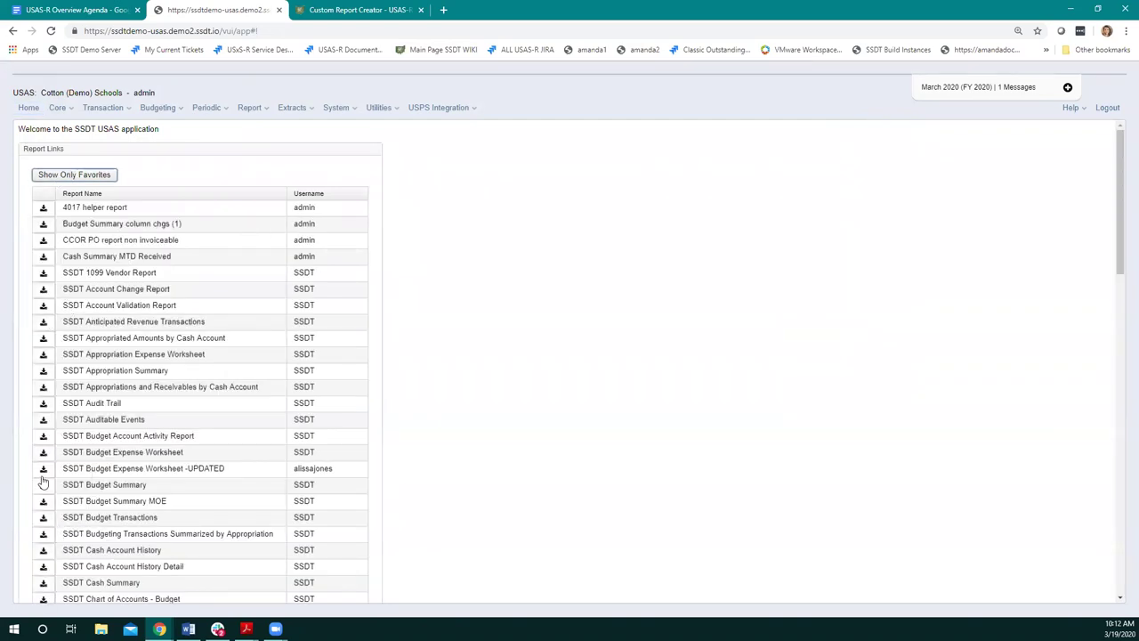
{"action": "left_click", "coordinate": [42, 486]}
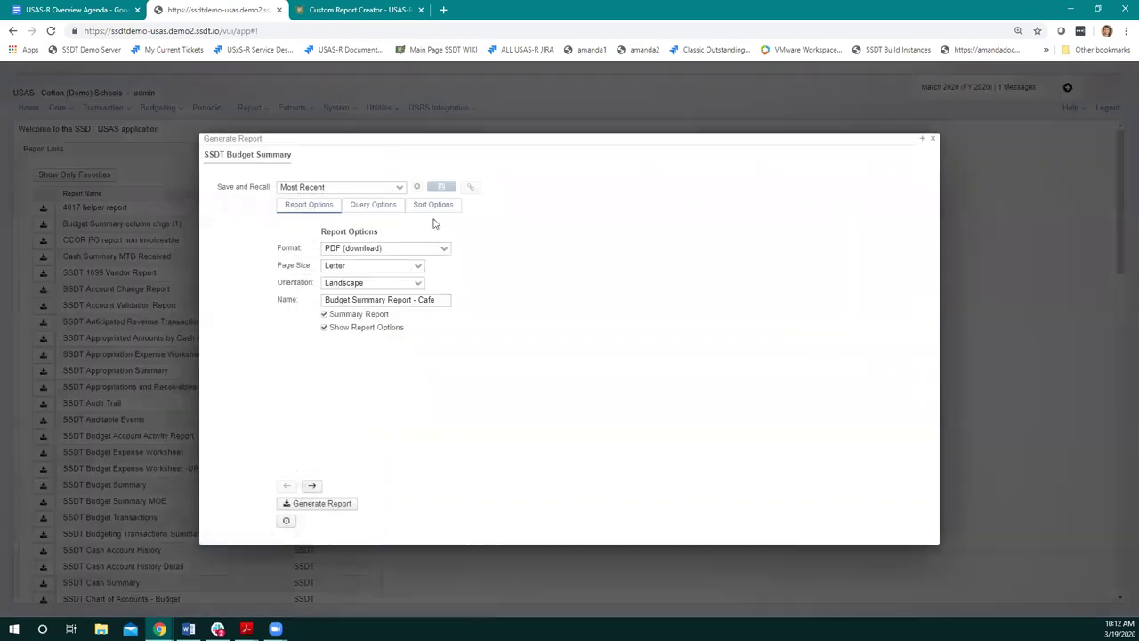
{"action": "left_click", "coordinate": [399, 187]}
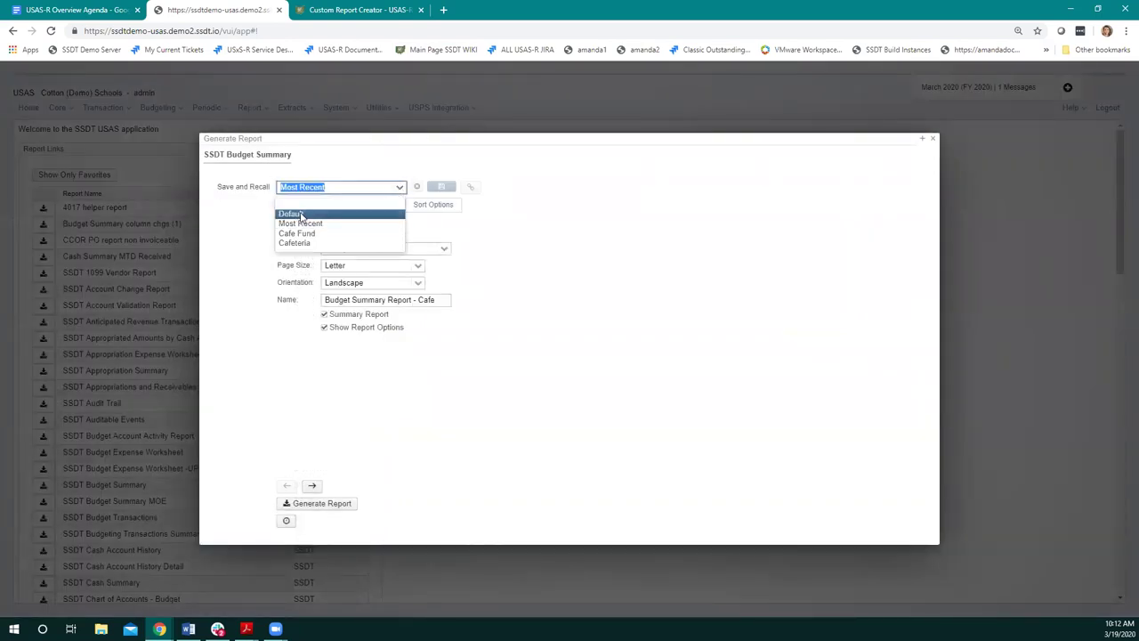
{"action": "left_click", "coordinate": [301, 216]}
Enter filter name Cafe111 in Query Options and generate the report.
{"action": "left_click", "coordinate": [367, 208]}
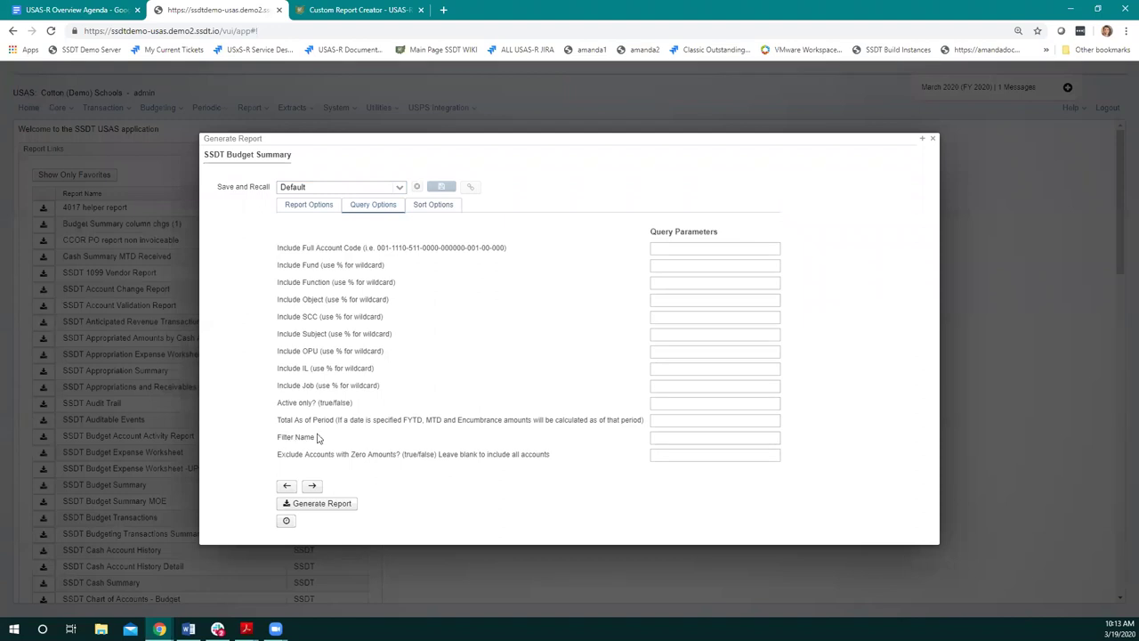
{"action": "left_click", "coordinate": [669, 437]}
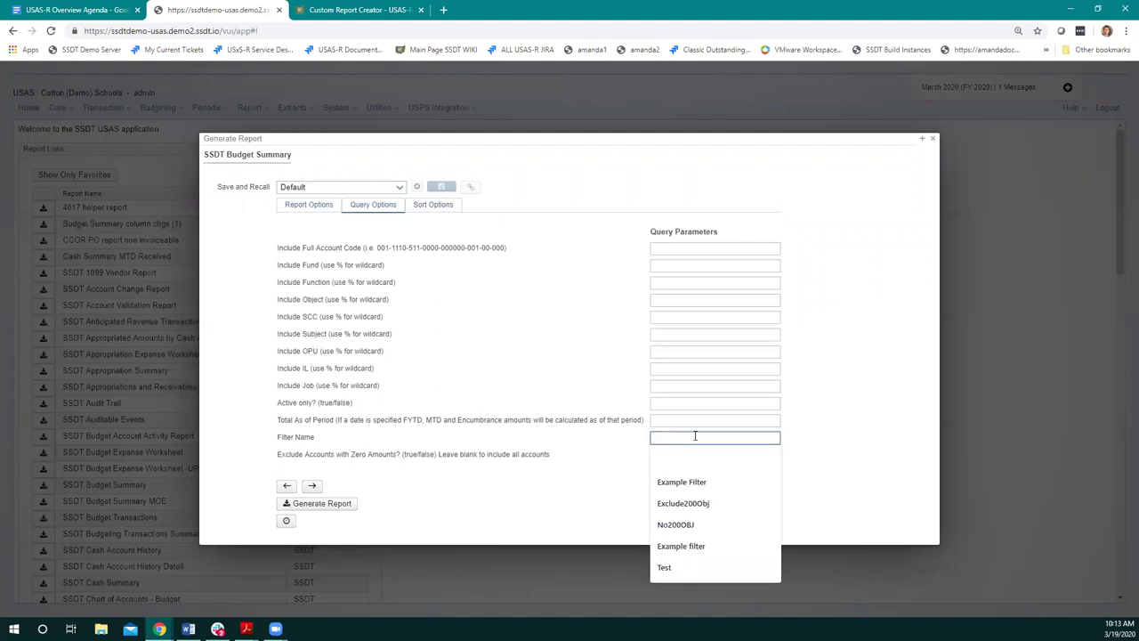
{"action": "type", "text": "Cafe111"}
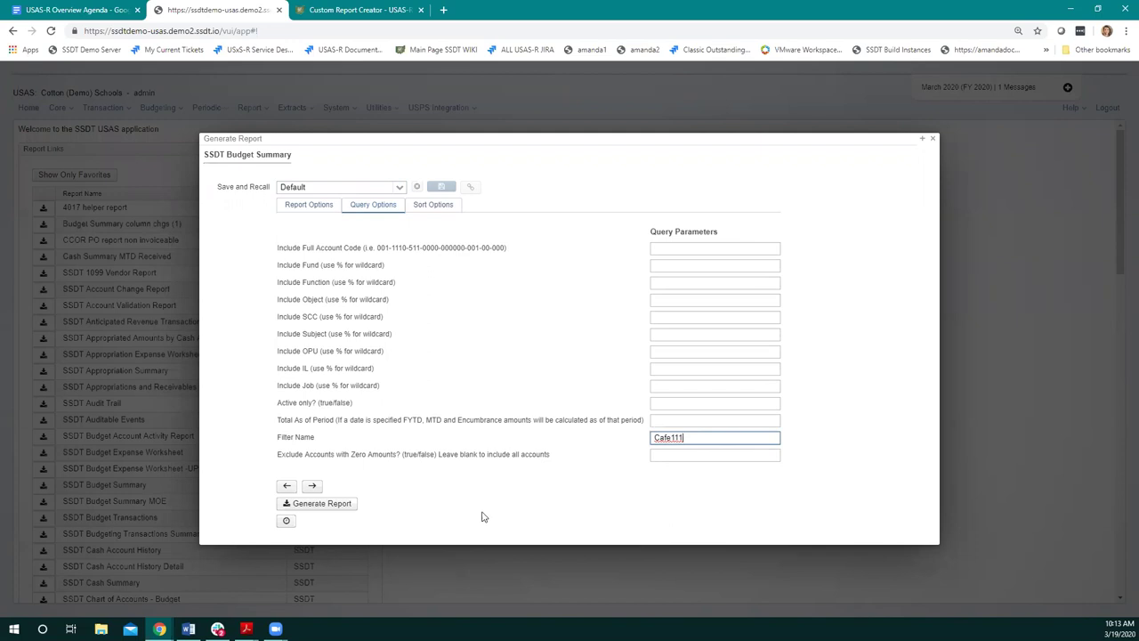
{"action": "left_click", "coordinate": [322, 504]}
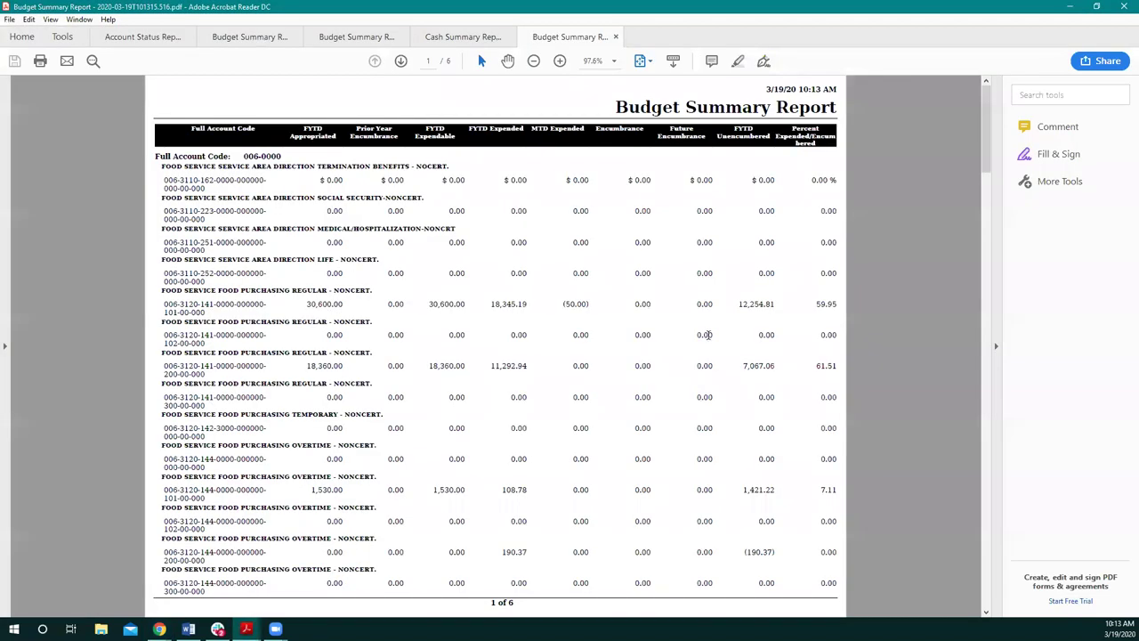
Highlight the 006-0000 account code and scroll through the PDF to the Grand Total.
{"action": "left_click_drag", "start_coordinate": [240, 156], "coordinate": [284, 156]}
{"action": "scroll", "coordinate": [470, 246], "scroll_direction": "down", "scroll_amount": 3}
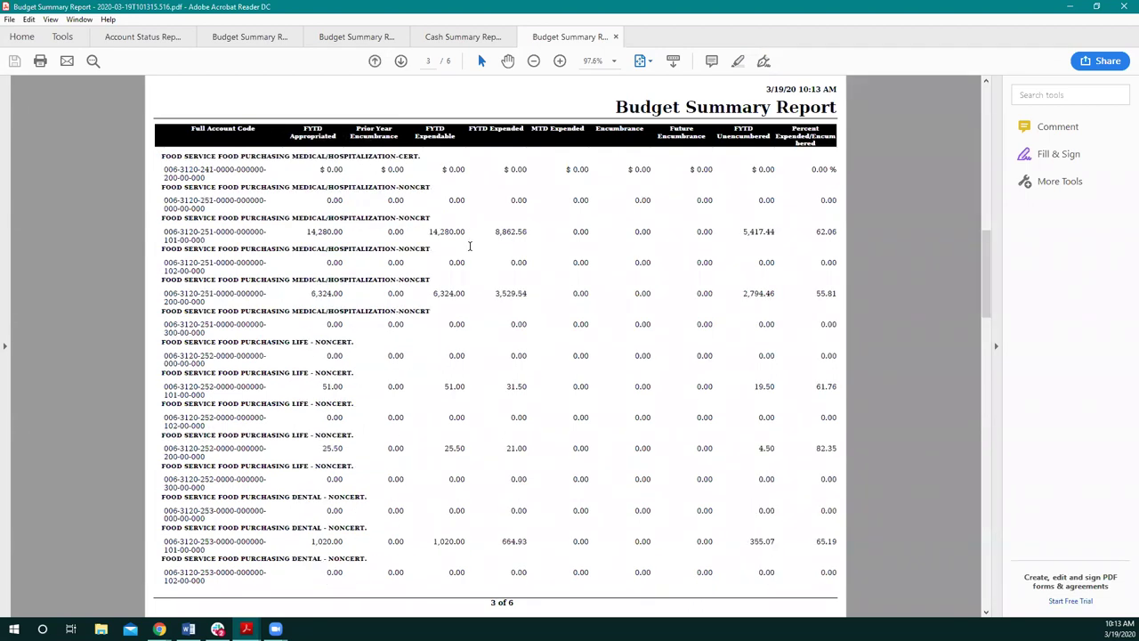
{"action": "scroll", "coordinate": [470, 245], "scroll_direction": "down", "scroll_amount": 2}
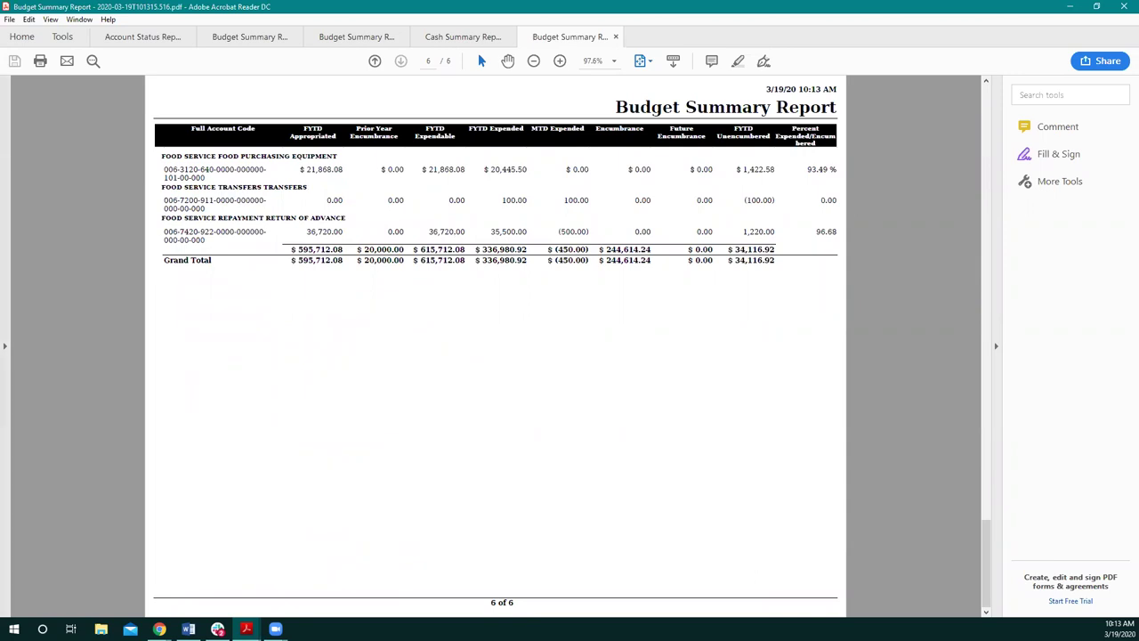
{"action": "key", "text": "alt+Tab"}
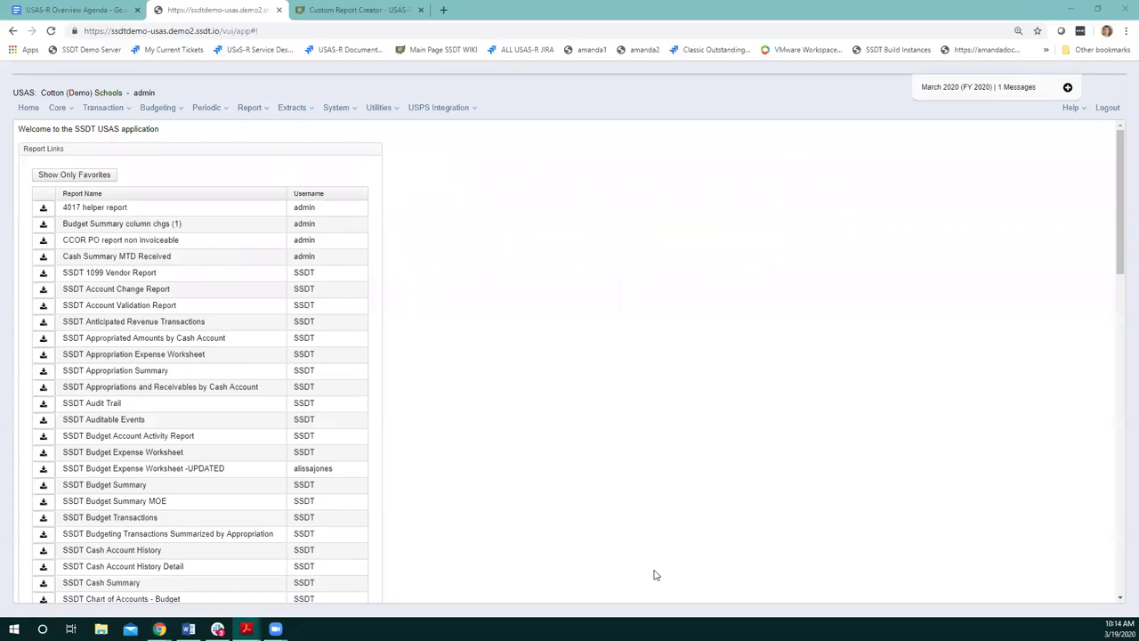
Minimize the PDF and reopen SSDT Budget Summary at its Query Options.
{"action": "left_click", "coordinate": [1071, 7]}
{"action": "left_click", "coordinate": [43, 484]}
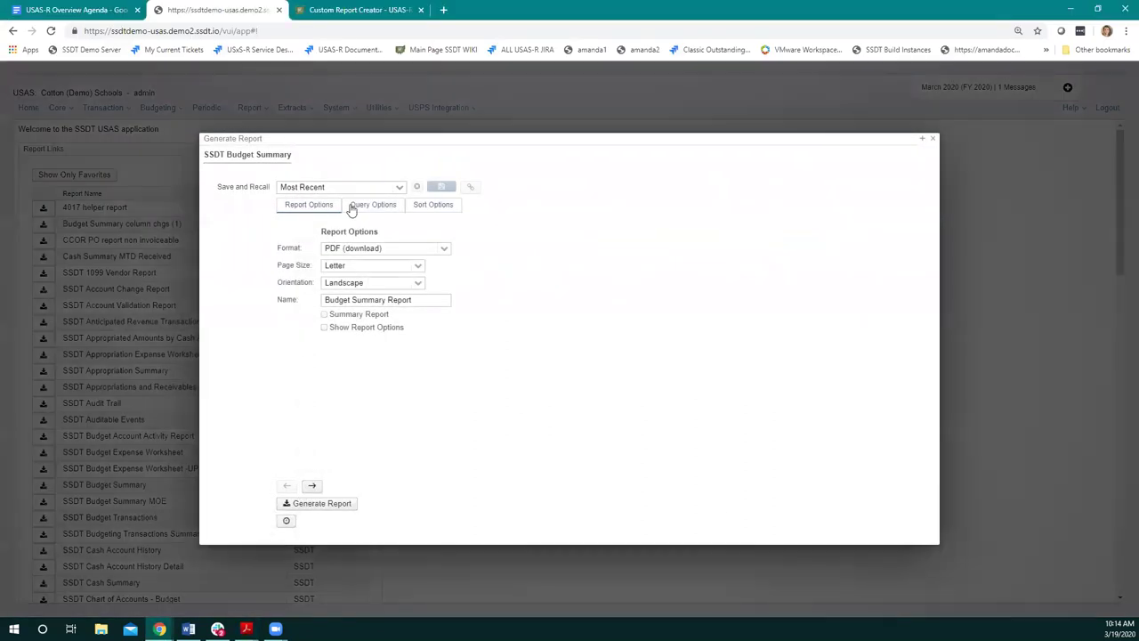
{"action": "left_click", "coordinate": [352, 209]}
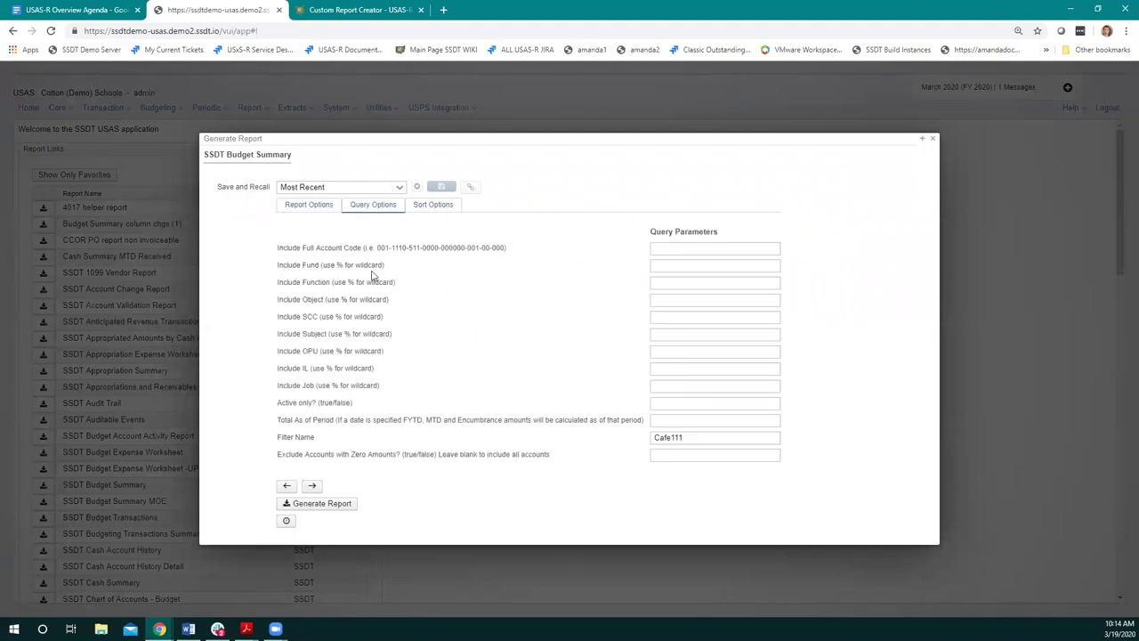
Enter the wildcard 5% in the Include Fund field, dismissing the 572 suggestion.
{"action": "left_click", "coordinate": [669, 267]}
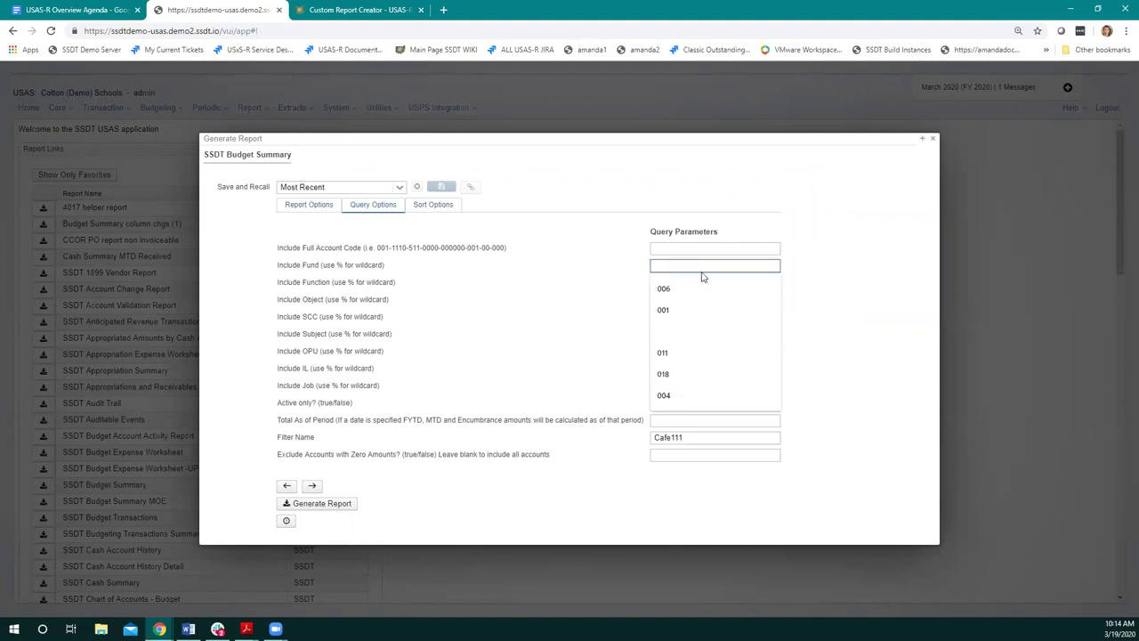
{"action": "left_click", "coordinate": [675, 265]}
{"action": "type", "text": "5"}
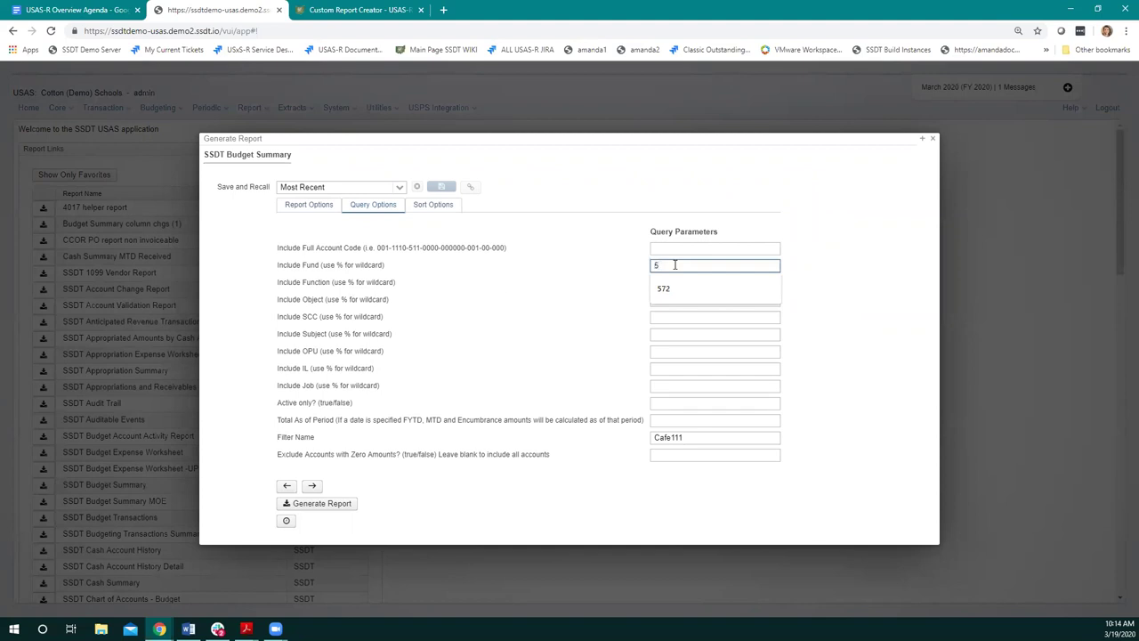
{"action": "key", "text": "Down"}
{"action": "key", "text": "Return"}
{"action": "key", "text": "BackSpace"}
{"action": "key", "text": "BackSpace"}
{"action": "type", "text": "%"}
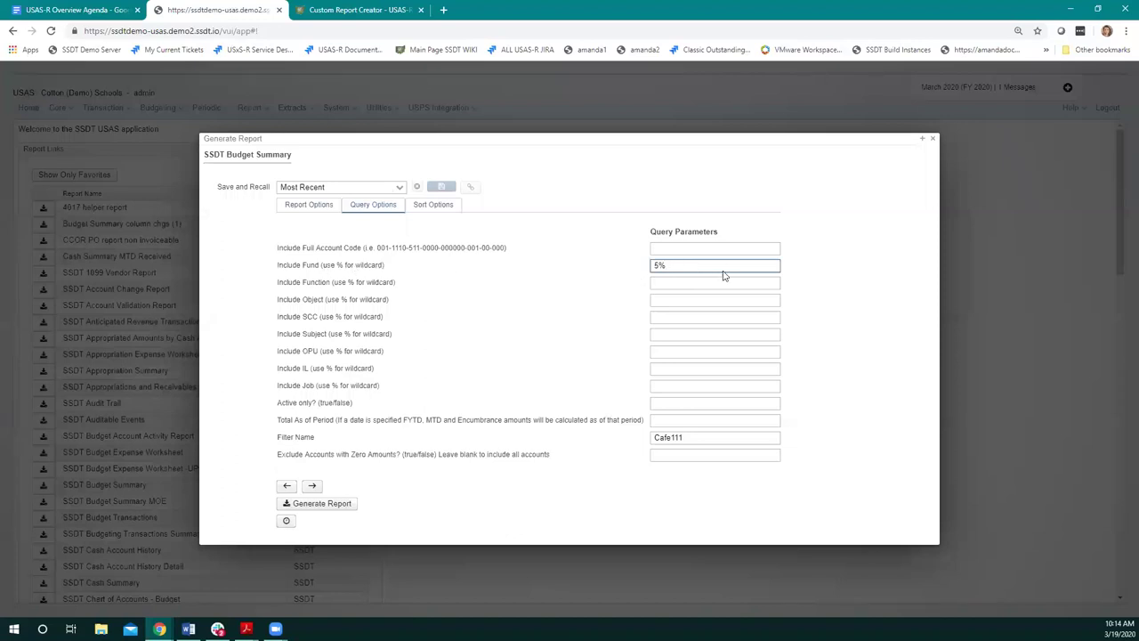
{"action": "left_click_drag", "start_coordinate": [682, 266], "coordinate": [649, 266]}
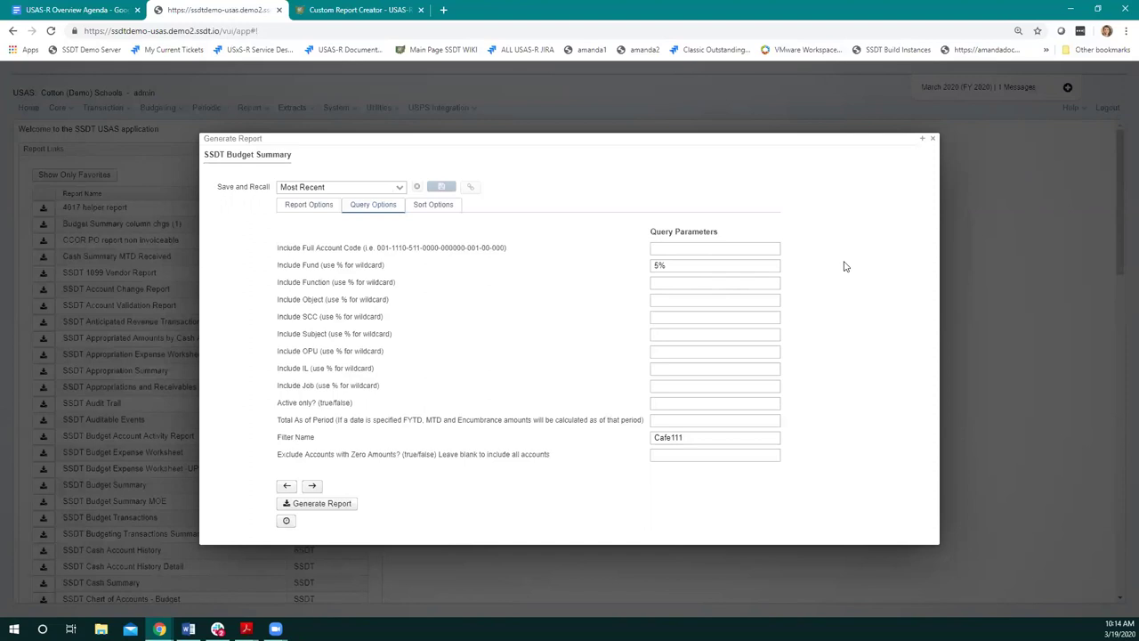
{"action": "left_click", "coordinate": [682, 264]}
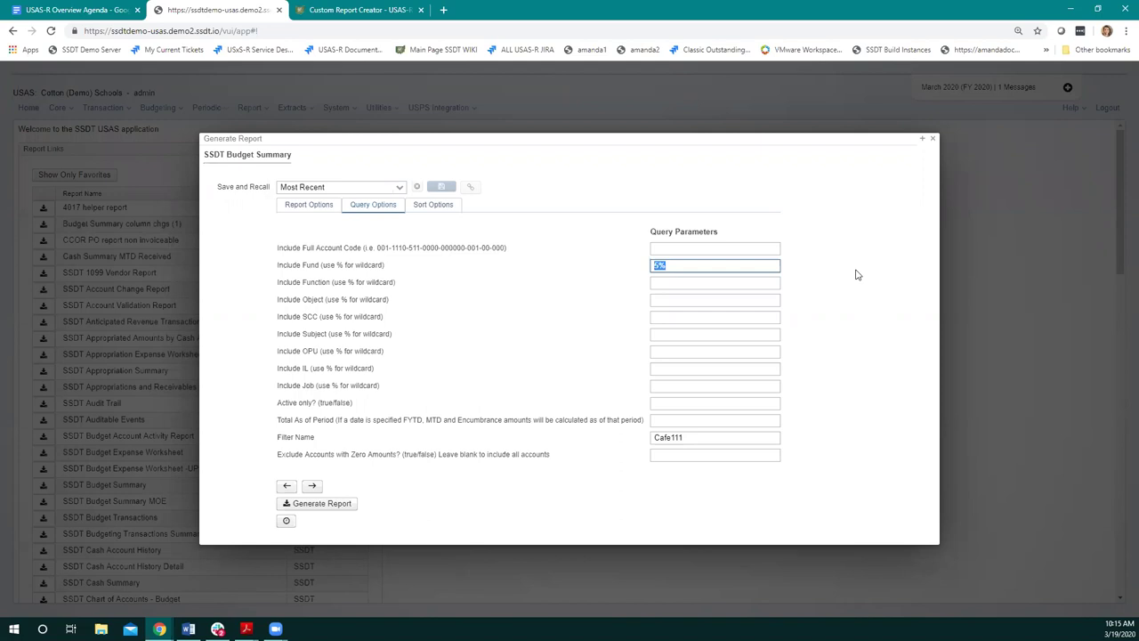
Close the SSDT Budget Summary Generate Report dialog without generating a report.
{"action": "left_click", "coordinate": [933, 139]}
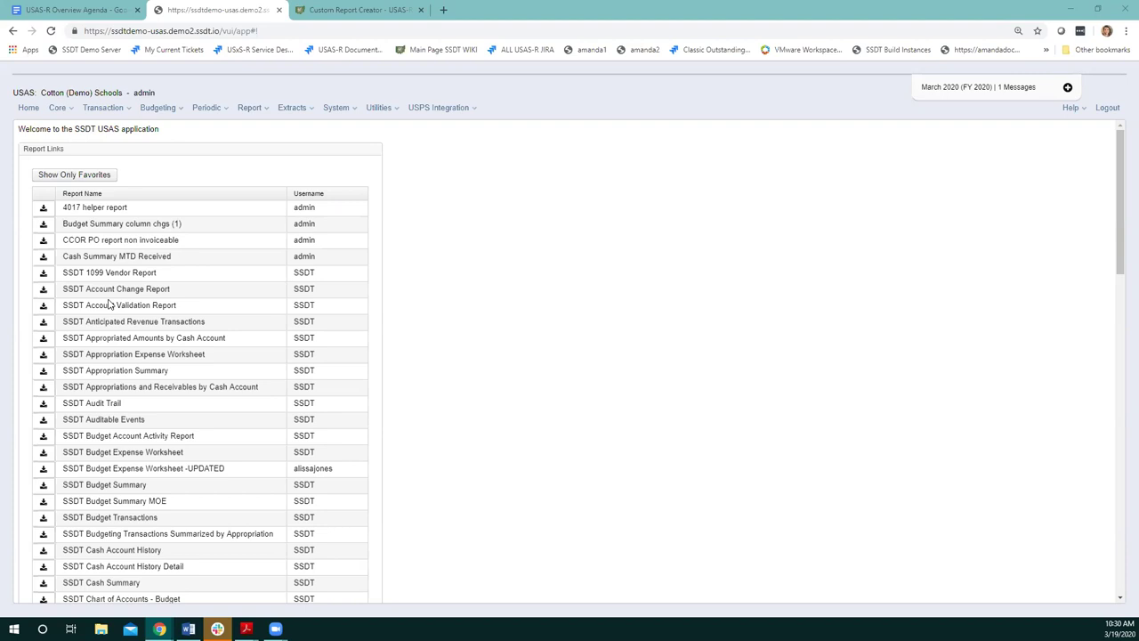
Reopen the SSDT Budget Summary generator, then return to the Custom Report Creator documentation.
{"action": "left_click", "coordinate": [43, 486]}
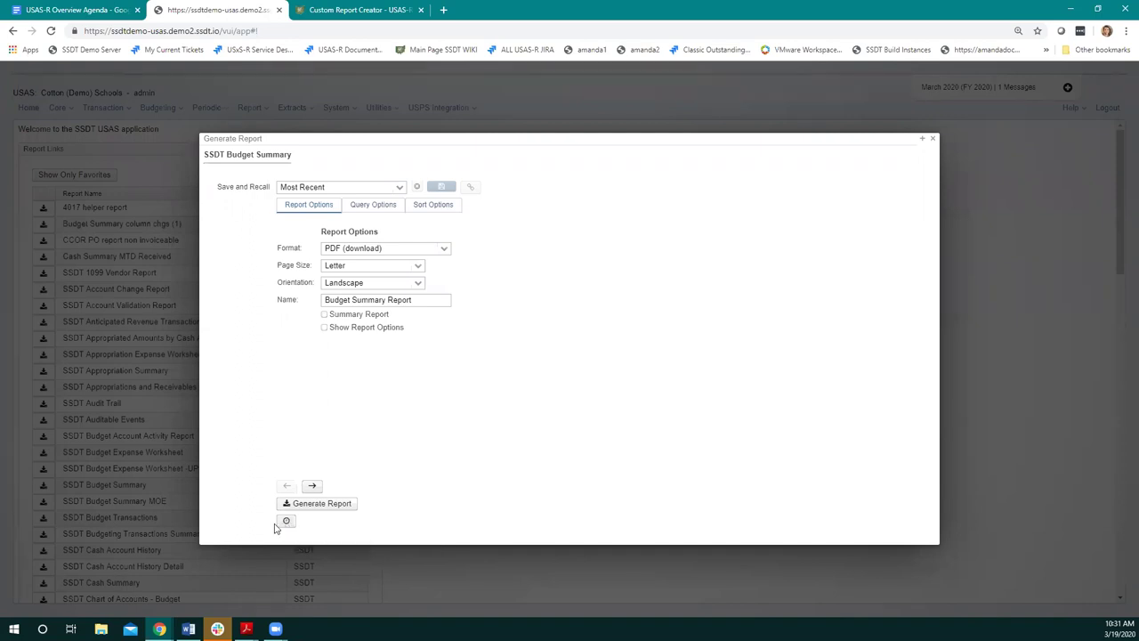
{"action": "key", "text": "ctrl+Tab"}
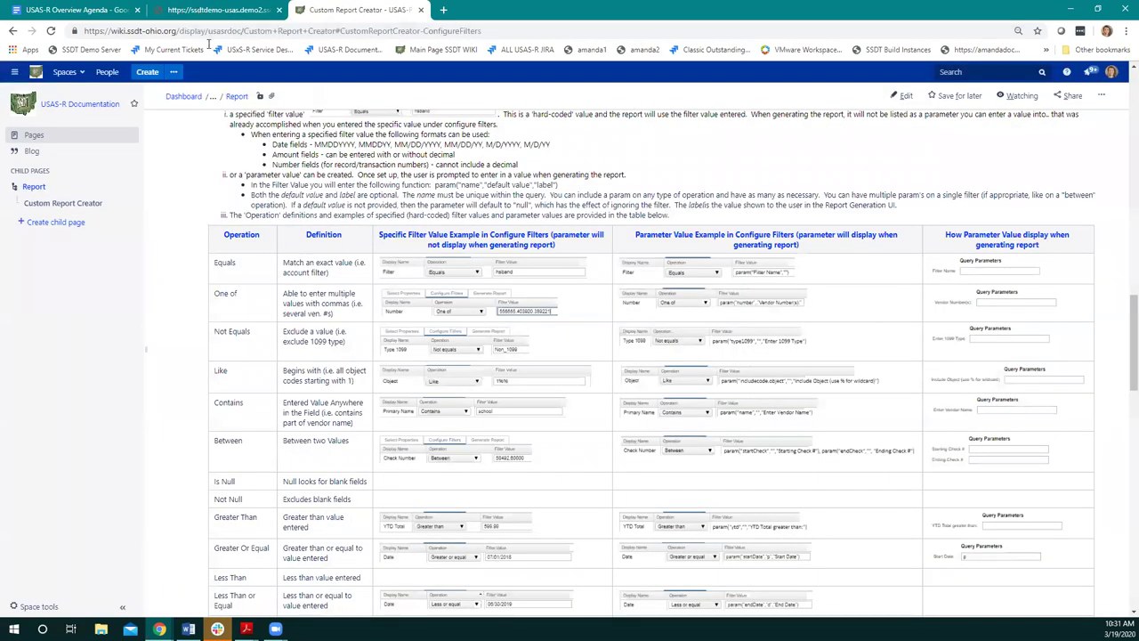
Navigate the wiki tree via Appendix and Report Procedures to 'Scheduling a Report to run via a Cron Job'.
{"action": "left_click", "coordinate": [59, 104]}
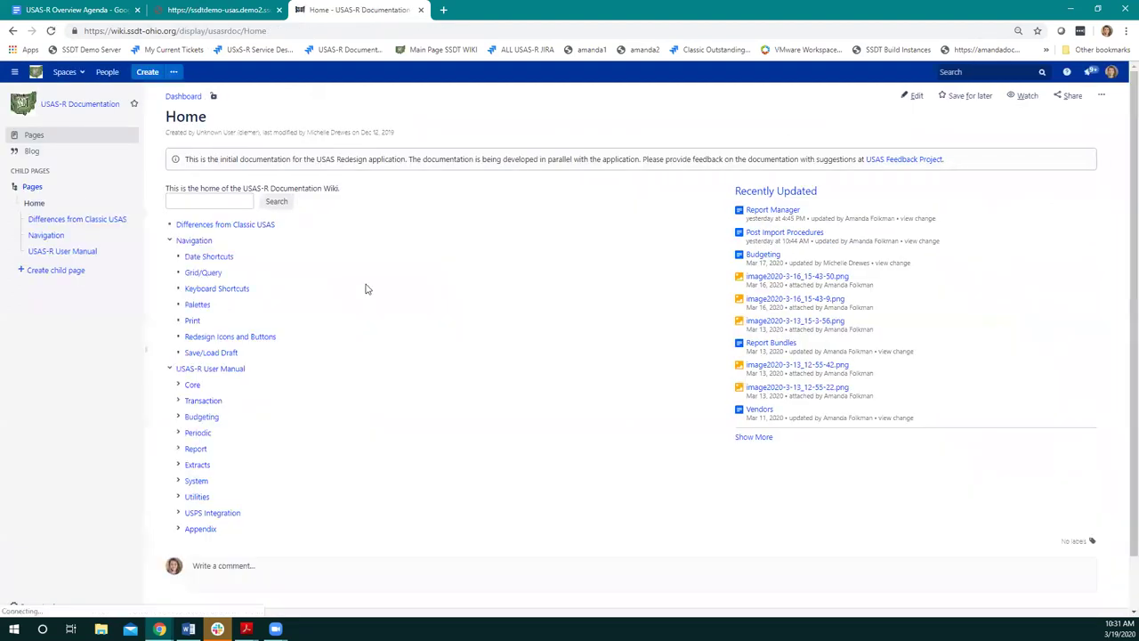
{"action": "left_click", "coordinate": [179, 530]}
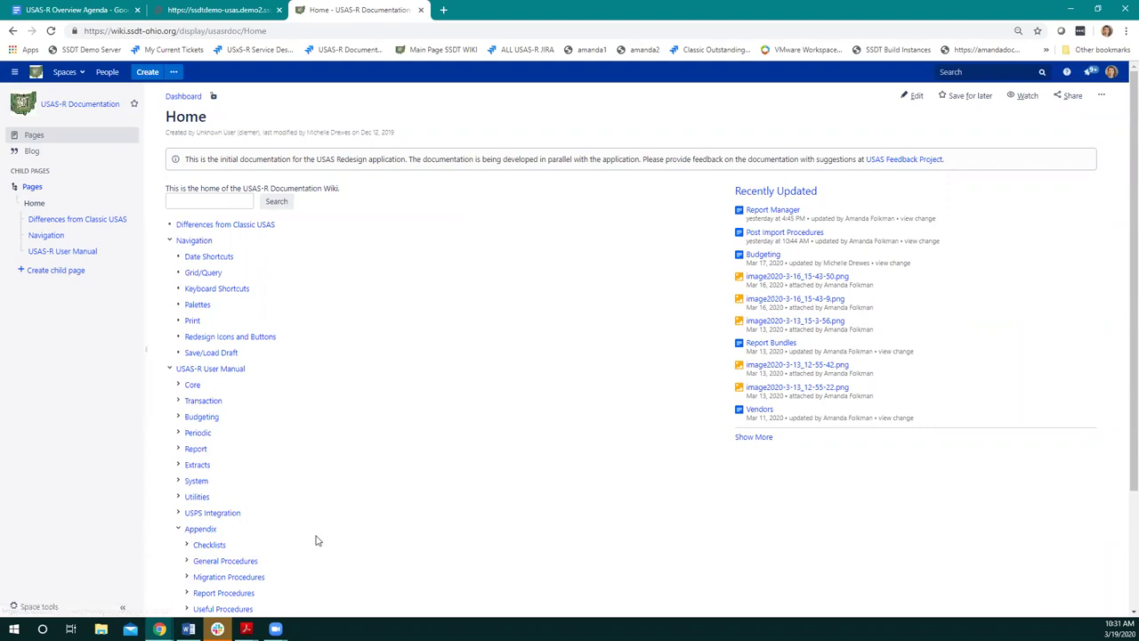
{"action": "scroll", "coordinate": [317, 539], "scroll_direction": "down", "scroll_amount": 1}
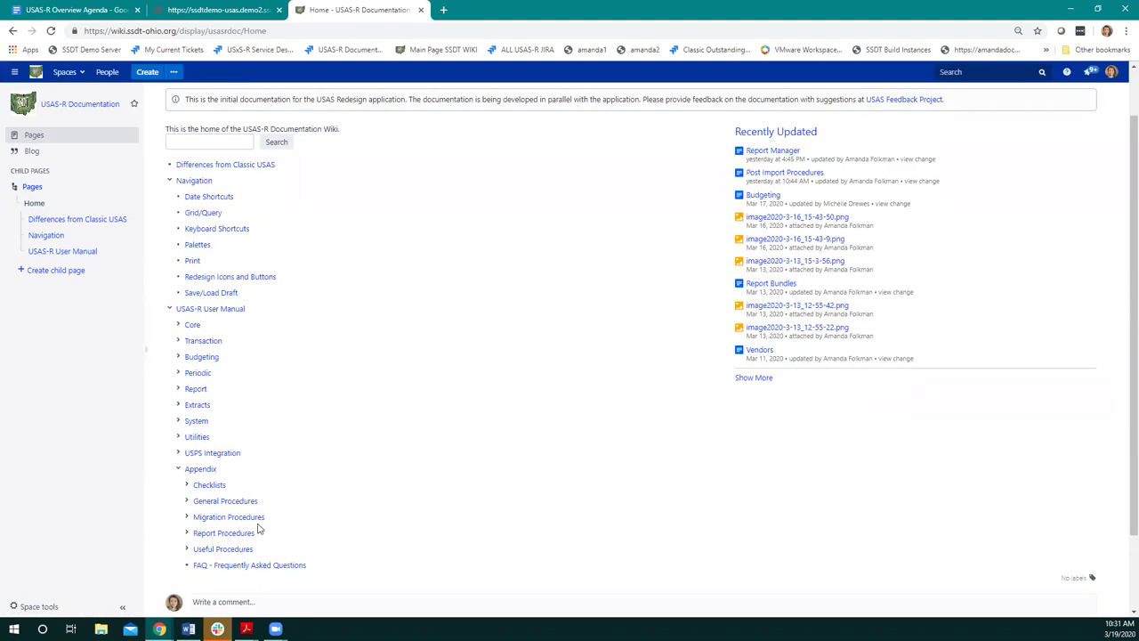
{"action": "left_click", "coordinate": [187, 534]}
{"action": "scroll", "coordinate": [186, 536], "scroll_direction": "down", "scroll_amount": 1}
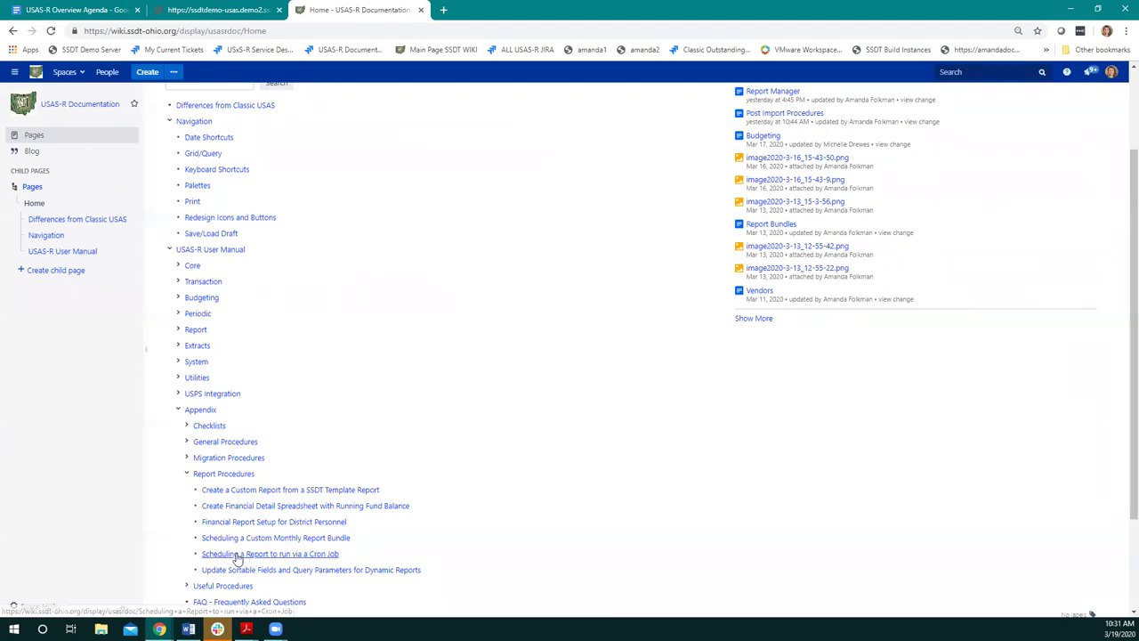
{"action": "left_click", "coordinate": [220, 555]}
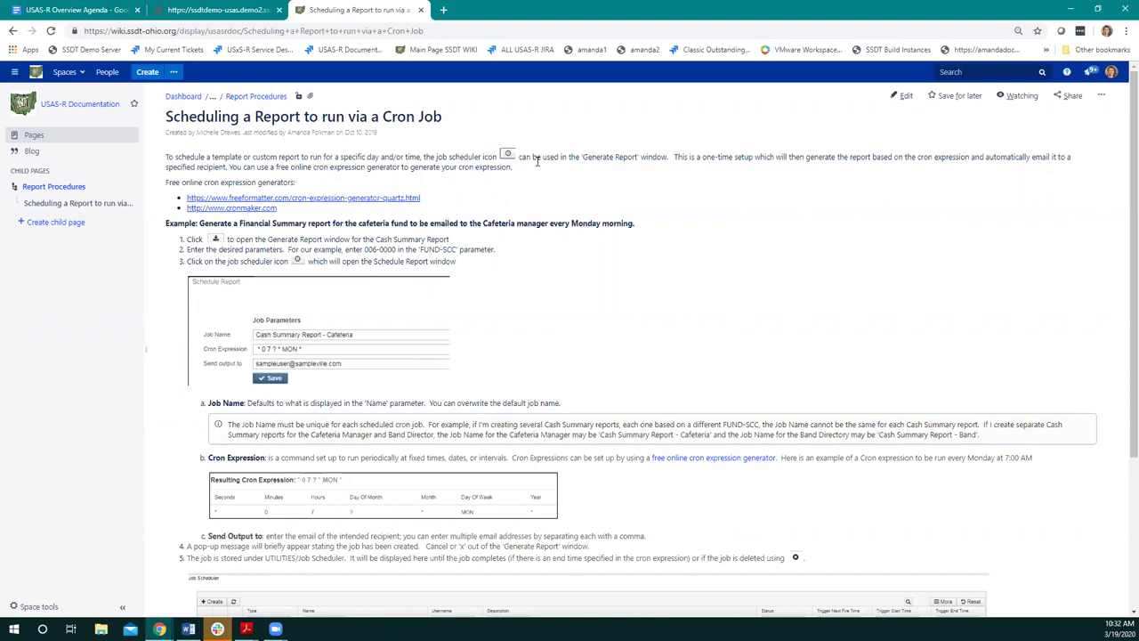
Schedule SSDT Budget Summary with job name 'Budget Summary Report ASF', then revisit the cron guide.
{"action": "left_click", "coordinate": [204, 8]}
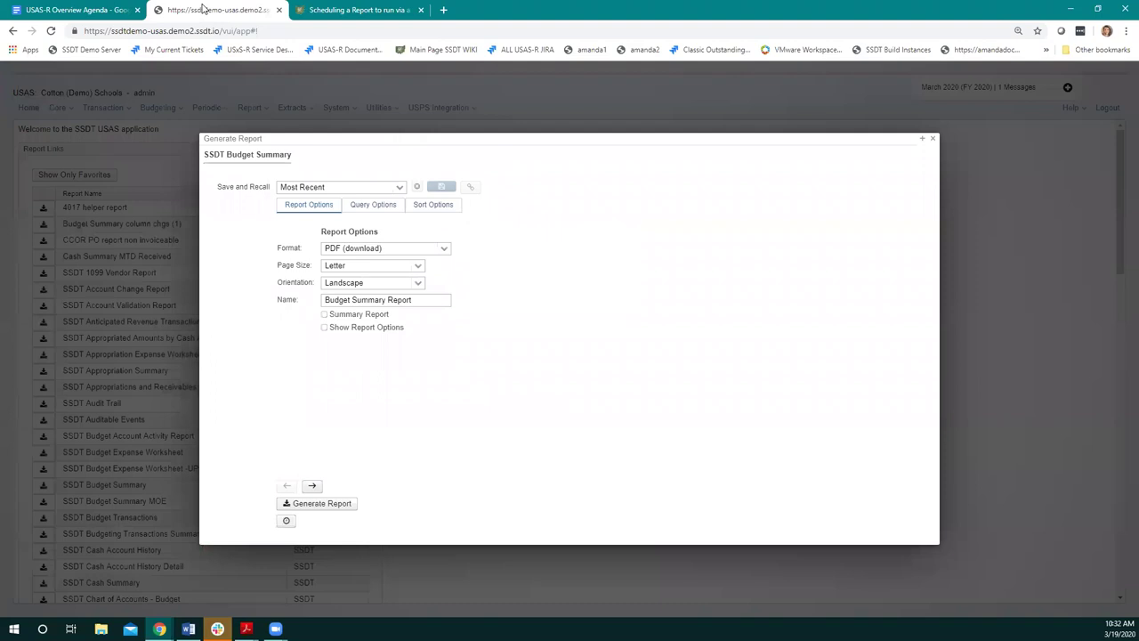
{"action": "left_click", "coordinate": [287, 522]}
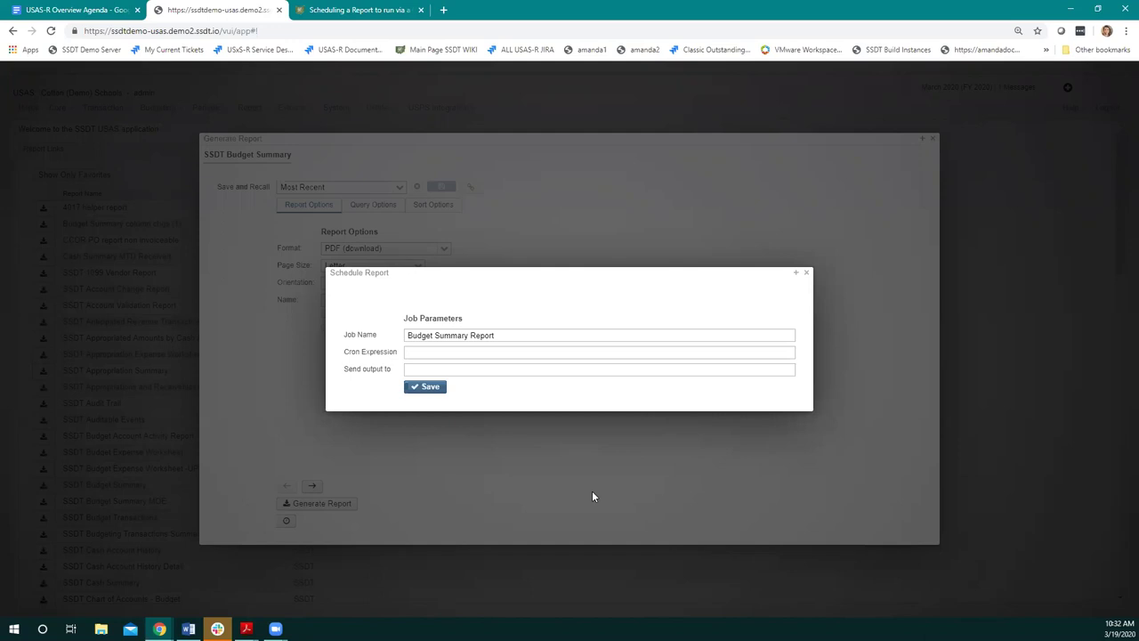
{"action": "left_click", "coordinate": [508, 336]}
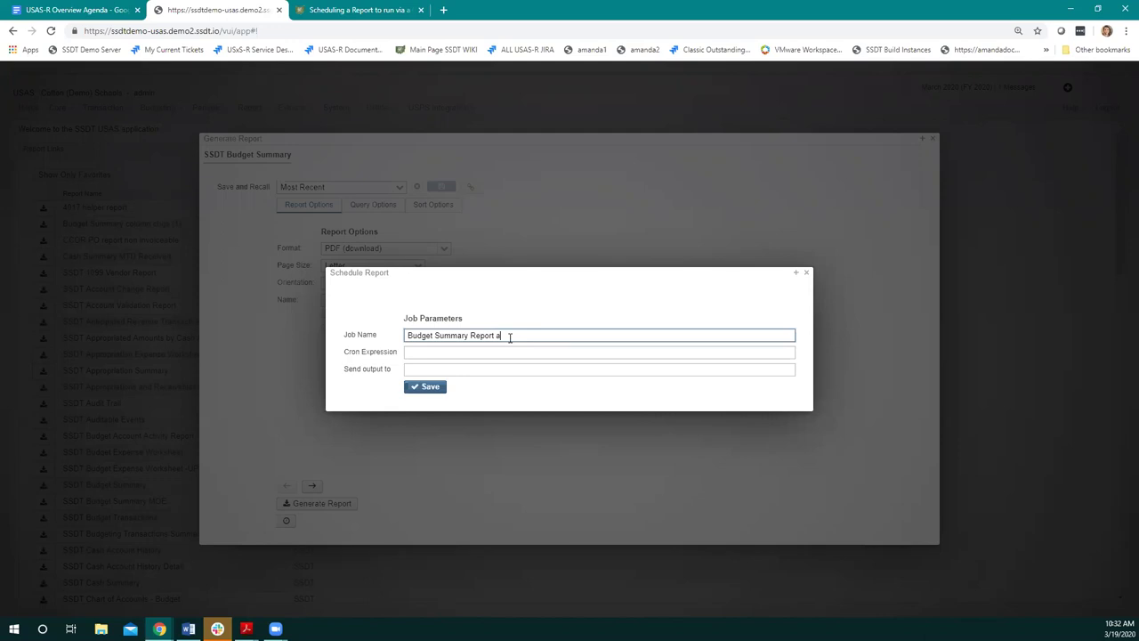
{"action": "type", "text": "ASF"}
{"action": "left_click", "coordinate": [445, 353]}
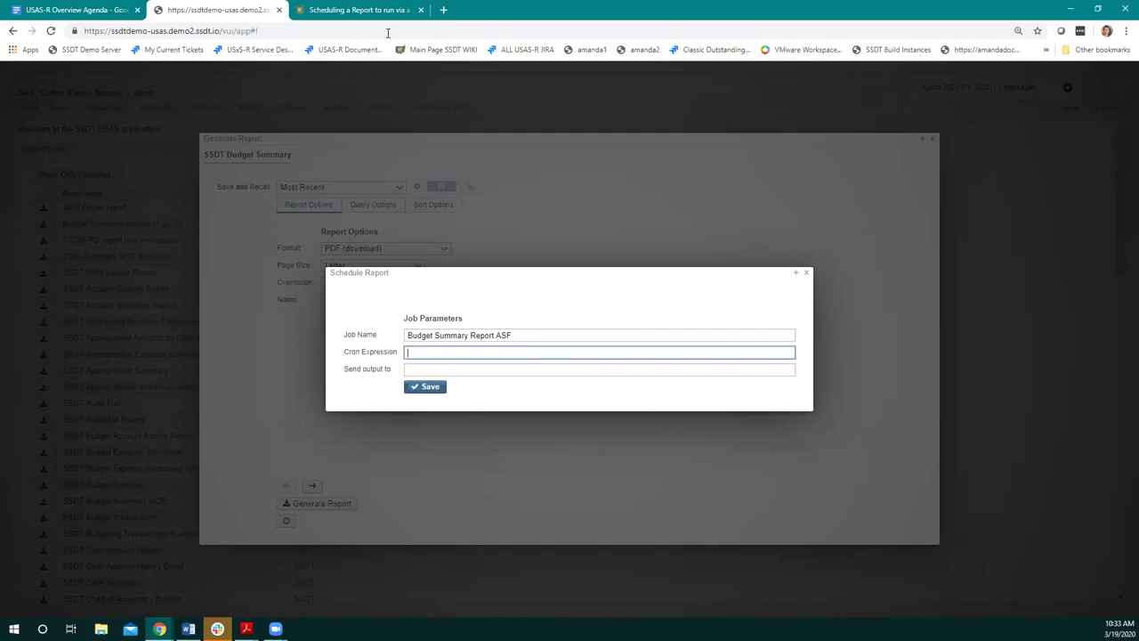
{"action": "key", "text": "ctrl+Tab"}
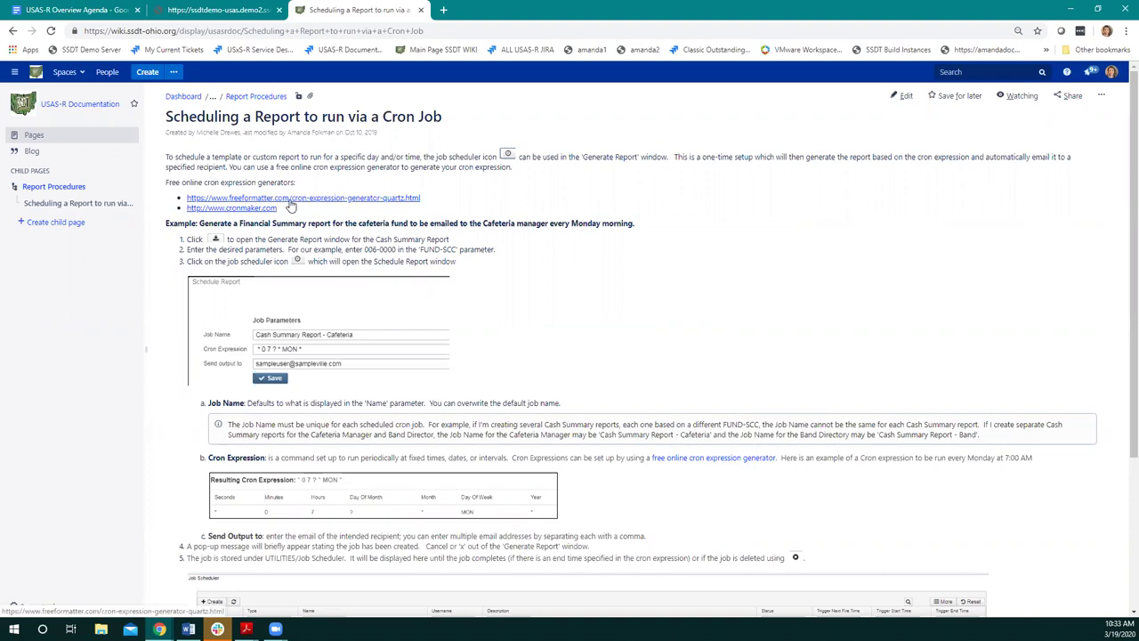
Open the FreeFormatter cron generator in a new tab and copy the example '0 0 12 * * MON'.
{"action": "right_click", "coordinate": [289, 204]}
{"action": "left_click", "coordinate": [311, 210]}
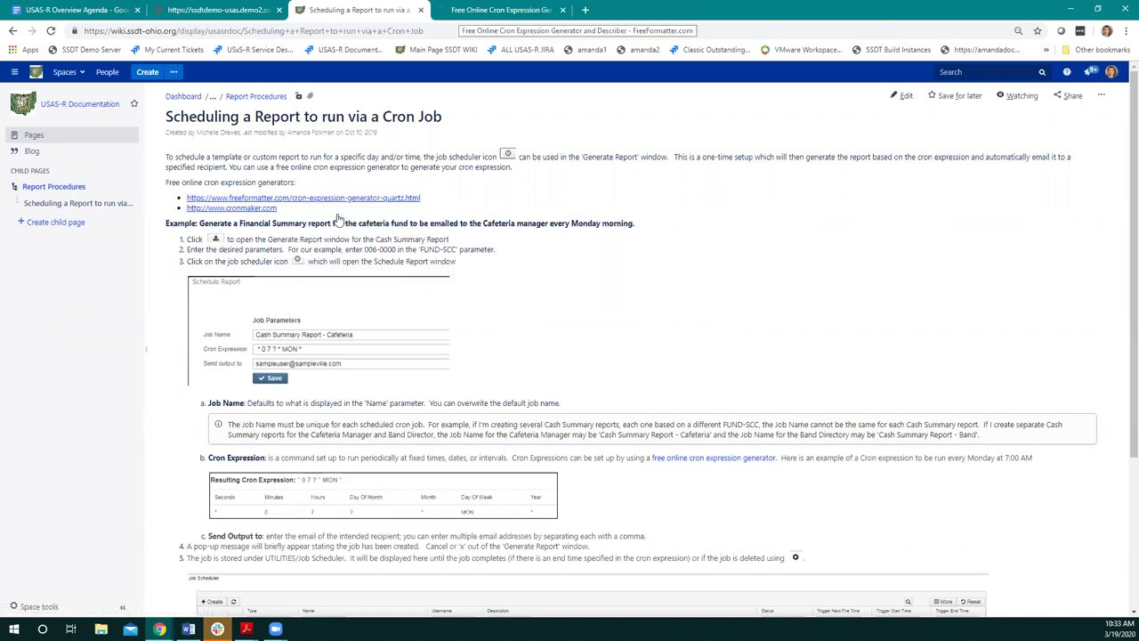
{"action": "key", "text": "ctrl+Tab"}
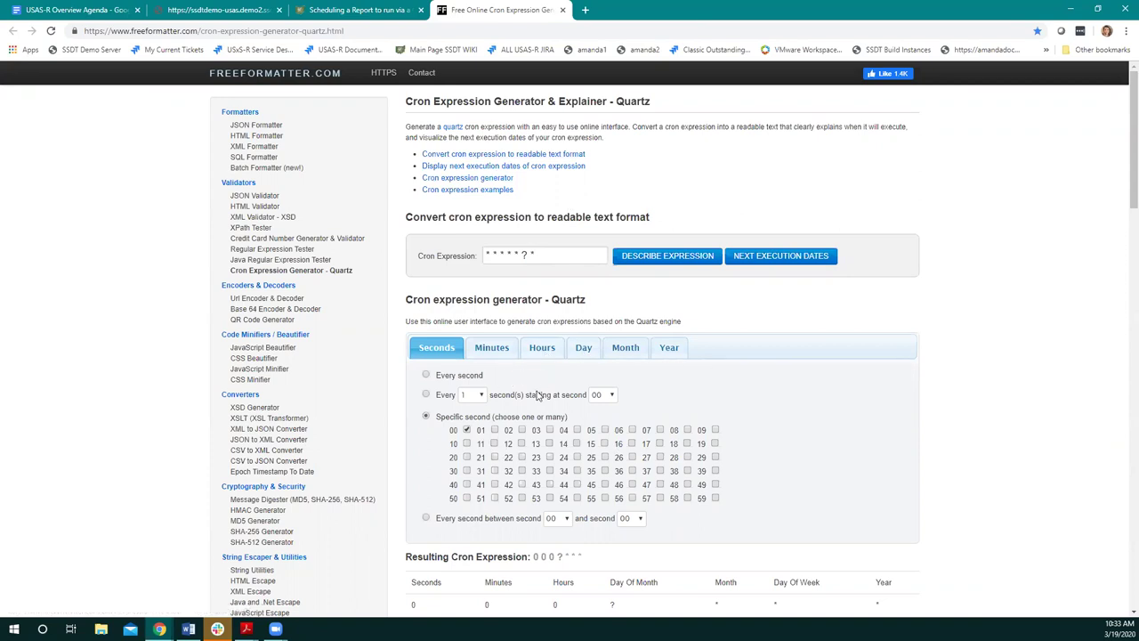
{"action": "scroll", "coordinate": [536, 395], "scroll_direction": "down", "scroll_amount": 4}
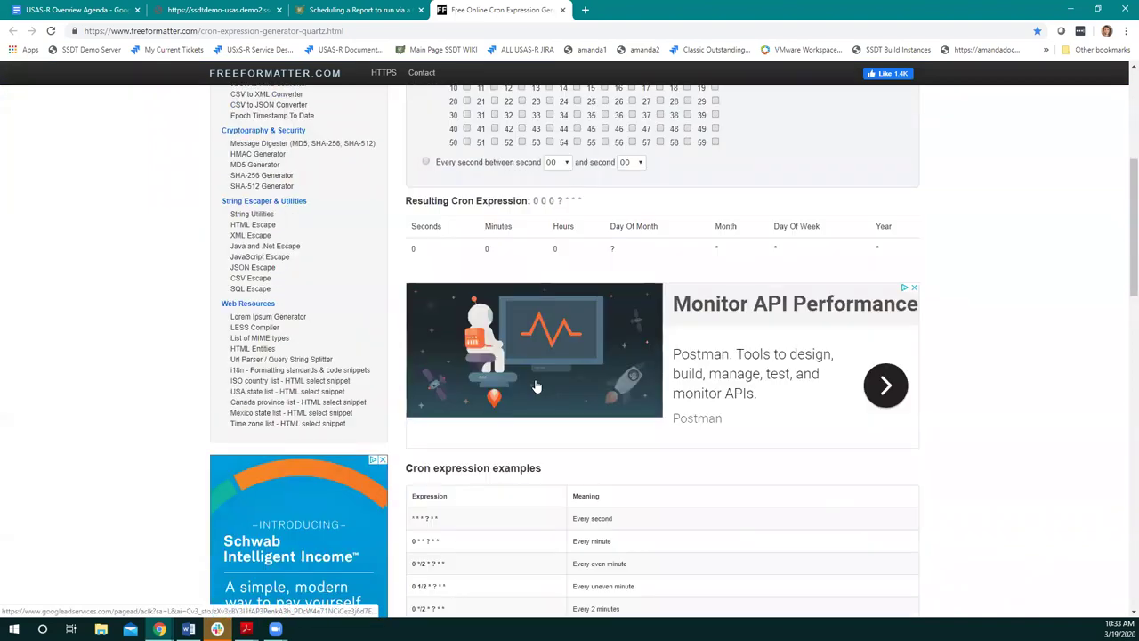
{"action": "scroll", "coordinate": [535, 386], "scroll_direction": "down", "scroll_amount": 3}
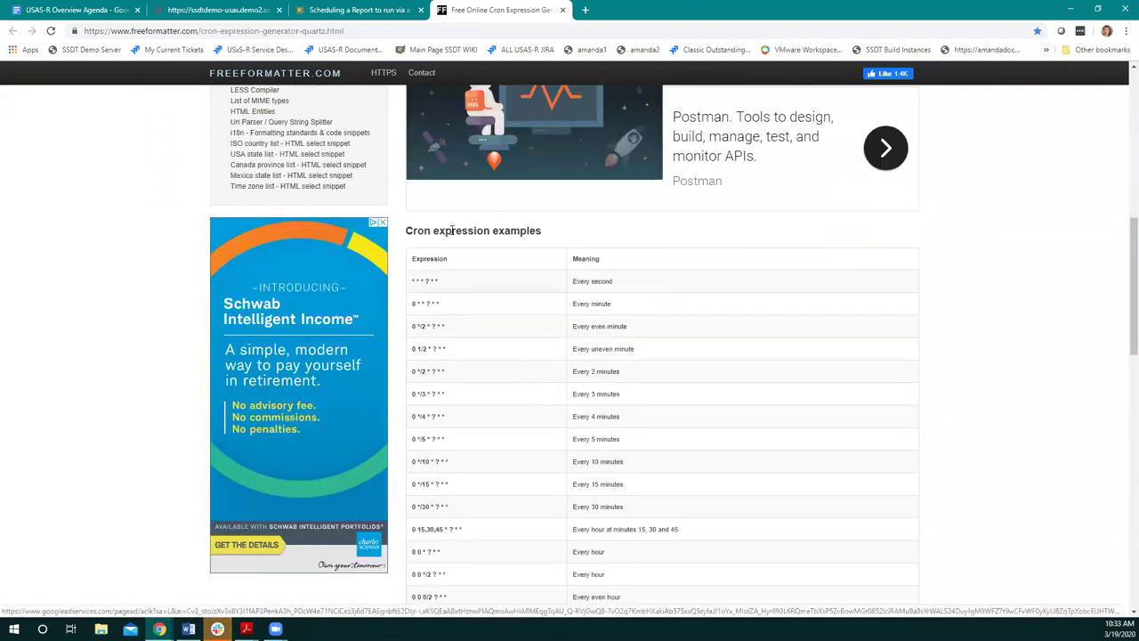
{"action": "scroll", "coordinate": [505, 412], "scroll_direction": "down", "scroll_amount": 4}
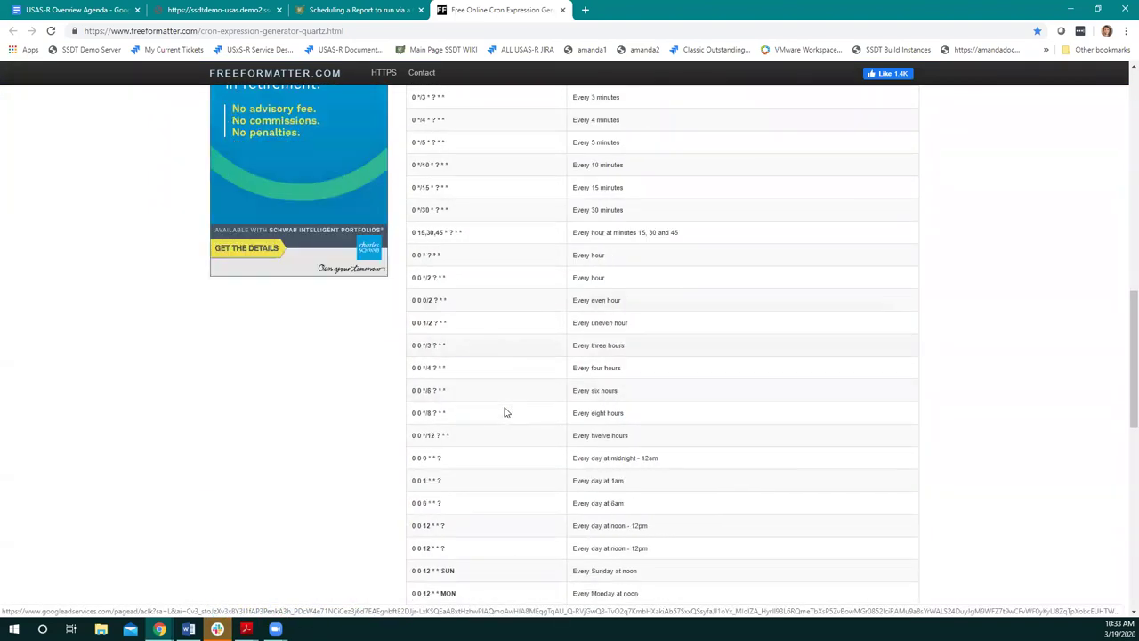
{"action": "scroll", "coordinate": [504, 412], "scroll_direction": "down", "scroll_amount": 3}
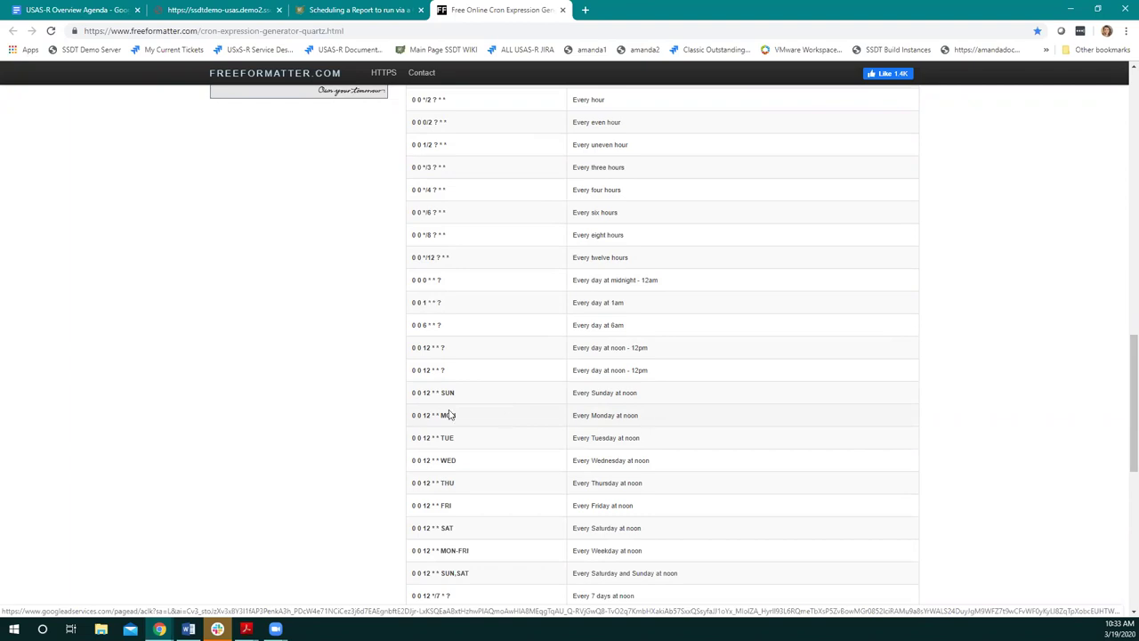
{"action": "left_click_drag", "start_coordinate": [412, 416], "coordinate": [455, 422]}
{"action": "key", "text": "ctrl+c"}
{"action": "left_click", "coordinate": [225, 11]}
Paste cron expression 0 0 12 * * MON and enter the recipient's e-mail address for output.
{"action": "left_click", "coordinate": [417, 351]}
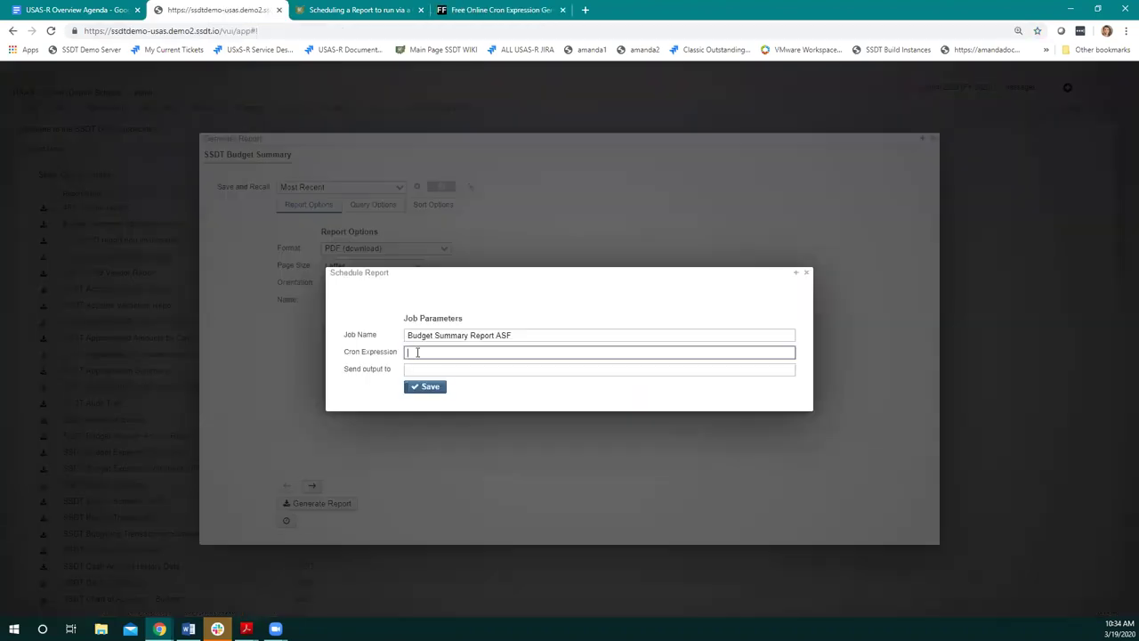
{"action": "key", "text": "ctrl+v"}
{"action": "left_click", "coordinate": [465, 368]}
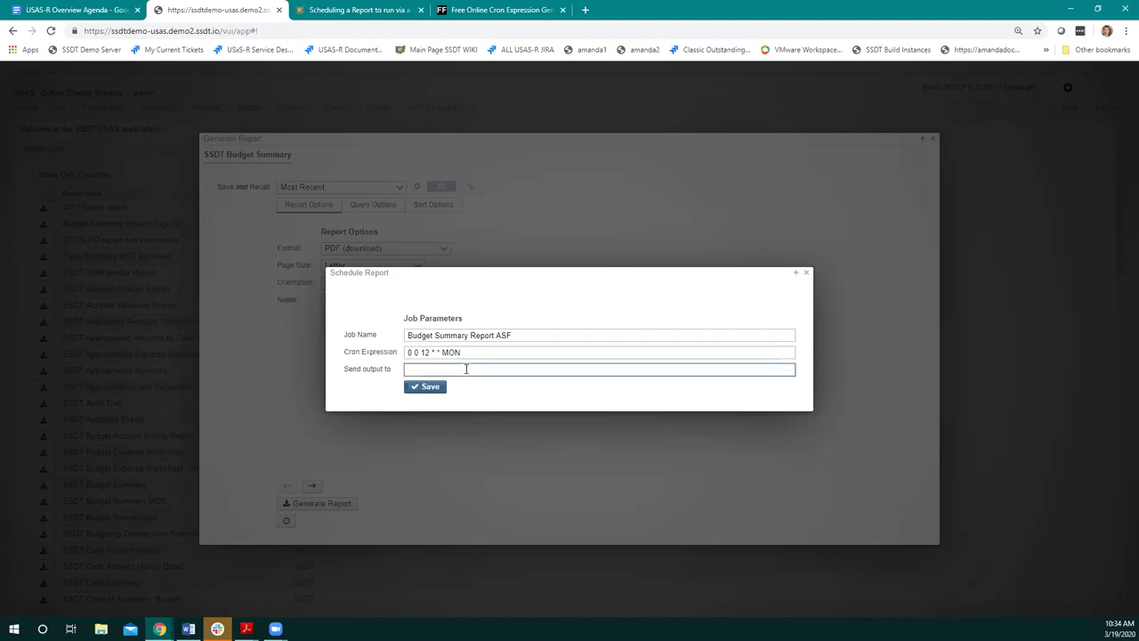
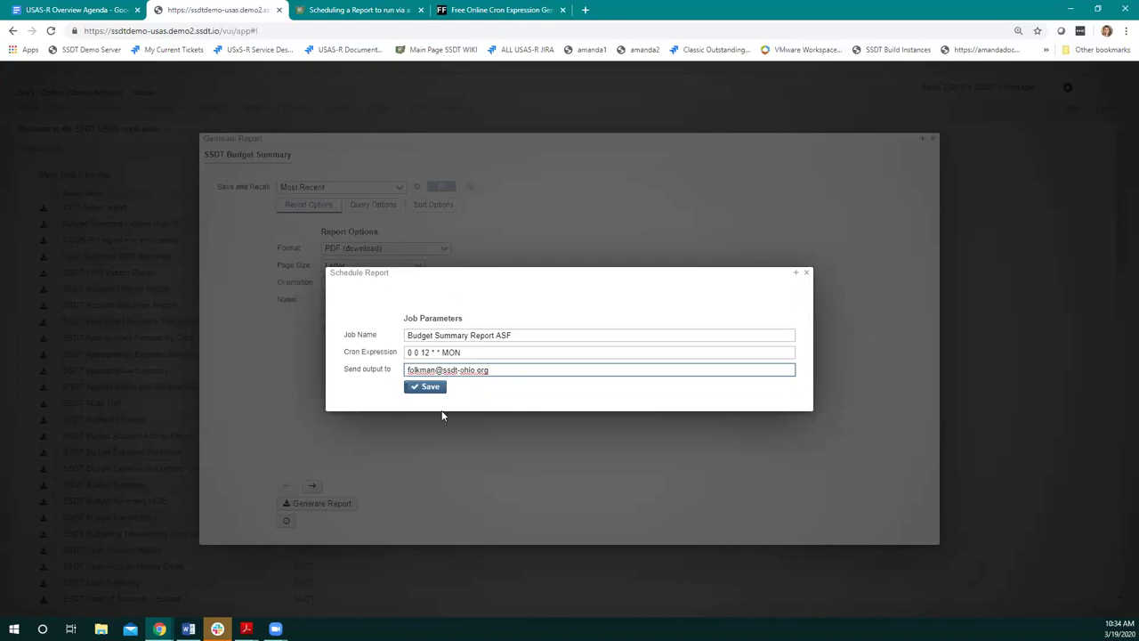
Try saving the schedule, retype the cron expression as '0 0 12 * * MON', and save again.
{"action": "left_click", "coordinate": [424, 388]}
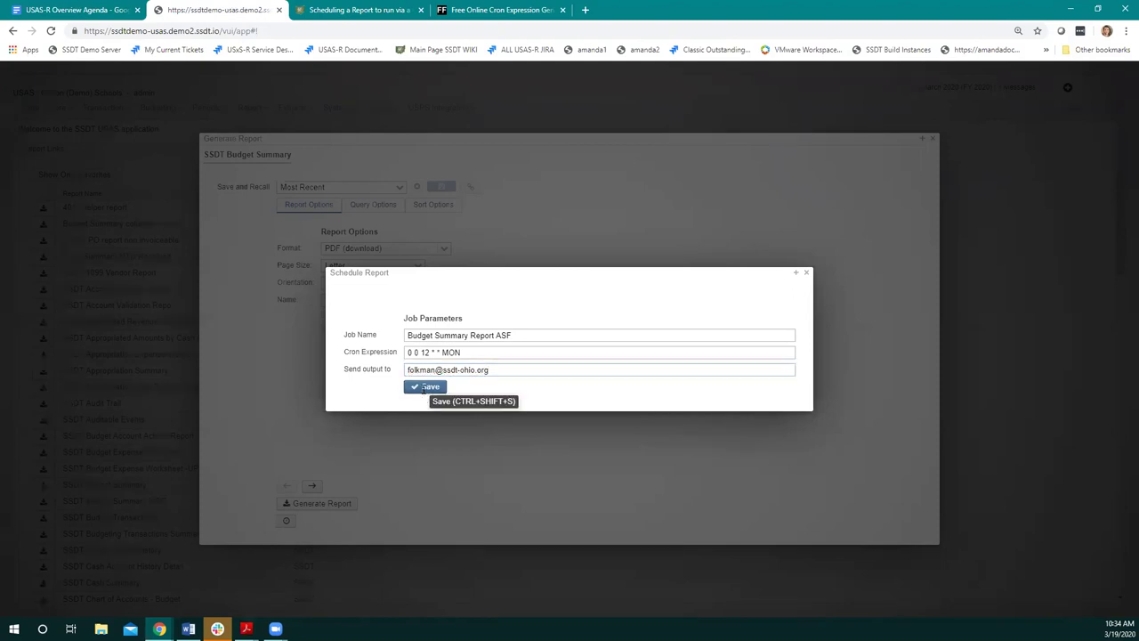
{"action": "left_click", "coordinate": [499, 363]}
{"action": "left_click_drag", "start_coordinate": [473, 368], "coordinate": [327, 368]}
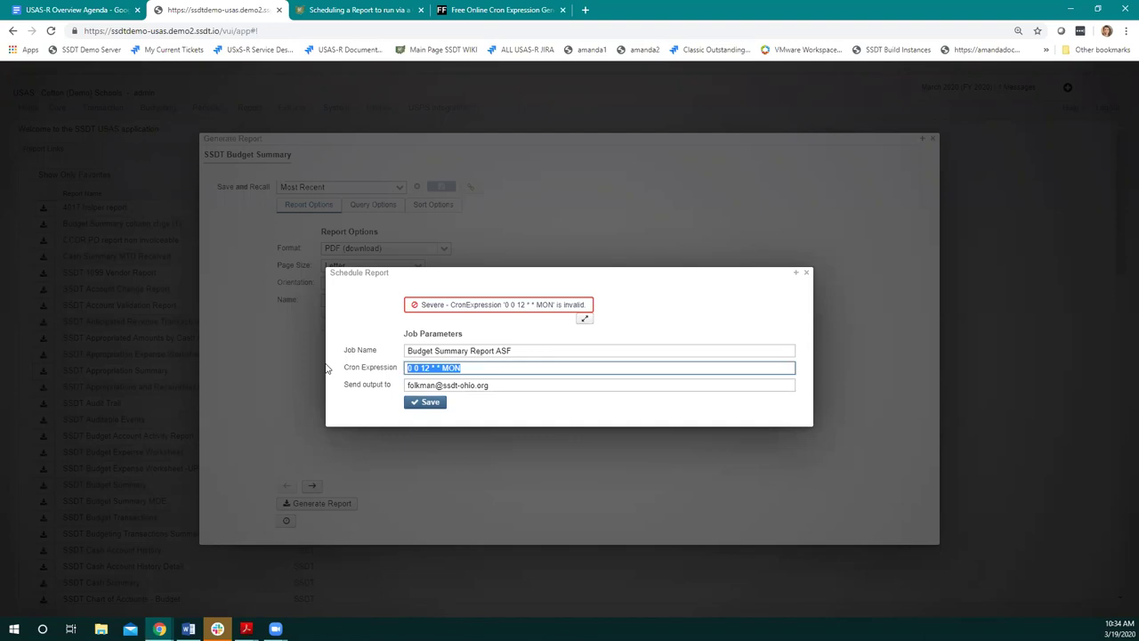
{"action": "key", "text": "BackSpace"}
{"action": "type", "text": "0 0 12 * * MON"}
{"action": "left_click", "coordinate": [424, 405]}
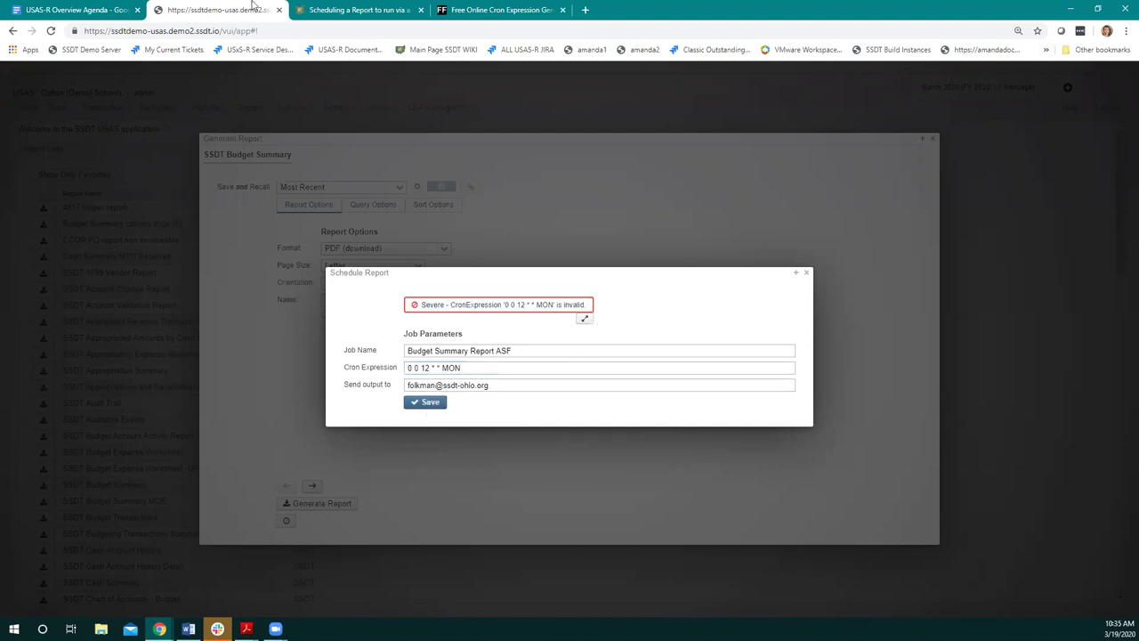
Copy the every-hour expression '0 0 * ? * *' from FreeFormatter's Quartz examples table.
{"action": "left_click", "coordinate": [498, 10]}
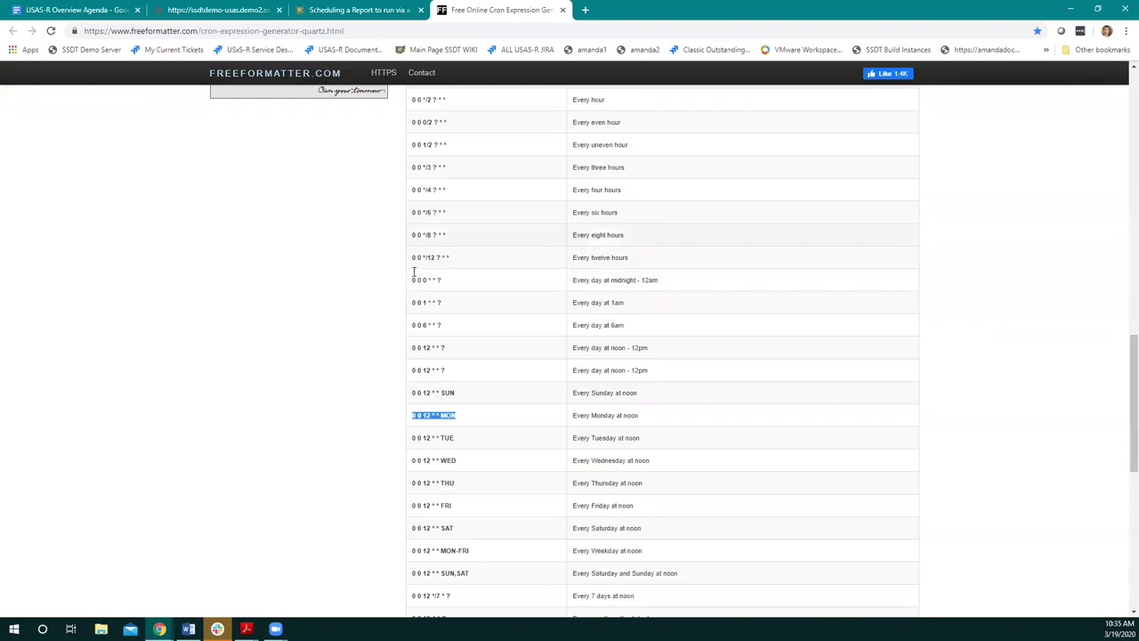
{"action": "left_click_drag", "start_coordinate": [413, 122], "coordinate": [450, 130]}
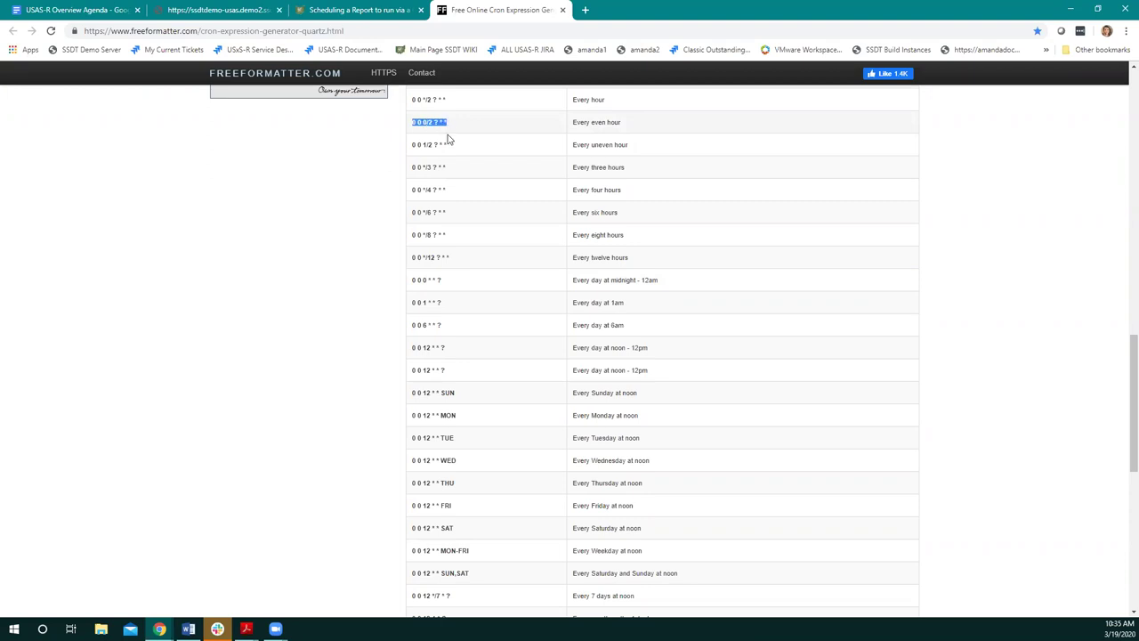
{"action": "right_click", "coordinate": [432, 124]}
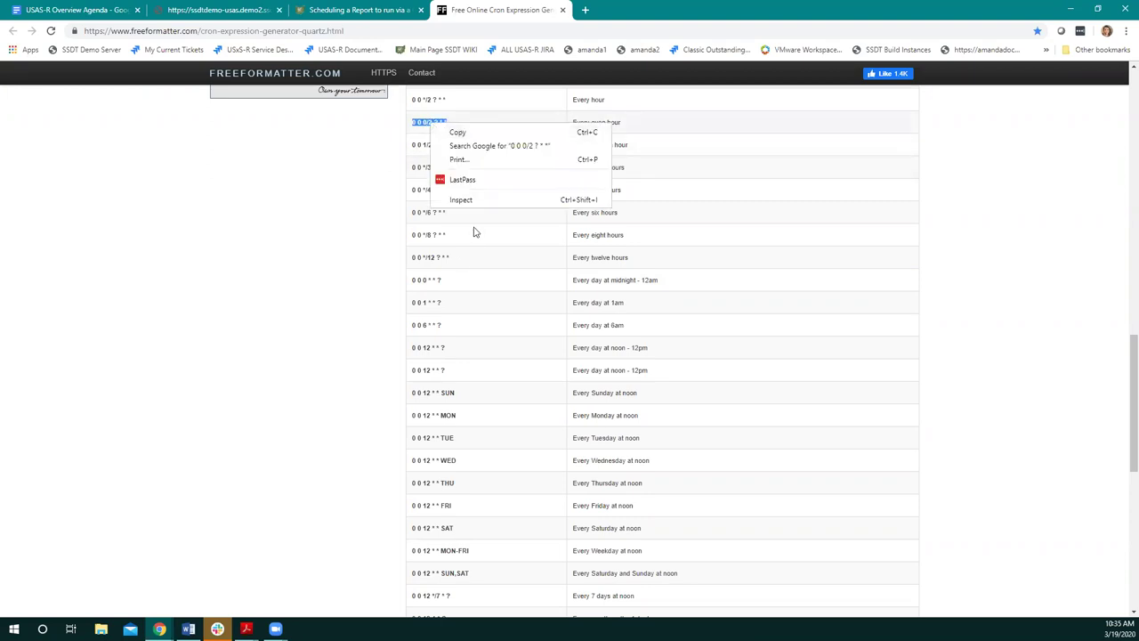
{"action": "left_click", "coordinate": [510, 105]}
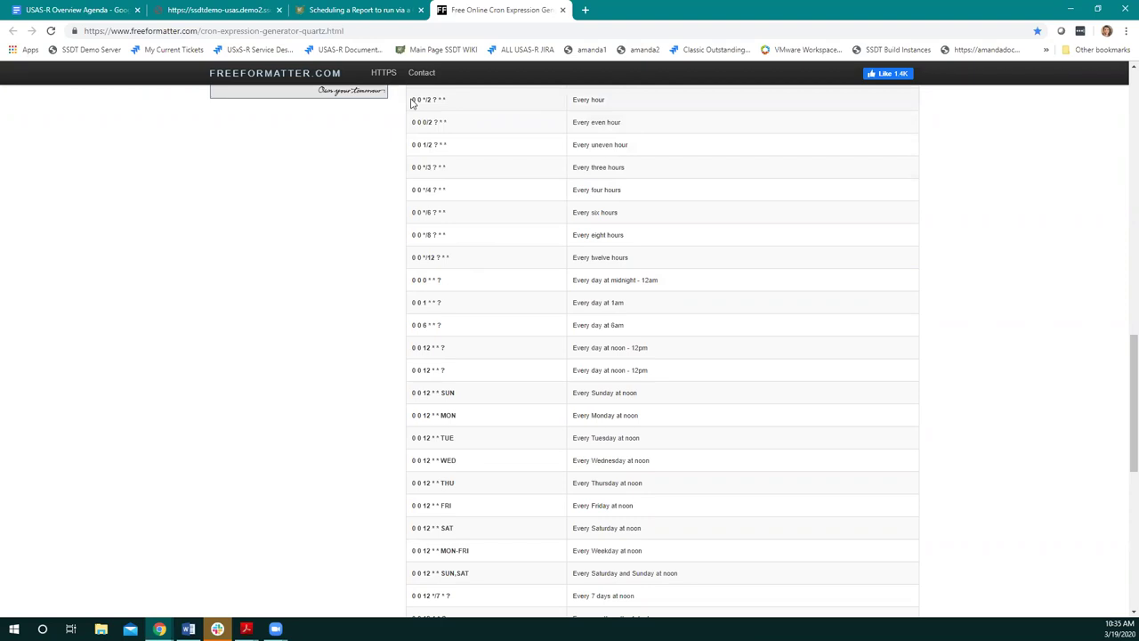
{"action": "scroll", "coordinate": [434, 108], "scroll_direction": "up", "scroll_amount": 1}
{"action": "scroll", "coordinate": [435, 136], "scroll_direction": "up", "scroll_amount": 1}
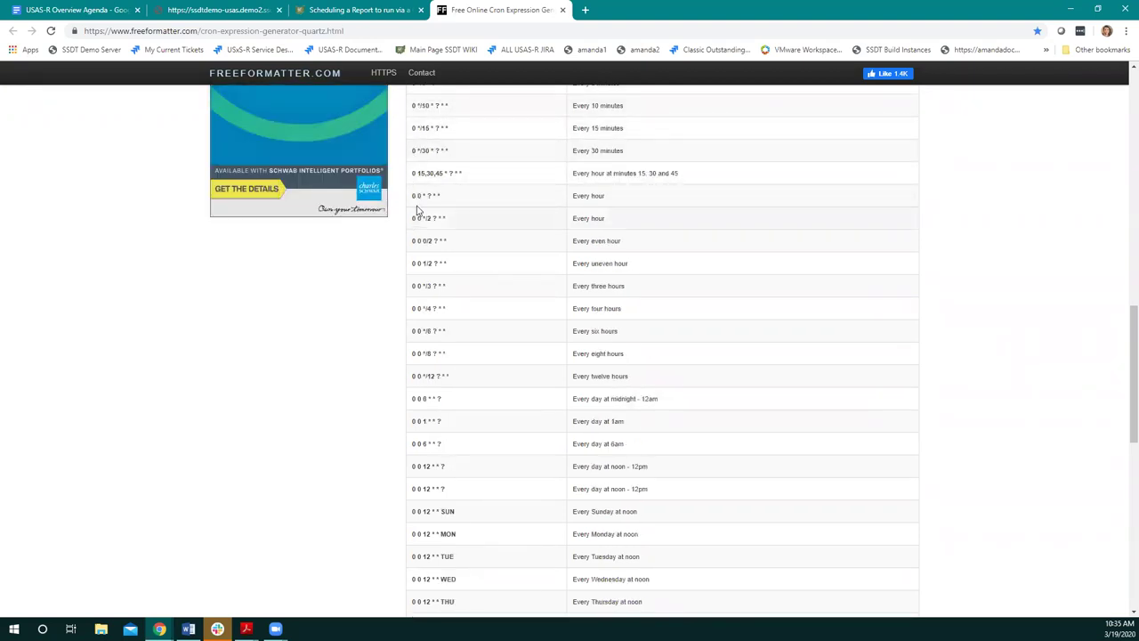
{"action": "left_click_drag", "start_coordinate": [413, 196], "coordinate": [442, 196]}
{"action": "key", "text": "ctrl+c"}
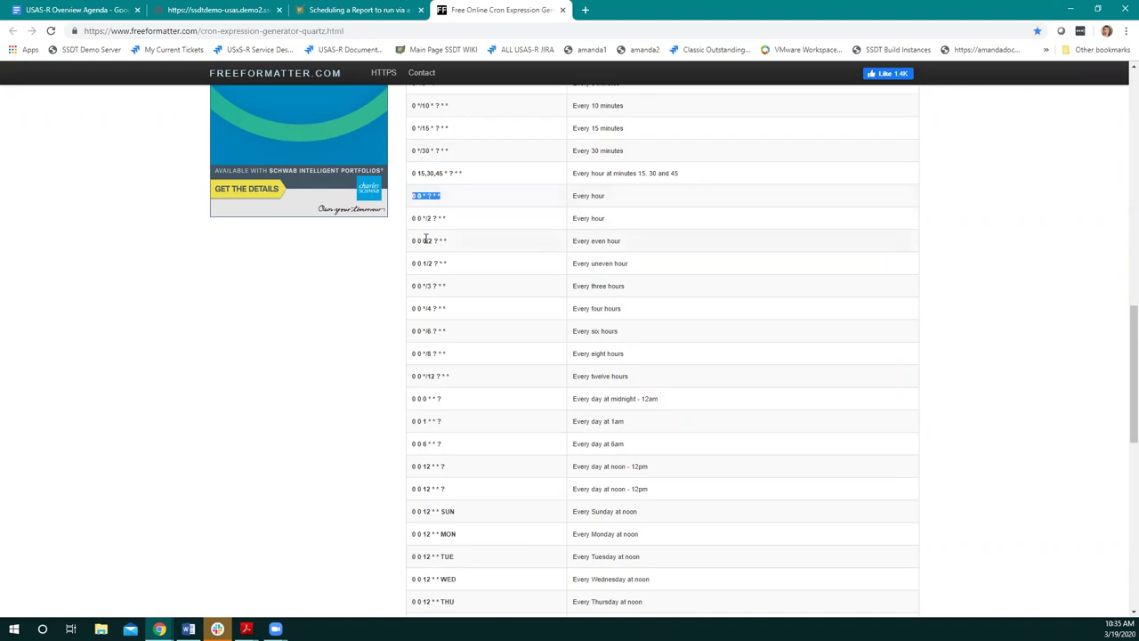
Replace the Cron Expression with the pasted '0 0 * ? * *' and save the schedule.
{"action": "left_click", "coordinate": [224, 12]}
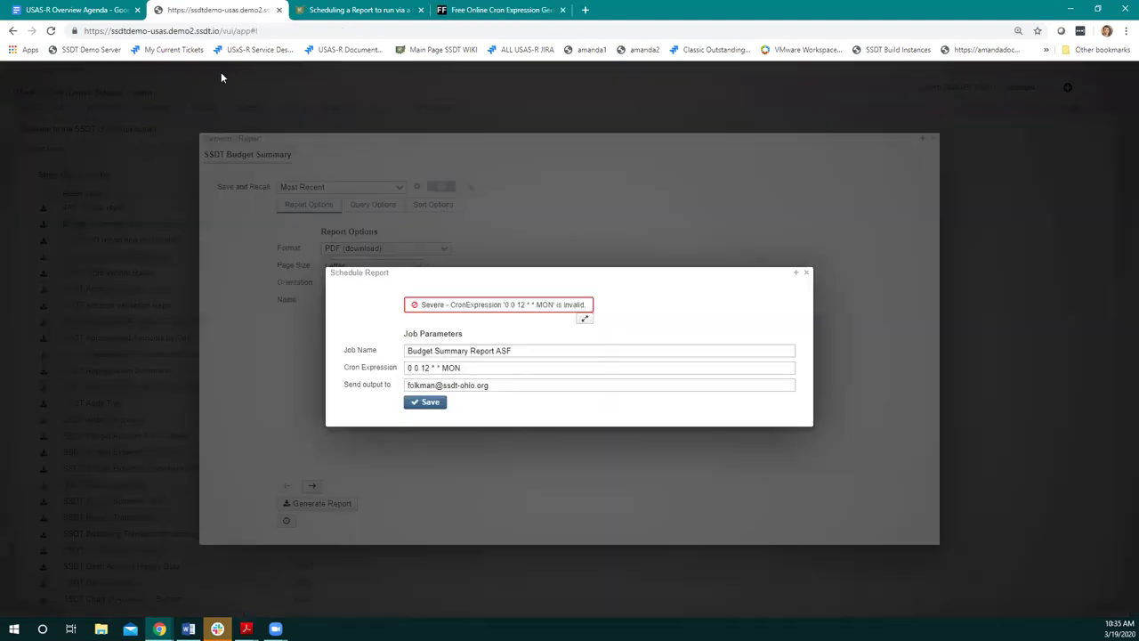
{"action": "left_click_drag", "start_coordinate": [481, 369], "coordinate": [344, 372]}
{"action": "key", "text": "ctrl+v"}
{"action": "left_click", "coordinate": [439, 407]}
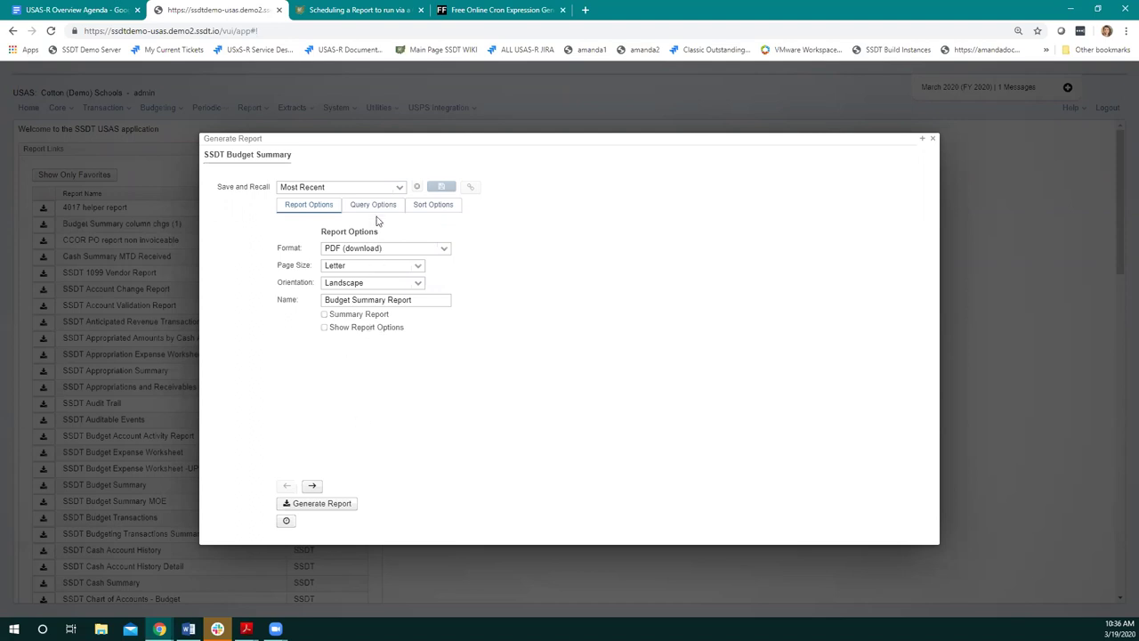
Close Generate Report and view the Budget Summary Report ASF job in Utilities > Job Scheduler.
{"action": "left_click", "coordinate": [934, 139]}
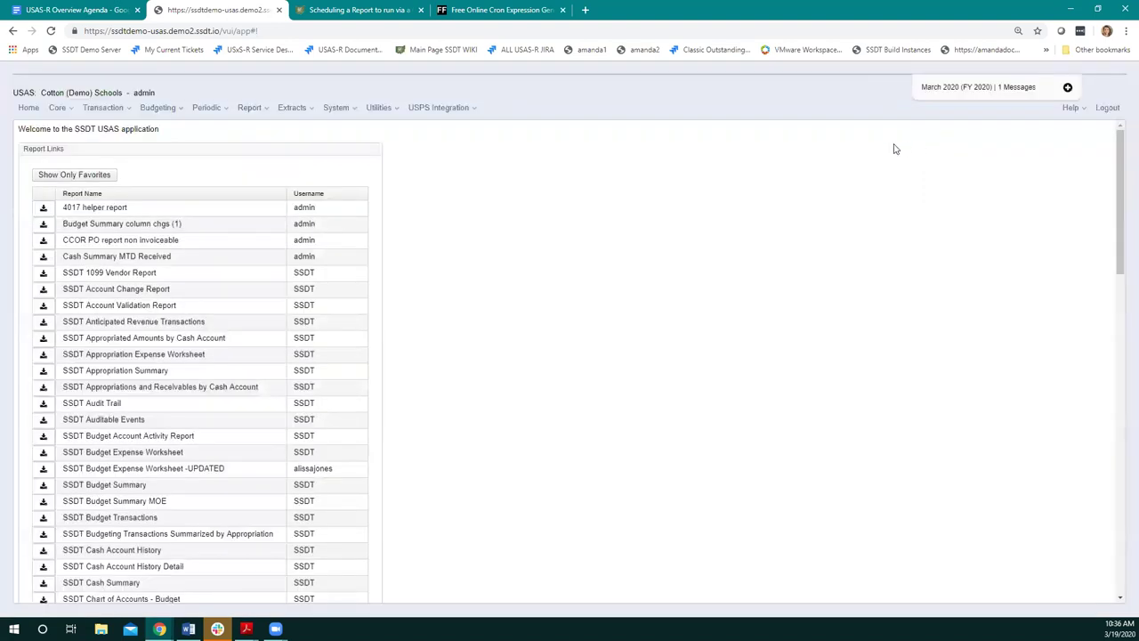
{"action": "left_click", "coordinate": [378, 113]}
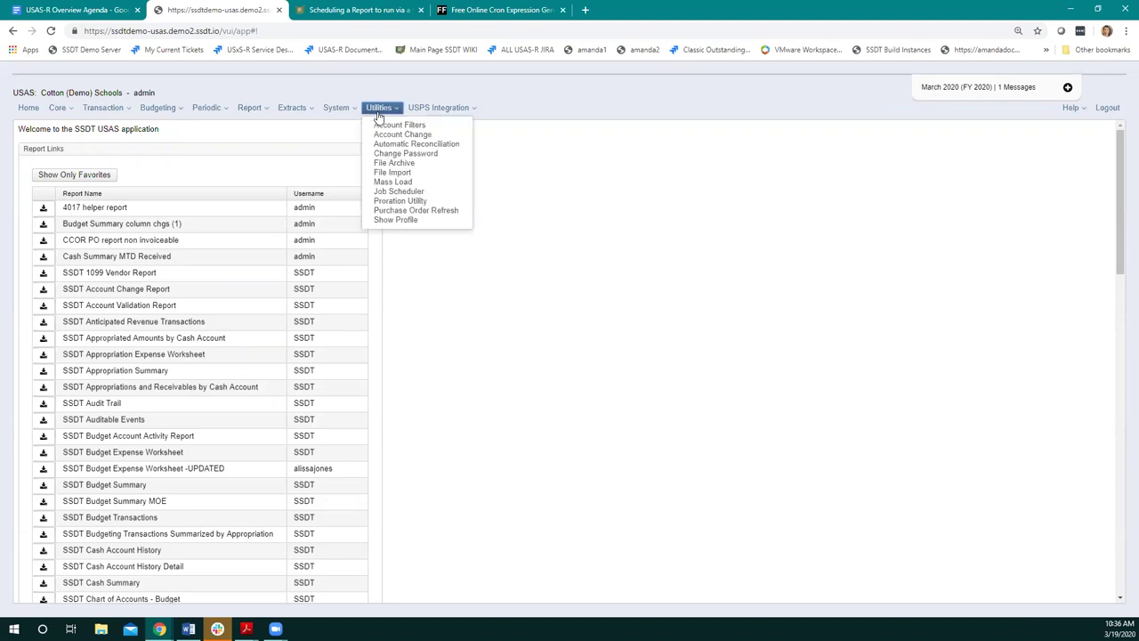
{"action": "left_click", "coordinate": [426, 195]}
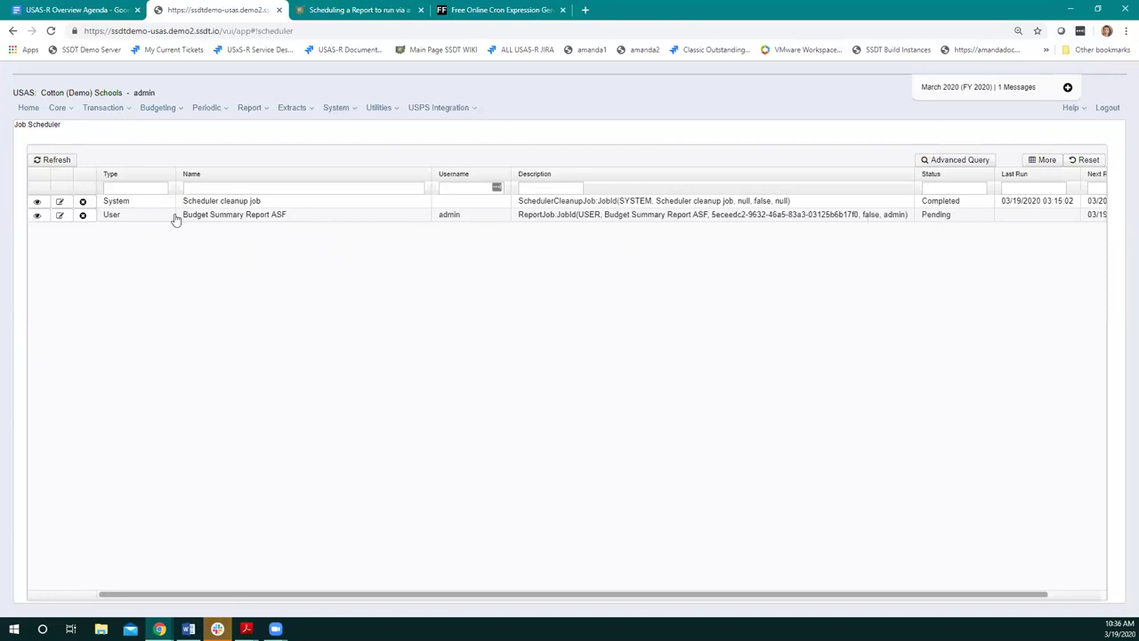
{"action": "left_click", "coordinate": [313, 217]}
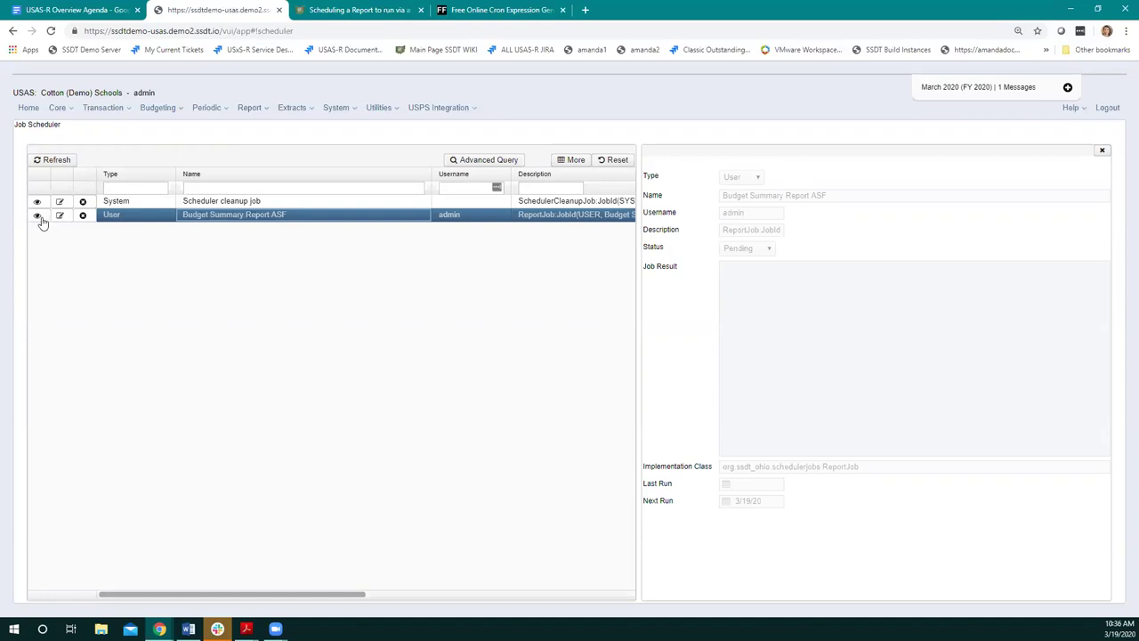
Delete the Budget Summary Report ASF job and confirm the deletion.
{"action": "left_click", "coordinate": [1102, 151]}
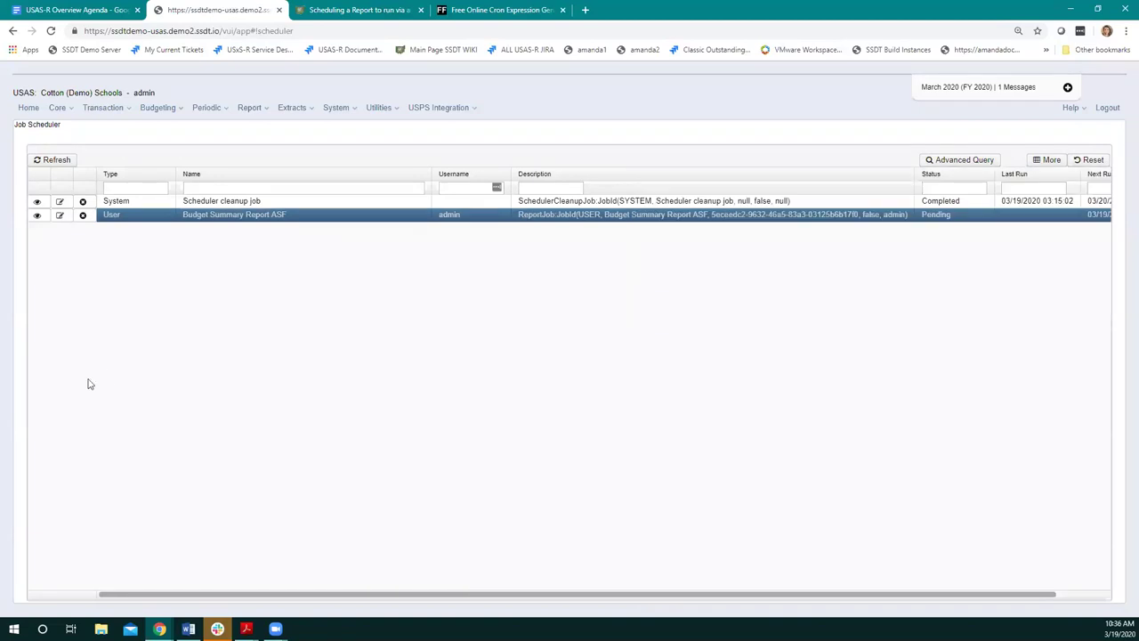
{"action": "left_click", "coordinate": [83, 216]}
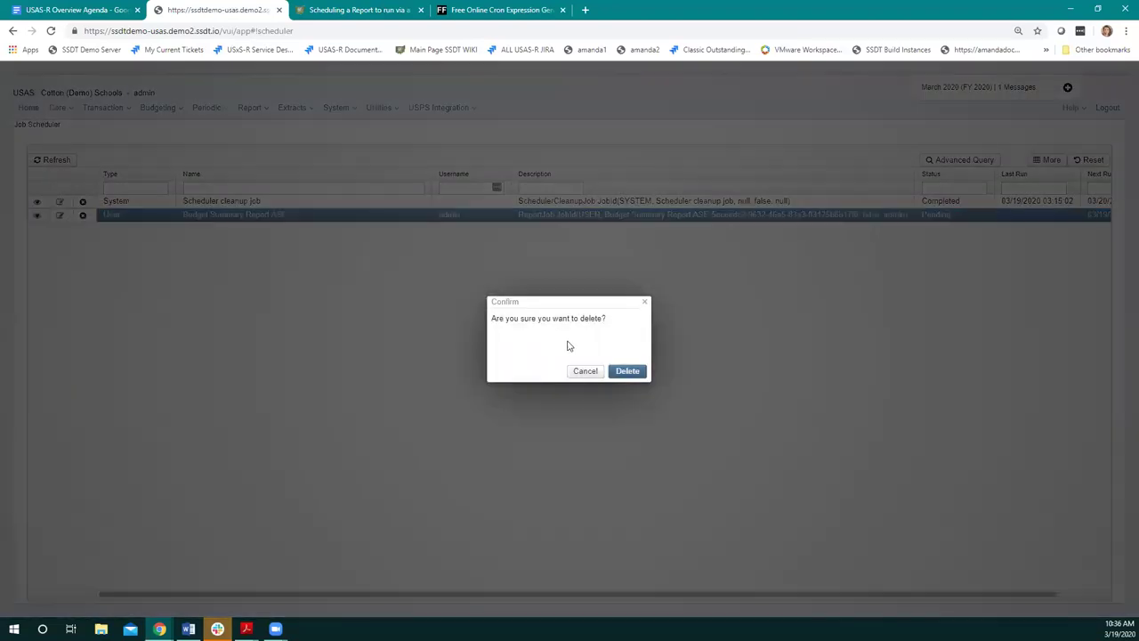
{"action": "left_click", "coordinate": [625, 370]}
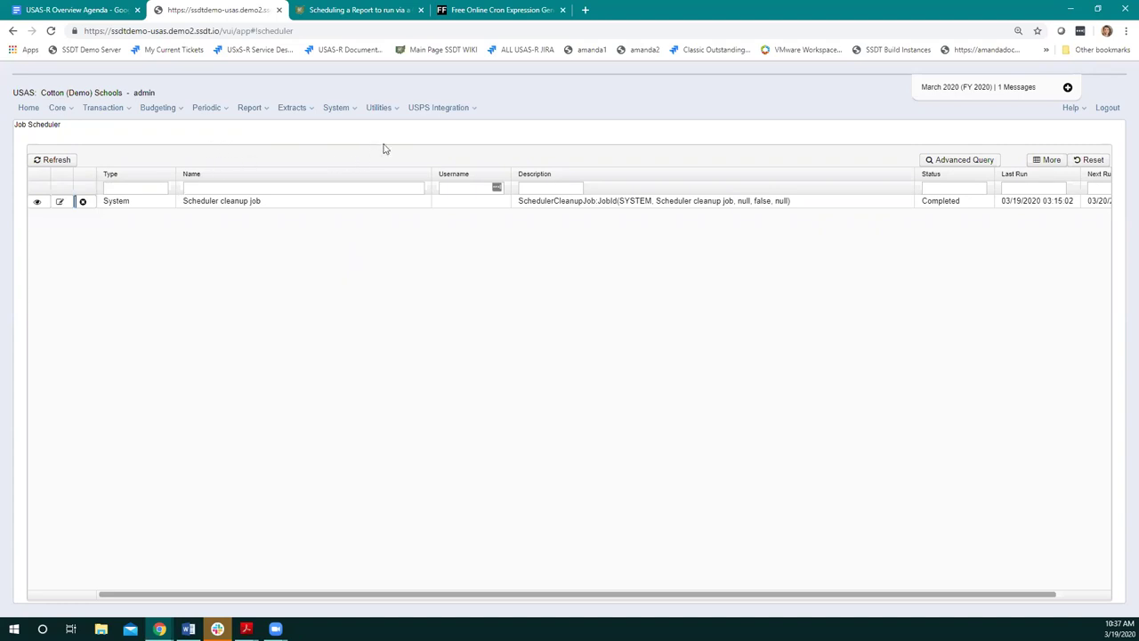
Go to Report > Report Bundles and start a new report bundle.
{"action": "left_click", "coordinate": [252, 109]}
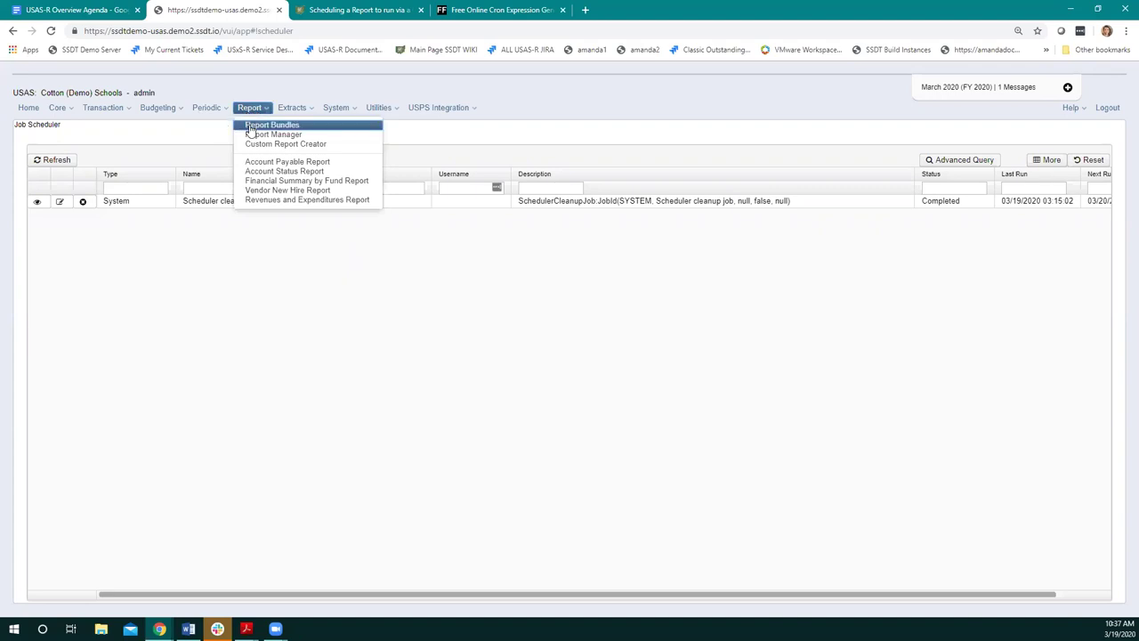
{"action": "left_click", "coordinate": [251, 126]}
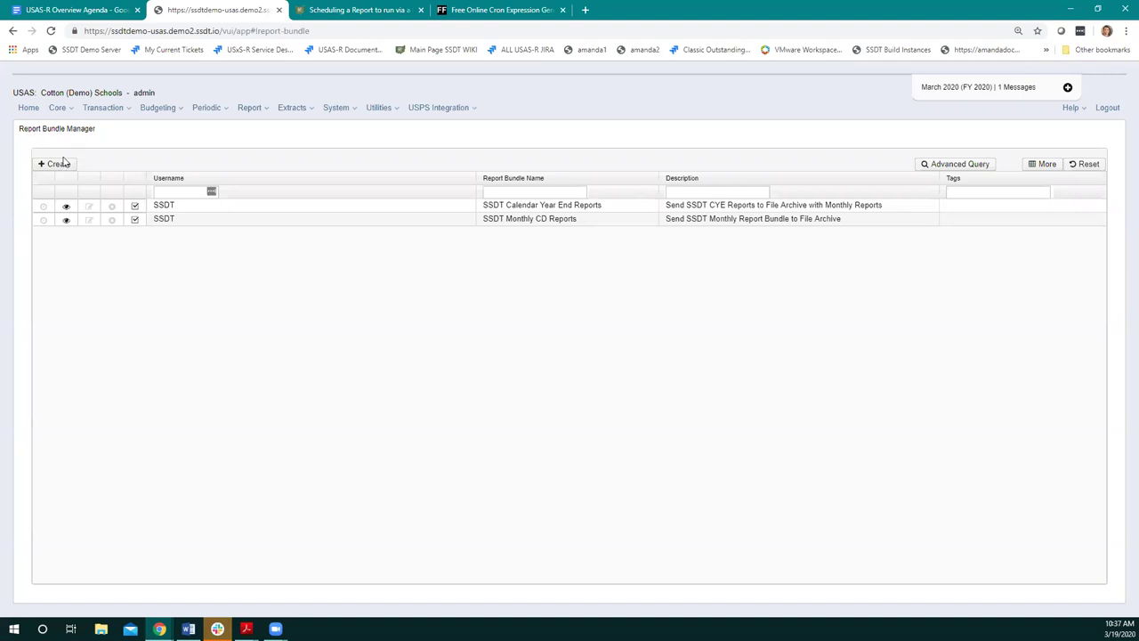
{"action": "left_click", "coordinate": [66, 167]}
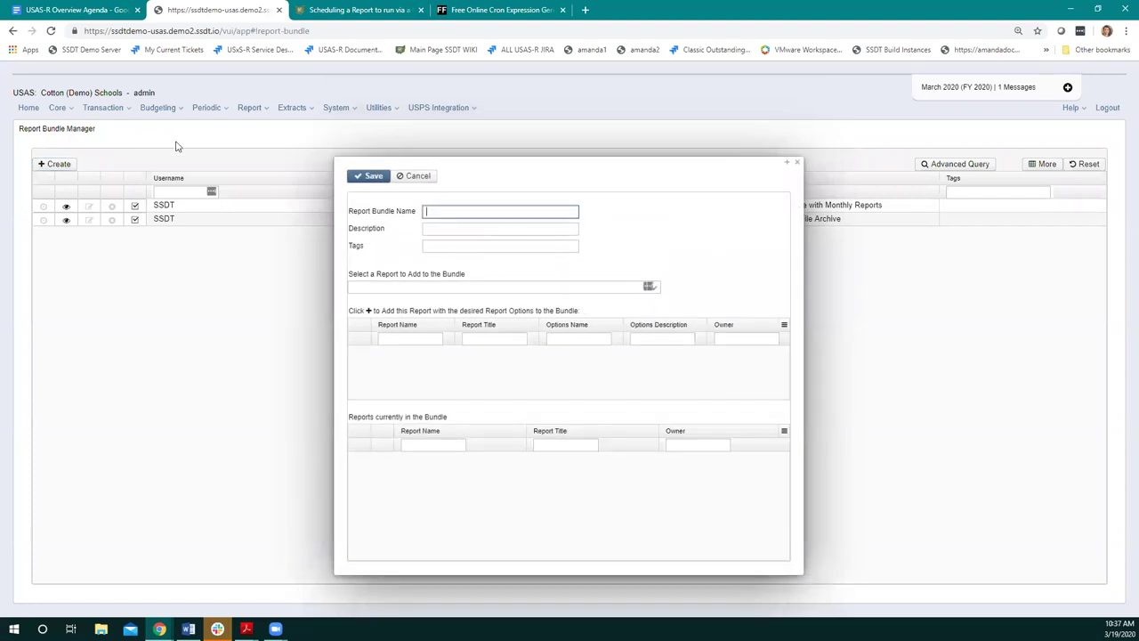
Name the new report bundle 'Test bundle ASF'.
{"action": "left_click", "coordinate": [252, 109]}
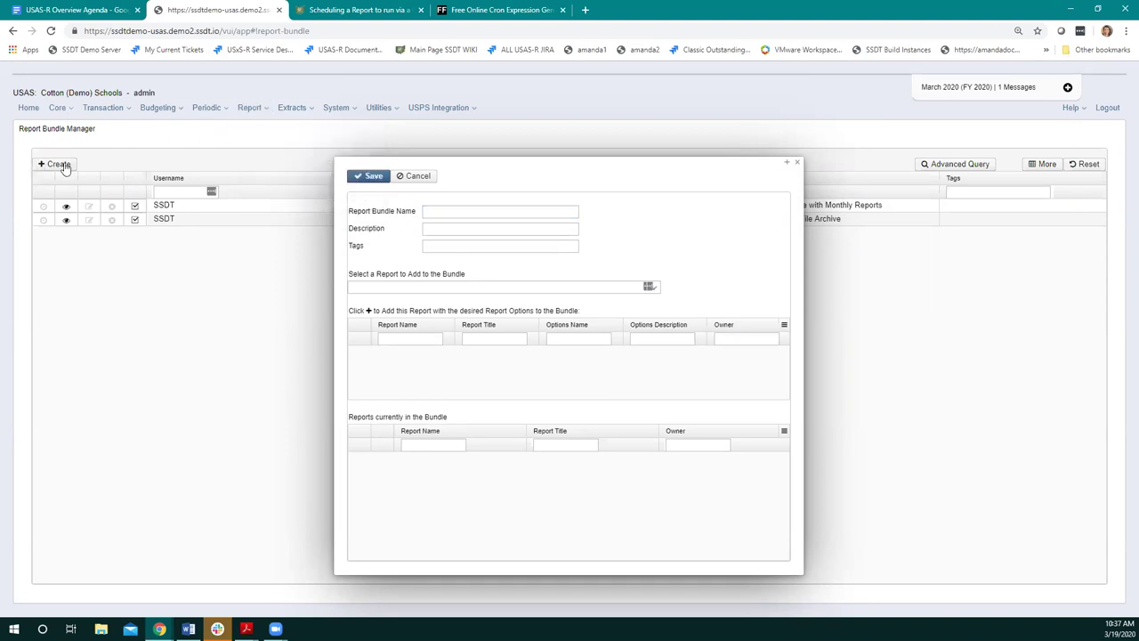
{"action": "left_click", "coordinate": [438, 210]}
{"action": "left_click", "coordinate": [438, 210]}
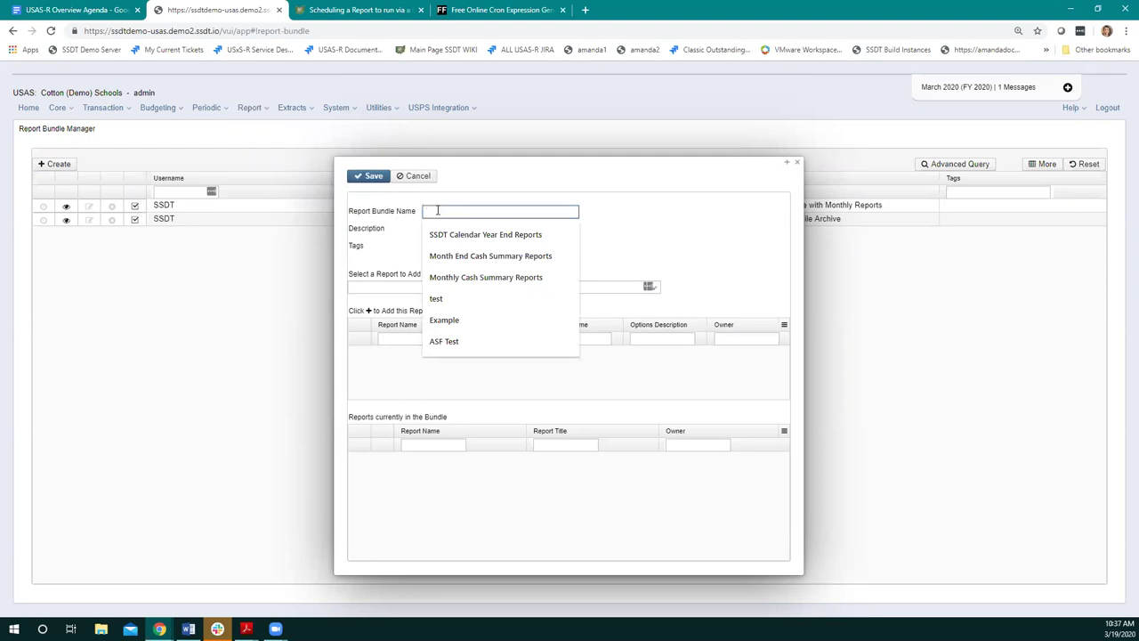
{"action": "type", "text": "Test bundle ASF"}
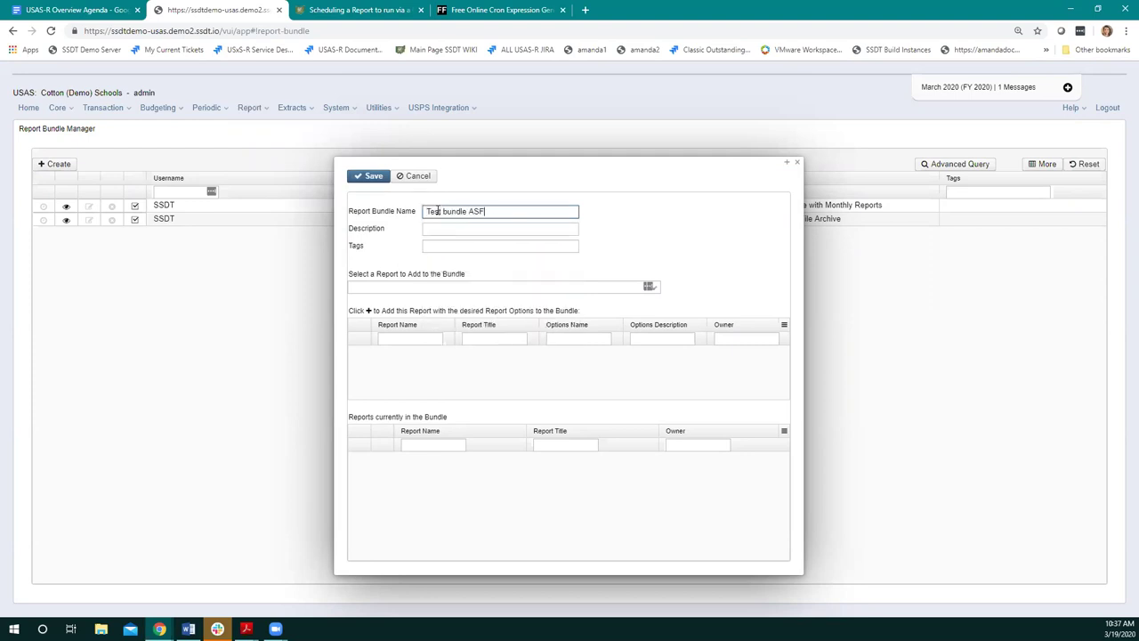
{"action": "left_click", "coordinate": [502, 225]}
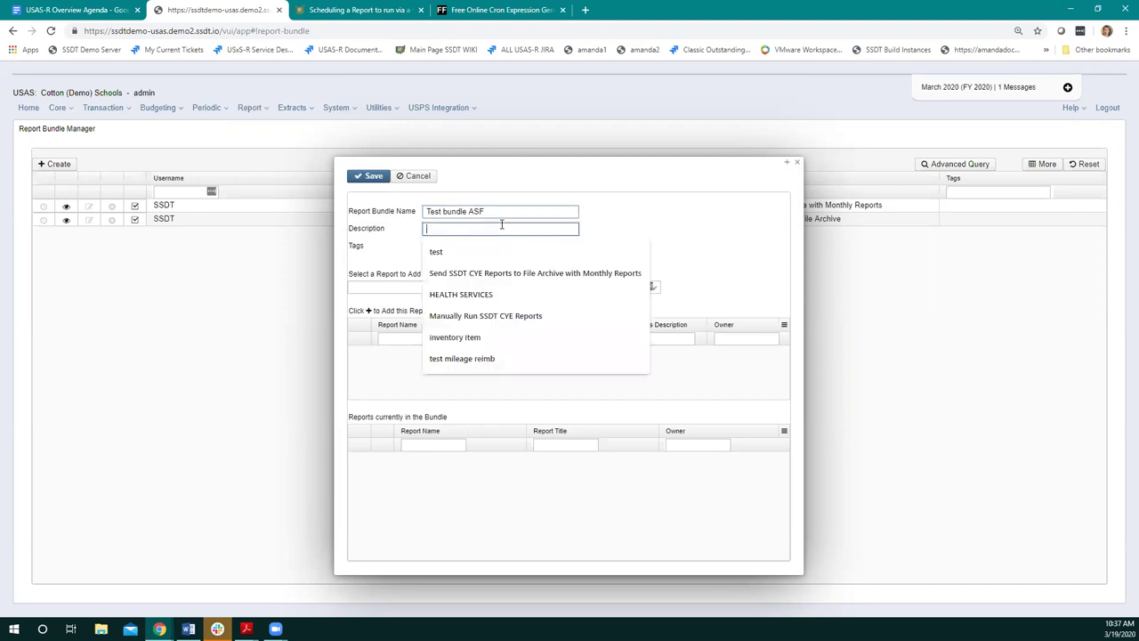
{"action": "left_click", "coordinate": [482, 204]}
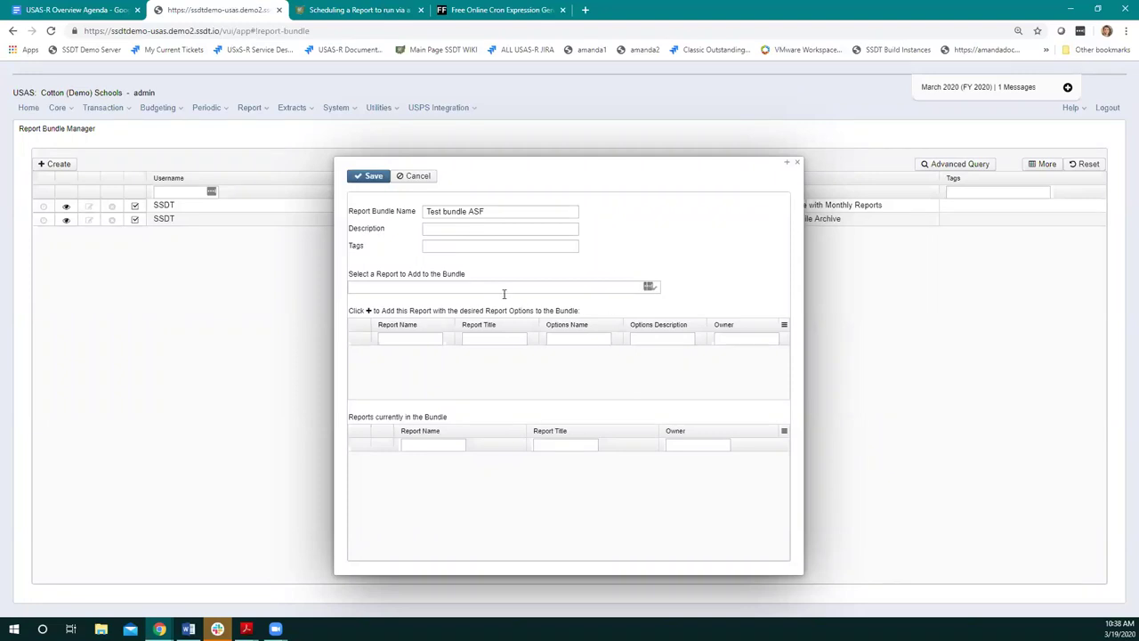
Add the Cash Summary MTD Received report to the bundle.
{"action": "left_click", "coordinate": [649, 286]}
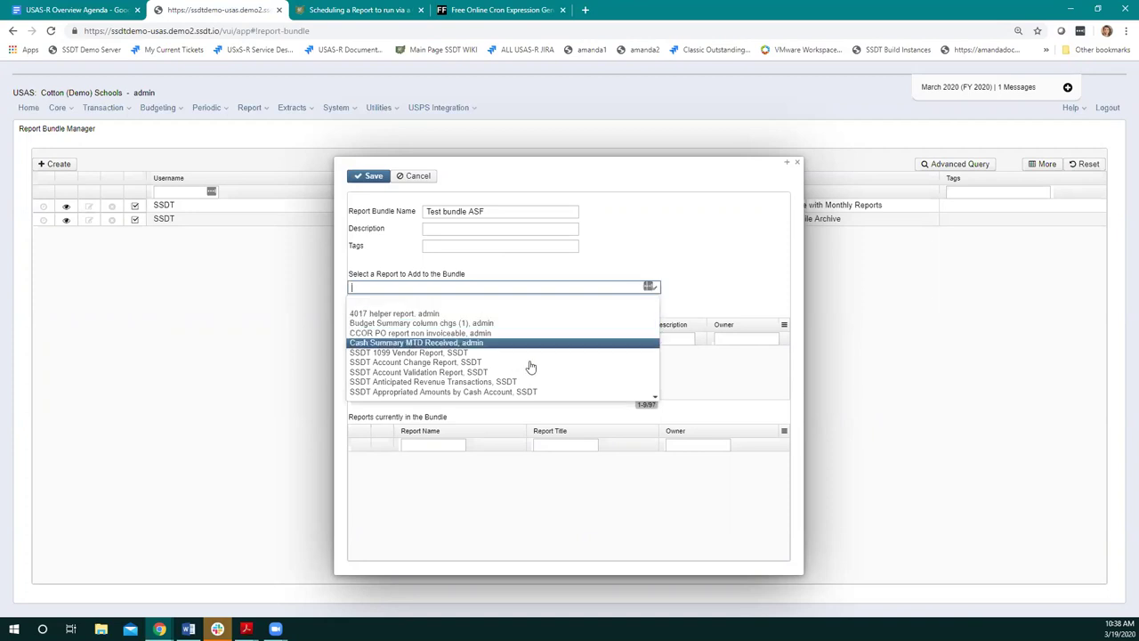
{"action": "left_click", "coordinate": [388, 344]}
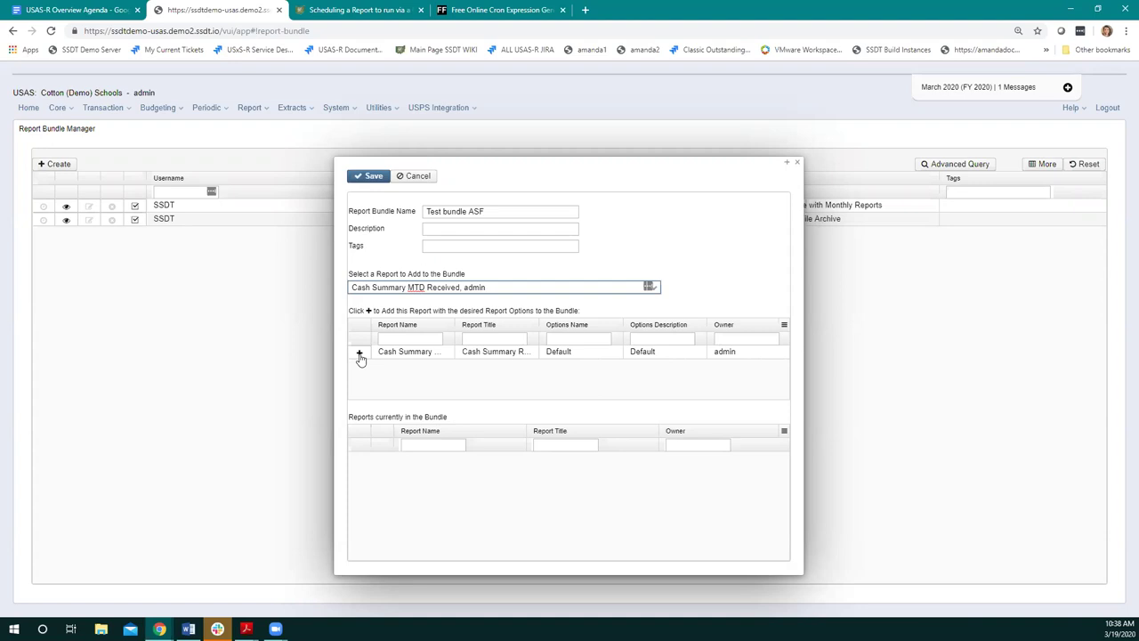
{"action": "left_click", "coordinate": [360, 355]}
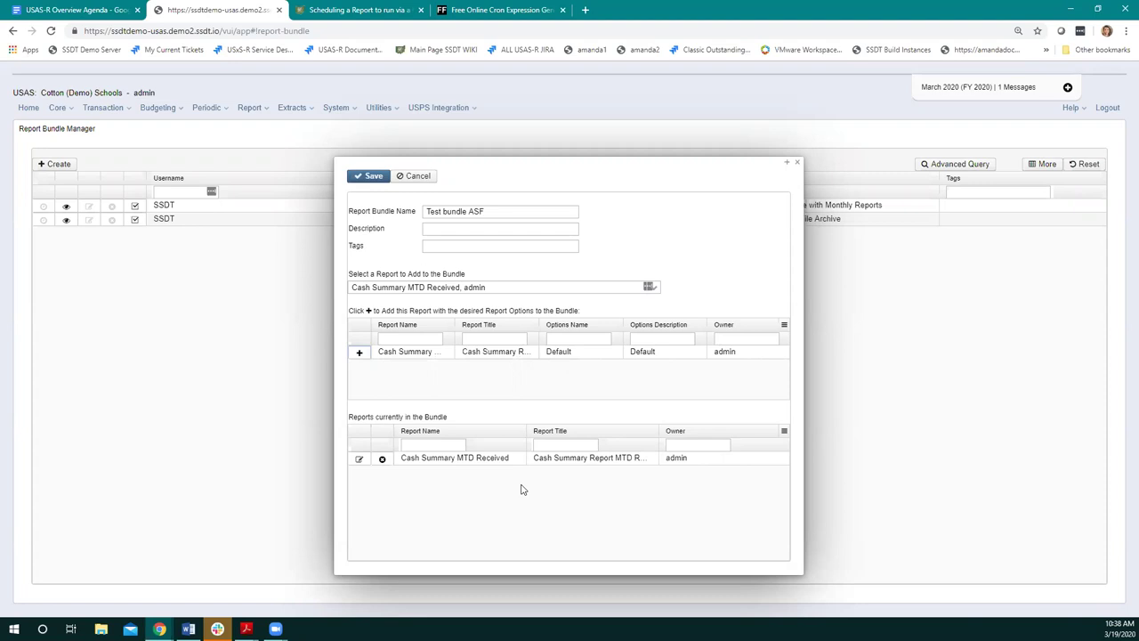
Search 'budget' and add the SSDT Budget Summary Cafe Fund report, then select SSDT Account Change Report.
{"action": "left_click", "coordinate": [651, 288]}
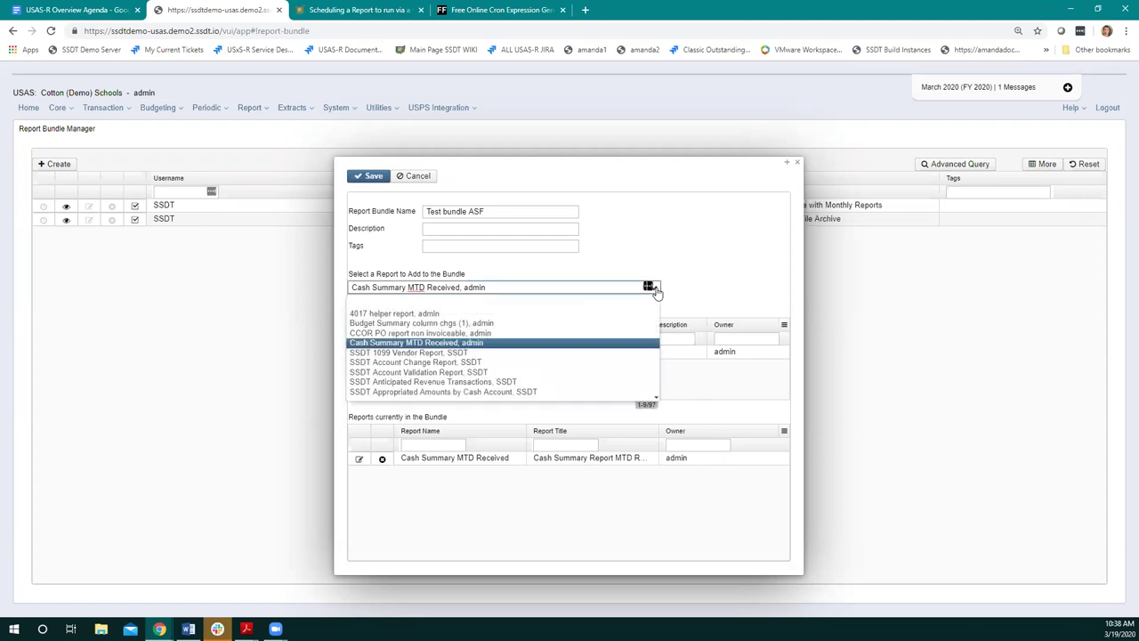
{"action": "left_click", "coordinate": [651, 288]}
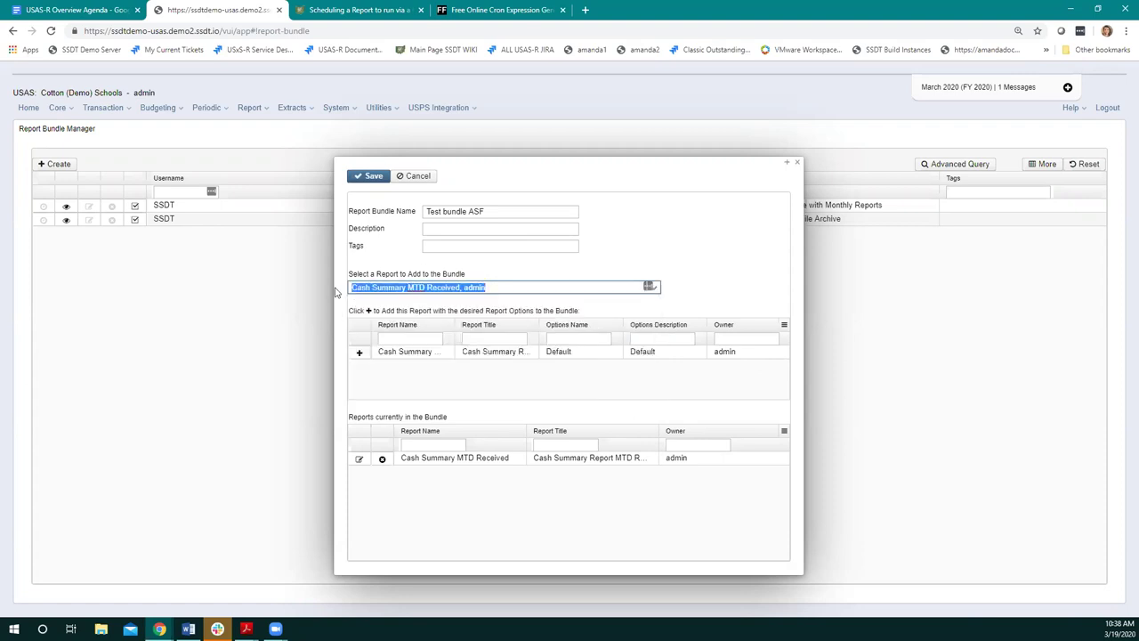
{"action": "type", "text": "bu"}
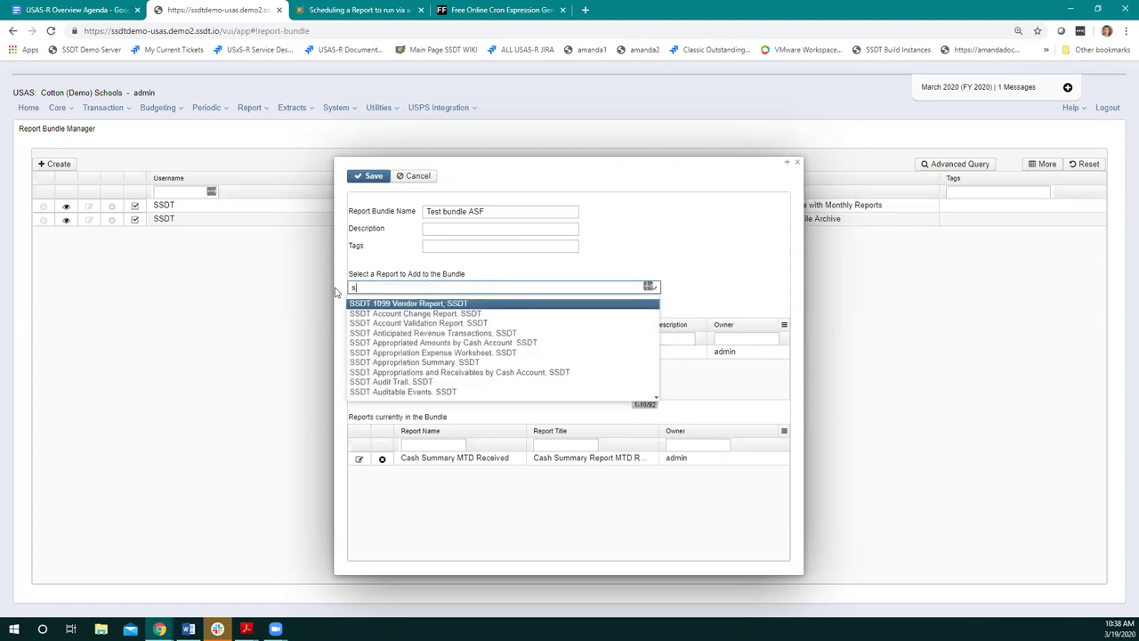
{"action": "type", "text": "dget"}
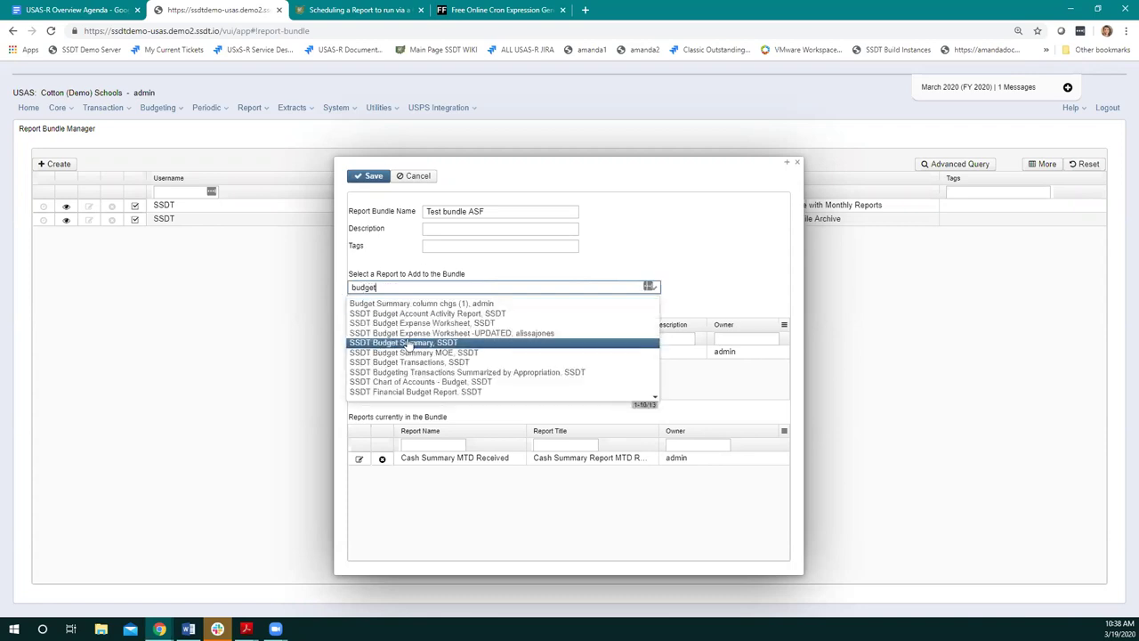
{"action": "left_click", "coordinate": [361, 347]}
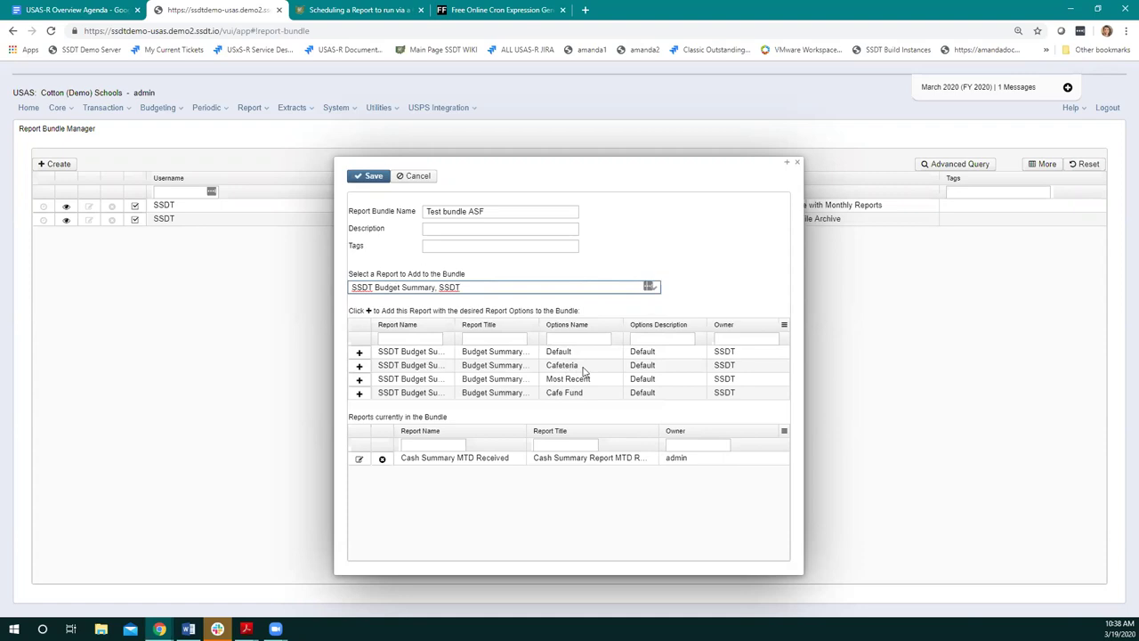
{"action": "left_click", "coordinate": [359, 394]}
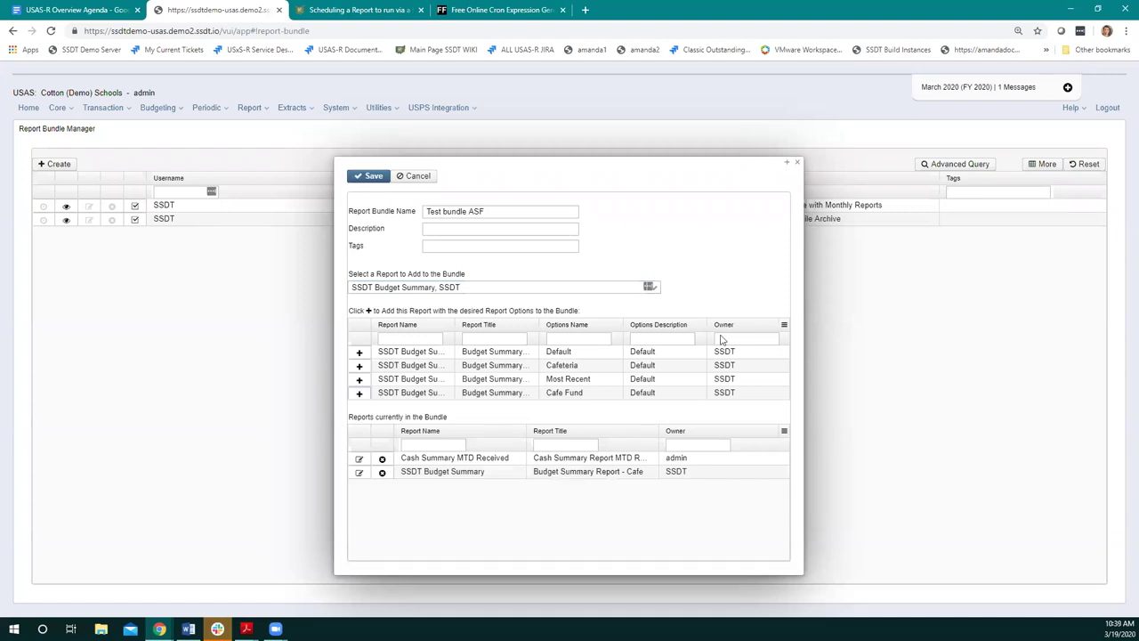
{"action": "left_click", "coordinate": [650, 287]}
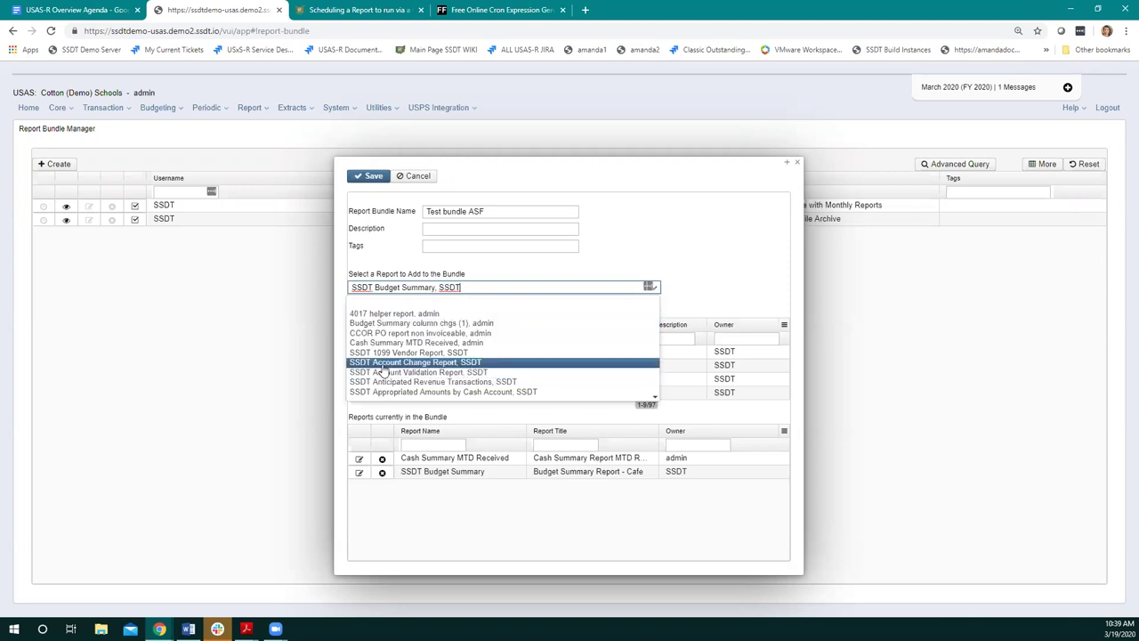
{"action": "left_click", "coordinate": [383, 362]}
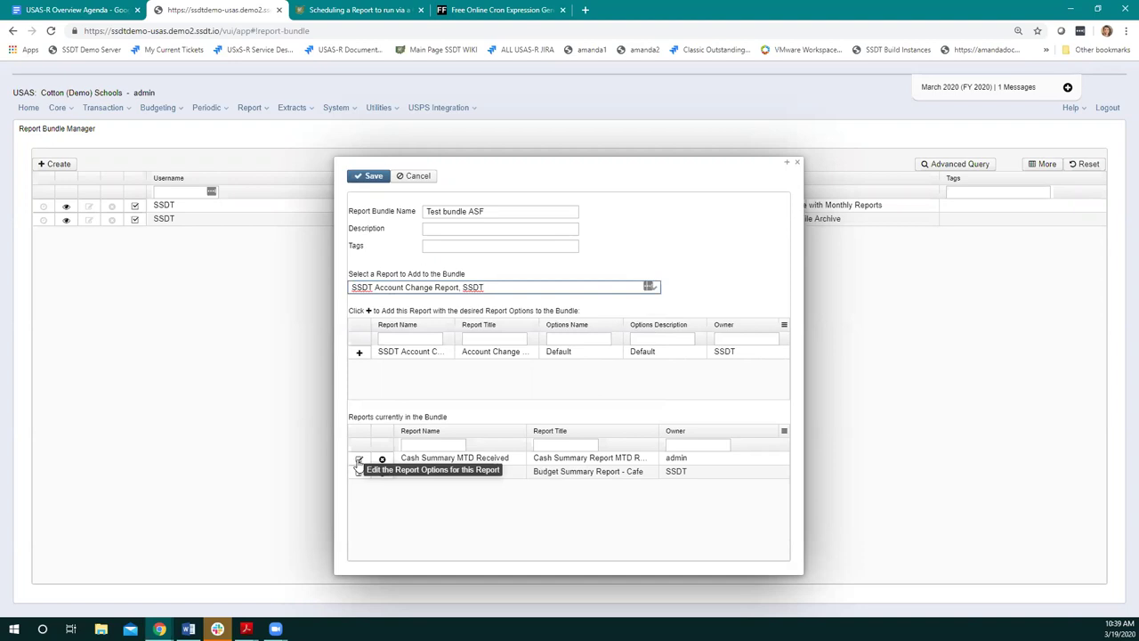
Set the Cash Summary MTD Received query's Fund Code filter to 018 and continue.
{"action": "left_click", "coordinate": [358, 460]}
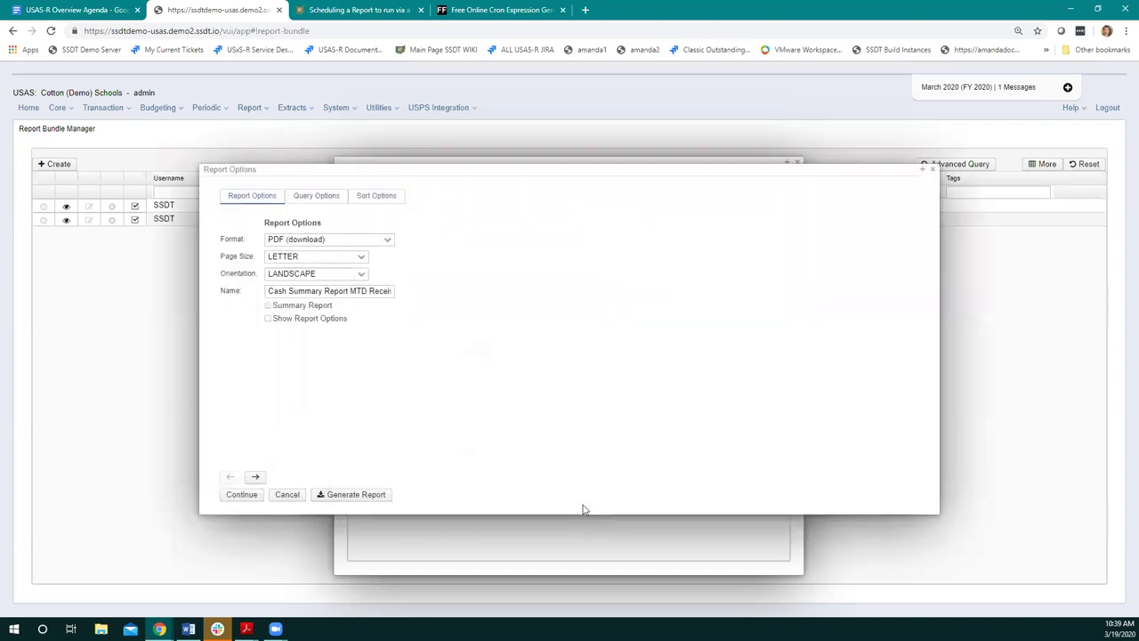
{"action": "left_click", "coordinate": [317, 197]}
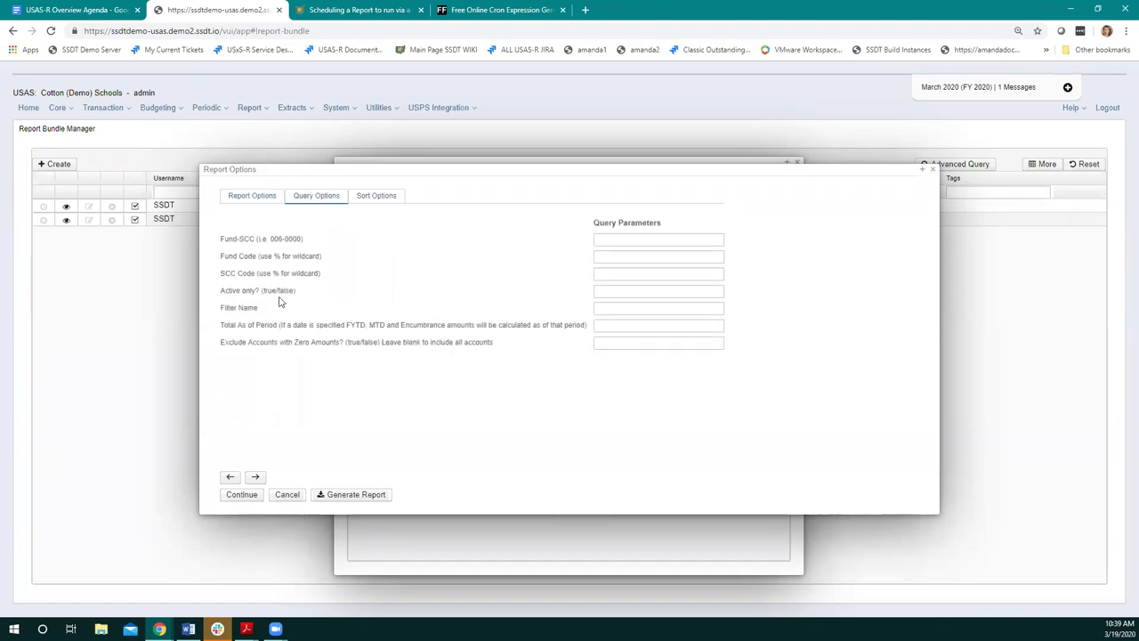
{"action": "left_click", "coordinate": [612, 237]}
{"action": "type", "text": "001-"}
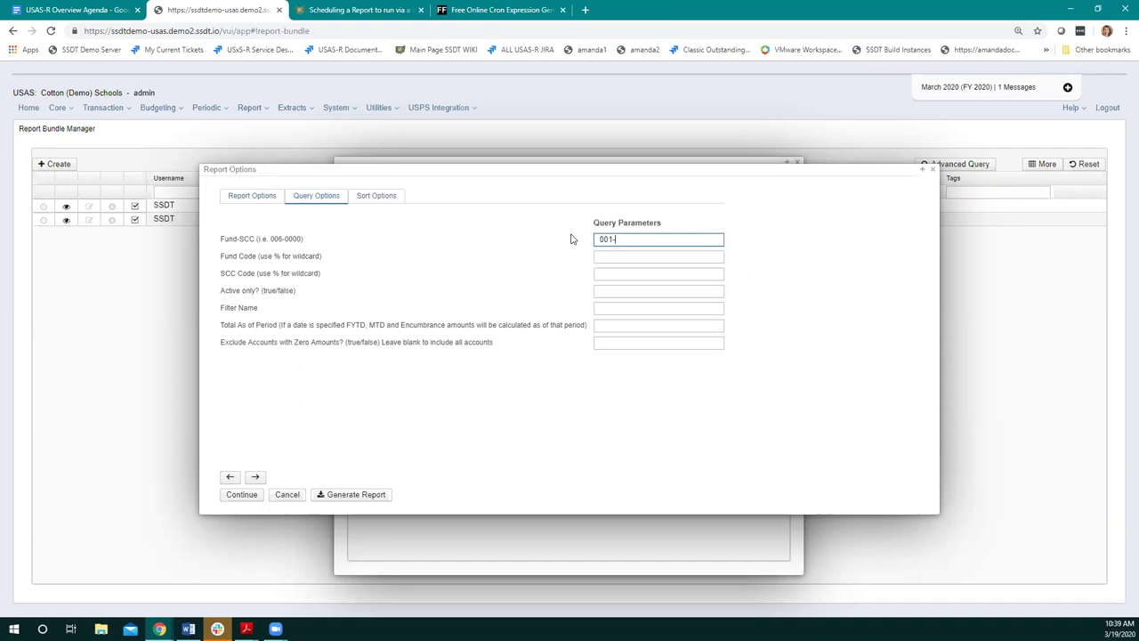
{"action": "key", "text": "BackSpace"}
{"action": "key", "text": "BackSpace"}
{"action": "key", "text": "BackSpace"}
{"action": "left_click", "coordinate": [611, 257]}
{"action": "type", "text": "018"}
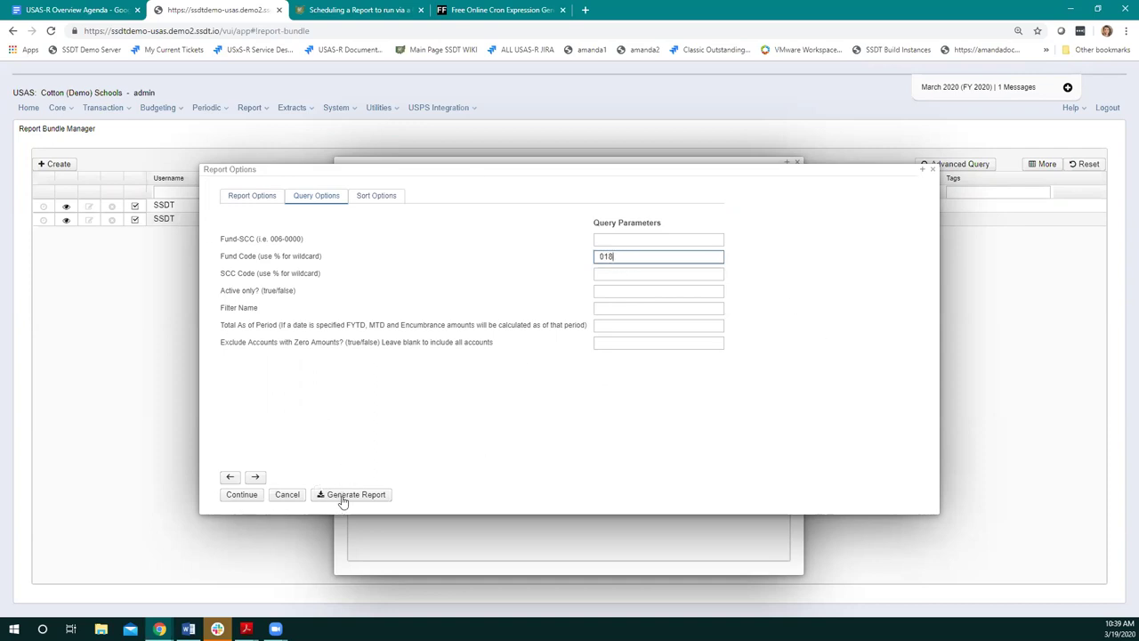
{"action": "left_click", "coordinate": [237, 495]}
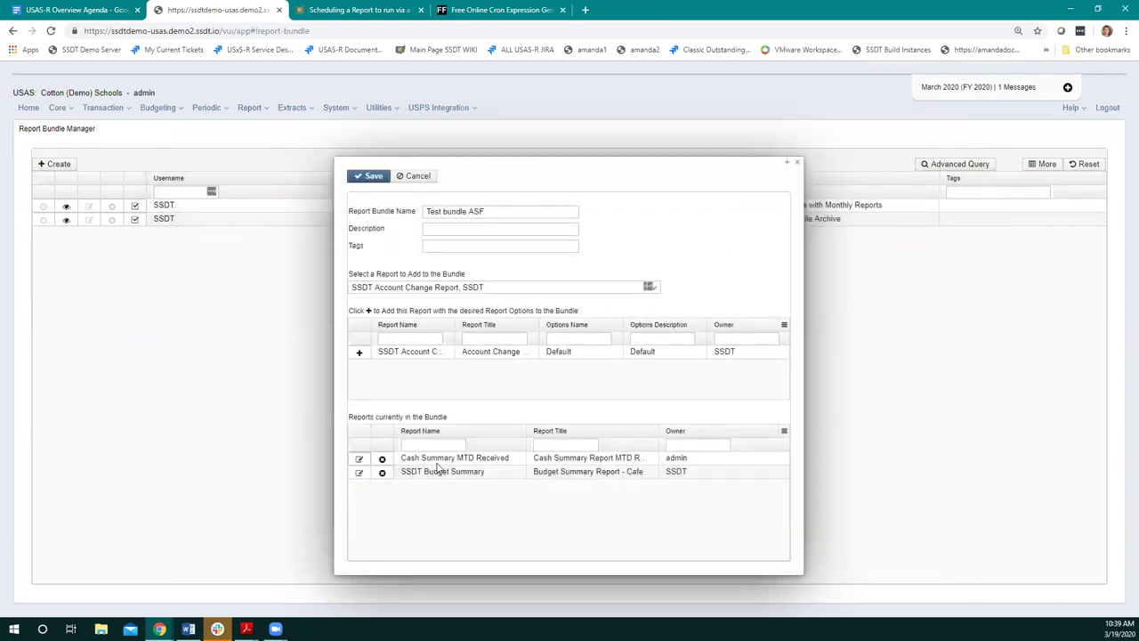
Add another Cash Summary MTD Received entry as the bundle's third report.
{"action": "left_click", "coordinate": [651, 288]}
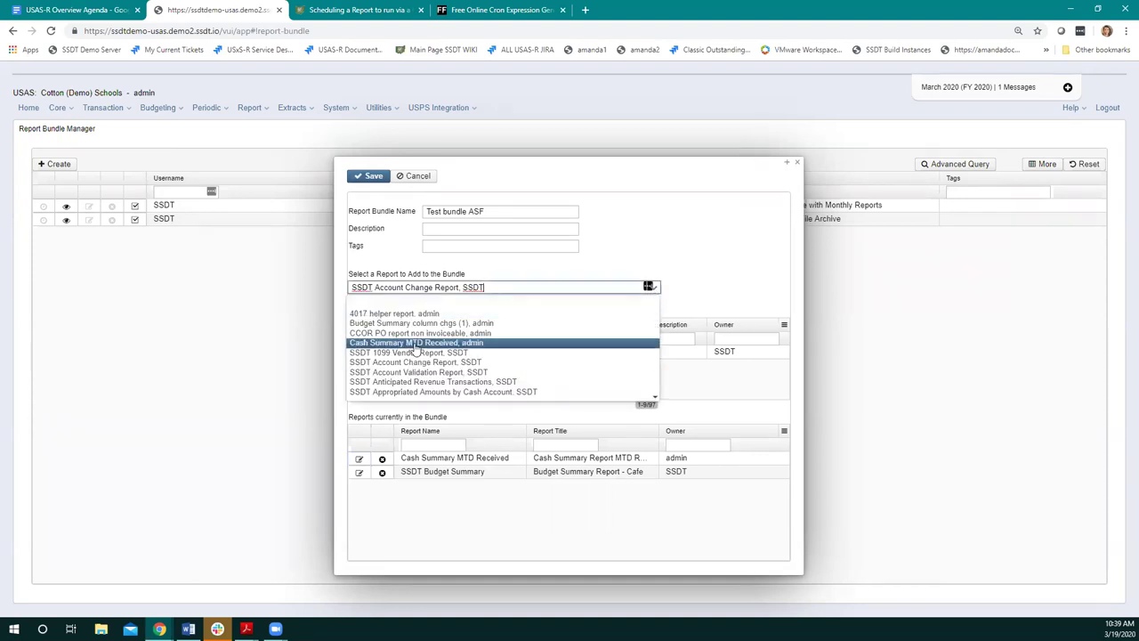
{"action": "left_click", "coordinate": [414, 343]}
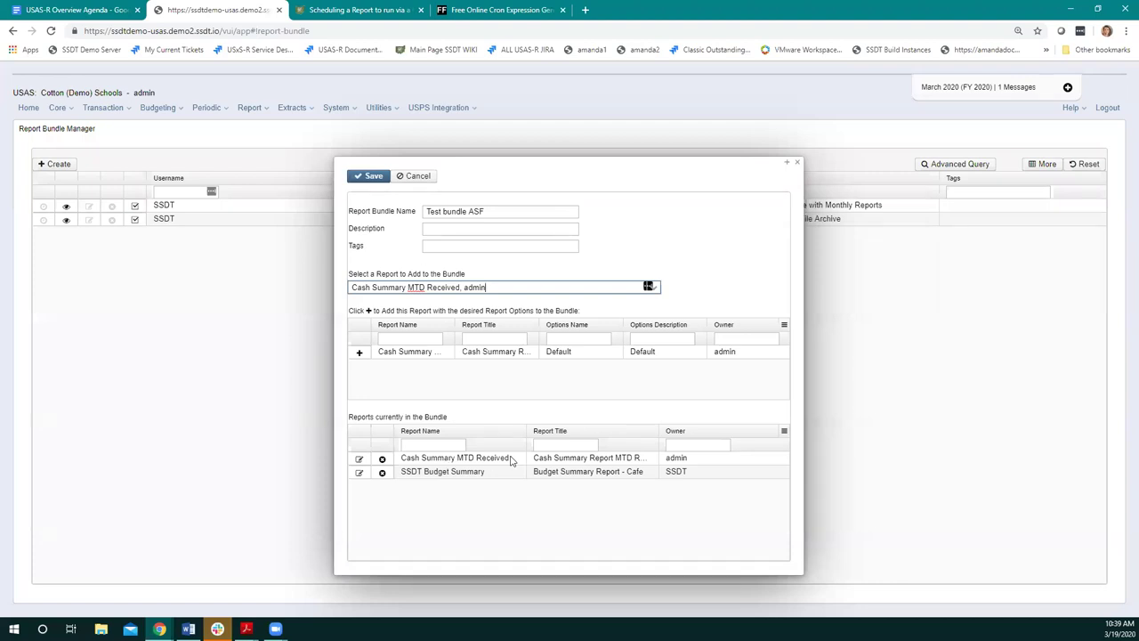
{"action": "left_click", "coordinate": [360, 353]}
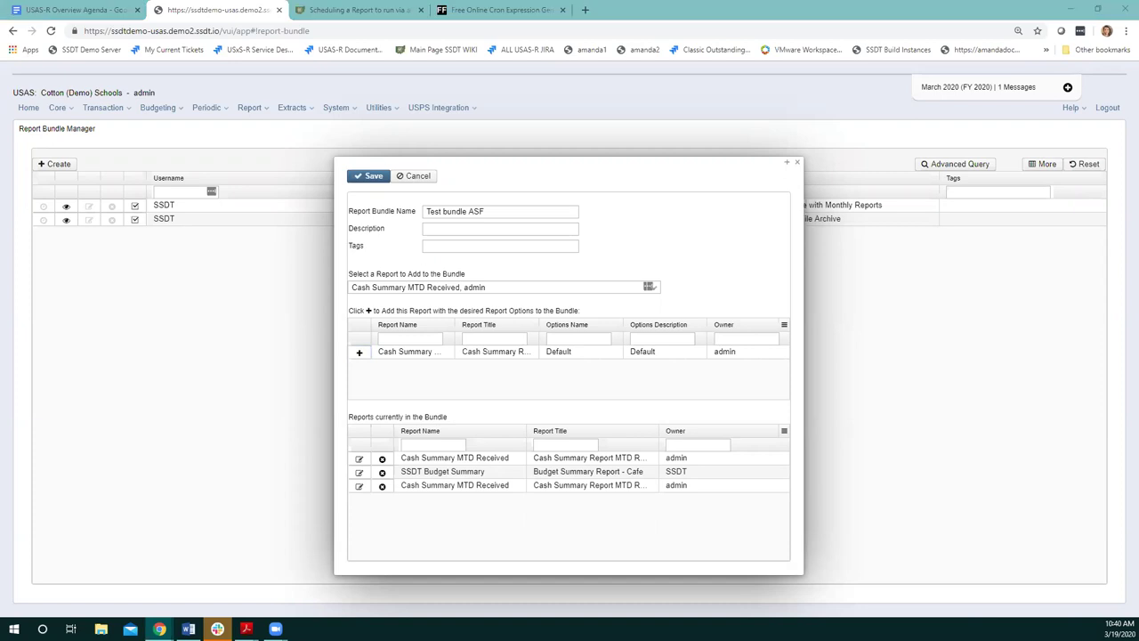
Save Test bundle ASF and return to the Report Bundle Manager list.
{"action": "left_click", "coordinate": [374, 178]}
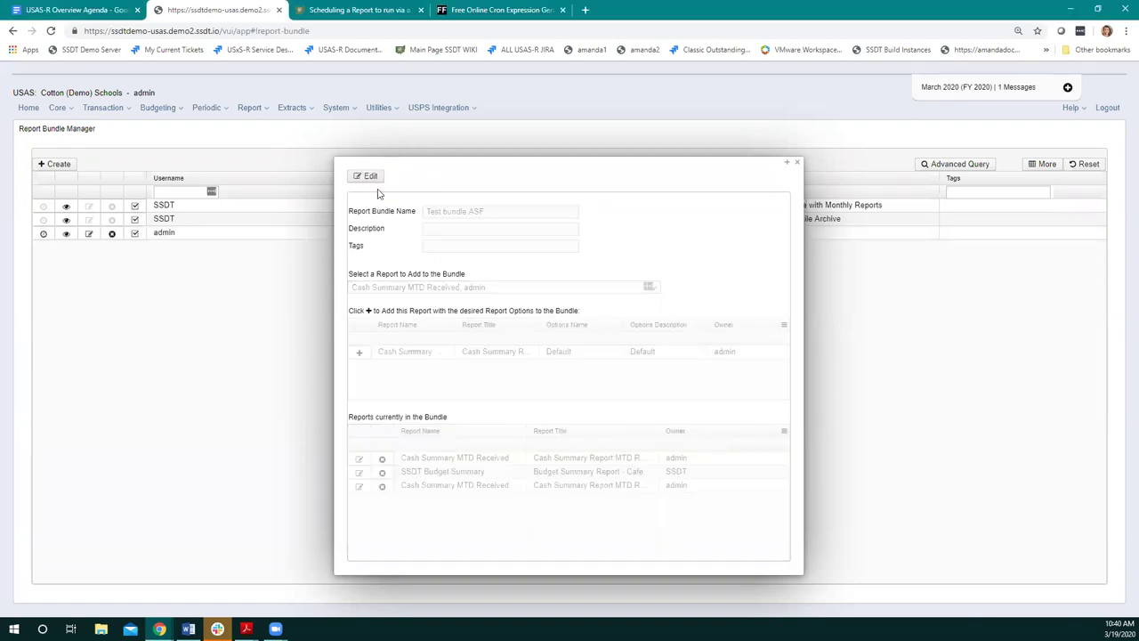
{"action": "left_click", "coordinate": [798, 164]}
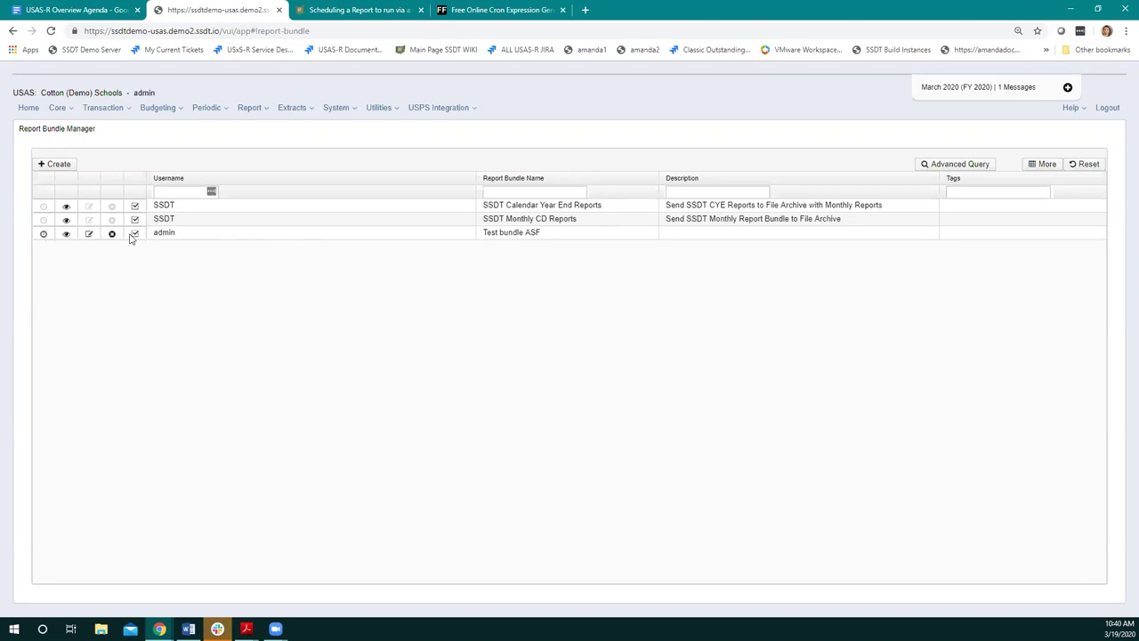
{"action": "left_click", "coordinate": [65, 237]}
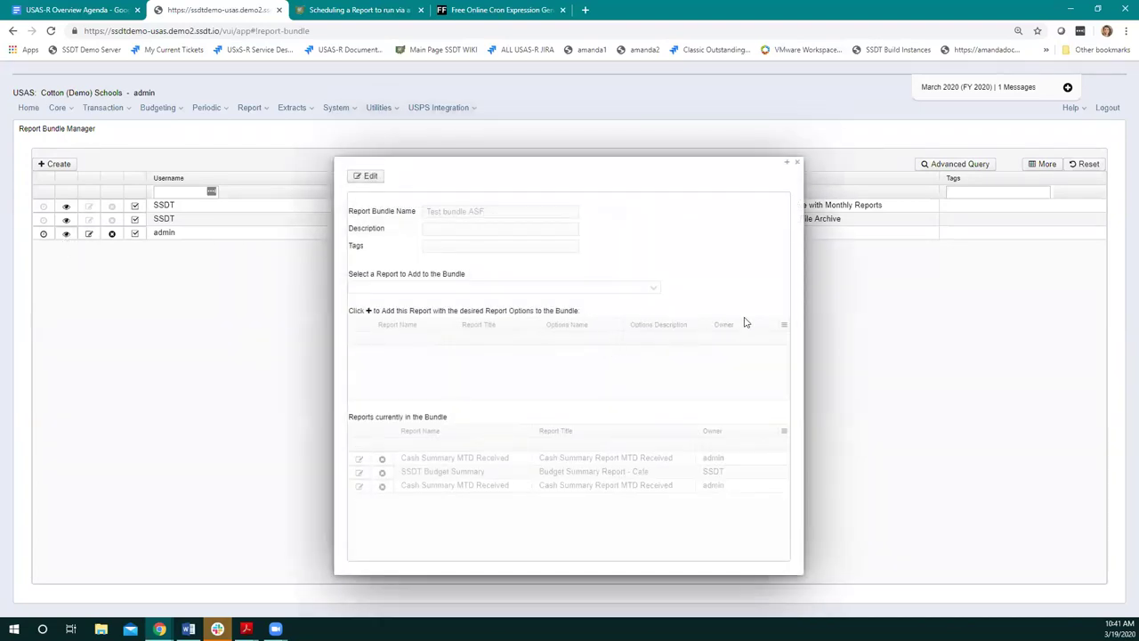
{"action": "left_click", "coordinate": [798, 164]}
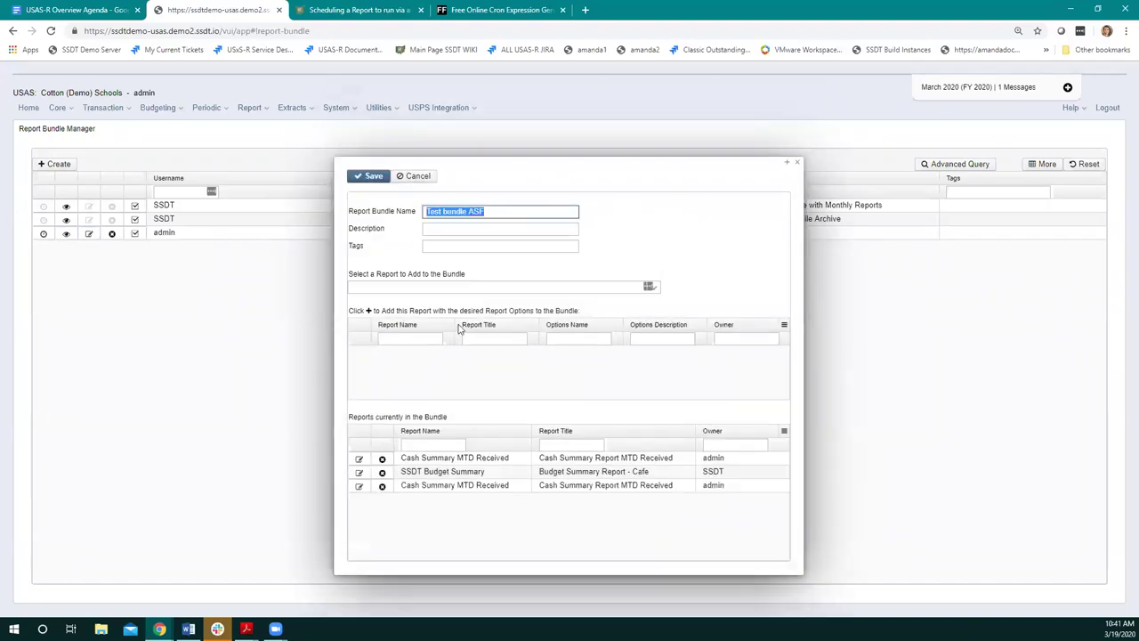
{"action": "left_click", "coordinate": [799, 165]}
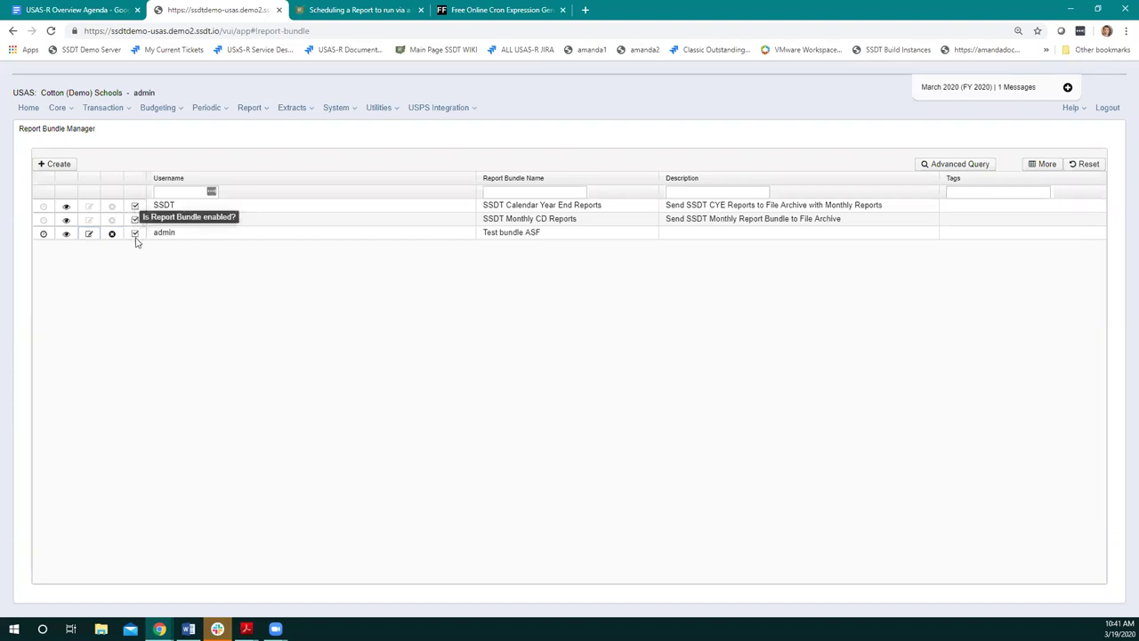
Uncheck the enabled box on the SSDT Monthly CD Reports bundle.
{"action": "left_click", "coordinate": [112, 295]}
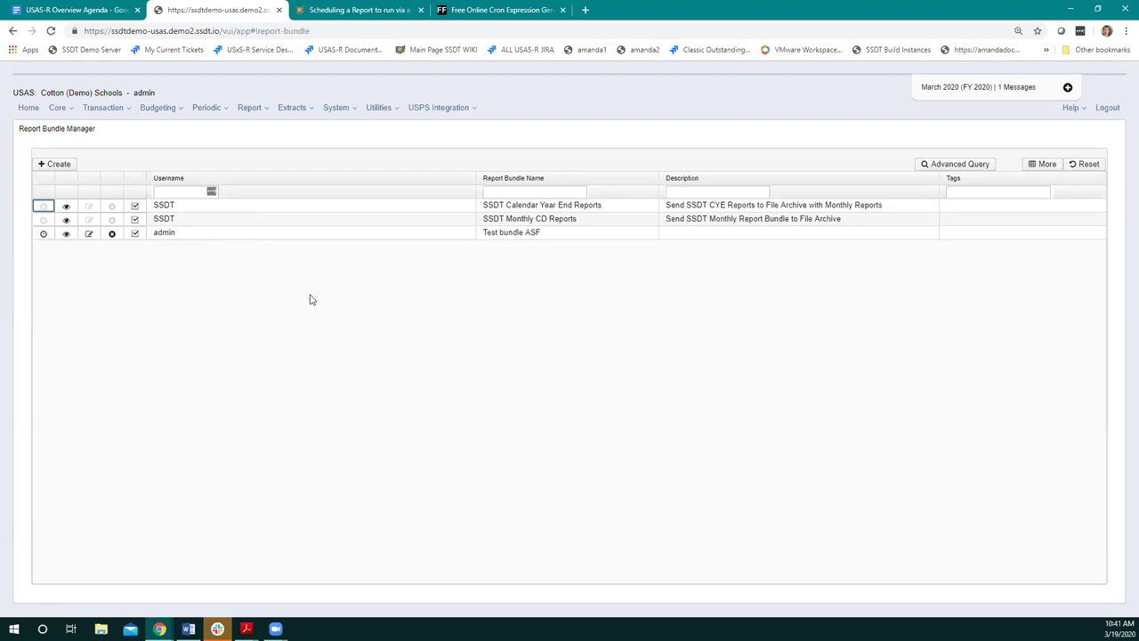
{"action": "left_click", "coordinate": [136, 220]}
Open Test bundle ASF's schedule and set archive type to one notification with multiple attachments.
{"action": "left_click", "coordinate": [43, 234]}
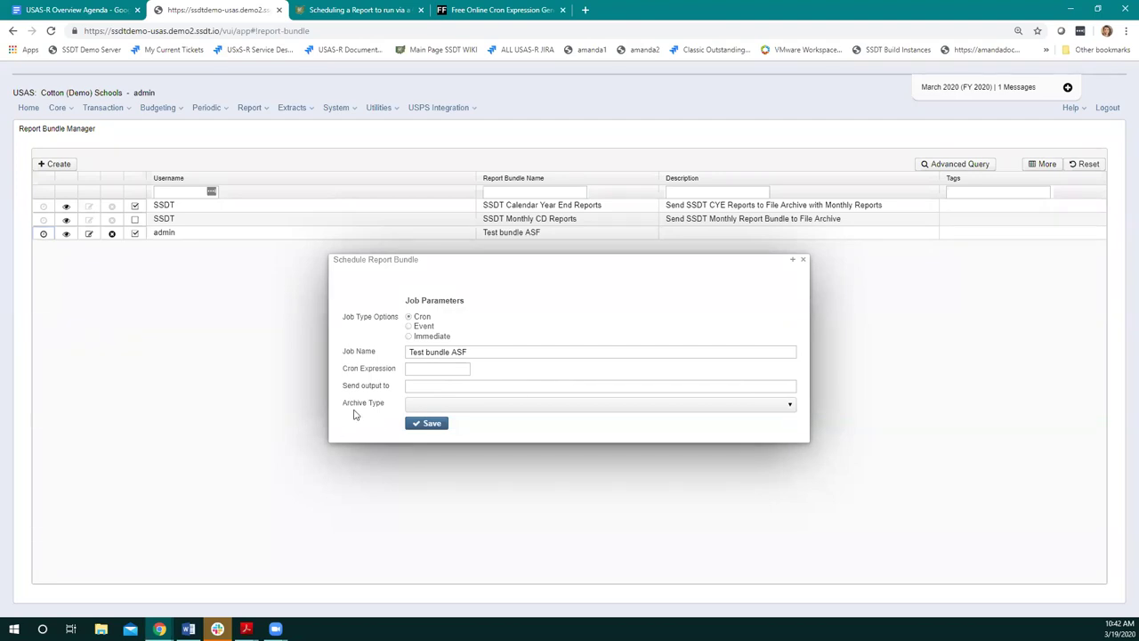
{"action": "left_click", "coordinate": [787, 406]}
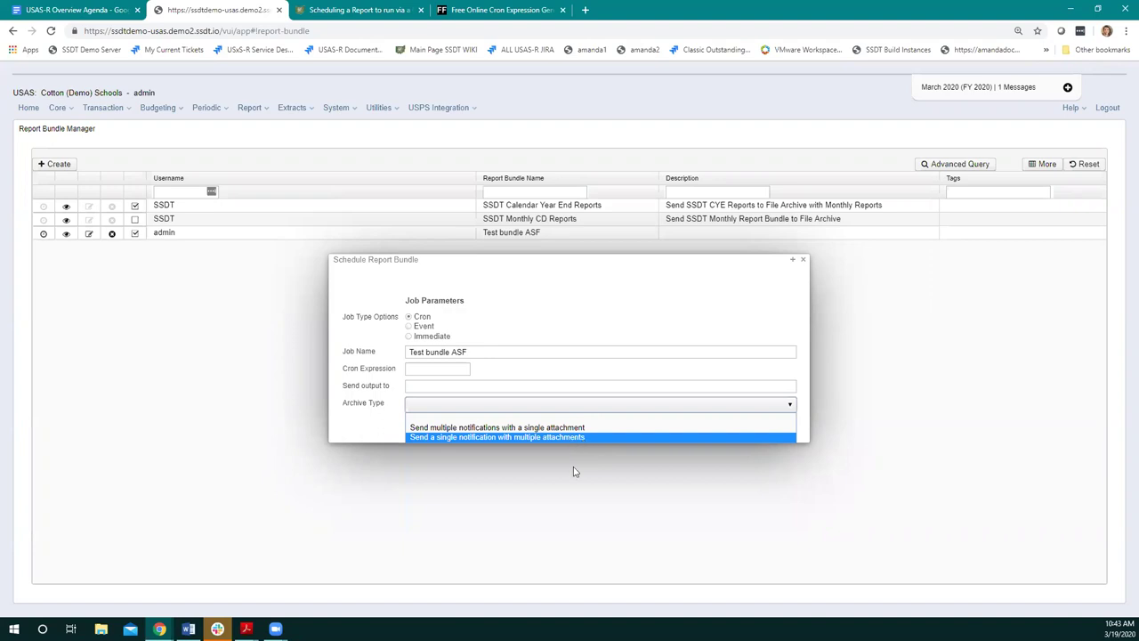
{"action": "left_click", "coordinate": [582, 437]}
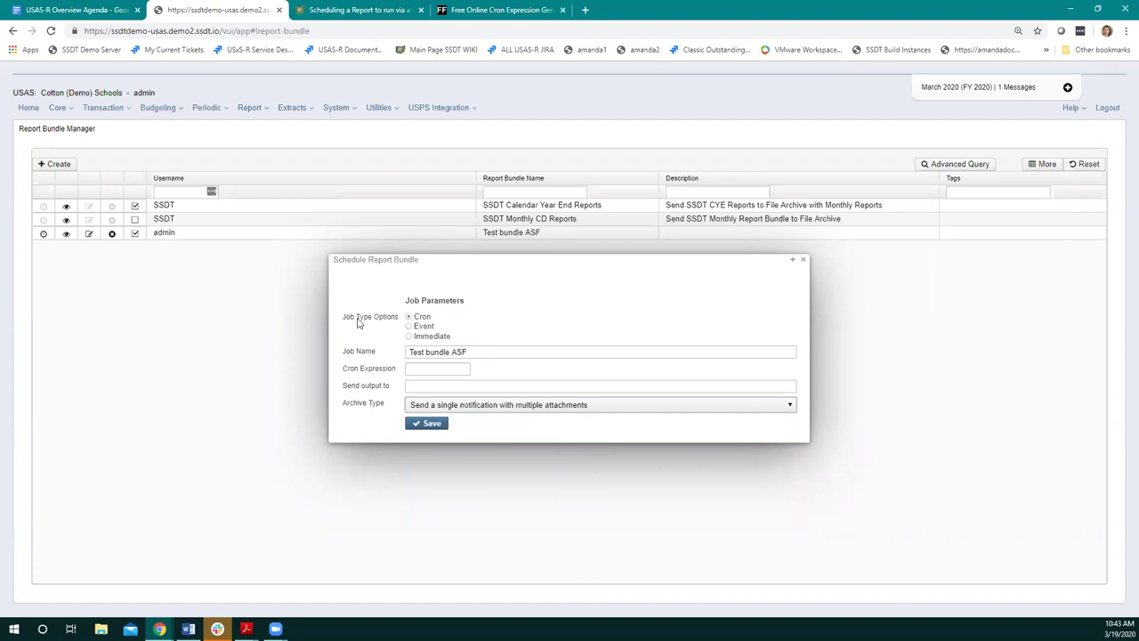
Try Event triggers RuleSetDisabledEvent and PostingPeriodCloseCompletedEvent, then switch the job to Immediate.
{"action": "left_click", "coordinate": [410, 326]}
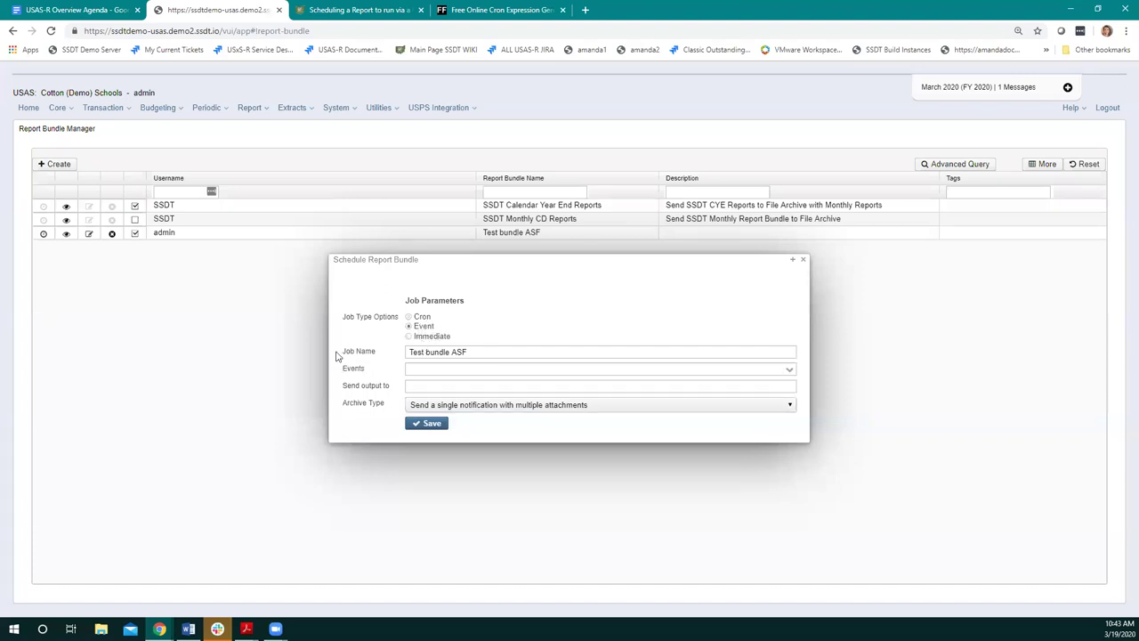
{"action": "left_click", "coordinate": [789, 371]}
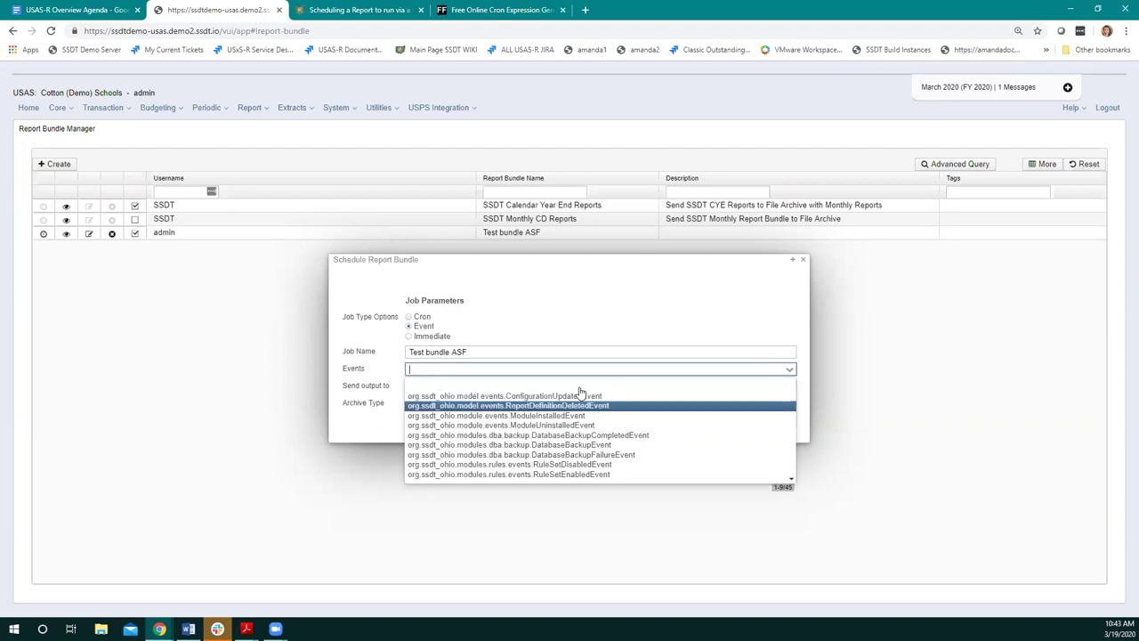
{"action": "left_click", "coordinate": [559, 465]}
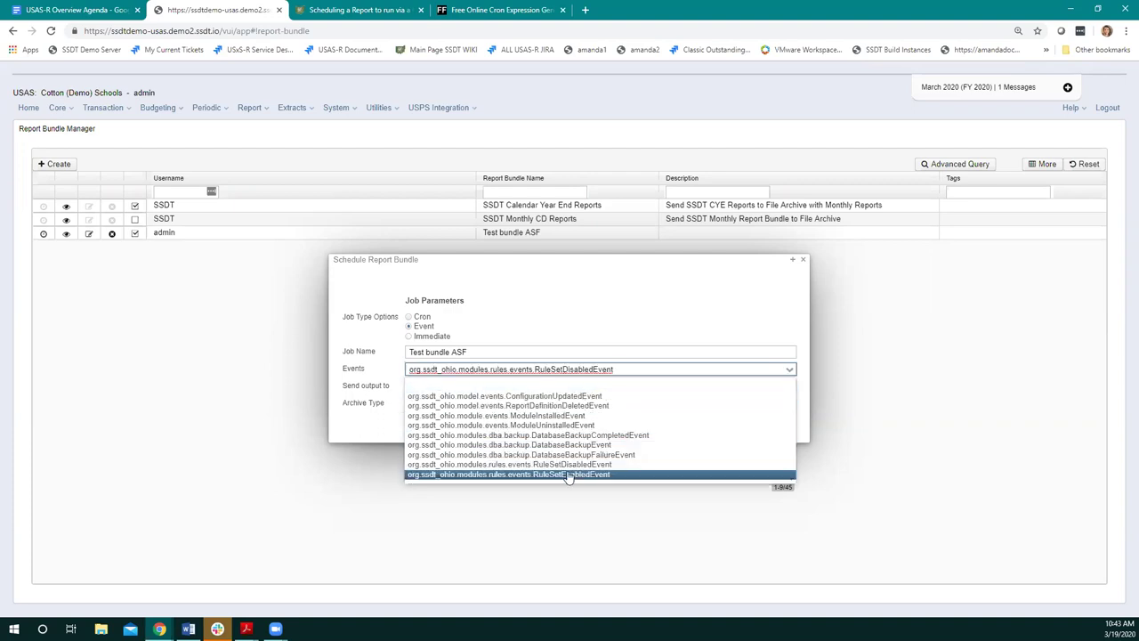
{"action": "scroll", "coordinate": [569, 471], "scroll_direction": "down", "scroll_amount": 3}
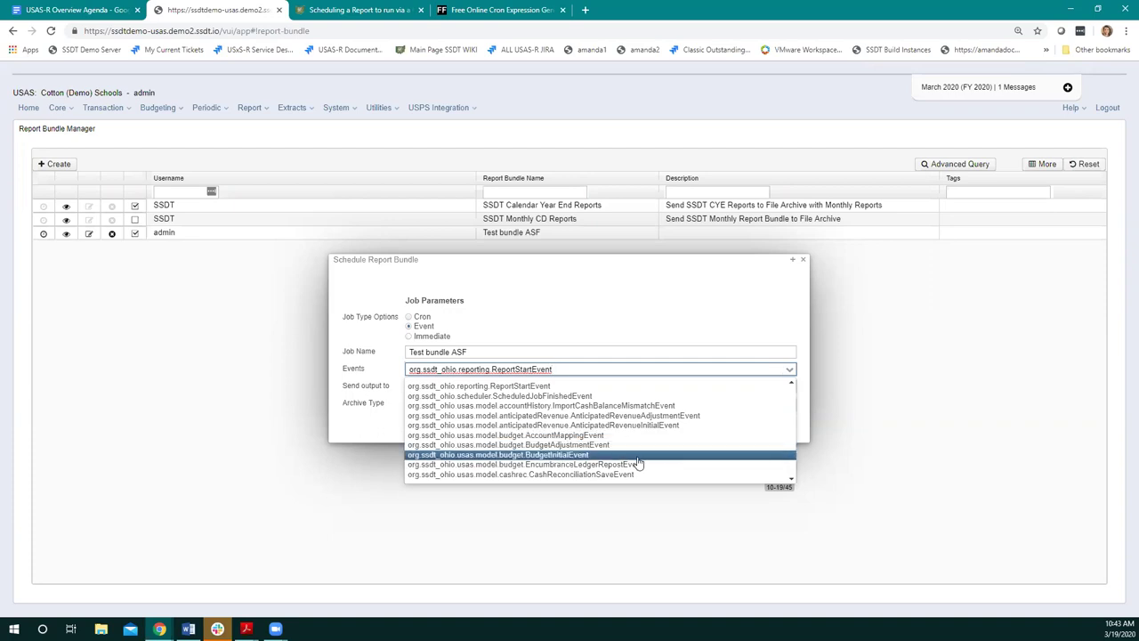
{"action": "scroll", "coordinate": [637, 473], "scroll_direction": "down", "scroll_amount": 1}
{"action": "scroll", "coordinate": [638, 477], "scroll_direction": "down", "scroll_amount": 1}
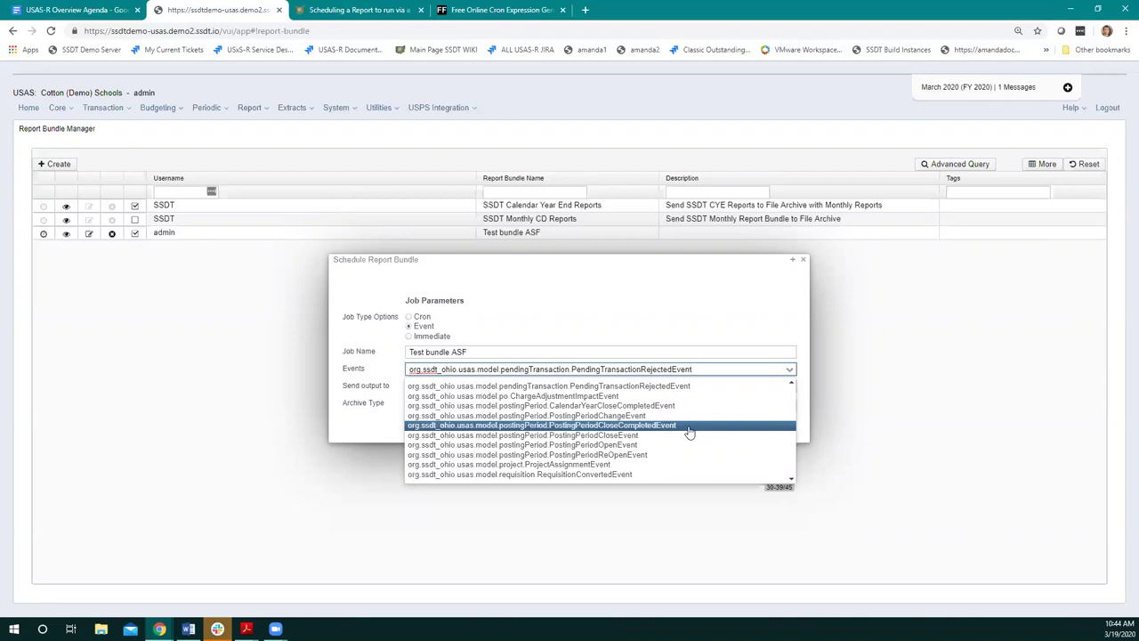
{"action": "left_click", "coordinate": [689, 426]}
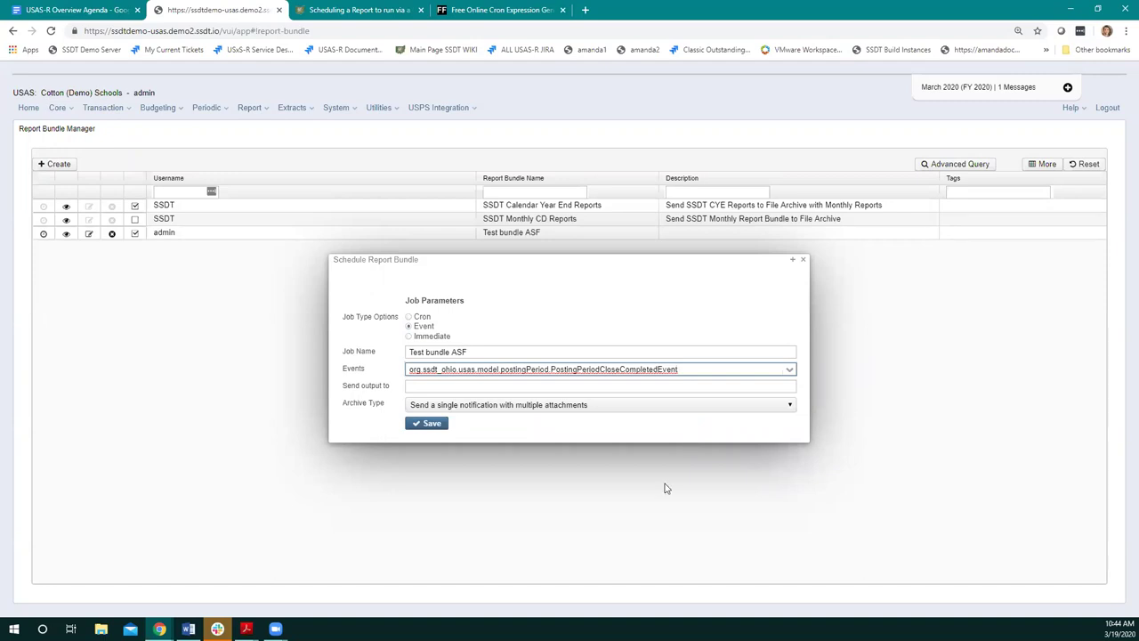
{"action": "left_click", "coordinate": [409, 337]}
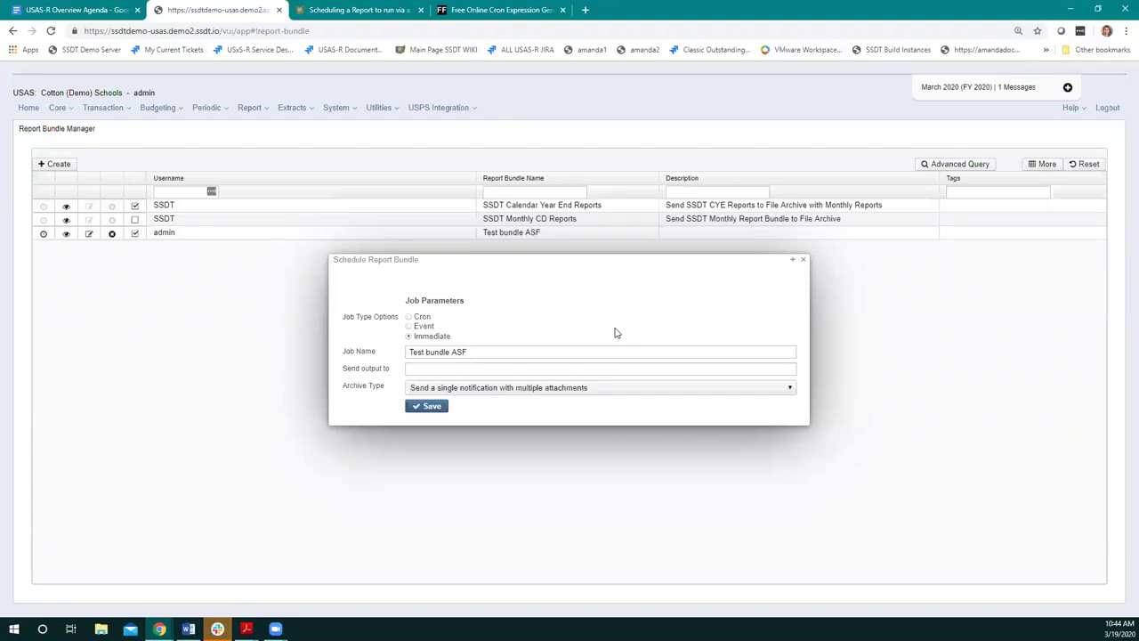
Enter a recipient e-mail address in 'Send output to', then close the schedule dialog unsaved.
{"action": "left_click", "coordinate": [436, 366]}
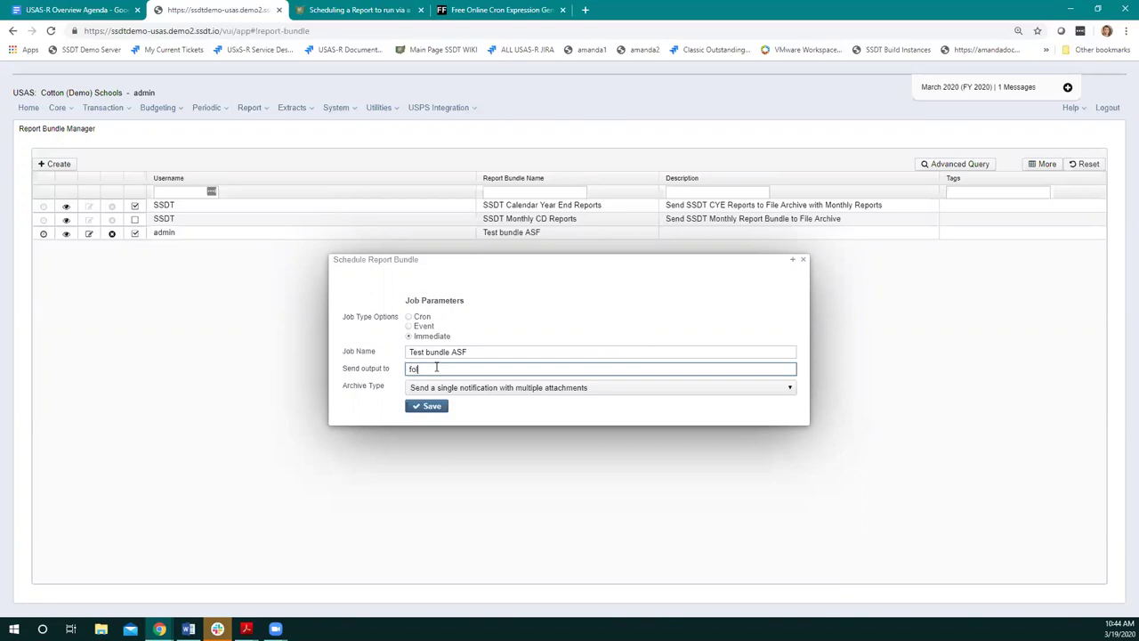
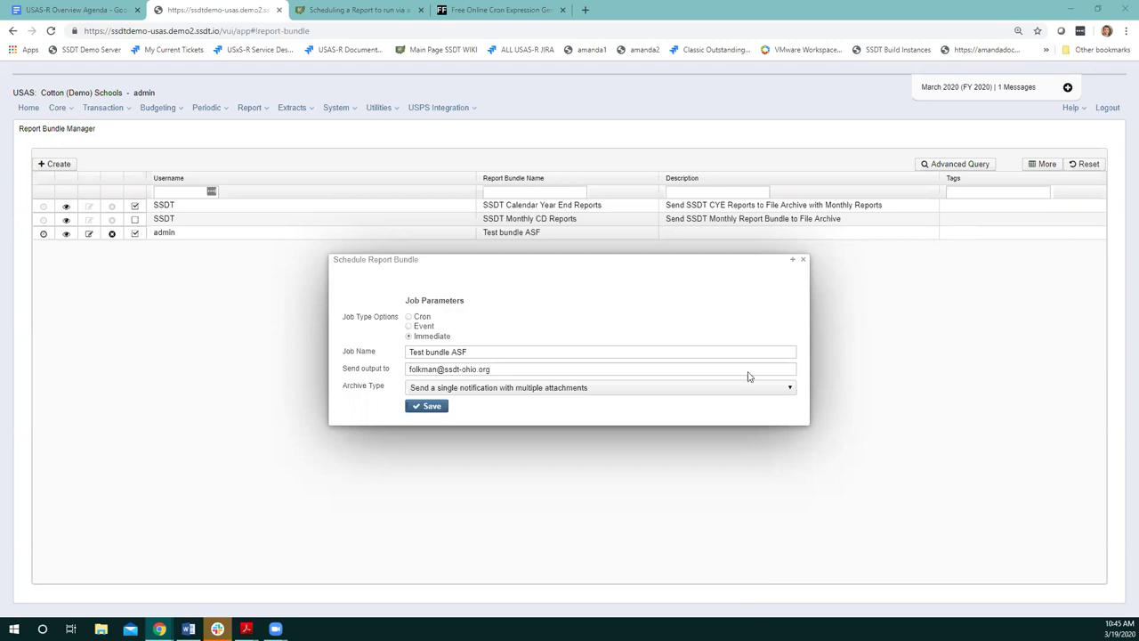
{"action": "left_click", "coordinate": [804, 262]}
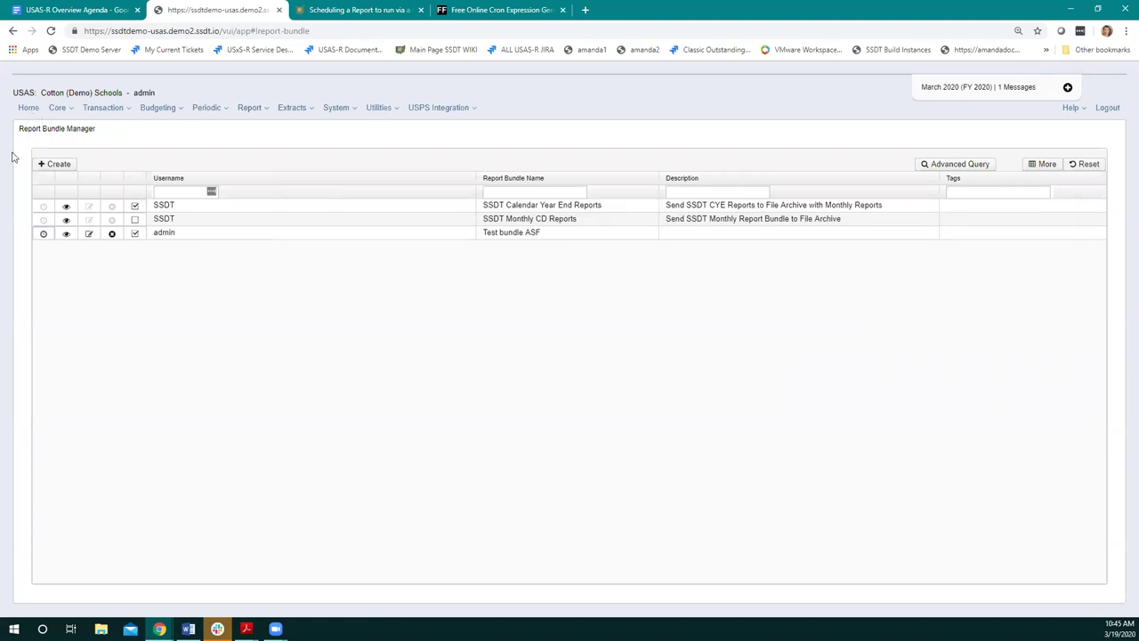
Go Home, show all reports instead of only favorites, and open the Utilities menu.
{"action": "left_click", "coordinate": [27, 114]}
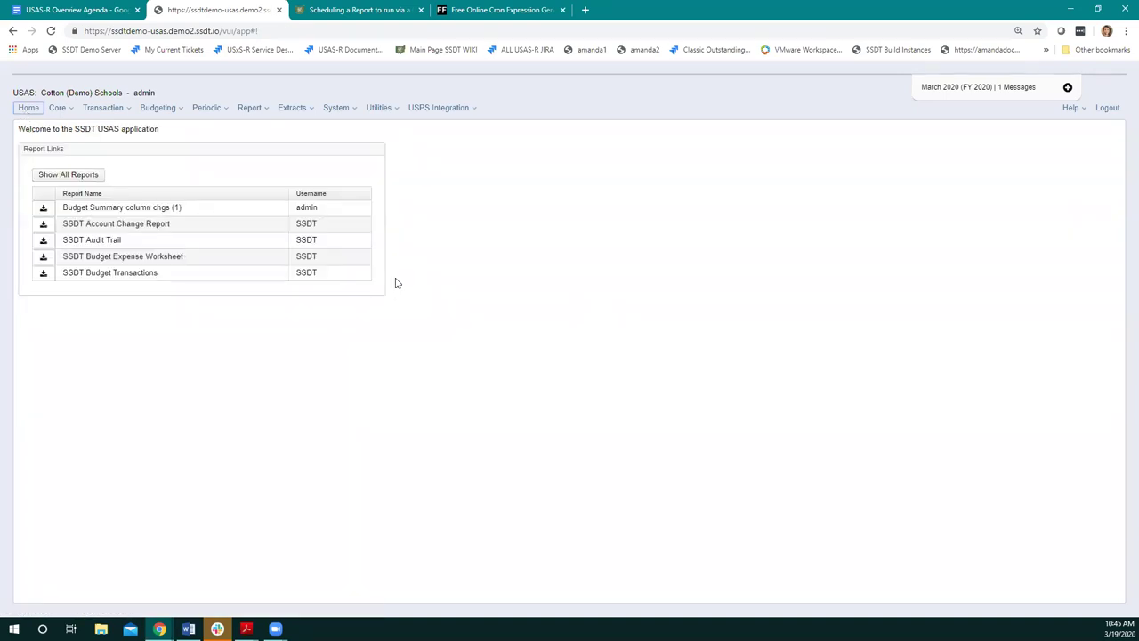
{"action": "left_click", "coordinate": [62, 178]}
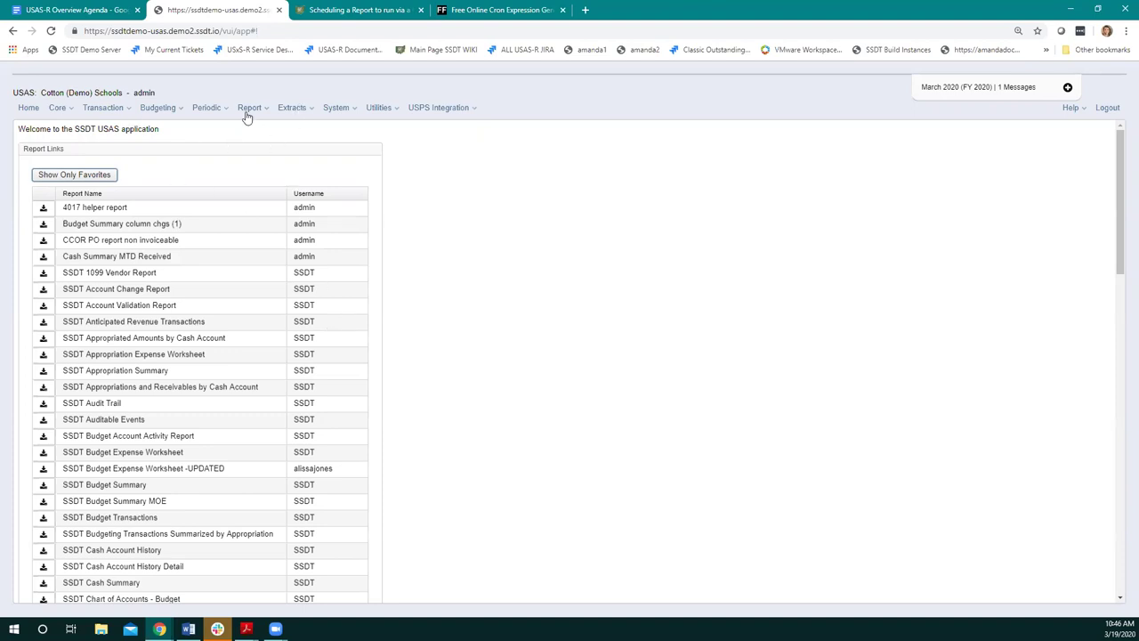
{"action": "left_click", "coordinate": [381, 114]}
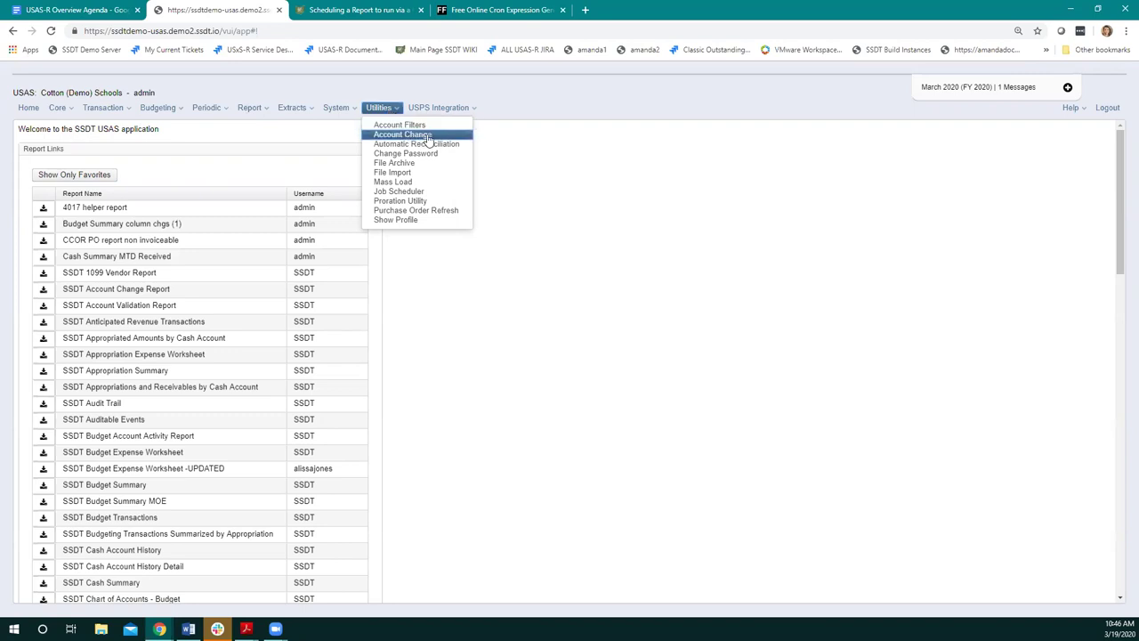
Open the automatic reconciliation utility and start a New Expenditure Account form.
{"action": "left_click", "coordinate": [435, 142]}
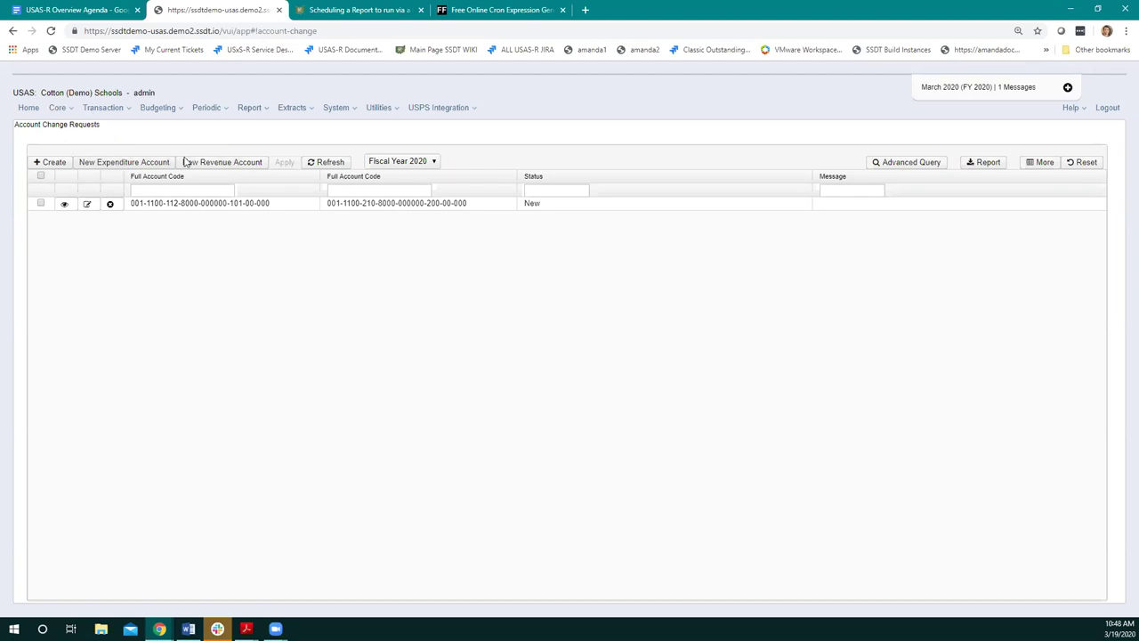
{"action": "left_click", "coordinate": [114, 164]}
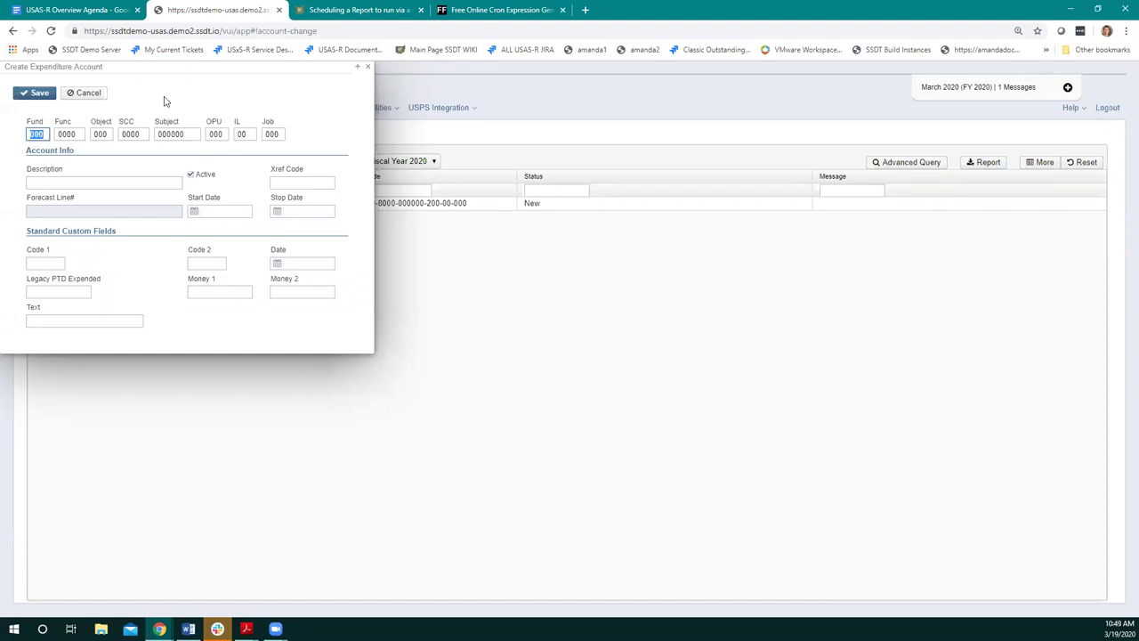
Close the expenditure account form and start a new Account Change Request.
{"action": "left_click", "coordinate": [367, 67]}
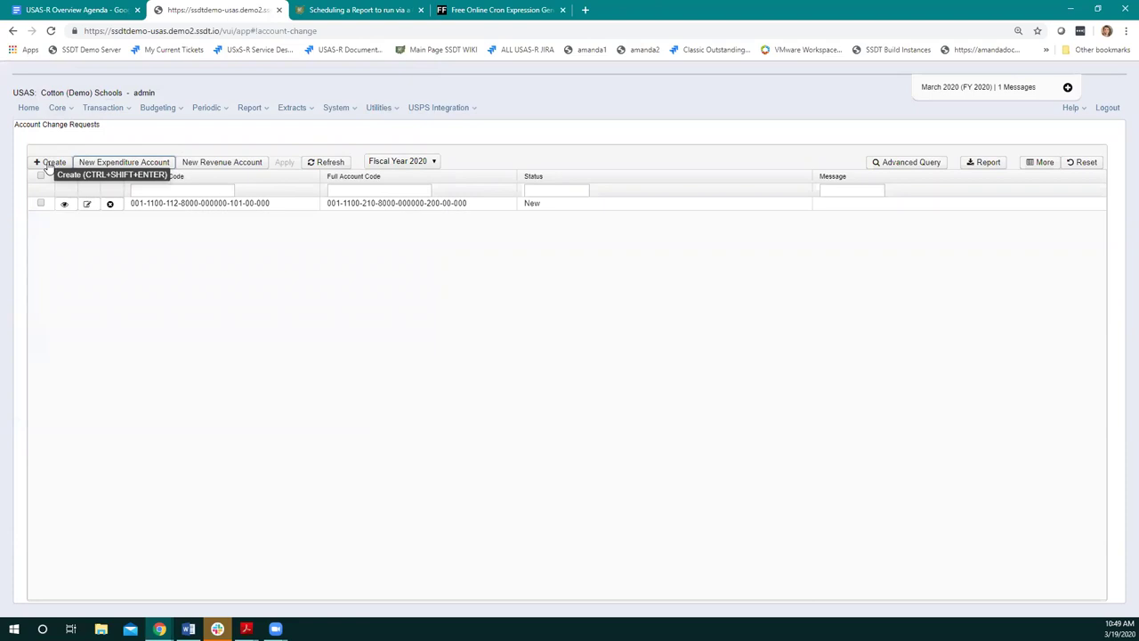
{"action": "left_click", "coordinate": [45, 163]}
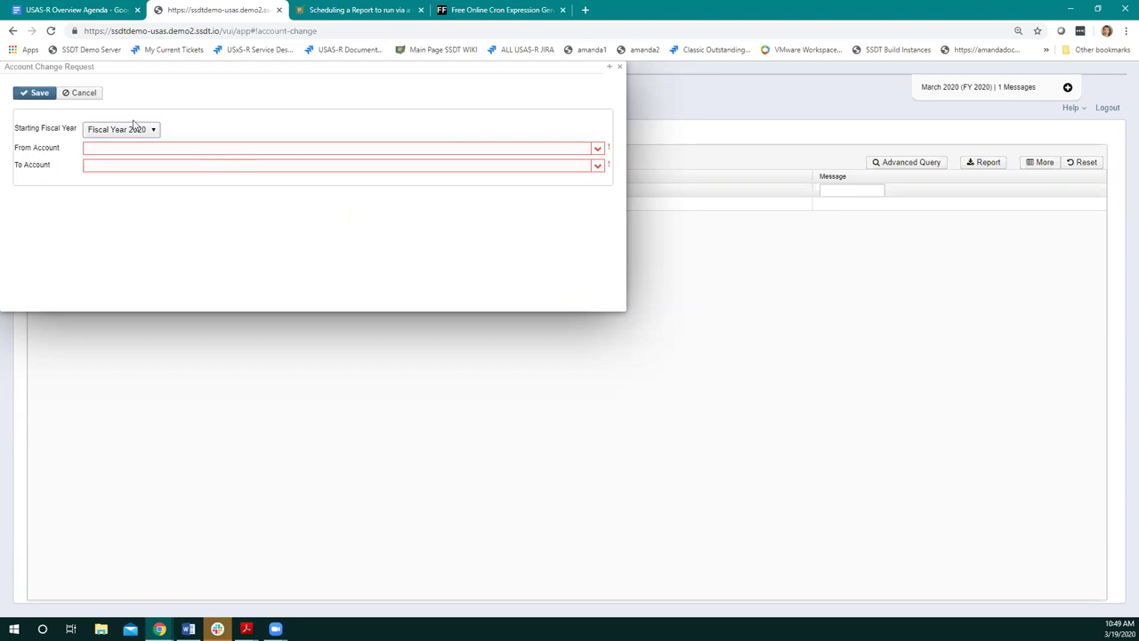
{"action": "left_click", "coordinate": [141, 134]}
{"action": "left_click", "coordinate": [168, 127]}
{"action": "left_click", "coordinate": [598, 147]}
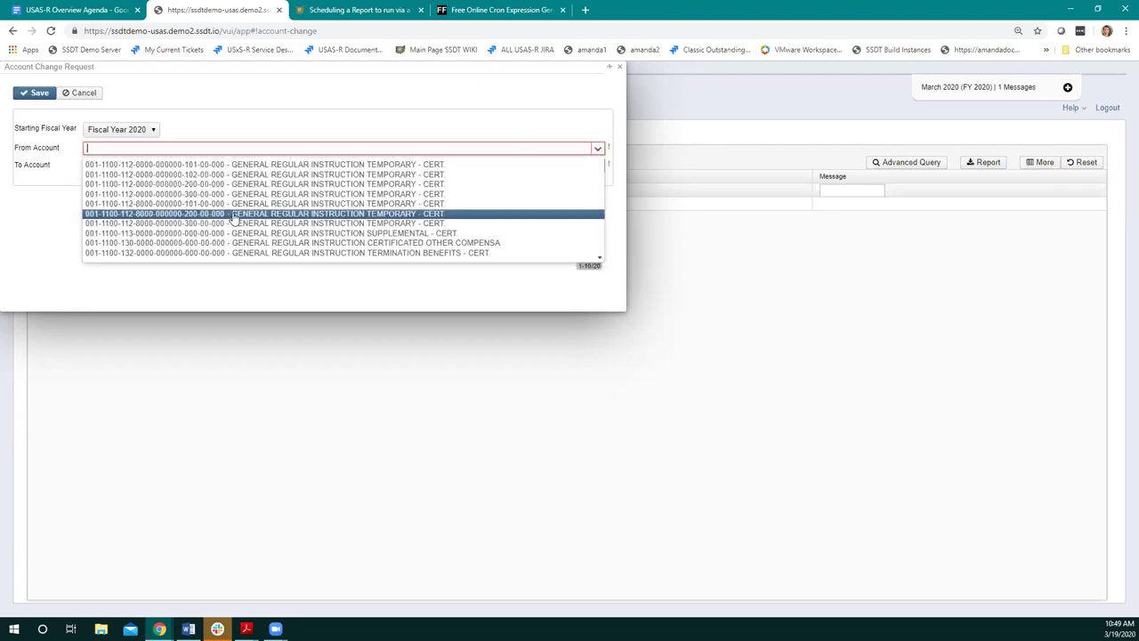
{"action": "left_click", "coordinate": [233, 214]}
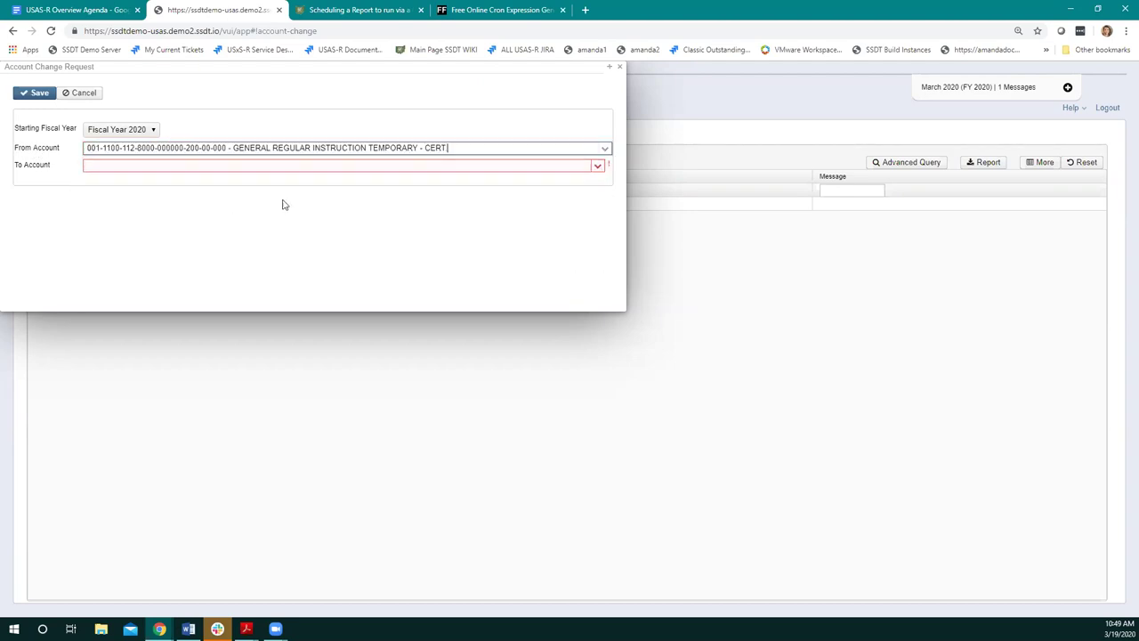
{"action": "left_click", "coordinate": [598, 165]}
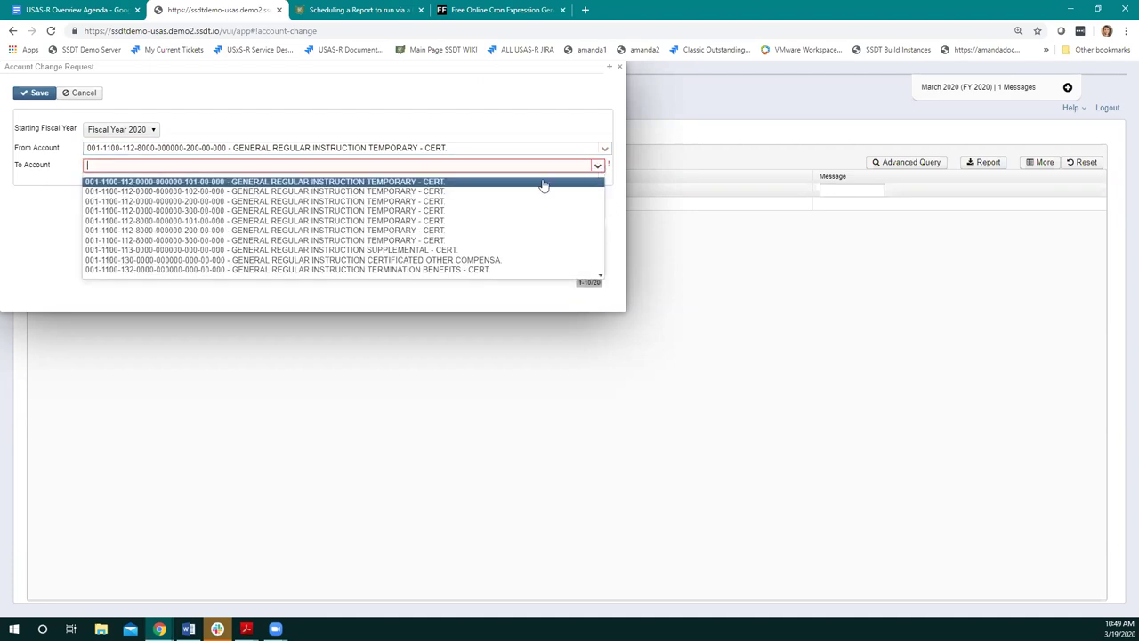
{"action": "left_click", "coordinate": [216, 223]}
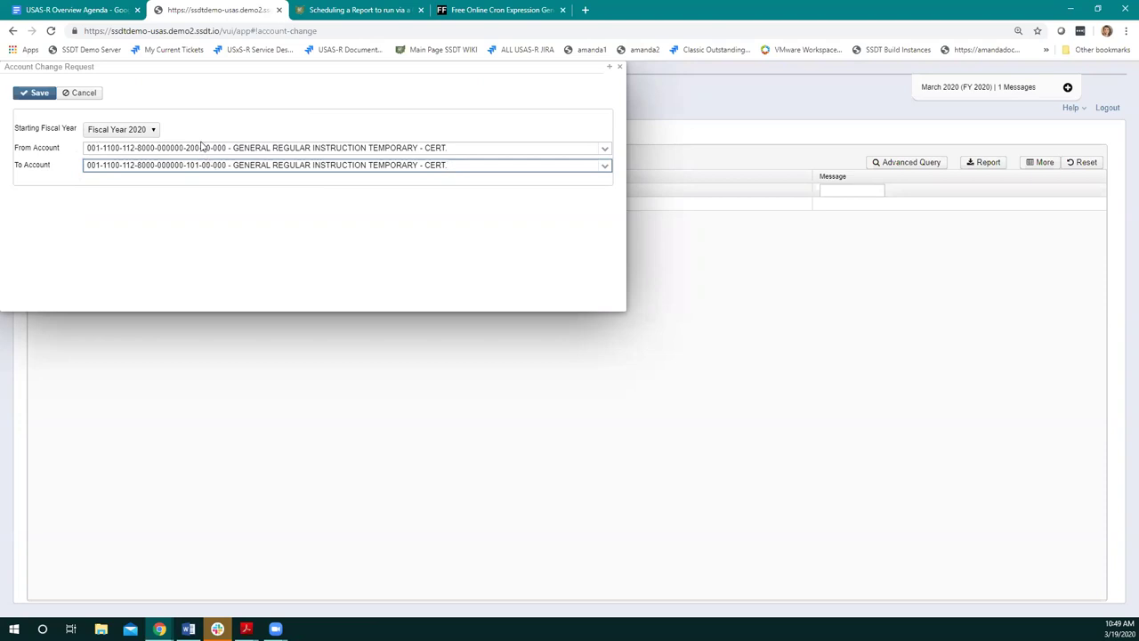
{"action": "left_click", "coordinate": [36, 93]}
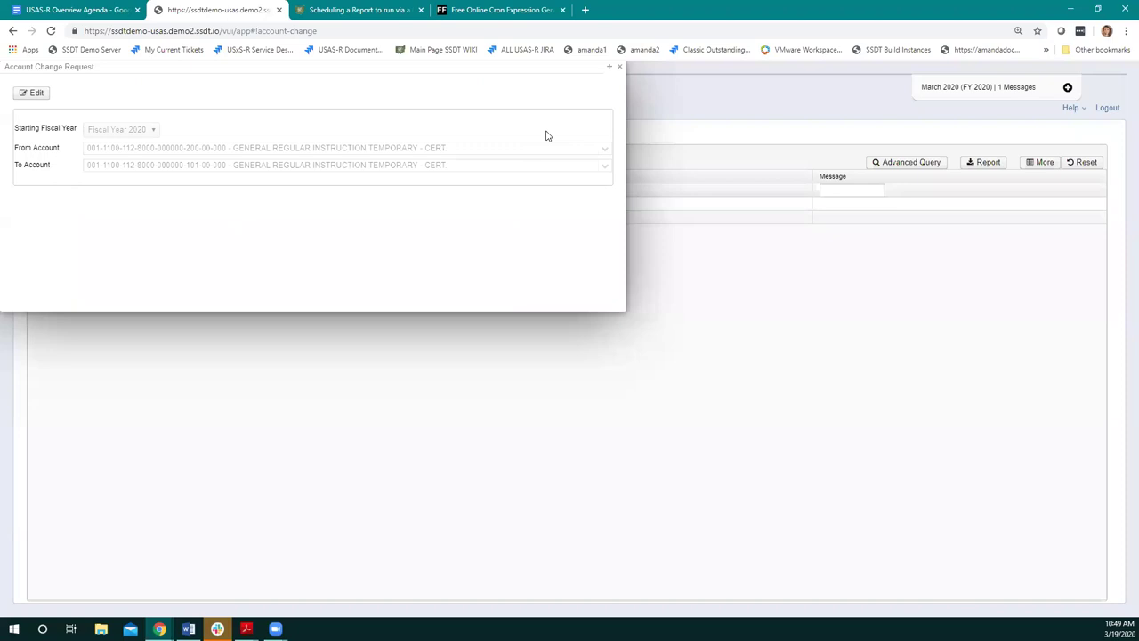
{"action": "left_click", "coordinate": [621, 67]}
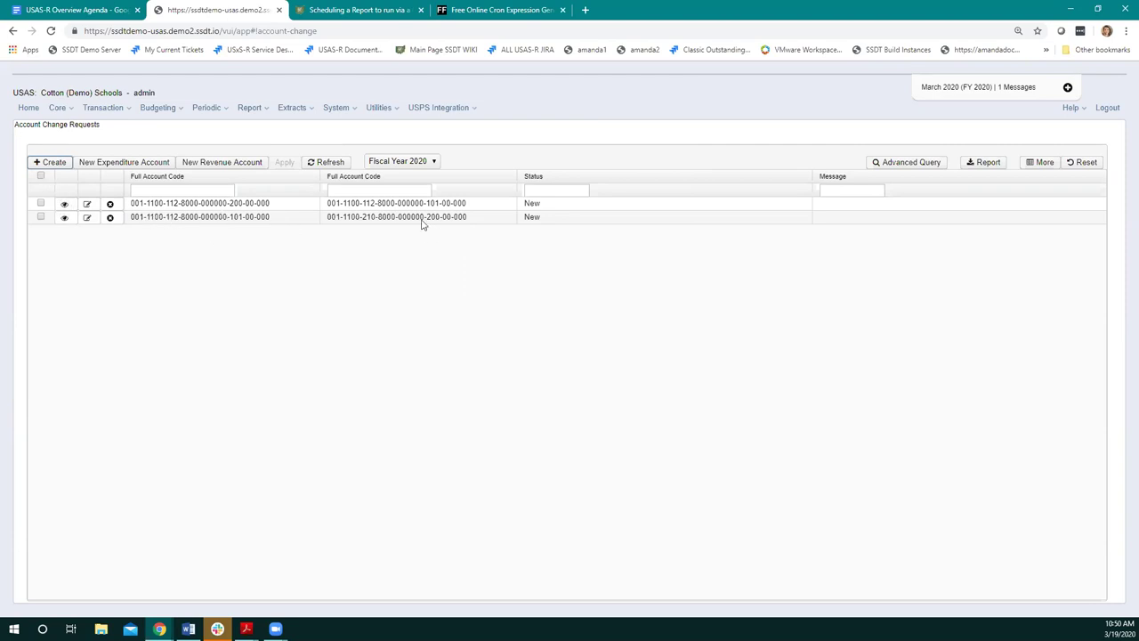
Try the row checkboxes, then delete the 200-to-101 account change request.
{"action": "left_click", "coordinate": [40, 175]}
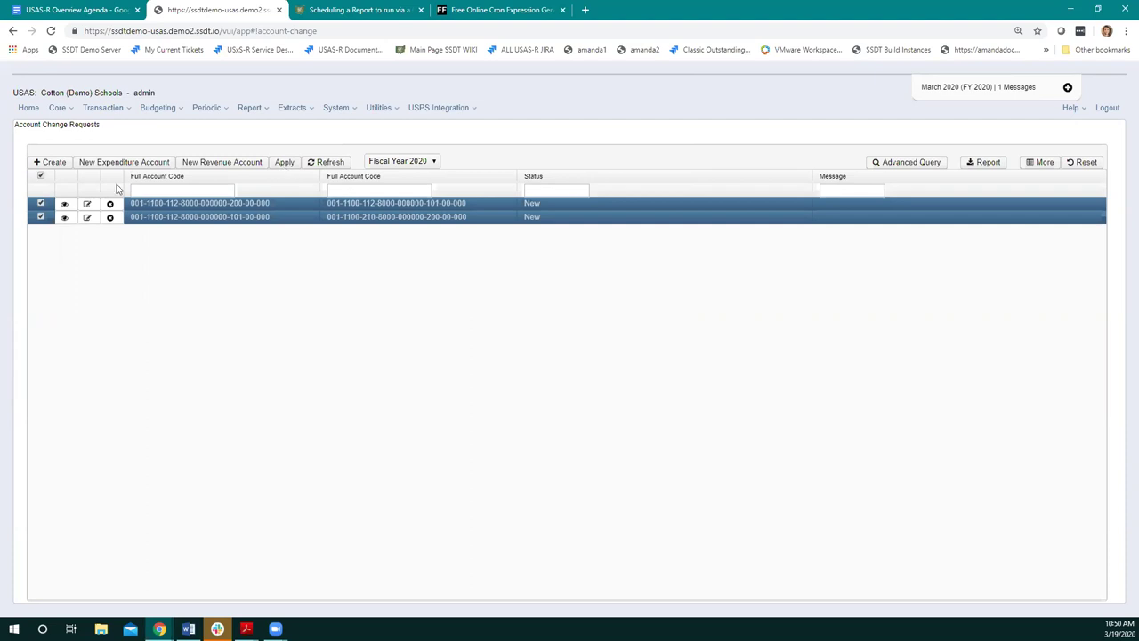
{"action": "left_click", "coordinate": [42, 178]}
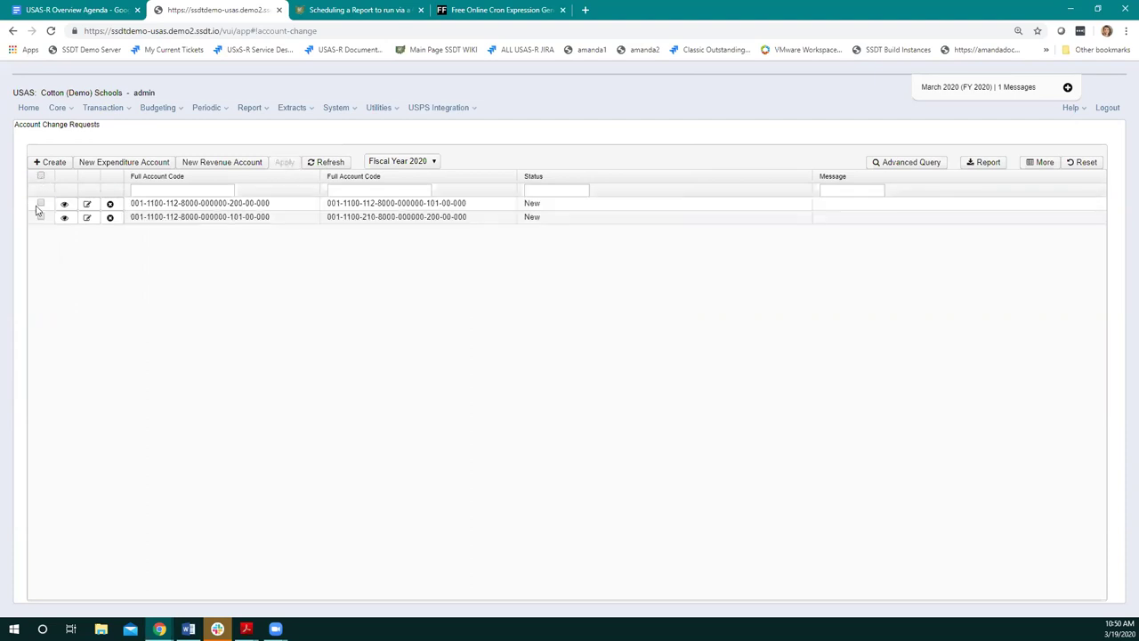
{"action": "left_click", "coordinate": [40, 216]}
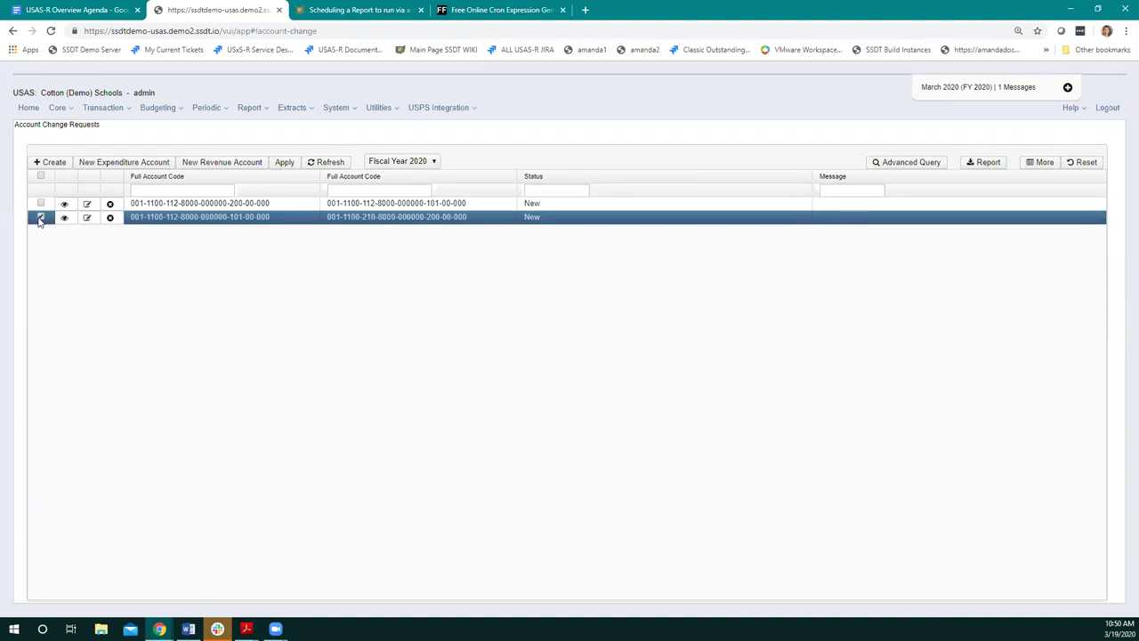
{"action": "left_click", "coordinate": [40, 218]}
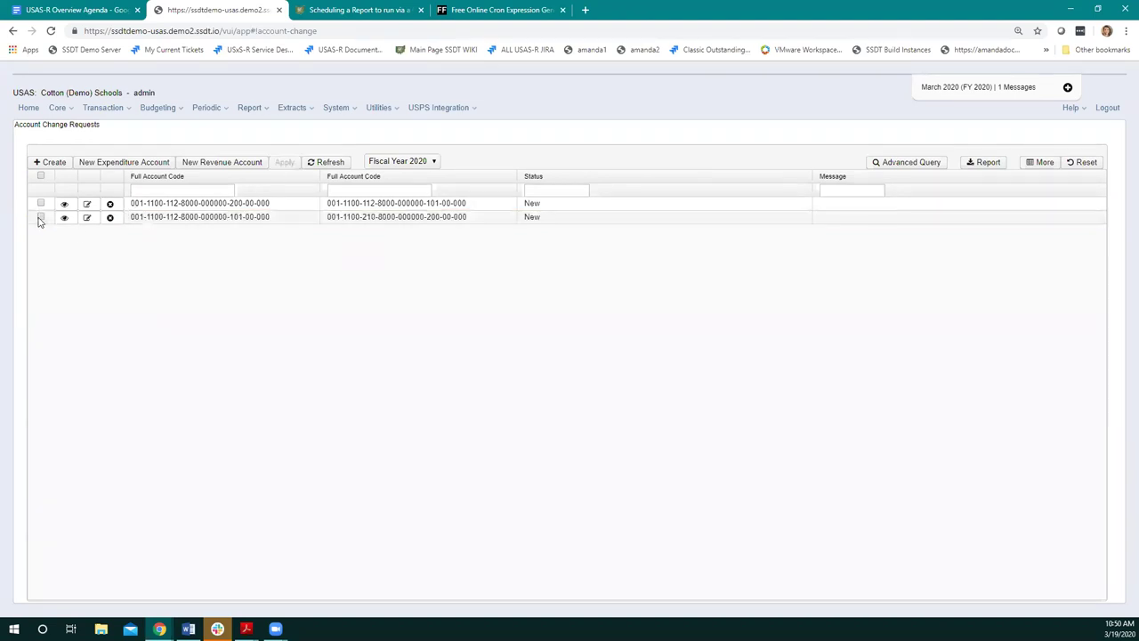
{"action": "left_click", "coordinate": [110, 205]}
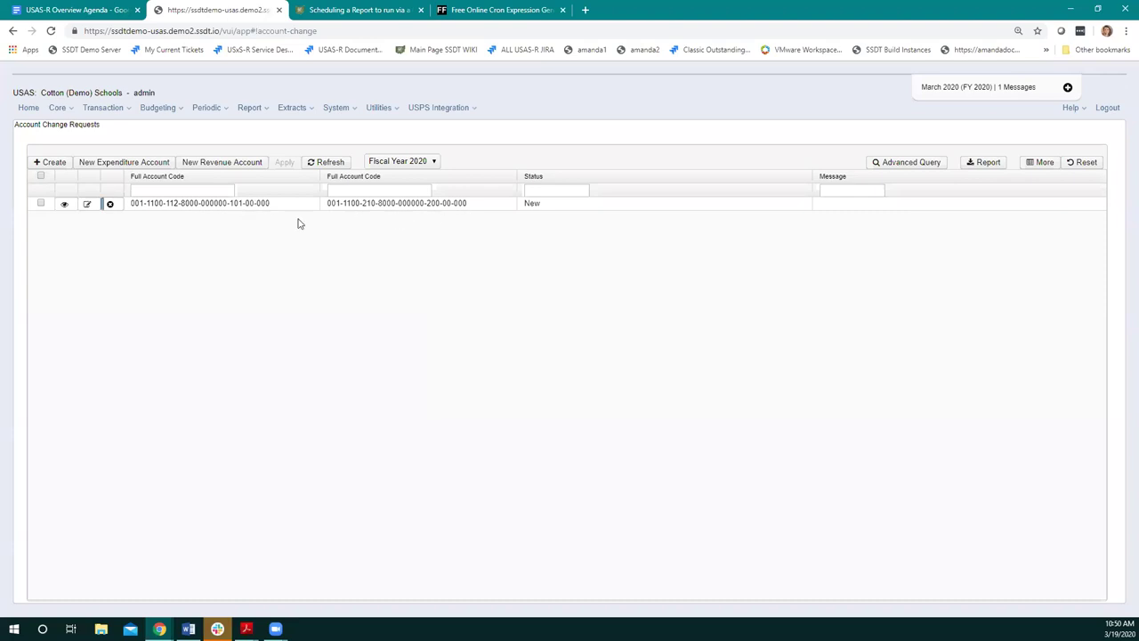
Apply the remaining 101-to-210 change request and dismiss the job-started message.
{"action": "left_click", "coordinate": [41, 203]}
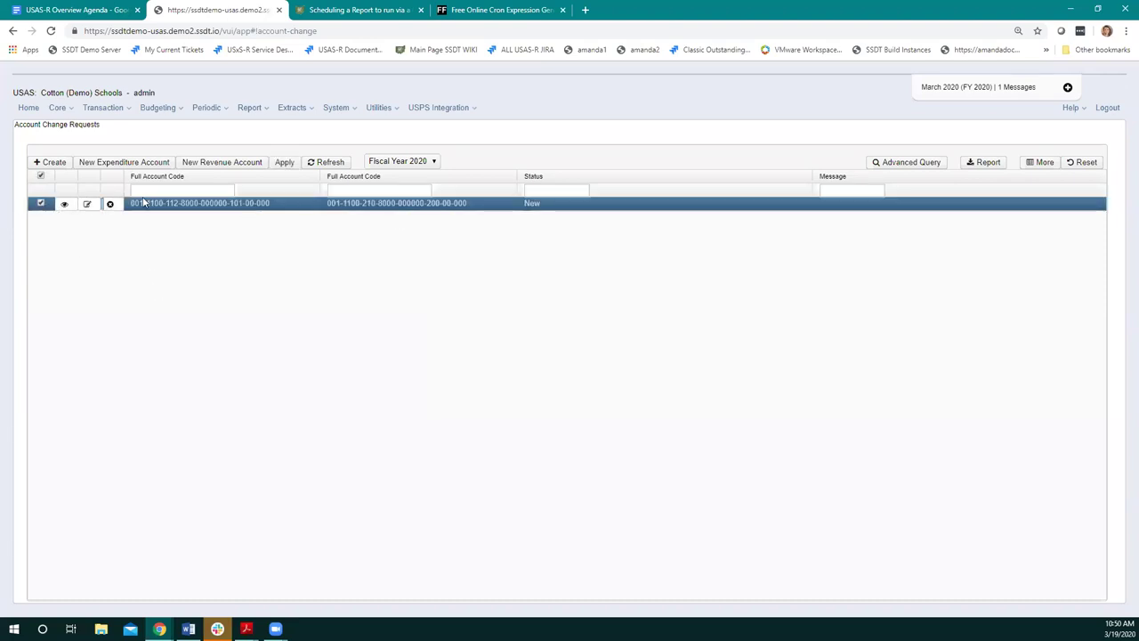
{"action": "left_click", "coordinate": [285, 163]}
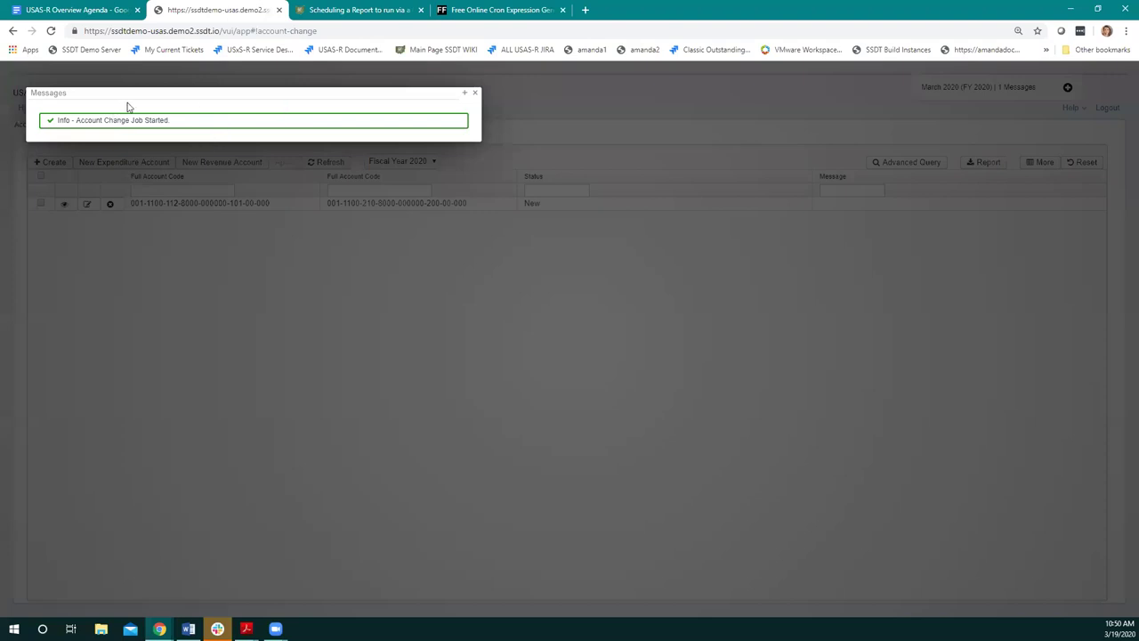
{"action": "left_click", "coordinate": [474, 93]}
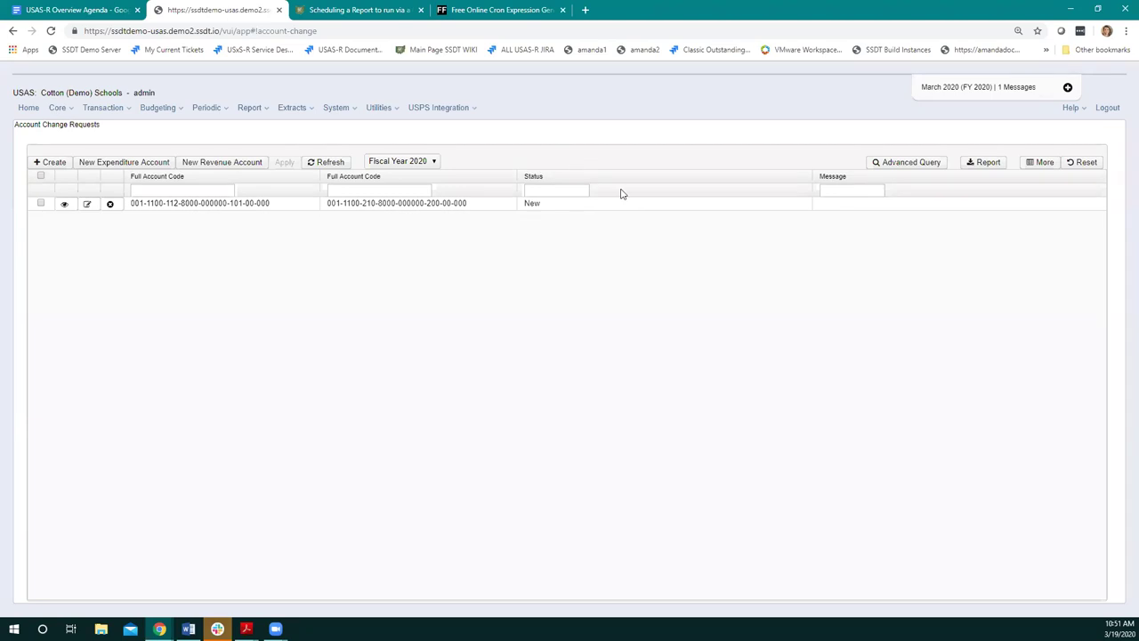
{"action": "left_click", "coordinate": [339, 163]}
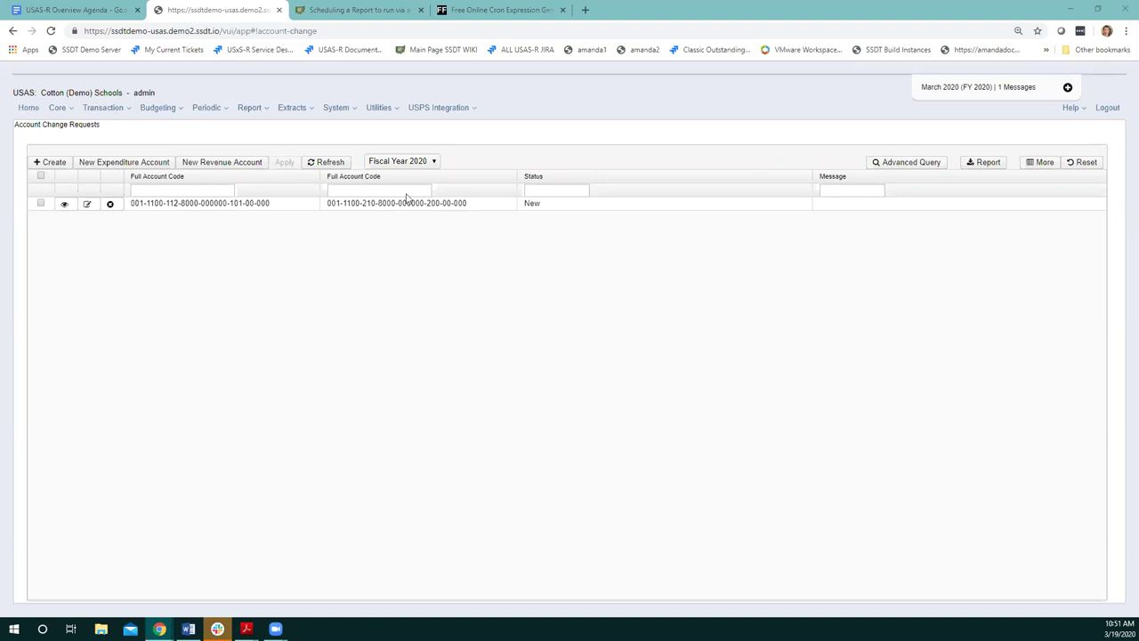
Return Home with all reports listed, preview then cancel SSDT Account Change Report, open Utilities.
{"action": "left_click", "coordinate": [36, 109]}
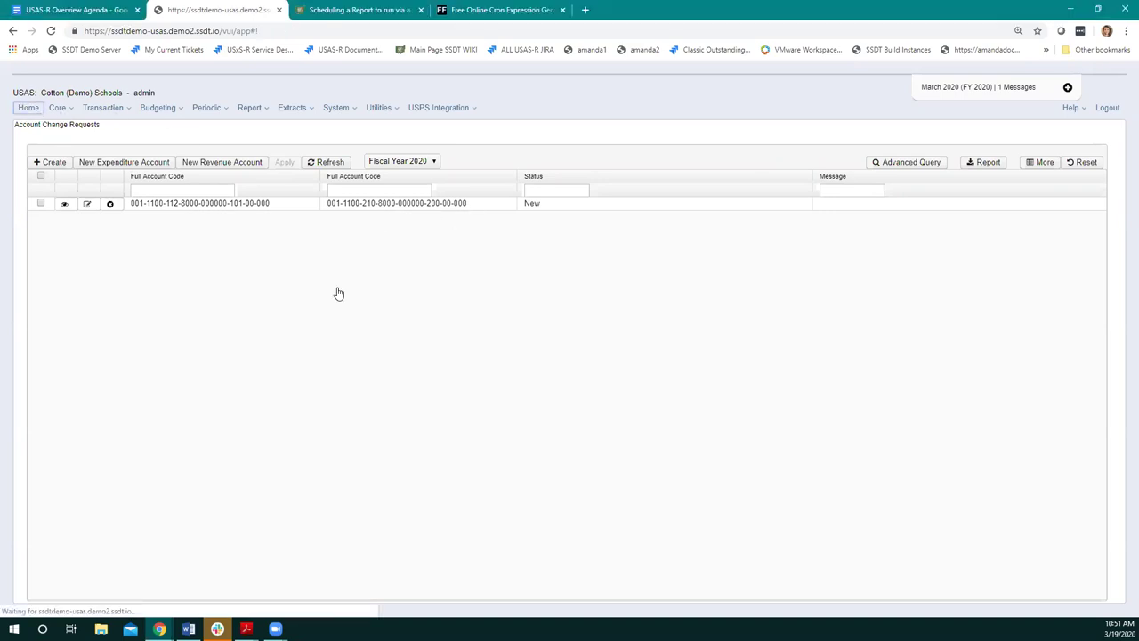
{"action": "left_click", "coordinate": [68, 175]}
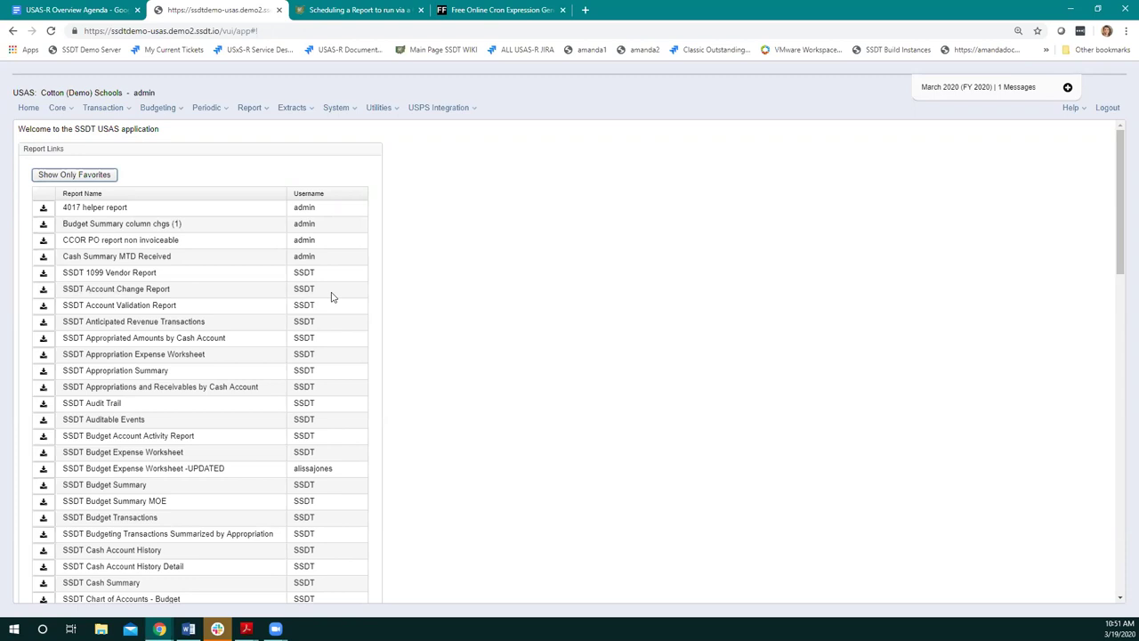
{"action": "left_click", "coordinate": [43, 289]}
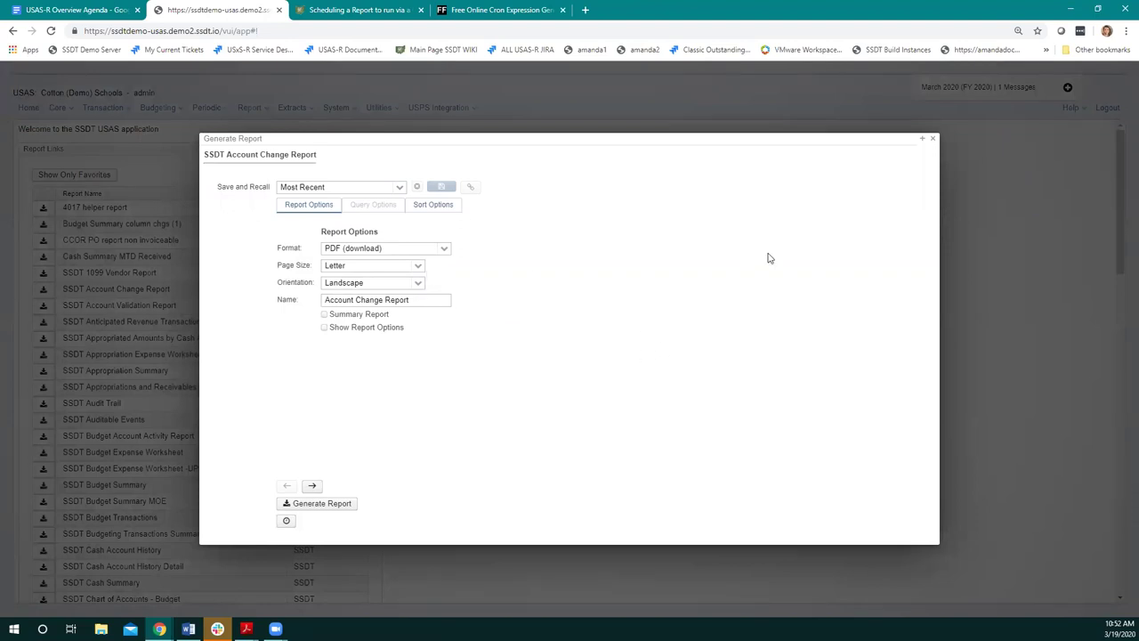
{"action": "left_click", "coordinate": [932, 139]}
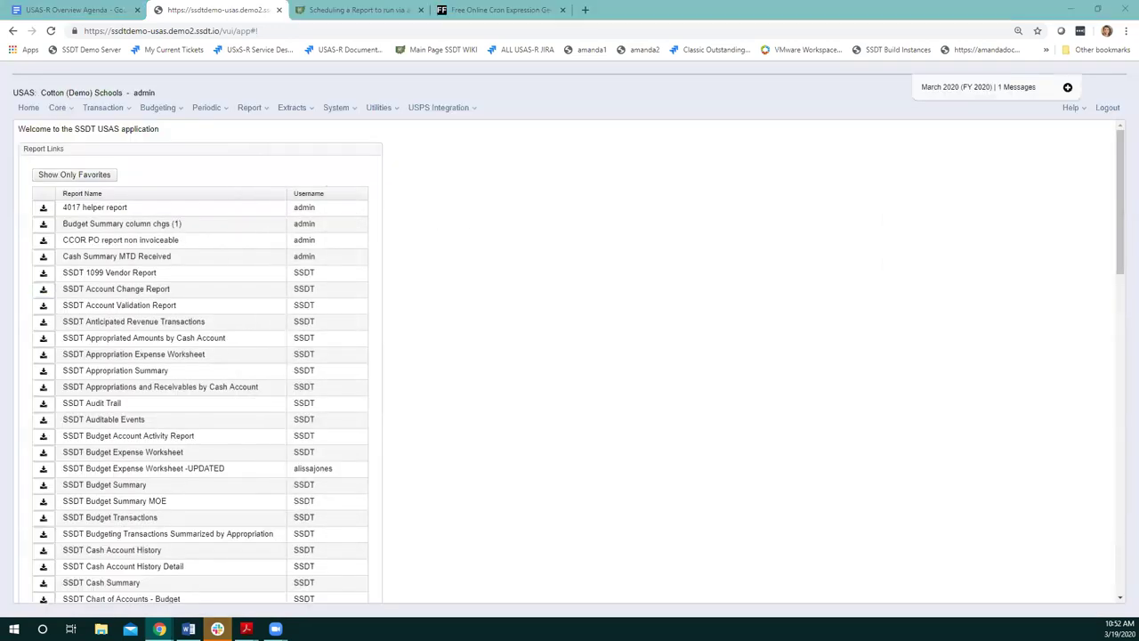
{"action": "left_click", "coordinate": [373, 110]}
Open the Automatic Reconciliation import format page and add three more Amount import field rows.
{"action": "left_click", "coordinate": [434, 148]}
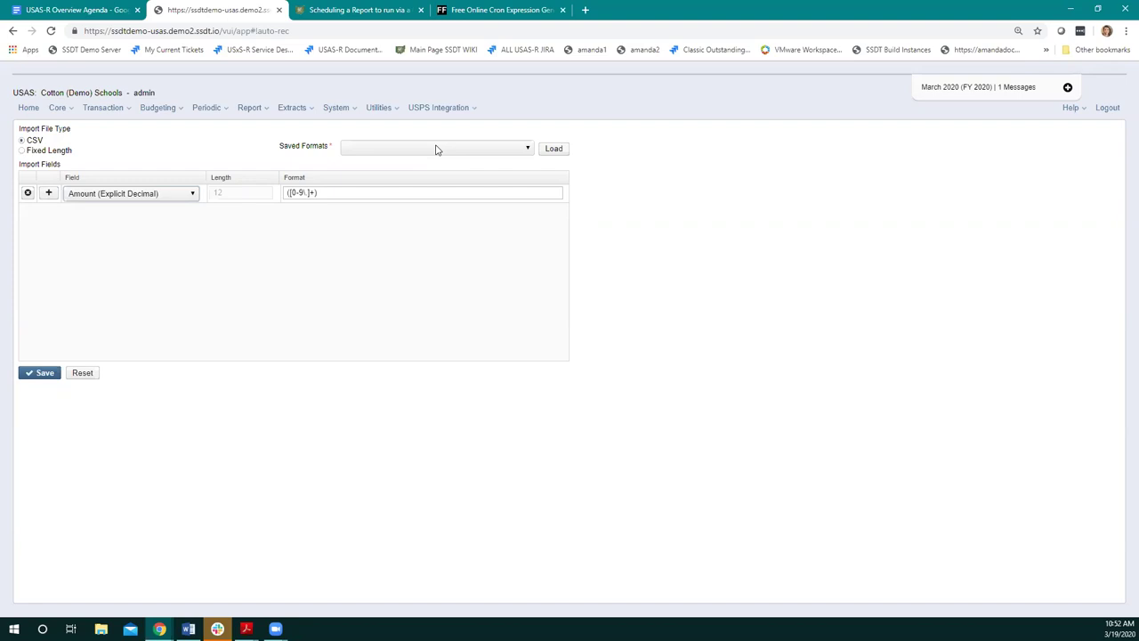
{"action": "left_click", "coordinate": [48, 193]}
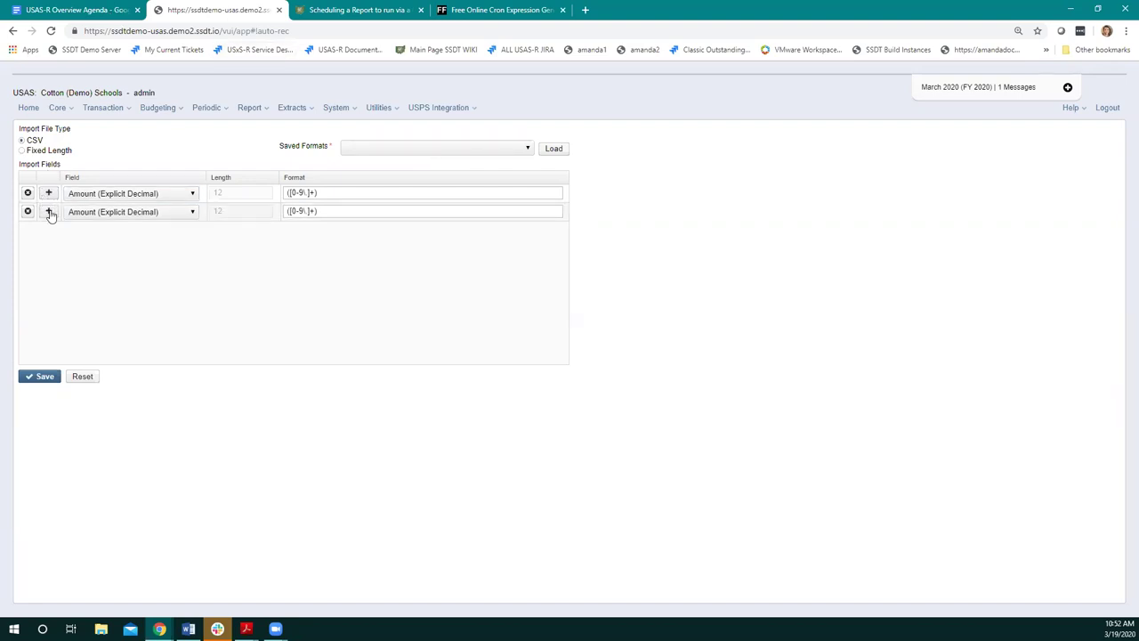
{"action": "left_click", "coordinate": [48, 211]}
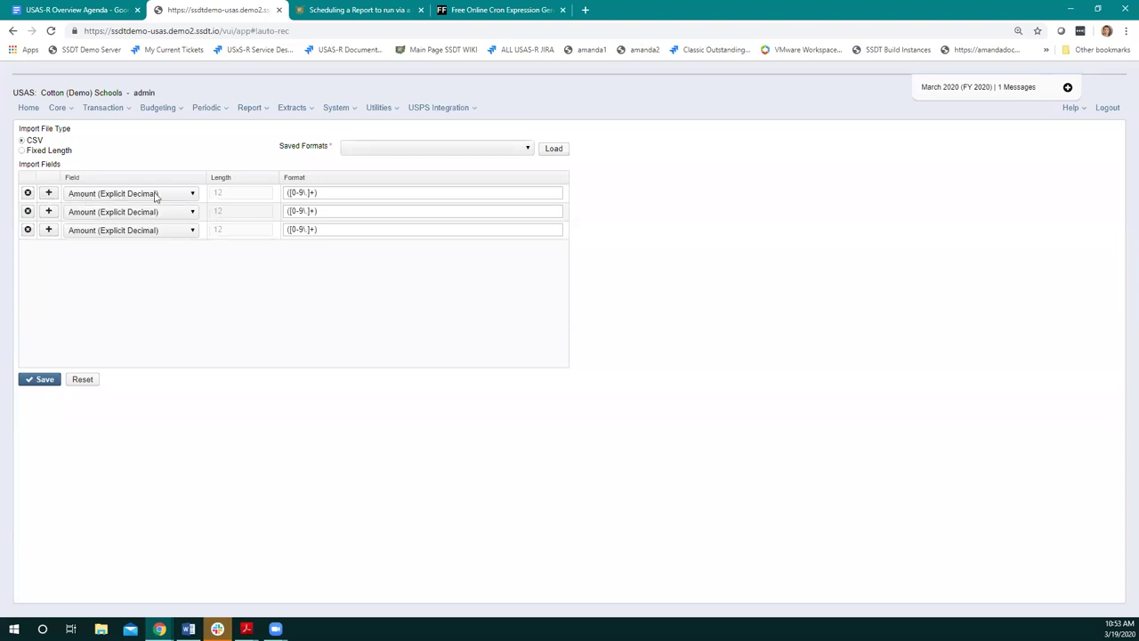
{"action": "left_click", "coordinate": [49, 231]}
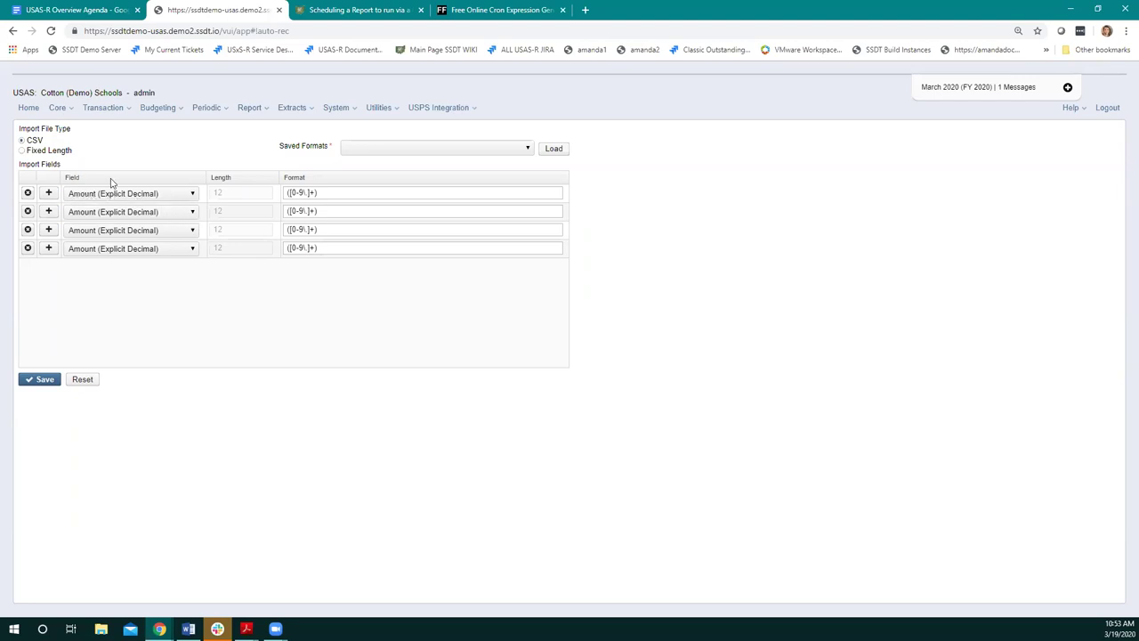
Set import fields two to four to Bank Account, Check Month and Check Day.
{"action": "left_click", "coordinate": [184, 218]}
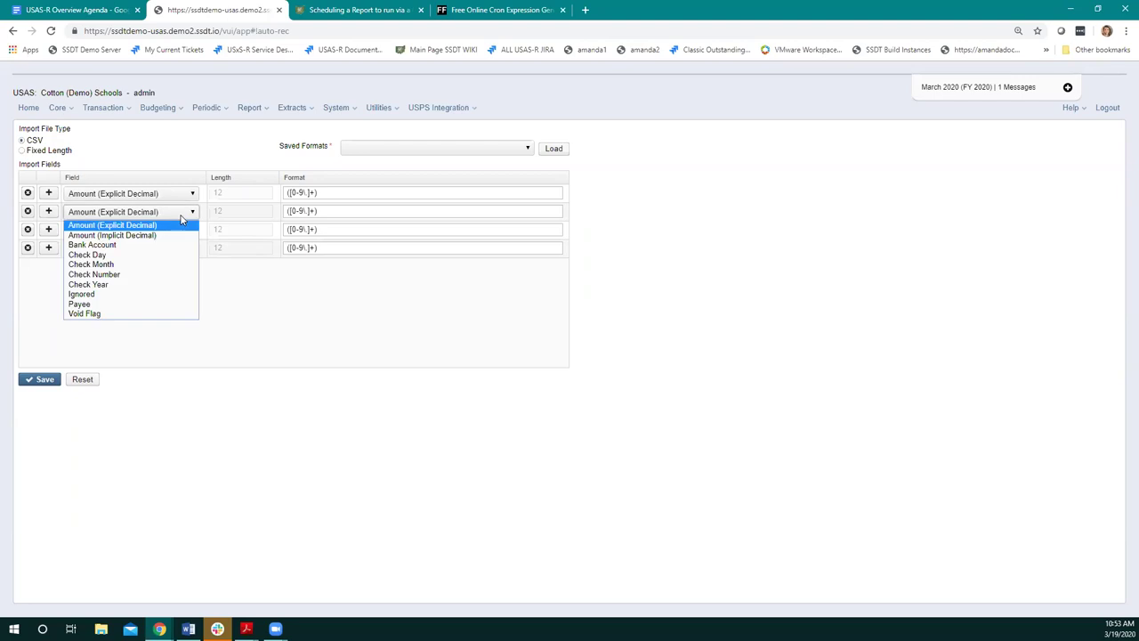
{"action": "left_click", "coordinate": [93, 245]}
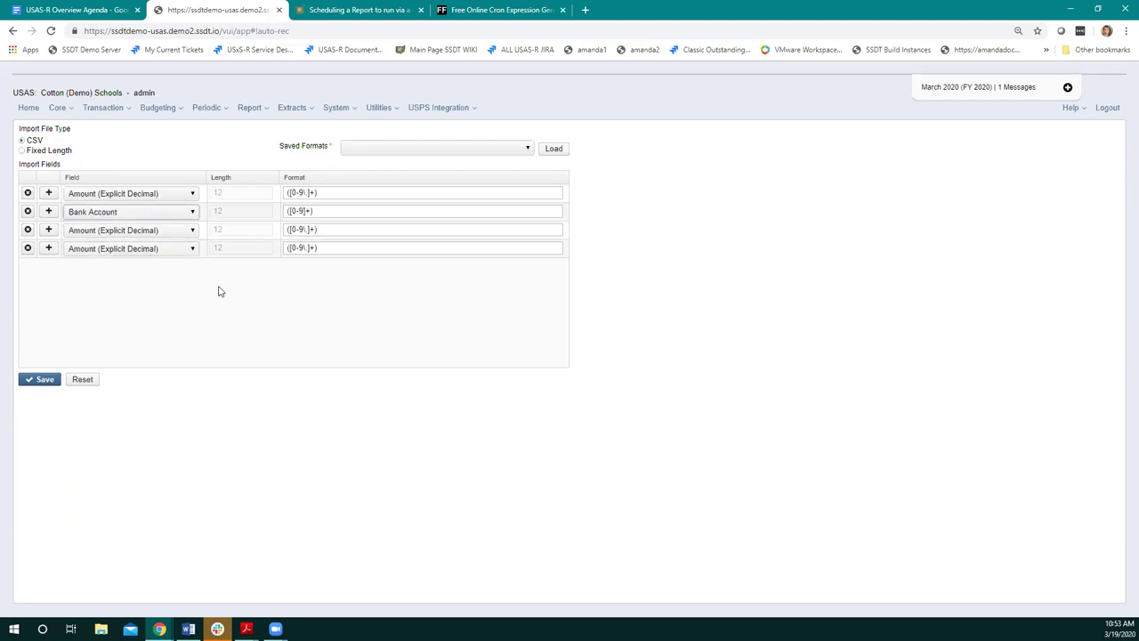
{"action": "left_click", "coordinate": [193, 231]}
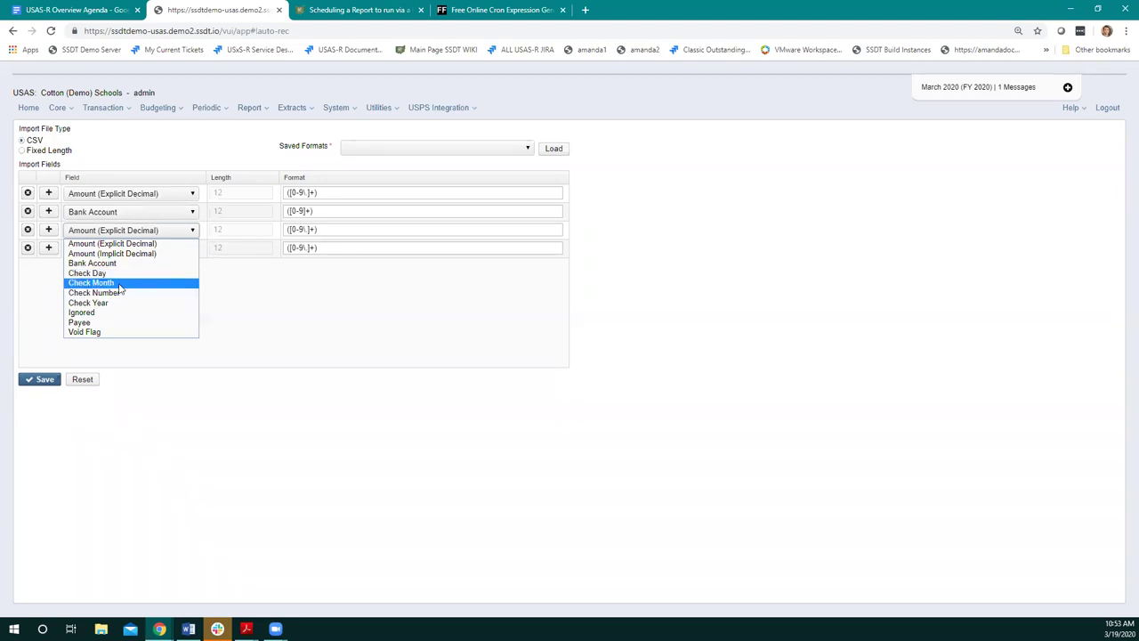
{"action": "left_click", "coordinate": [112, 282]}
{"action": "left_click", "coordinate": [142, 249]}
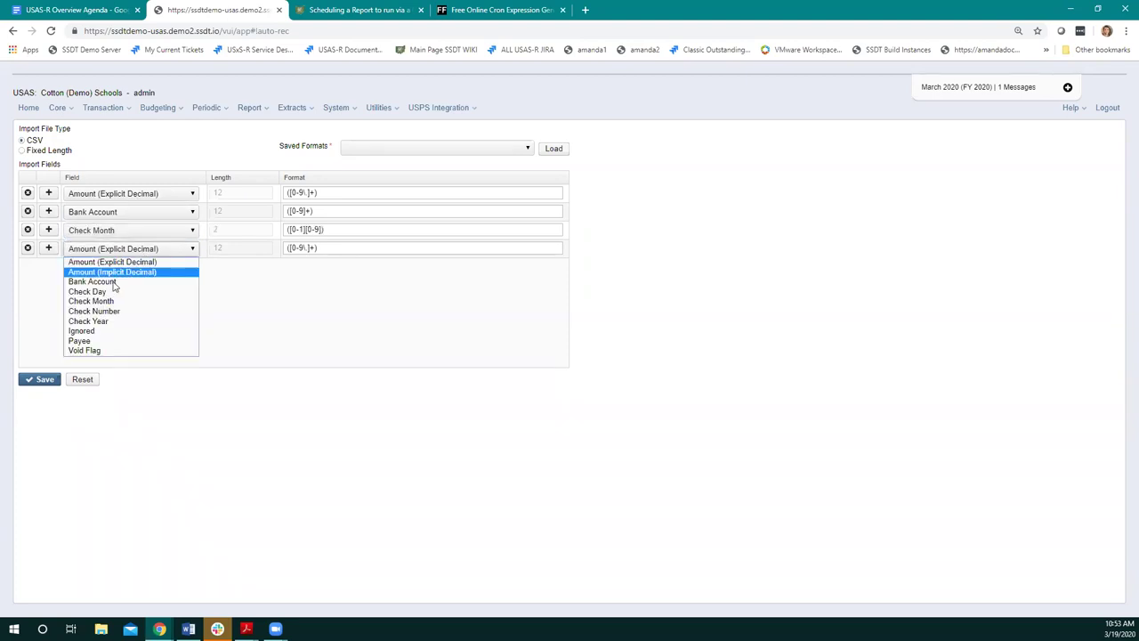
{"action": "left_click", "coordinate": [106, 292]}
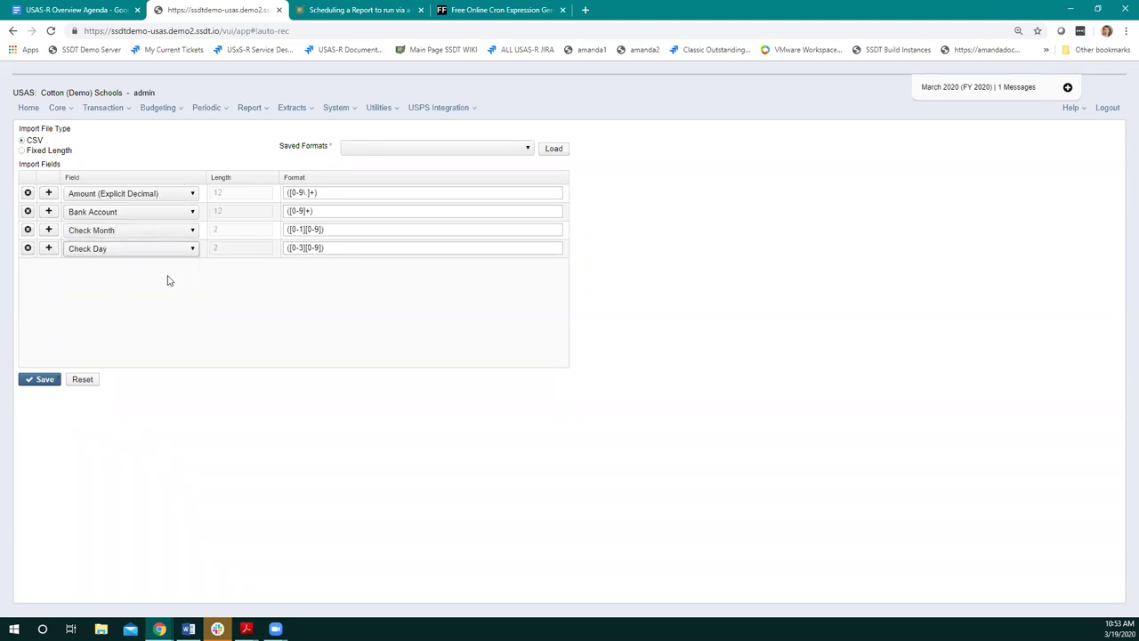
Add a fifth import field row and set it to Check Year.
{"action": "left_click", "coordinate": [49, 249]}
{"action": "left_click", "coordinate": [93, 268]}
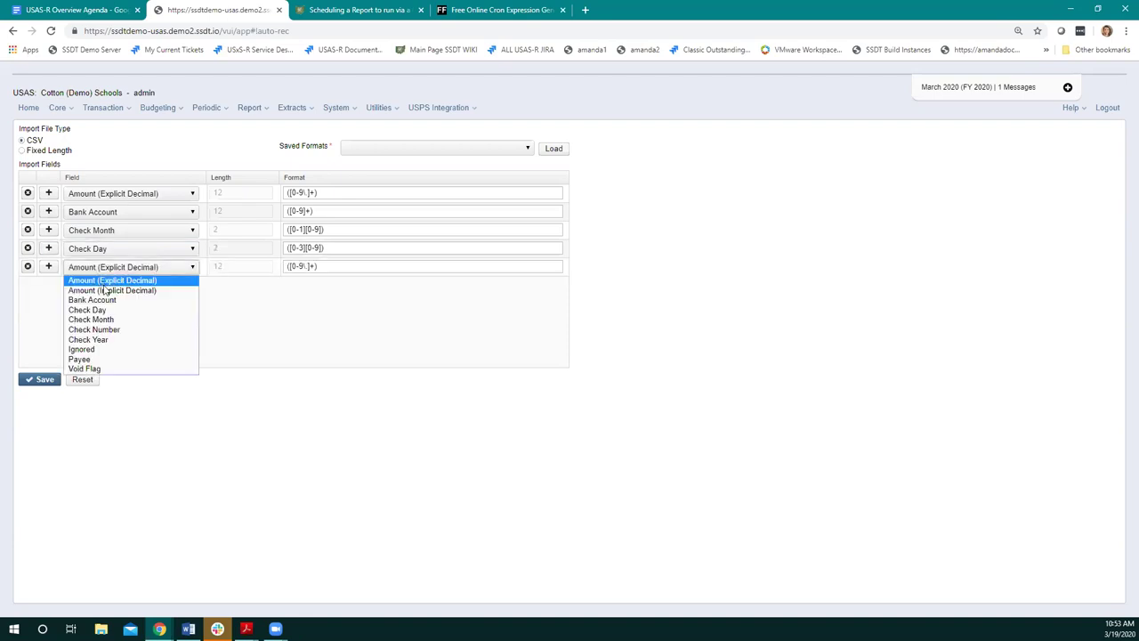
{"action": "left_click", "coordinate": [110, 339]}
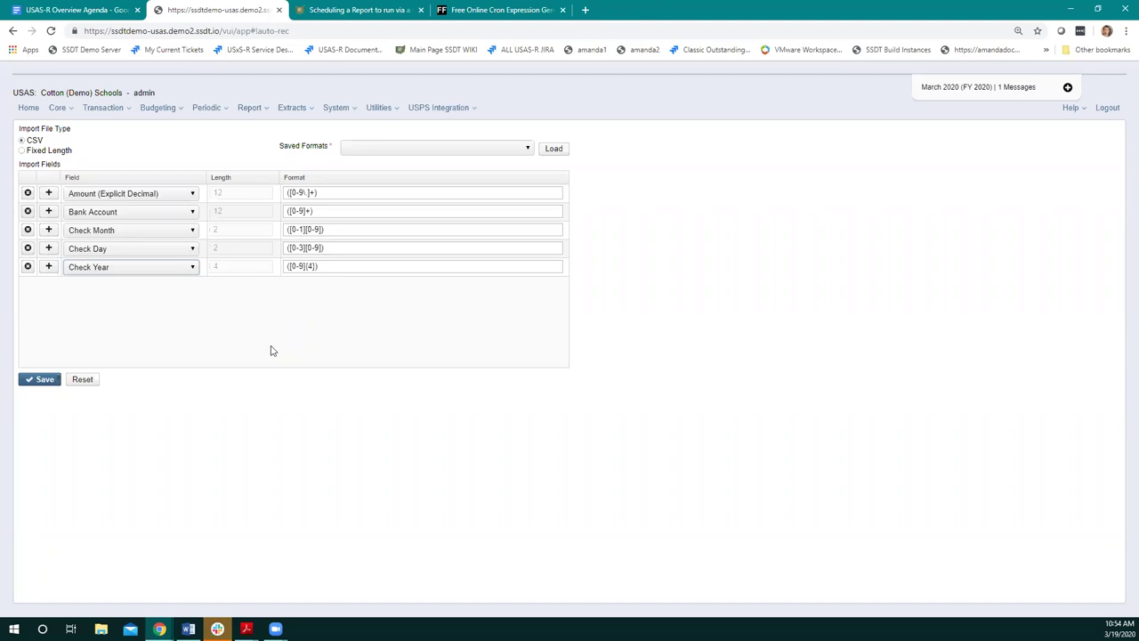
Go to the Change Password form under Utilities.
{"action": "left_click", "coordinate": [380, 108]}
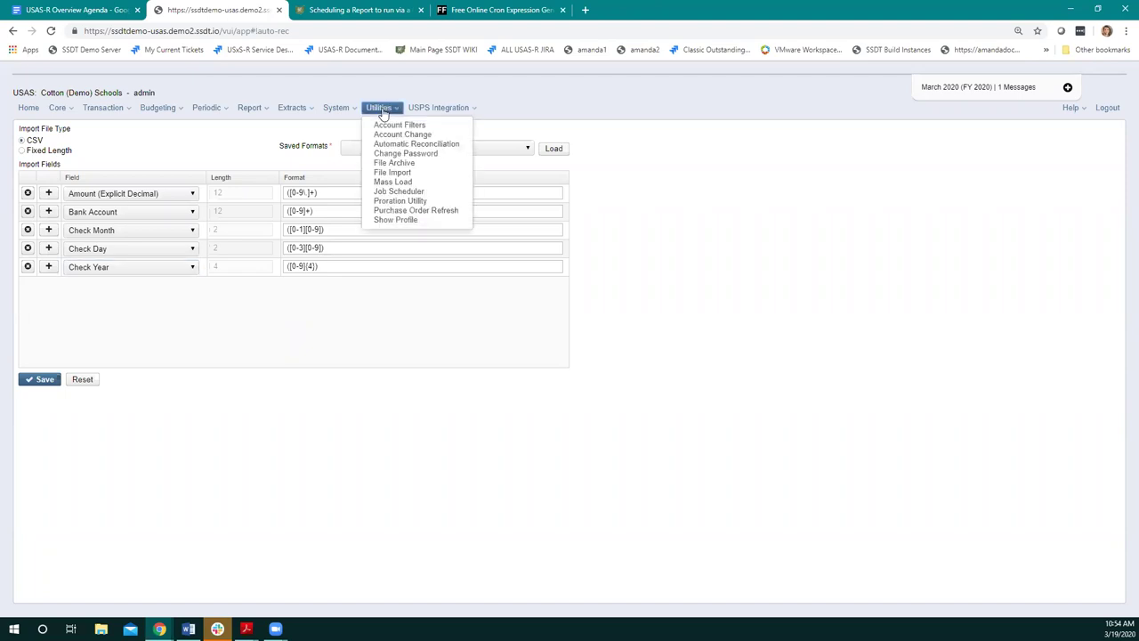
{"action": "left_click", "coordinate": [411, 154]}
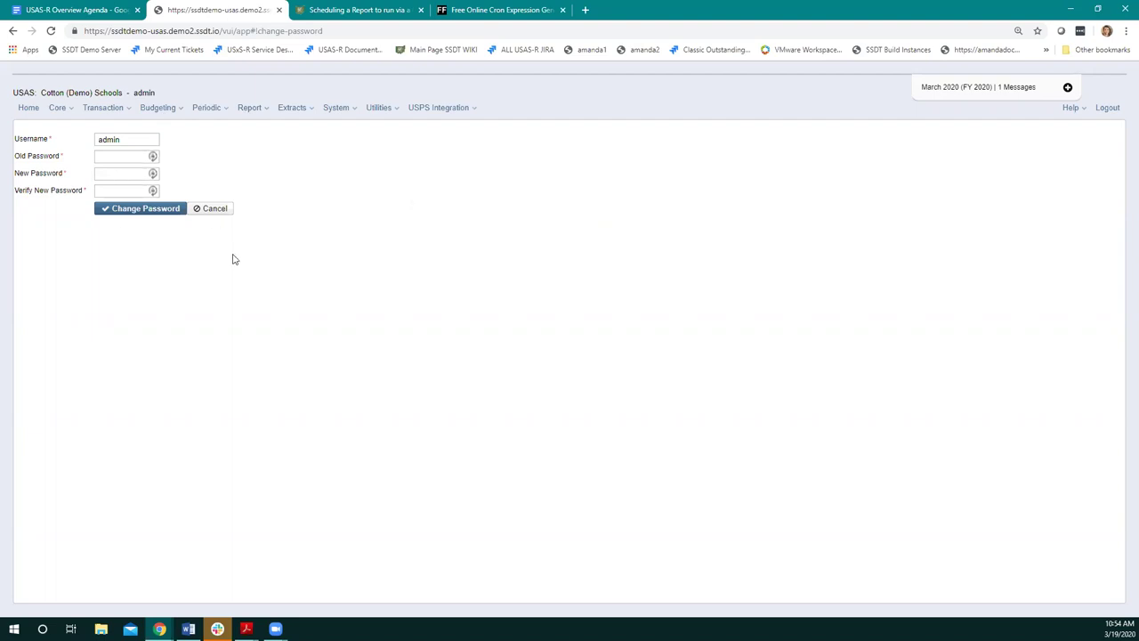
{"action": "left_click", "coordinate": [373, 109]}
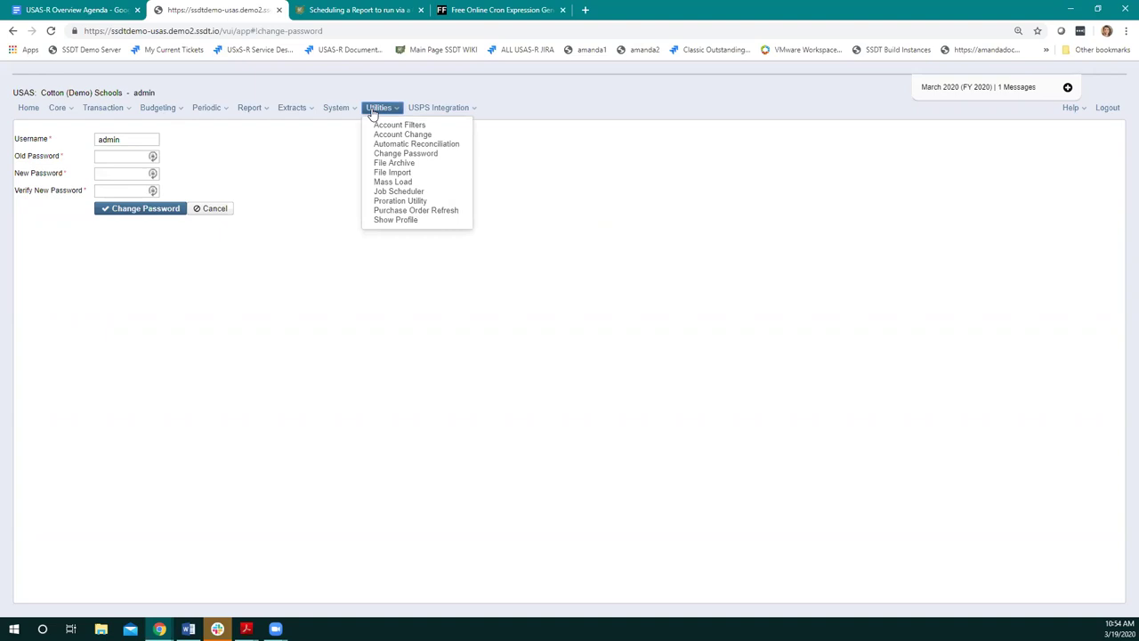
Open File Archive and view the Fiscal Year, then Monthly Reports archive tabs.
{"action": "left_click", "coordinate": [395, 163]}
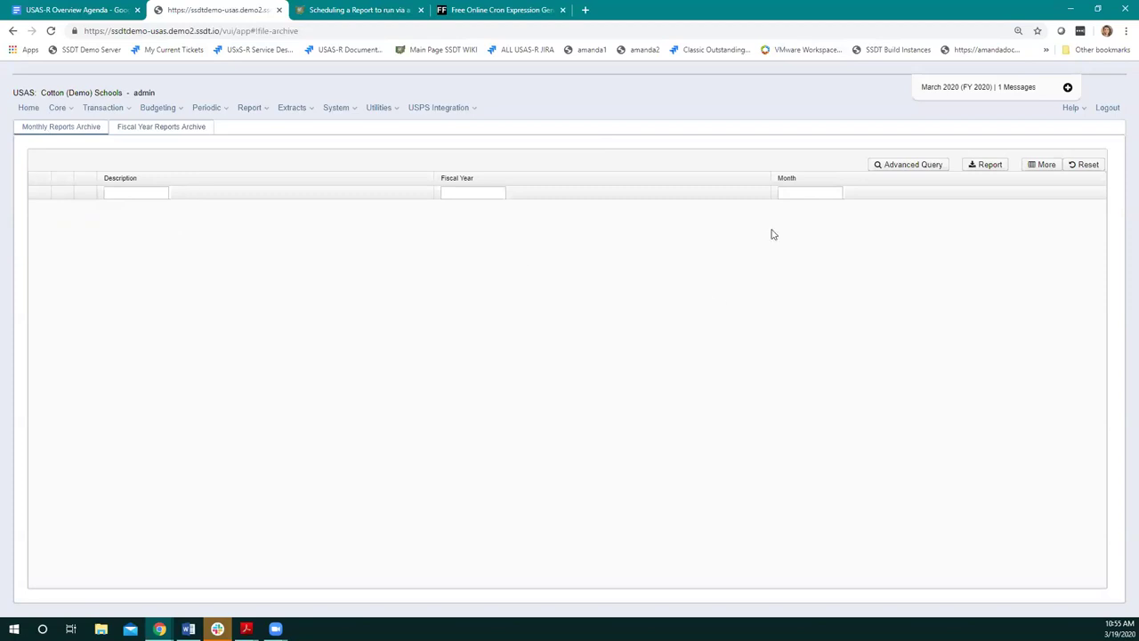
{"action": "left_click", "coordinate": [141, 199]}
{"action": "left_click", "coordinate": [146, 128]}
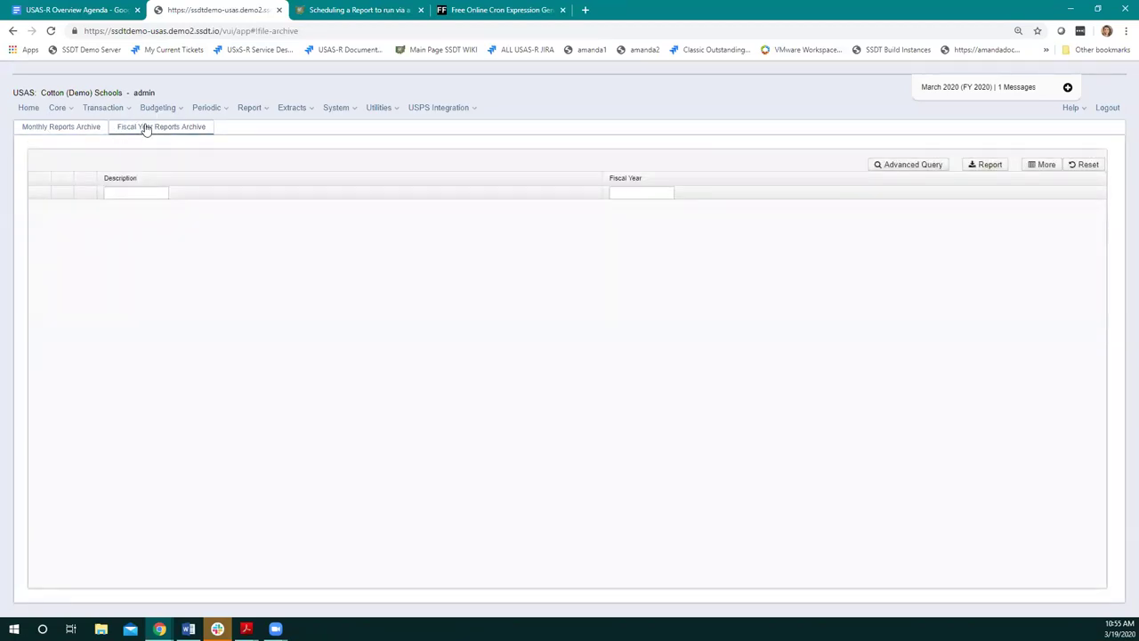
{"action": "left_click", "coordinate": [68, 131]}
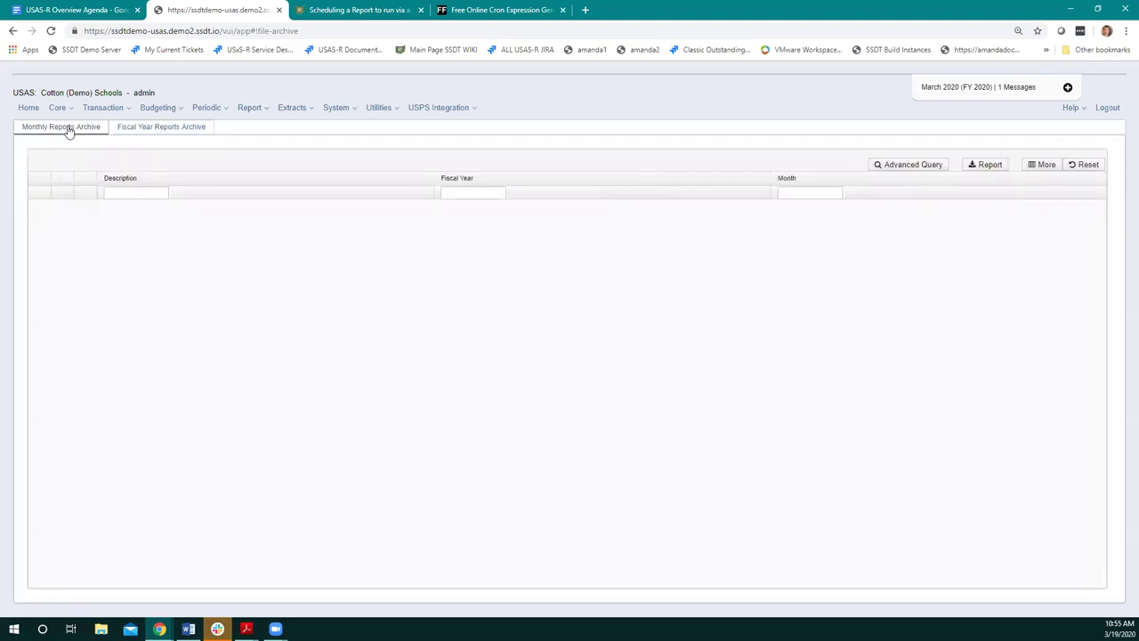
{"action": "left_click", "coordinate": [379, 108]}
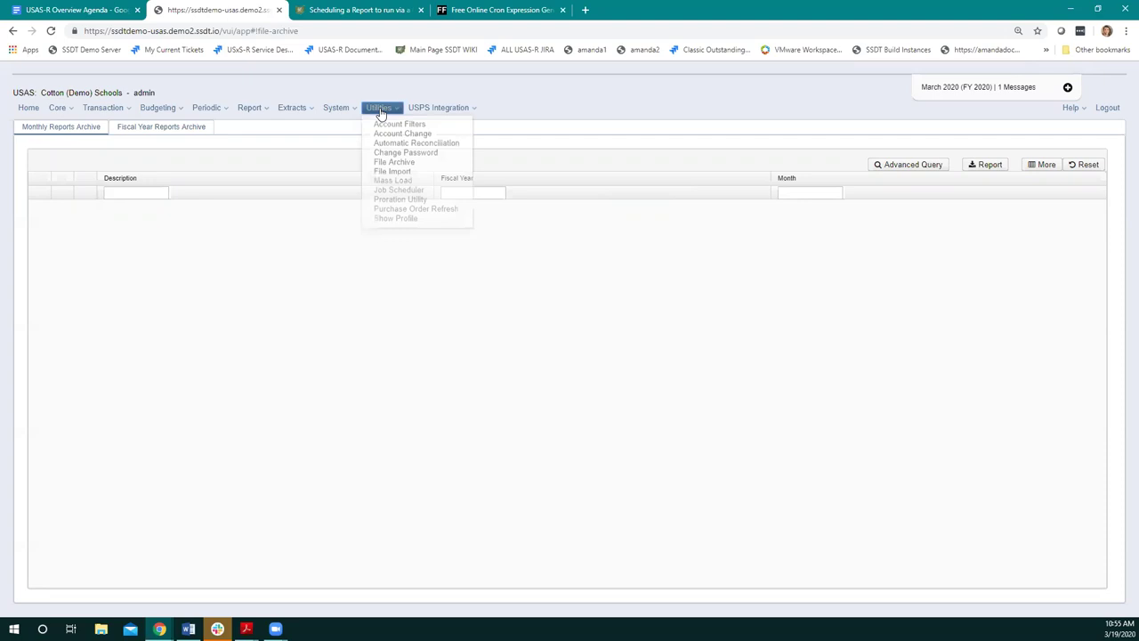
Go to the File Import page for Monthly/Fiscal Year CD Import from Classic.
{"action": "left_click", "coordinate": [405, 174]}
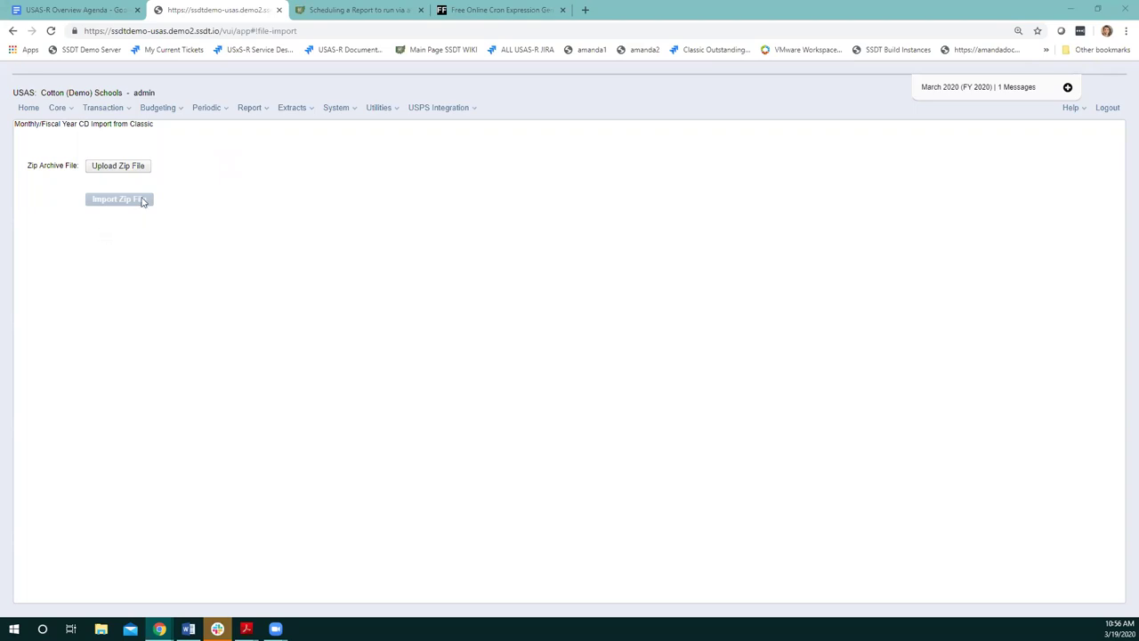
{"action": "left_click", "coordinate": [380, 108]}
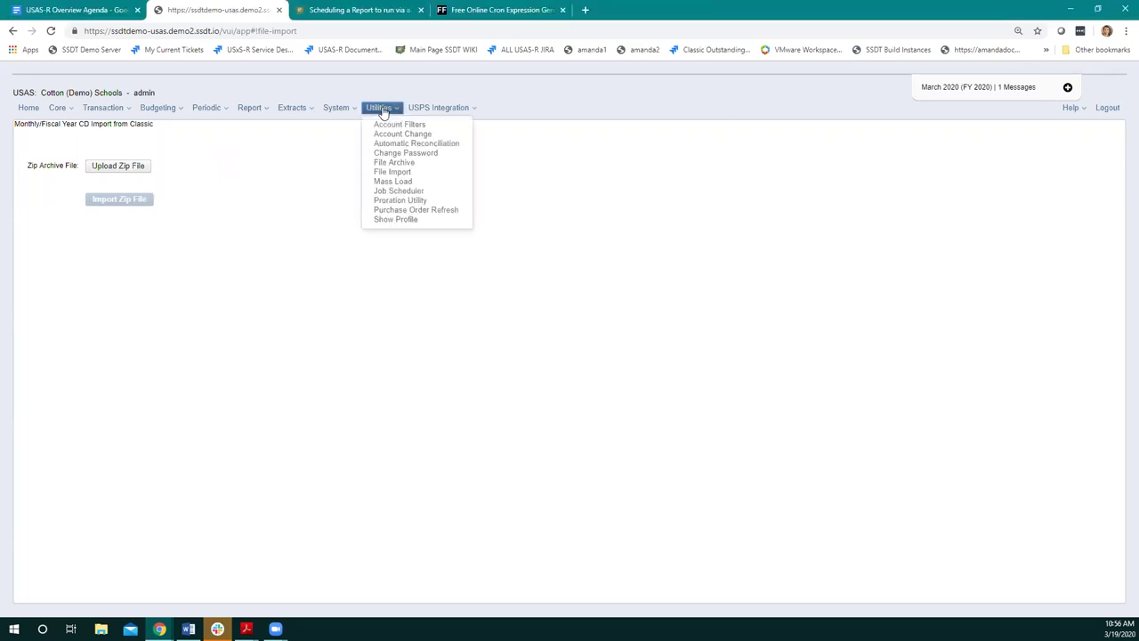
Browse the Mass Load importable entities list, then go to Purchase Order Refresh.
{"action": "left_click", "coordinate": [412, 184]}
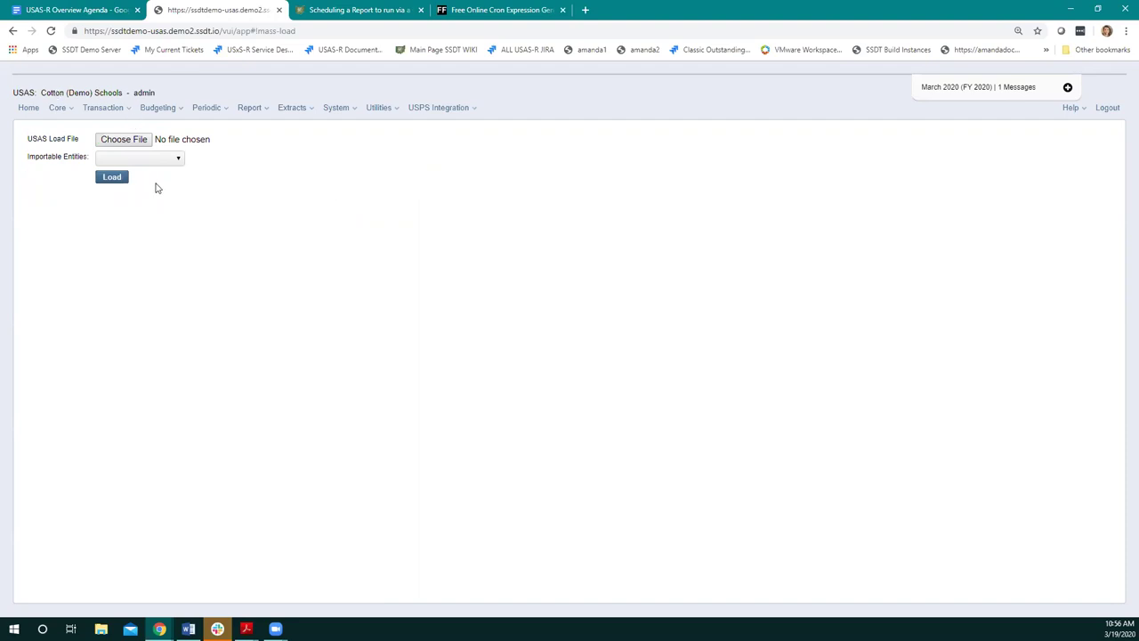
{"action": "left_click", "coordinate": [179, 163]}
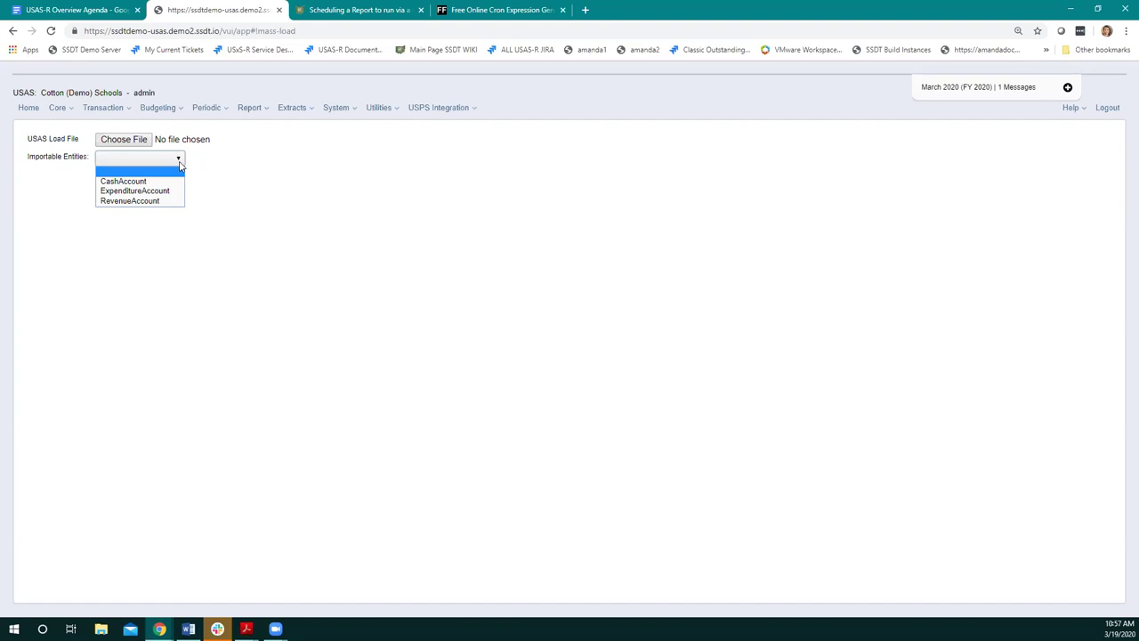
{"action": "left_click", "coordinate": [217, 174]}
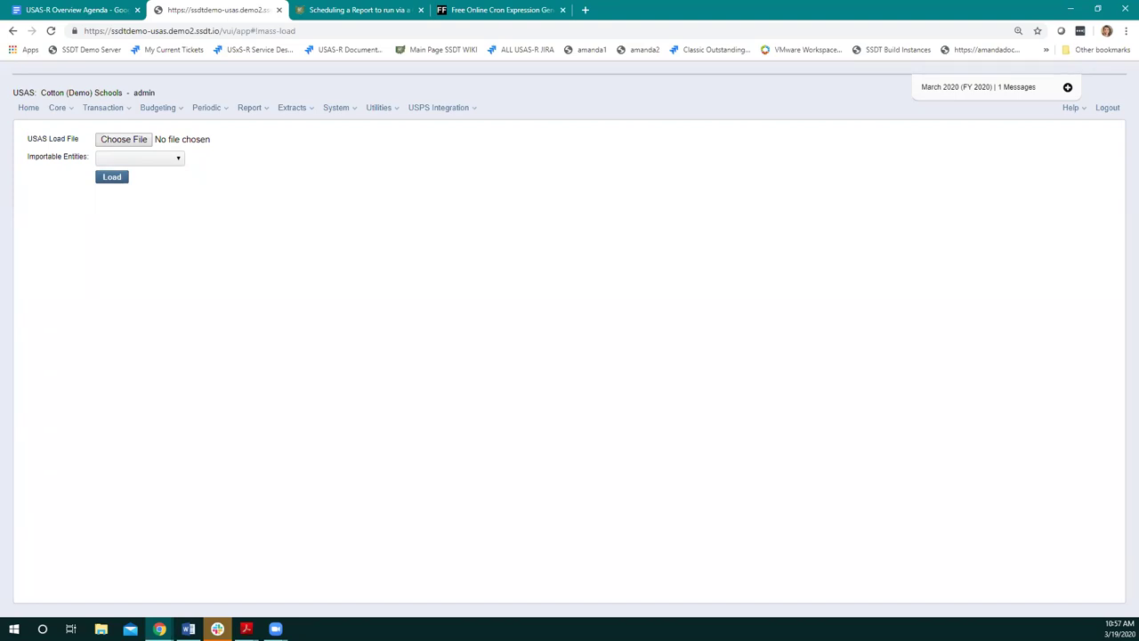
{"action": "left_click", "coordinate": [379, 109]}
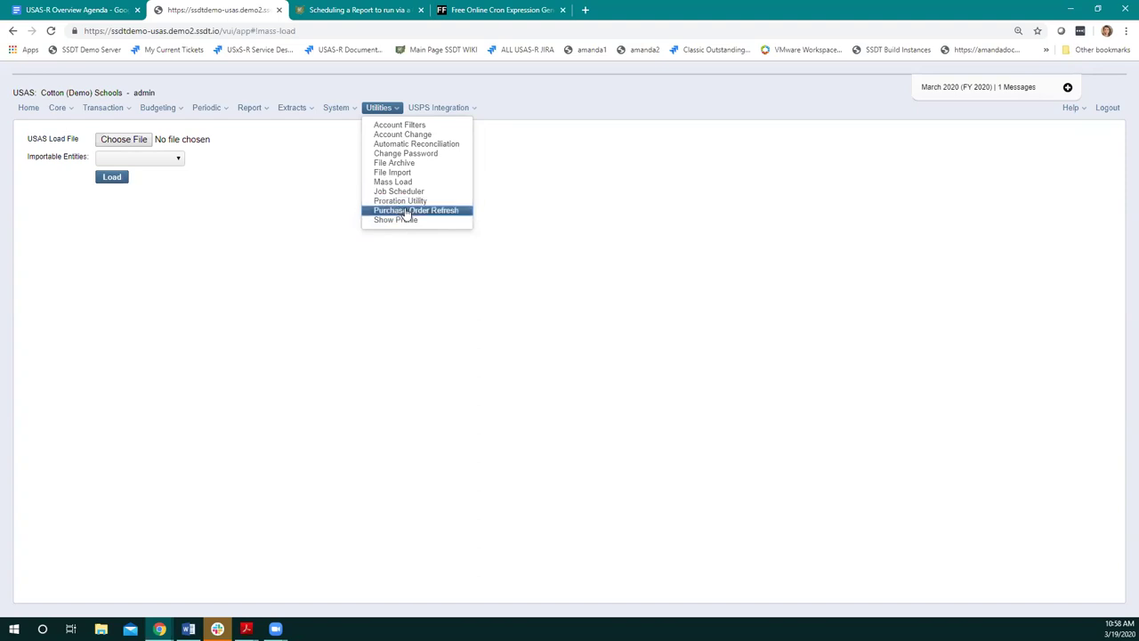
{"action": "left_click", "coordinate": [461, 214]}
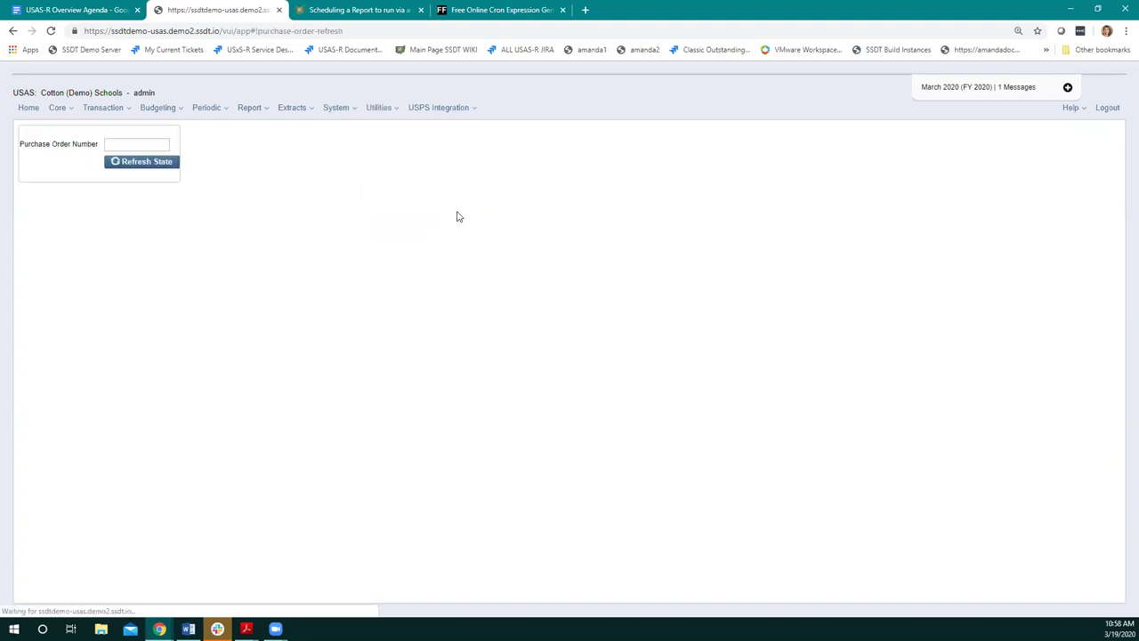
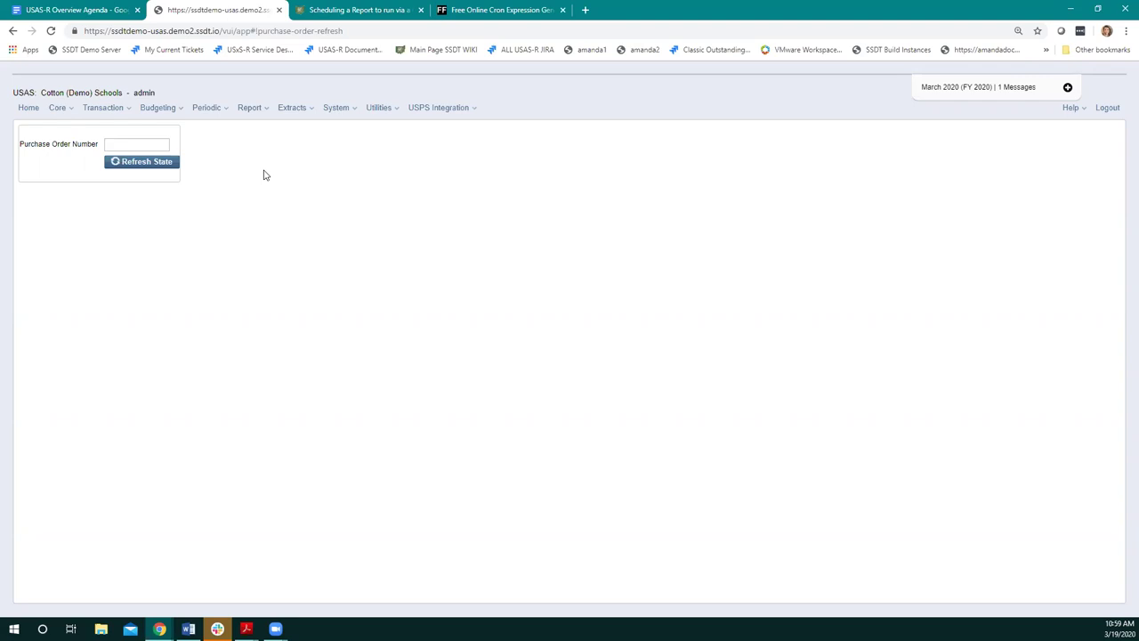
View the current user's profile showing Cotton (Demo) Schools and the ADMINISTRATORS role.
{"action": "left_click", "coordinate": [381, 109]}
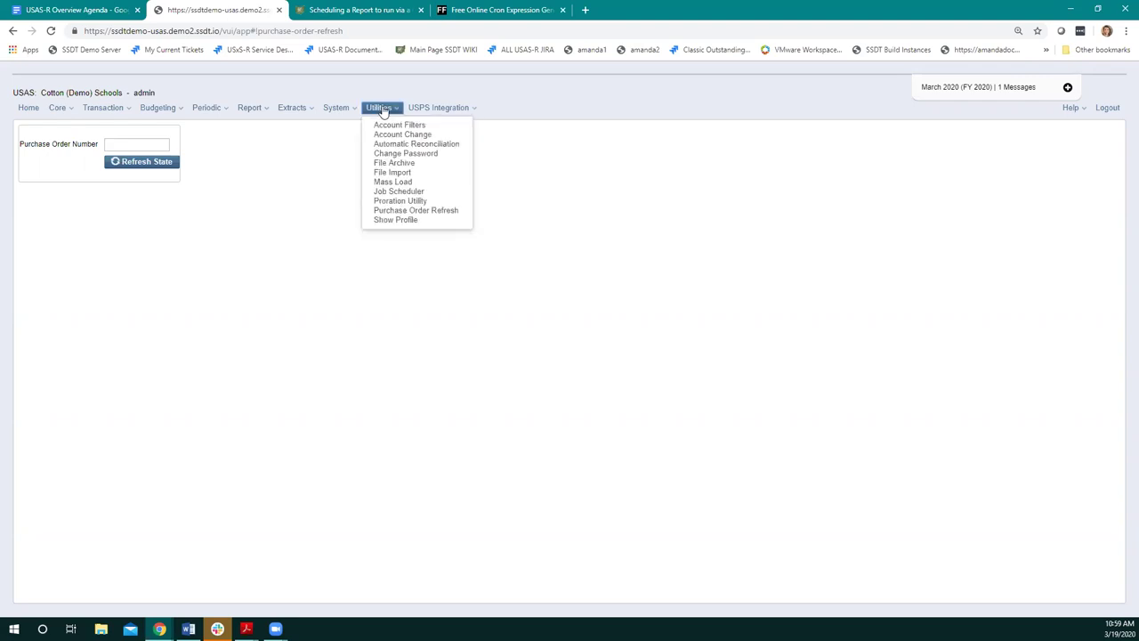
{"action": "left_click", "coordinate": [399, 224]}
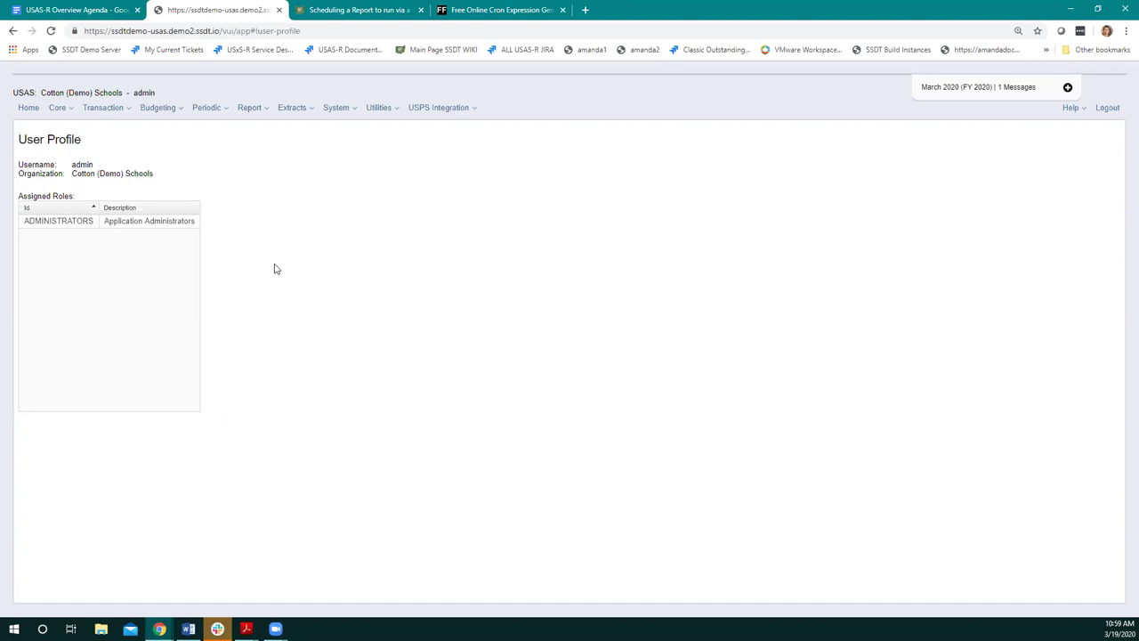
Go to the Proration Utility page from the Utilities menu.
{"action": "left_click", "coordinate": [393, 110]}
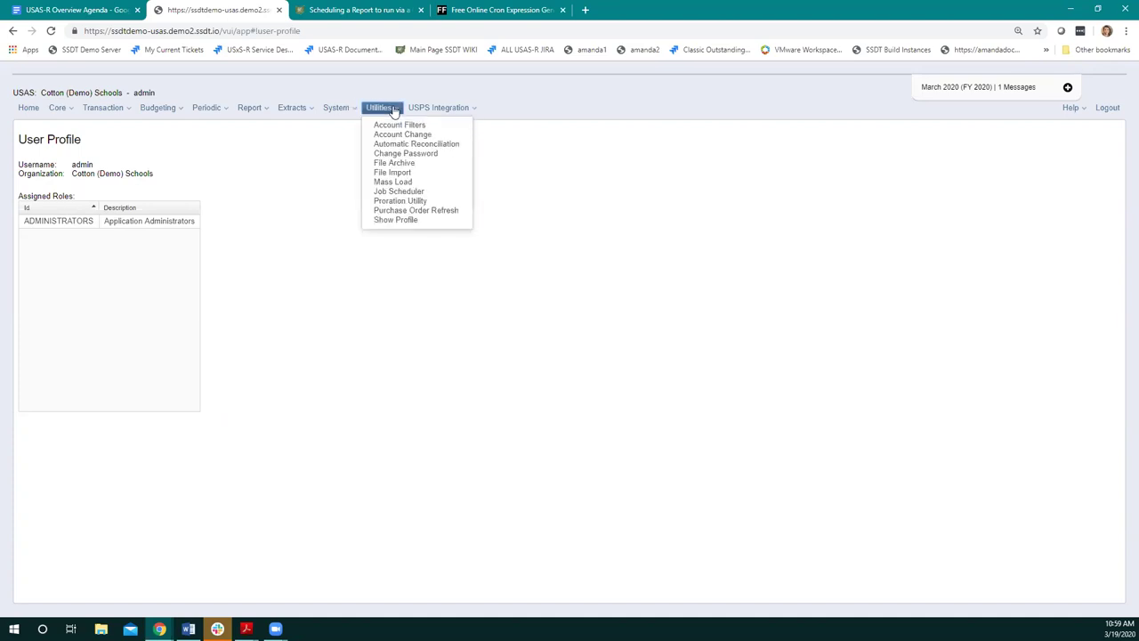
{"action": "left_click", "coordinate": [401, 201]}
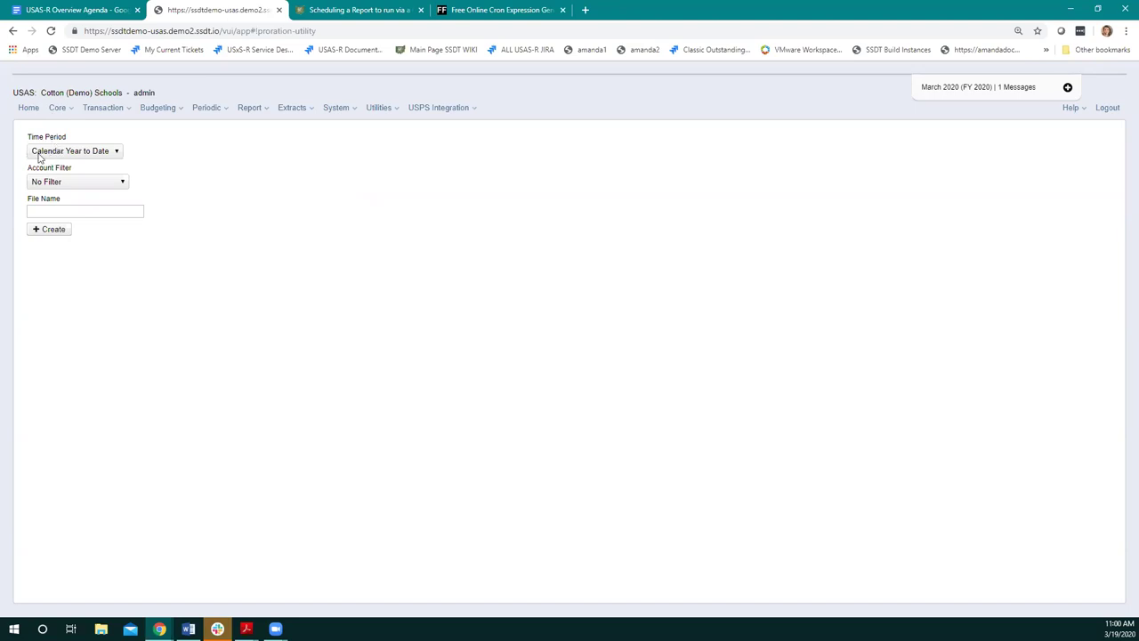
Set Time Period to Fiscal Year to Date, Account Filter to Cafe111, and file name 'Cafeteria example'.
{"action": "left_click", "coordinate": [115, 153]}
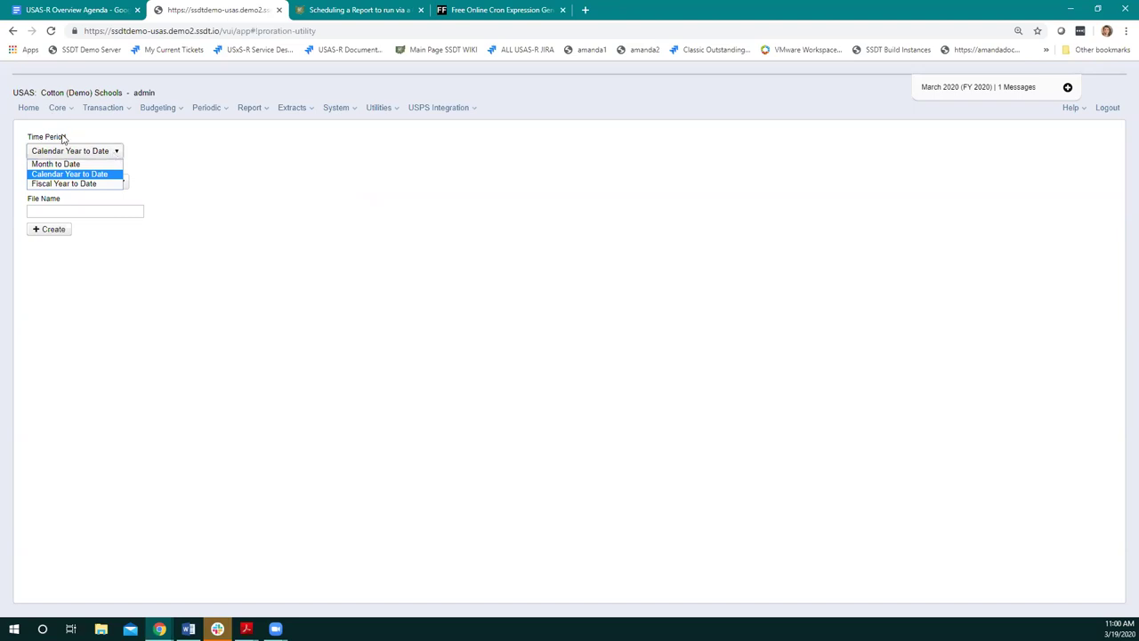
{"action": "left_click", "coordinate": [66, 185]}
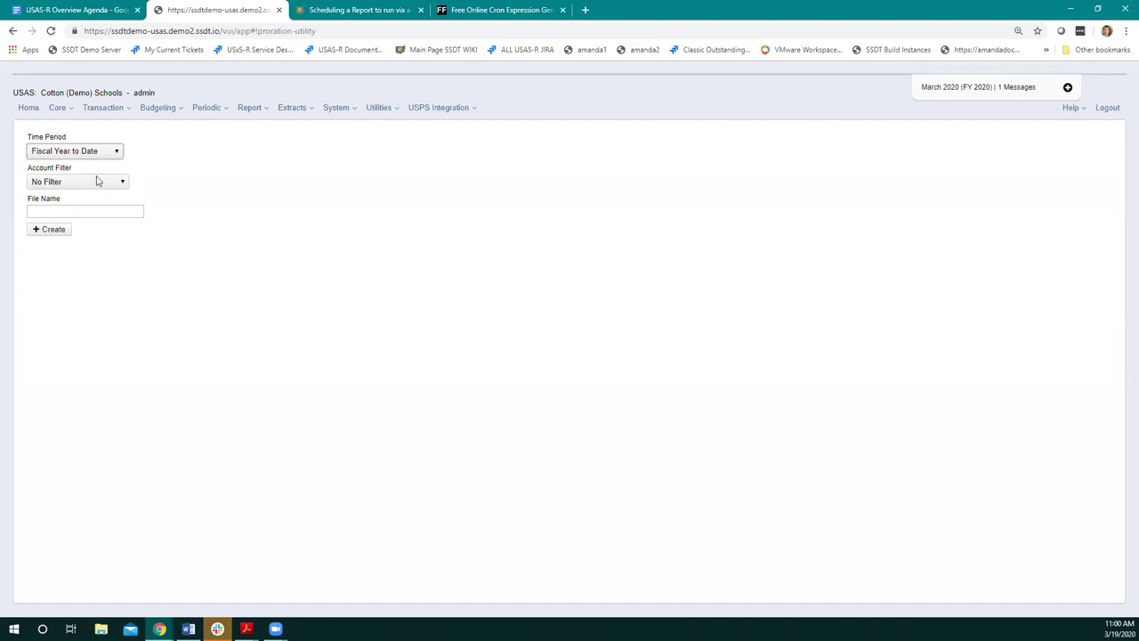
{"action": "left_click", "coordinate": [55, 208]}
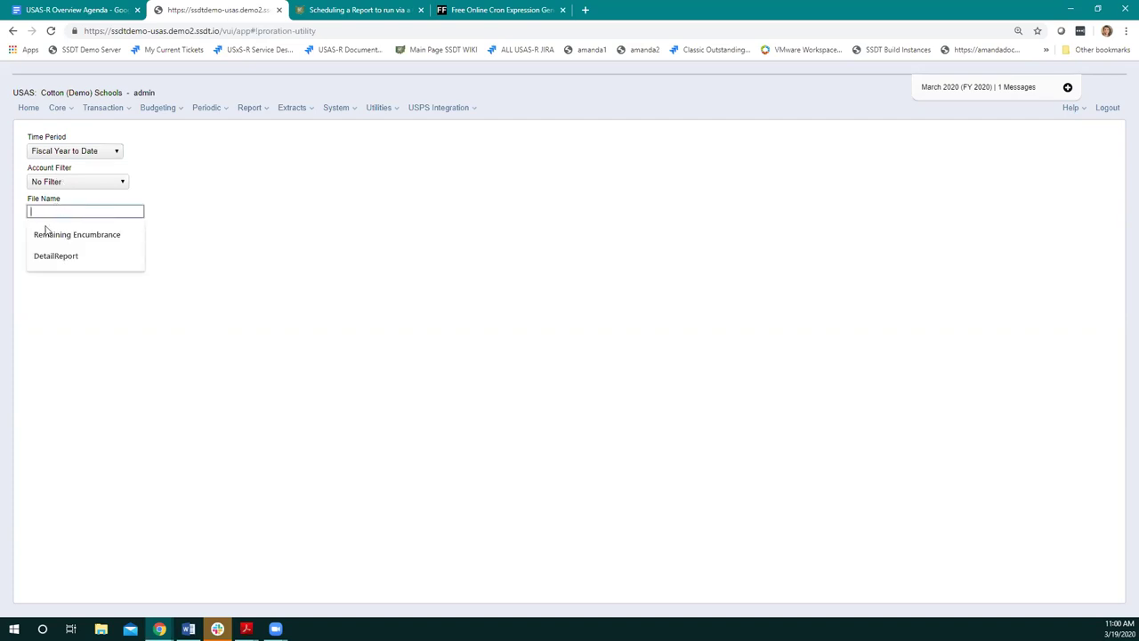
{"action": "left_click", "coordinate": [162, 198]}
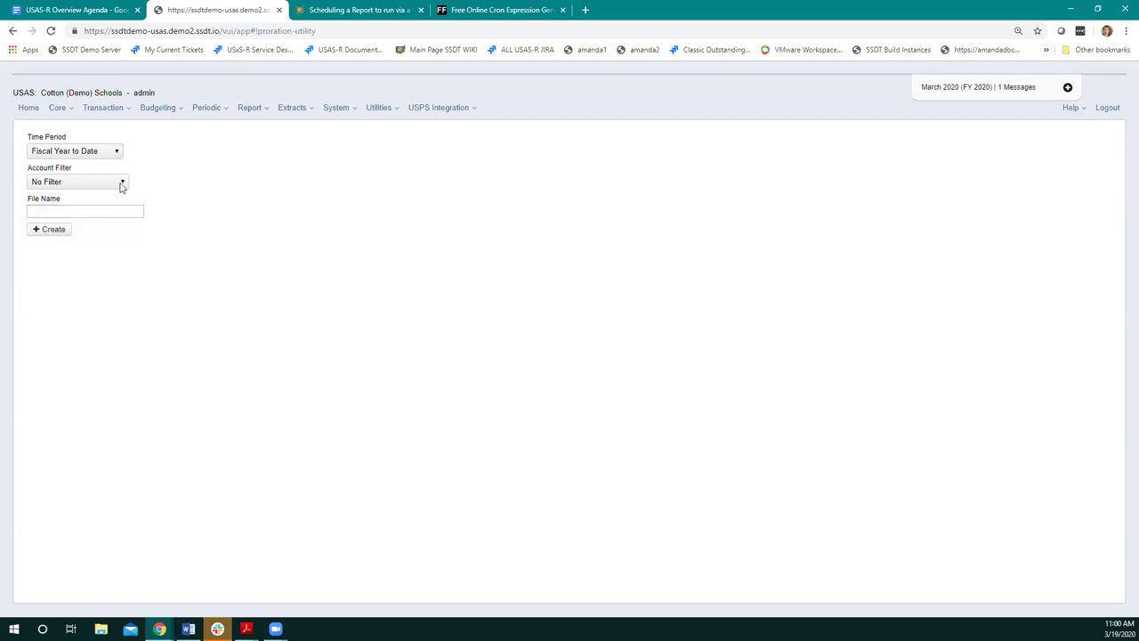
{"action": "left_click", "coordinate": [122, 182]}
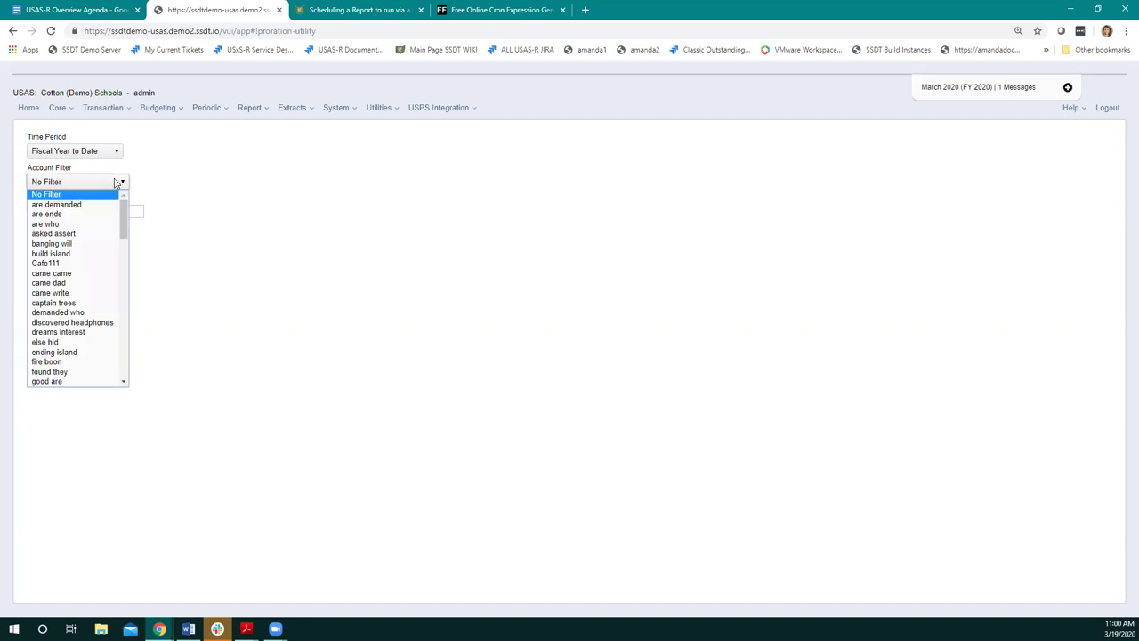
{"action": "left_click", "coordinate": [66, 264]}
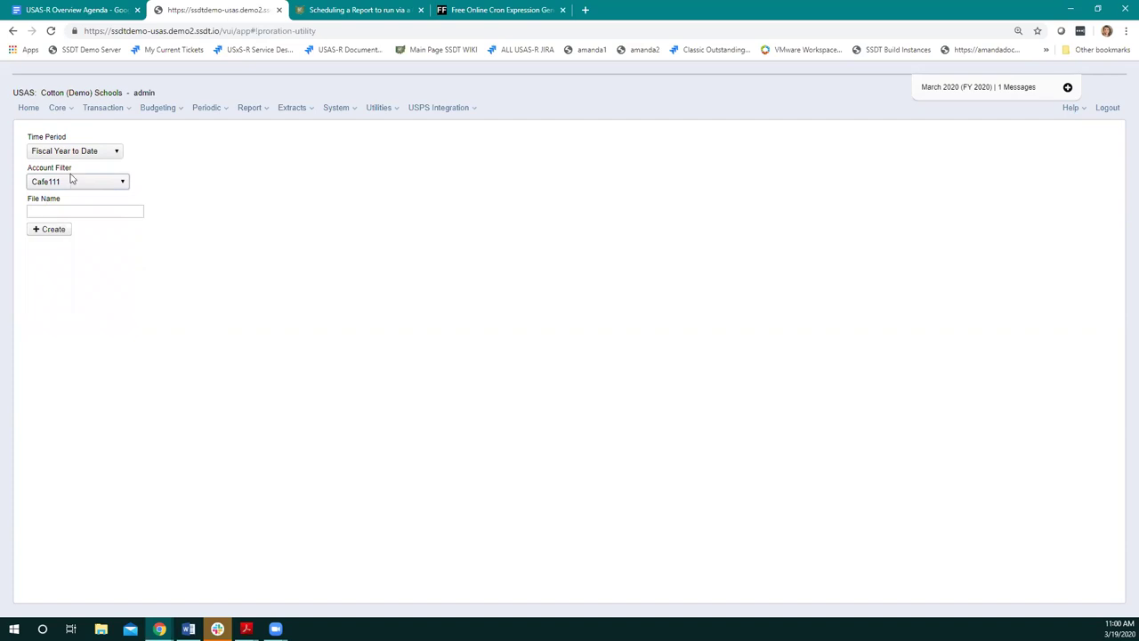
{"action": "left_click", "coordinate": [61, 211]}
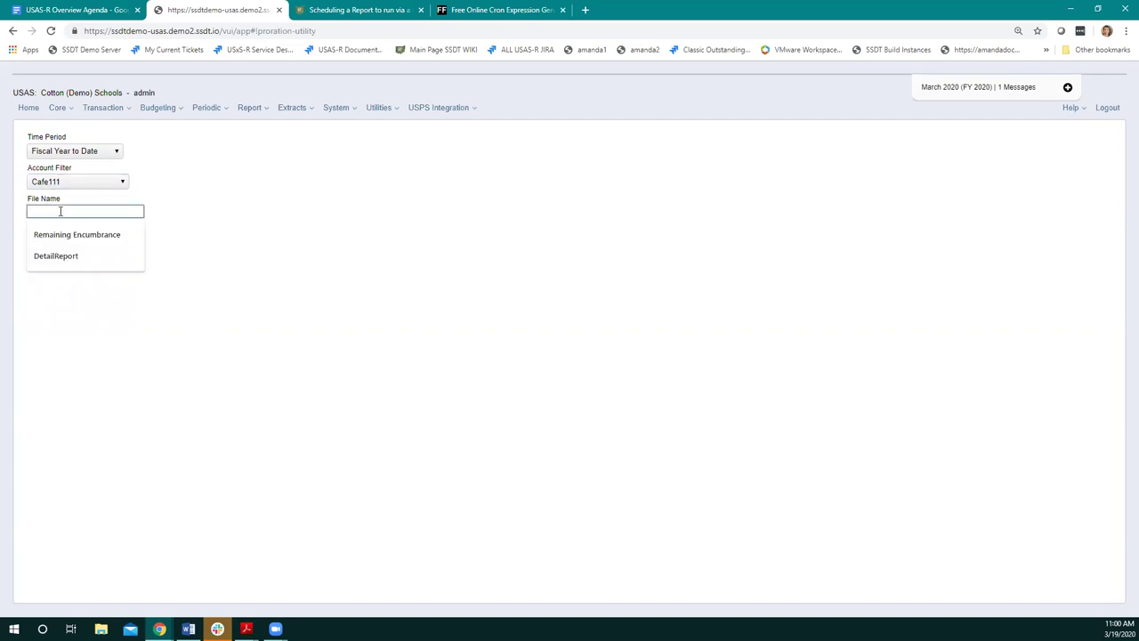
{"action": "type", "text": "Ca"}
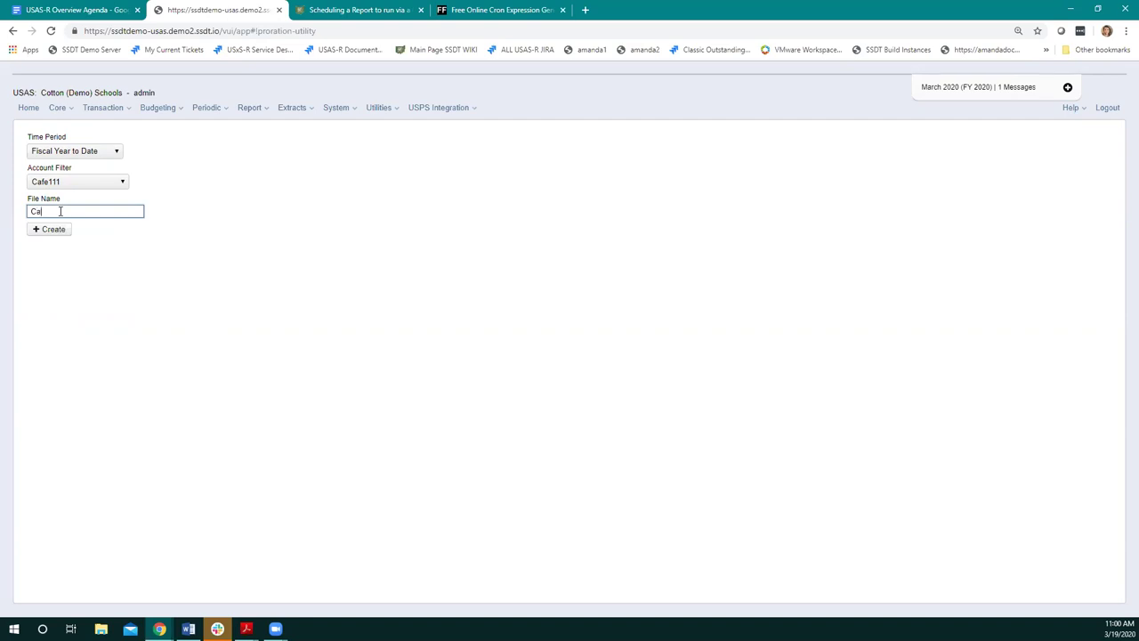
{"action": "type", "text": "feteria example"}
Generate the Cafeteria example proration spreadsheet and review its Cafe111 food service accounts.
{"action": "left_click", "coordinate": [48, 233]}
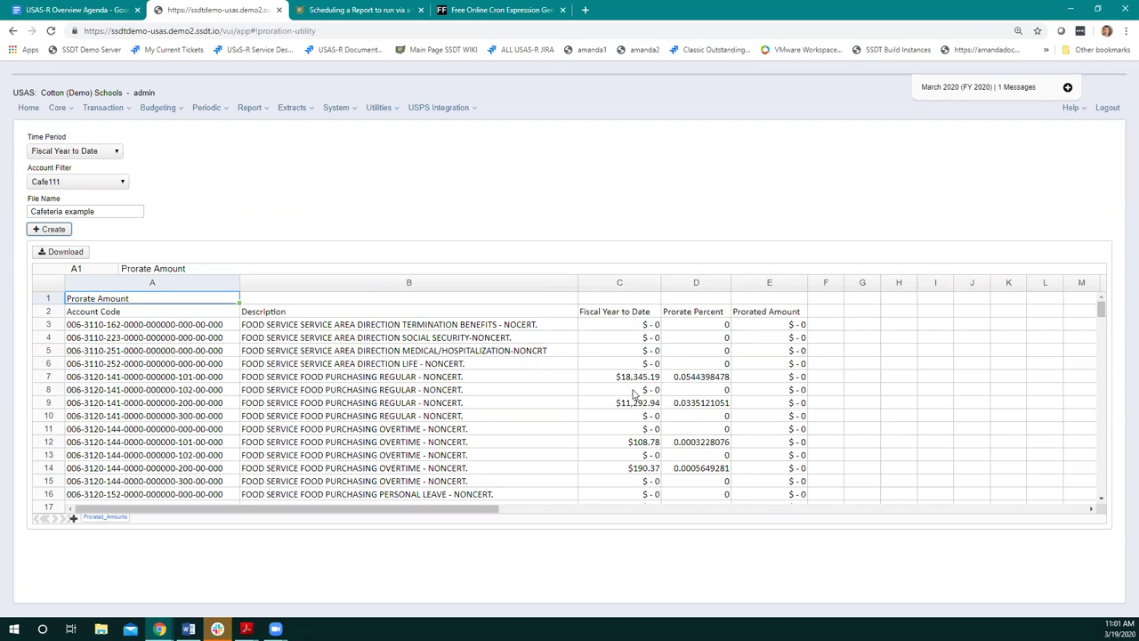
{"action": "scroll", "coordinate": [634, 393], "scroll_direction": "down", "scroll_amount": 6}
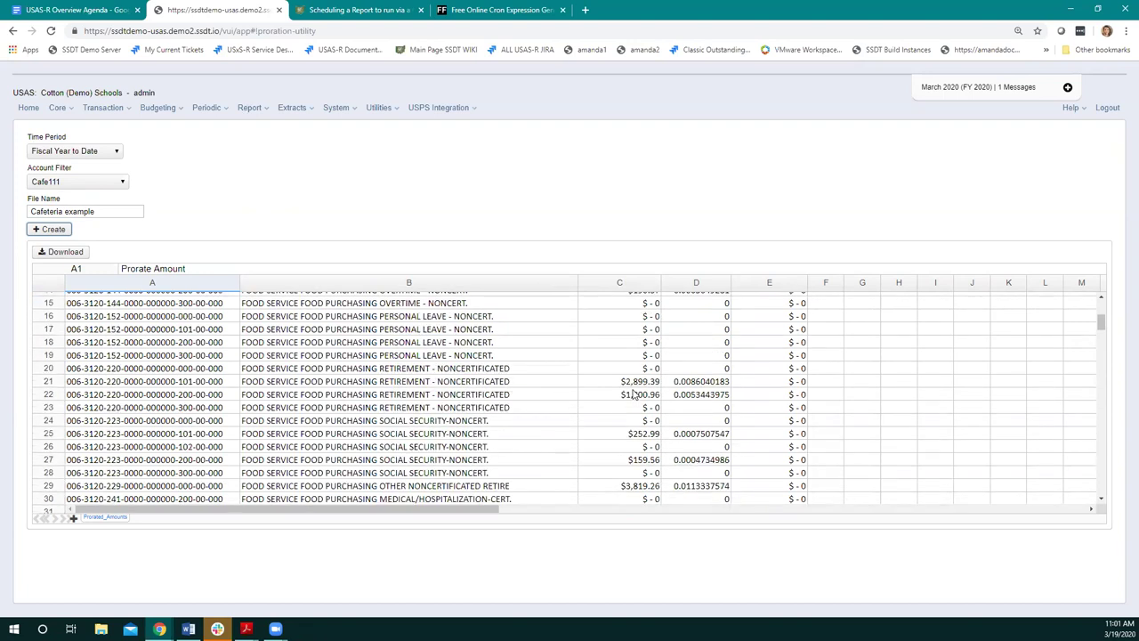
{"action": "scroll", "coordinate": [634, 393], "scroll_direction": "up", "scroll_amount": 6}
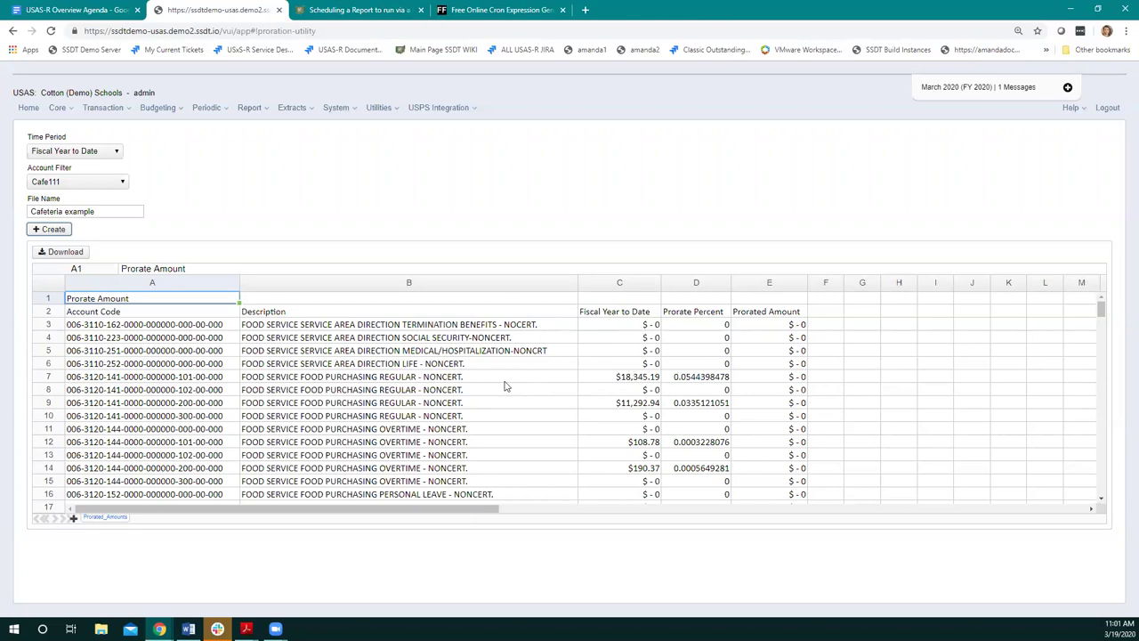
Enter 1000.00 as the prorate amount in cell B1 to calculate each account's share.
{"action": "left_click", "coordinate": [405, 301]}
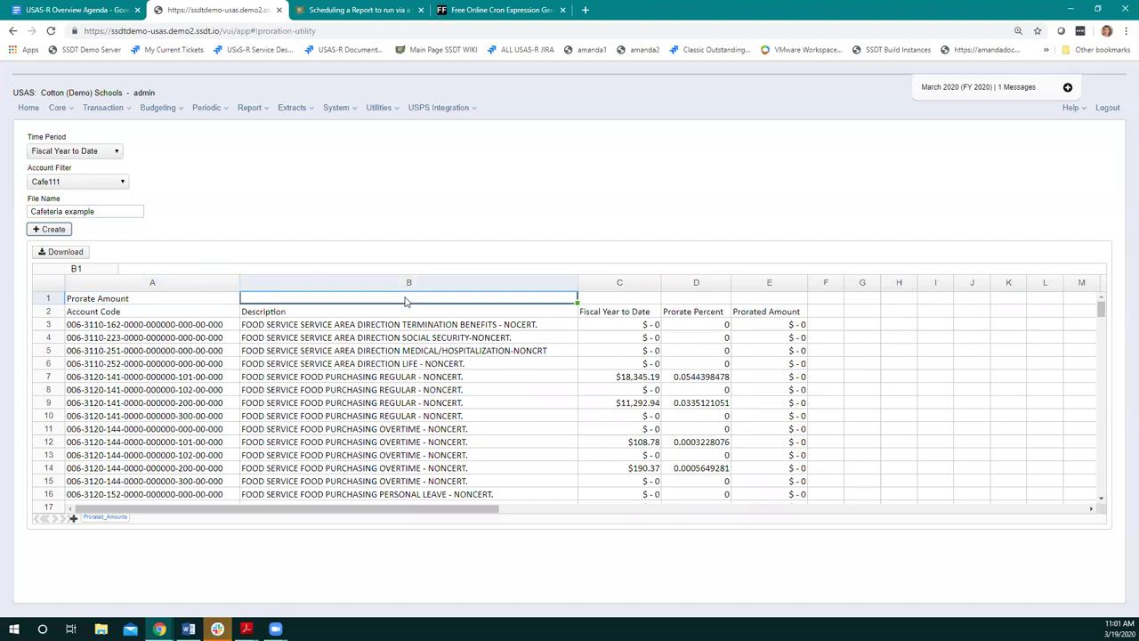
{"action": "type", "text": "100"}
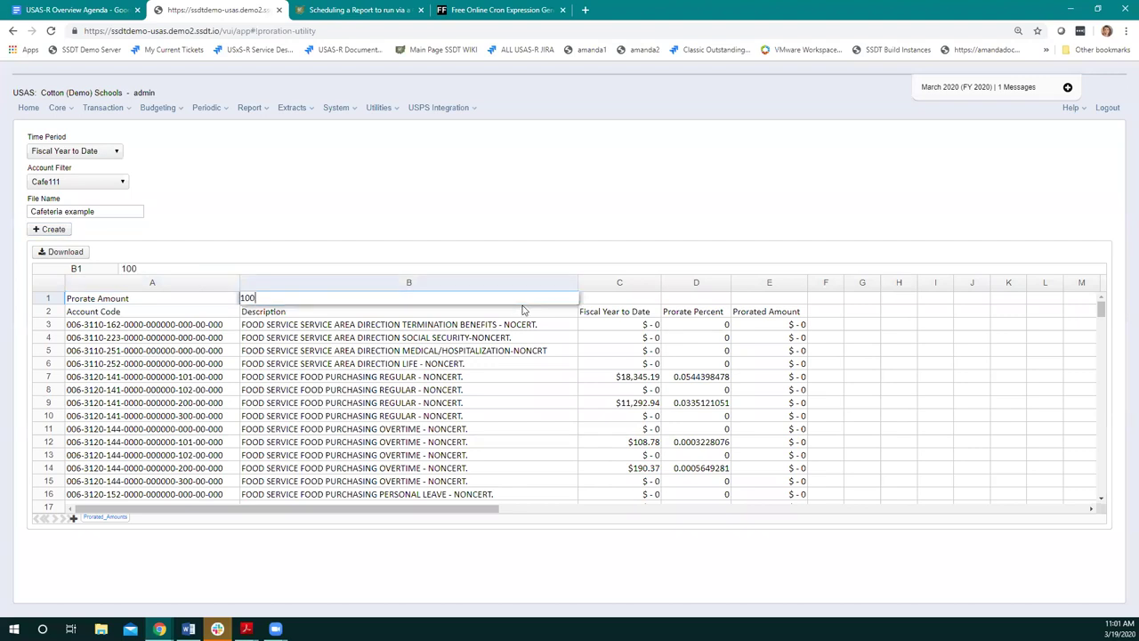
{"action": "type", "text": "0.00"}
{"action": "key", "text": "Return"}
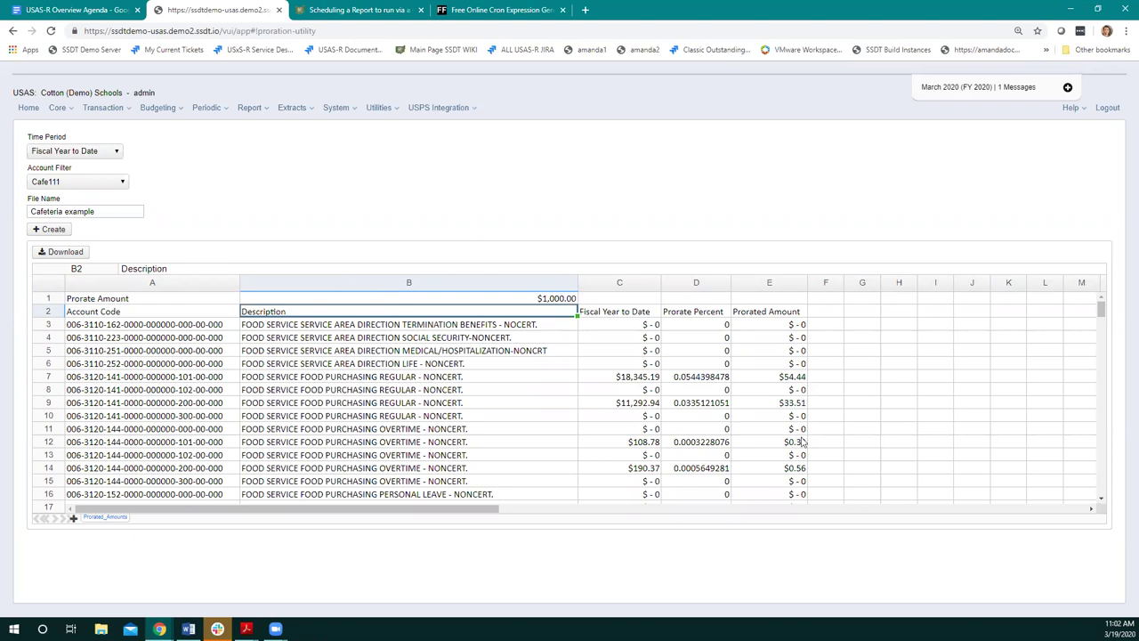
{"action": "scroll", "coordinate": [814, 476], "scroll_direction": "down", "scroll_amount": 5}
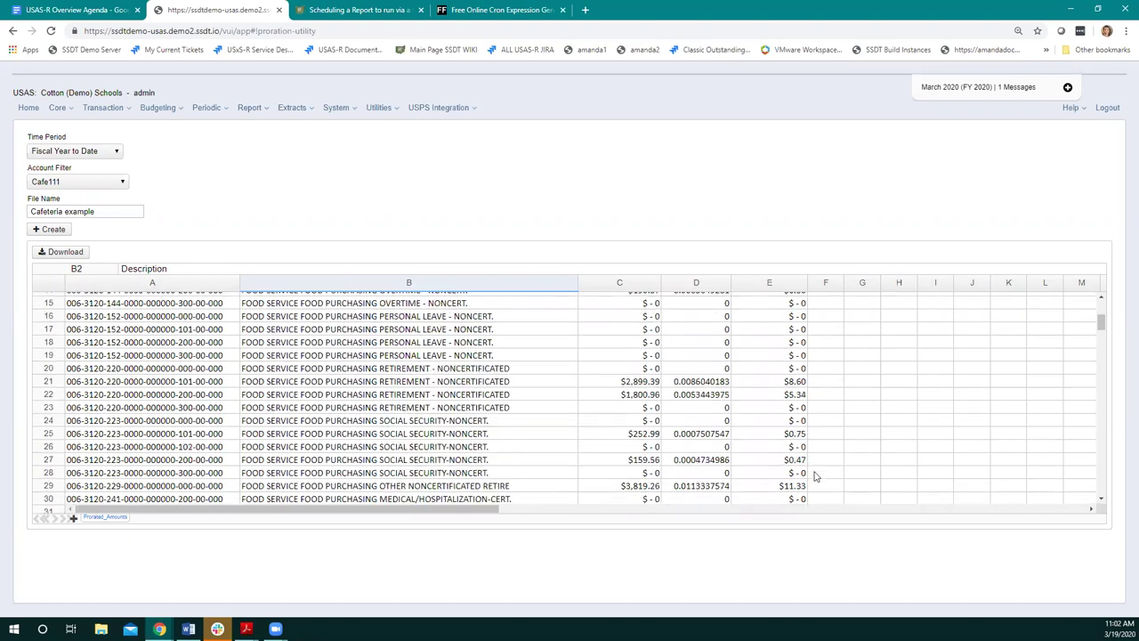
{"action": "scroll", "coordinate": [815, 476], "scroll_direction": "down", "scroll_amount": 7}
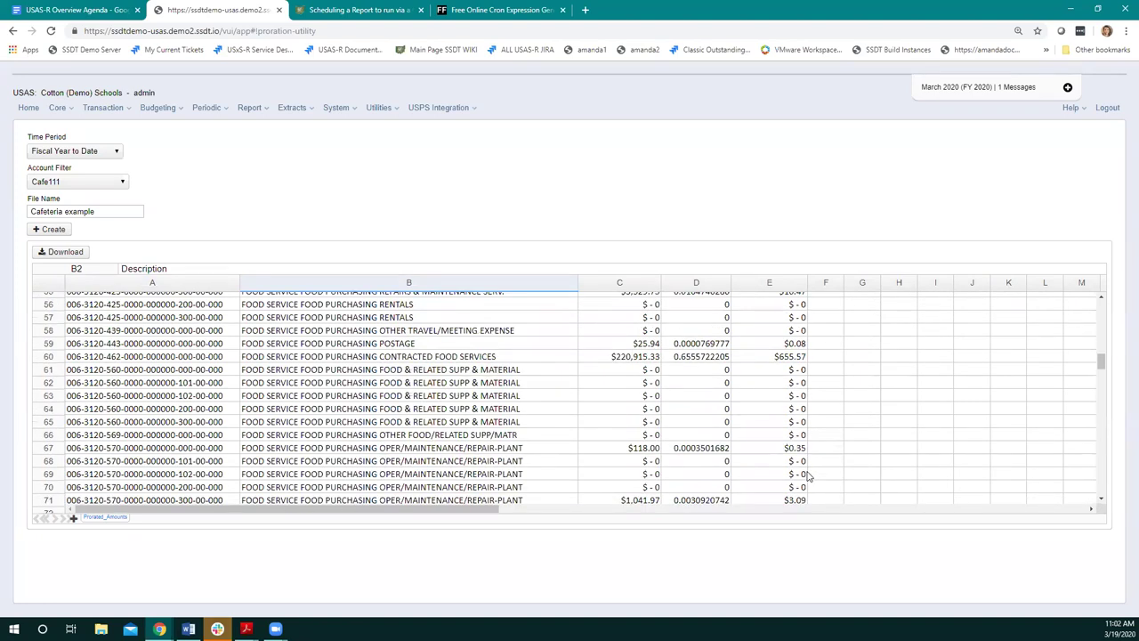
{"action": "scroll", "coordinate": [807, 476], "scroll_direction": "down", "scroll_amount": 10}
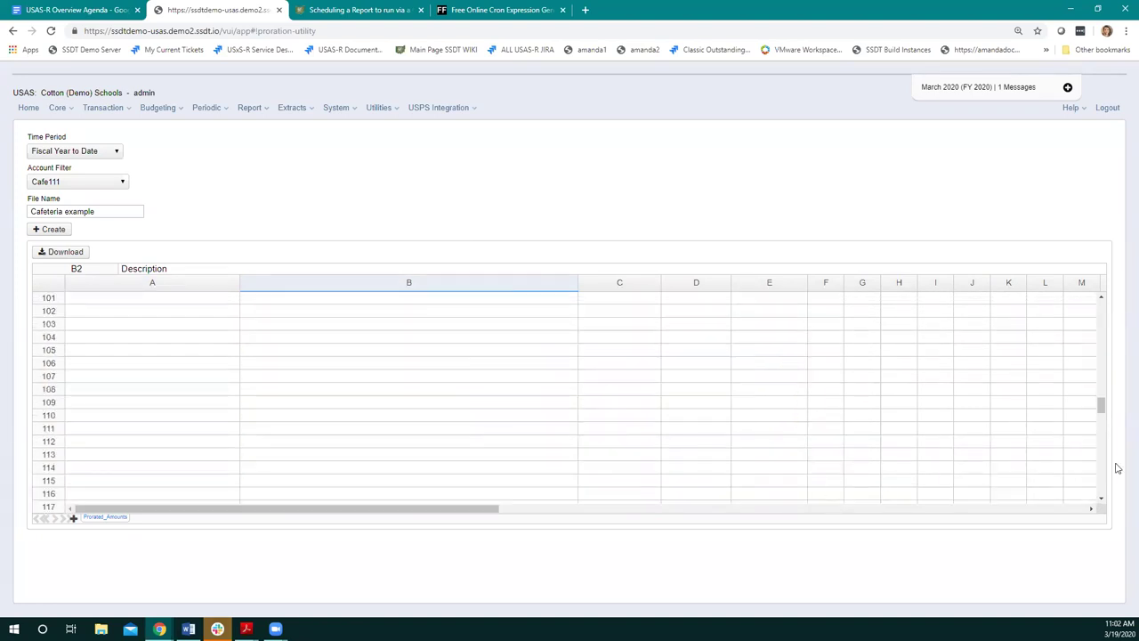
{"action": "scroll", "coordinate": [858, 434], "scroll_direction": "up", "scroll_amount": 6}
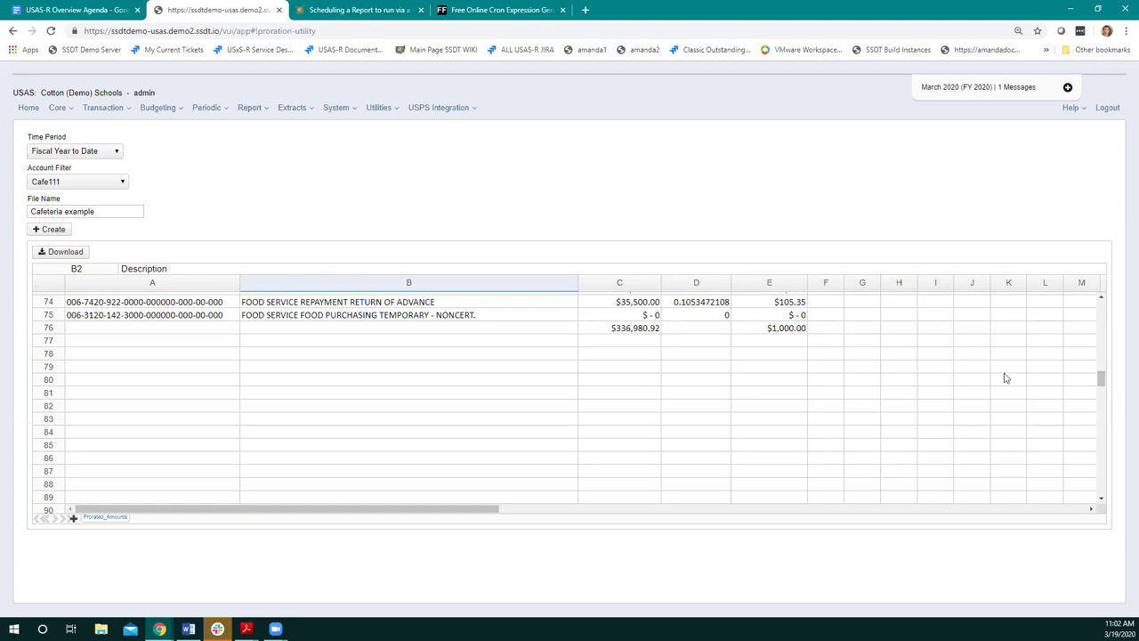
{"action": "left_click_drag", "start_coordinate": [1102, 380], "coordinate": [1103, 300]}
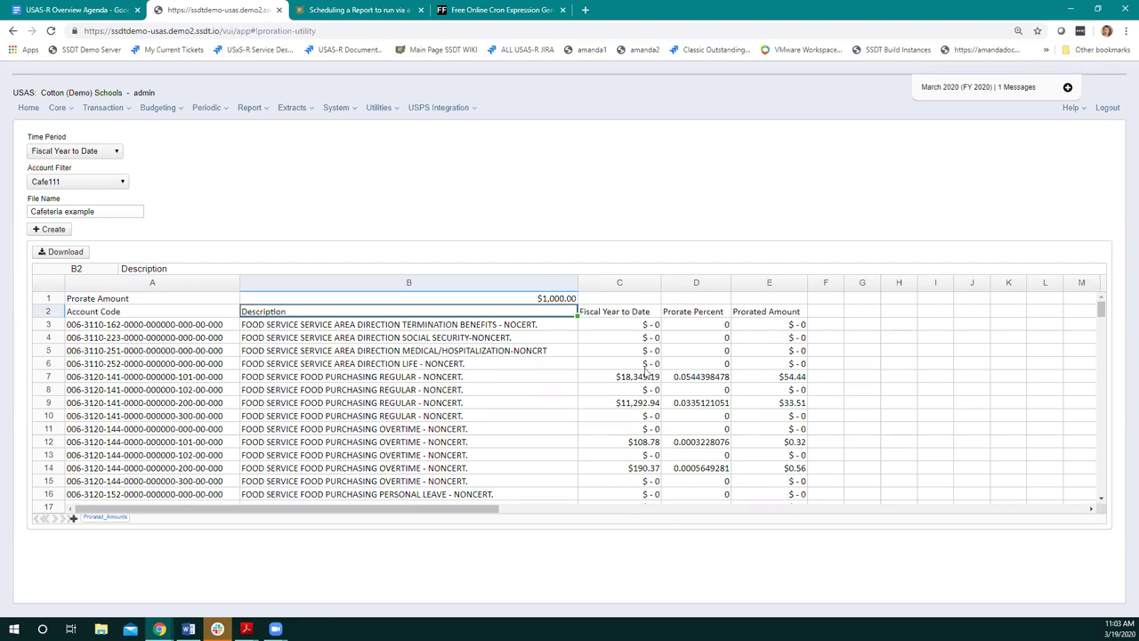
{"action": "left_click", "coordinate": [522, 303]}
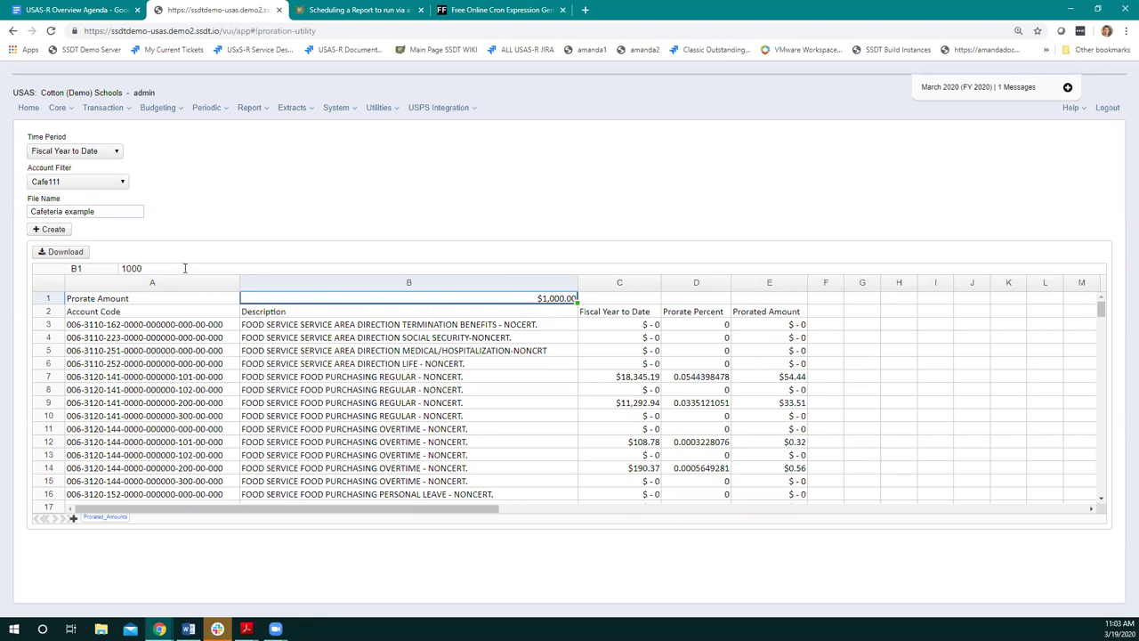
Download the proration sheet as Cafeteria example.xlsx and open it in Excel.
{"action": "left_click", "coordinate": [59, 255]}
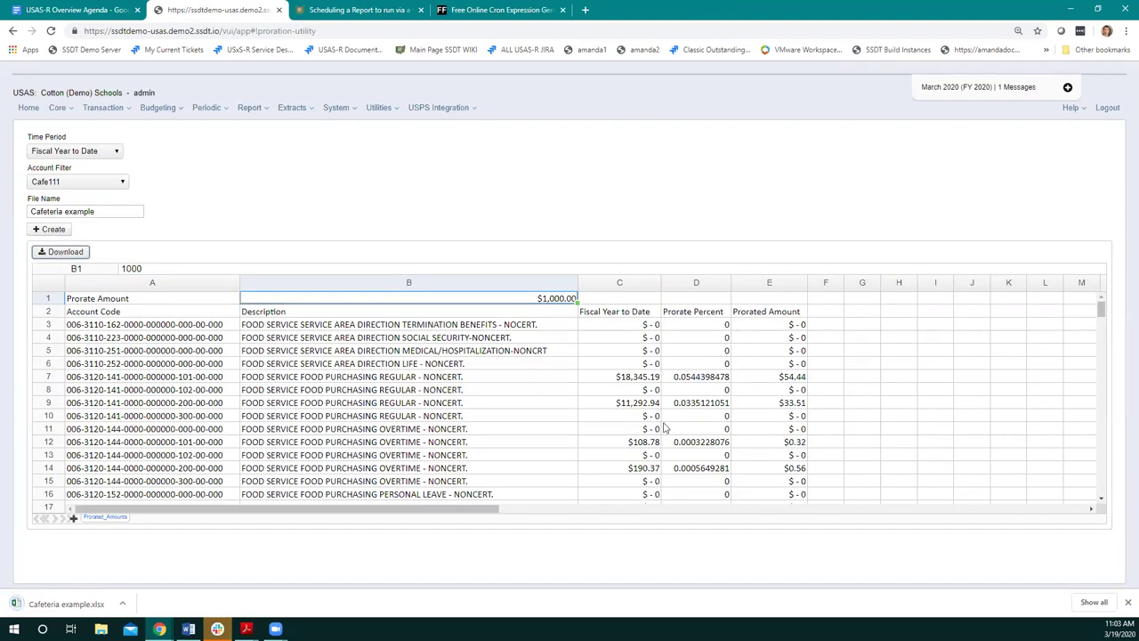
{"action": "left_click", "coordinate": [123, 604]}
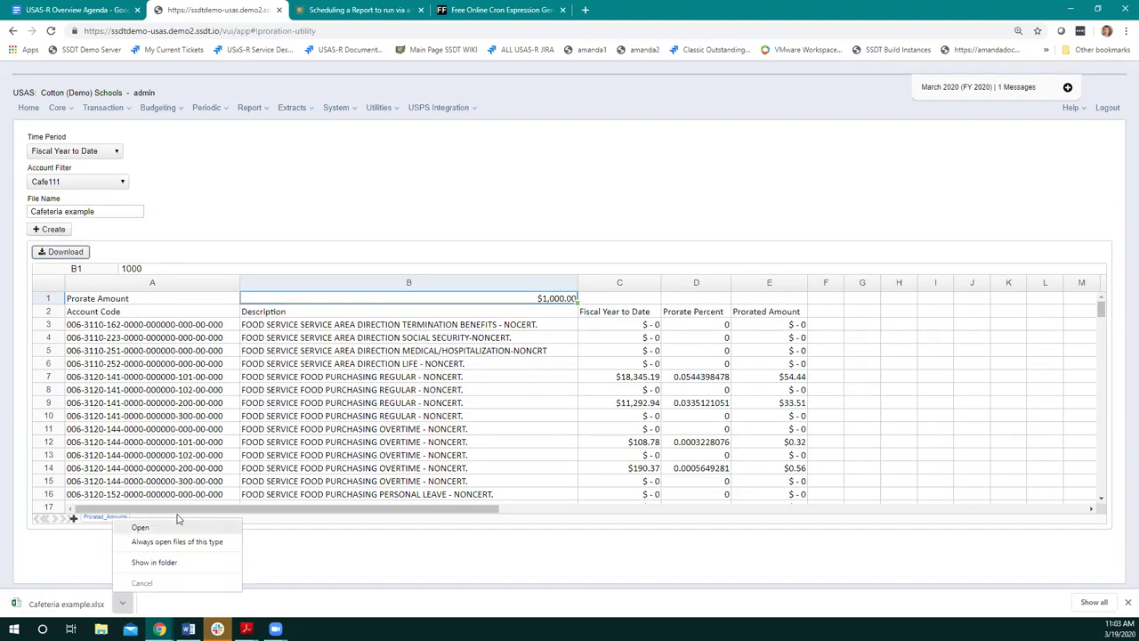
{"action": "left_click", "coordinate": [176, 532]}
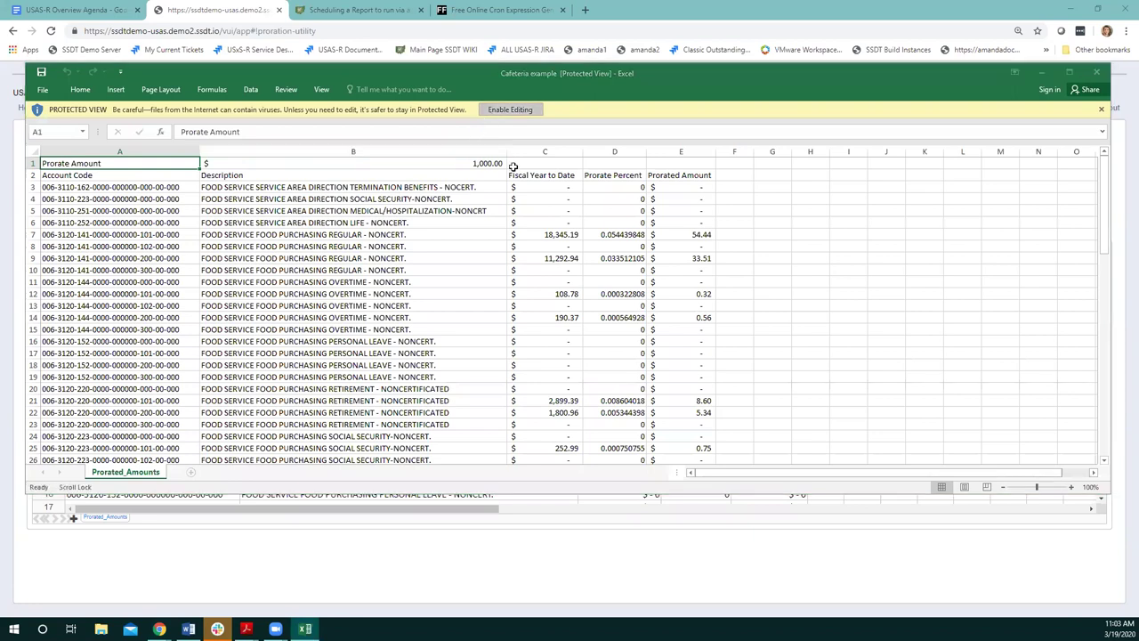
Enable editing of the Cafeteria example workbook, check the $1,000.00 prorate amount, then minimize Excel.
{"action": "left_click", "coordinate": [510, 110]}
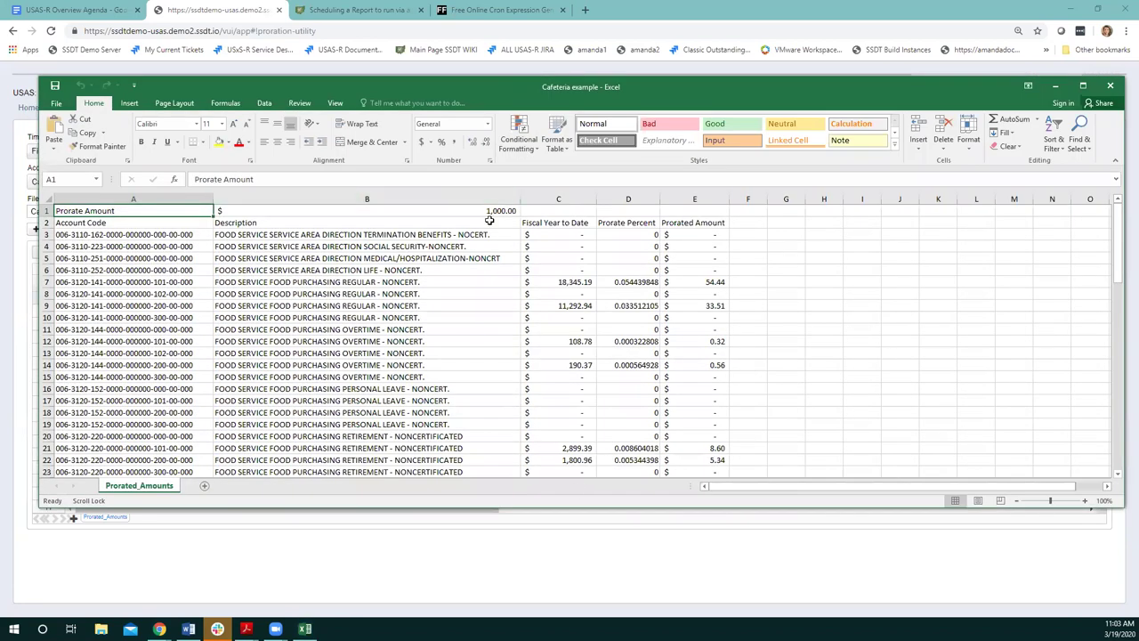
{"action": "left_click", "coordinate": [493, 207]}
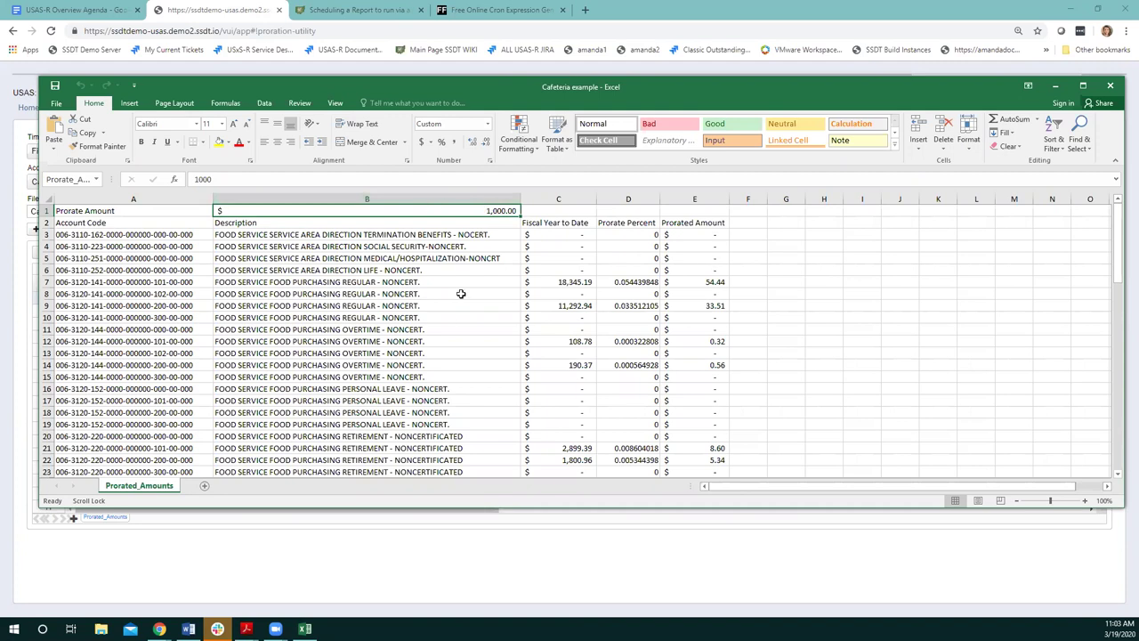
{"action": "scroll", "coordinate": [442, 319], "scroll_direction": "down", "scroll_amount": 1}
{"action": "scroll", "coordinate": [441, 320], "scroll_direction": "down", "scroll_amount": 4}
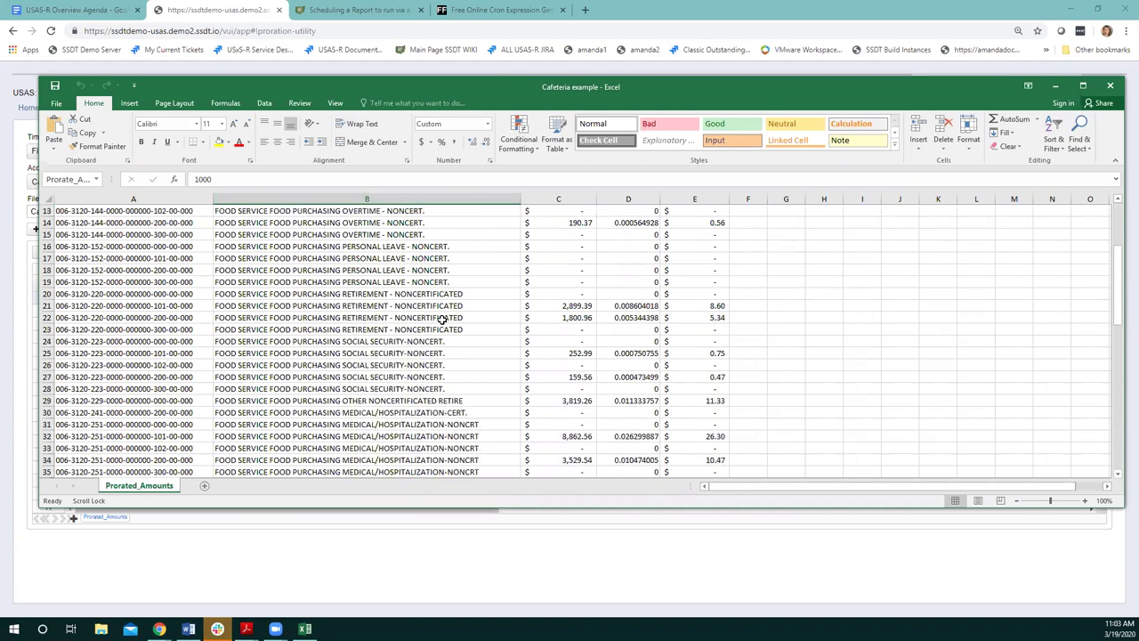
{"action": "scroll", "coordinate": [442, 320], "scroll_direction": "up", "scroll_amount": 5}
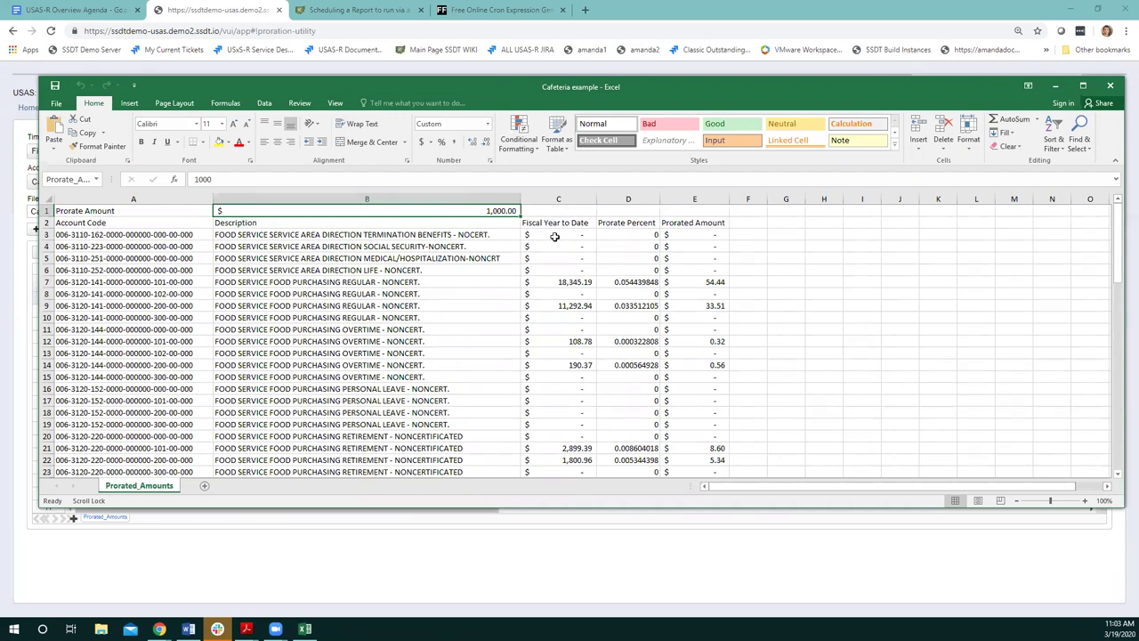
{"action": "left_click", "coordinate": [1055, 85]}
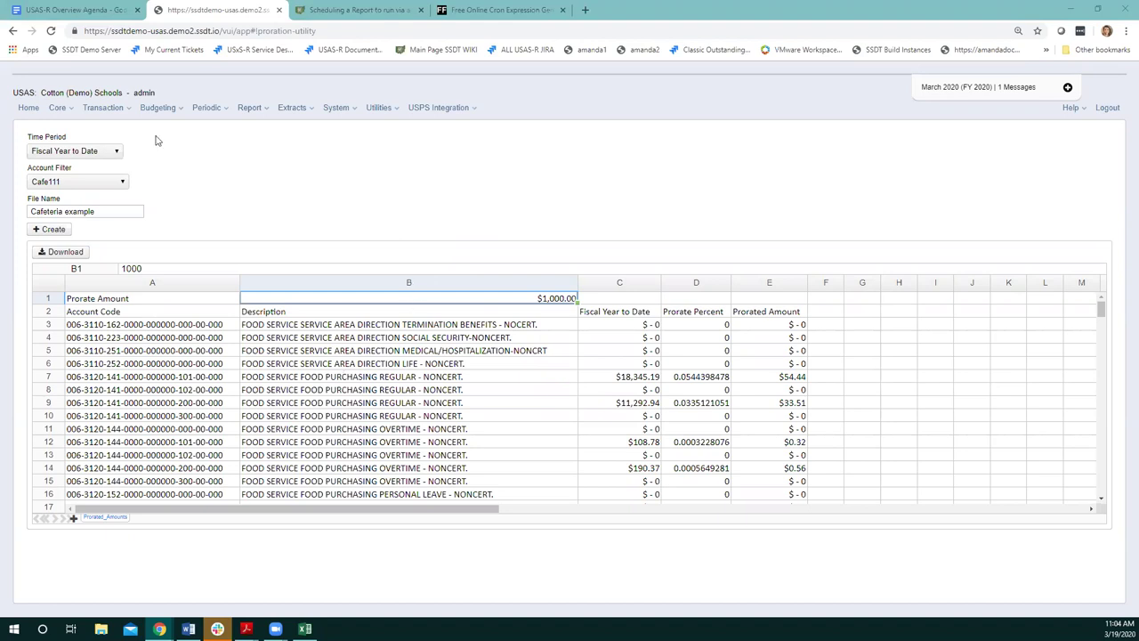
Leave the proration utility and return to the USAS-R Home page.
{"action": "left_click", "coordinate": [29, 107]}
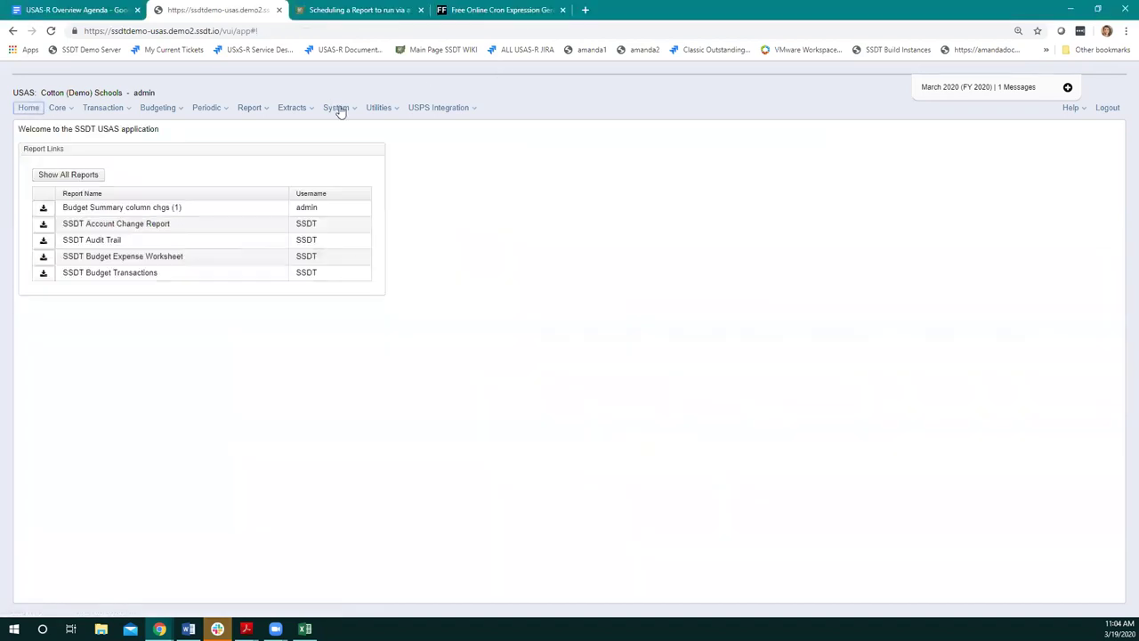
{"action": "mouse_move", "coordinate": [382, 111]}
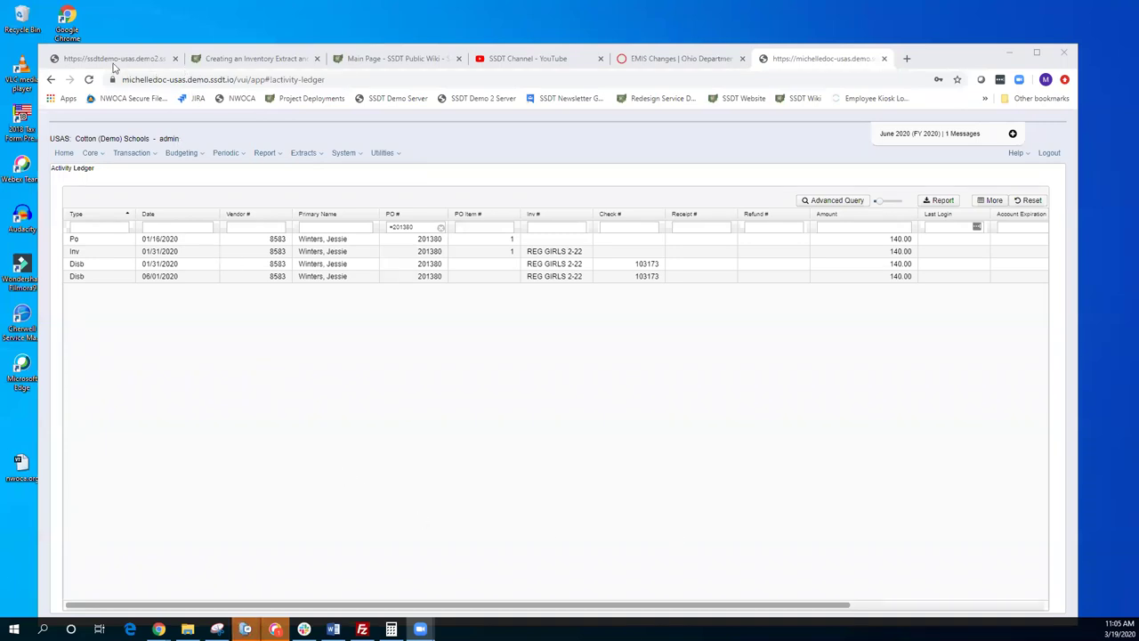
Log back in to the ssdtdemo USAS-R site after dismissing the communication problem notice.
{"action": "left_click", "coordinate": [114, 60]}
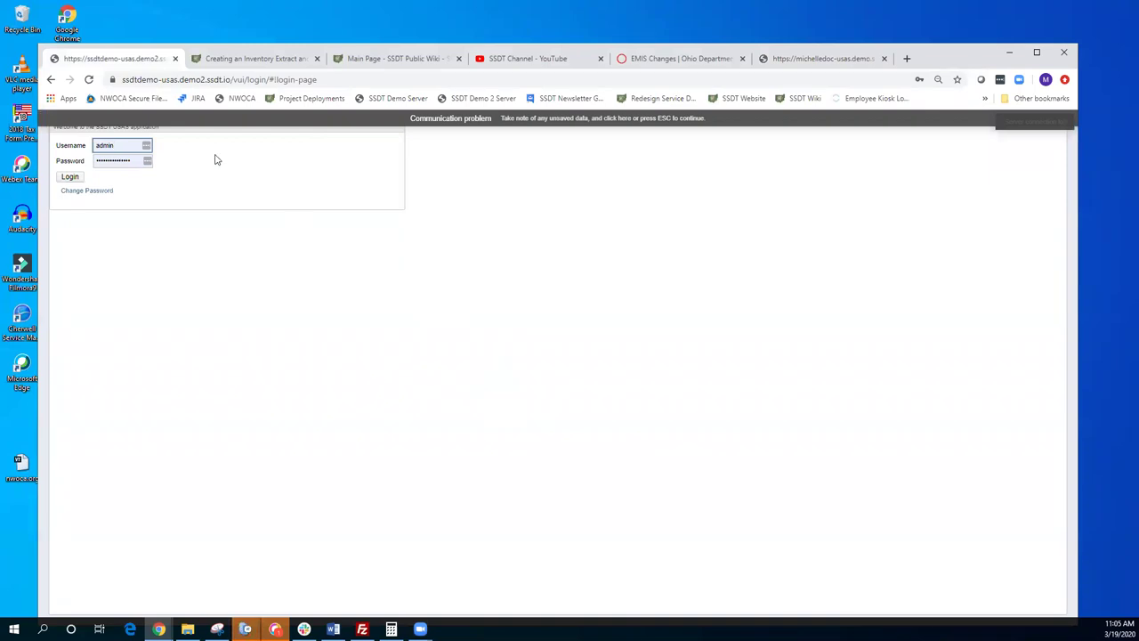
{"action": "left_click", "coordinate": [472, 123]}
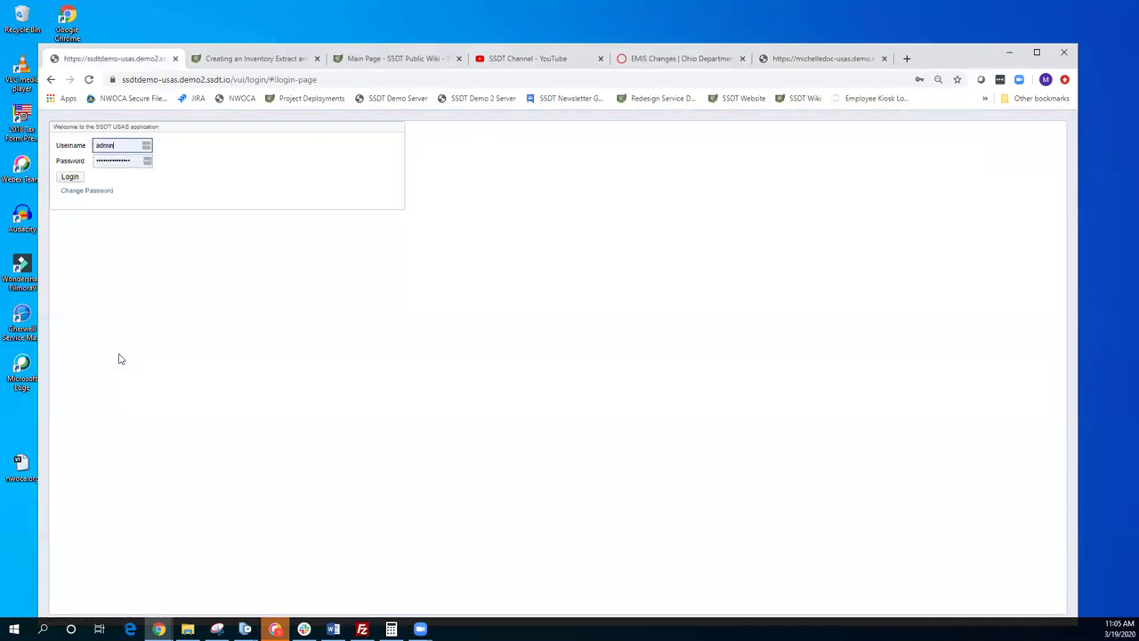
{"action": "left_click", "coordinate": [73, 178]}
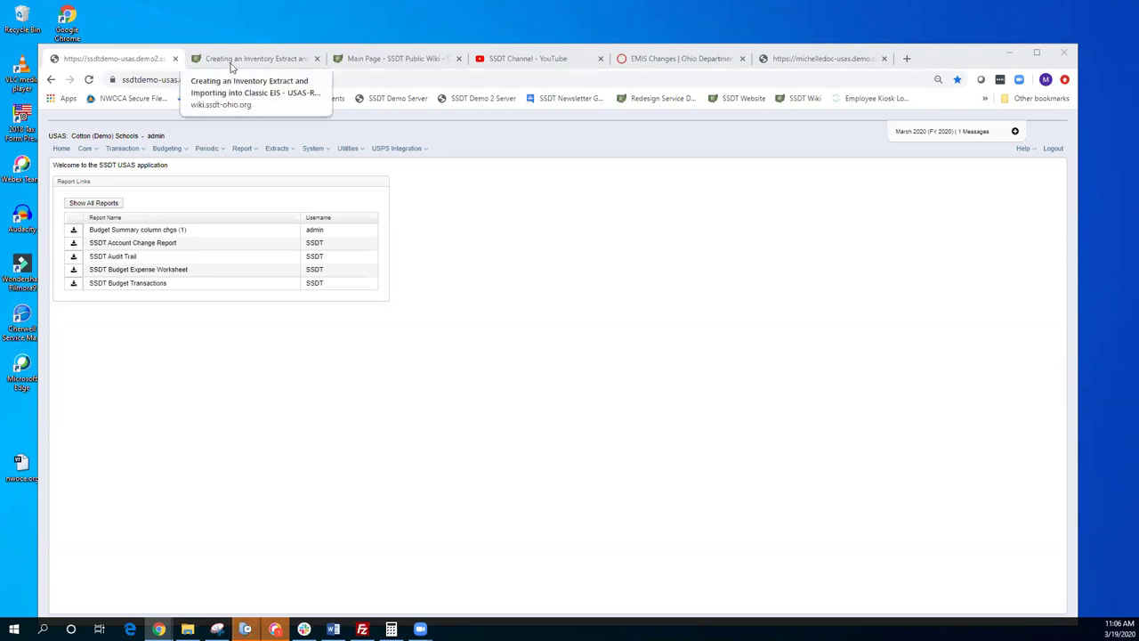
{"action": "left_click", "coordinate": [232, 59]}
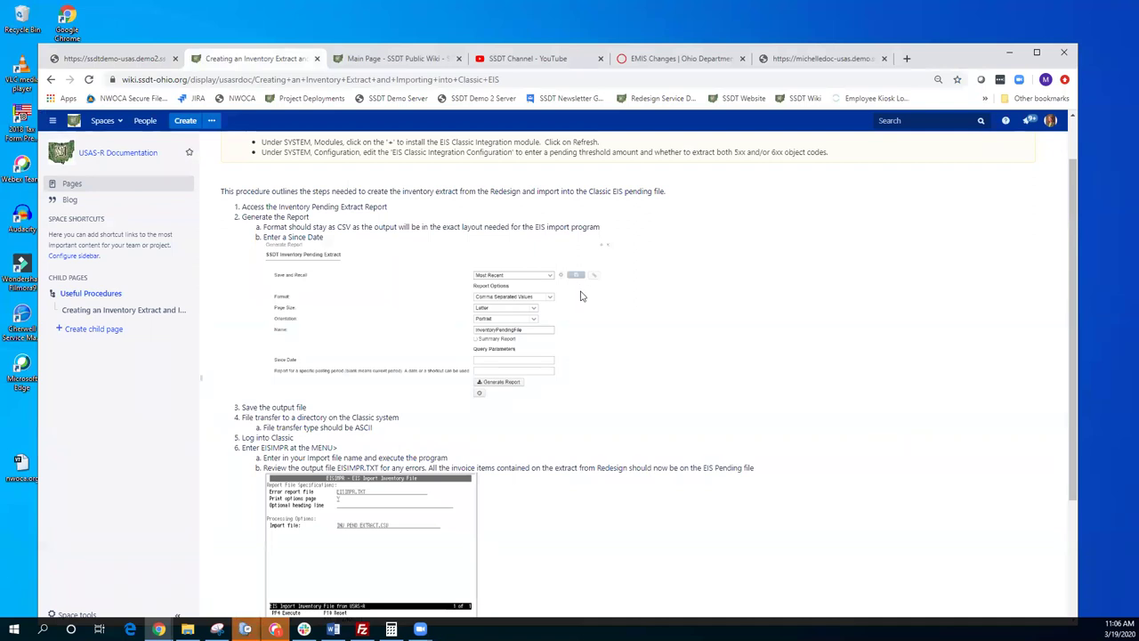
{"action": "scroll", "coordinate": [581, 295], "scroll_direction": "up", "scroll_amount": 1}
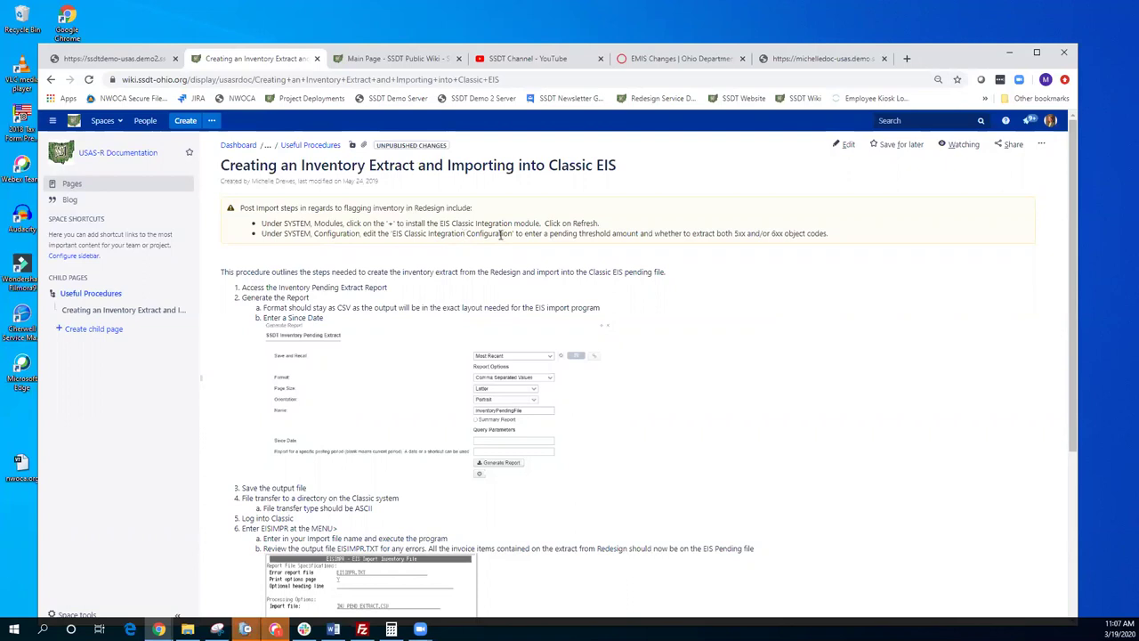
{"action": "left_click", "coordinate": [59, 58]}
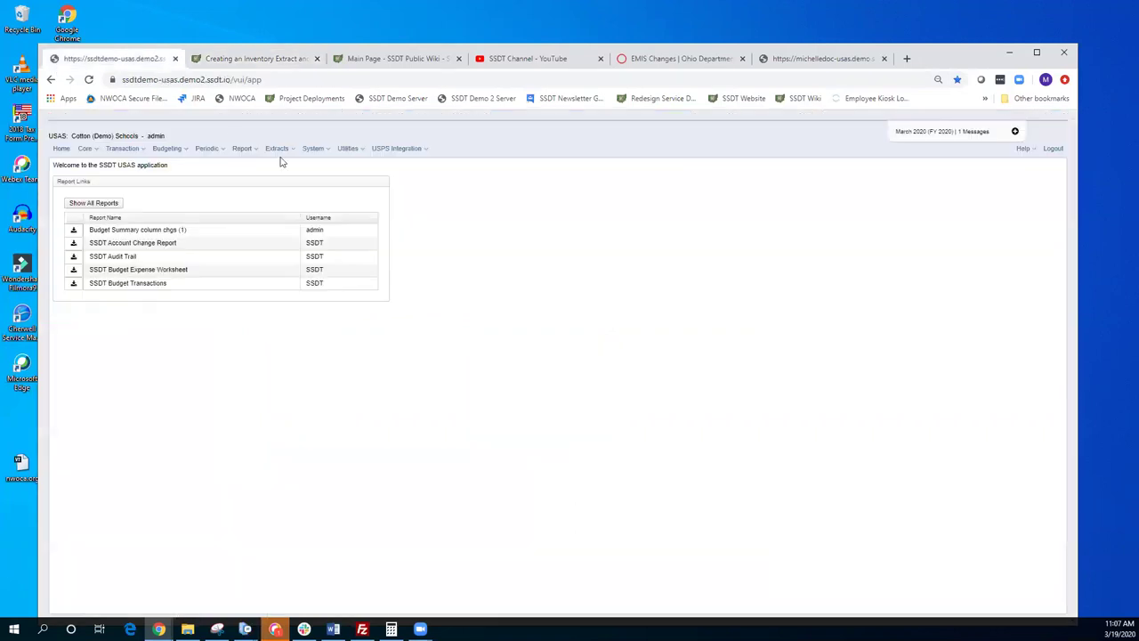
Open the EIS Classic Integration Configuration editor from System > Configuration.
{"action": "left_click", "coordinate": [322, 150]}
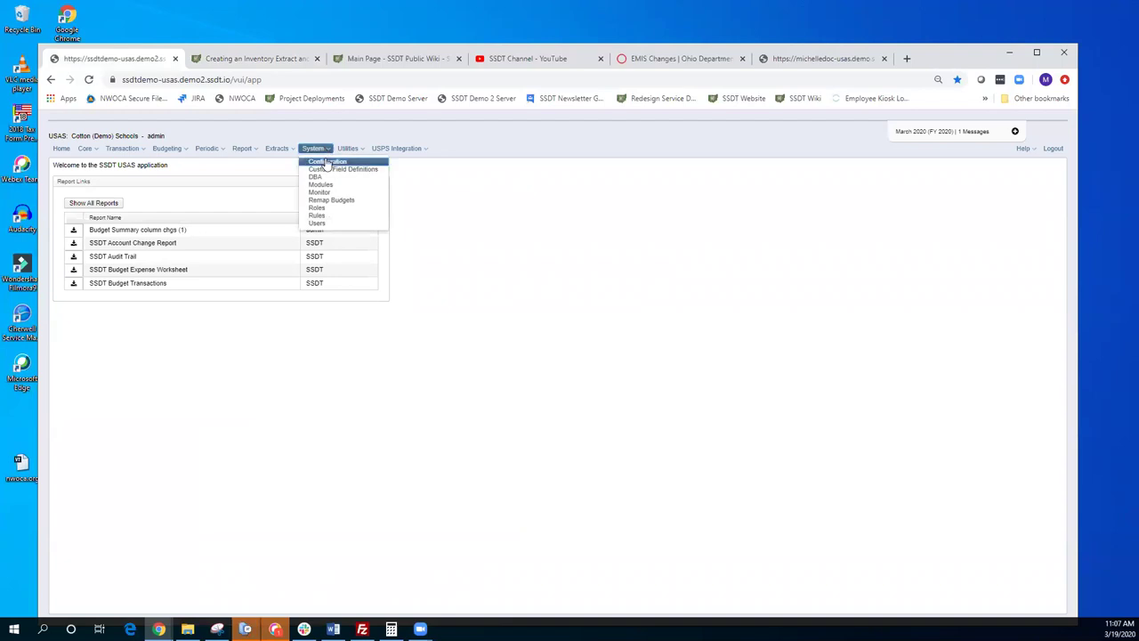
{"action": "left_click", "coordinate": [326, 161]}
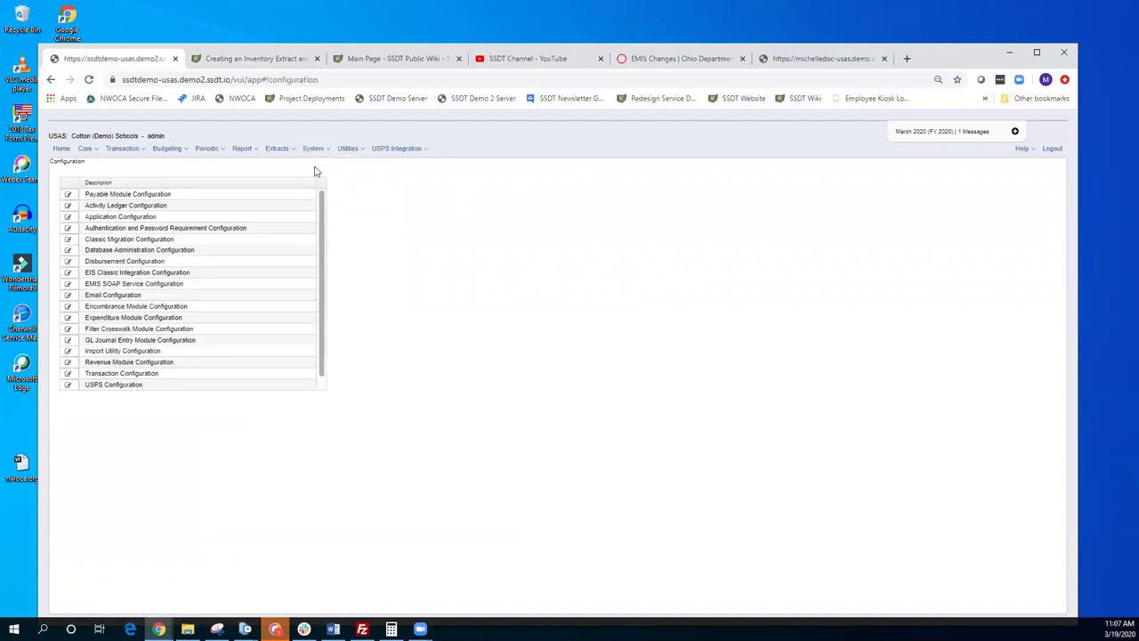
{"action": "left_click", "coordinate": [68, 275]}
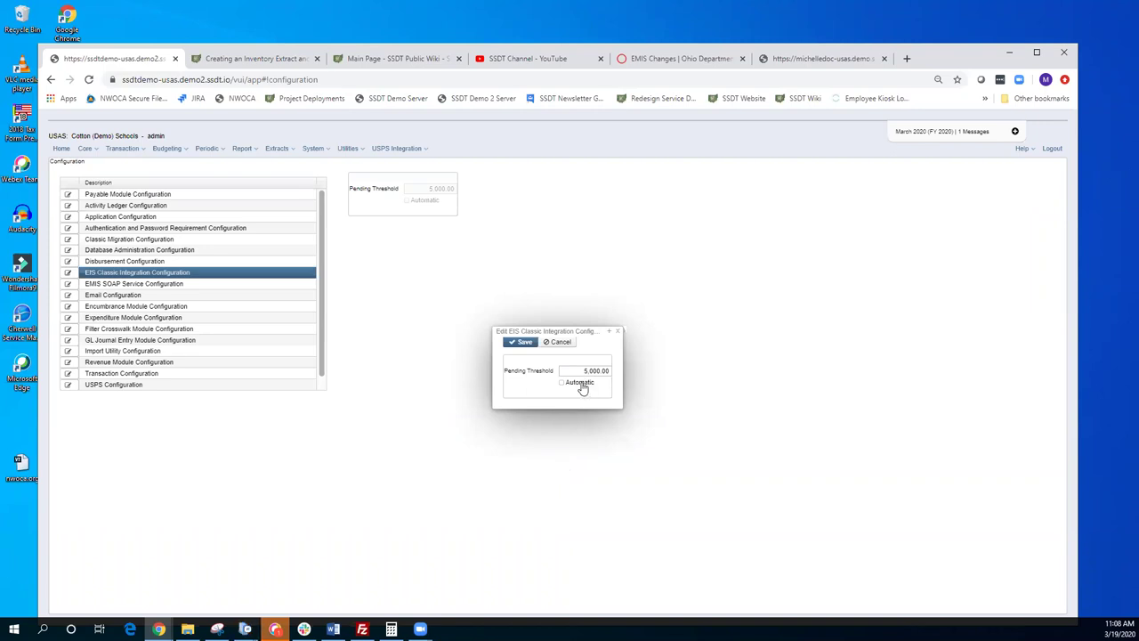
Set and save a 1000 pending threshold, then return to the Classic EIS extract wiki page.
{"action": "mouse_move", "coordinate": [582, 389]}
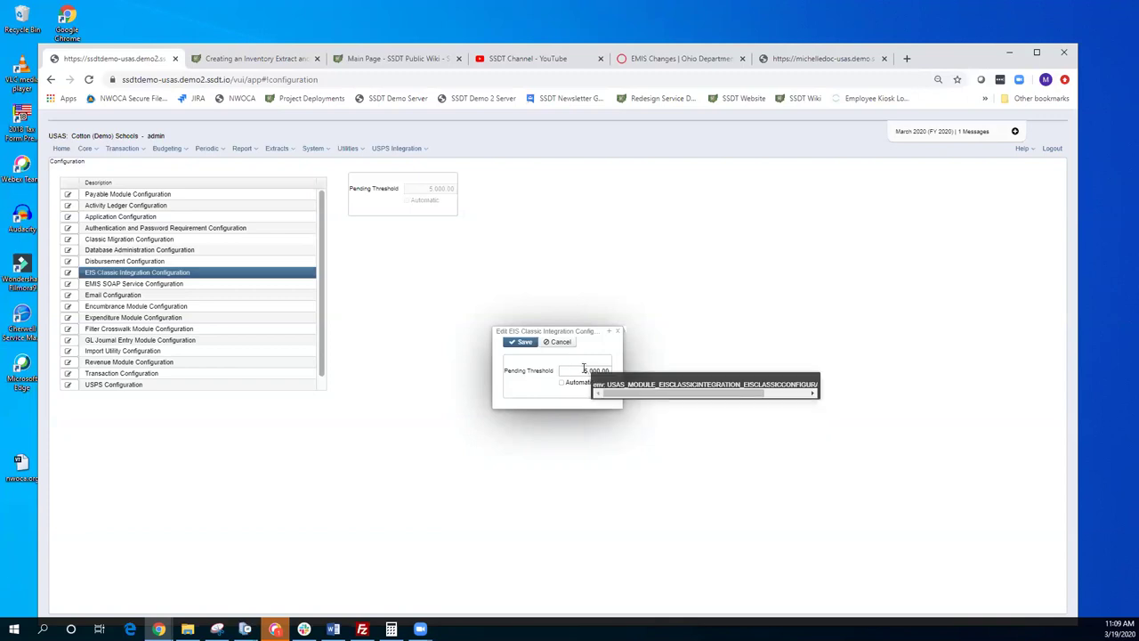
{"action": "left_click_drag", "start_coordinate": [584, 370], "coordinate": [611, 368]}
{"action": "type", "text": "1000"}
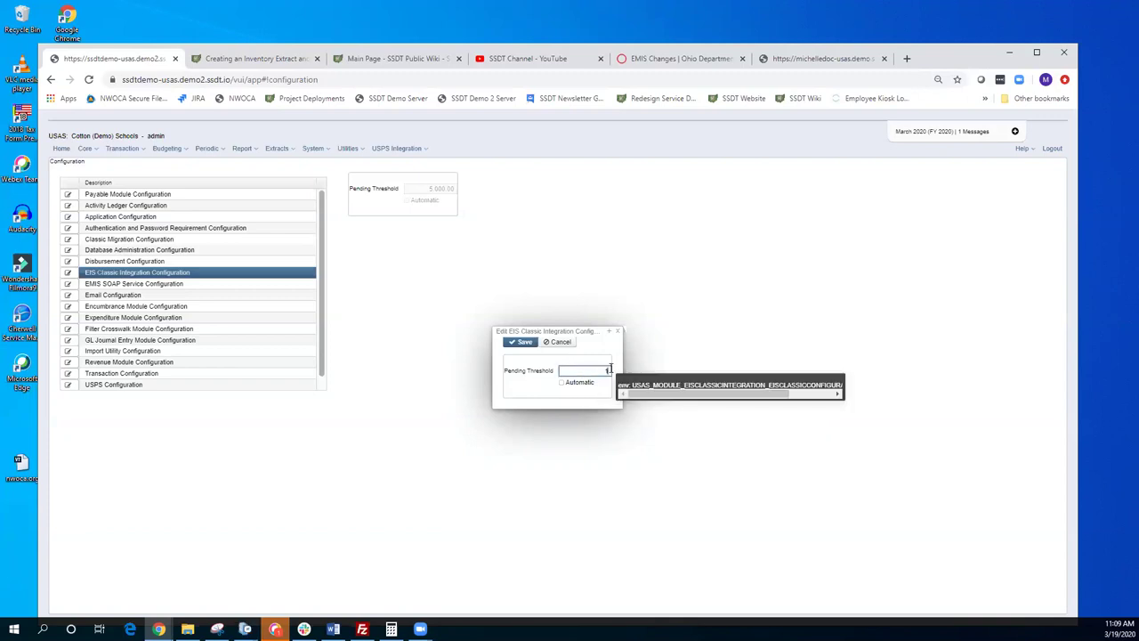
{"action": "left_click", "coordinate": [522, 344]}
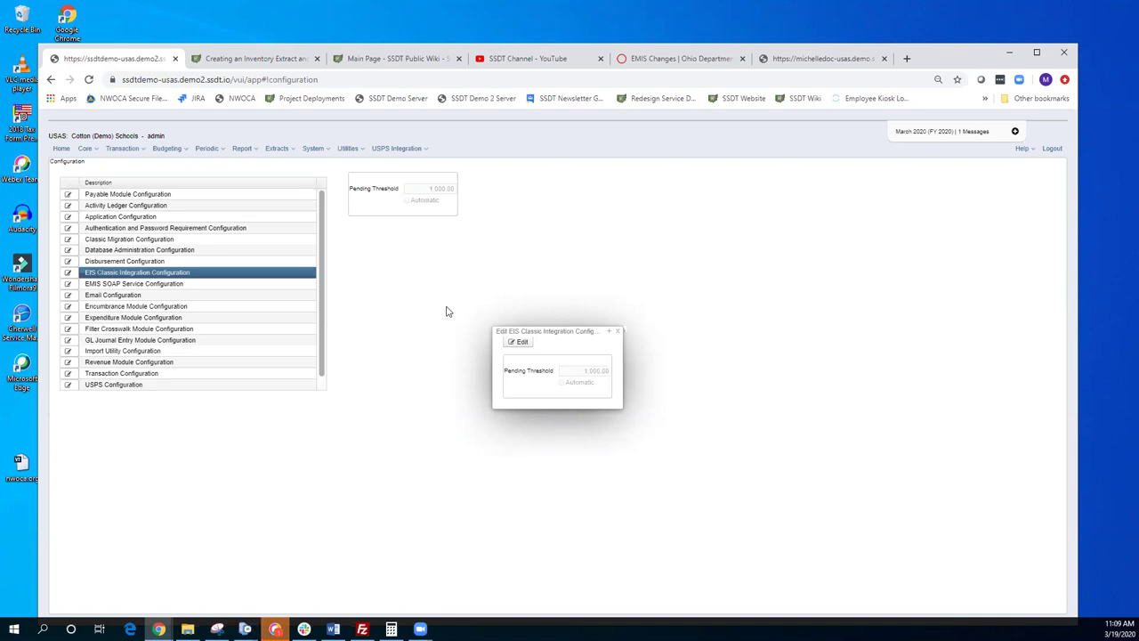
{"action": "left_click", "coordinate": [256, 59]}
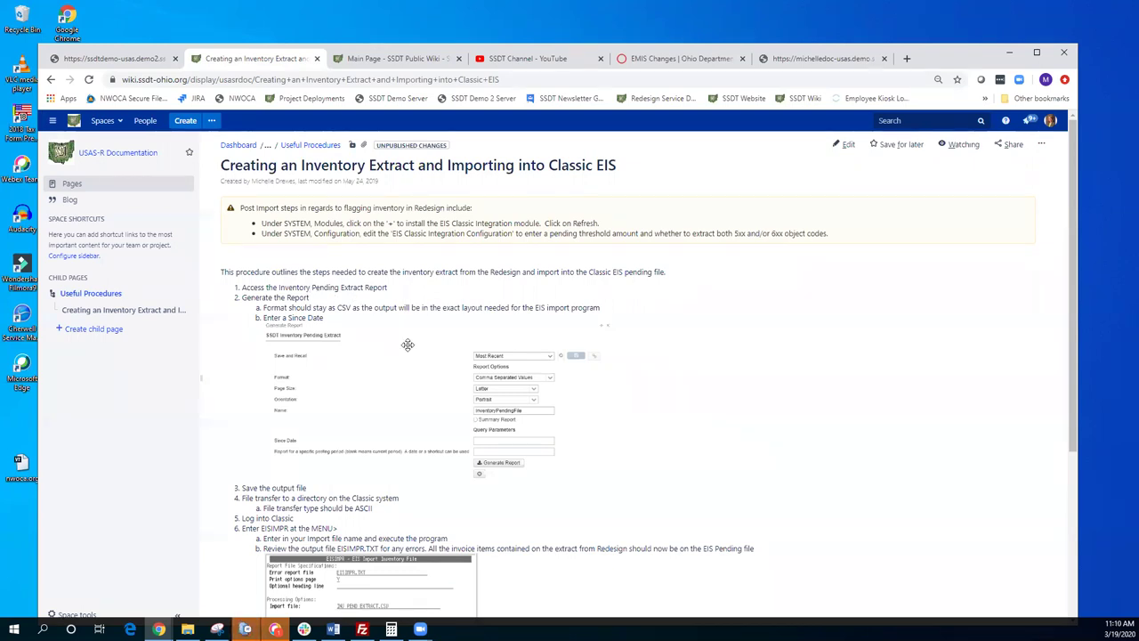
In the USAS-R demo, open Report Manager and generate the SSDT Inventory Pending Extract report.
{"action": "left_click", "coordinate": [113, 59]}
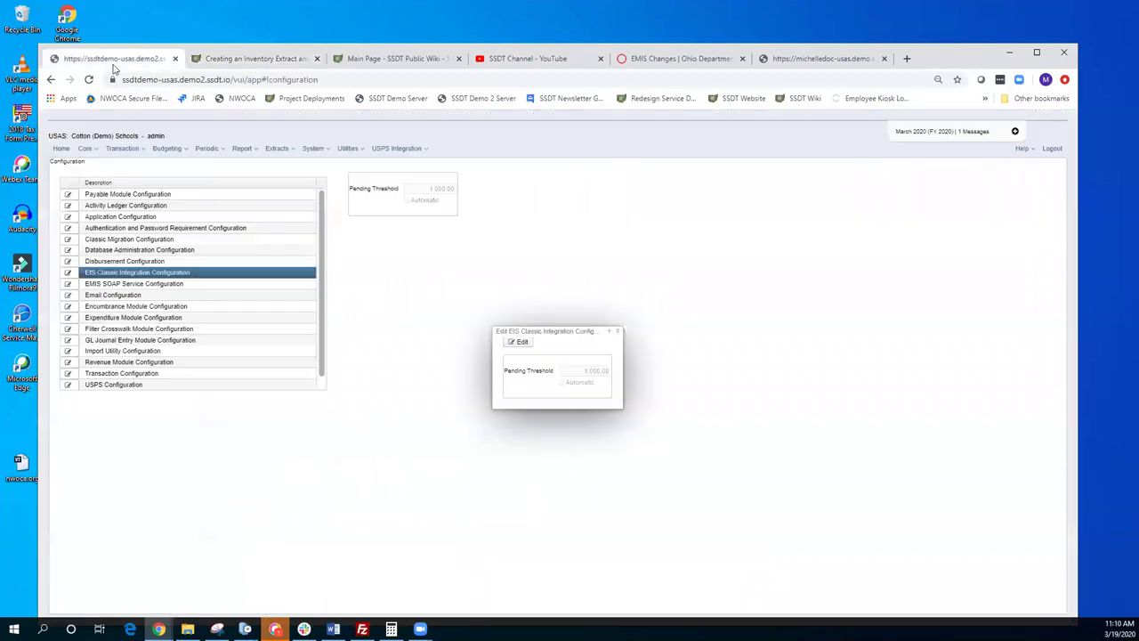
{"action": "left_click", "coordinate": [251, 151]}
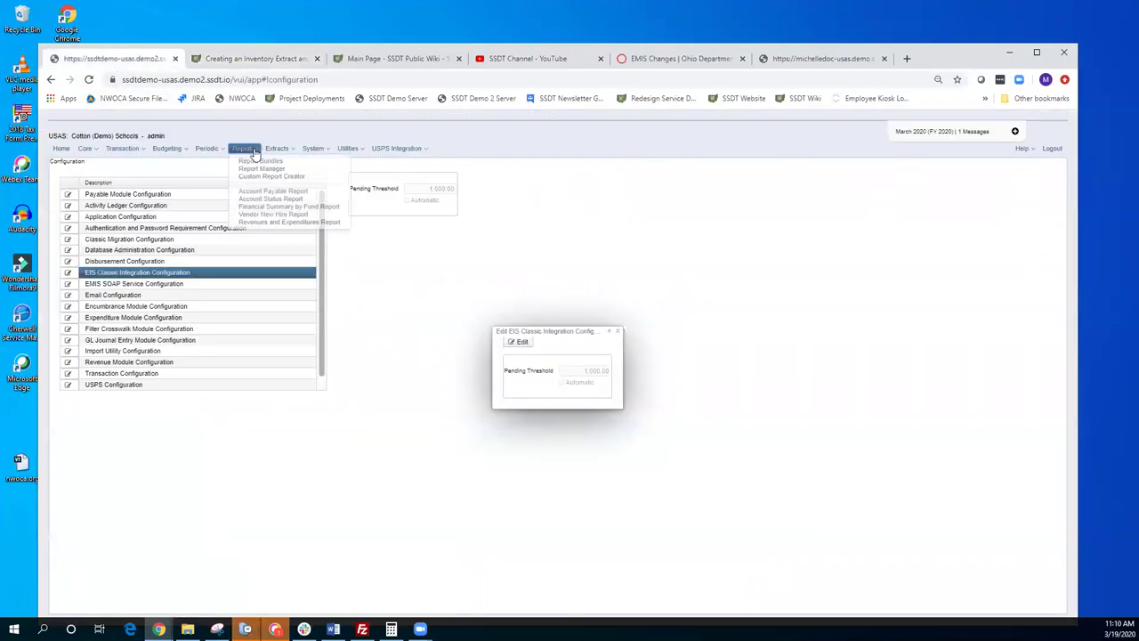
{"action": "left_click", "coordinate": [261, 169]}
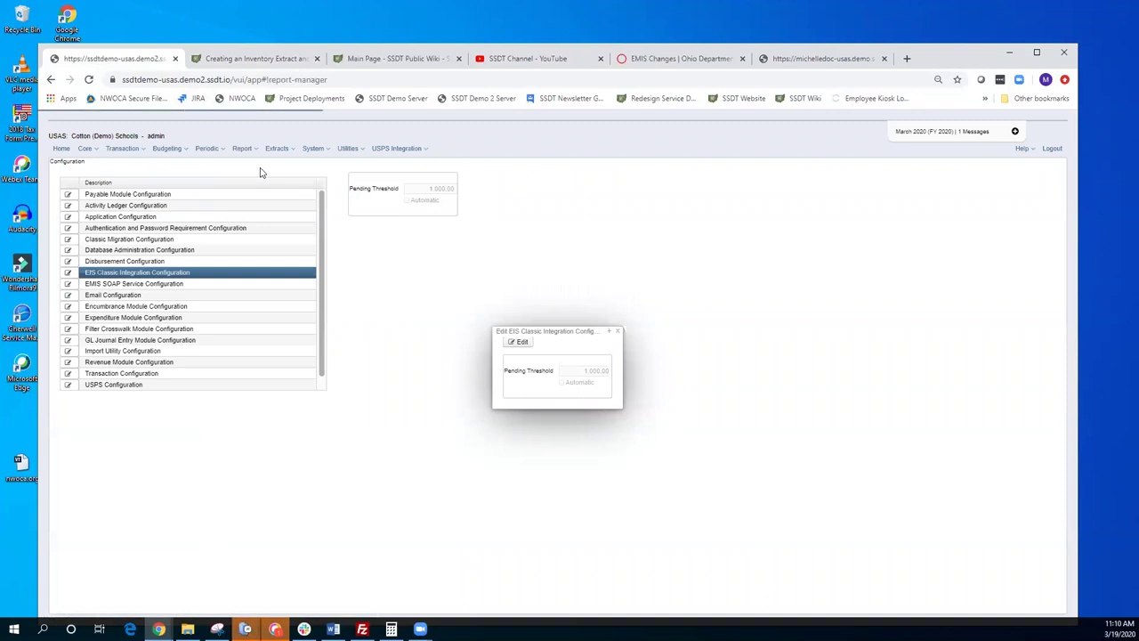
{"action": "scroll", "coordinate": [381, 414], "scroll_direction": "down", "scroll_amount": 3}
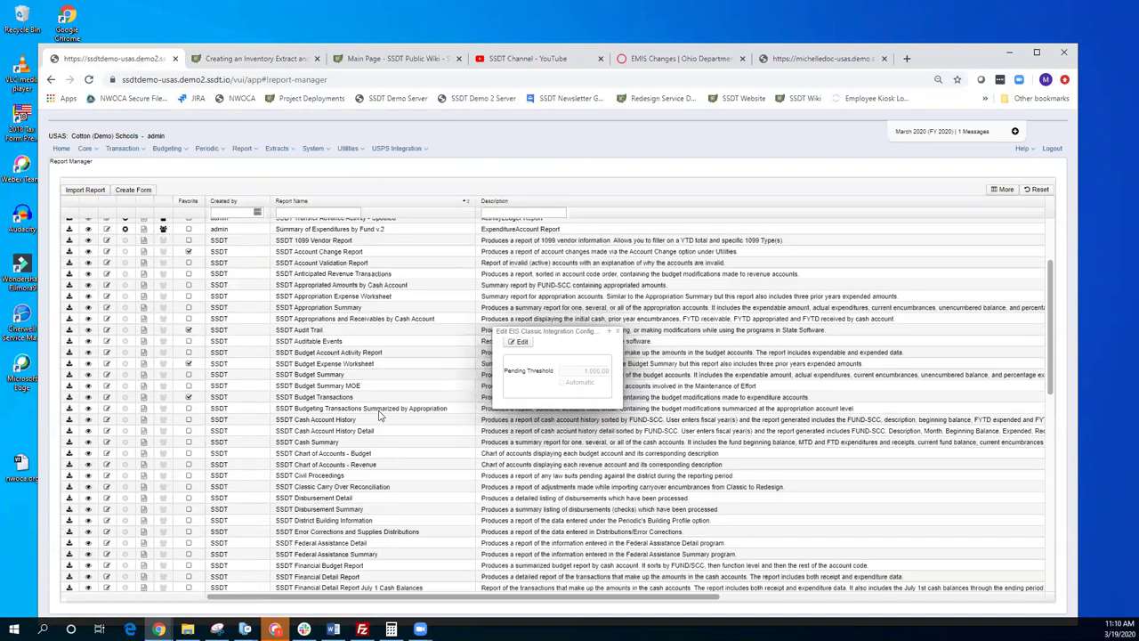
{"action": "scroll", "coordinate": [381, 414], "scroll_direction": "down", "scroll_amount": 3}
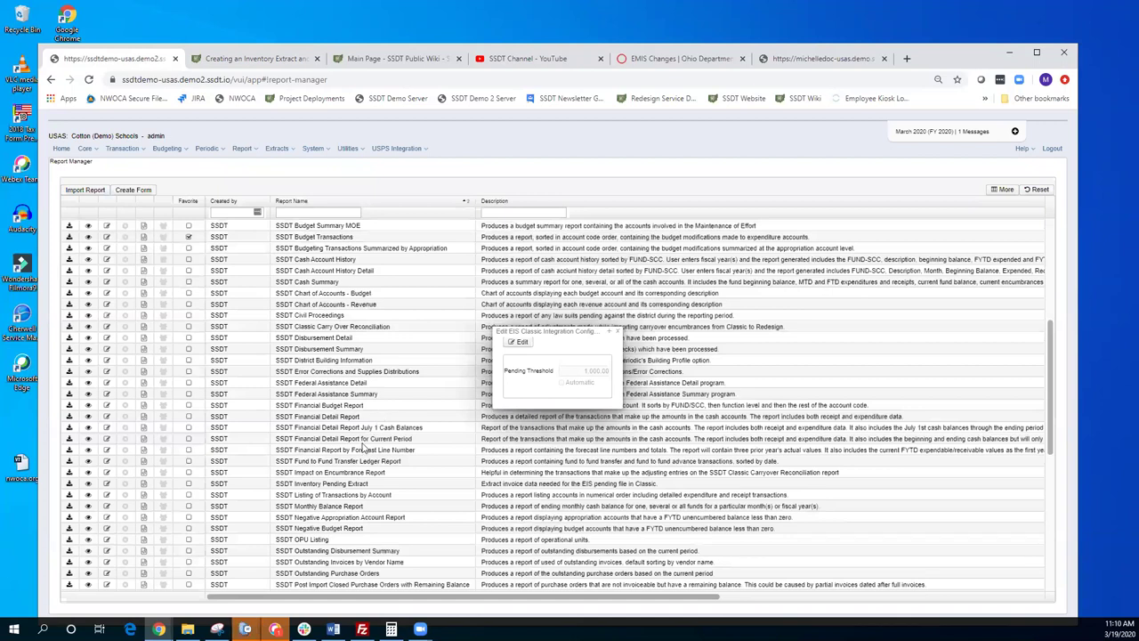
{"action": "left_click", "coordinate": [68, 483]}
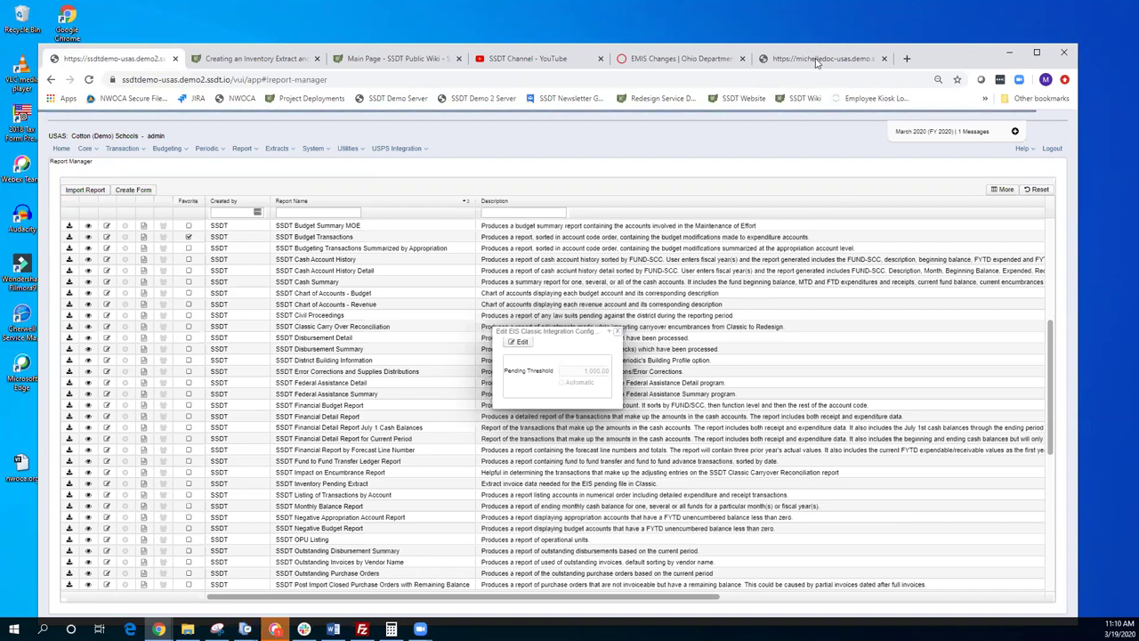
Switch to the EMIS Changes page and scroll through the May 21, 2020 release entries.
{"action": "left_click", "coordinate": [697, 60]}
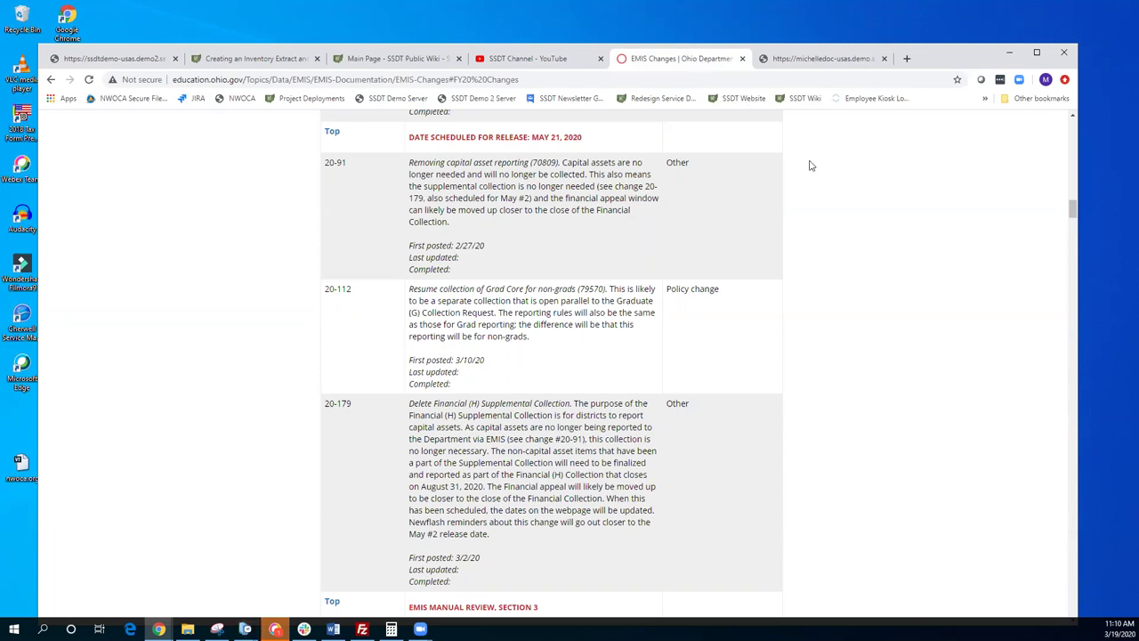
{"action": "scroll", "coordinate": [810, 164], "scroll_direction": "up", "scroll_amount": 1}
{"action": "scroll", "coordinate": [810, 164], "scroll_direction": "up", "scroll_amount": 1}
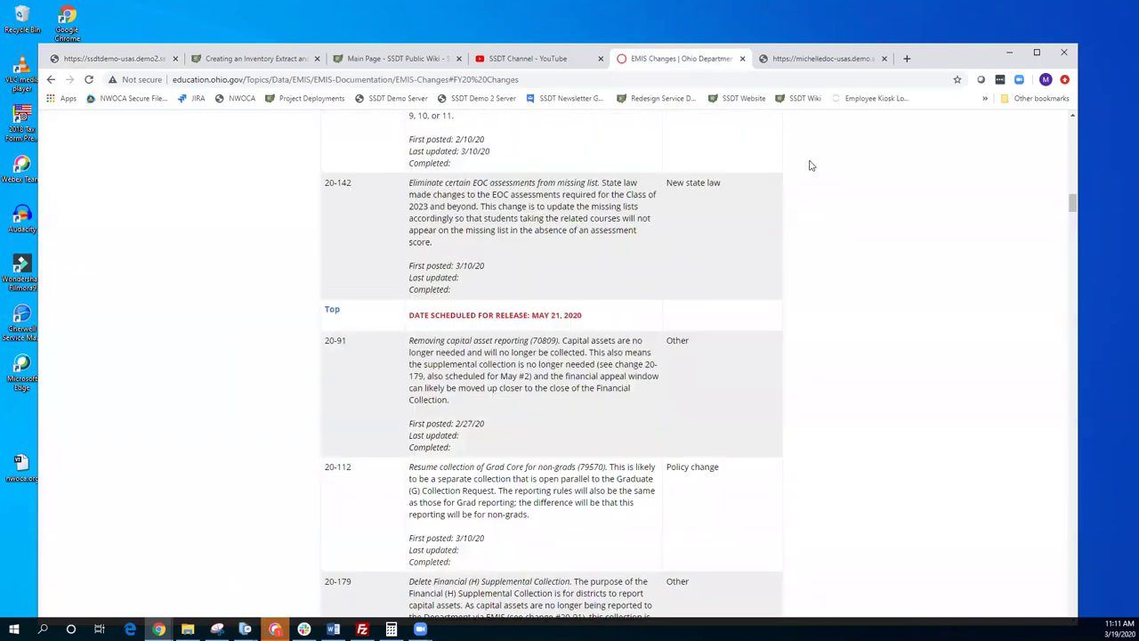
{"action": "scroll", "coordinate": [810, 165], "scroll_direction": "down", "scroll_amount": 1}
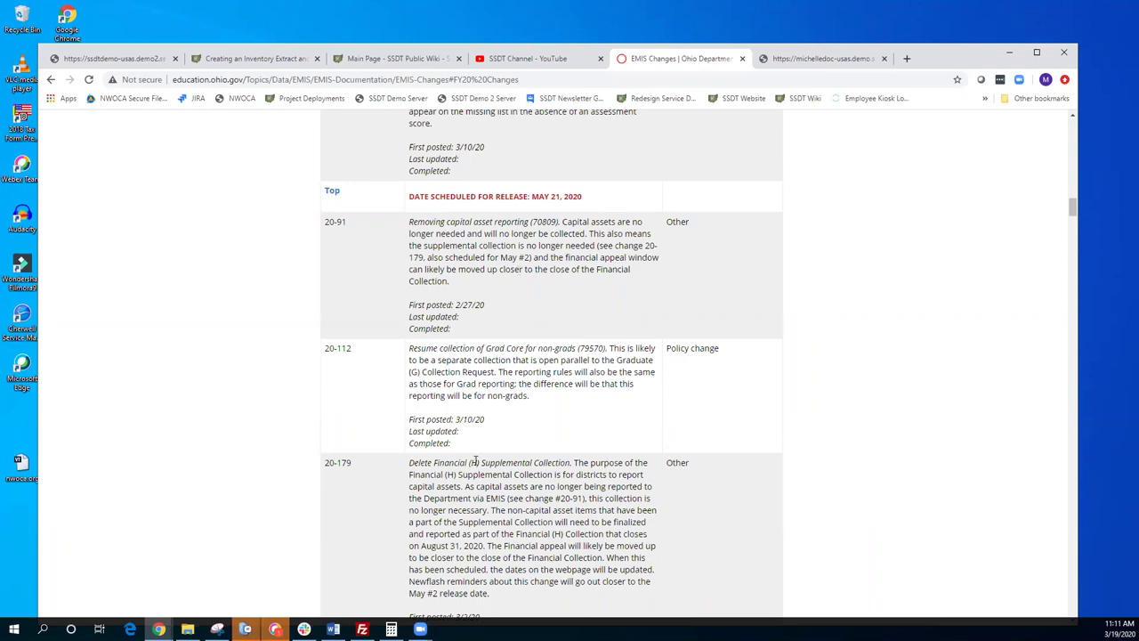
{"action": "scroll", "coordinate": [485, 426], "scroll_direction": "down", "scroll_amount": 1}
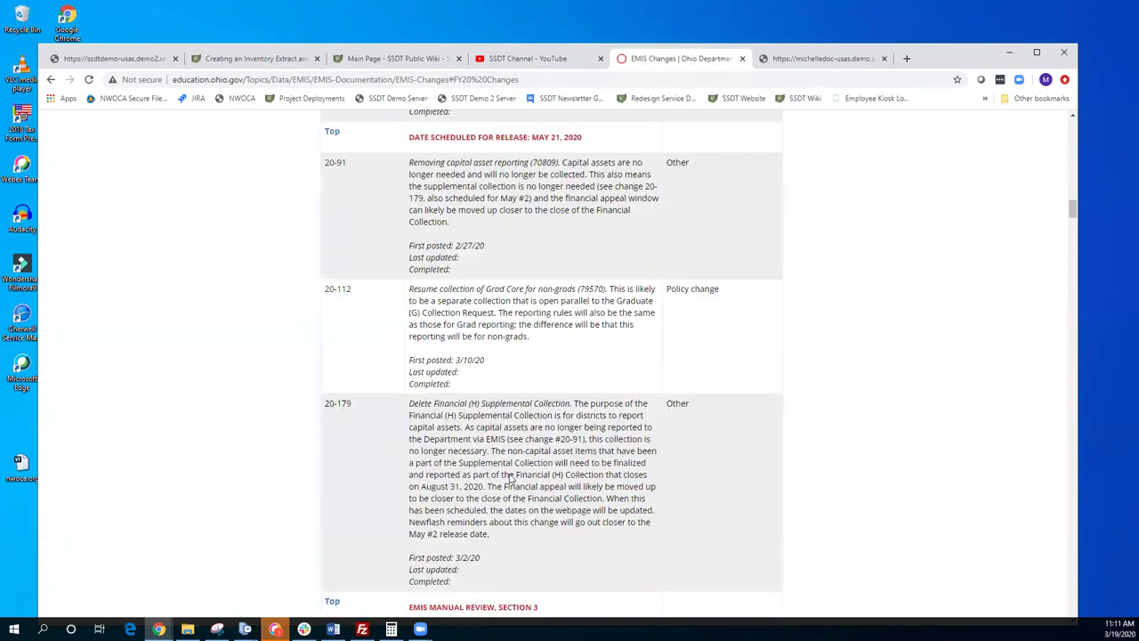
{"action": "scroll", "coordinate": [513, 476], "scroll_direction": "down", "scroll_amount": 1}
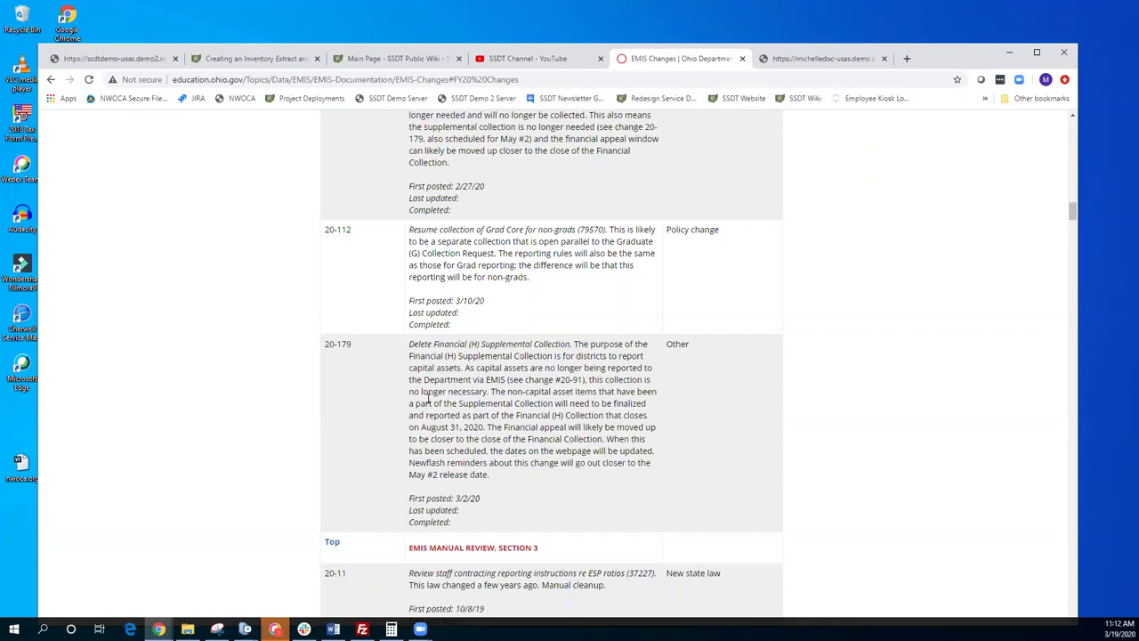
Back in USAS-R, show the SSDT Inventory Pending Extract report's query options.
{"action": "left_click", "coordinate": [115, 67]}
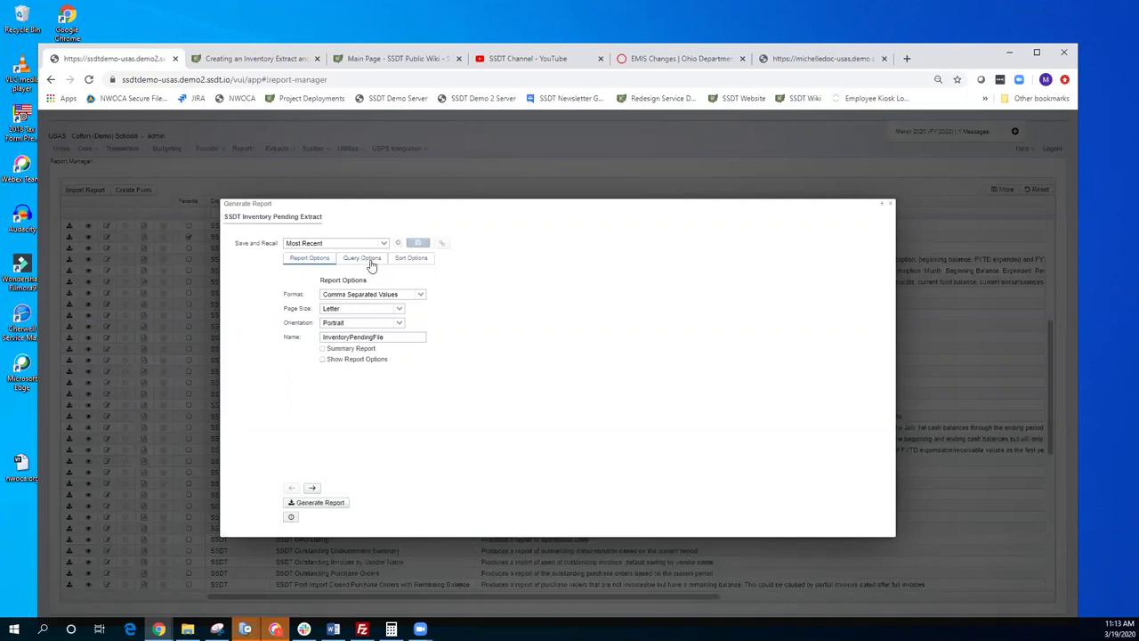
{"action": "left_click", "coordinate": [372, 260]}
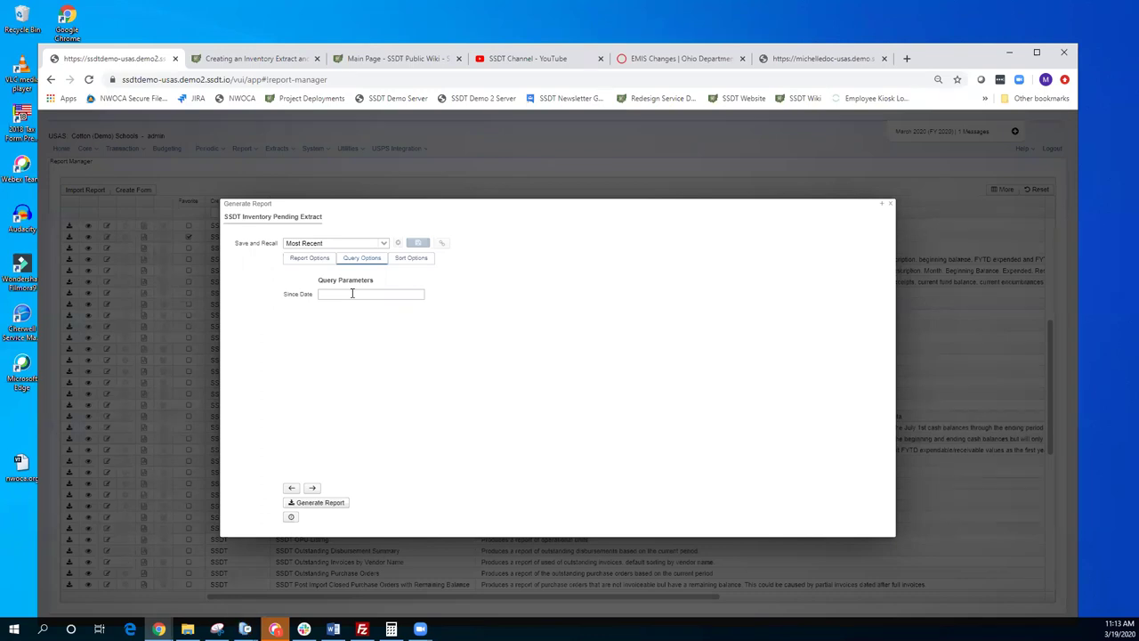
Switch to the 'Creating an Inventory Extract and Importing into Classic EIS' wiki tab.
{"action": "left_click", "coordinate": [273, 64]}
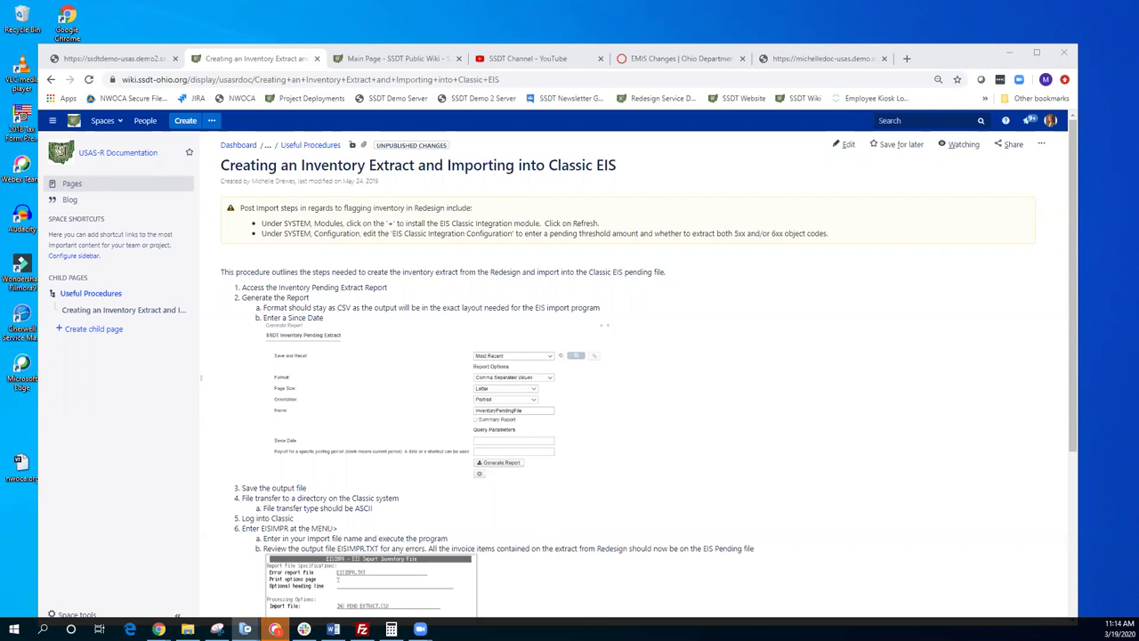
Bring up the Reflection terminal and exit the EIS Import Inventory File screen.
{"action": "key", "text": "alt+Tab"}
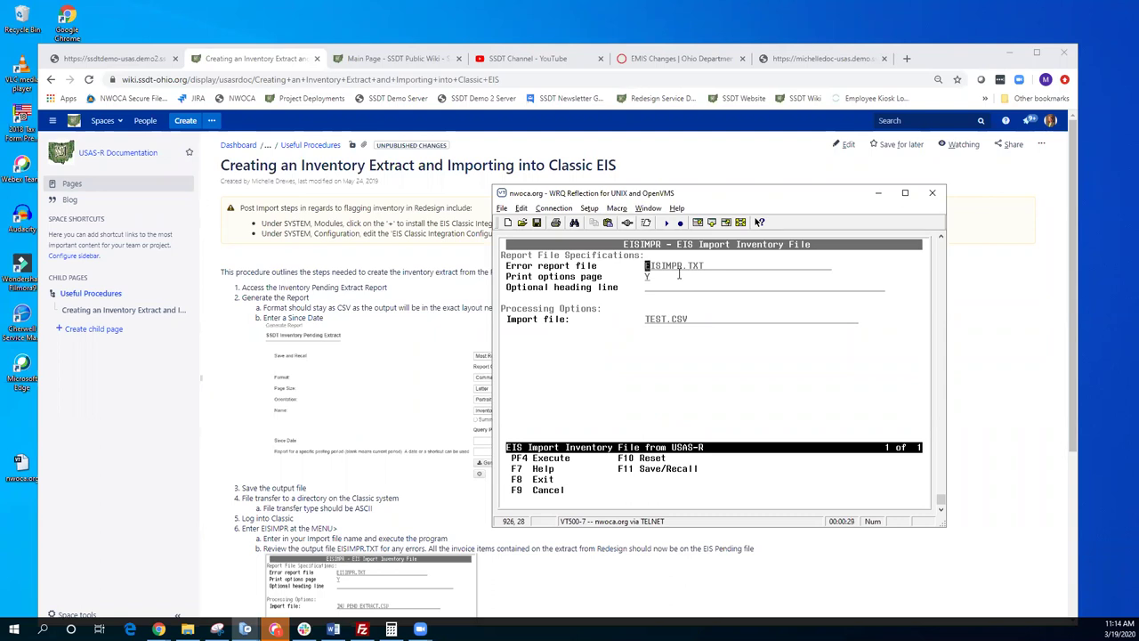
{"action": "key", "text": "Tab"}
{"action": "key", "text": "Tab"}
{"action": "key", "text": "Tab"}
{"action": "key", "text": "F8"}
{"action": "key", "text": "F8"}
Run menu eisscn and choose option 5 to review pending items from USAS.
{"action": "type", "text": "me"}
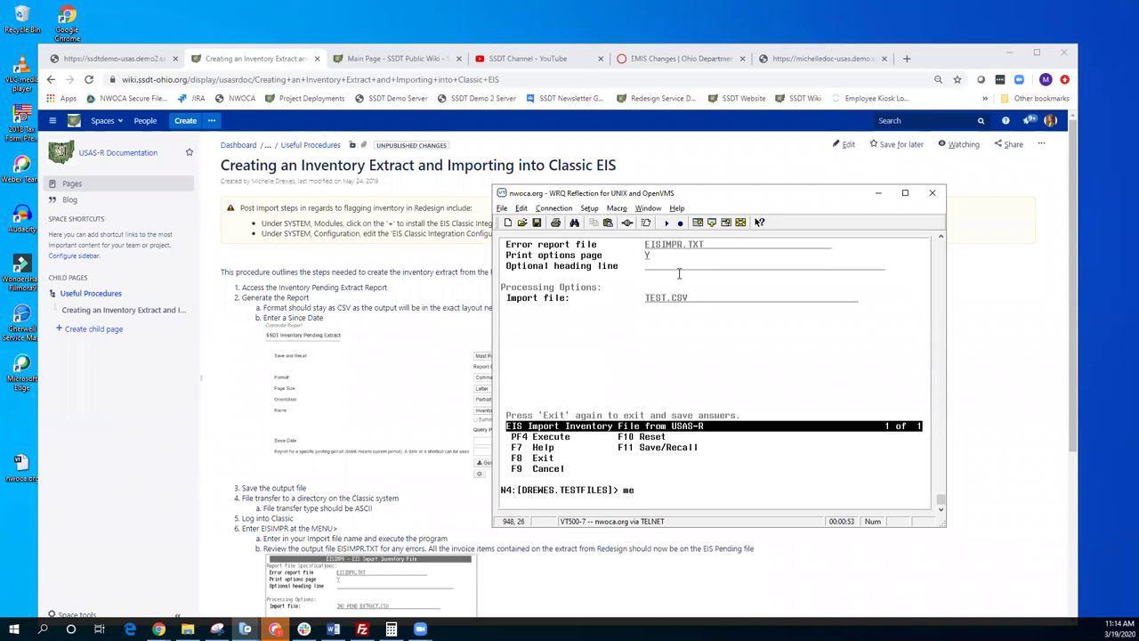
{"action": "type", "text": "nu eisscn"}
{"action": "key", "text": "Return"}
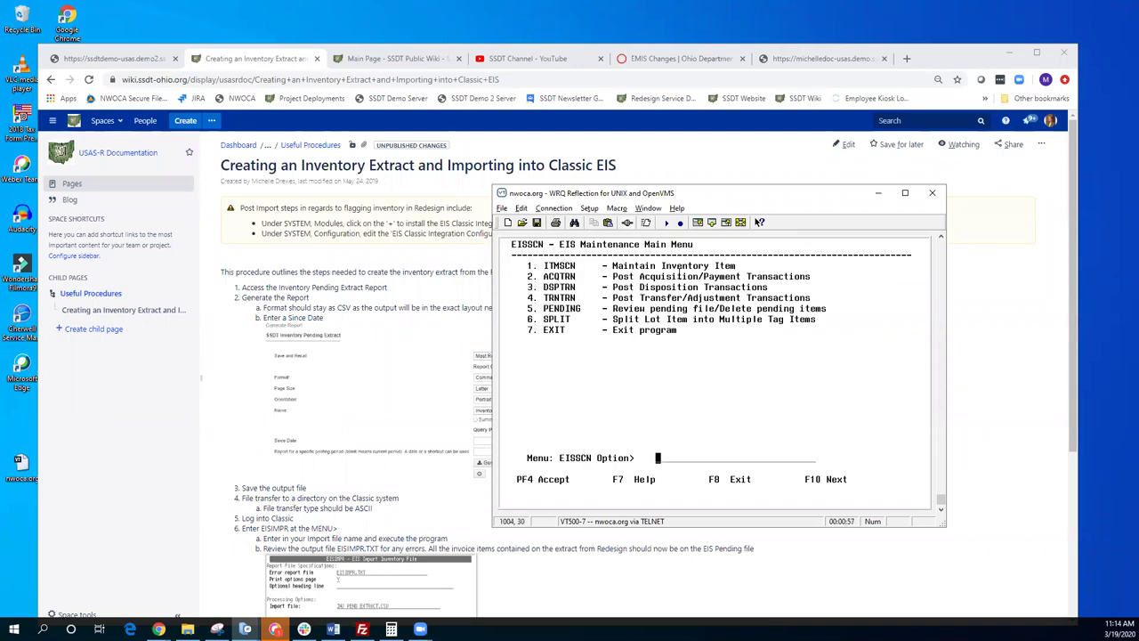
{"action": "type", "text": "5"}
{"action": "key", "text": "Return"}
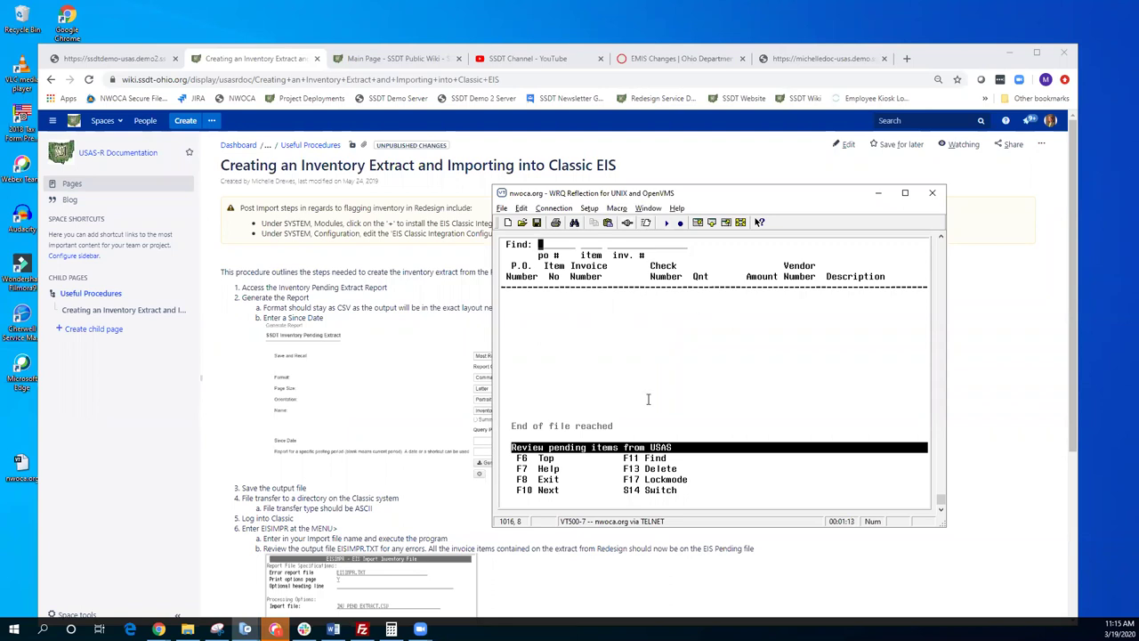
Return to the Classic EIS inventory extract wiki page and scroll through its procedure.
{"action": "left_click", "coordinate": [878, 193]}
{"action": "scroll", "coordinate": [764, 309], "scroll_direction": "down", "scroll_amount": 1}
{"action": "scroll", "coordinate": [764, 309], "scroll_direction": "down", "scroll_amount": 2}
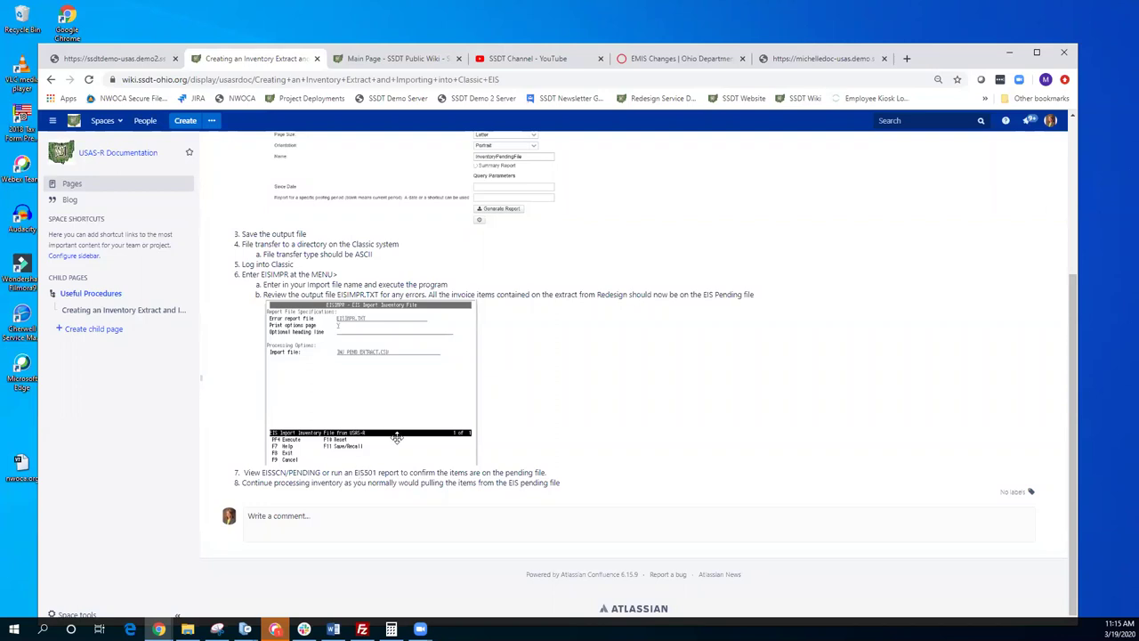
{"action": "scroll", "coordinate": [636, 430], "scroll_direction": "up", "scroll_amount": 3}
{"action": "scroll", "coordinate": [635, 430], "scroll_direction": "up", "scroll_amount": 1}
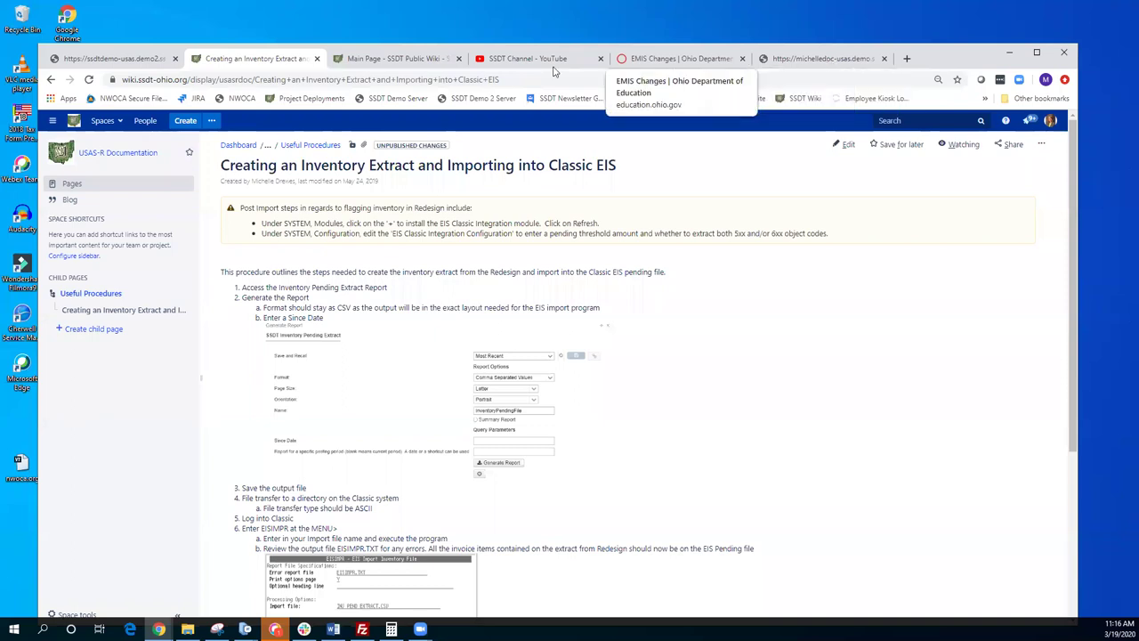
From the SSDT Public Wiki main page, open the USAS-R Documentation space under Redesign Documentation.
{"action": "left_click", "coordinate": [415, 66]}
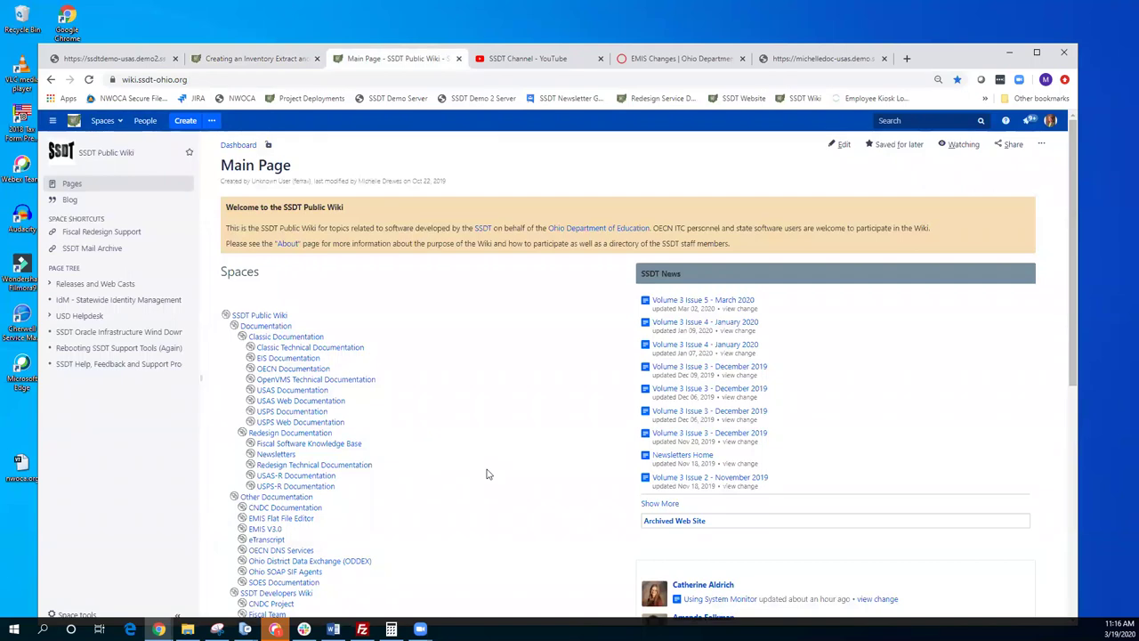
{"action": "scroll", "coordinate": [486, 470], "scroll_direction": "down", "scroll_amount": 1}
{"action": "scroll", "coordinate": [483, 466], "scroll_direction": "down", "scroll_amount": 1}
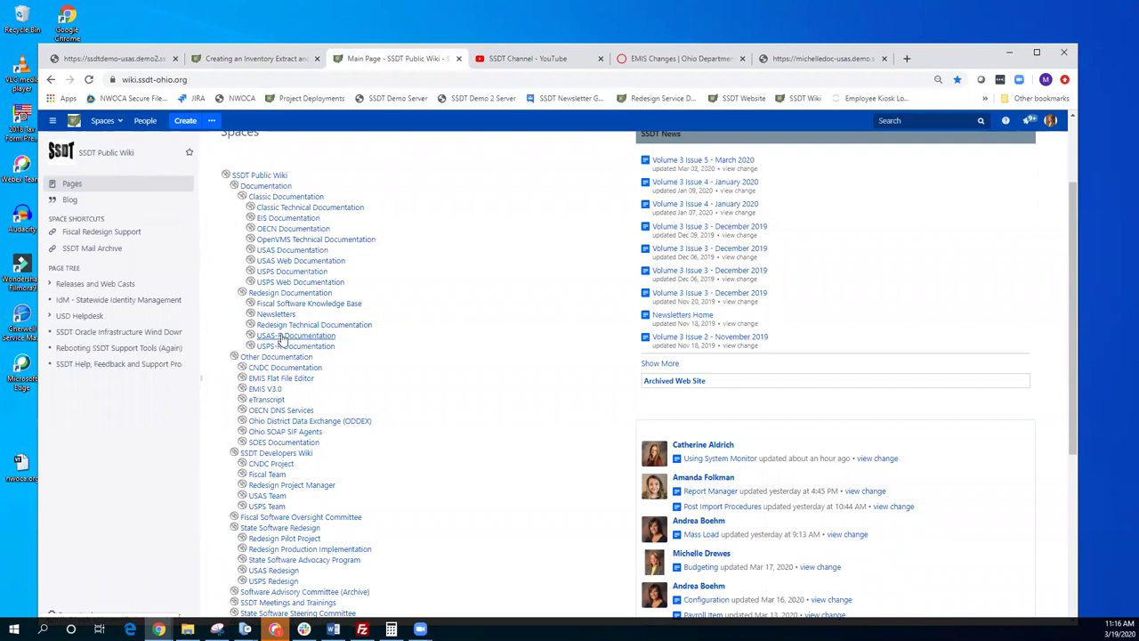
{"action": "left_click", "coordinate": [282, 339]}
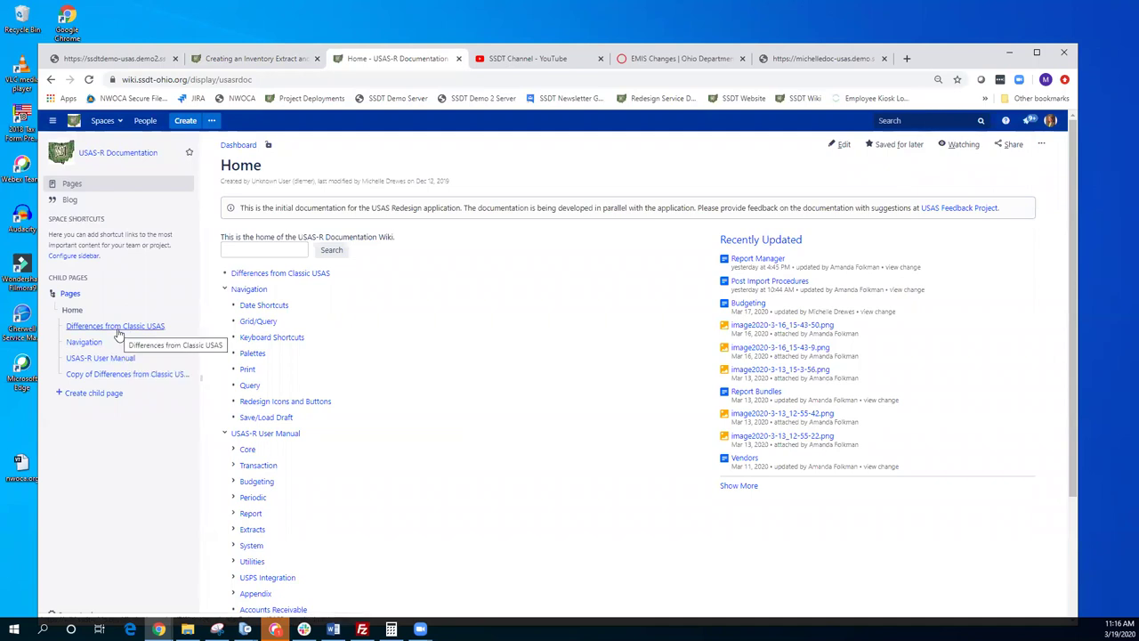
View the Differences from Classic USAS, Navigation and Query pages, returning to Navigation.
{"action": "left_click", "coordinate": [118, 333]}
{"action": "left_click", "coordinate": [96, 344]}
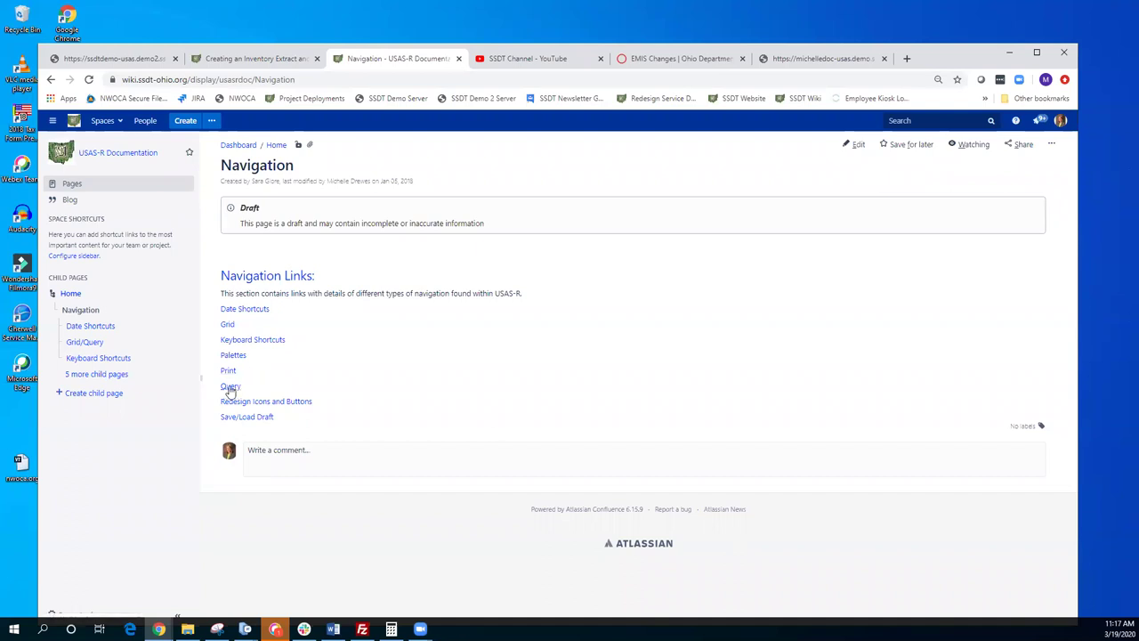
{"action": "left_click", "coordinate": [231, 387]}
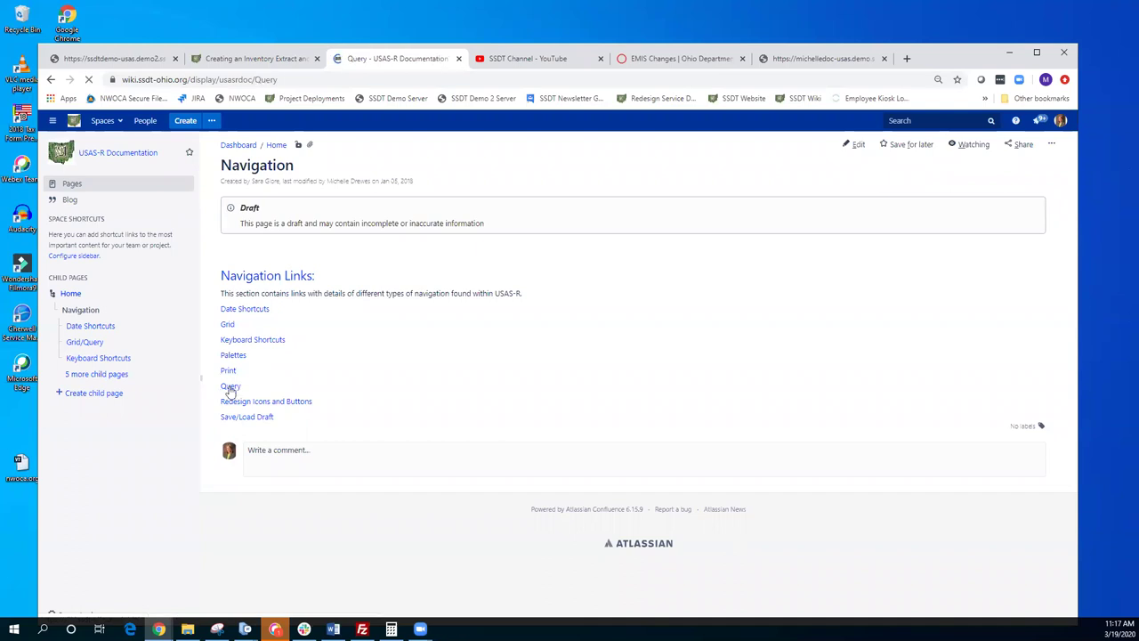
{"action": "scroll", "coordinate": [330, 371], "scroll_direction": "down", "scroll_amount": 4}
{"action": "scroll", "coordinate": [143, 260], "scroll_direction": "up", "scroll_amount": 4}
{"action": "left_click", "coordinate": [50, 79]}
Browse the Redesign Icons and Buttons tables, then go back to Navigation.
{"action": "left_click", "coordinate": [258, 402]}
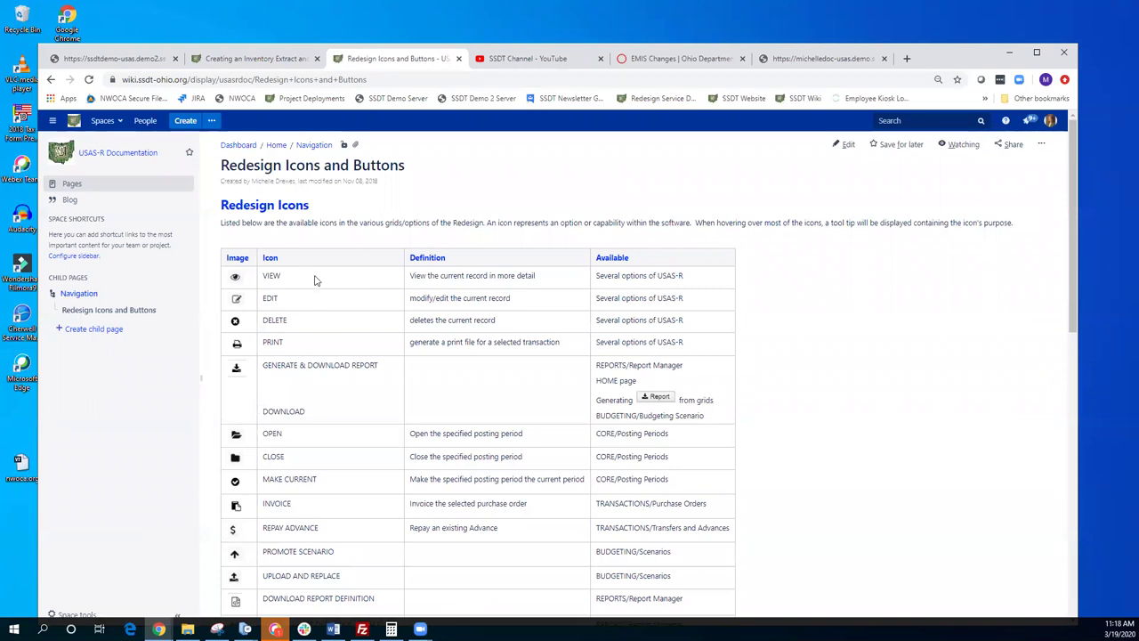
{"action": "scroll", "coordinate": [323, 296], "scroll_direction": "down", "scroll_amount": 4}
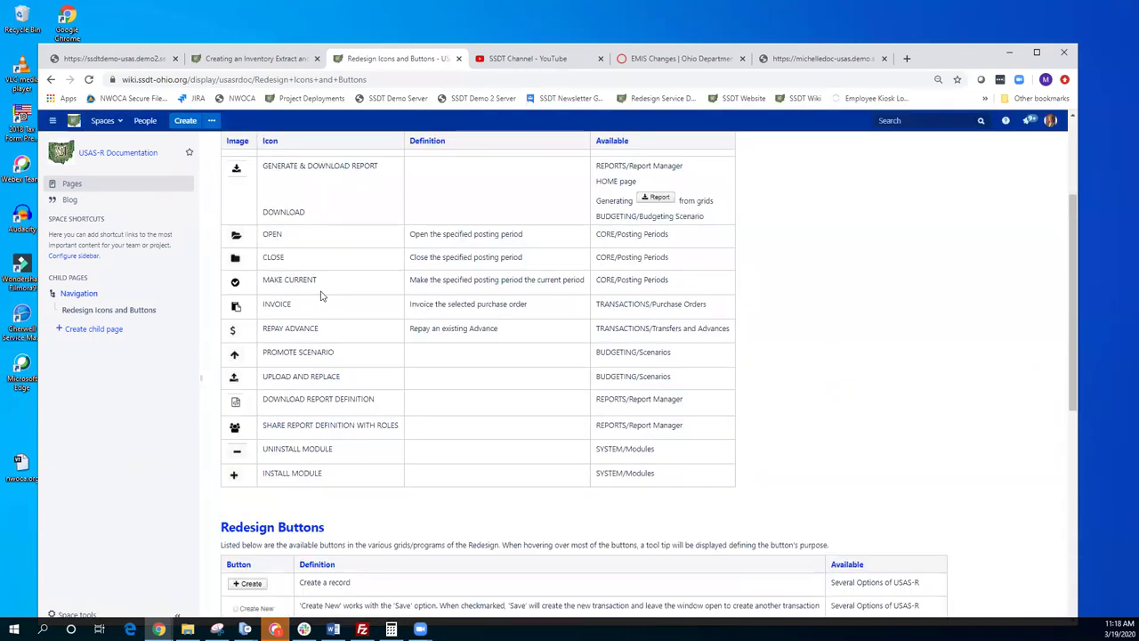
{"action": "scroll", "coordinate": [322, 296], "scroll_direction": "down", "scroll_amount": 5}
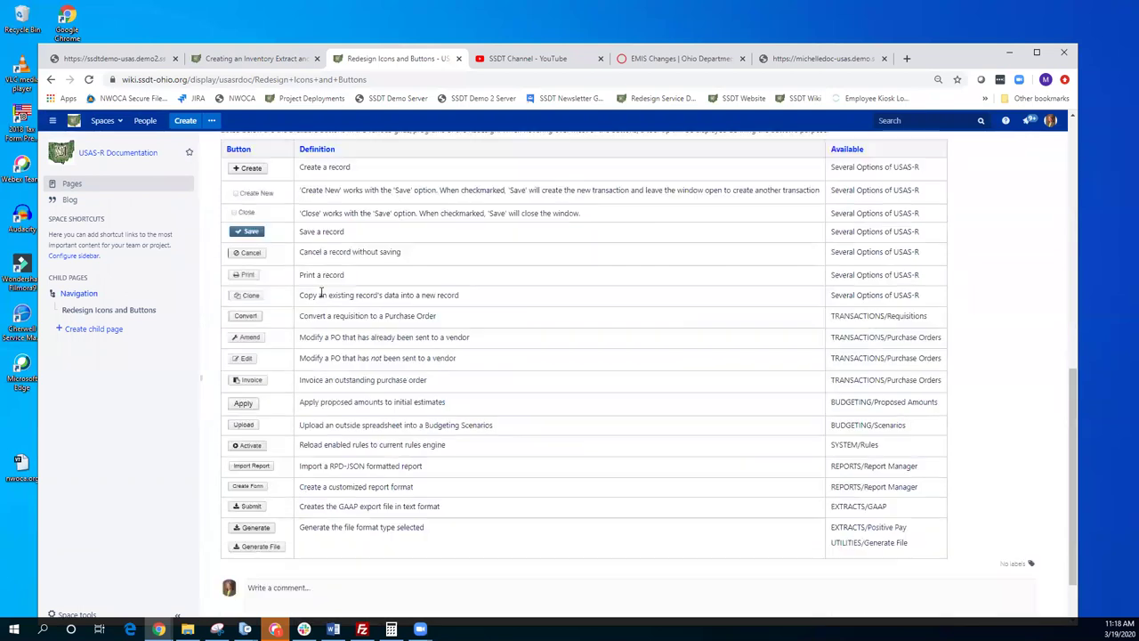
{"action": "scroll", "coordinate": [323, 291], "scroll_direction": "up", "scroll_amount": 10}
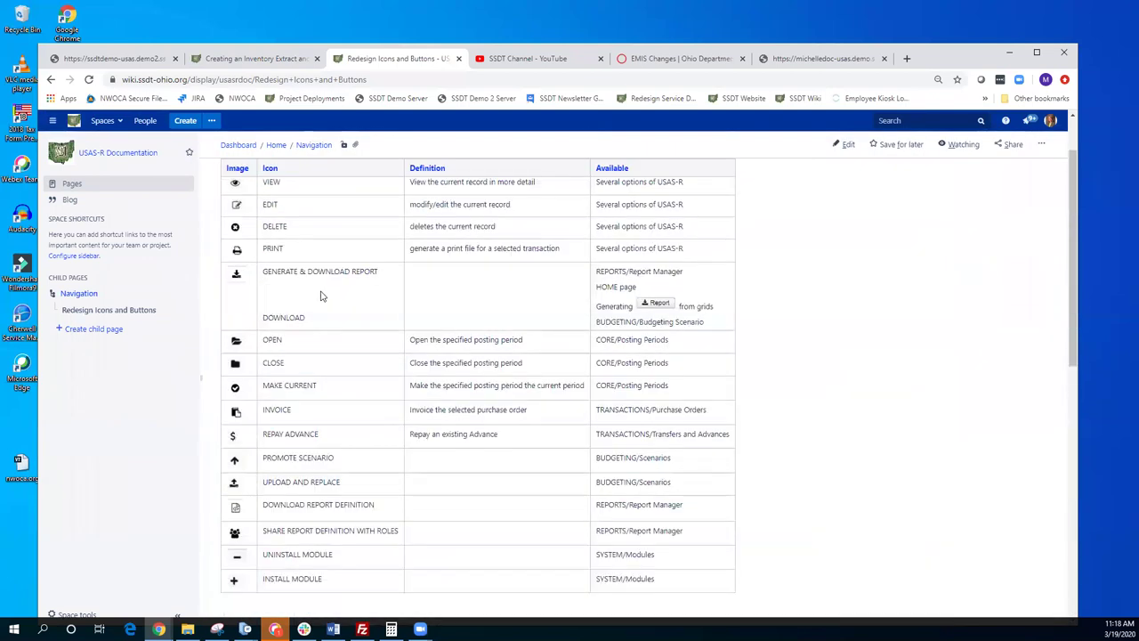
{"action": "left_click", "coordinate": [50, 79]}
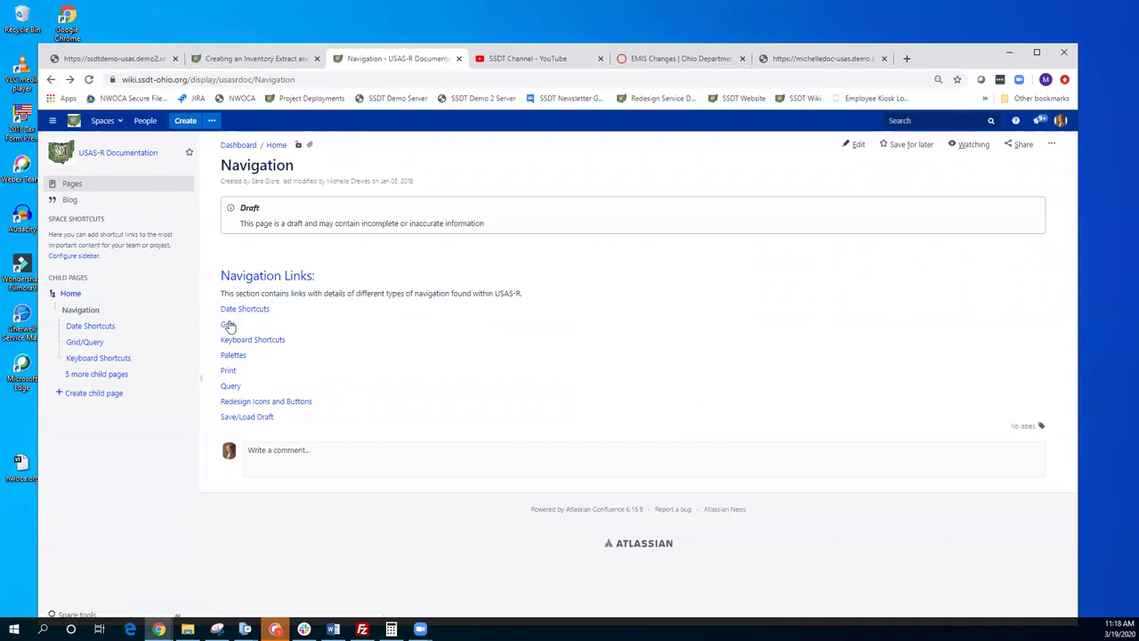
{"action": "left_click", "coordinate": [229, 326]}
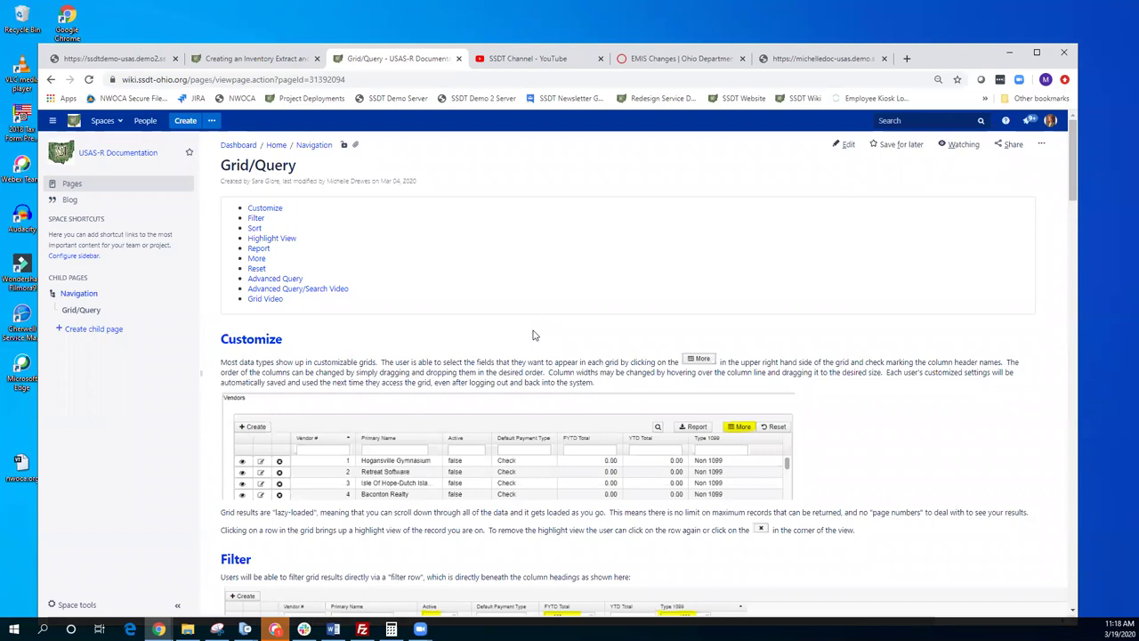
{"action": "scroll", "coordinate": [534, 430], "scroll_direction": "down", "scroll_amount": 2}
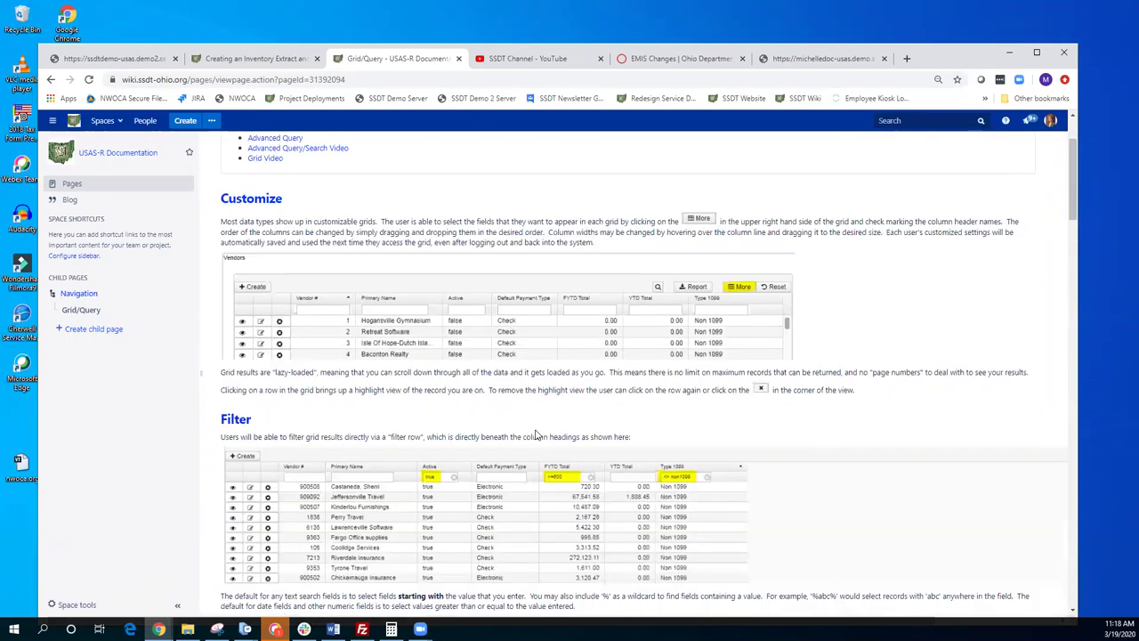
{"action": "scroll", "coordinate": [536, 434], "scroll_direction": "down", "scroll_amount": 2}
{"action": "scroll", "coordinate": [534, 433], "scroll_direction": "down", "scroll_amount": 2}
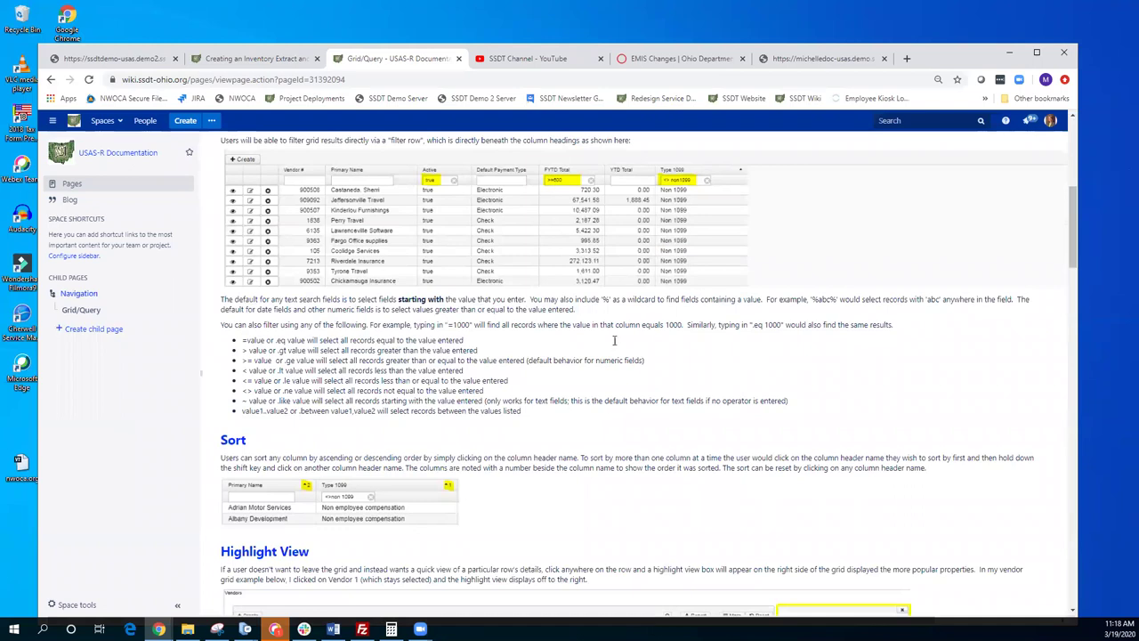
{"action": "scroll", "coordinate": [610, 420], "scroll_direction": "down", "scroll_amount": 2}
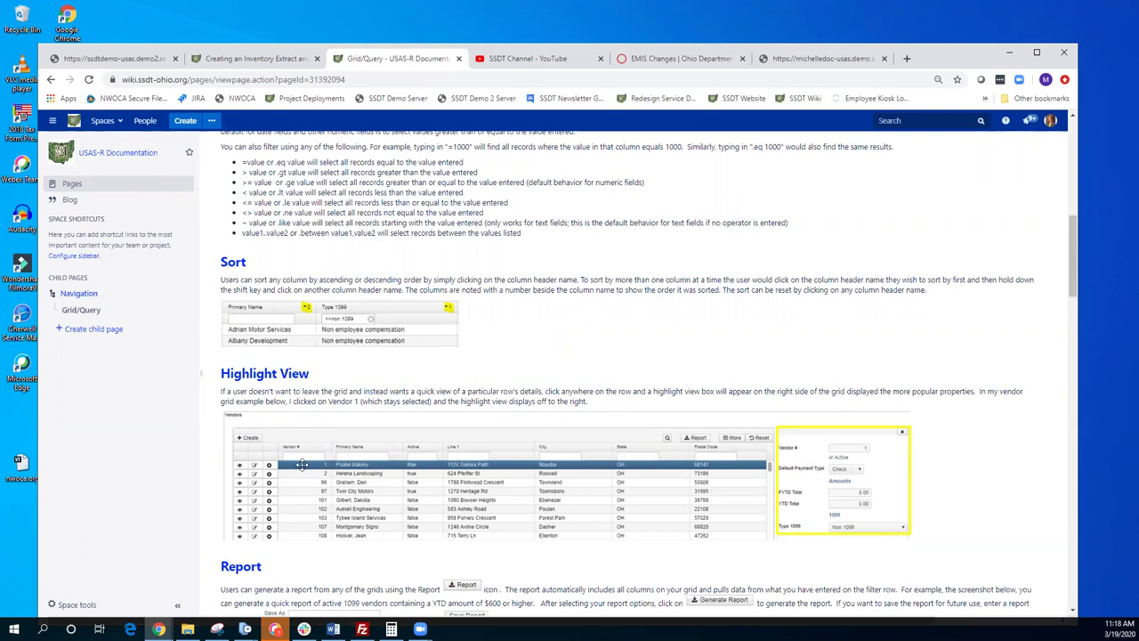
{"action": "scroll", "coordinate": [573, 354], "scroll_direction": "down", "scroll_amount": 2}
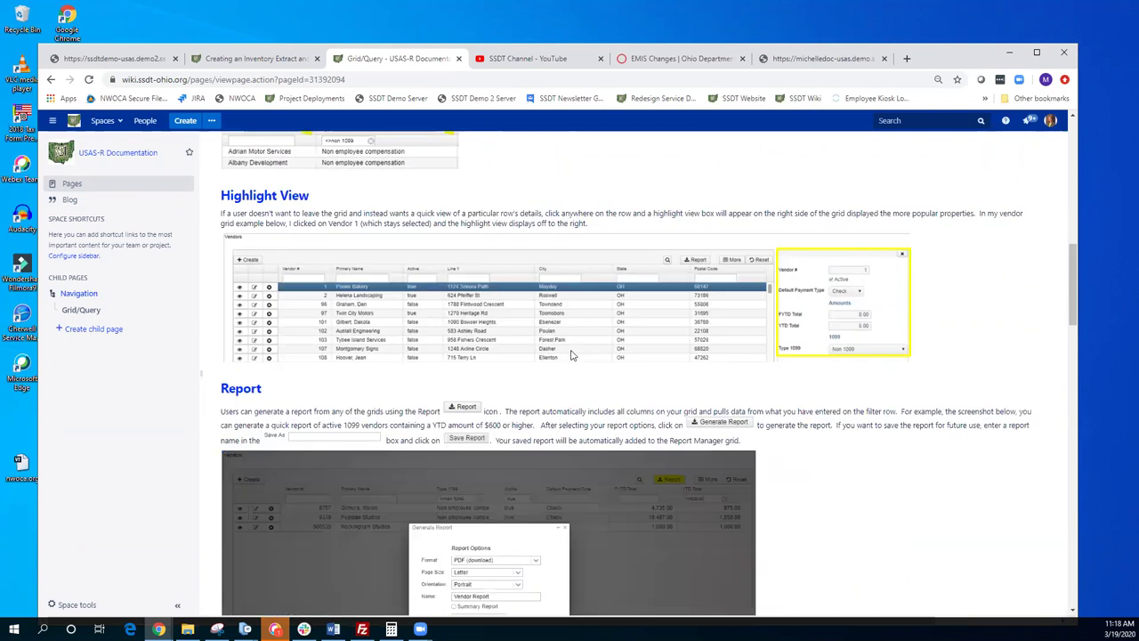
{"action": "scroll", "coordinate": [572, 355], "scroll_direction": "down", "scroll_amount": 2}
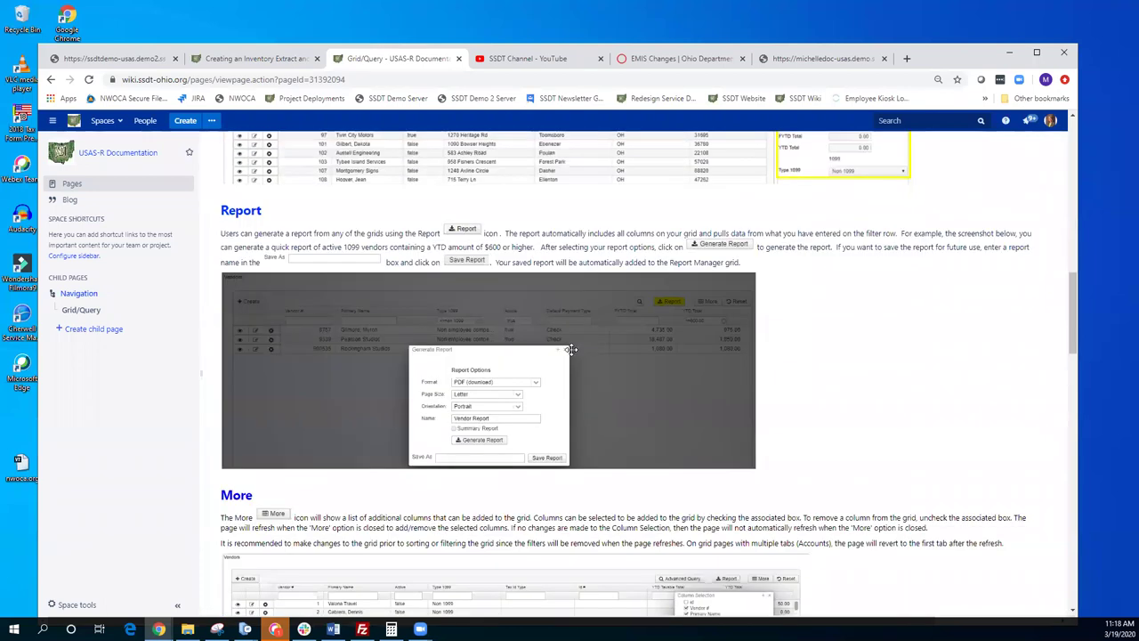
{"action": "scroll", "coordinate": [826, 365], "scroll_direction": "down", "scroll_amount": 2}
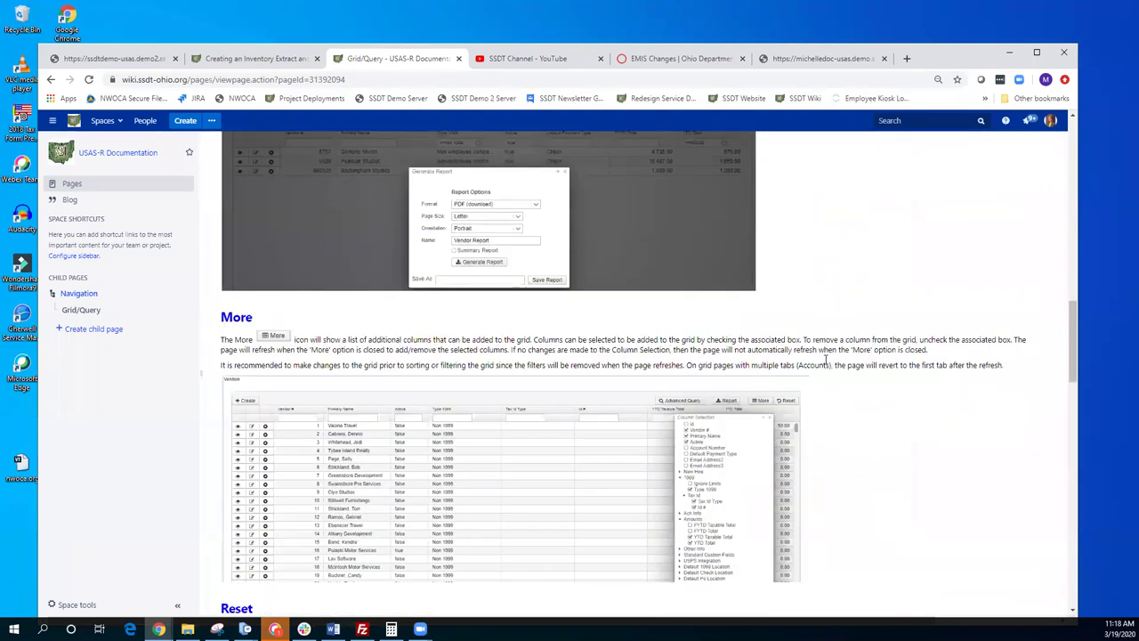
{"action": "scroll", "coordinate": [826, 365], "scroll_direction": "down", "scroll_amount": 2}
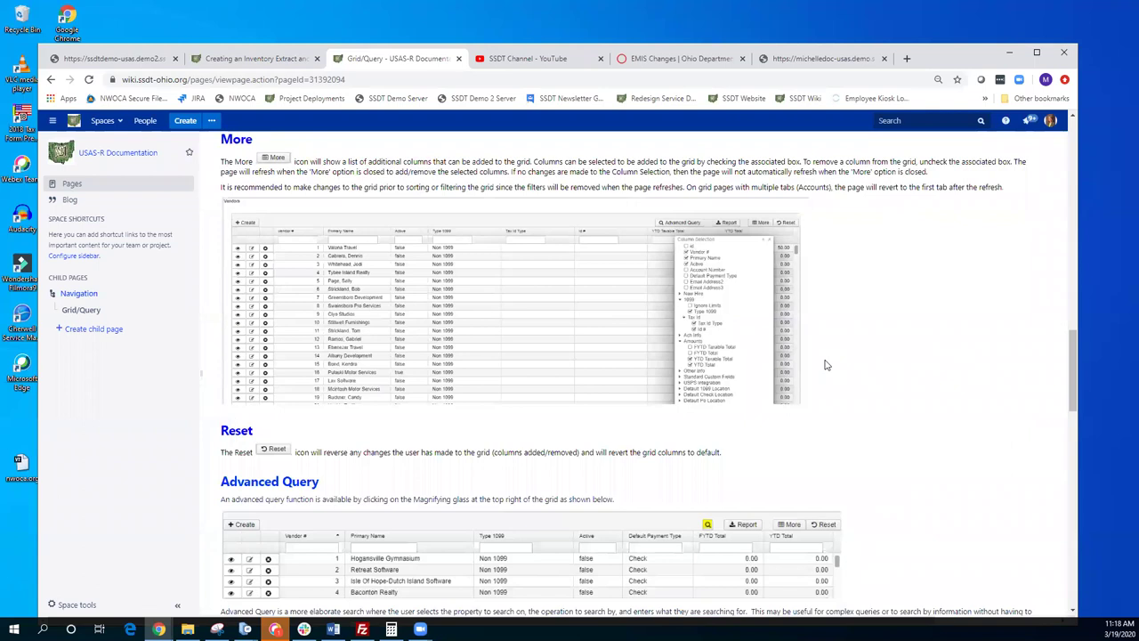
{"action": "scroll", "coordinate": [826, 365], "scroll_direction": "down", "scroll_amount": 2}
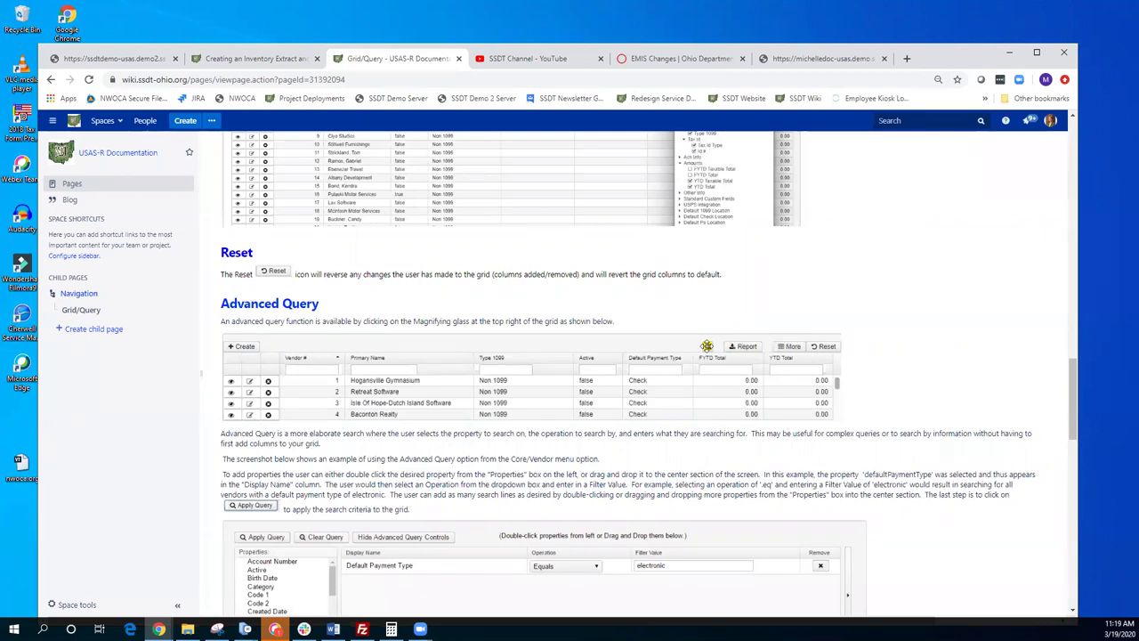
{"action": "scroll", "coordinate": [674, 425], "scroll_direction": "down", "scroll_amount": 2}
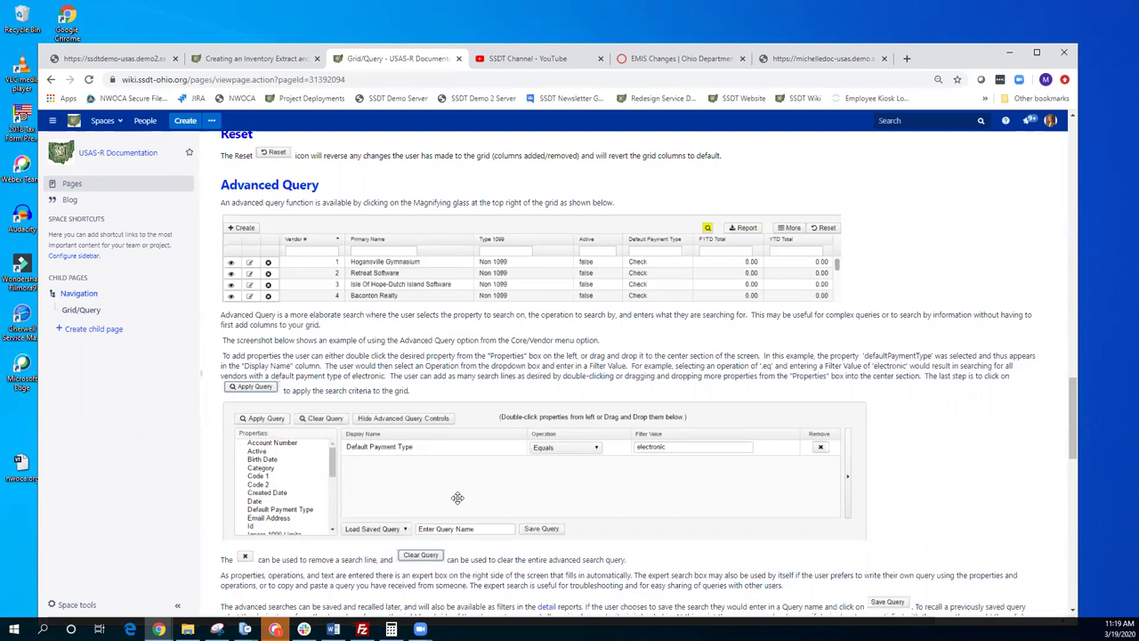
{"action": "scroll", "coordinate": [951, 212], "scroll_direction": "down", "scroll_amount": 3}
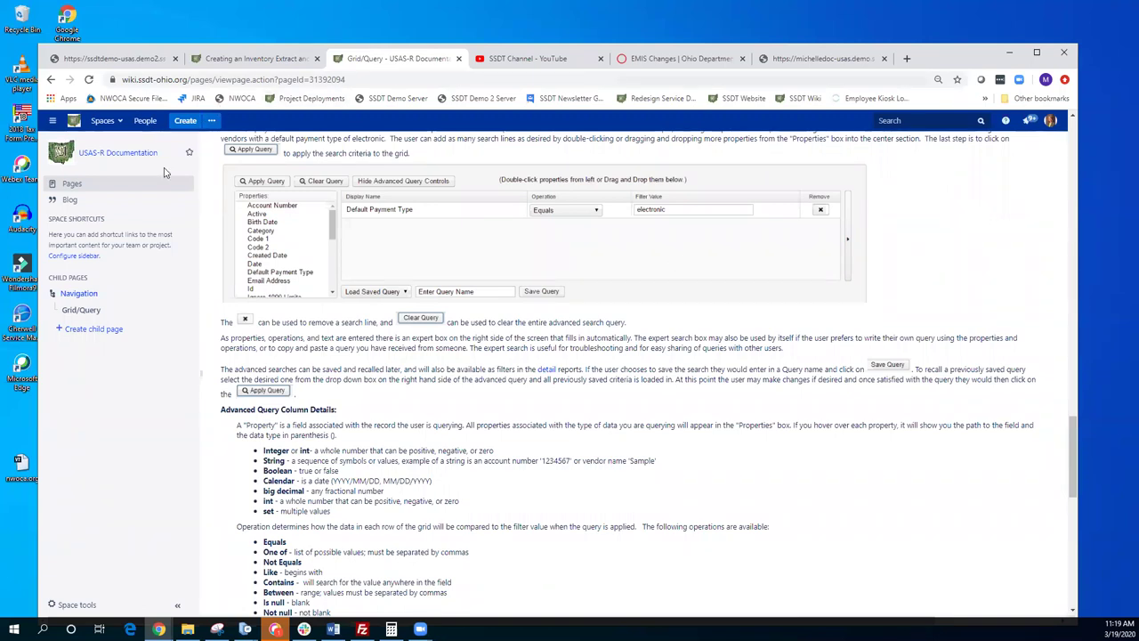
{"action": "left_click", "coordinate": [79, 296]}
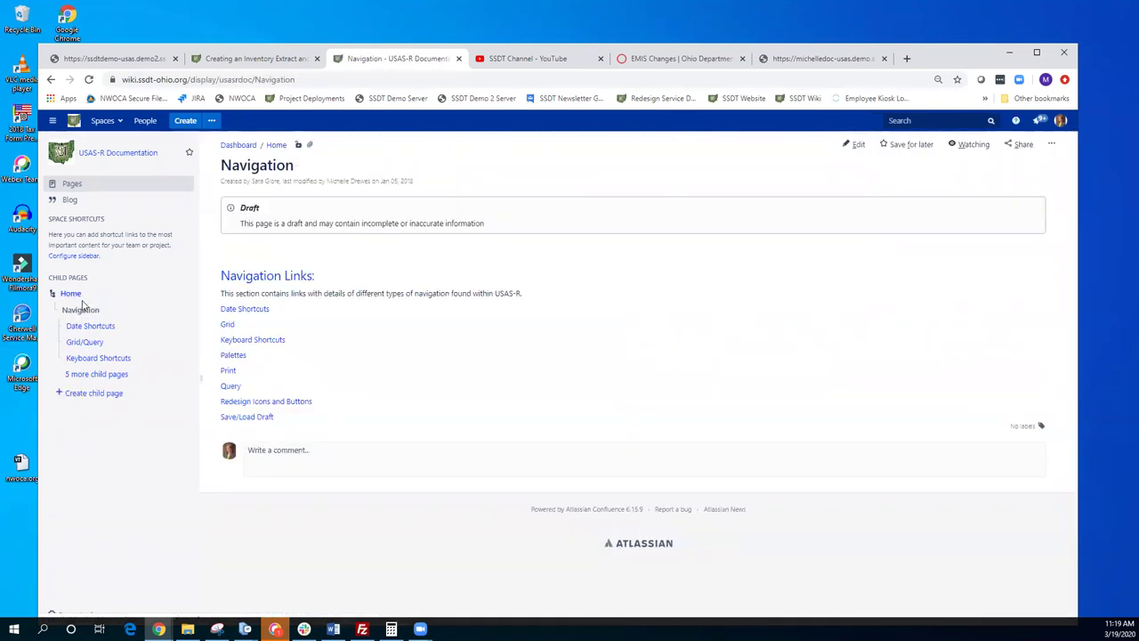
From the USAS-R Home, open the User Manual, expand all child pages, and open Appendix.
{"action": "left_click", "coordinate": [71, 297]}
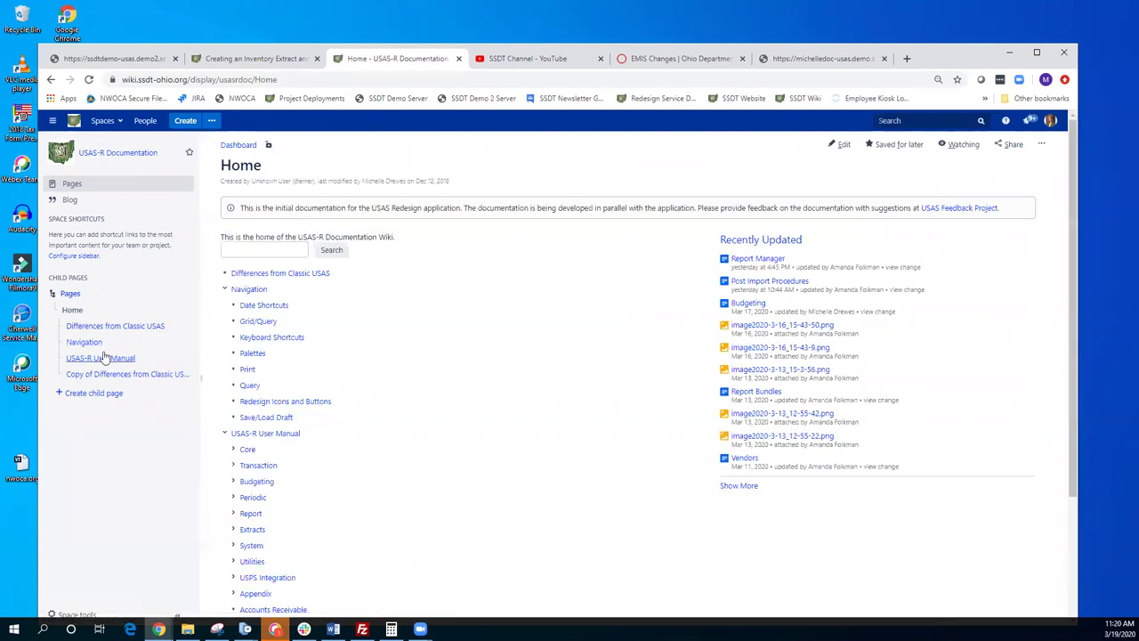
{"action": "left_click", "coordinate": [100, 358]}
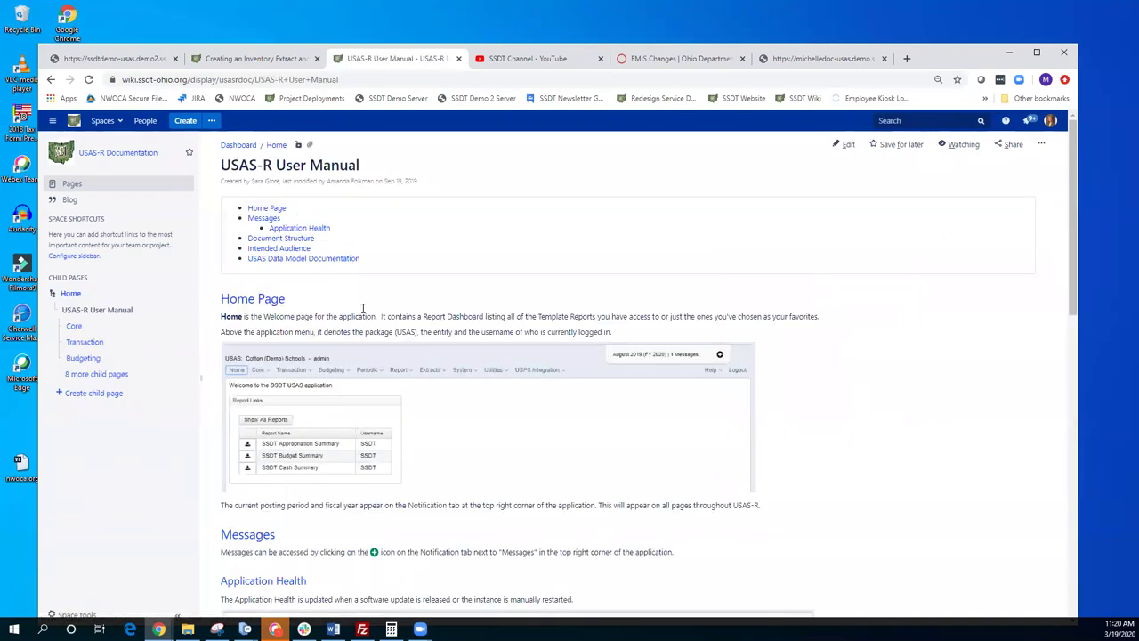
{"action": "left_click", "coordinate": [96, 375]}
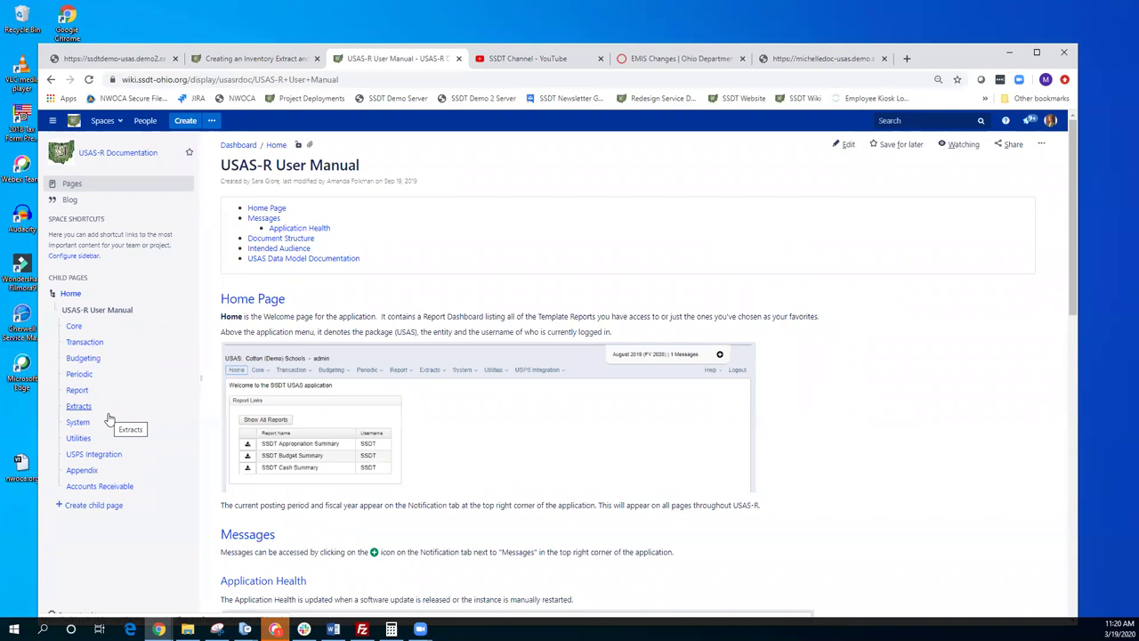
{"action": "left_click", "coordinate": [86, 471]}
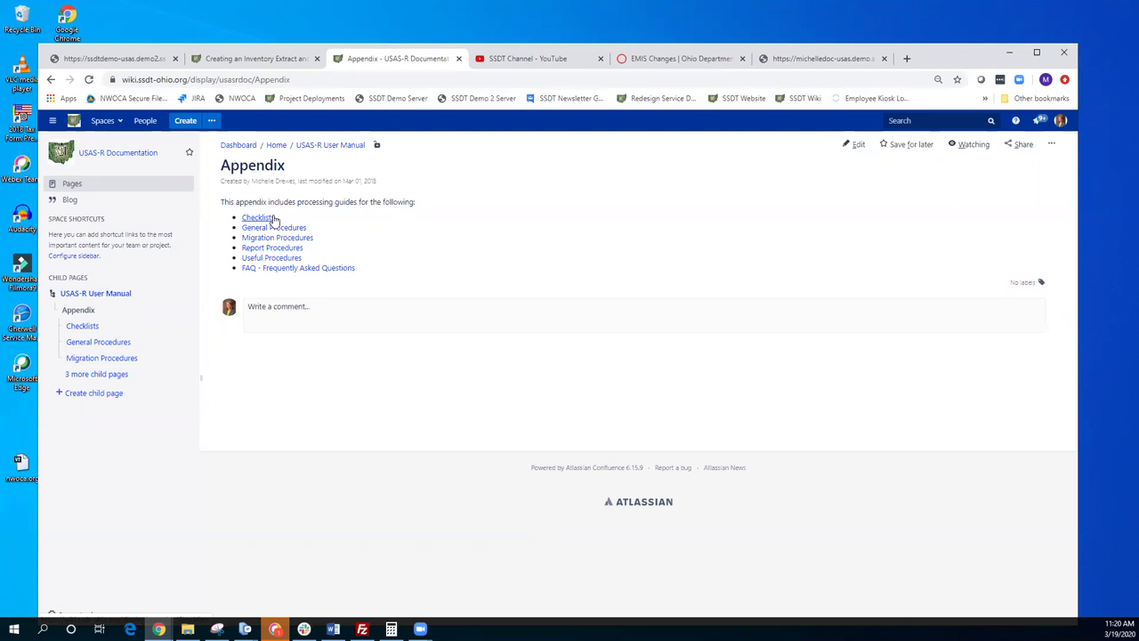
View the General Procedures page, then go back and open Migration Procedures.
{"action": "left_click", "coordinate": [285, 228]}
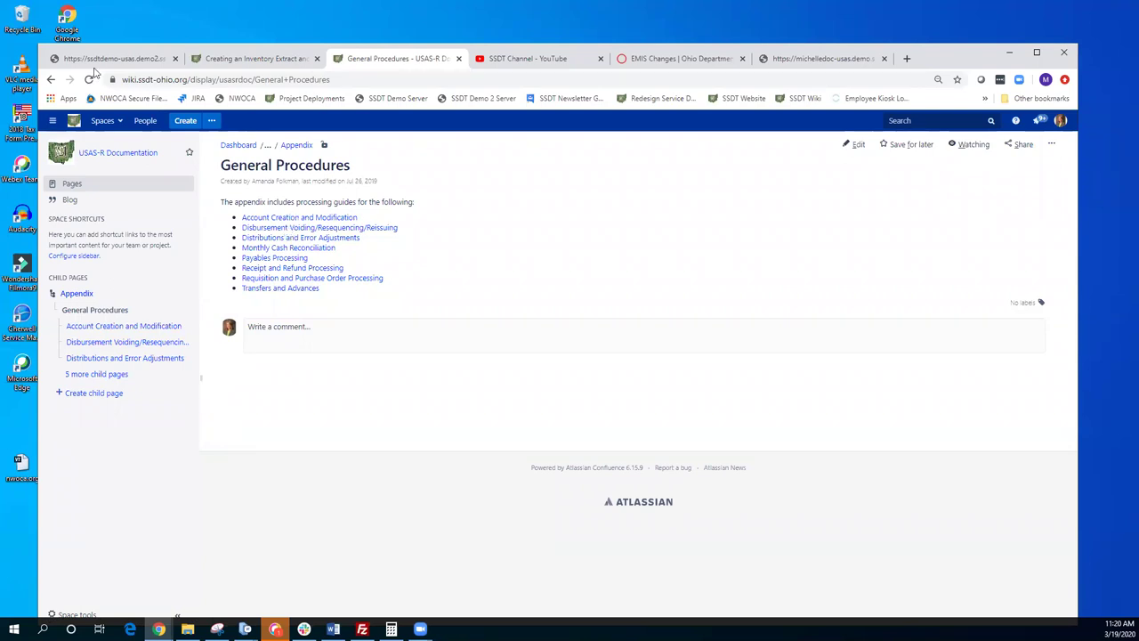
{"action": "left_click", "coordinate": [49, 80]}
{"action": "left_click", "coordinate": [306, 238]}
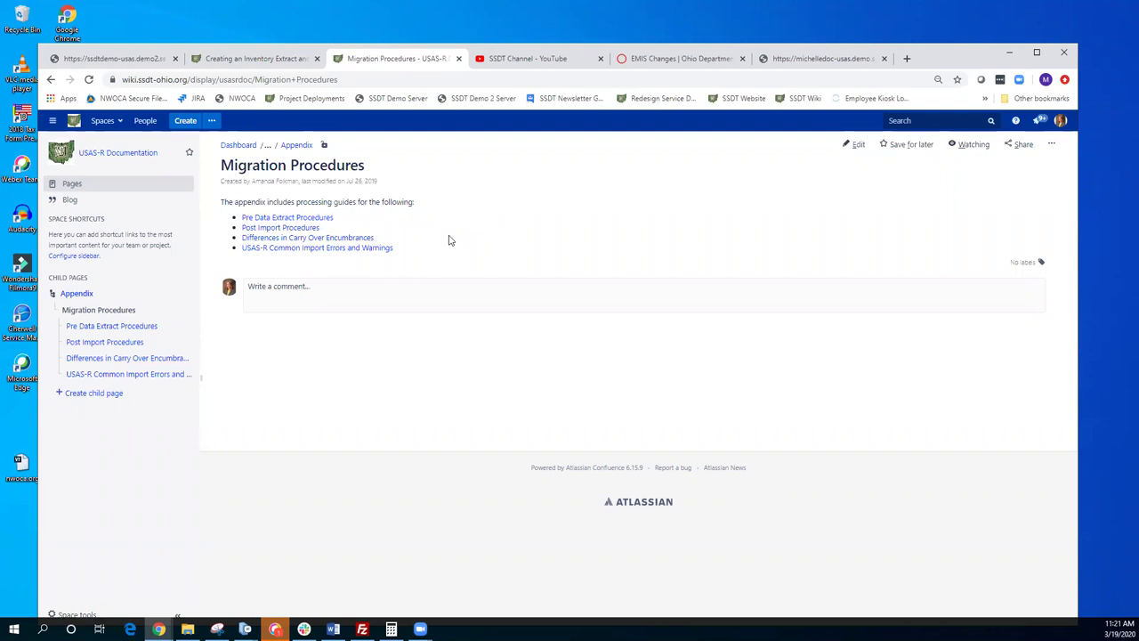
Preview Pre Data Extract Procedures, then return and open the Post Import Procedures guide.
{"action": "left_click", "coordinate": [327, 218]}
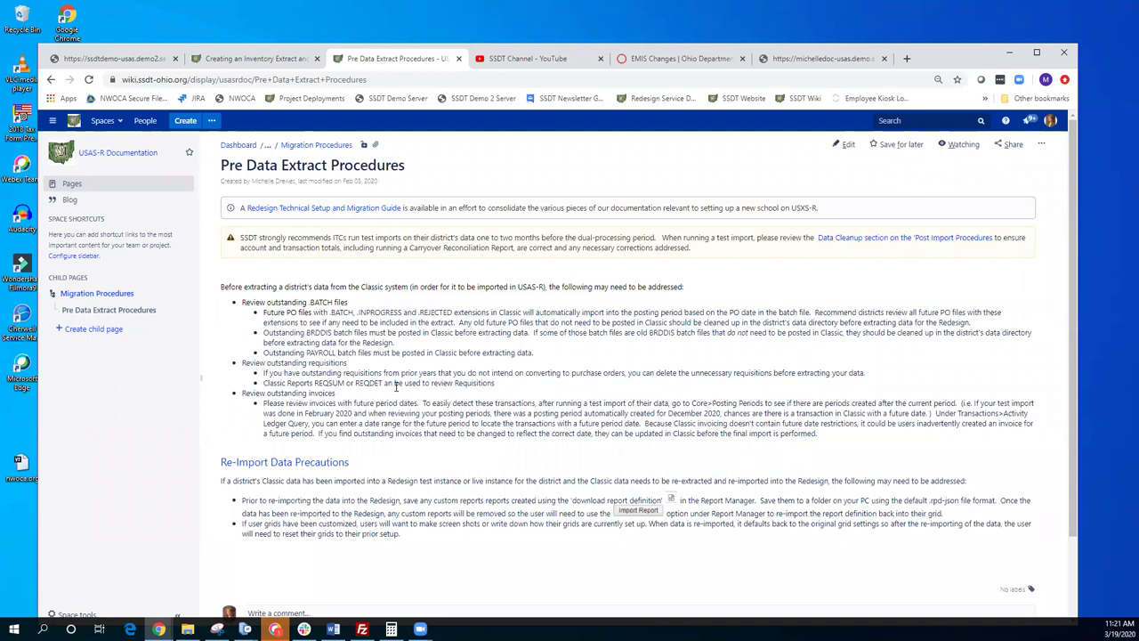
{"action": "left_click", "coordinate": [52, 81]}
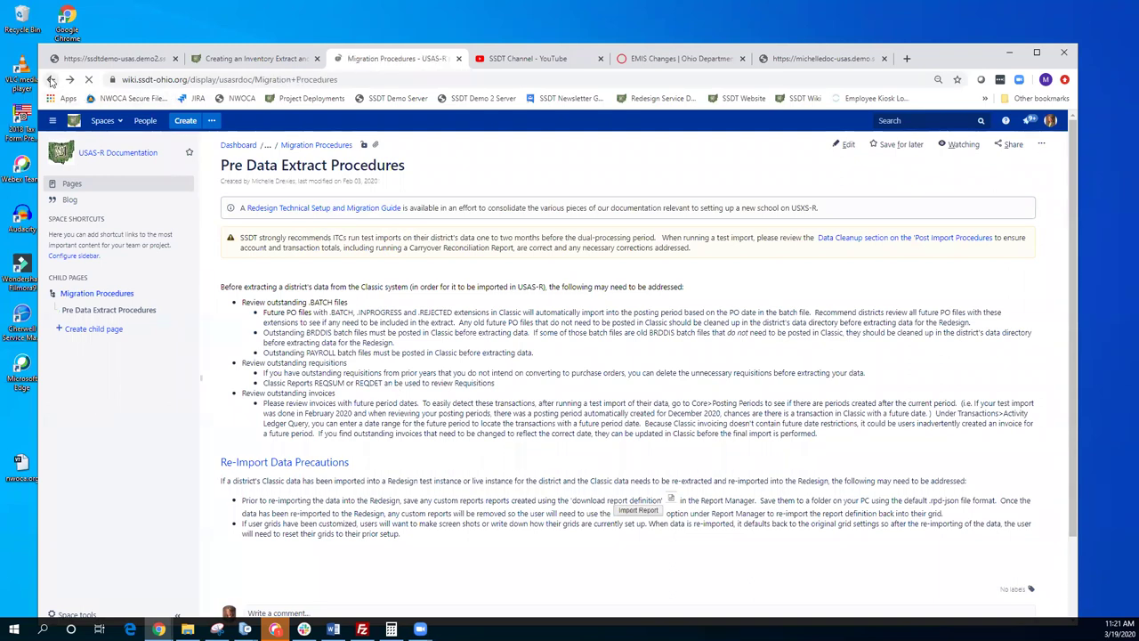
{"action": "left_click", "coordinate": [287, 228]}
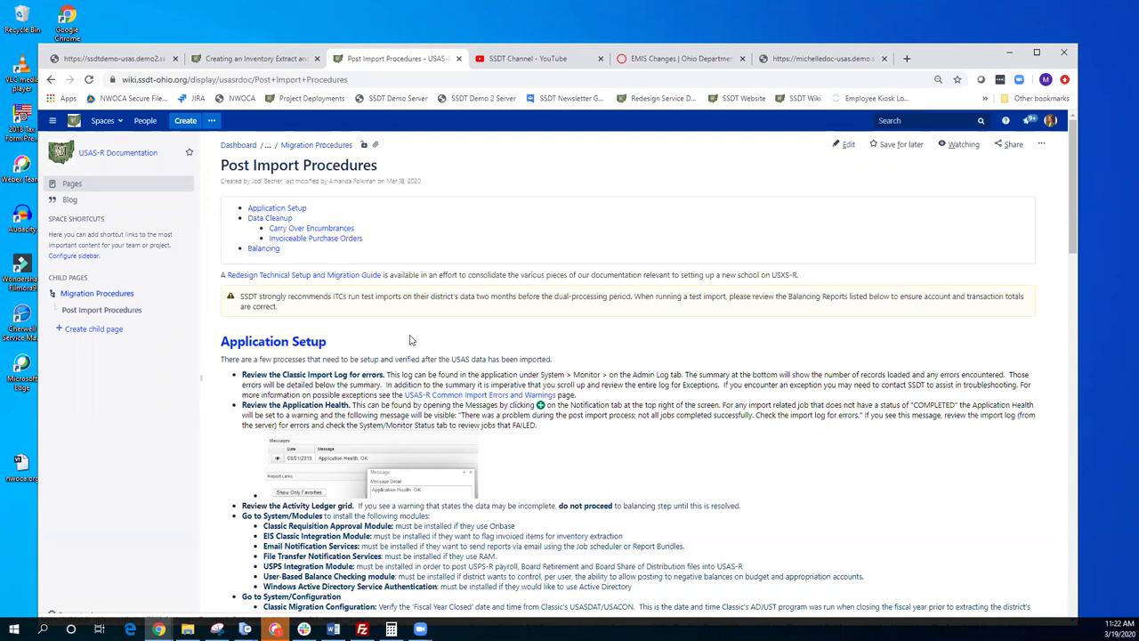
{"action": "scroll", "coordinate": [406, 356], "scroll_direction": "down", "scroll_amount": 2}
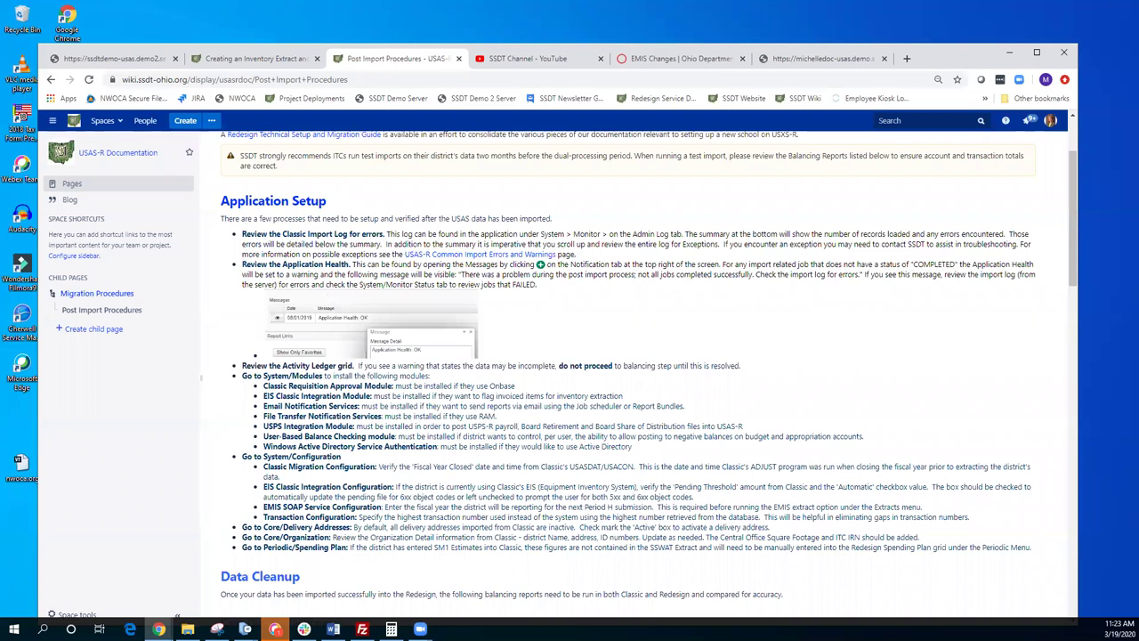
In USAS-R, dismiss Generate Report, confirm Application Health is OK, then return to Post Import Procedures.
{"action": "key", "text": "ctrl+1"}
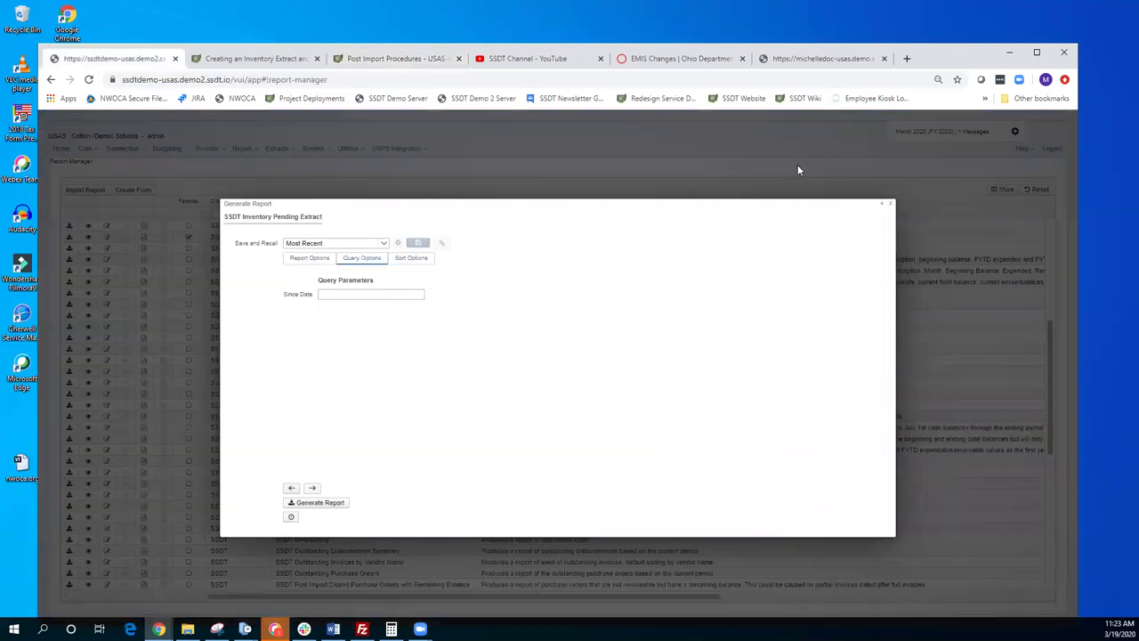
{"action": "left_click", "coordinate": [891, 206]}
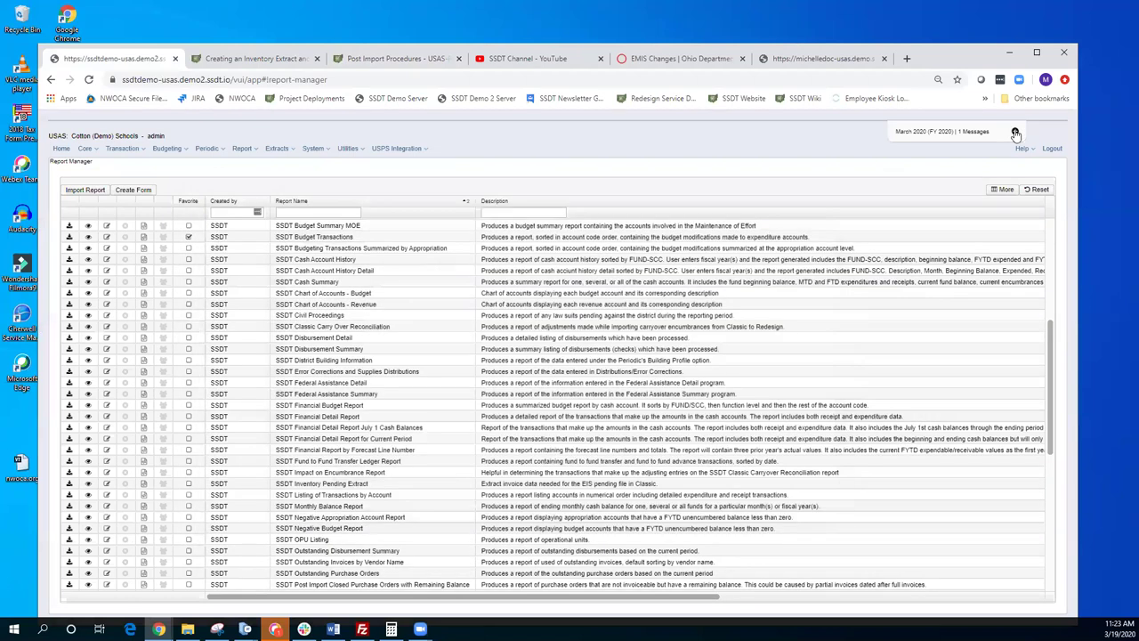
{"action": "left_click", "coordinate": [1016, 133]}
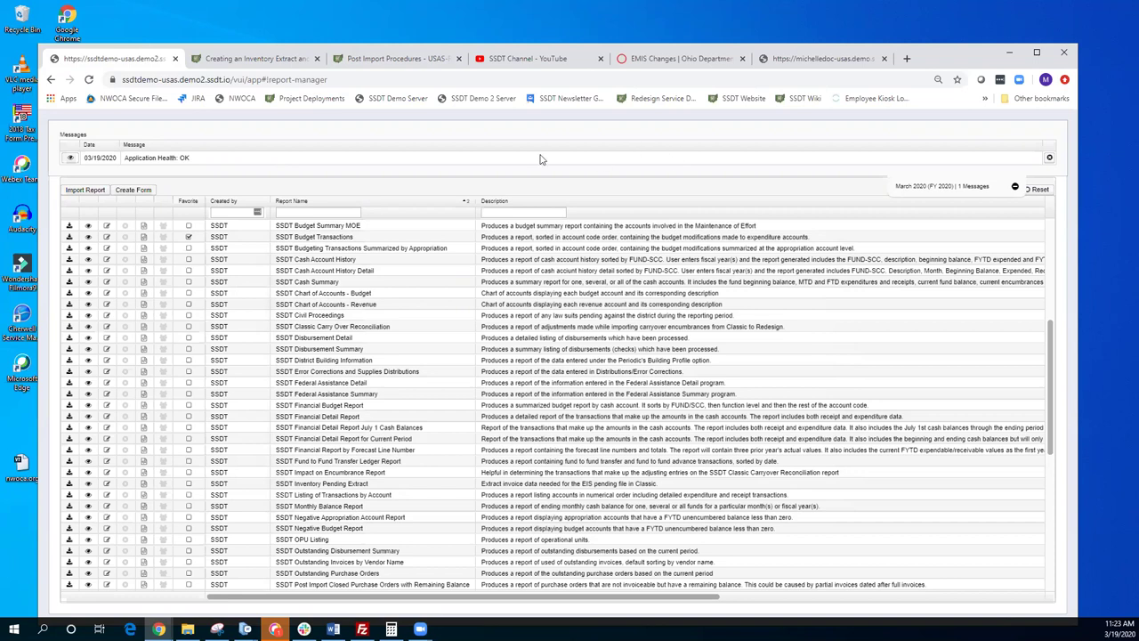
{"action": "left_click", "coordinate": [373, 64]}
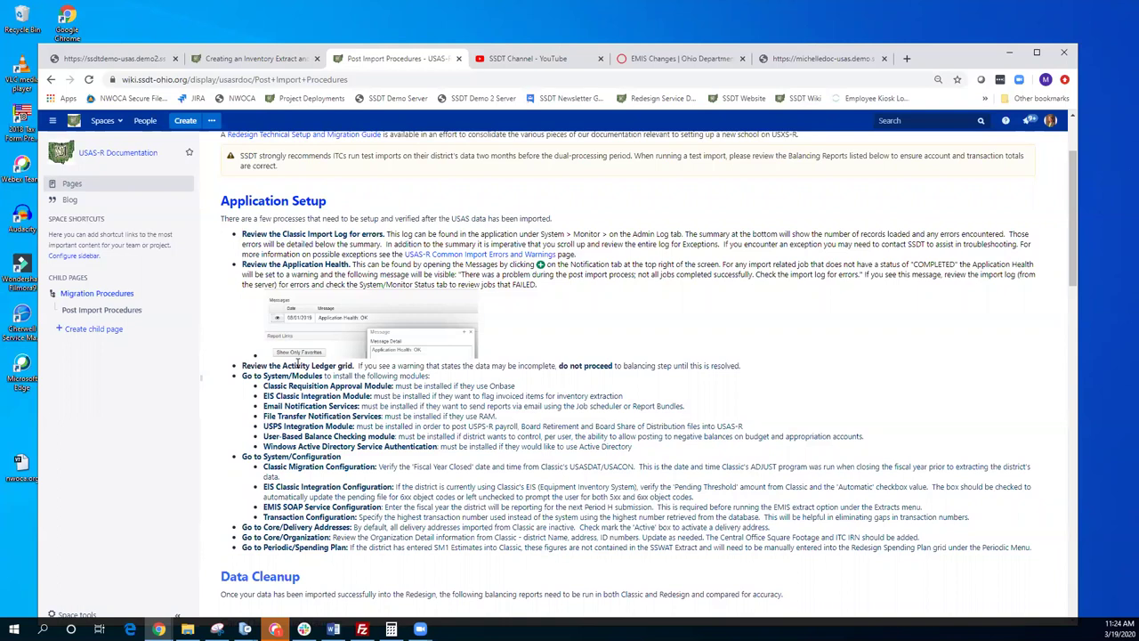
{"action": "scroll", "coordinate": [296, 363], "scroll_direction": "down", "scroll_amount": 2}
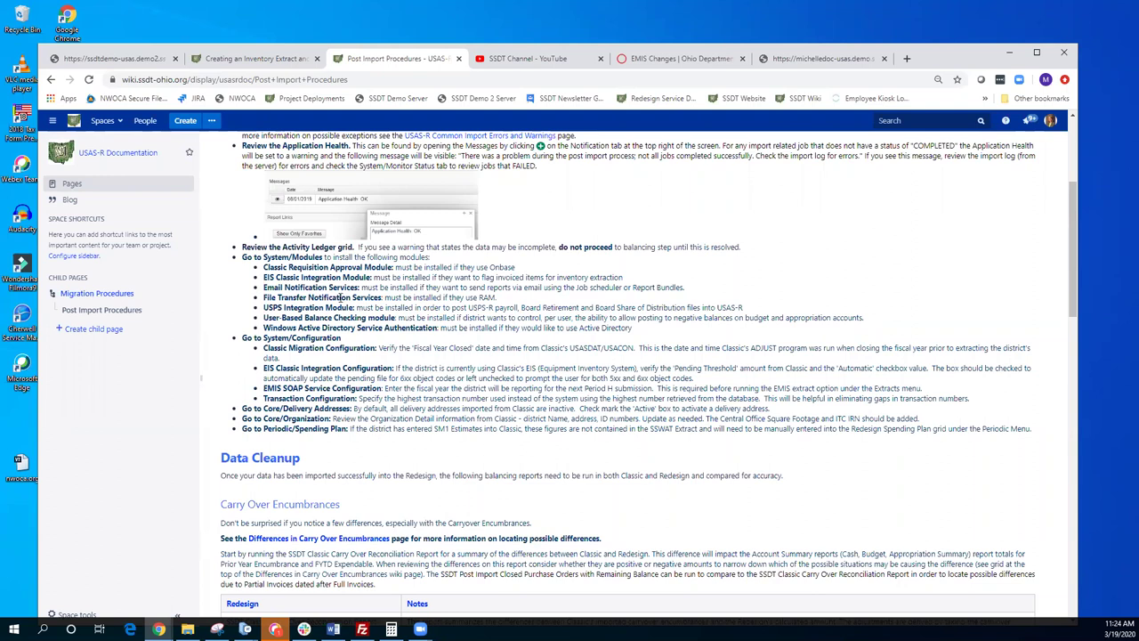
{"action": "scroll", "coordinate": [341, 298], "scroll_direction": "down", "scroll_amount": 1}
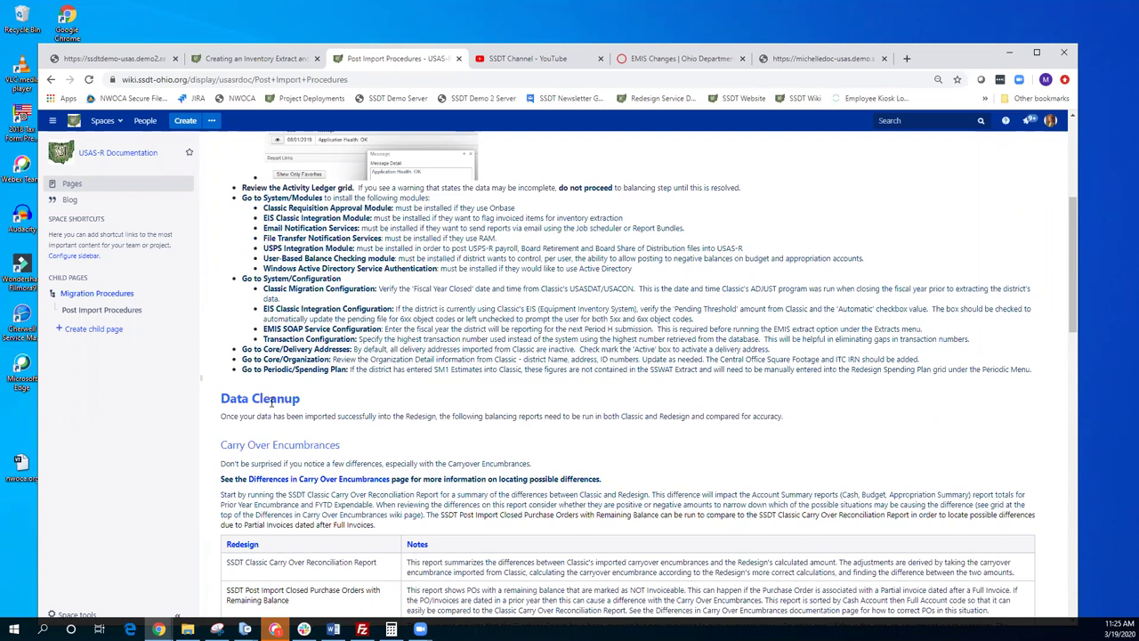
{"action": "scroll", "coordinate": [270, 396], "scroll_direction": "down", "scroll_amount": 3}
{"action": "scroll", "coordinate": [269, 291], "scroll_direction": "down", "scroll_amount": 6}
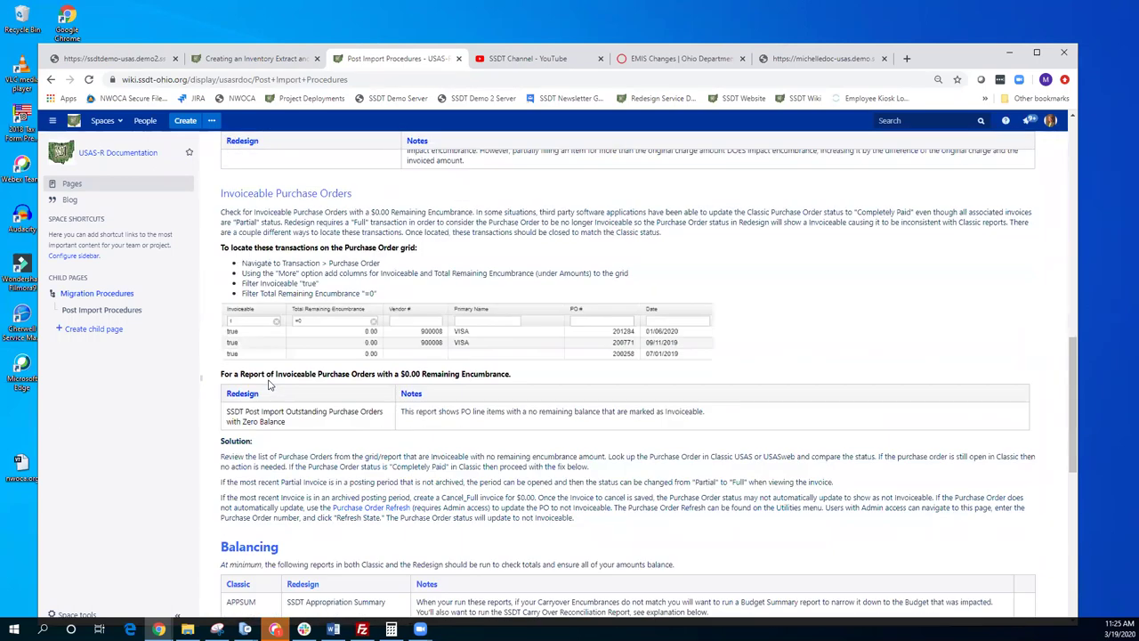
{"action": "scroll", "coordinate": [270, 385], "scroll_direction": "down", "scroll_amount": 1}
{"action": "scroll", "coordinate": [296, 442], "scroll_direction": "up", "scroll_amount": 4}
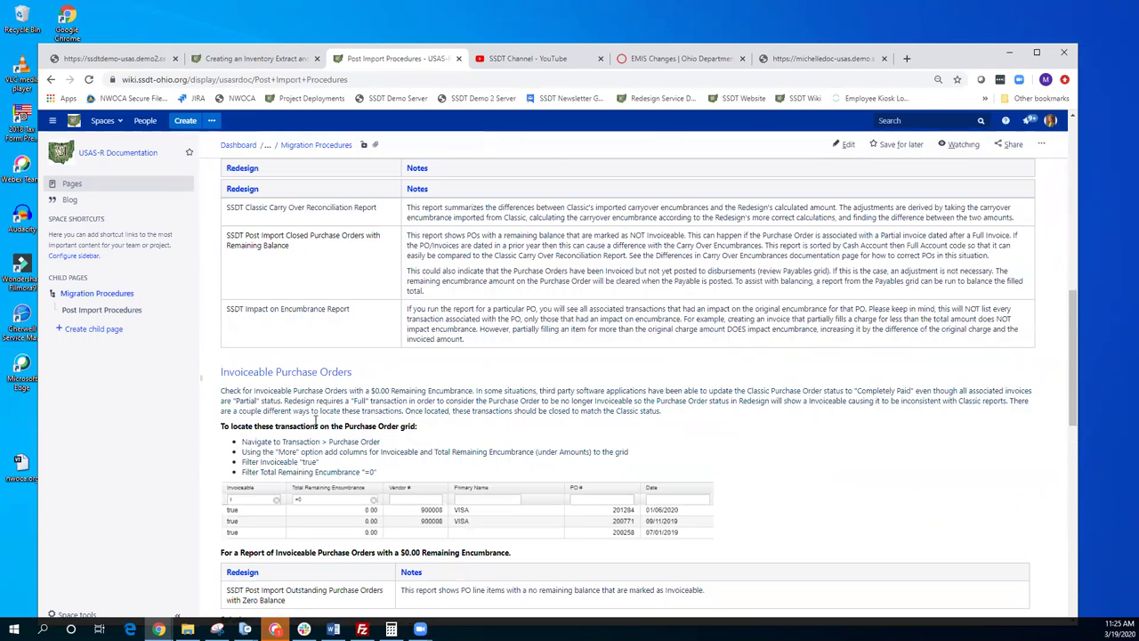
{"action": "scroll", "coordinate": [315, 422], "scroll_direction": "up", "scroll_amount": 3}
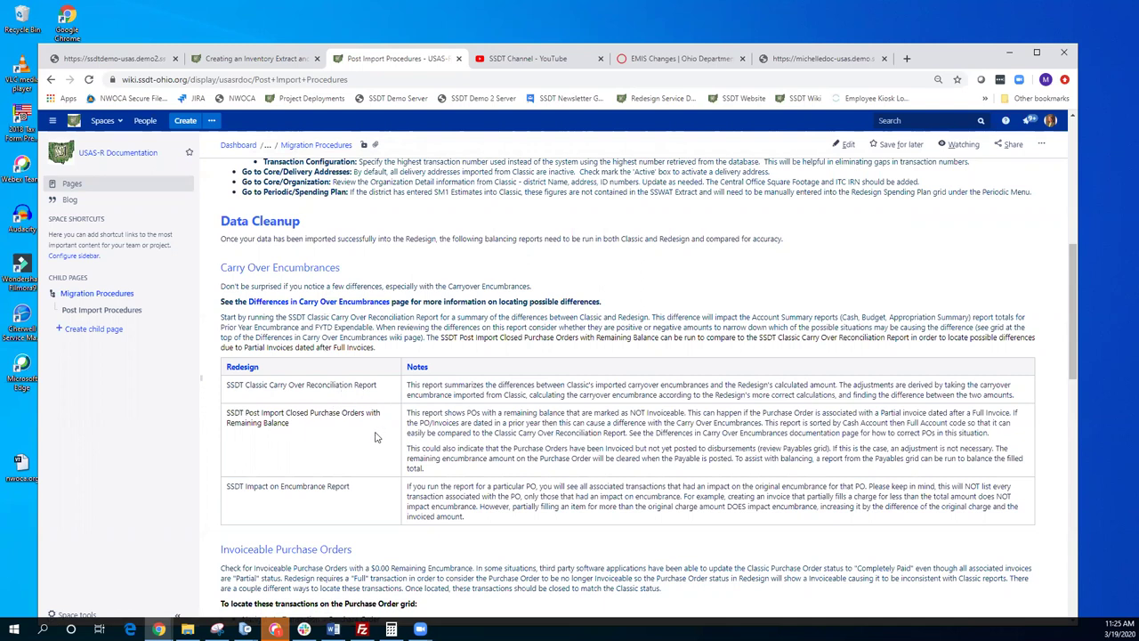
{"action": "scroll", "coordinate": [374, 437], "scroll_direction": "down", "scroll_amount": 2}
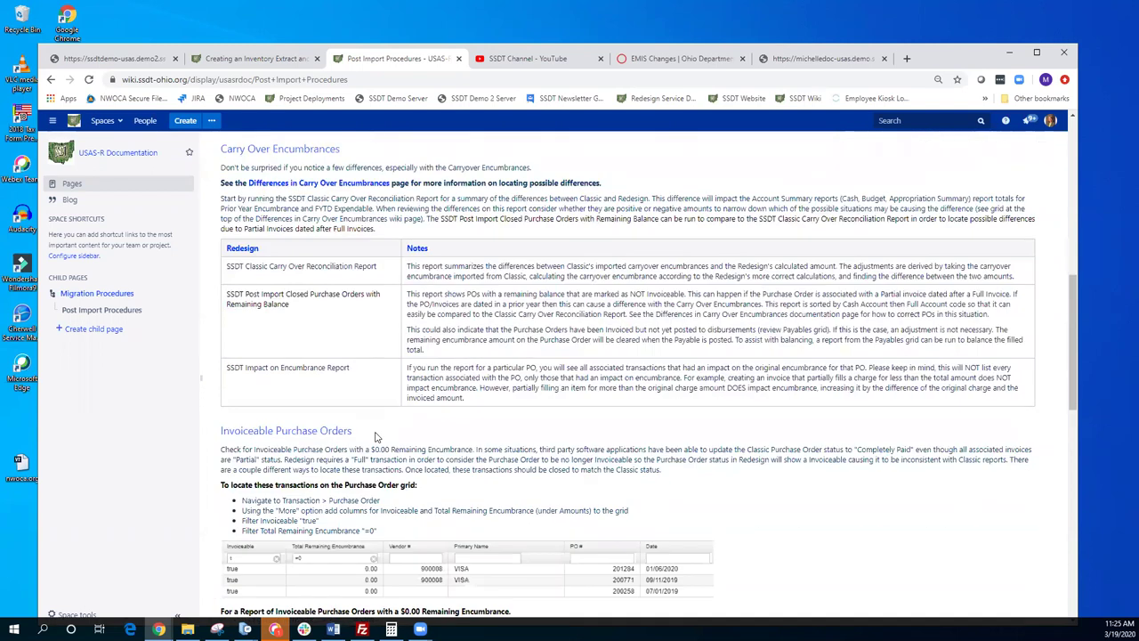
{"action": "scroll", "coordinate": [311, 359], "scroll_direction": "down", "scroll_amount": 2}
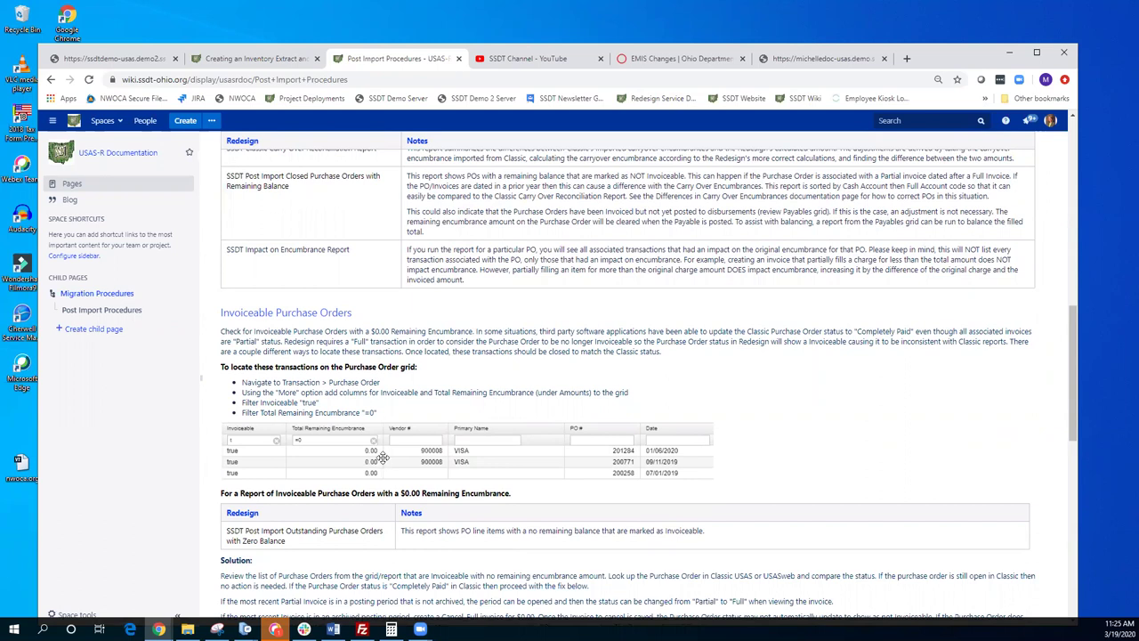
{"action": "scroll", "coordinate": [382, 456], "scroll_direction": "down", "scroll_amount": 2}
{"action": "scroll", "coordinate": [382, 457], "scroll_direction": "down", "scroll_amount": 2}
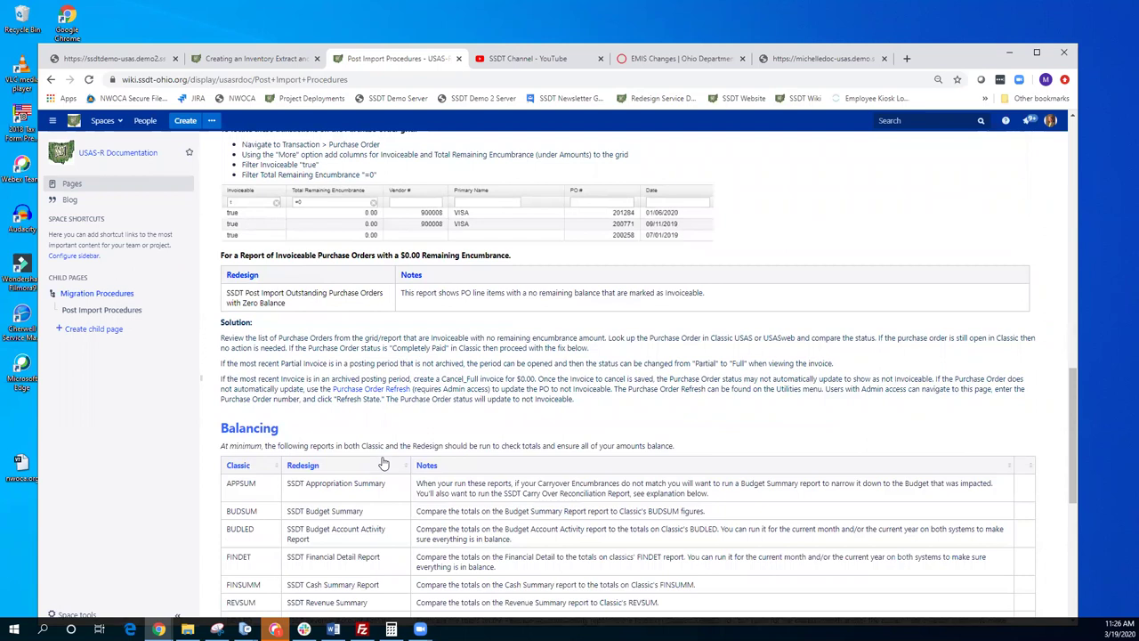
Find Carry Over Encumbrances and open the Differences in Carry Over Encumbrances page.
{"action": "scroll", "coordinate": [322, 443], "scroll_direction": "down", "scroll_amount": 2}
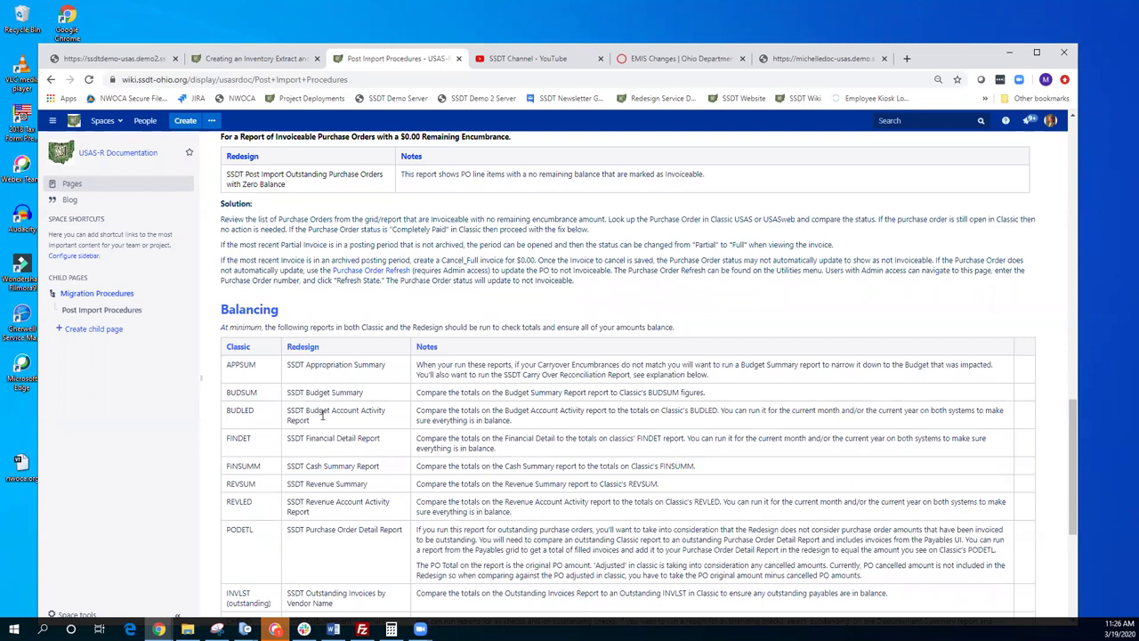
{"action": "scroll", "coordinate": [322, 415], "scroll_direction": "down", "scroll_amount": 2}
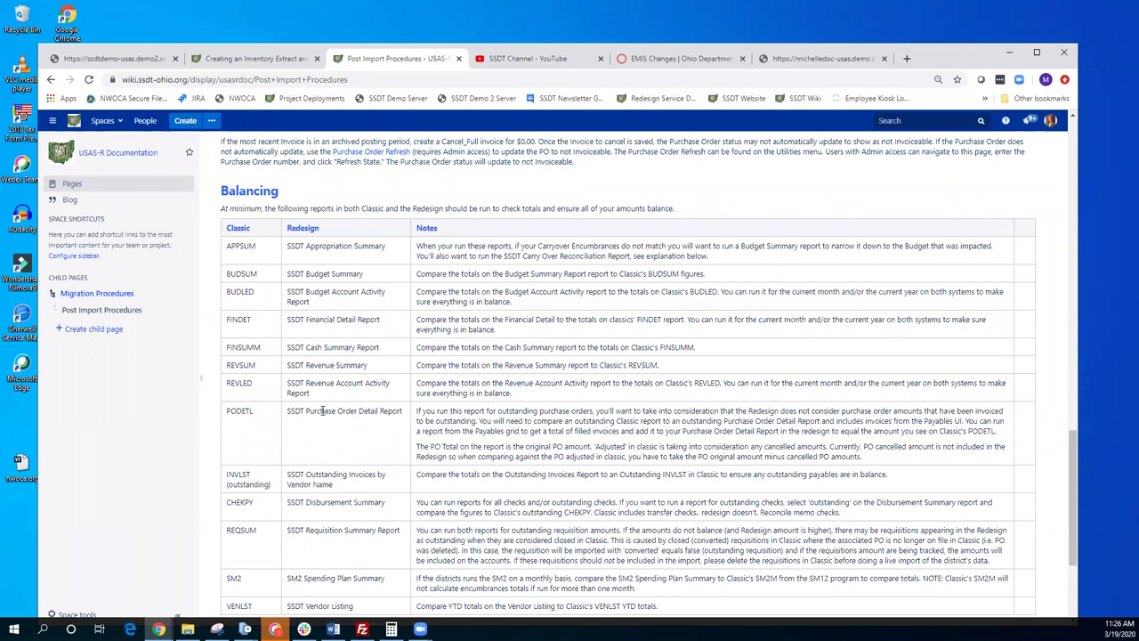
{"action": "scroll", "coordinate": [322, 411], "scroll_direction": "down", "scroll_amount": 3}
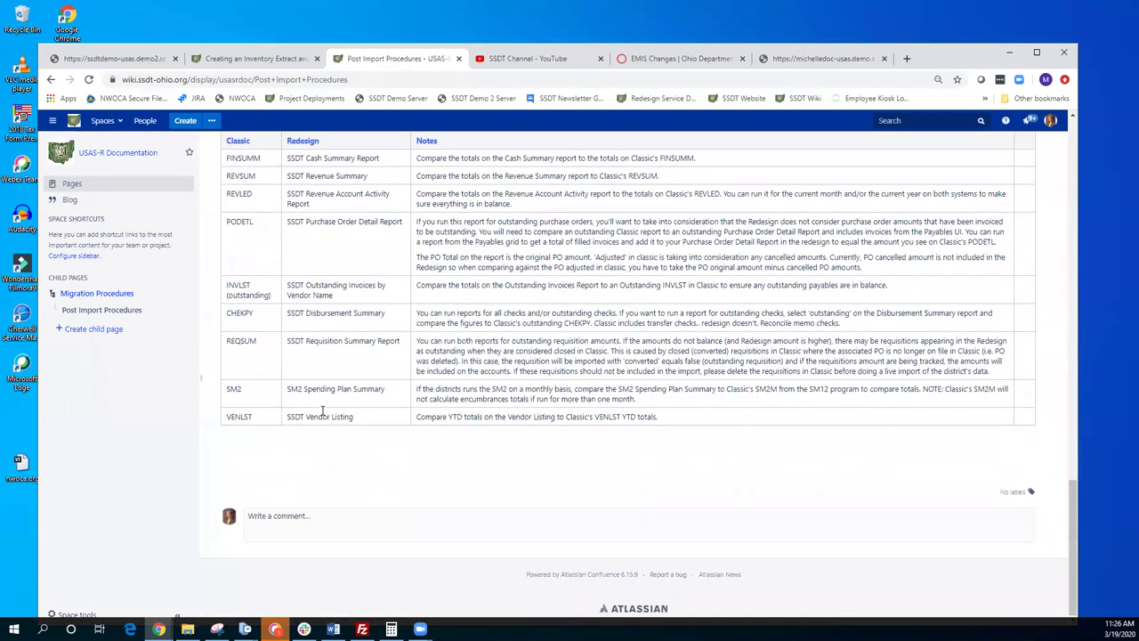
{"action": "scroll", "coordinate": [322, 410], "scroll_direction": "up", "scroll_amount": 7}
{"action": "scroll", "coordinate": [322, 410], "scroll_direction": "up", "scroll_amount": 1}
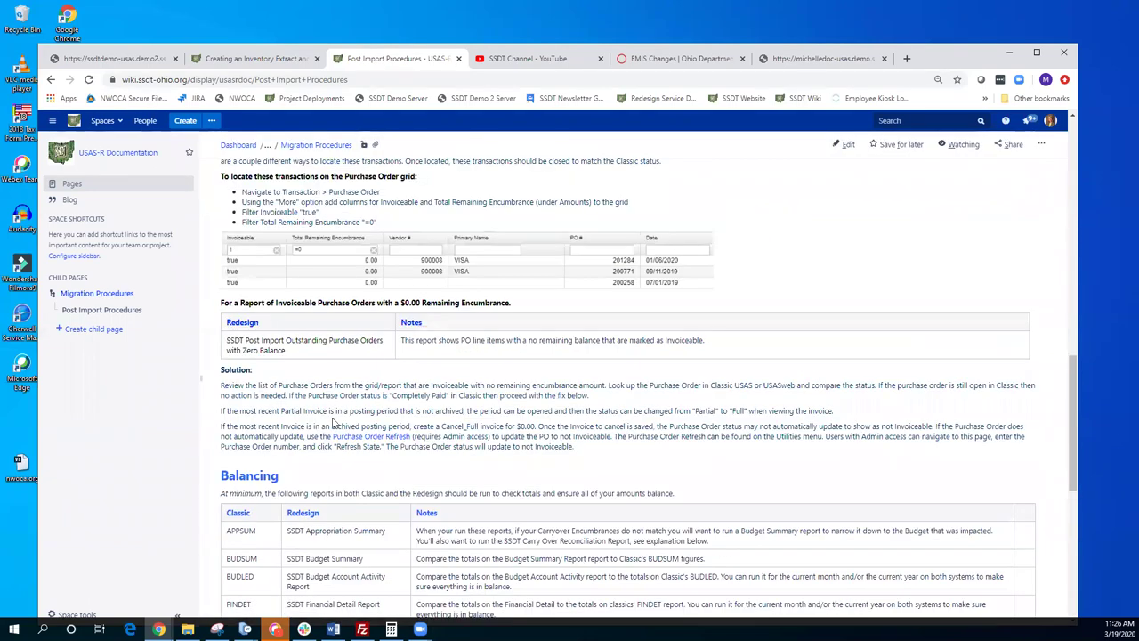
{"action": "scroll", "coordinate": [334, 418], "scroll_direction": "up", "scroll_amount": 1}
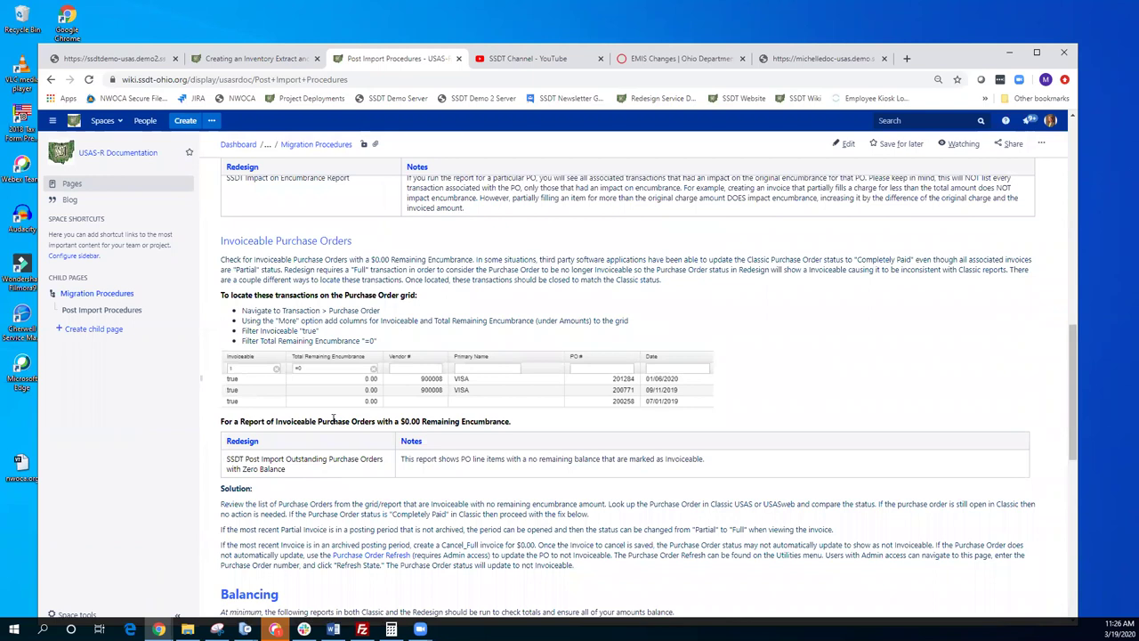
{"action": "scroll", "coordinate": [334, 418], "scroll_direction": "up", "scroll_amount": 3}
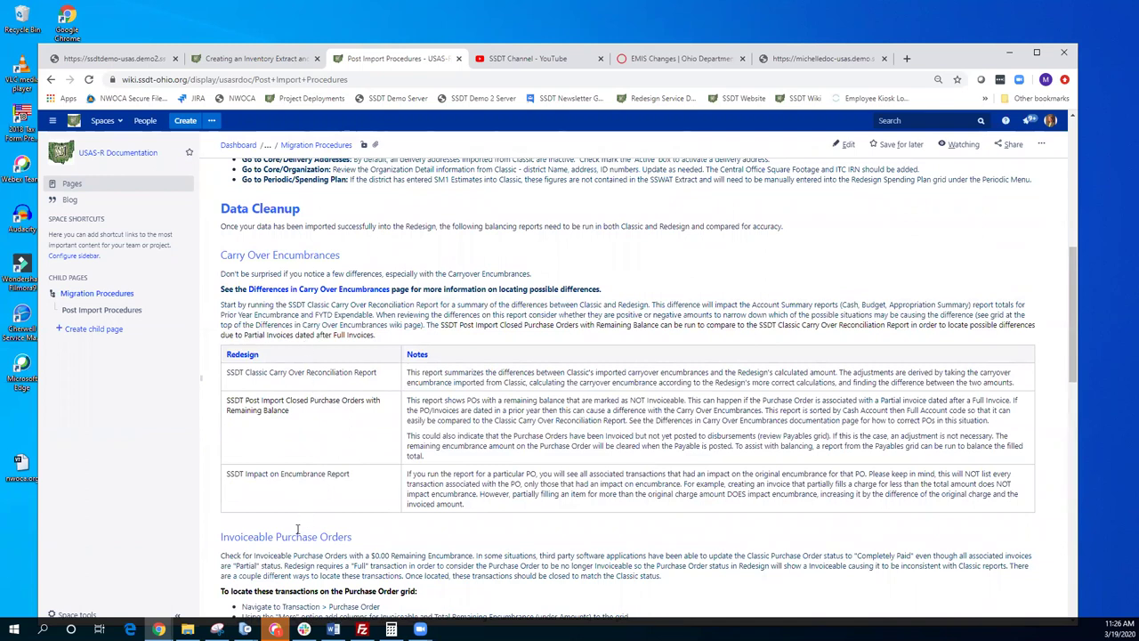
{"action": "left_click", "coordinate": [331, 290]}
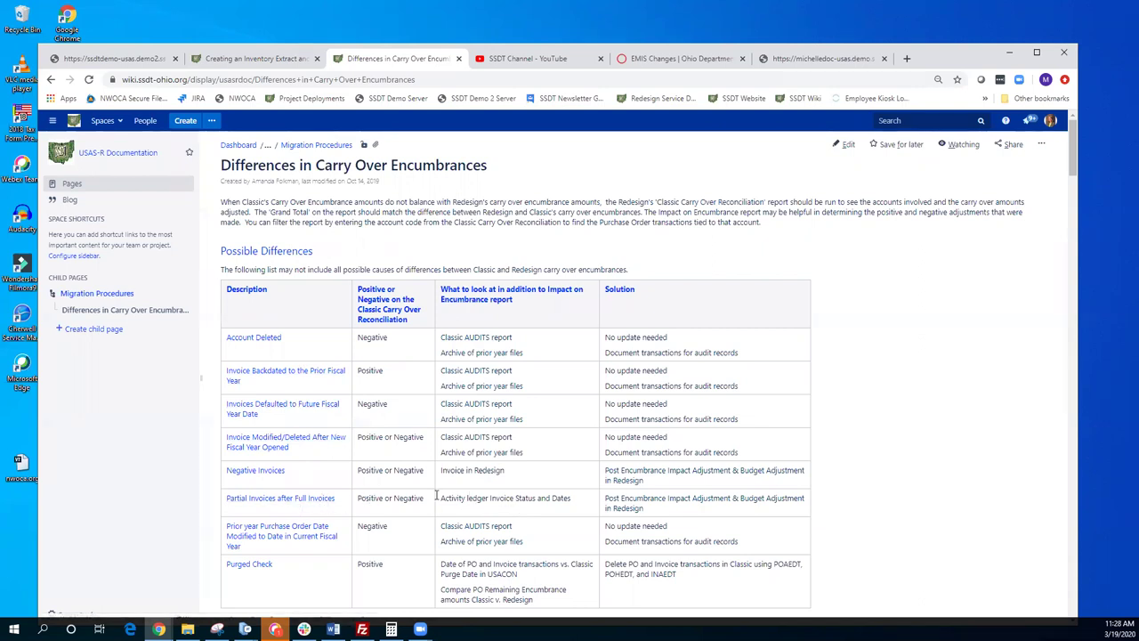
Jump to the Partial Invoices after Full Invoices section and read through it.
{"action": "left_click", "coordinate": [271, 497]}
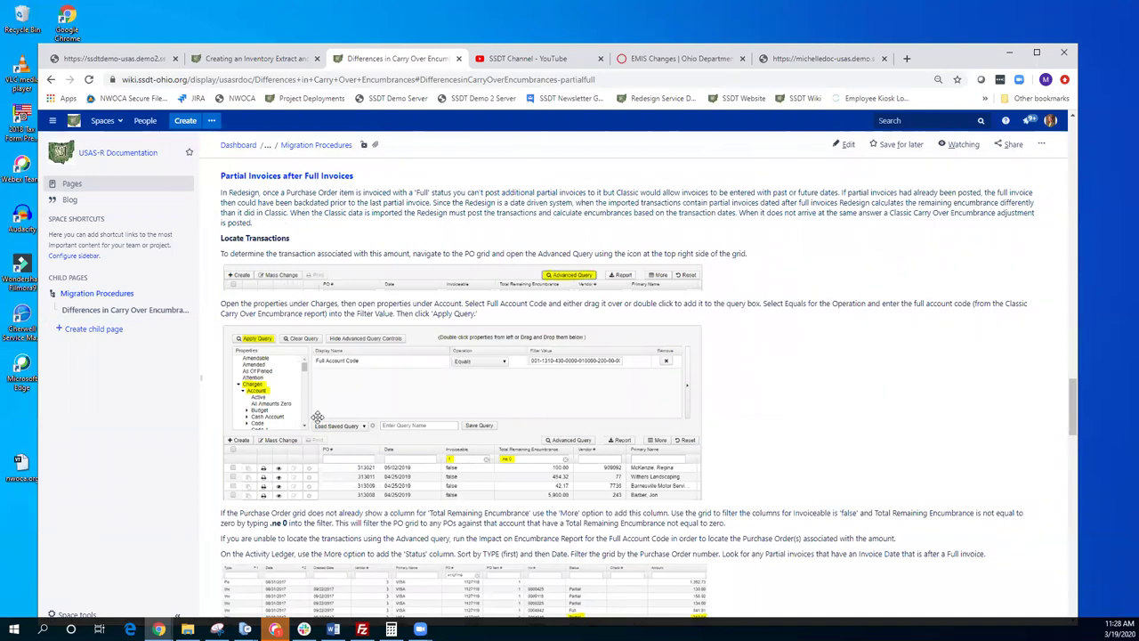
{"action": "scroll", "coordinate": [316, 418], "scroll_direction": "down", "scroll_amount": 2}
{"action": "scroll", "coordinate": [316, 418], "scroll_direction": "down", "scroll_amount": 2}
{"action": "scroll", "coordinate": [317, 418], "scroll_direction": "down", "scroll_amount": 3}
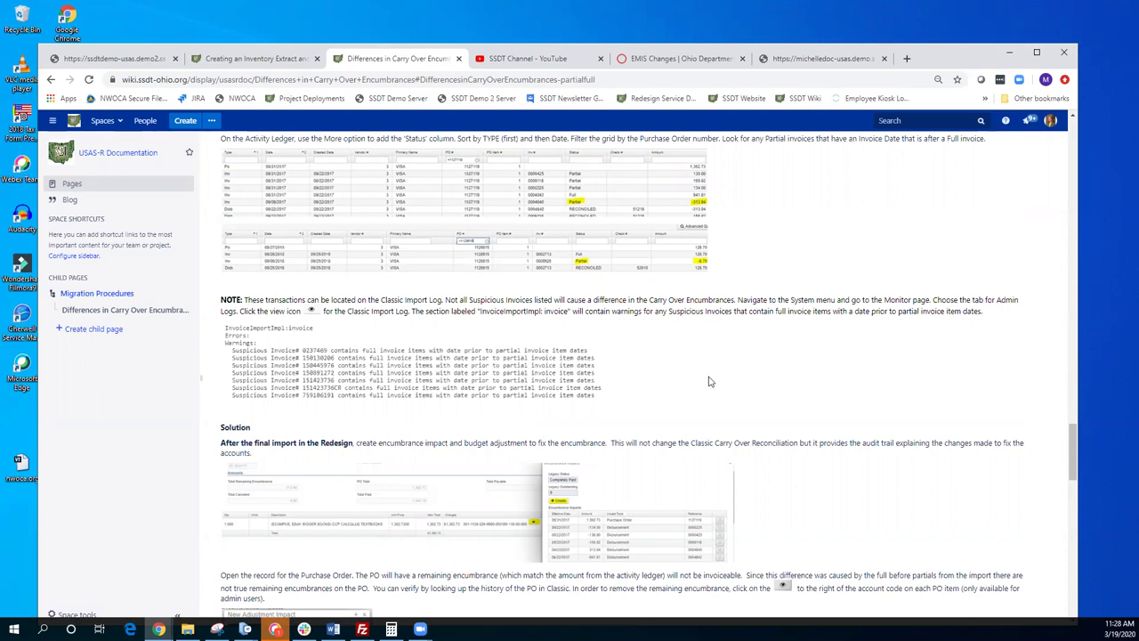
{"action": "scroll", "coordinate": [709, 381], "scroll_direction": "up", "scroll_amount": 10}
{"action": "scroll", "coordinate": [709, 381], "scroll_direction": "up", "scroll_amount": 15}
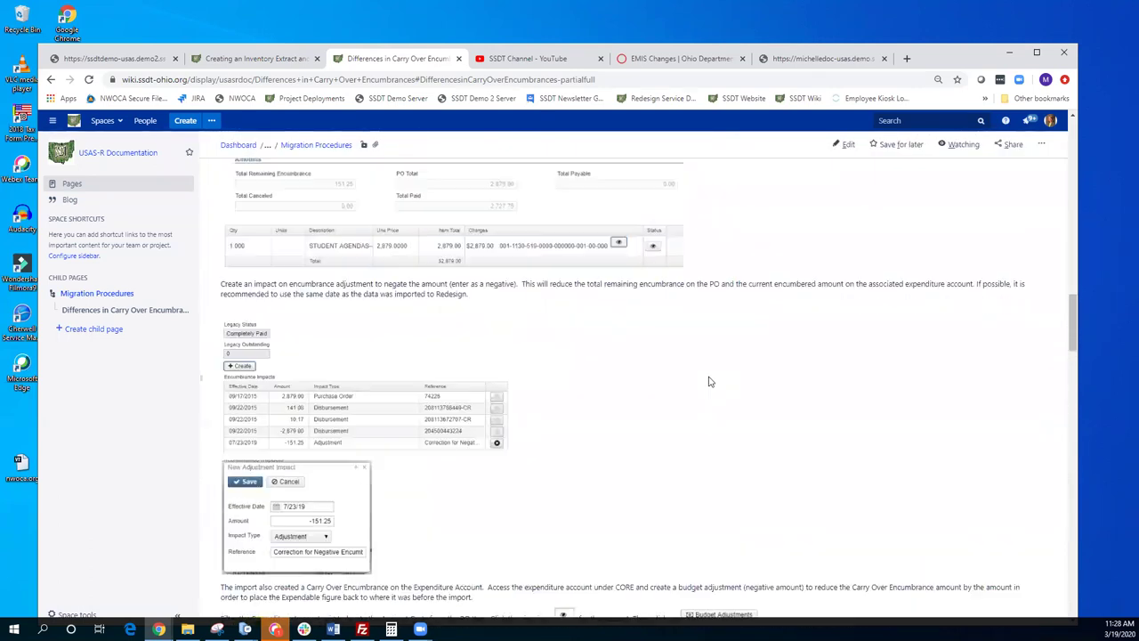
{"action": "scroll", "coordinate": [710, 381], "scroll_direction": "up", "scroll_amount": 2}
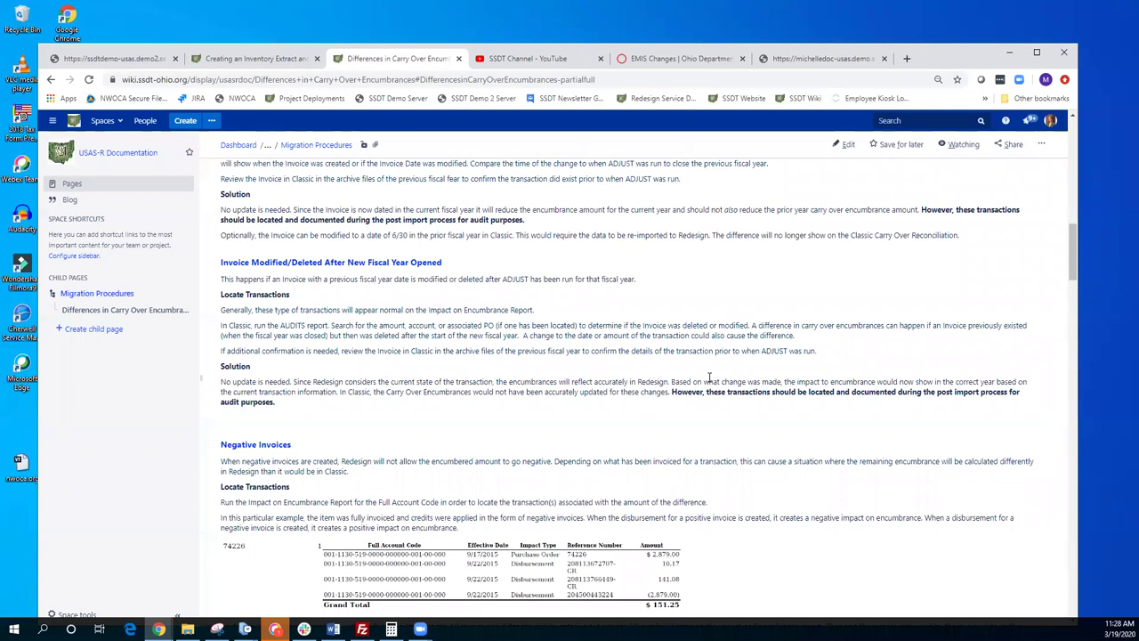
{"action": "scroll", "coordinate": [590, 374], "scroll_direction": "up", "scroll_amount": 7}
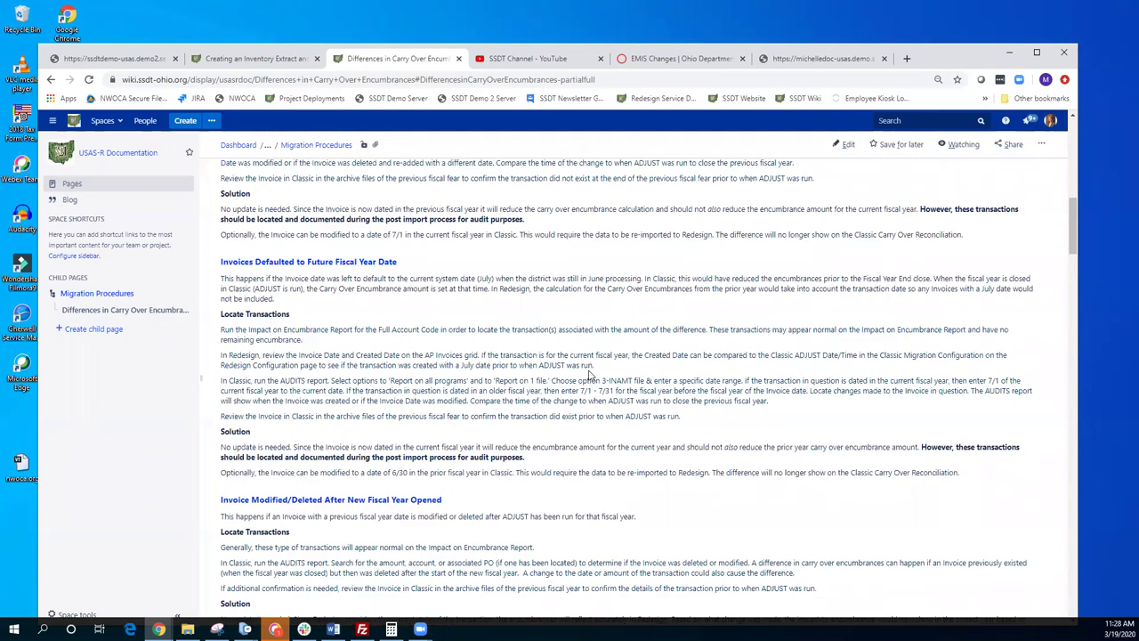
{"action": "scroll", "coordinate": [589, 374], "scroll_direction": "up", "scroll_amount": 3}
{"action": "scroll", "coordinate": [589, 374], "scroll_direction": "up", "scroll_amount": 2}
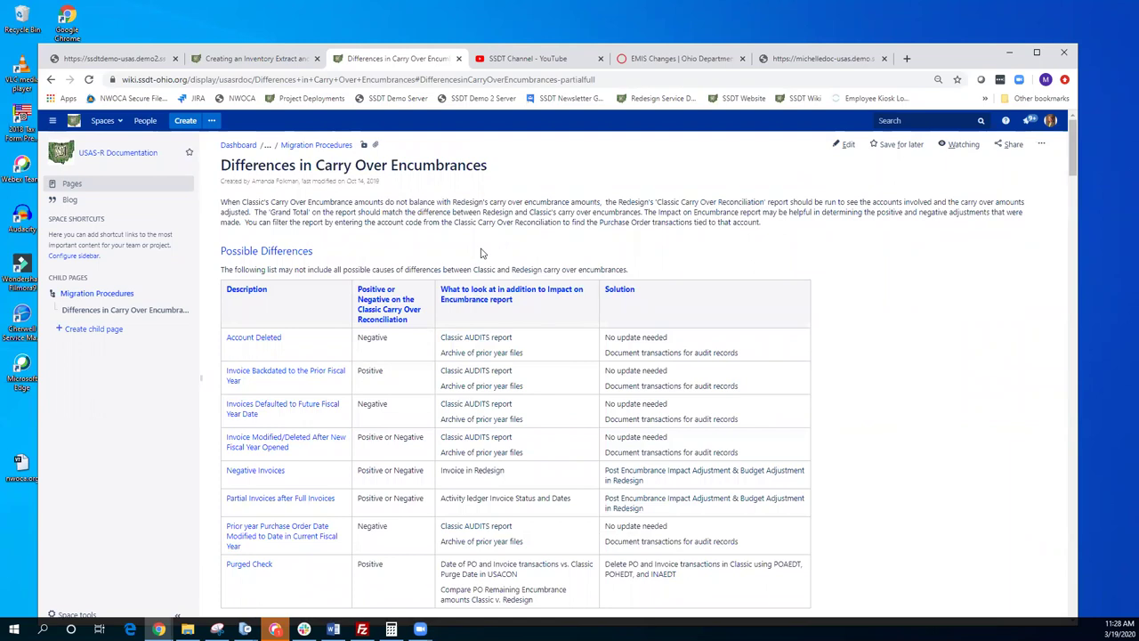
Visit Migration Procedures and Common Import Errors and Warnings, then return to the Appendix page.
{"action": "left_click", "coordinate": [93, 294]}
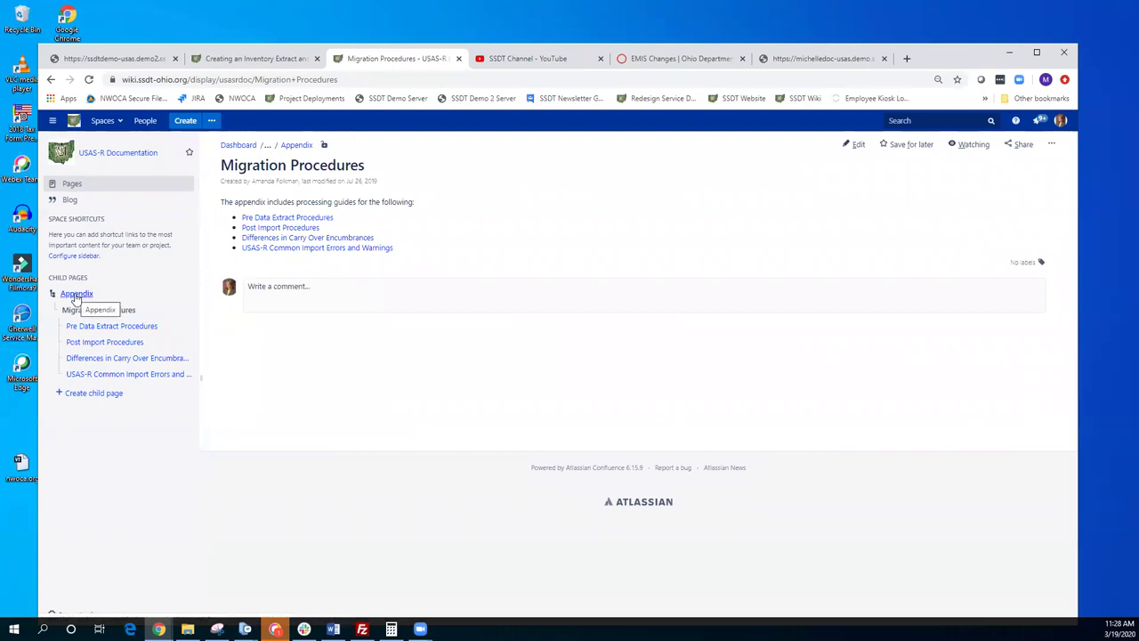
{"action": "left_click", "coordinate": [296, 249]}
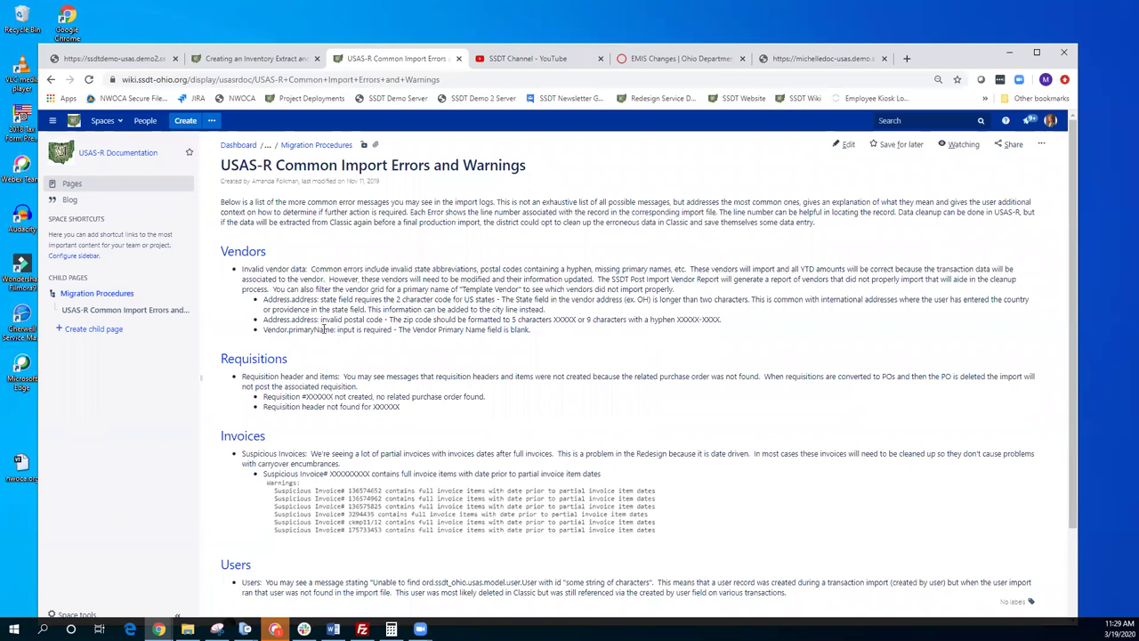
{"action": "left_click", "coordinate": [52, 79]}
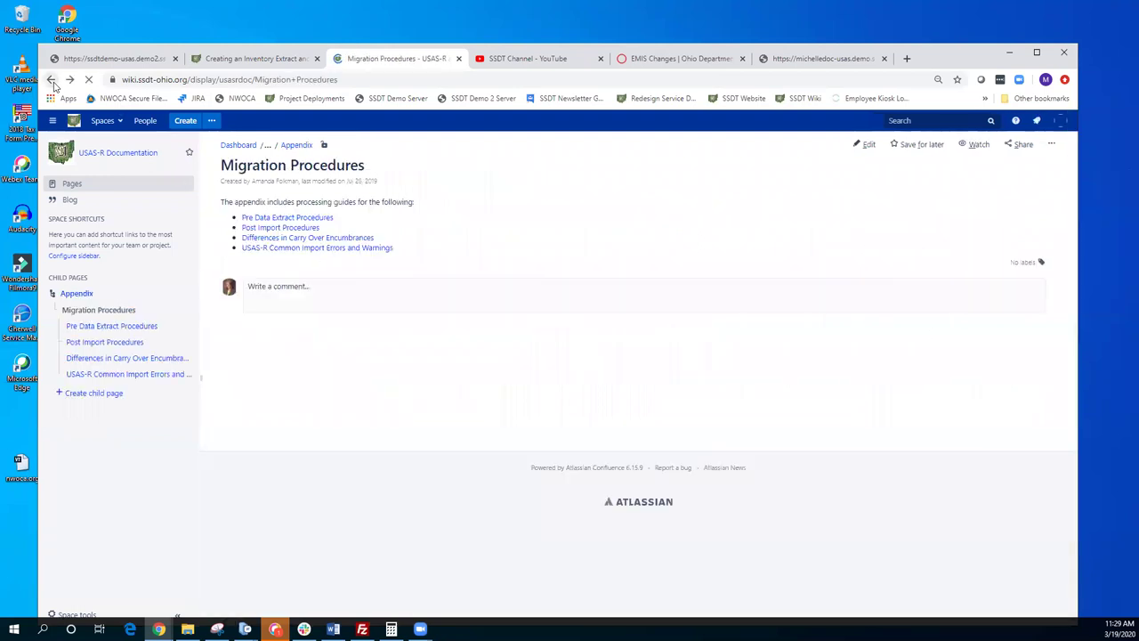
{"action": "left_click", "coordinate": [52, 79]}
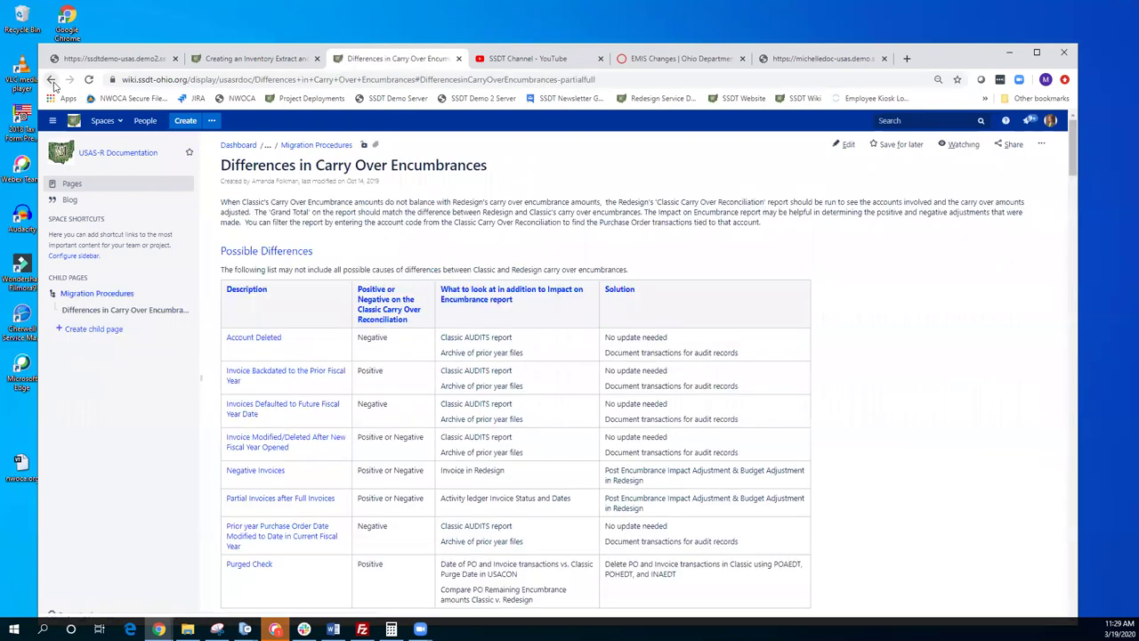
{"action": "left_click", "coordinate": [52, 79]}
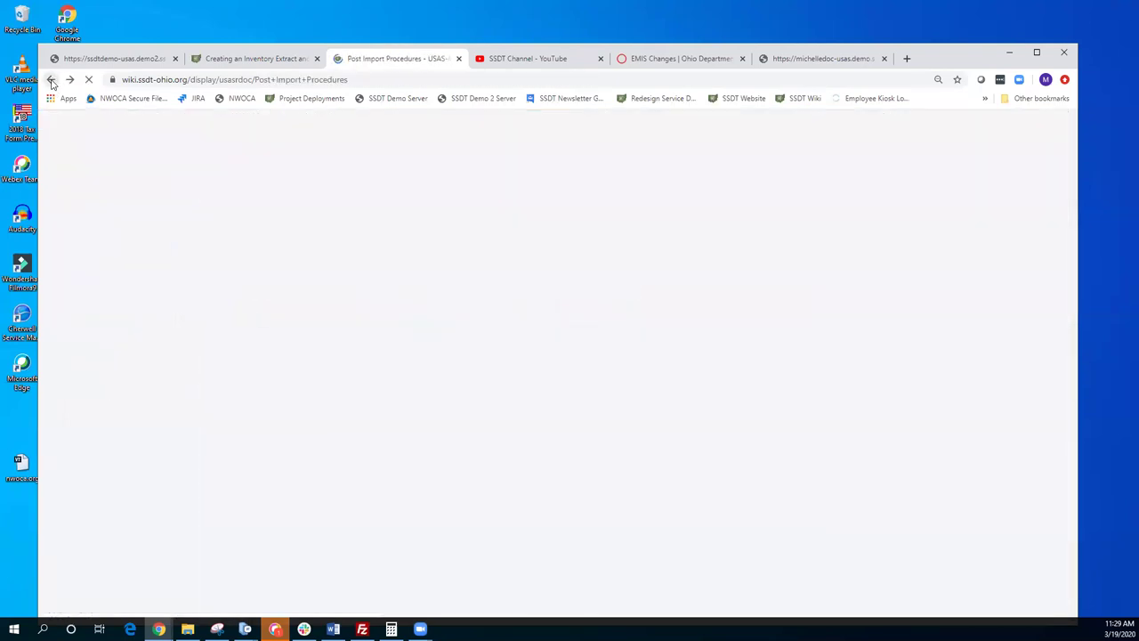
{"action": "left_click", "coordinate": [51, 79]}
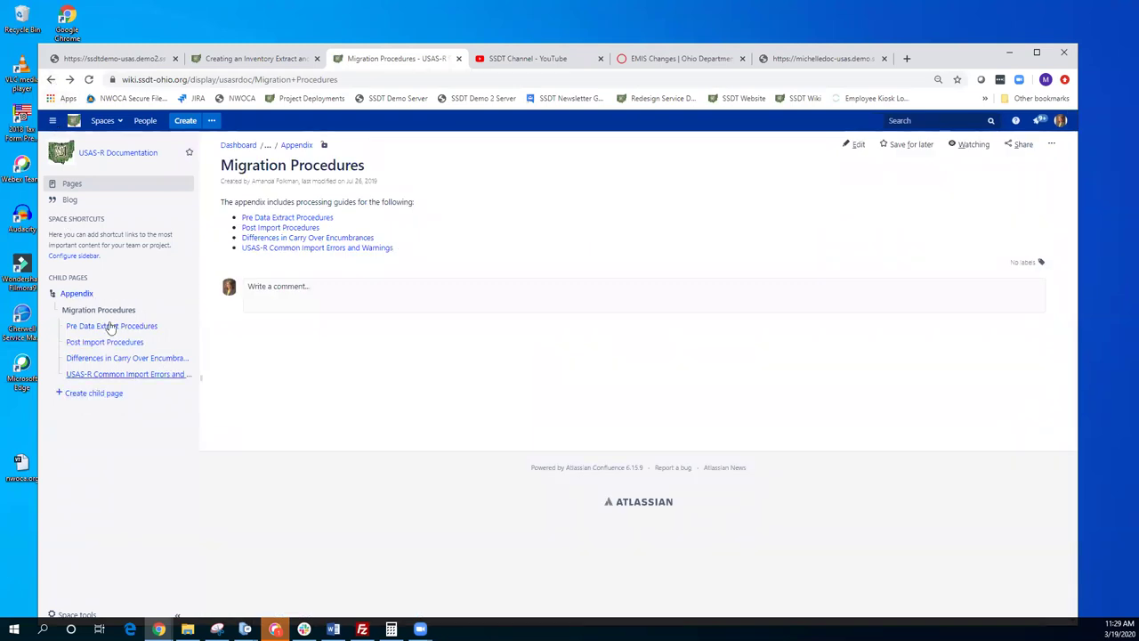
{"action": "left_click", "coordinate": [82, 297]}
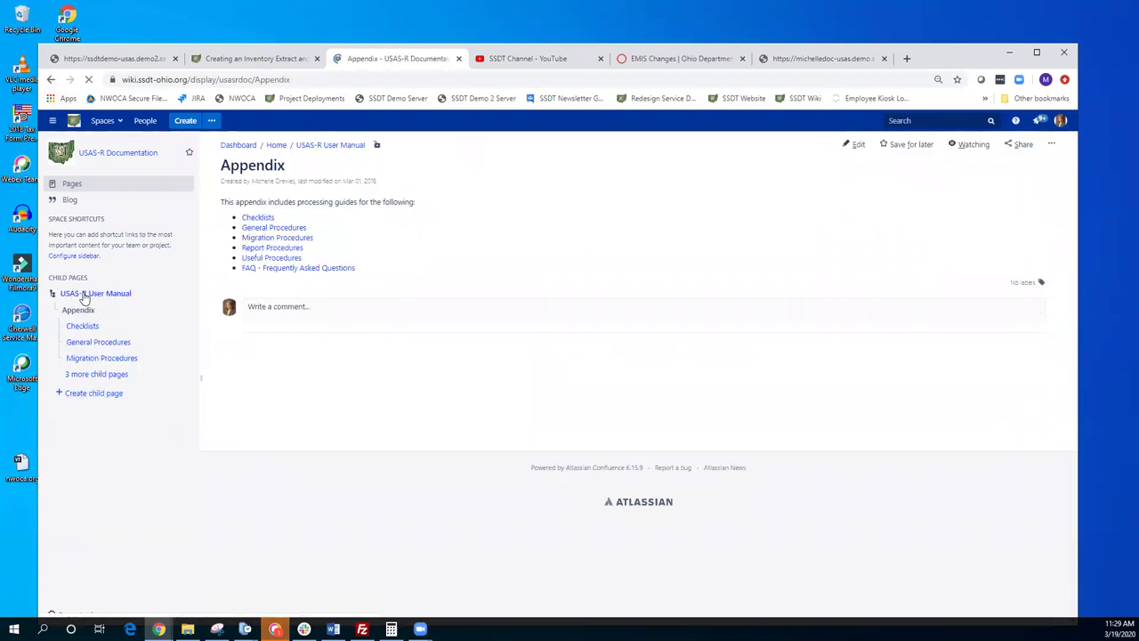
Review the Report Procedures page, then open Useful Procedures from the Appendix.
{"action": "left_click", "coordinate": [276, 250]}
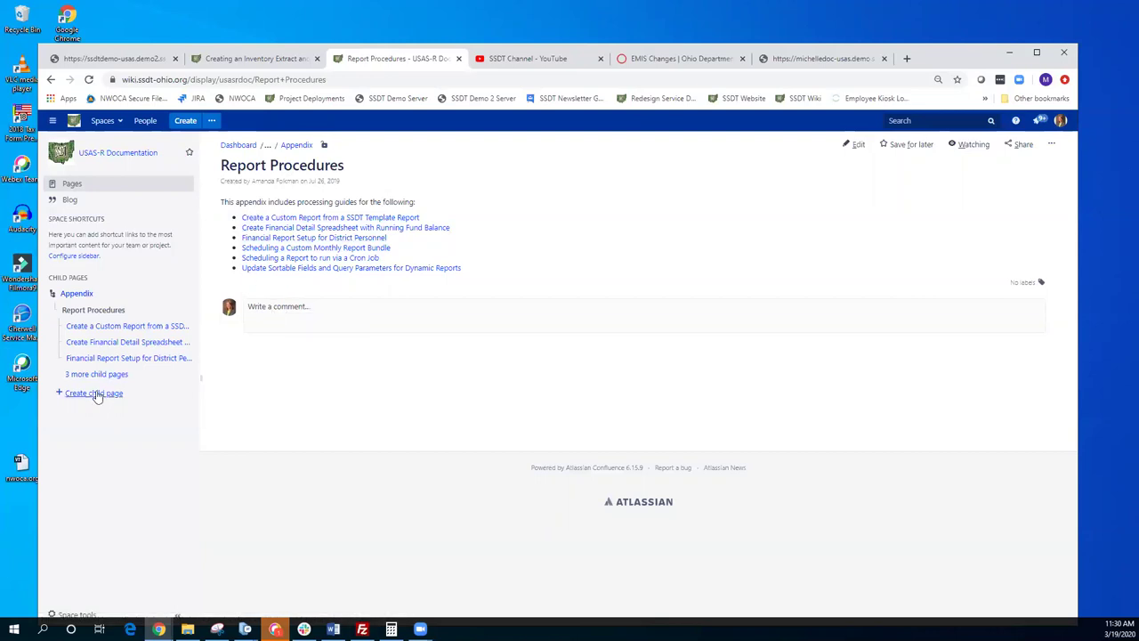
{"action": "left_click", "coordinate": [51, 80]}
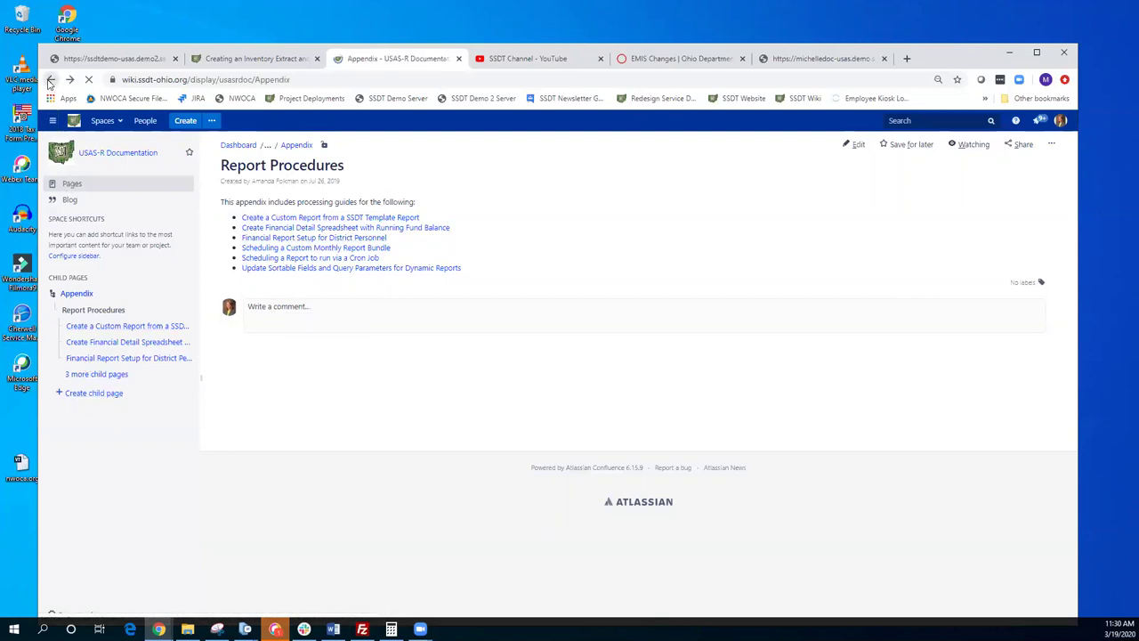
{"action": "left_click", "coordinate": [269, 259]}
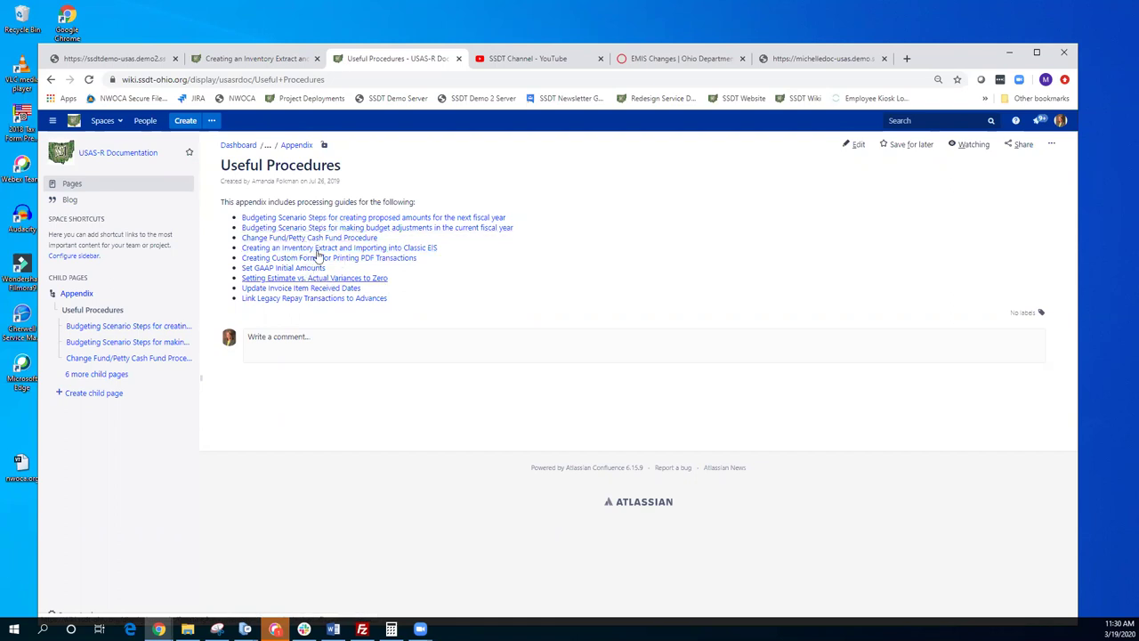
Return to the Appendix and open the FAQ - Frequently Asked Questions page.
{"action": "left_click", "coordinate": [49, 80]}
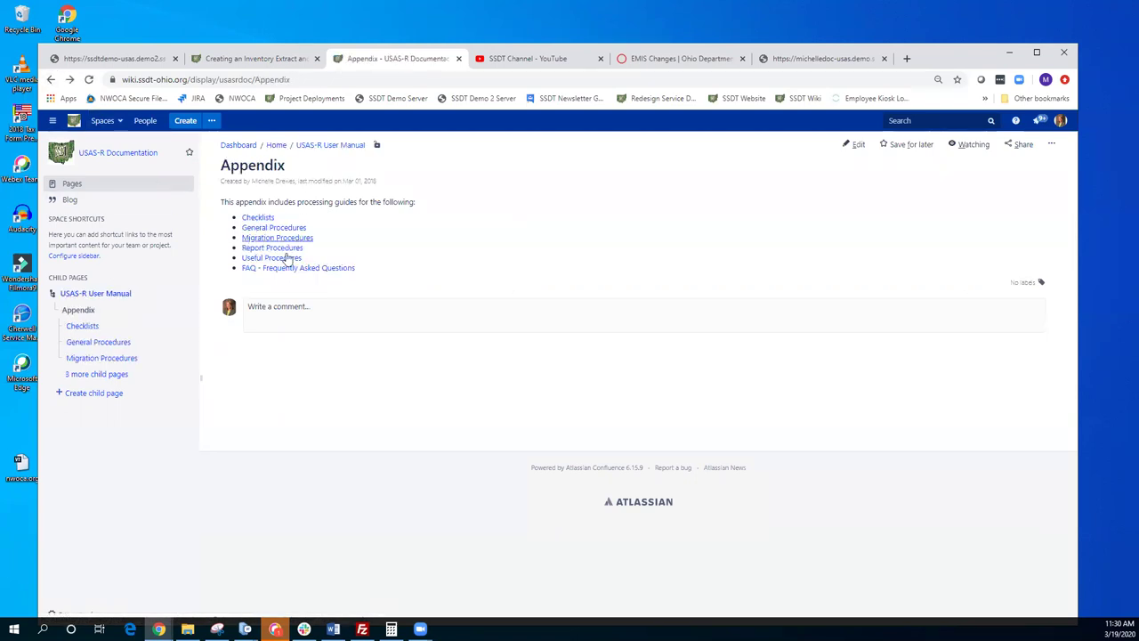
{"action": "left_click", "coordinate": [303, 268]}
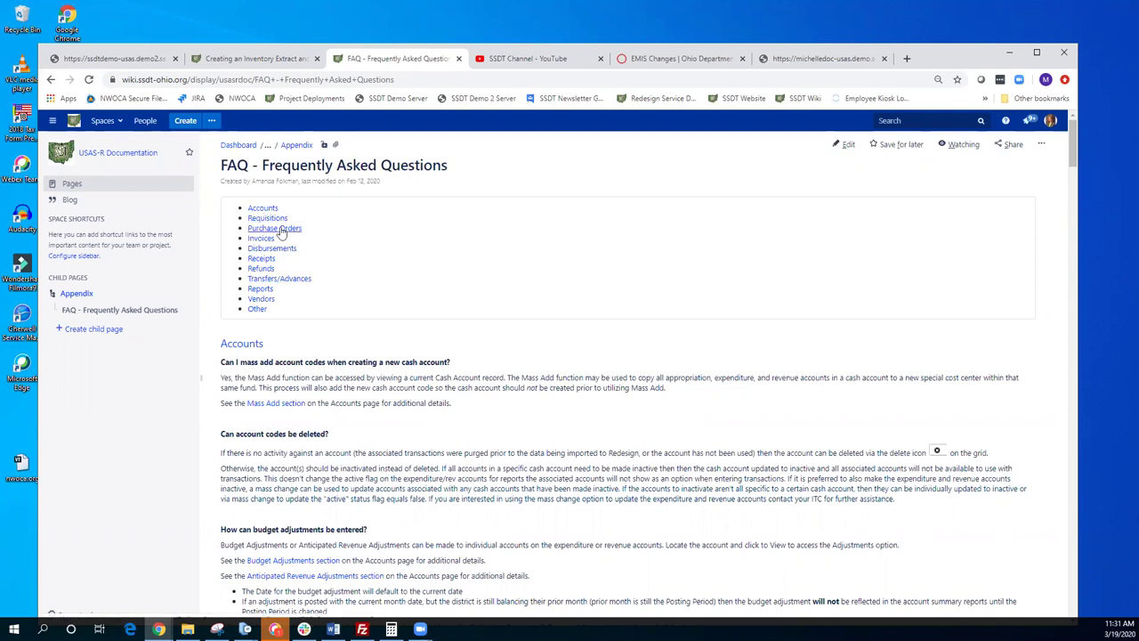
Read the FAQ's Purchase Orders section, then go to the USAS-R Documentation home page.
{"action": "left_click", "coordinate": [281, 230]}
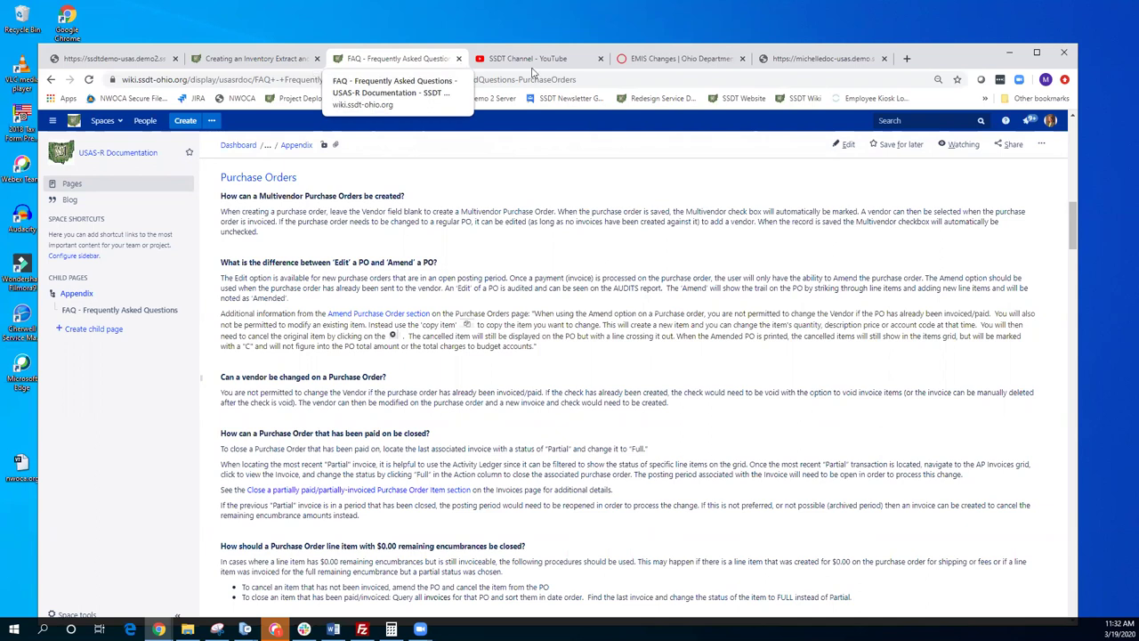
{"action": "left_click", "coordinate": [126, 156]}
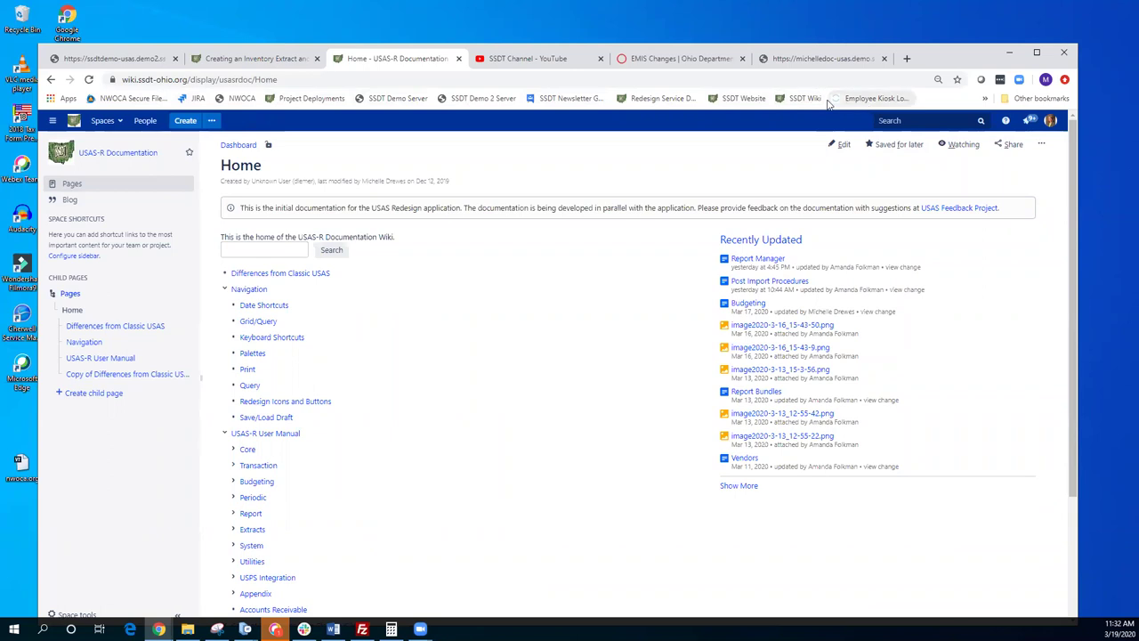
Go from the SSDT Wiki through Newsletters to the Volume 3 Issue 5 - March 2020 issue.
{"action": "left_click", "coordinate": [799, 99]}
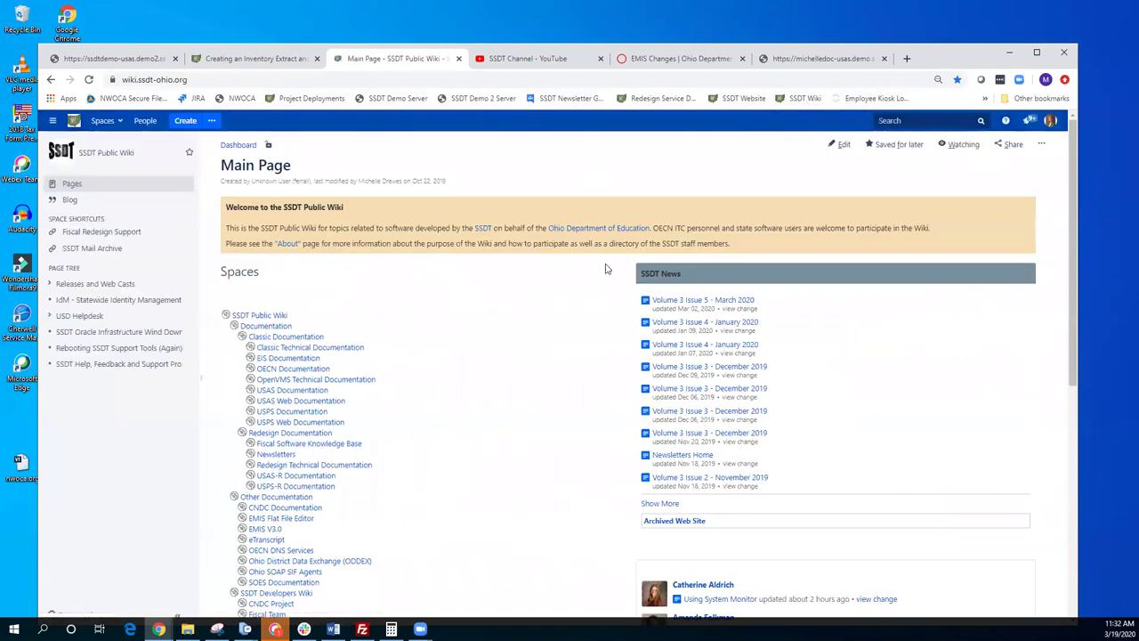
{"action": "left_click", "coordinate": [299, 480]}
{"action": "left_click", "coordinate": [276, 454]}
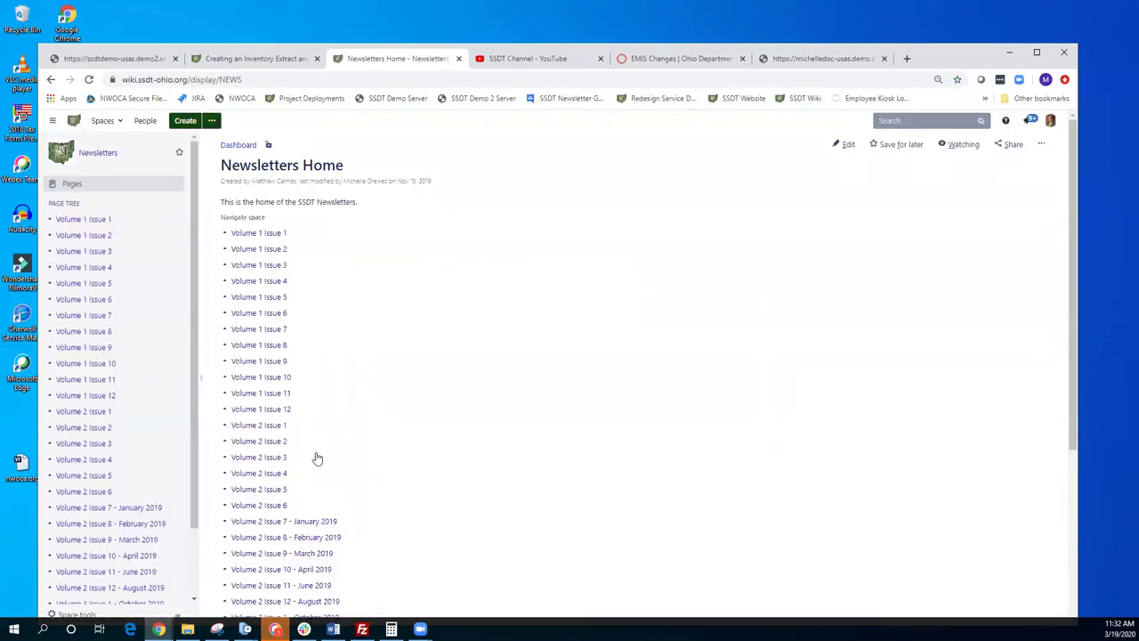
{"action": "scroll", "coordinate": [316, 458], "scroll_direction": "down", "scroll_amount": 3}
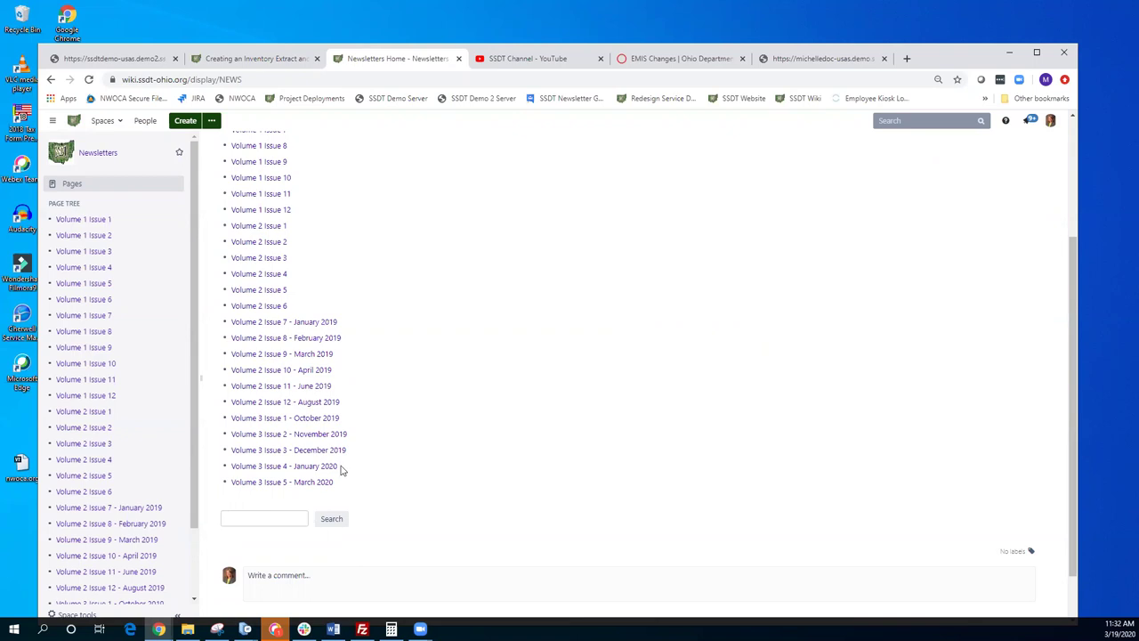
{"action": "left_click", "coordinate": [317, 483]}
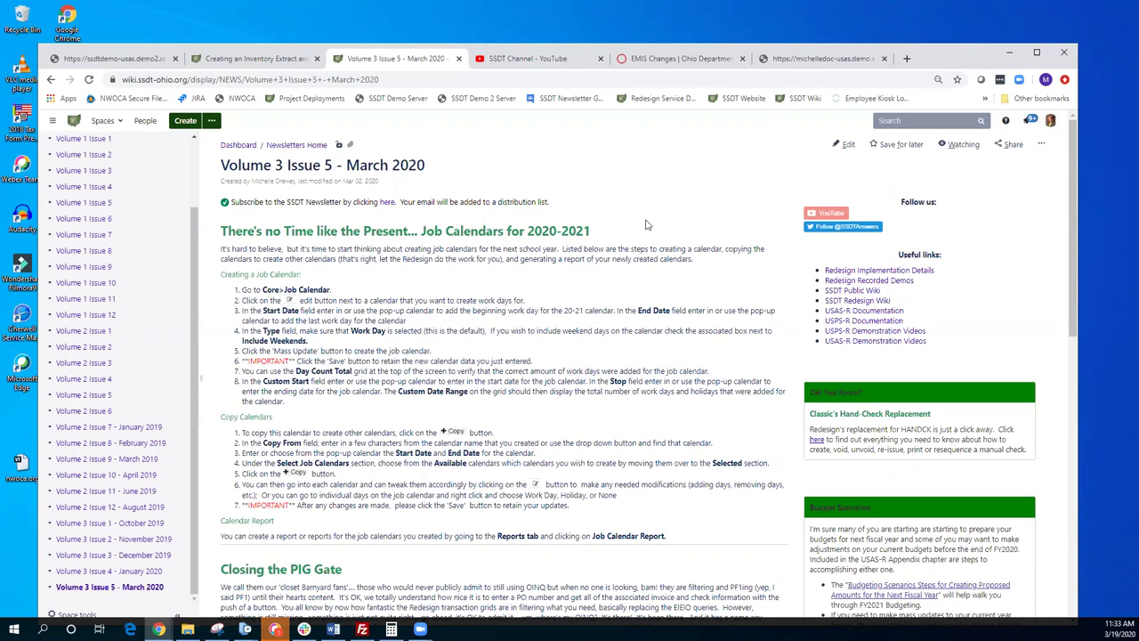
Scroll the newsletter and open the Current List of Districts & Status Google Sheet.
{"action": "scroll", "coordinate": [647, 224], "scroll_direction": "down", "scroll_amount": 2}
{"action": "scroll", "coordinate": [647, 227], "scroll_direction": "down", "scroll_amount": 1}
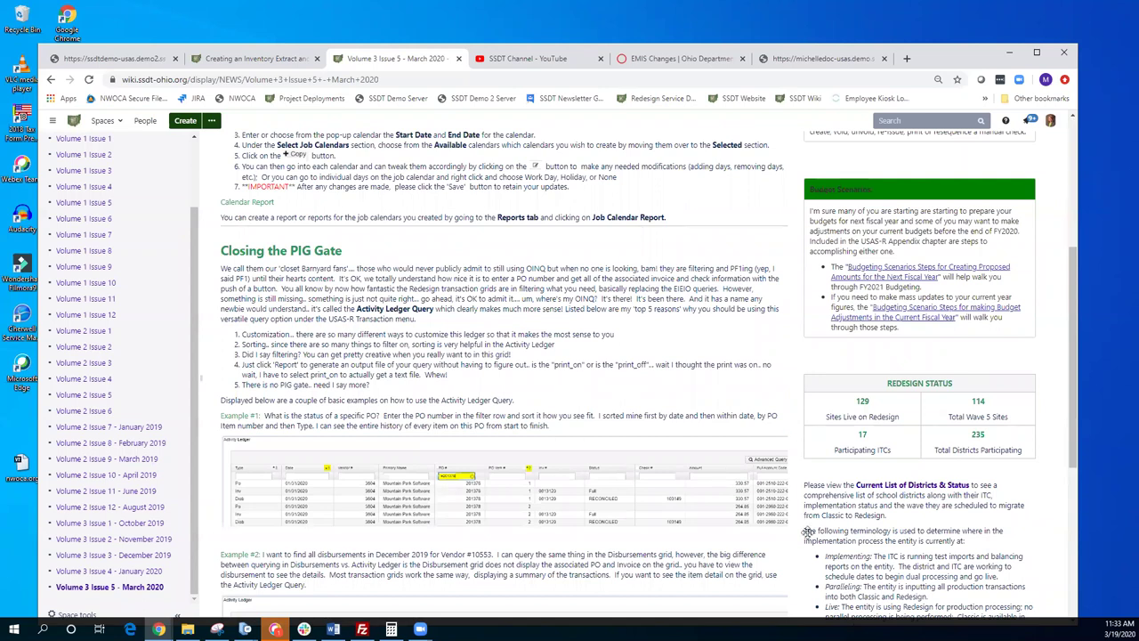
{"action": "scroll", "coordinate": [641, 363], "scroll_direction": "down", "scroll_amount": 1}
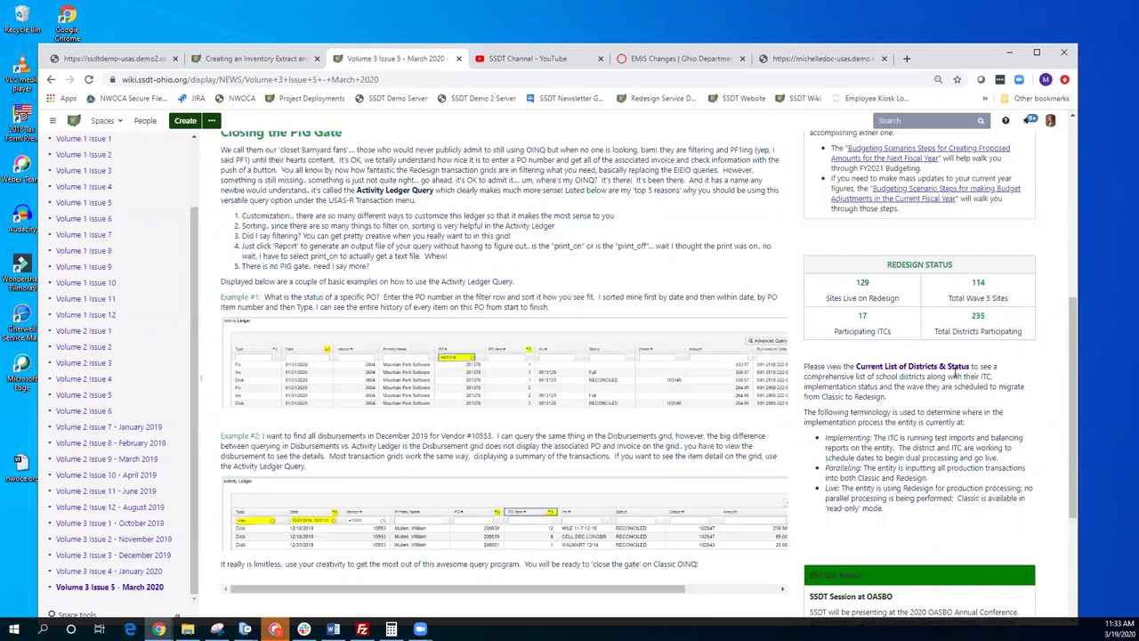
{"action": "left_click", "coordinate": [903, 371]}
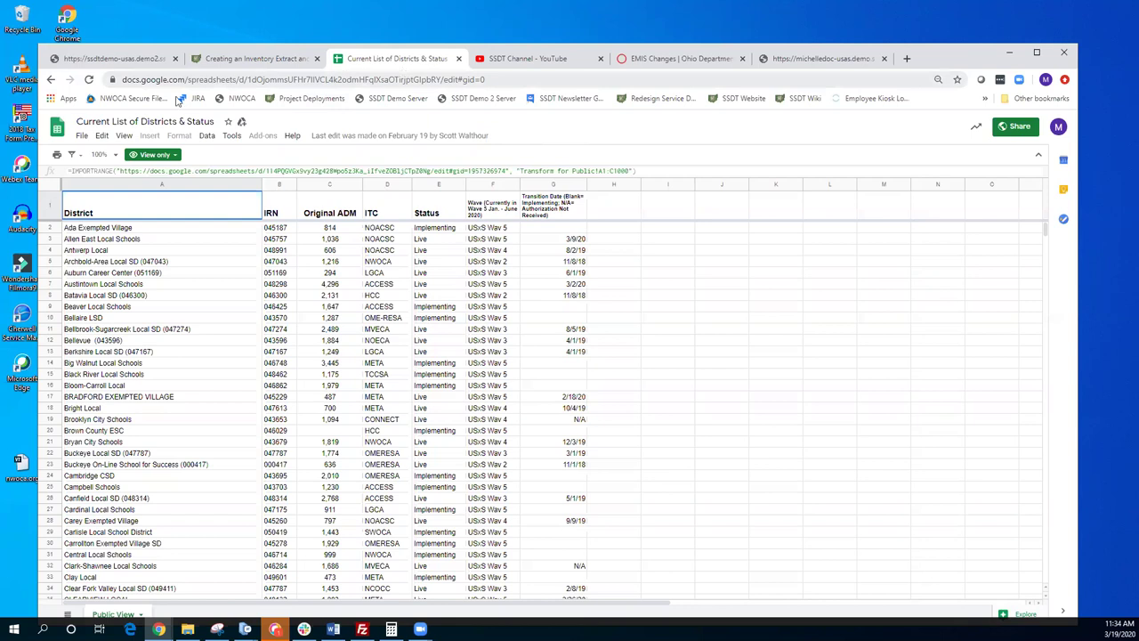
Go back from the district status sheet to the SSDT wiki newsletter.
{"action": "left_click", "coordinate": [51, 81]}
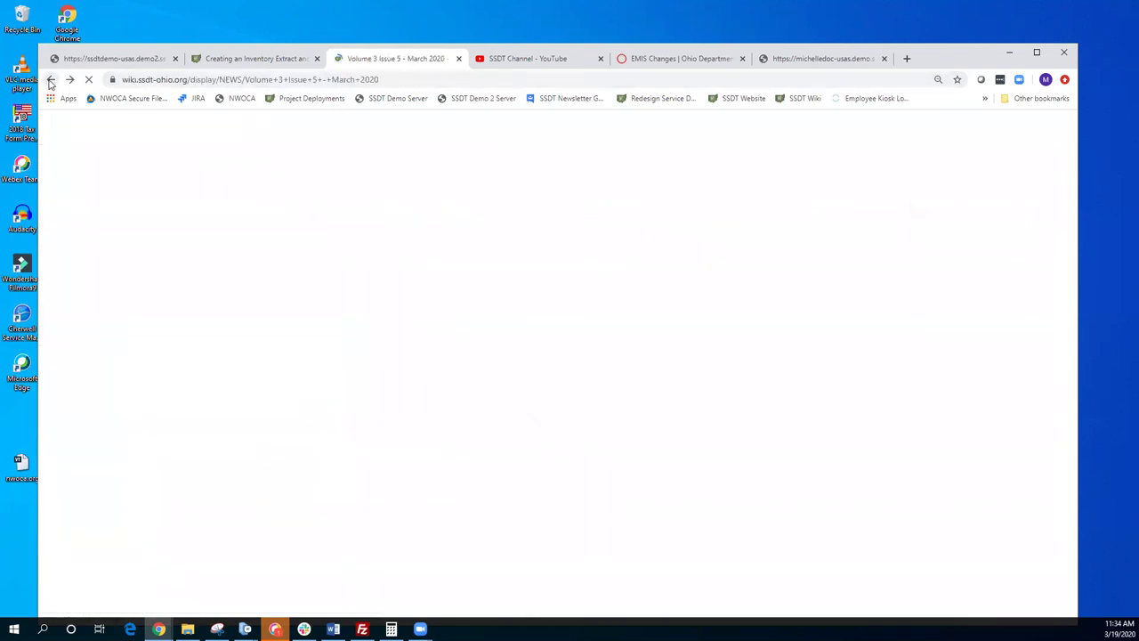
Return to the wiki main page and open Redesign Production Implementation's Redesign Implementation Details page.
{"action": "left_click", "coordinate": [50, 80]}
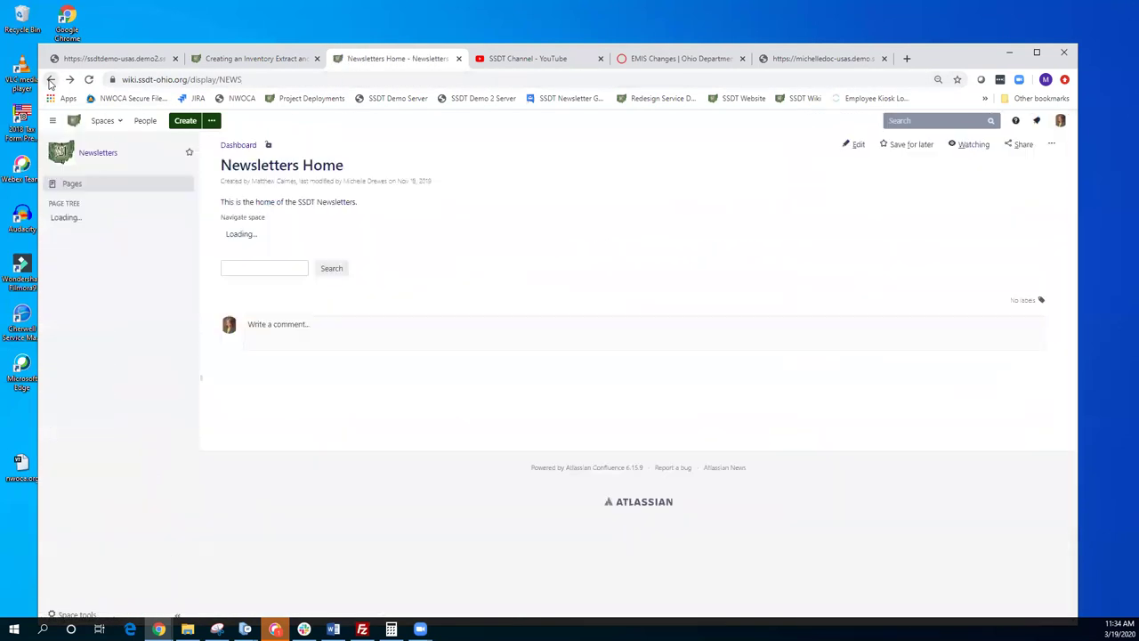
{"action": "left_click", "coordinate": [50, 81]}
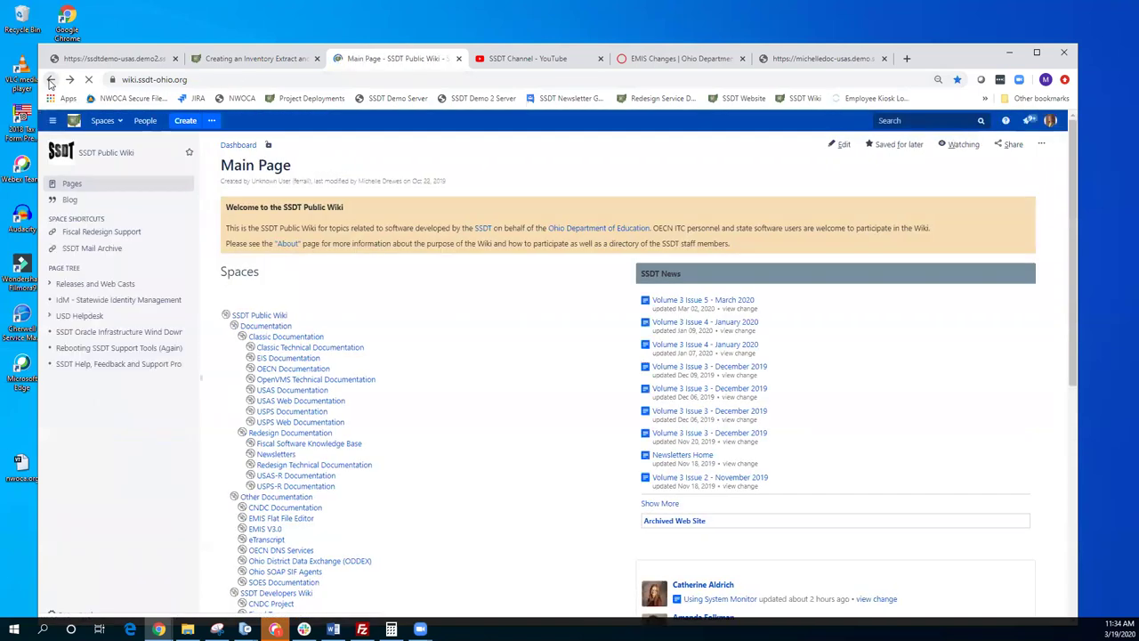
{"action": "scroll", "coordinate": [465, 355], "scroll_direction": "down", "scroll_amount": 1}
{"action": "scroll", "coordinate": [464, 356], "scroll_direction": "down", "scroll_amount": 3}
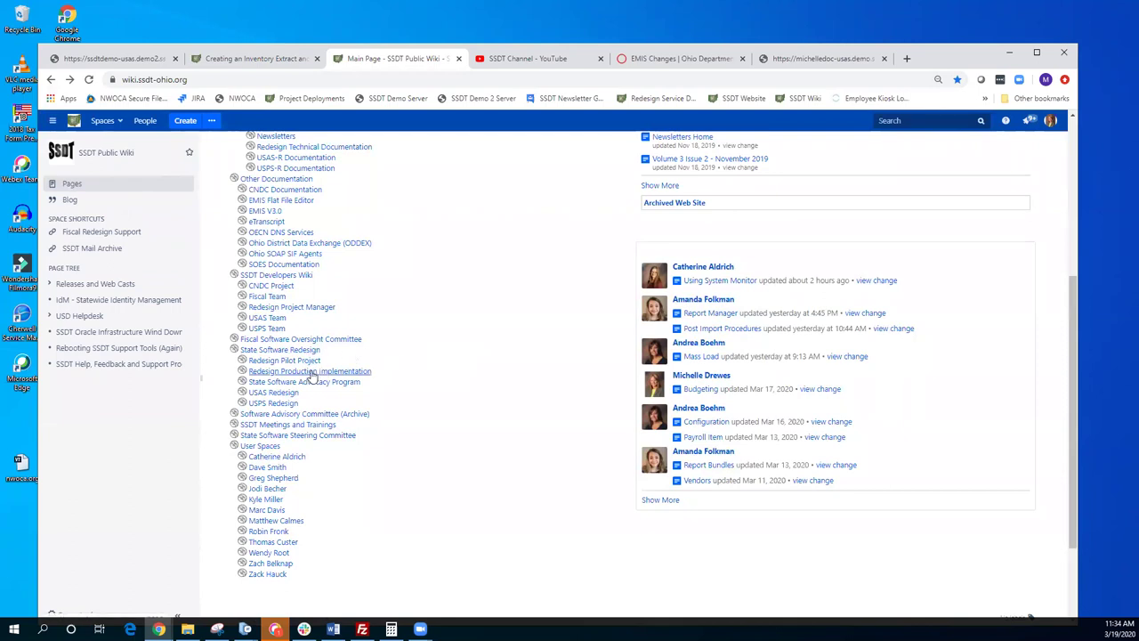
{"action": "left_click", "coordinate": [311, 374]}
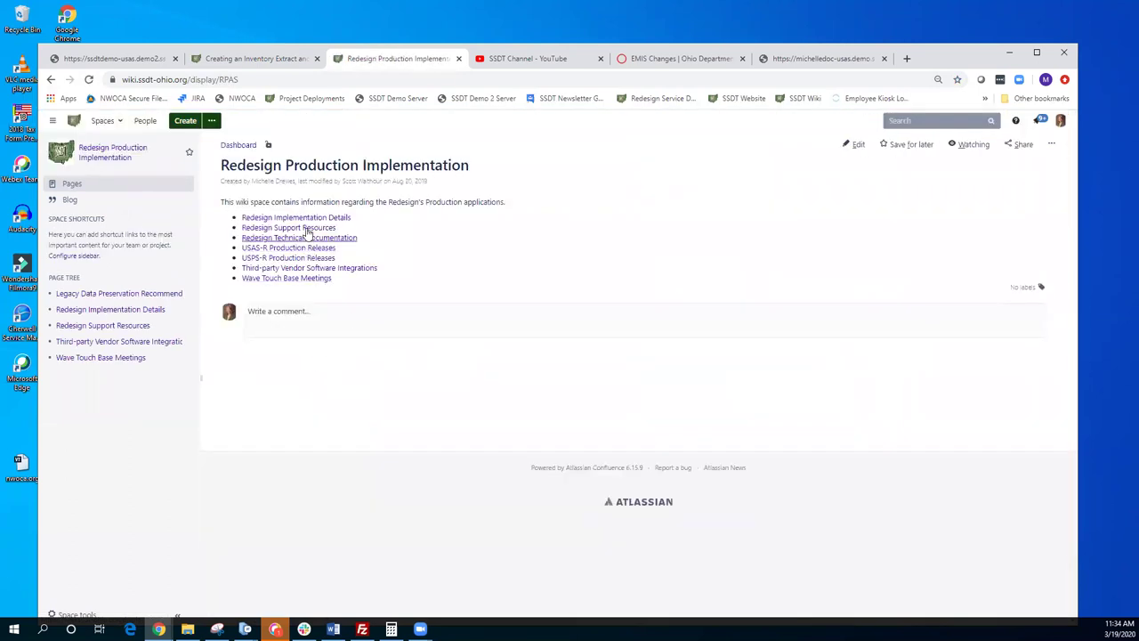
{"action": "left_click", "coordinate": [311, 218]}
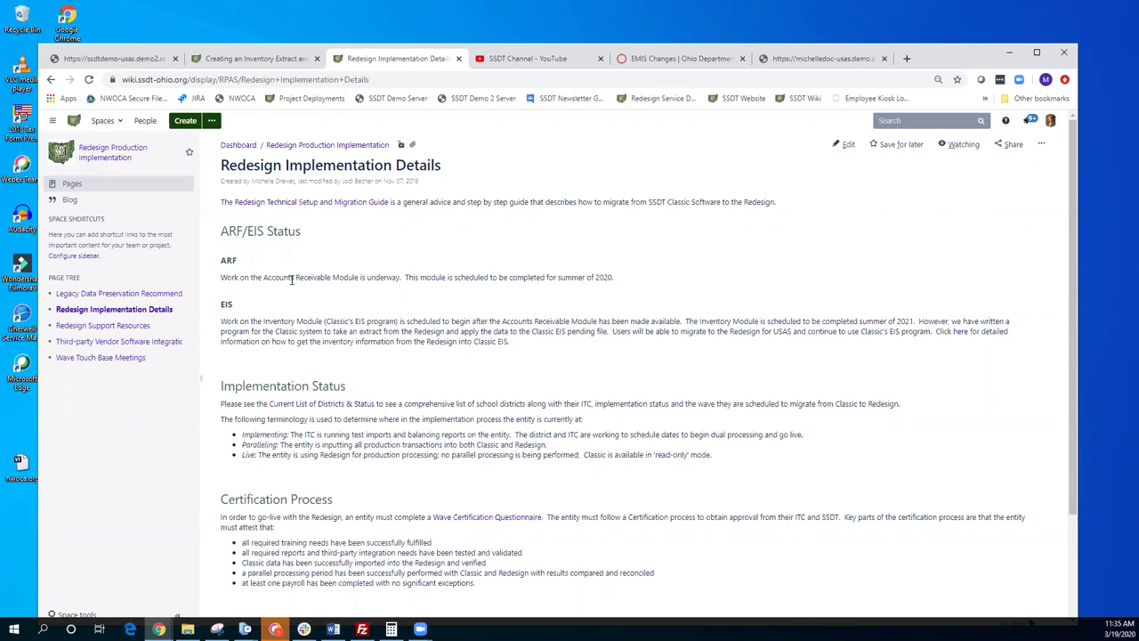
{"action": "left_click", "coordinate": [86, 61]}
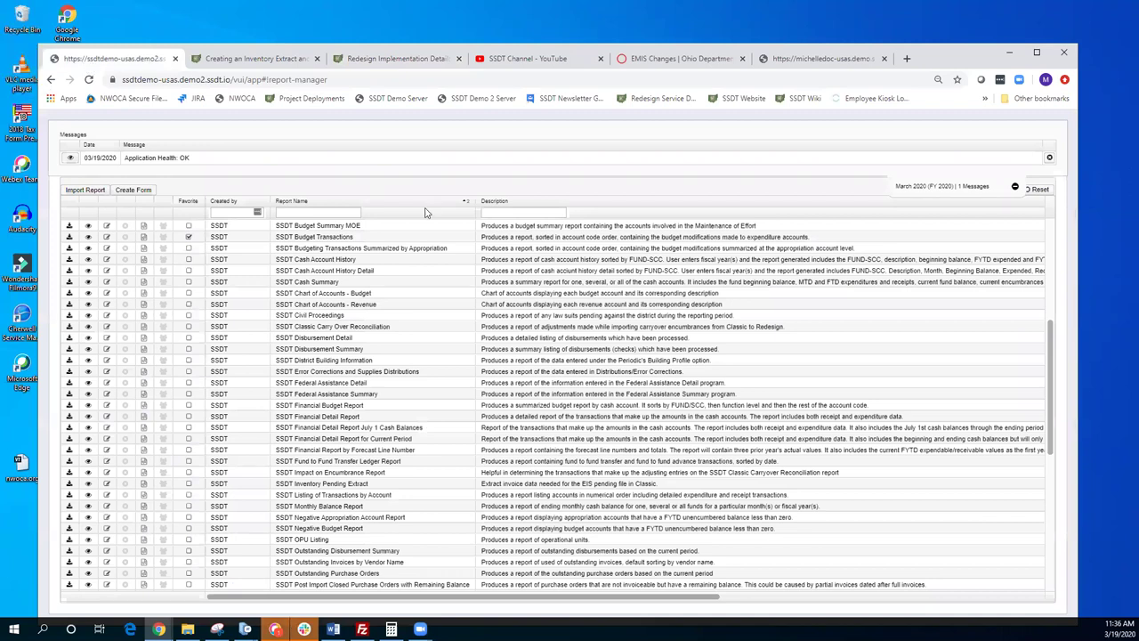
Scroll the USAS-R Report Manager list to the top and collapse the Messages panel.
{"action": "scroll", "coordinate": [448, 243], "scroll_direction": "up", "scroll_amount": 3}
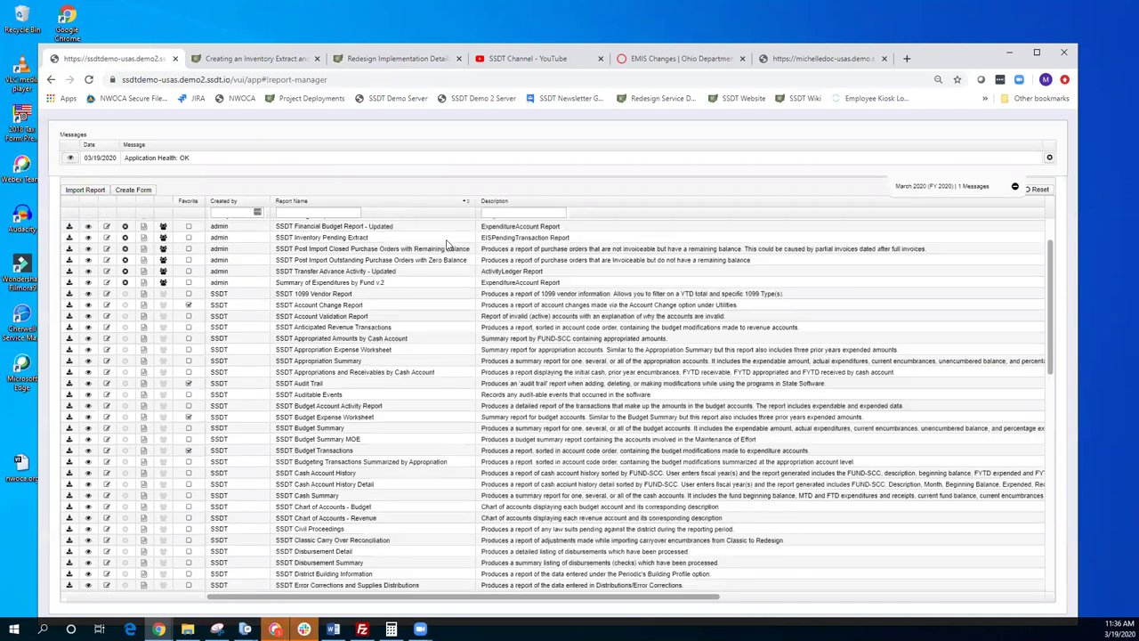
{"action": "left_click", "coordinate": [1015, 188]}
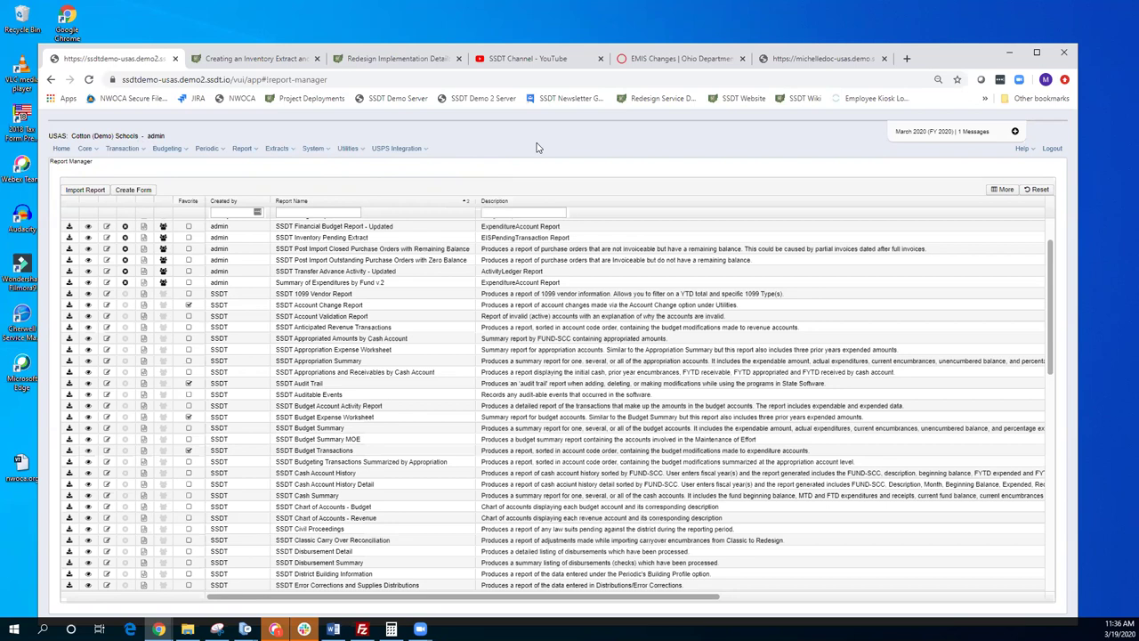
Skim the Redesign Implementation Details page, then go back to the Redesign Production Implementation space.
{"action": "left_click", "coordinate": [397, 62]}
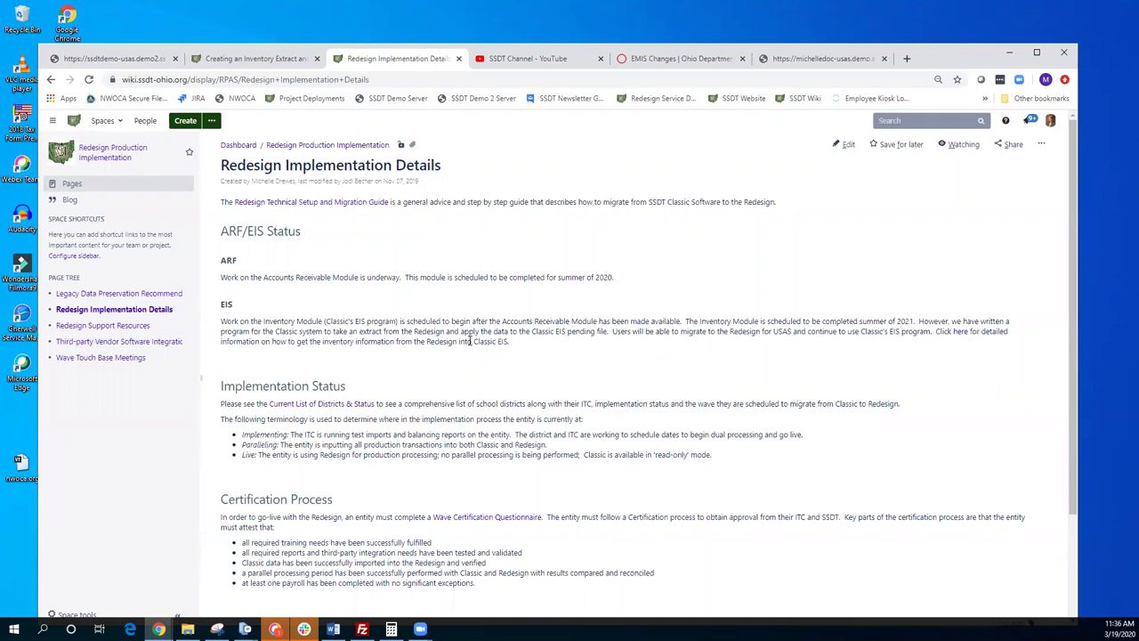
{"action": "scroll", "coordinate": [525, 331], "scroll_direction": "down", "scroll_amount": 2}
{"action": "scroll", "coordinate": [525, 331], "scroll_direction": "up", "scroll_amount": 2}
{"action": "left_click", "coordinate": [50, 79]}
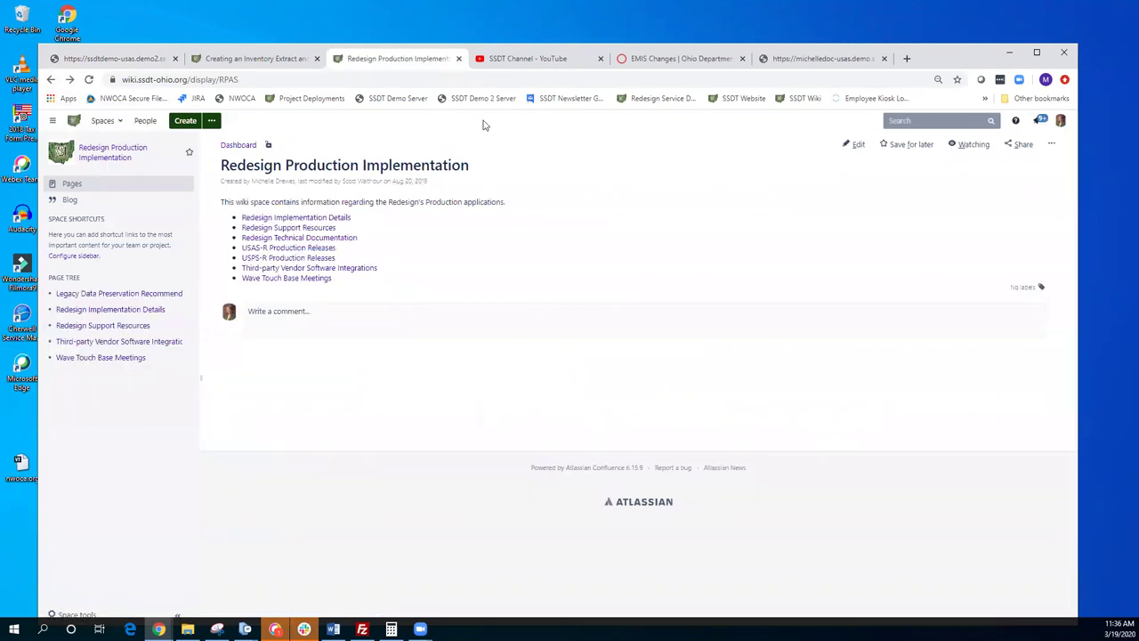
Browse the SSDT YouTube channel's playlists, then return to the Redesign Production Implementation wiki page.
{"action": "left_click", "coordinate": [513, 63]}
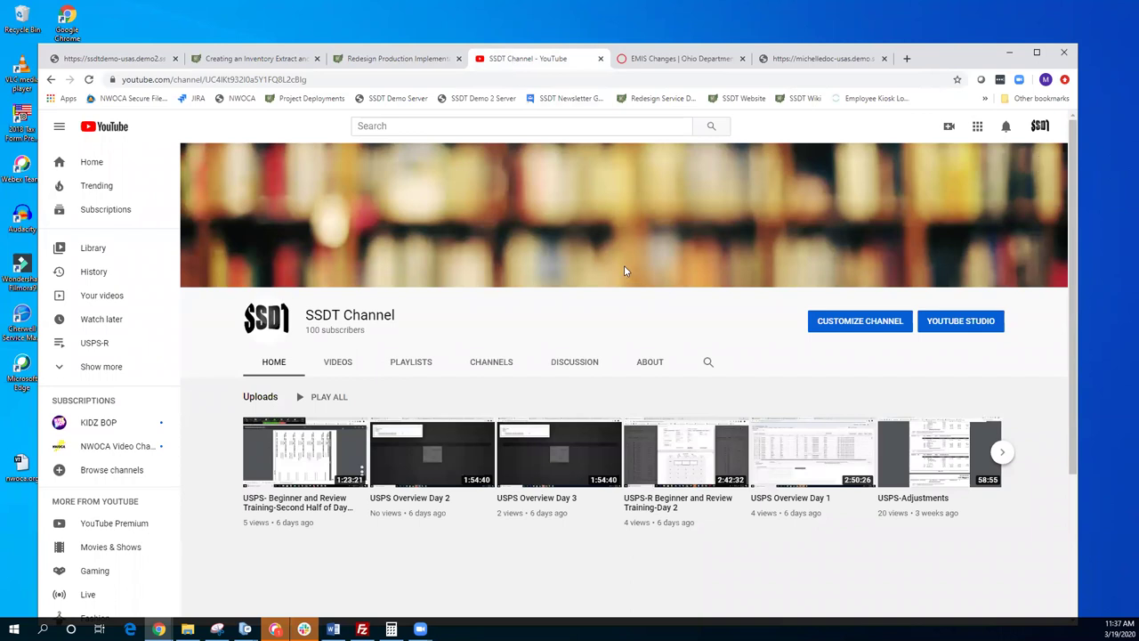
{"action": "scroll", "coordinate": [624, 265], "scroll_direction": "down", "scroll_amount": 1}
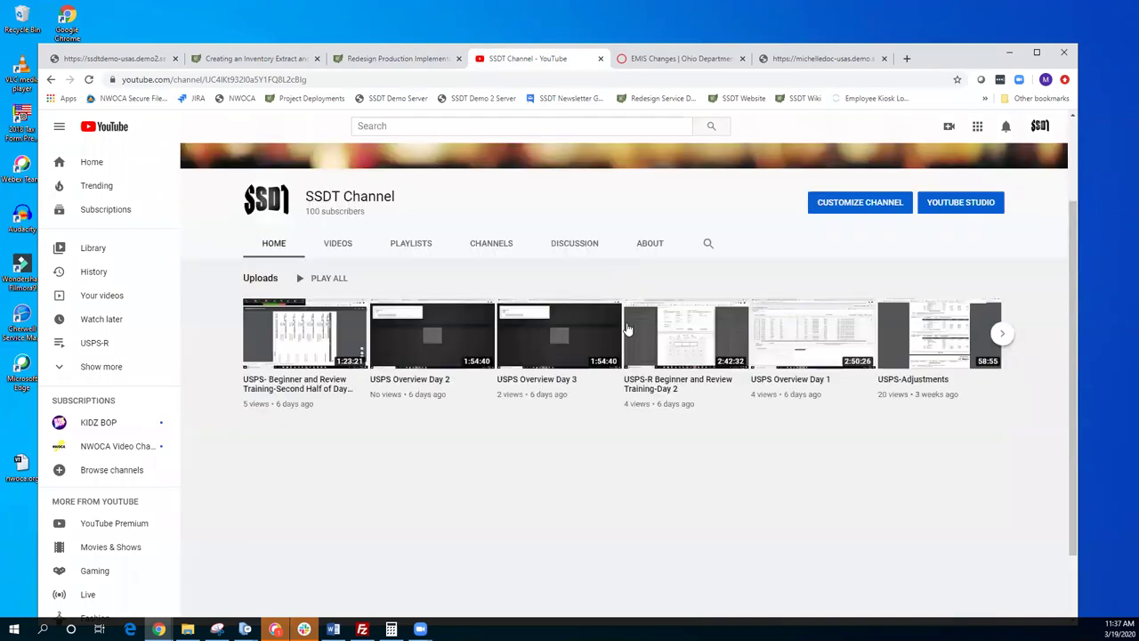
{"action": "left_click", "coordinate": [424, 245]}
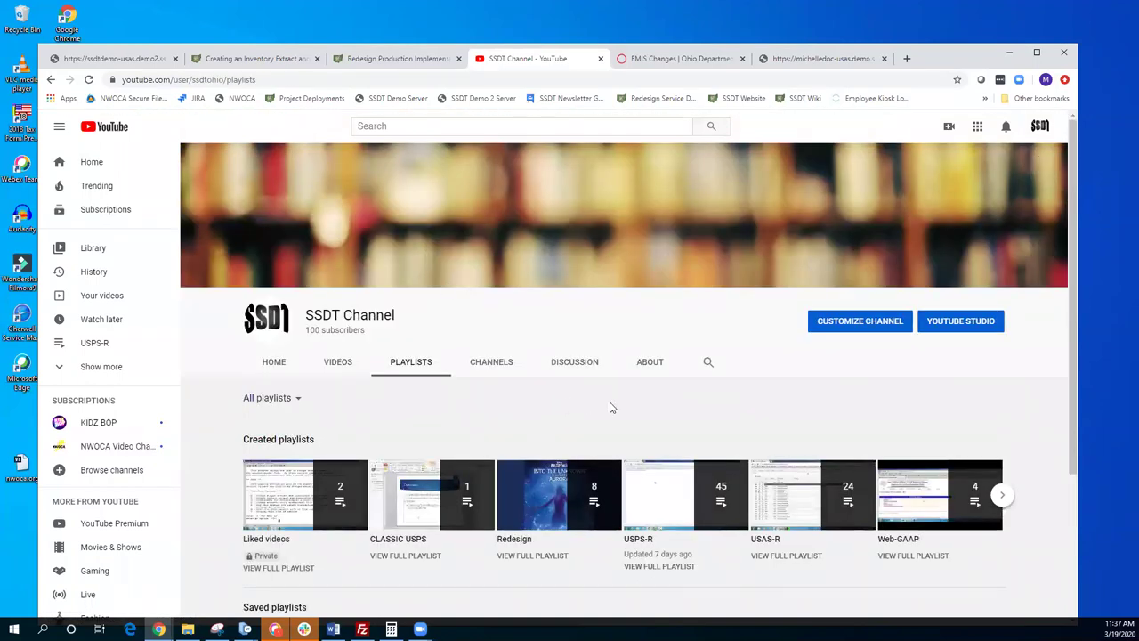
{"action": "scroll", "coordinate": [637, 413], "scroll_direction": "down", "scroll_amount": 1}
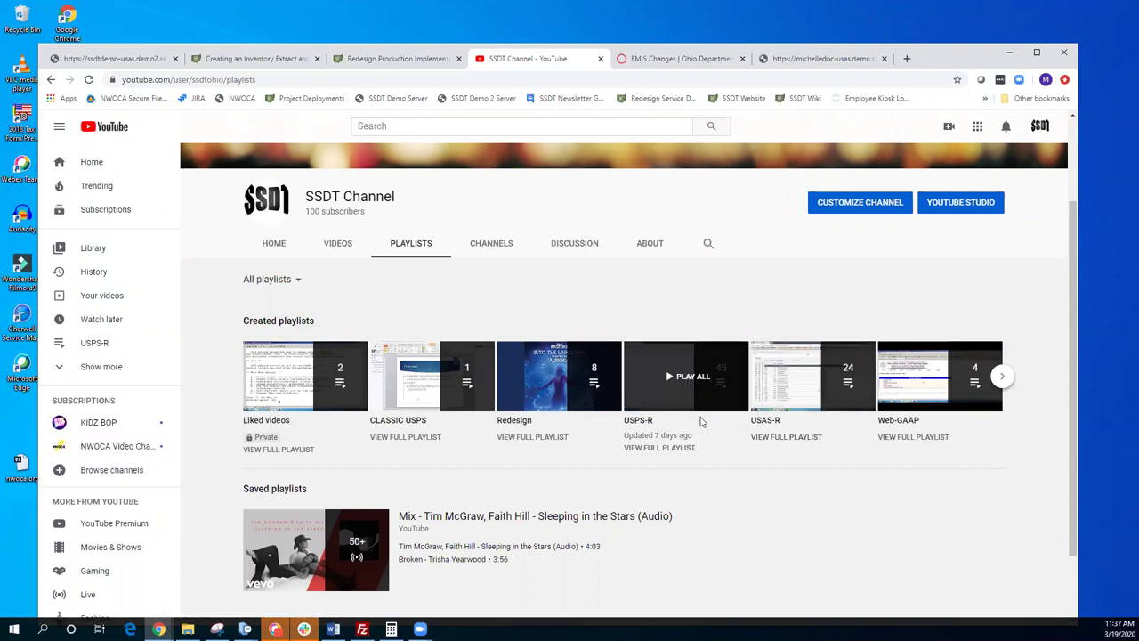
{"action": "scroll", "coordinate": [703, 409], "scroll_direction": "up", "scroll_amount": 2}
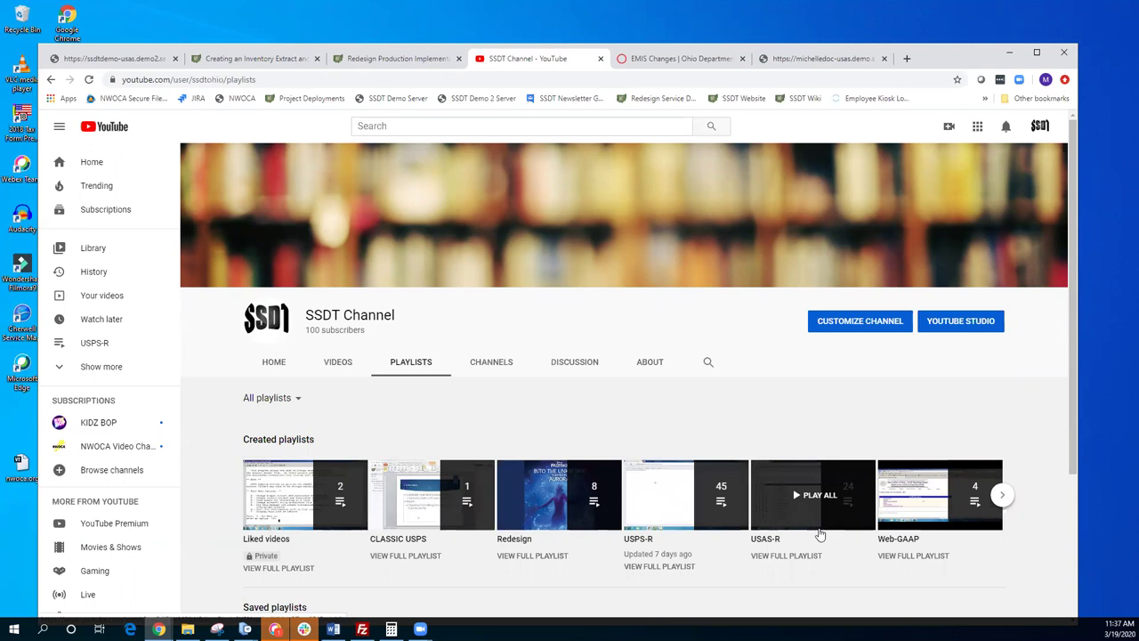
{"action": "left_click", "coordinate": [396, 60]}
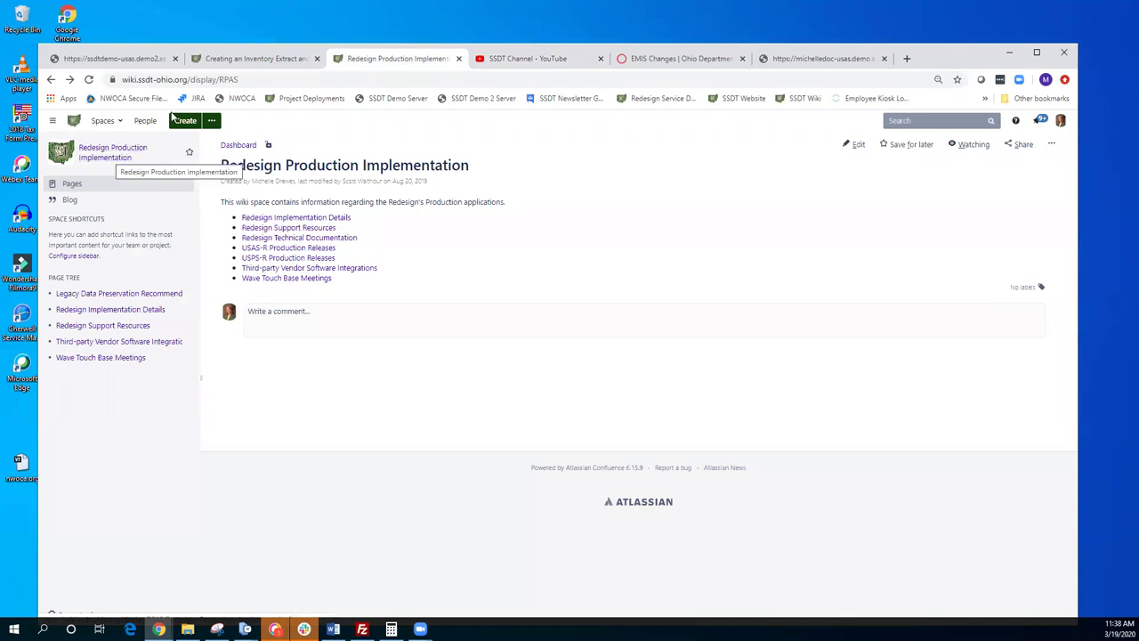
Go from the SSDT Public Wiki through SSDT Meetings and Trainings to ITC Training and Registration.
{"action": "left_click", "coordinate": [794, 101]}
{"action": "scroll", "coordinate": [496, 265], "scroll_direction": "down", "scroll_amount": 10}
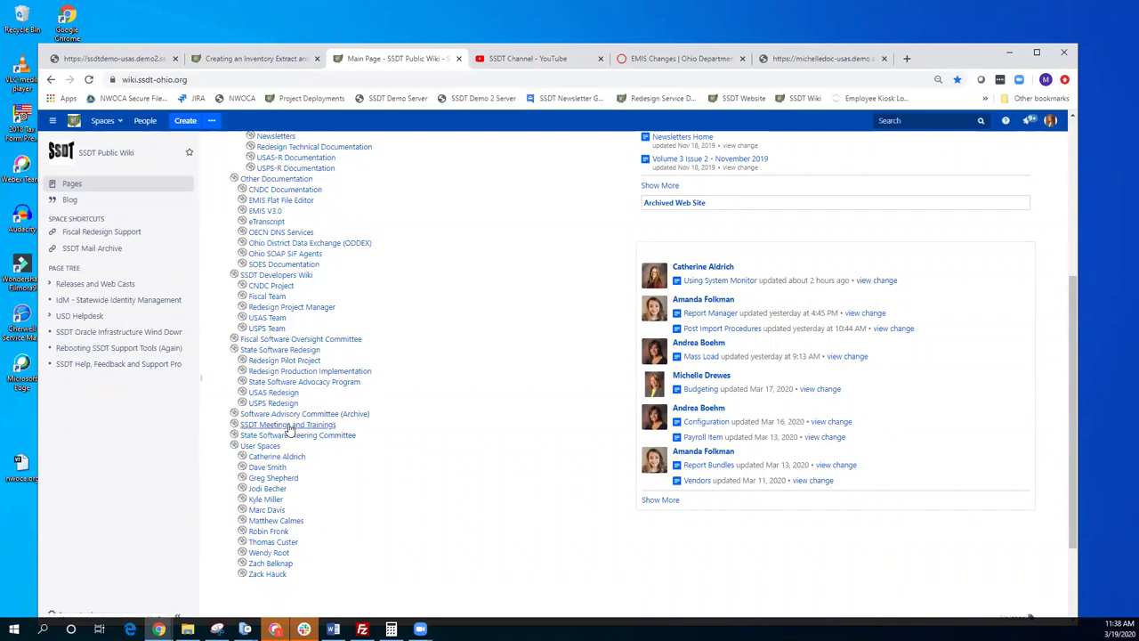
{"action": "left_click", "coordinate": [288, 426]}
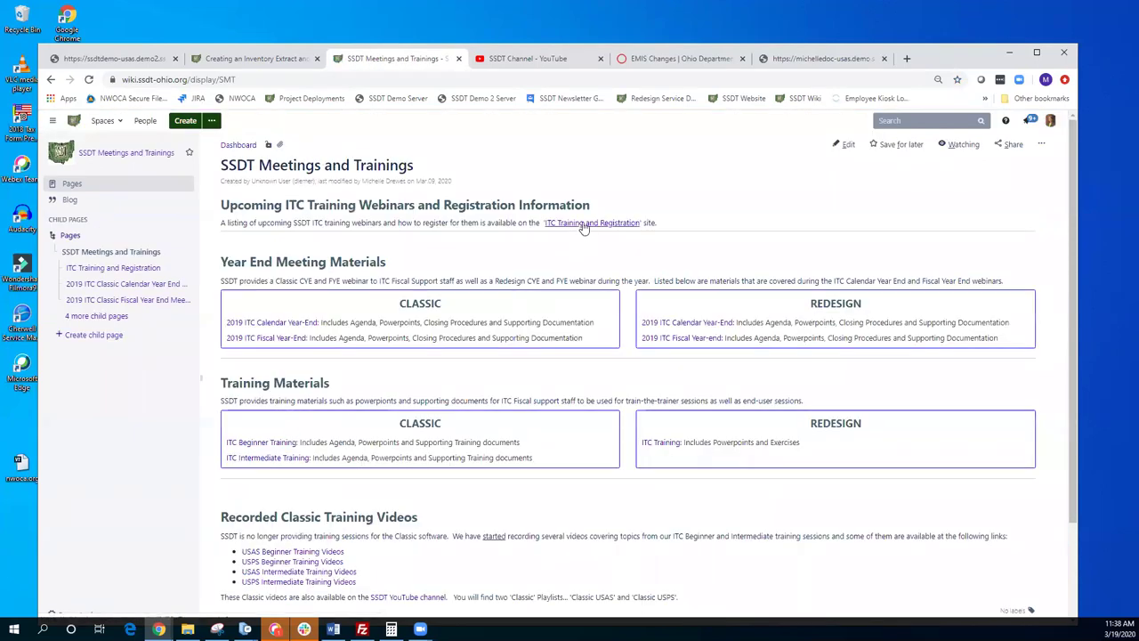
{"action": "left_click", "coordinate": [584, 226]}
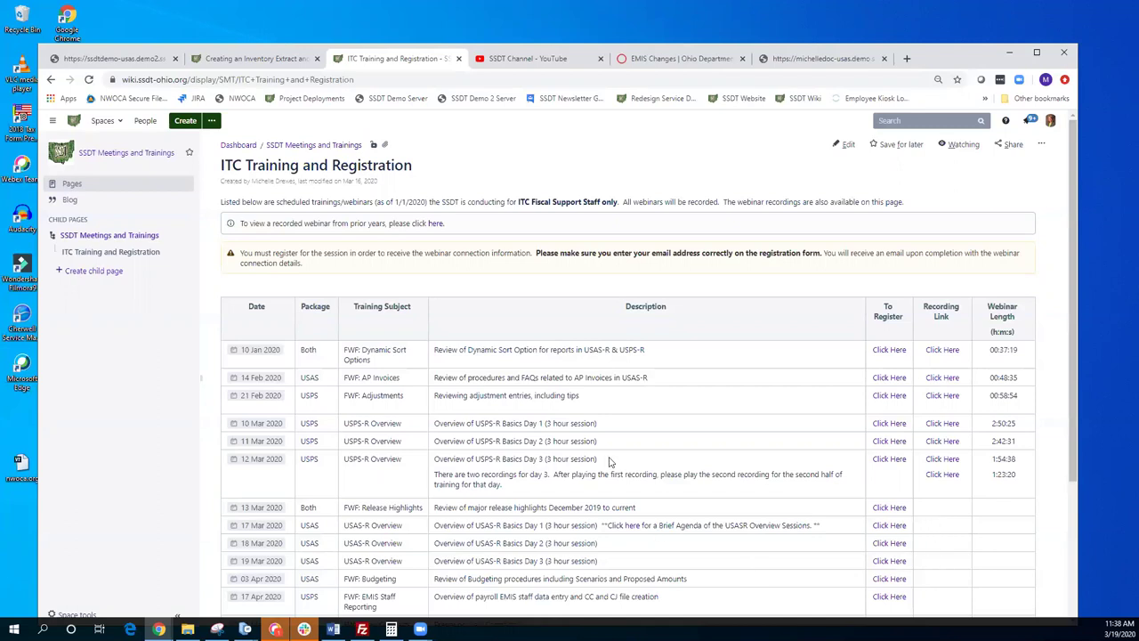
{"action": "left_click", "coordinate": [435, 226]}
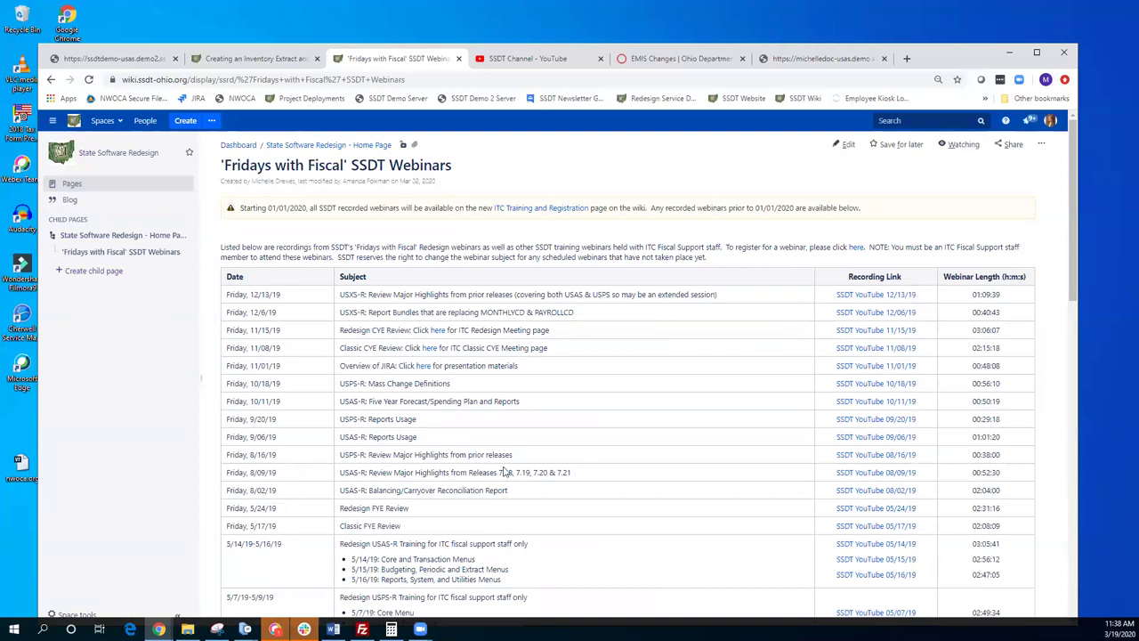
{"action": "scroll", "coordinate": [504, 472], "scroll_direction": "down", "scroll_amount": 3}
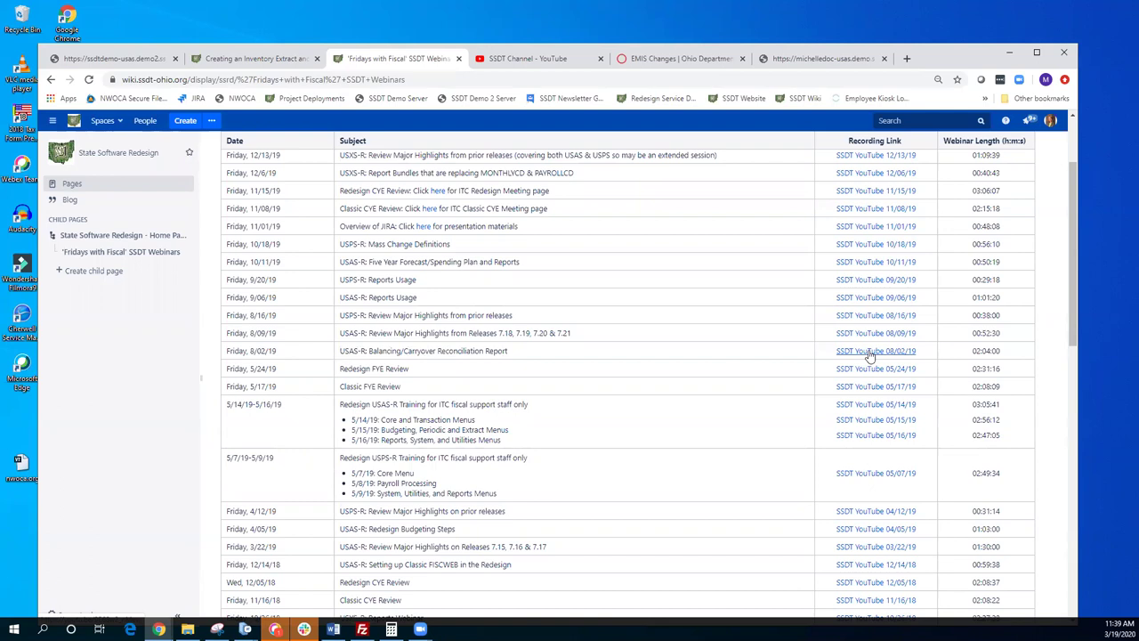
{"action": "left_click", "coordinate": [51, 80]}
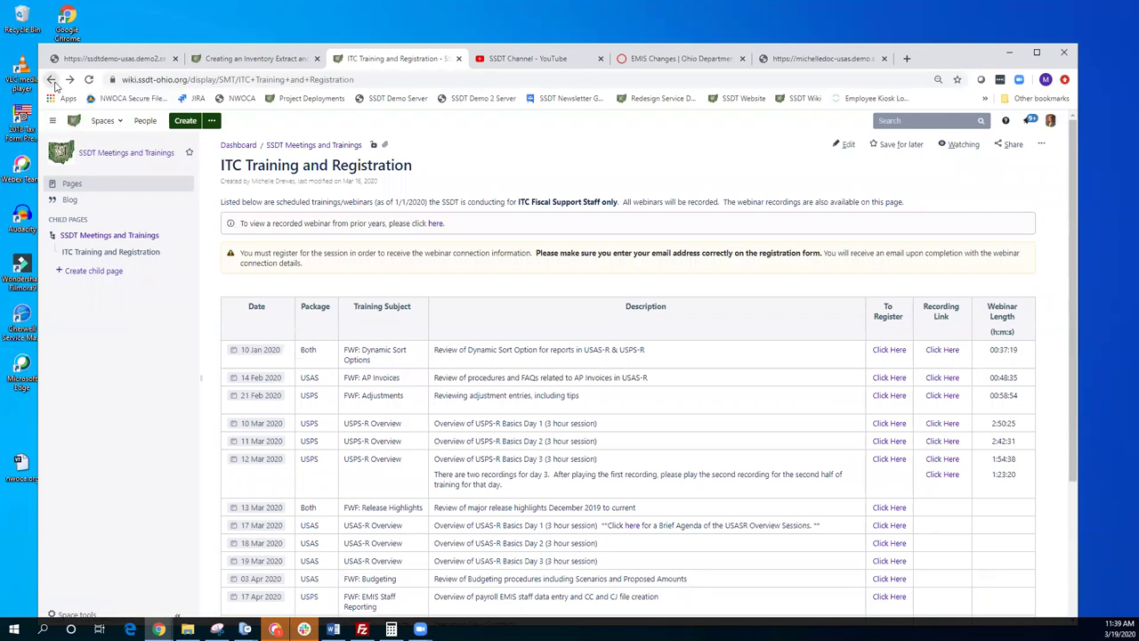
Return to SSDT Meetings and Trainings and open the Redesign ITC training materials.
{"action": "left_click", "coordinate": [52, 80]}
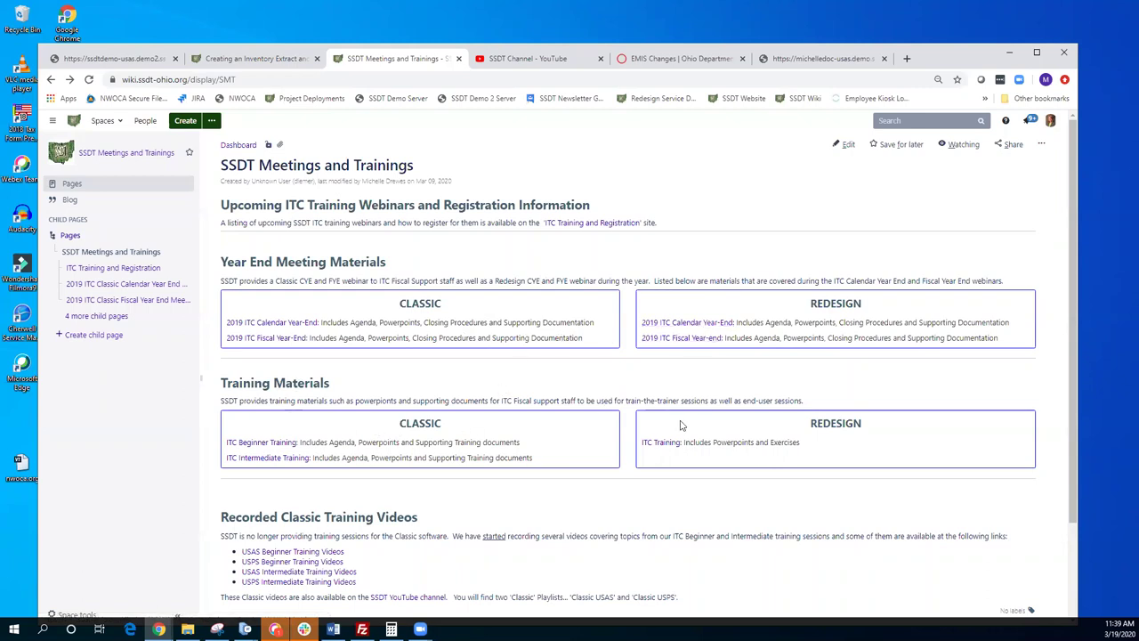
{"action": "left_click", "coordinate": [664, 445]}
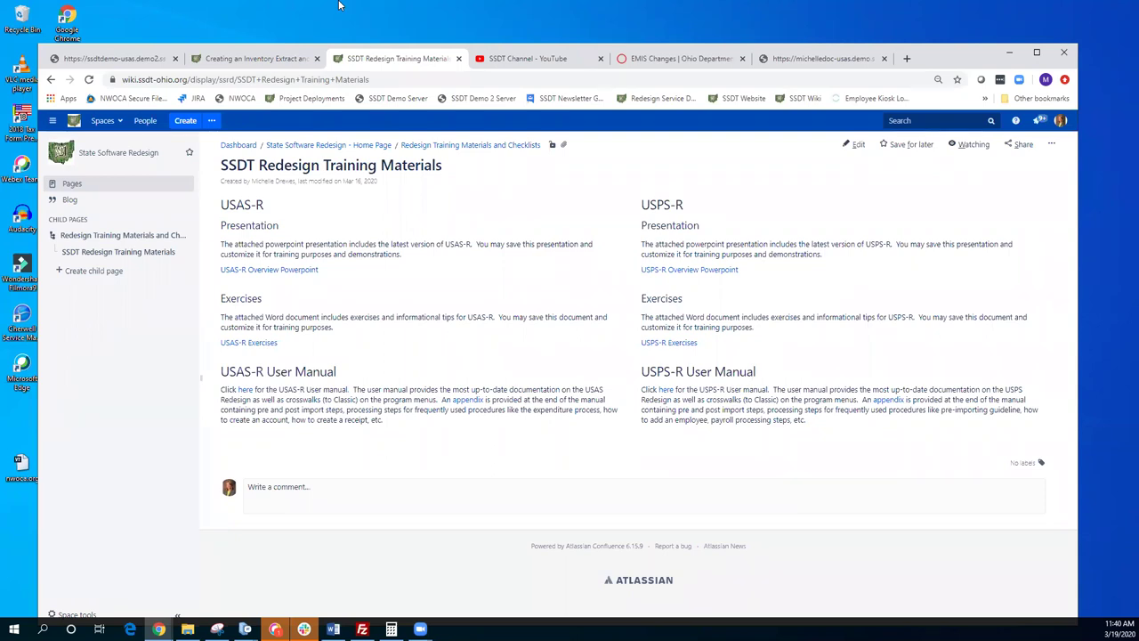
{"action": "left_click", "coordinate": [338, 6]}
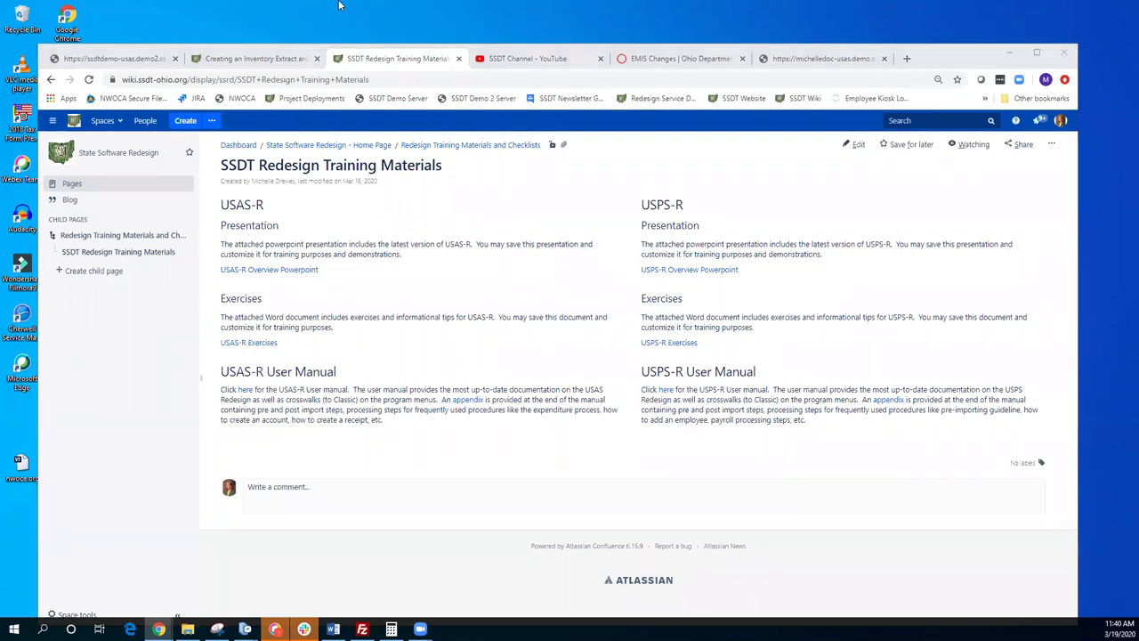